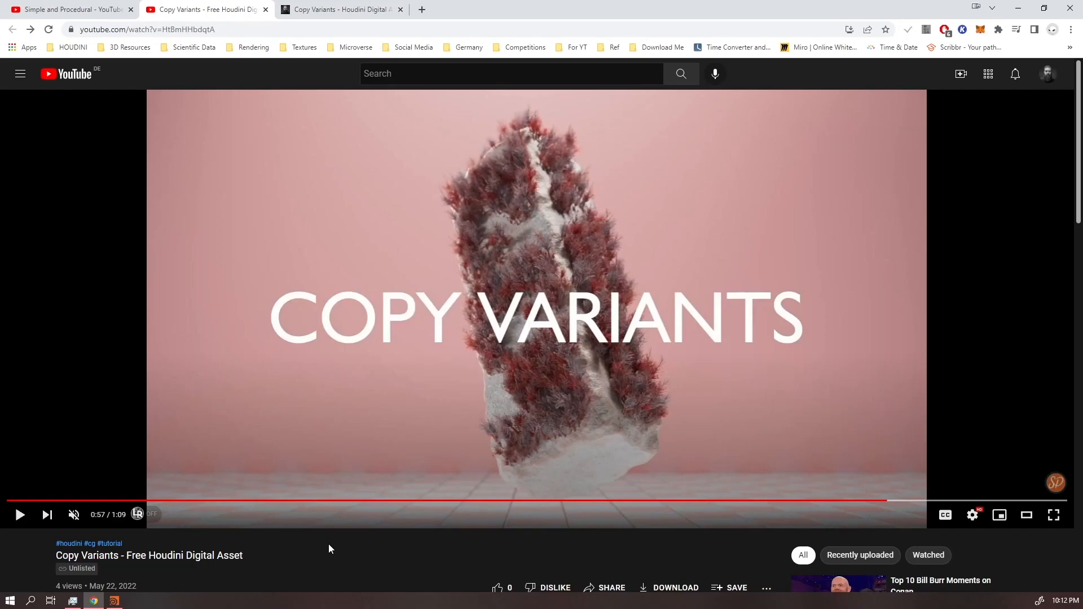
Read the Copy Variants video description and switch to the asset's Gumroad product page
{"action": "scroll", "coordinate": [321, 536], "scroll_direction": "down", "scroll_amount": 7}
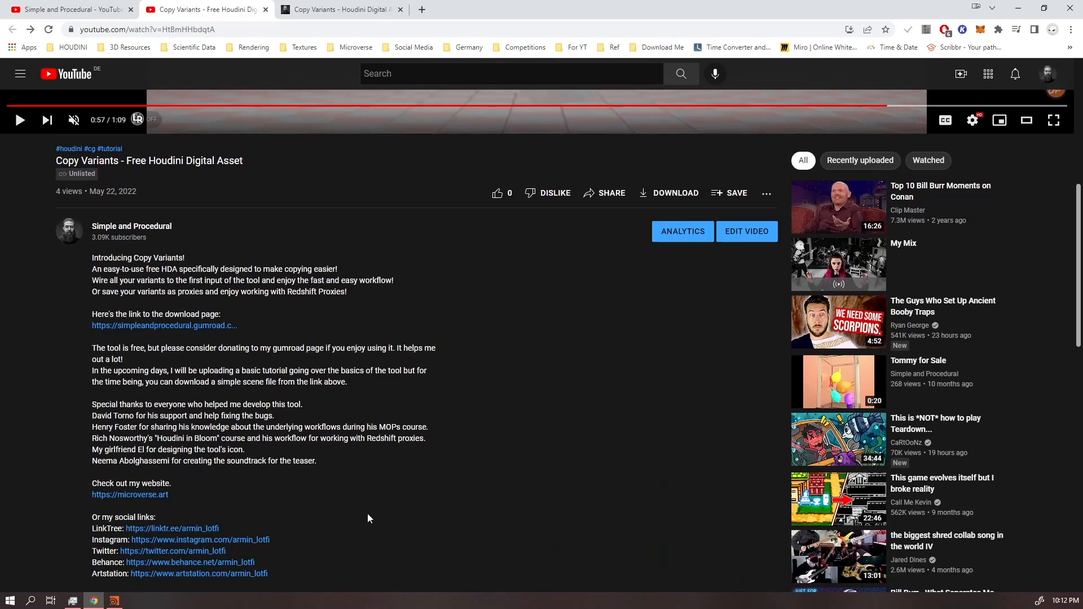
{"action": "scroll", "coordinate": [370, 501], "scroll_direction": "up", "scroll_amount": 7}
{"action": "left_click", "coordinate": [326, 17]}
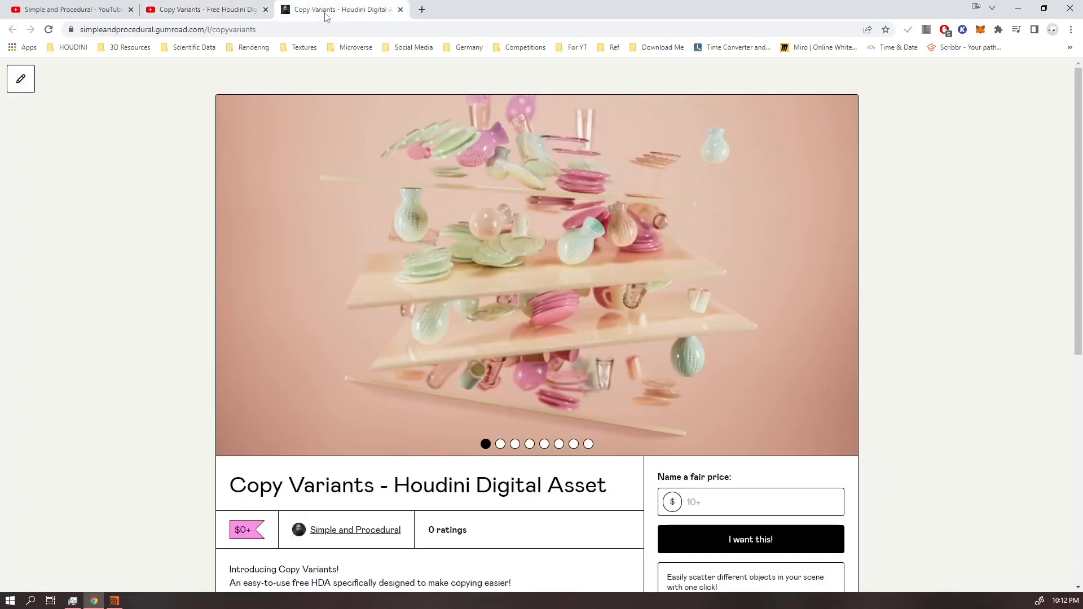
{"action": "scroll", "coordinate": [181, 296], "scroll_direction": "down", "scroll_amount": 3}
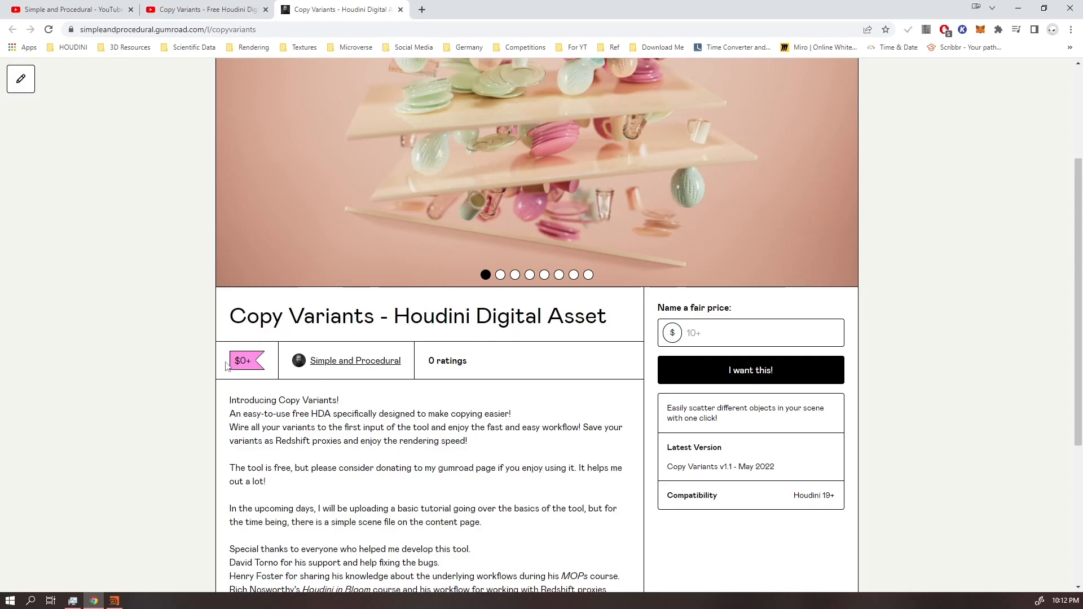
Try 5, 1 and 0 dollars as the asset's fair price, and clear the amount again
{"action": "left_click", "coordinate": [702, 338]}
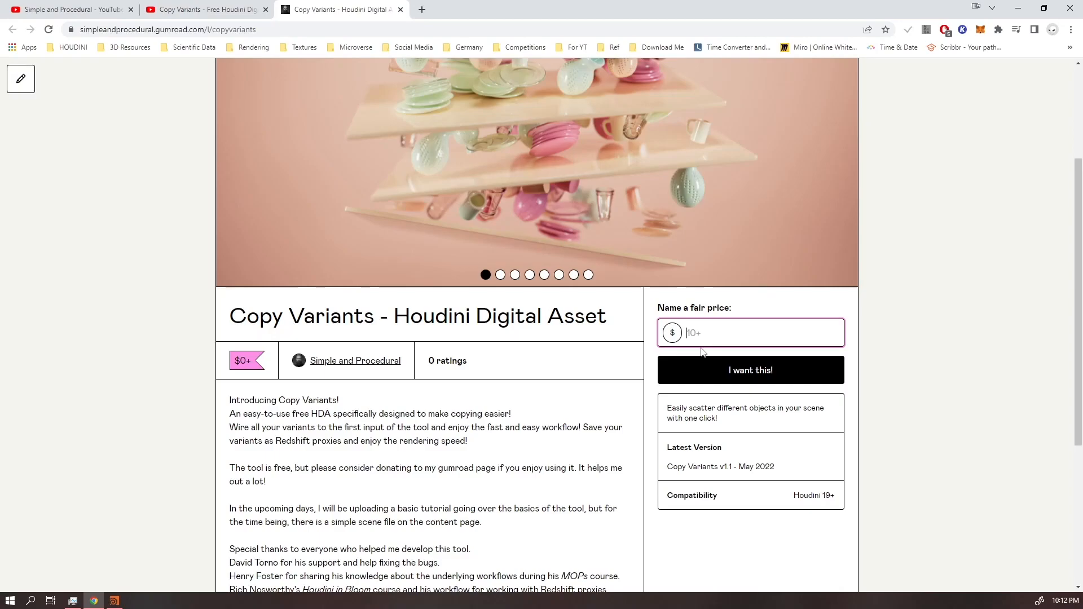
{"action": "type", "text": "5"}
{"action": "key", "text": "BackSpace"}
{"action": "type", "text": "1"}
{"action": "key", "text": "BackSpace"}
{"action": "type", "text": "0"}
{"action": "left_click", "coordinate": [909, 337]}
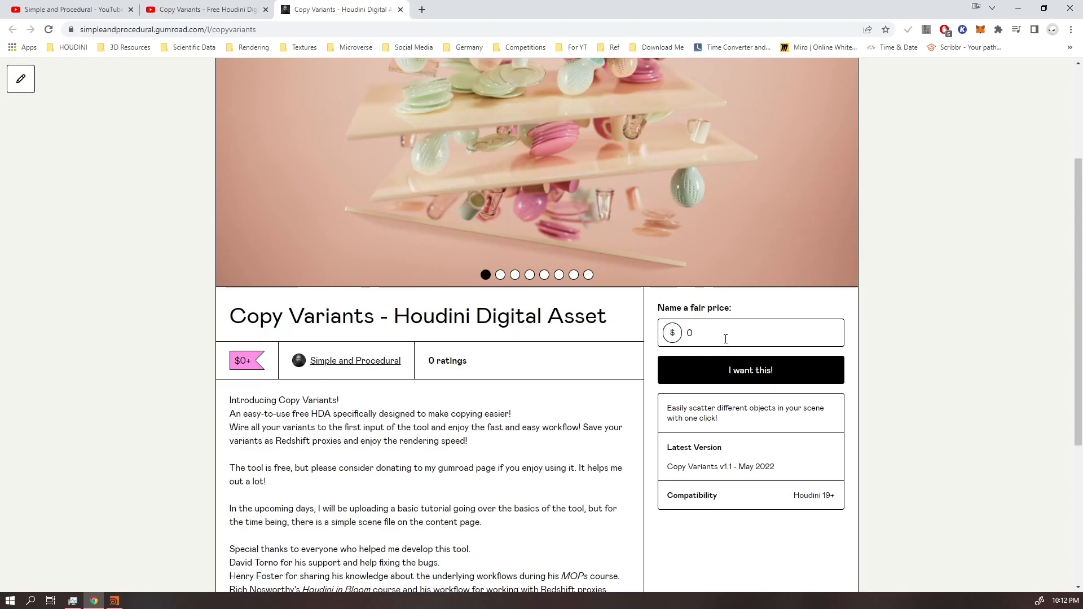
{"action": "left_click", "coordinate": [726, 339]}
{"action": "key", "text": "BackSpace"}
{"action": "left_click", "coordinate": [913, 362]}
Read the Copy Variants product description, version details and credits on the Gumroad page
{"action": "scroll", "coordinate": [393, 444], "scroll_direction": "up", "scroll_amount": 3}
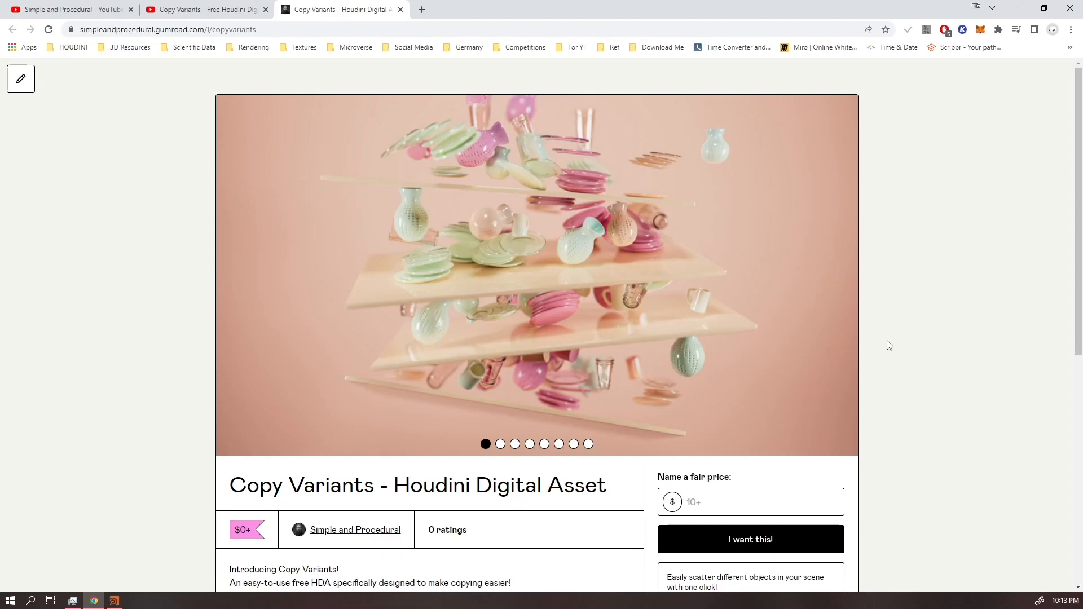
{"action": "scroll", "coordinate": [876, 412], "scroll_direction": "down", "scroll_amount": 3}
{"action": "scroll", "coordinate": [851, 428], "scroll_direction": "down", "scroll_amount": 5}
{"action": "scroll", "coordinate": [727, 451], "scroll_direction": "up", "scroll_amount": 2}
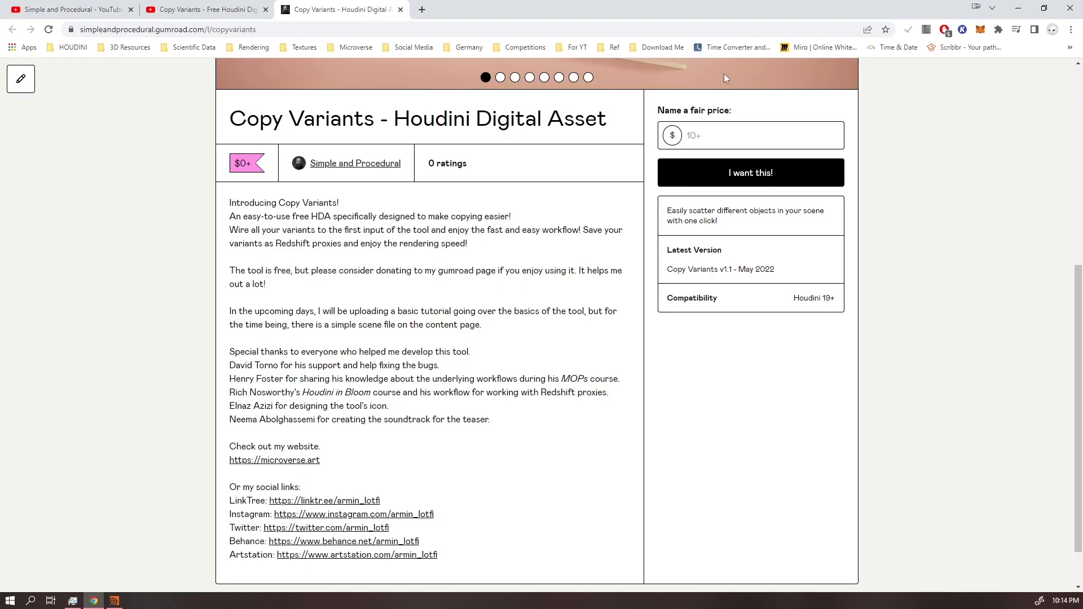
Search the web for "houdini in bloom", view the course's preview image and return to the Copy Variants product page
{"action": "left_click", "coordinate": [424, 11]}
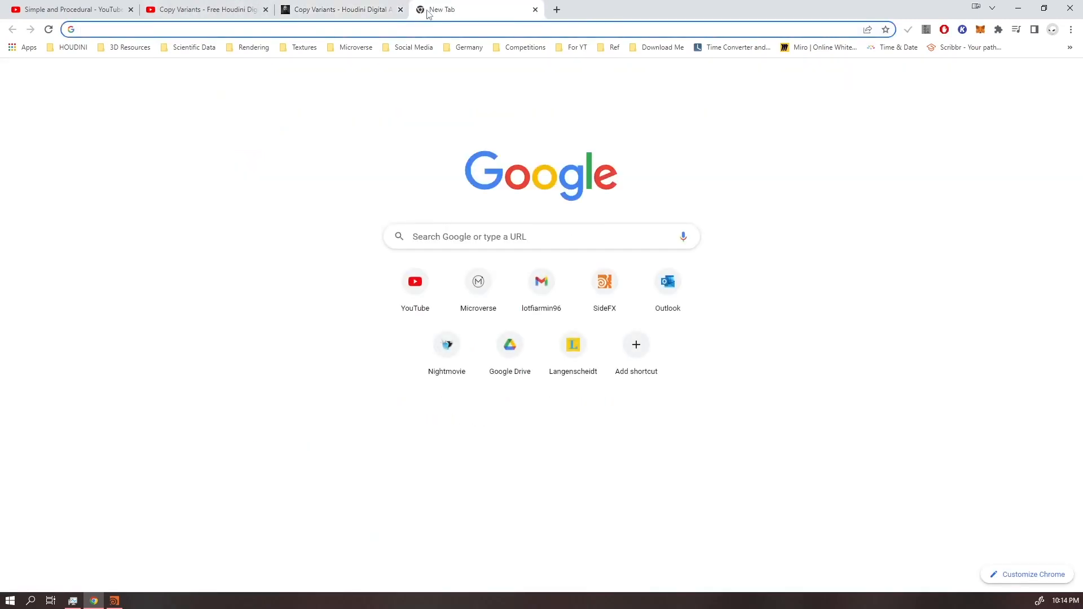
{"action": "type", "text": "hou"}
{"action": "key", "text": "Down"}
{"action": "key", "text": "Return"}
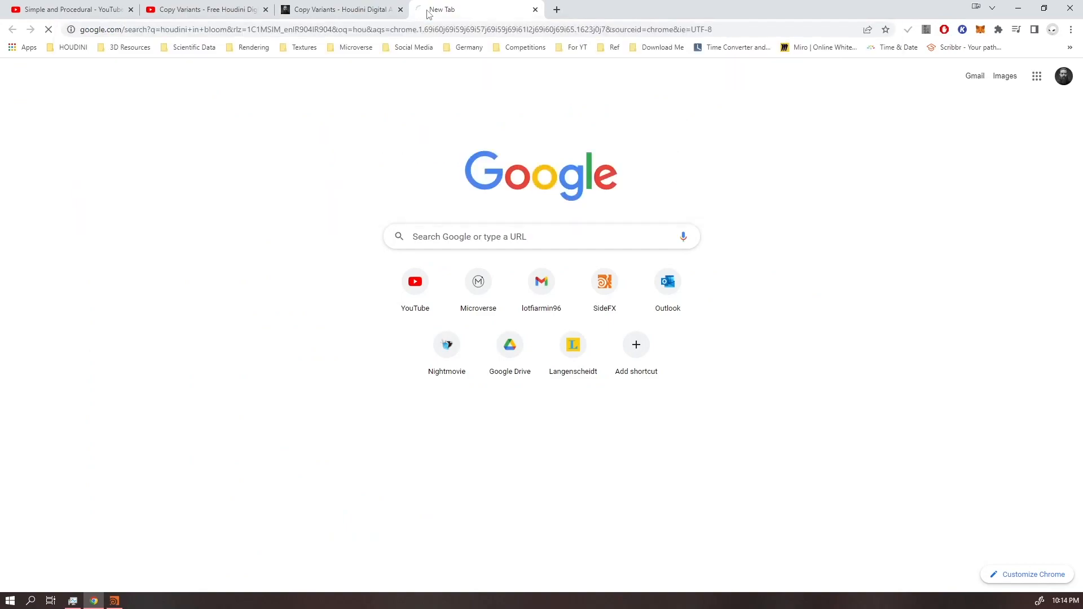
{"action": "left_click", "coordinate": [159, 121]}
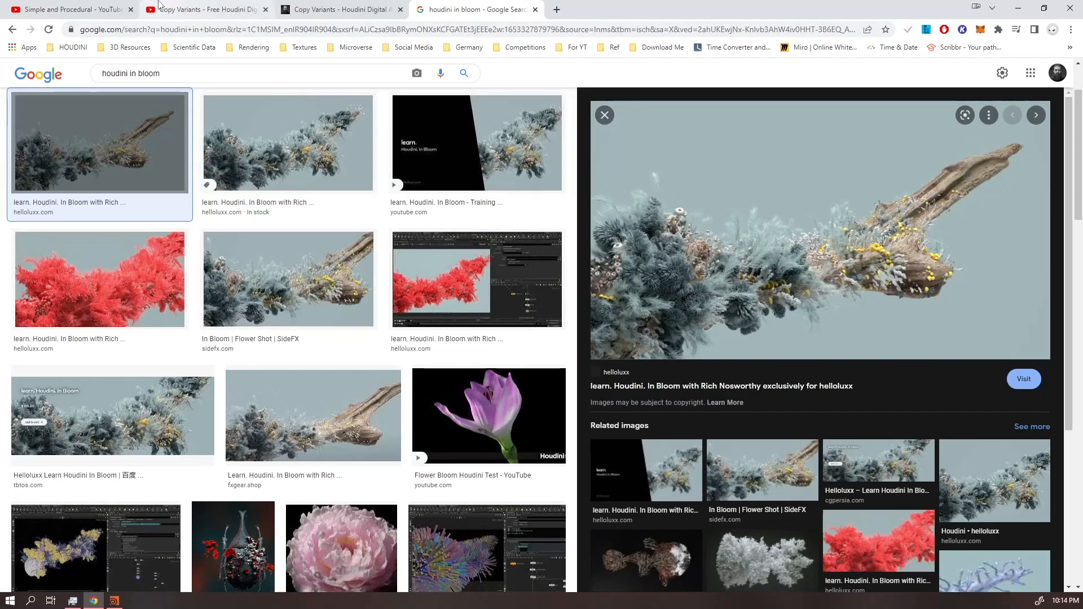
{"action": "left_click", "coordinate": [212, 8]}
{"action": "left_click", "coordinate": [330, 12]}
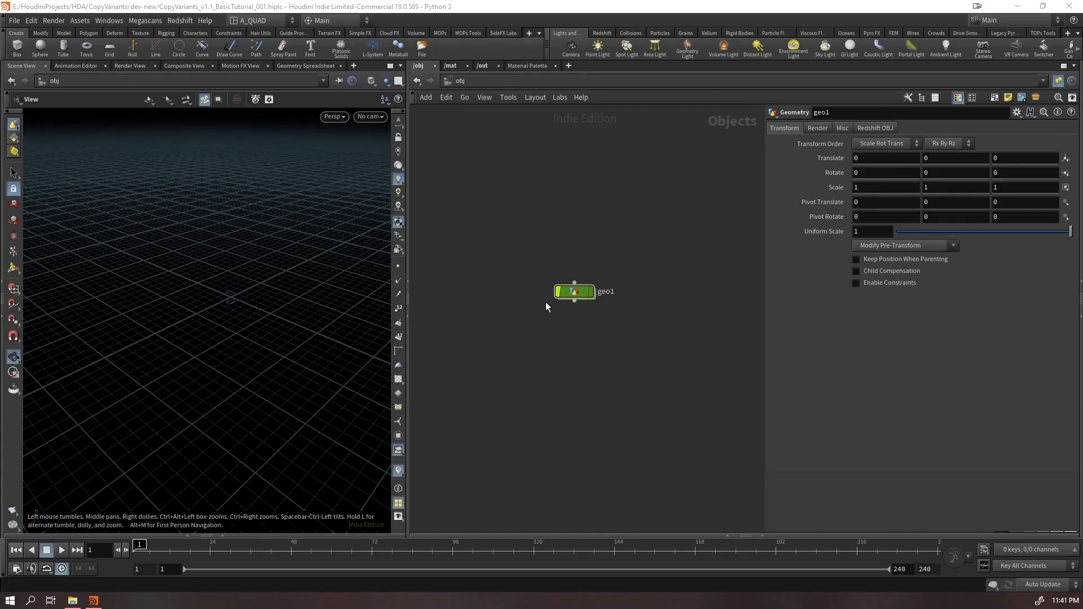
Open the geo1 object's network in Houdini and widen the network editor to show its nodes
{"action": "double_click", "coordinate": [577, 292]}
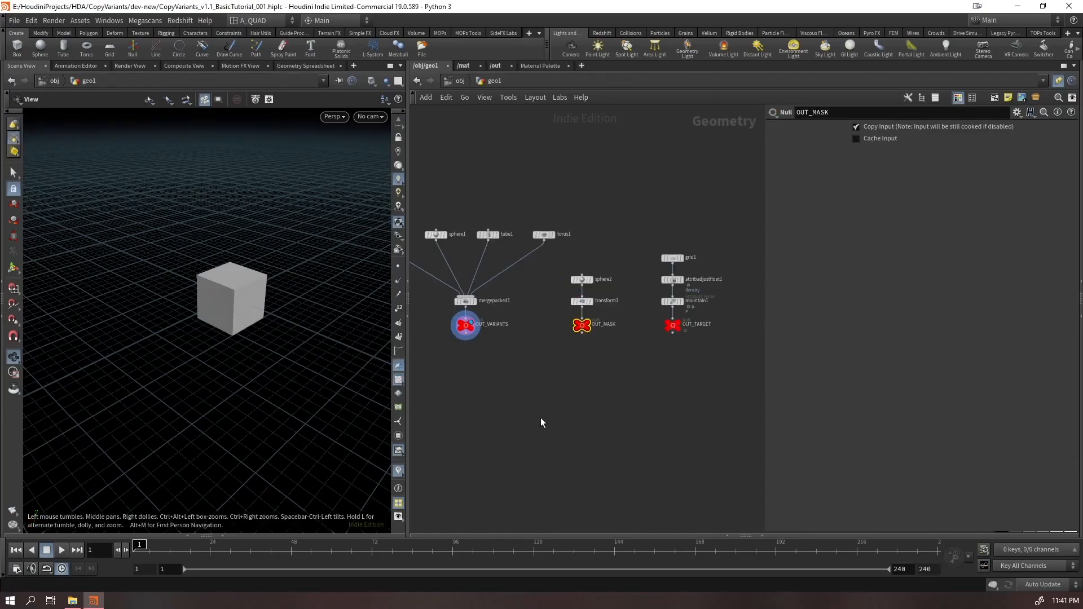
{"action": "key", "text": "h"}
{"action": "left_click_drag", "start_coordinate": [763, 140], "coordinate": [851, 140]}
{"action": "scroll", "coordinate": [477, 221], "scroll_direction": "up", "scroll_amount": 3}
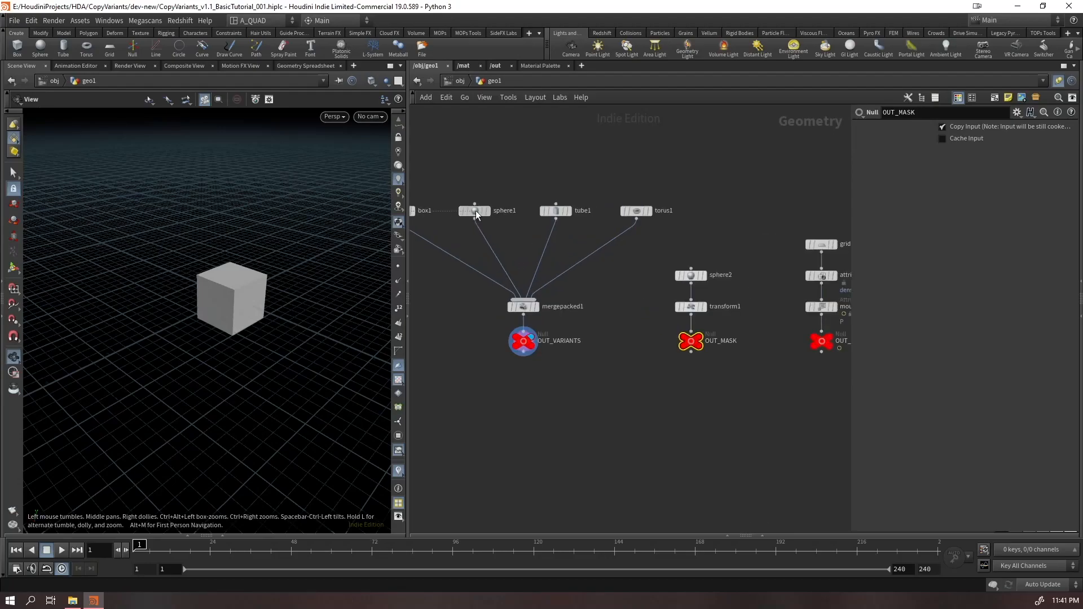
{"action": "key", "text": "h"}
Examine the parameters of box1, tube1, torus1 and sphere1, and of the Merge Packed node that combines them
{"action": "left_click", "coordinate": [430, 209]}
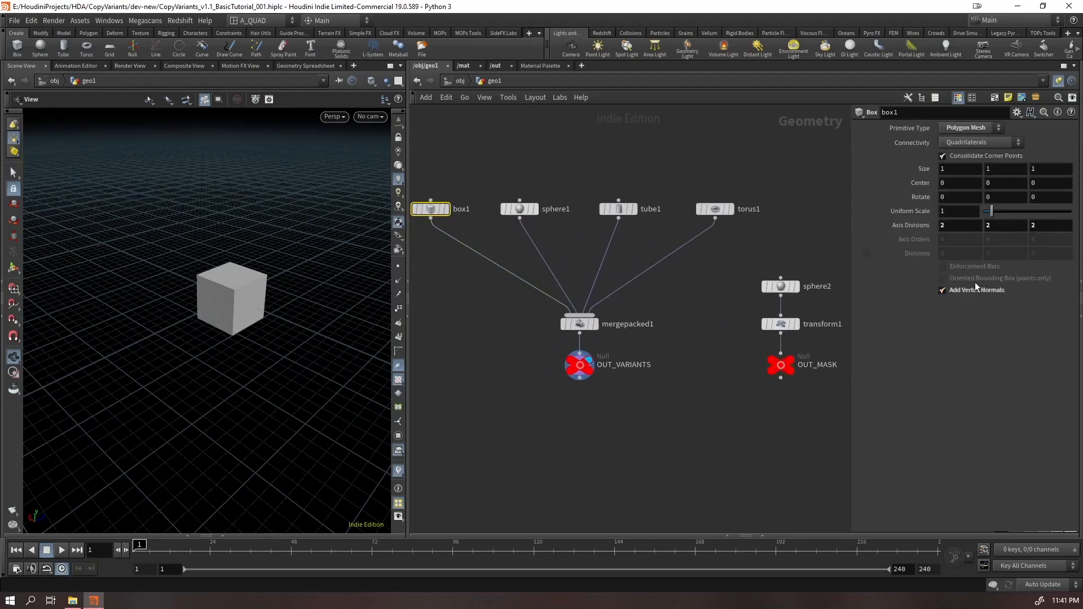
{"action": "left_click", "coordinate": [618, 208]}
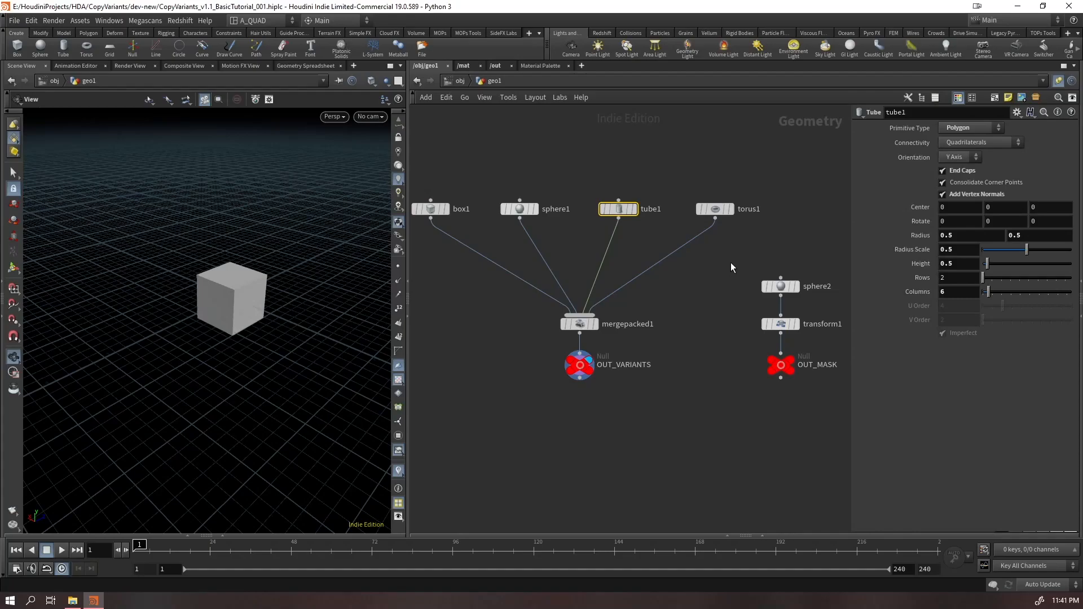
{"action": "left_click", "coordinate": [715, 209]}
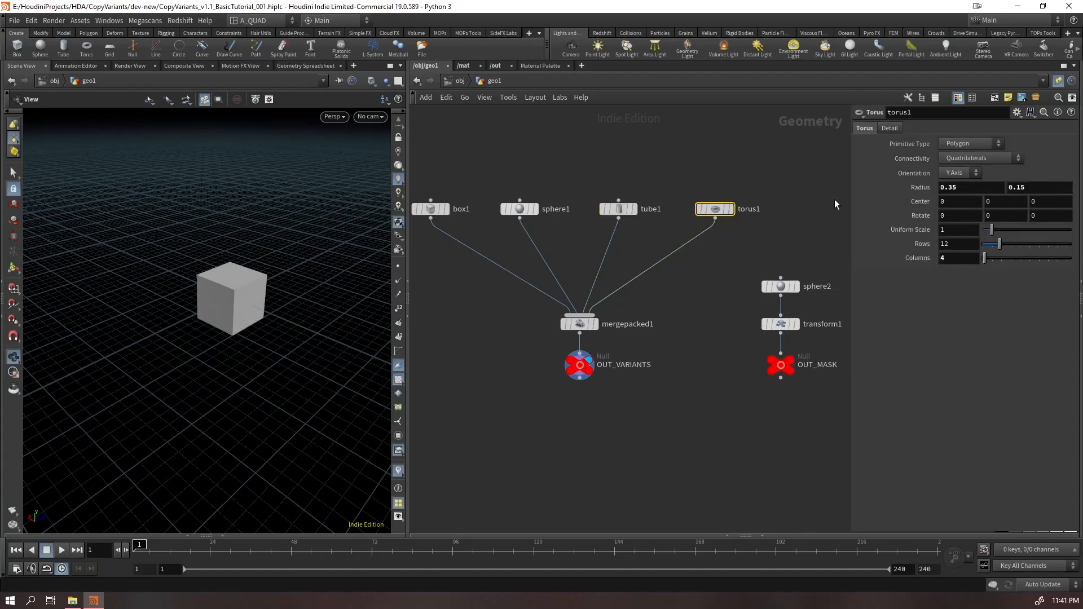
{"action": "left_click", "coordinate": [520, 208]}
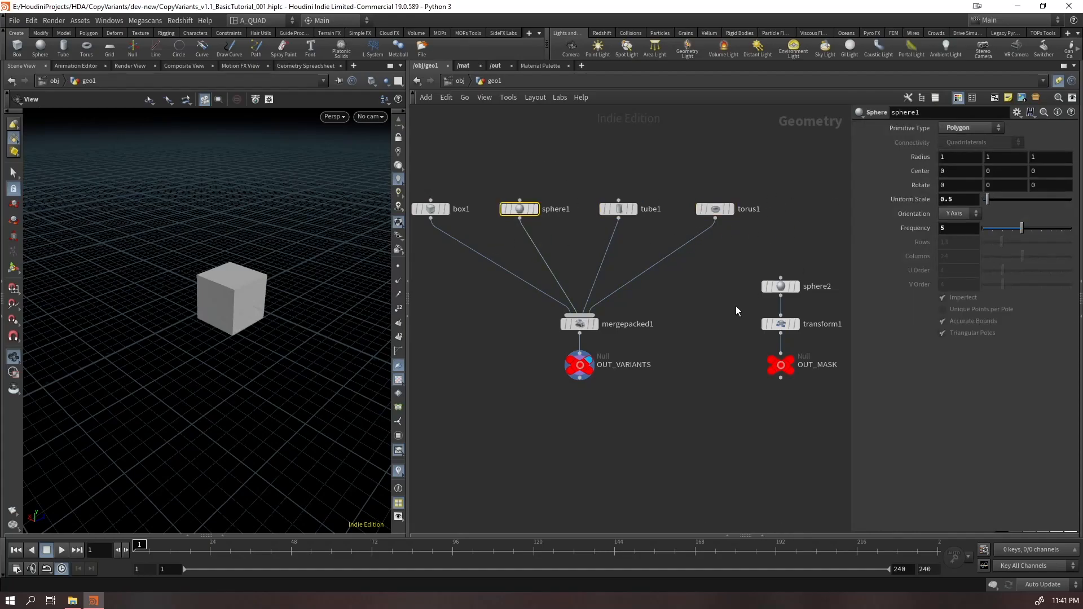
{"action": "left_click_drag", "start_coordinate": [479, 339], "coordinate": [625, 307]}
{"action": "scroll", "coordinate": [617, 334], "scroll_direction": "up", "scroll_amount": 3}
{"action": "scroll", "coordinate": [604, 375], "scroll_direction": "down", "scroll_amount": 4}
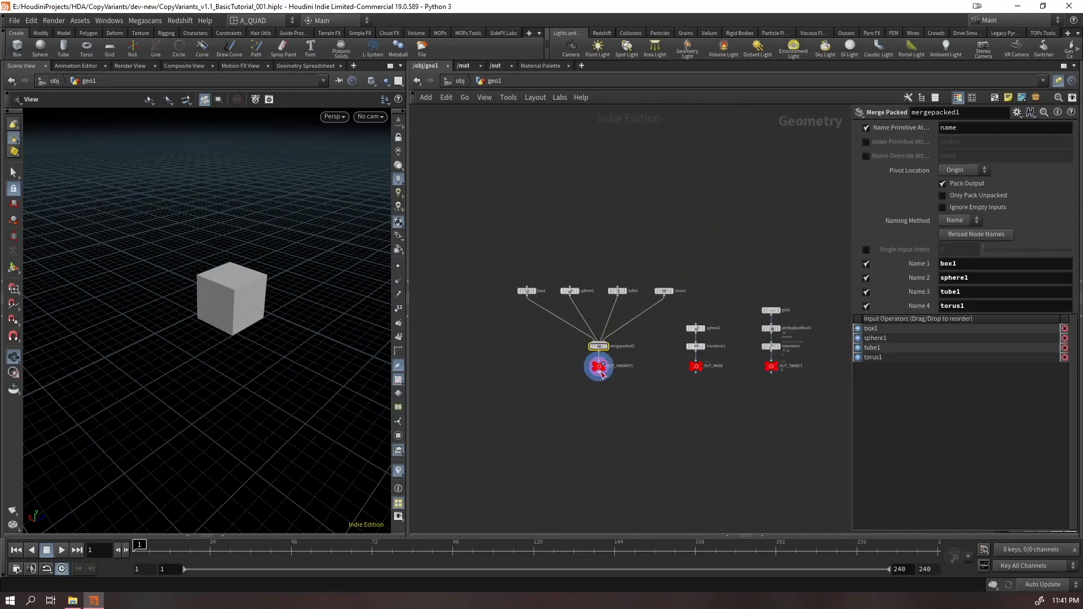
{"action": "scroll", "coordinate": [511, 340], "scroll_direction": "up", "scroll_amount": 3}
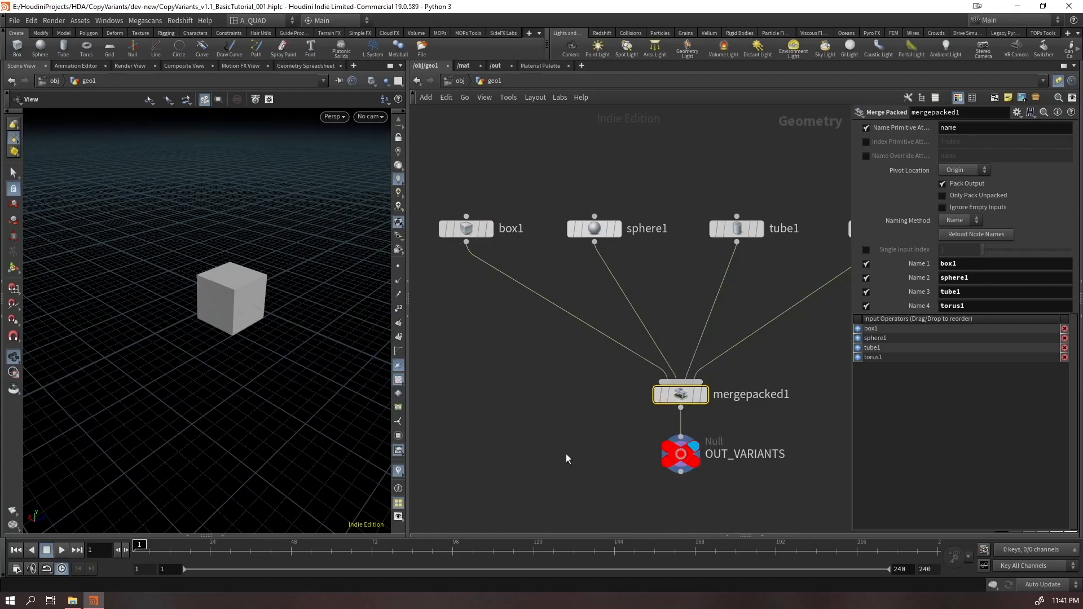
{"action": "scroll", "coordinate": [558, 448], "scroll_direction": "up", "scroll_amount": 1}
{"action": "middle_click_drag", "start_coordinate": [551, 441], "coordinate": [554, 442]}
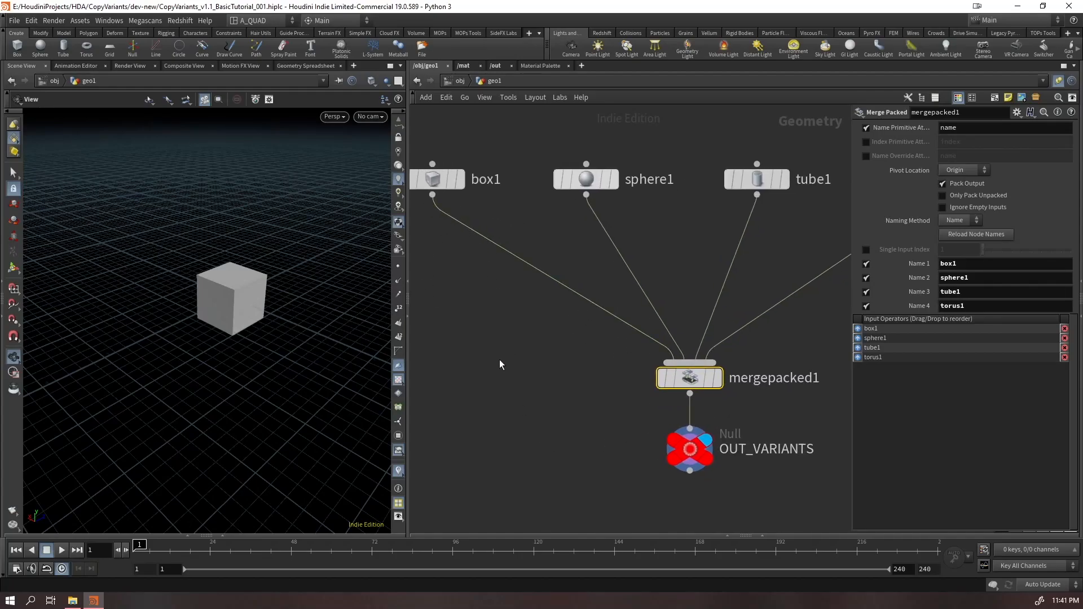
Display sphere1, tube1 and torus1 in turn to view each variant's shape
{"action": "left_click", "coordinate": [614, 179]}
{"action": "left_click", "coordinate": [785, 179]}
{"action": "middle_click_drag", "start_coordinate": [699, 134], "coordinate": [481, 163]}
{"action": "left_click", "coordinate": [737, 208]}
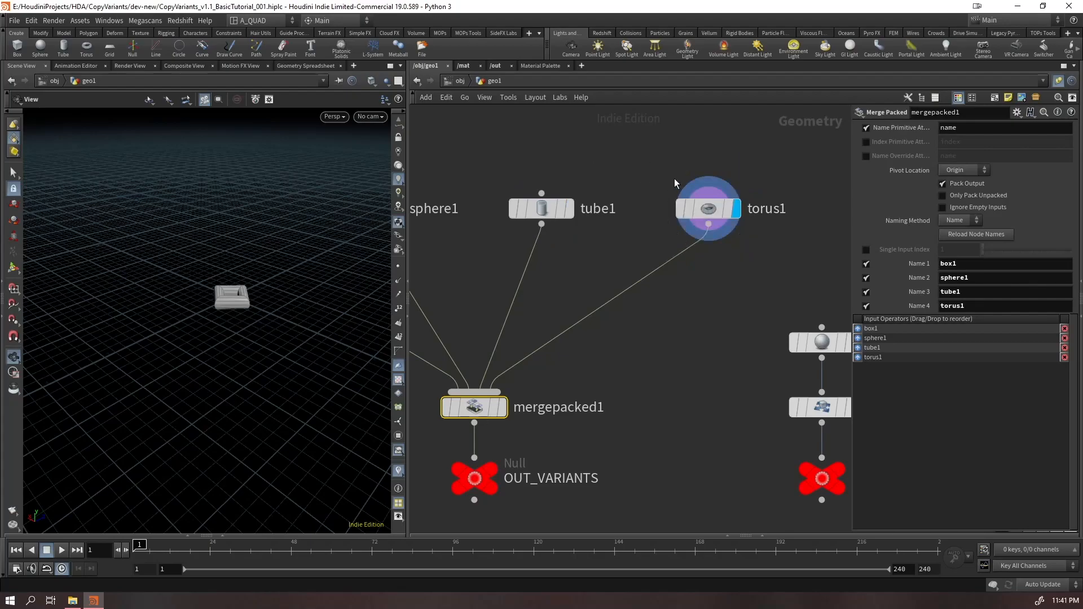
{"action": "left_click", "coordinate": [708, 209]}
{"action": "left_click_drag", "start_coordinate": [327, 266], "coordinate": [332, 294]}
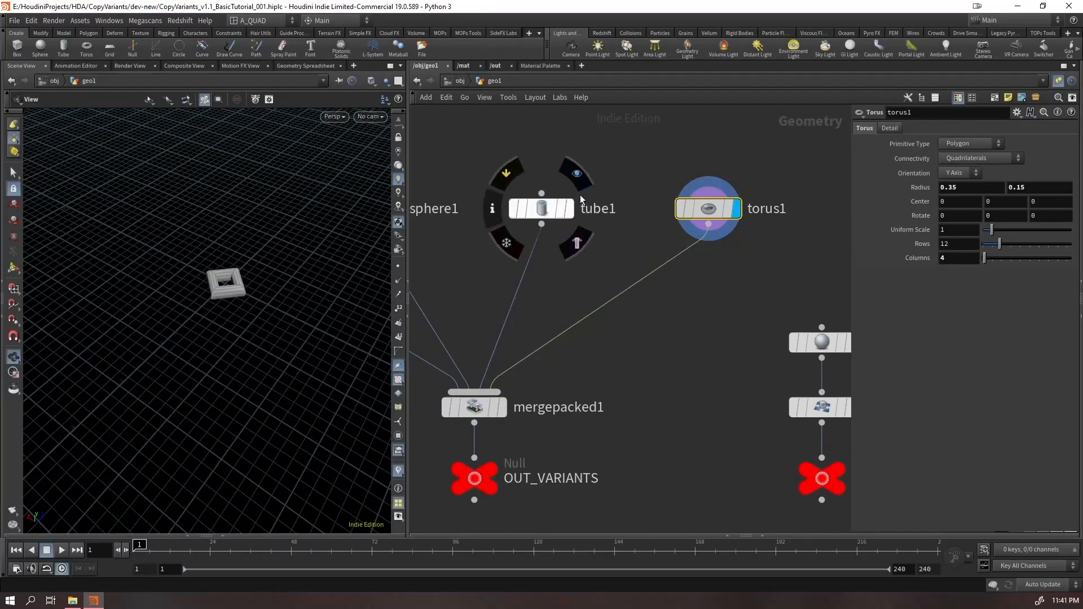
Display tube1 and set its radius scale to 1
{"action": "left_click", "coordinate": [568, 208]}
{"action": "left_click", "coordinate": [964, 251]}
{"action": "type", "text": "1"}
{"action": "key", "text": "Return"}
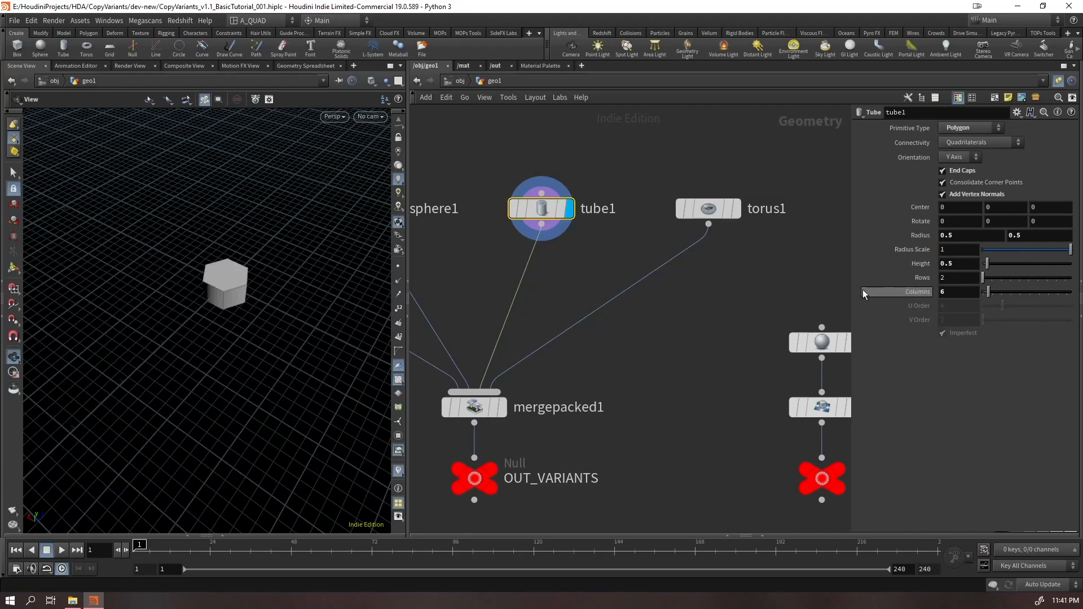
Display sphere2, transform1 and OUT_MASK in turn to view the mask geometry
{"action": "middle_click_drag", "start_coordinate": [519, 431], "coordinate": [517, 427]}
{"action": "scroll", "coordinate": [563, 287], "scroll_direction": "down", "scroll_amount": 5}
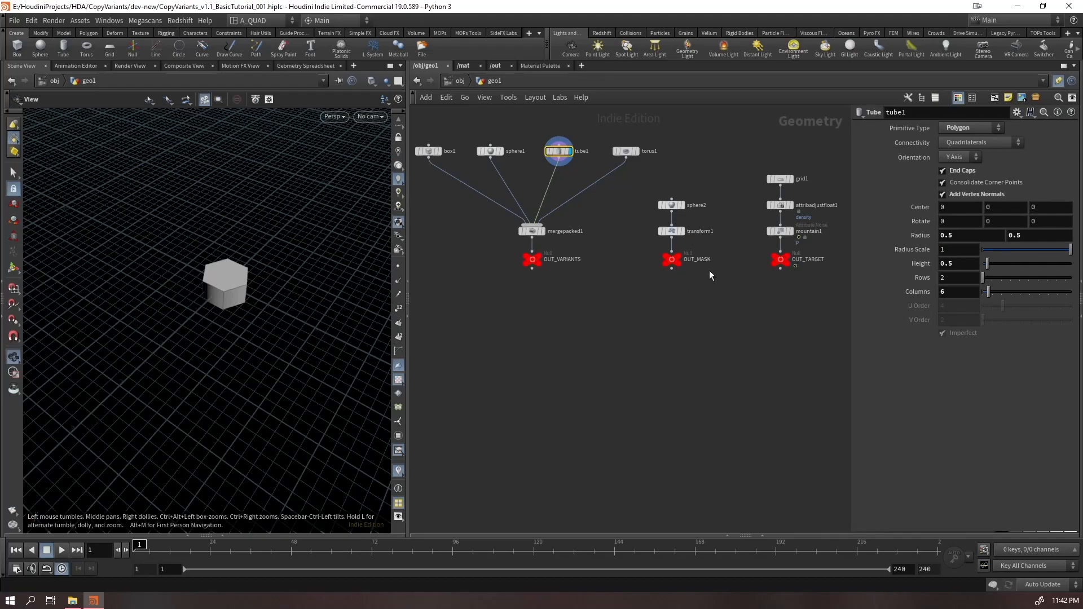
{"action": "scroll", "coordinate": [768, 135], "scroll_direction": "up", "scroll_amount": 5}
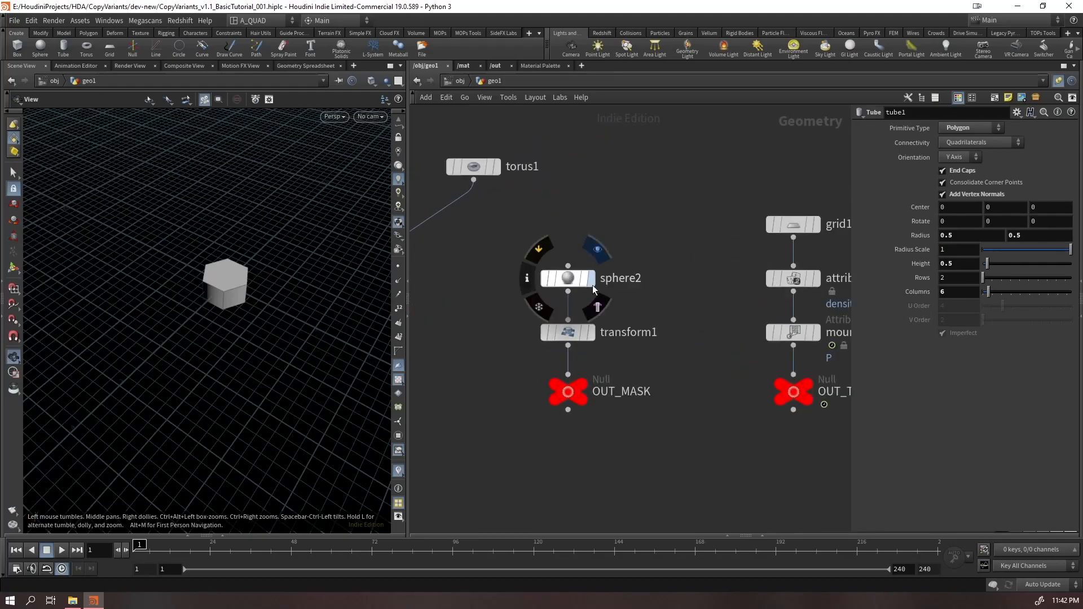
{"action": "left_click", "coordinate": [592, 283]}
{"action": "left_click", "coordinate": [591, 333]}
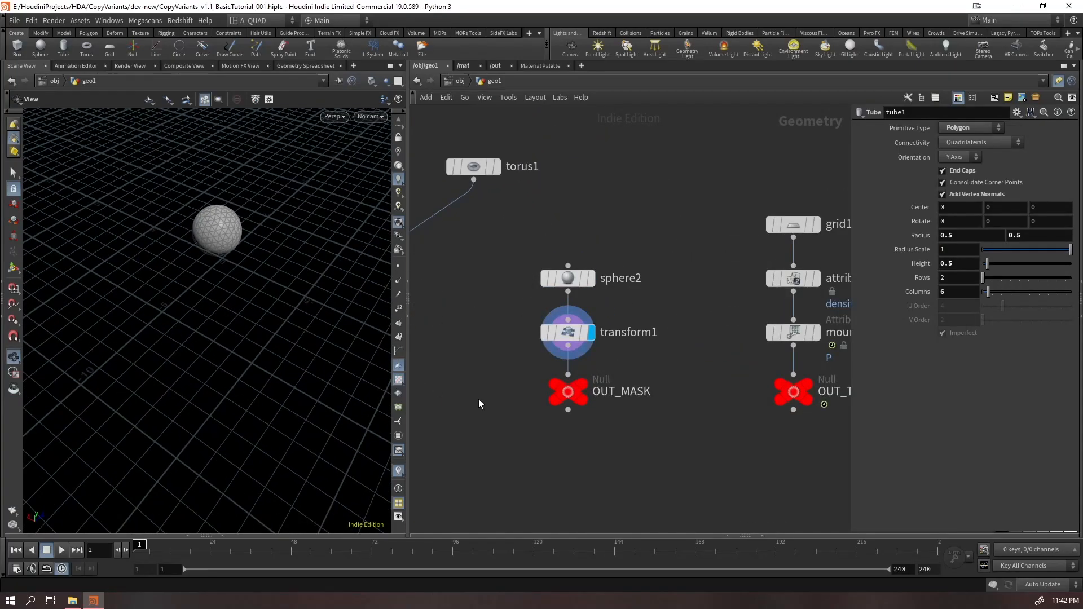
{"action": "mouse_move", "coordinate": [579, 384]}
{"action": "left_click", "coordinate": [597, 364]}
Display grid1 and attribadjustfloat1 in turn, and visualize the density attribute on the grid
{"action": "middle_click_drag", "start_coordinate": [740, 329], "coordinate": [620, 269]}
{"action": "scroll", "coordinate": [619, 269], "scroll_direction": "up", "scroll_amount": 1}
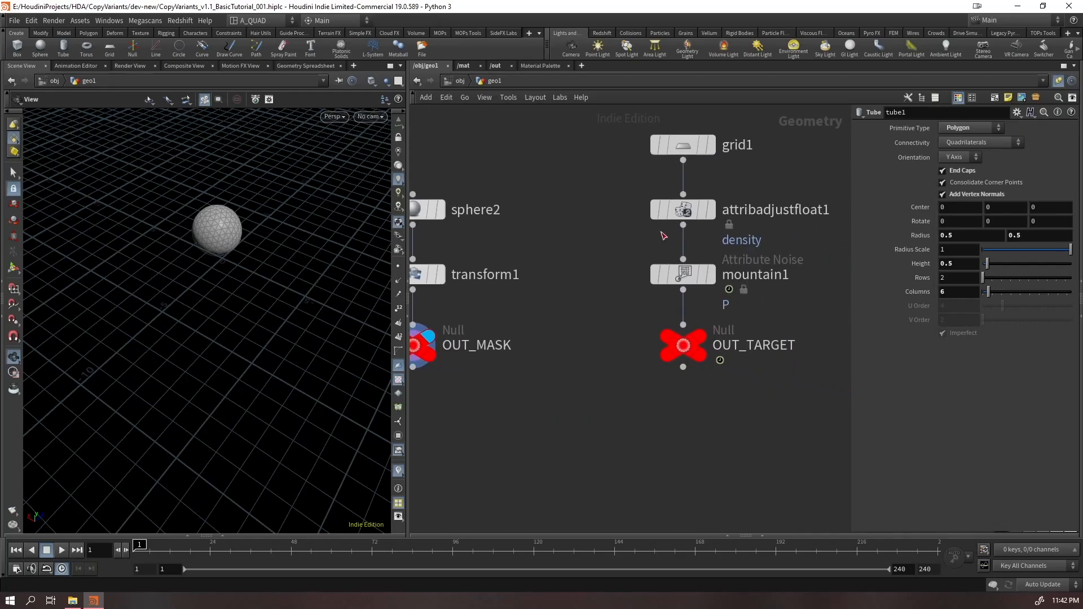
{"action": "left_click", "coordinate": [711, 146]}
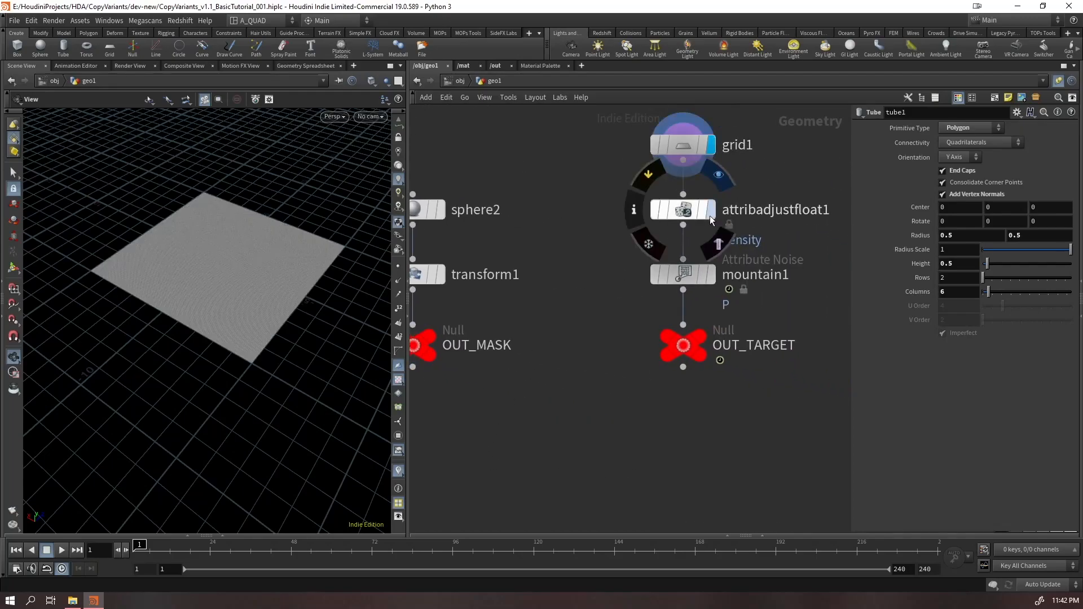
{"action": "left_click", "coordinate": [712, 211]}
{"action": "left_click", "coordinate": [668, 223]}
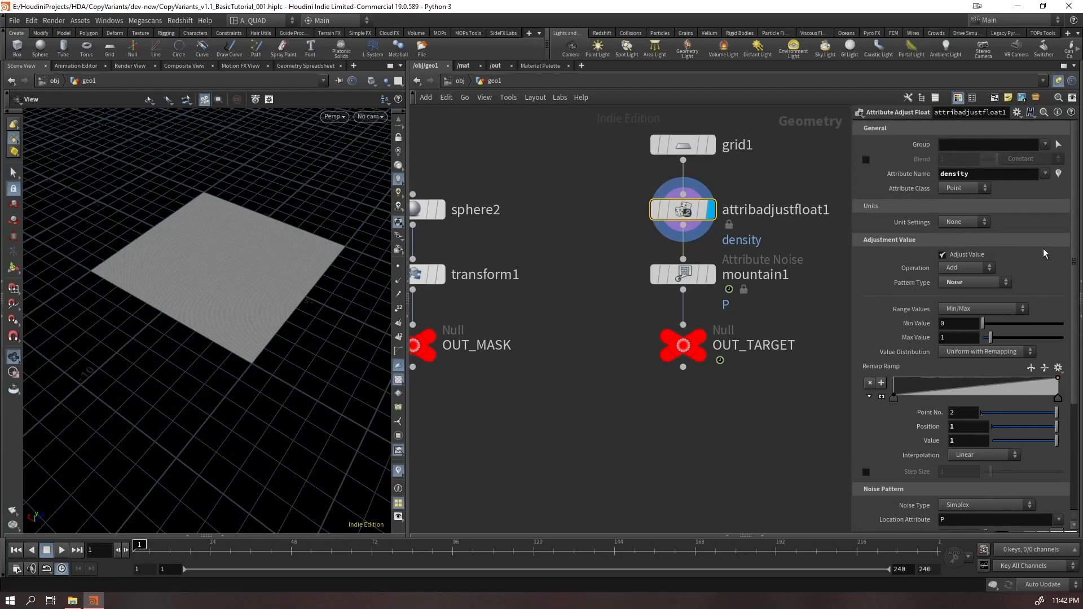
{"action": "left_click", "coordinate": [1059, 174]}
{"action": "left_click_drag", "start_coordinate": [181, 253], "coordinate": [192, 296]}
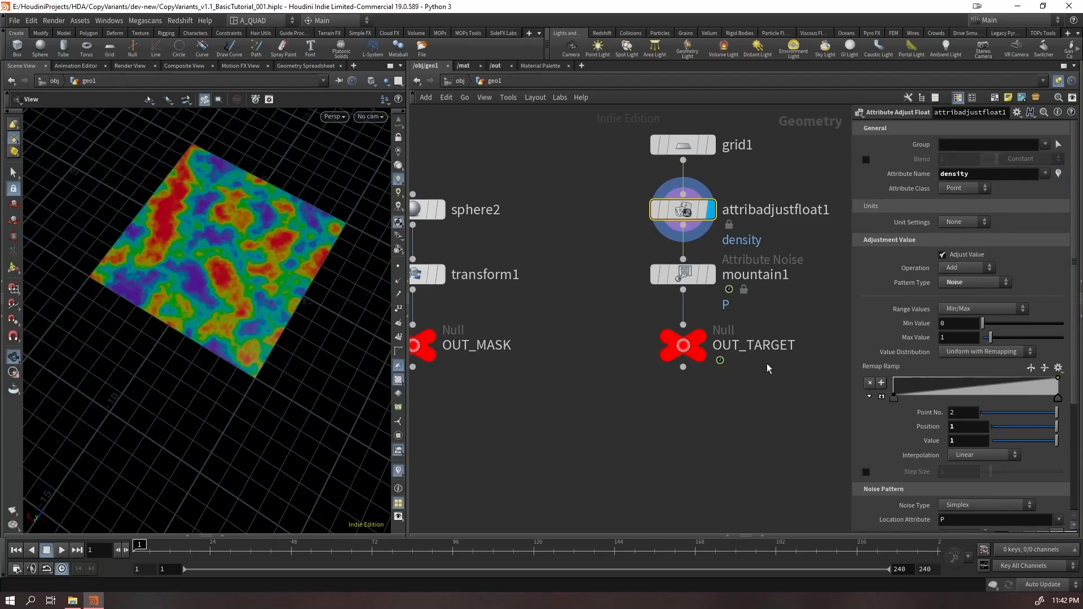
Display mountain1 and preview its animated noise from the first frame, and turn off the density visualization
{"action": "left_click", "coordinate": [712, 275]}
{"action": "left_click_drag", "start_coordinate": [249, 344], "coordinate": [271, 314]}
{"action": "key", "text": "Up"}
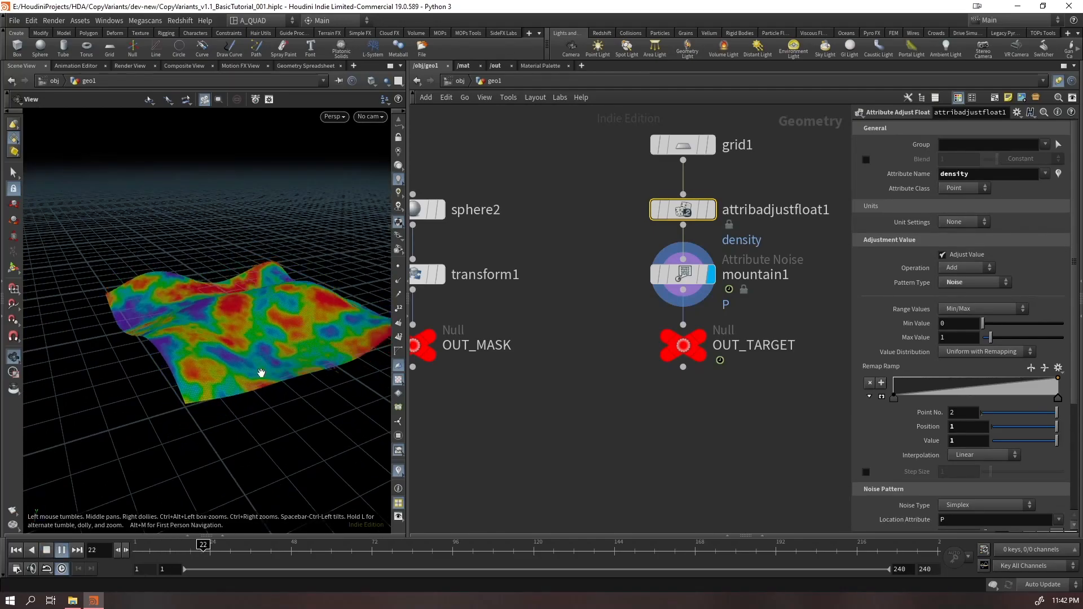
{"action": "key", "text": "ctrl+Up"}
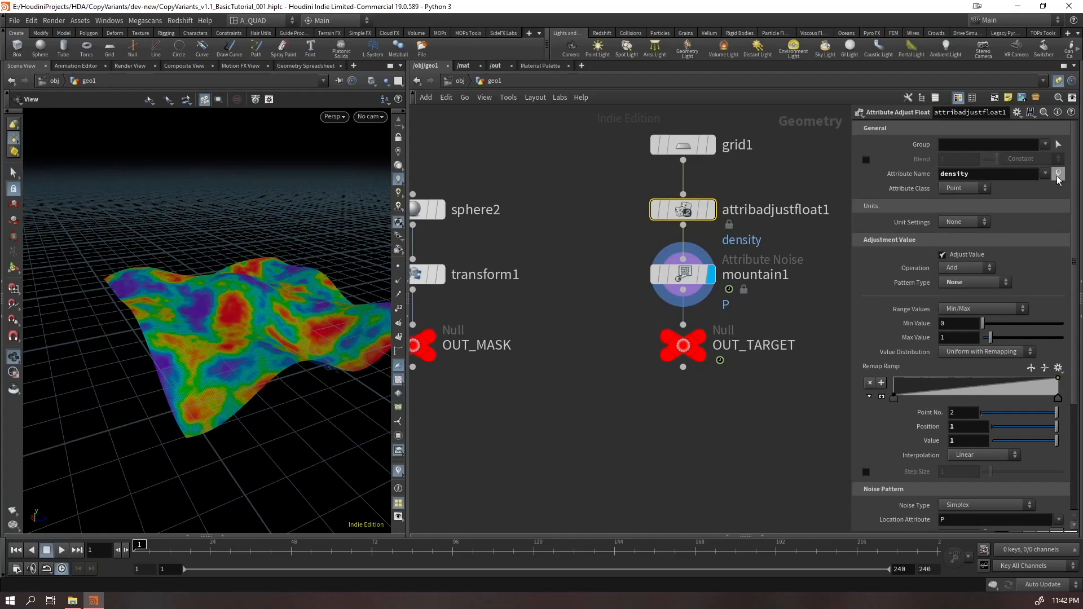
{"action": "left_click", "coordinate": [1058, 175]}
Add a Copy Variants node below OUT_MASK in the geo1 network
{"action": "scroll", "coordinate": [553, 393], "scroll_direction": "down", "scroll_amount": 5}
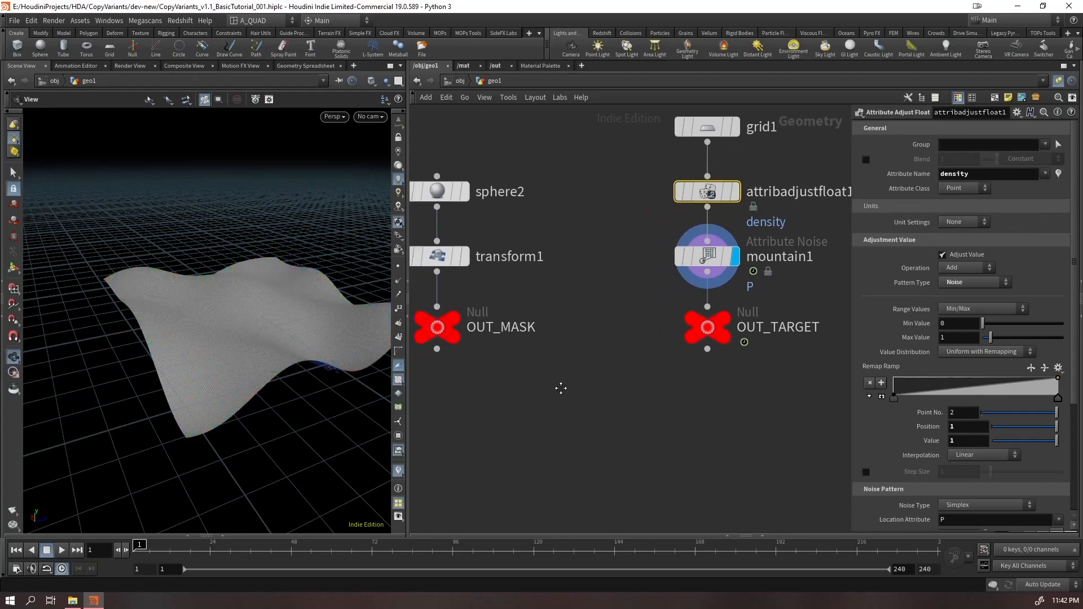
{"action": "key", "text": "Tab"}
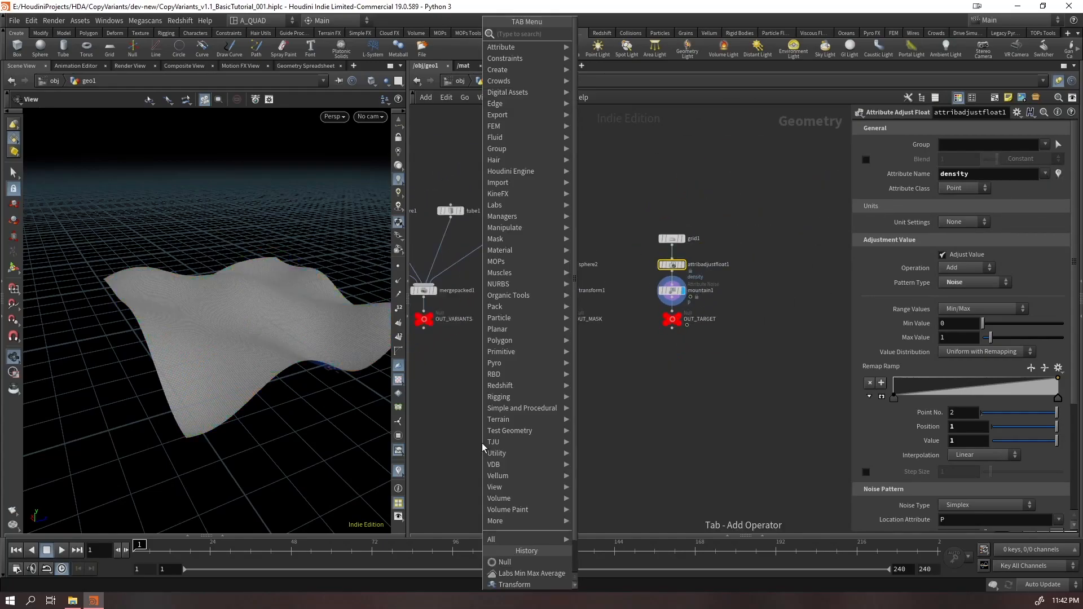
{"action": "type", "text": "cvar"}
{"action": "key", "text": "Return"}
{"action": "left_click", "coordinate": [564, 378]}
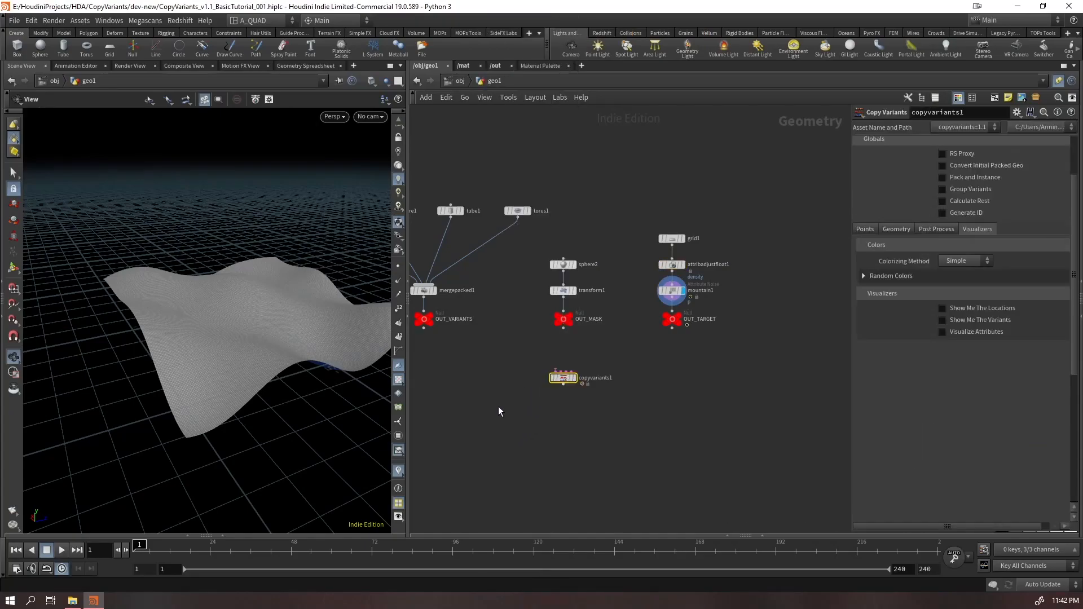
Connect OUT_VARIANTS to the first input and OUT_TARGET to the Target Geo input of copyvariants1, and display copyvariants1
{"action": "scroll", "coordinate": [556, 377], "scroll_direction": "up", "scroll_amount": 6}
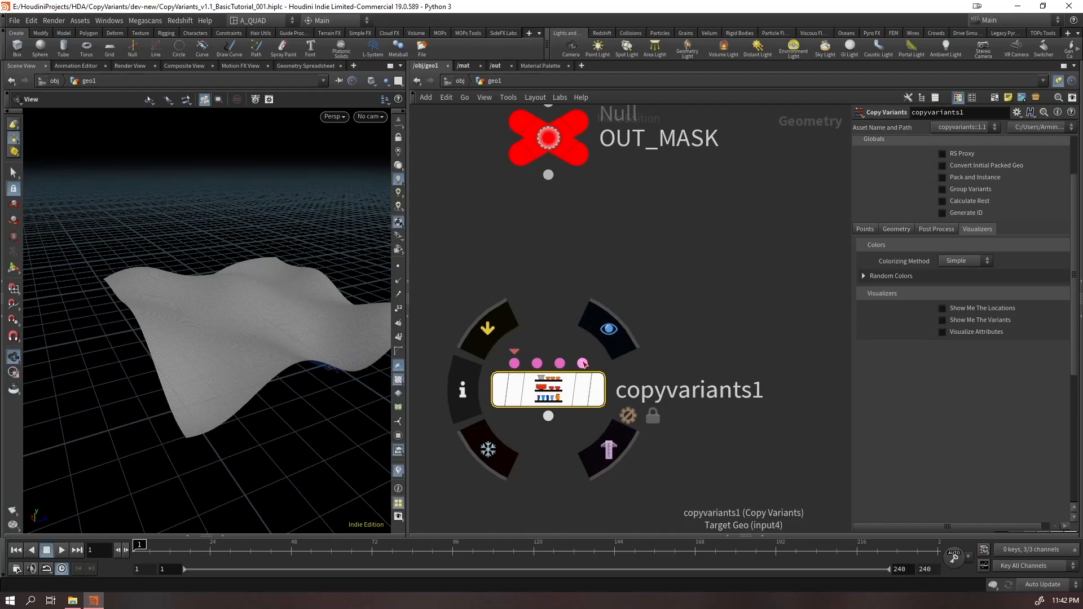
{"action": "scroll", "coordinate": [554, 318], "scroll_direction": "down", "scroll_amount": 8}
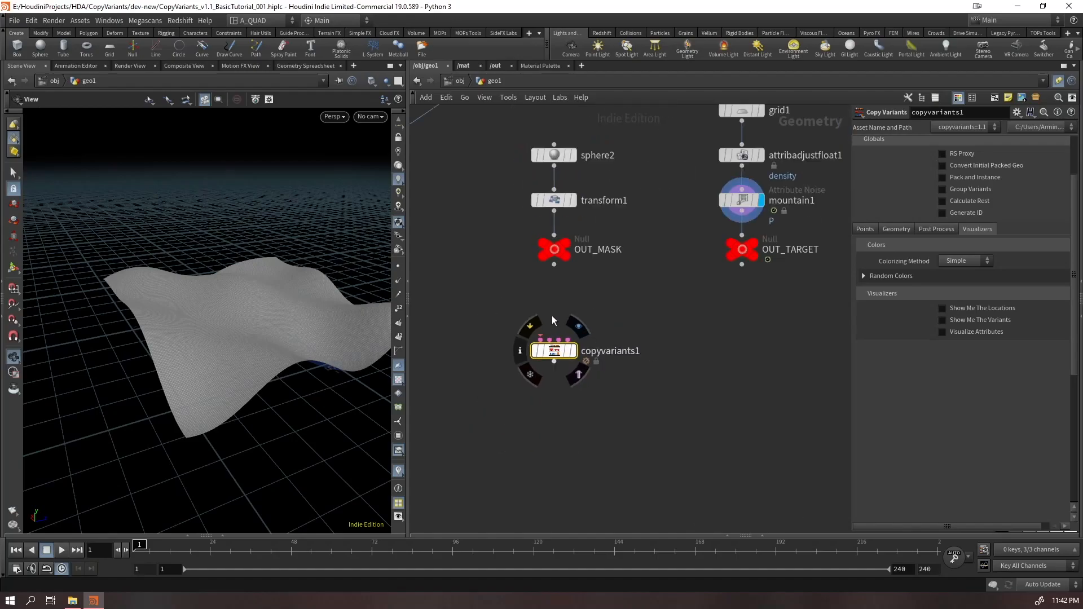
{"action": "scroll", "coordinate": [468, 331], "scroll_direction": "up", "scroll_amount": 1}
{"action": "middle_click_drag", "start_coordinate": [467, 332], "coordinate": [544, 335]}
{"action": "left_click_drag", "start_coordinate": [457, 274], "coordinate": [619, 342]}
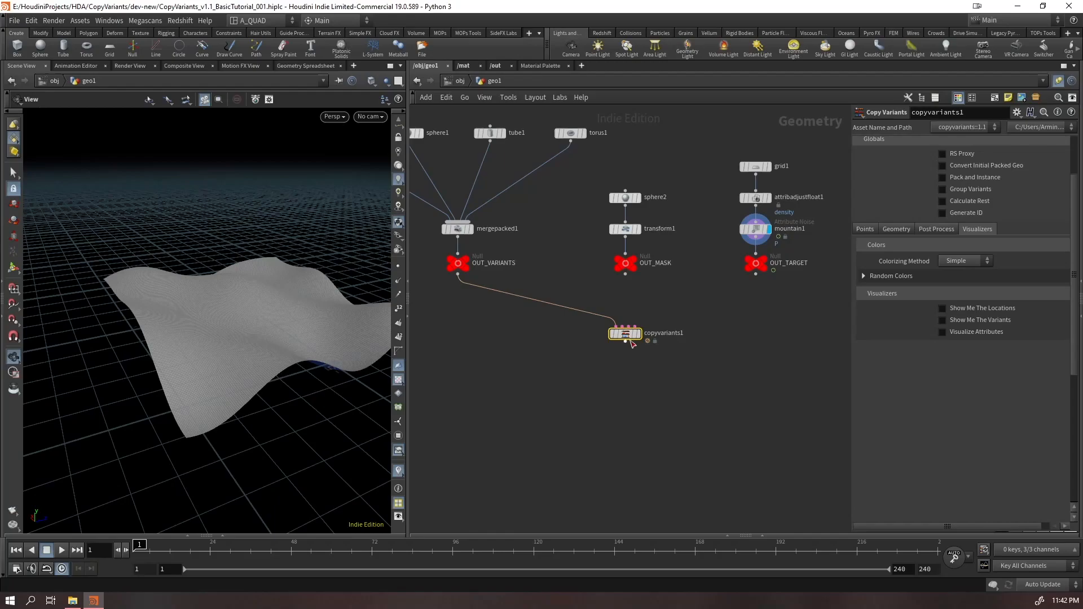
{"action": "left_click", "coordinate": [638, 334]}
{"action": "left_click_drag", "start_coordinate": [756, 280], "coordinate": [643, 324]}
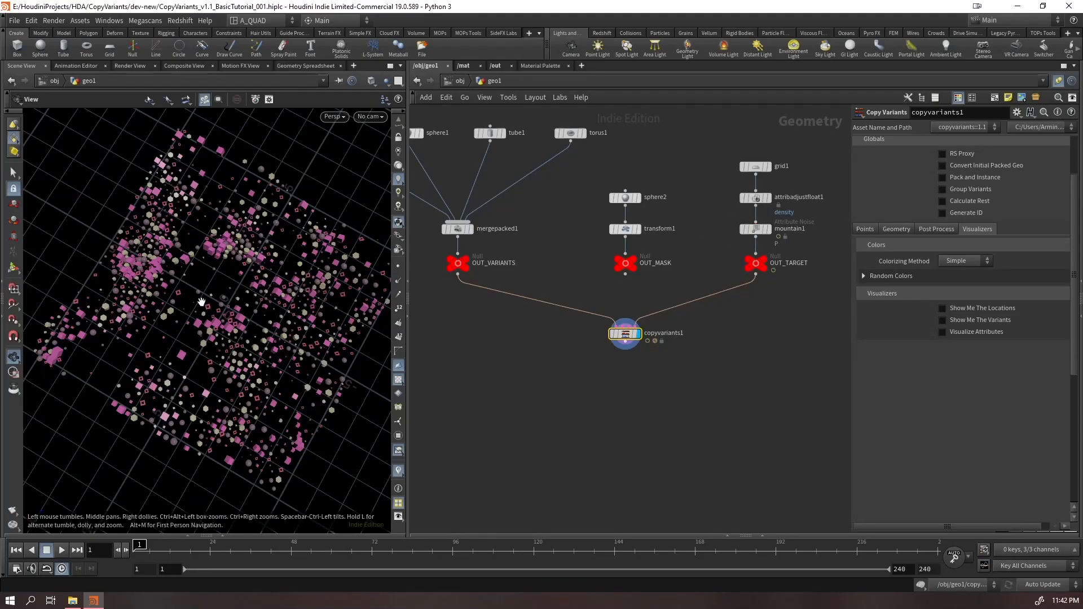
{"action": "scroll", "coordinate": [218, 270], "scroll_direction": "up", "scroll_amount": 4}
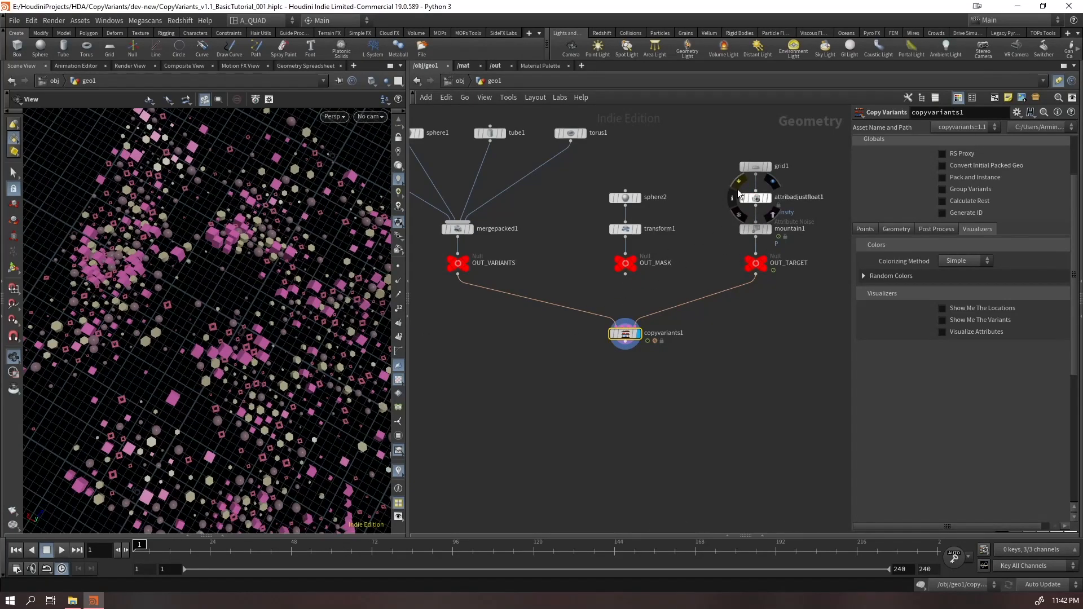
Bypass attribadjustfloat1 to compare the scatter without the density attribute, and re-enable the node
{"action": "left_click", "coordinate": [742, 198]}
{"action": "left_click_drag", "start_coordinate": [249, 237], "coordinate": [225, 363]}
{"action": "scroll", "coordinate": [252, 278], "scroll_direction": "down", "scroll_amount": 5}
{"action": "middle_click_drag", "start_coordinate": [230, 316], "coordinate": [161, 349]}
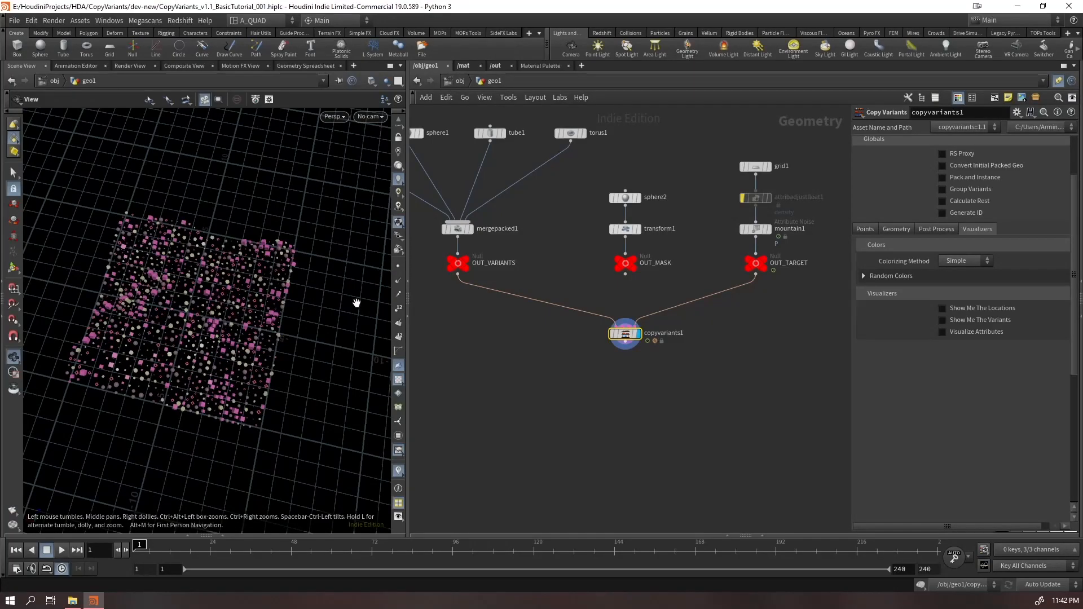
{"action": "left_click", "coordinate": [742, 198]}
{"action": "scroll", "coordinate": [186, 328], "scroll_direction": "up", "scroll_amount": 4}
{"action": "left_click_drag", "start_coordinate": [187, 328], "coordinate": [207, 361]}
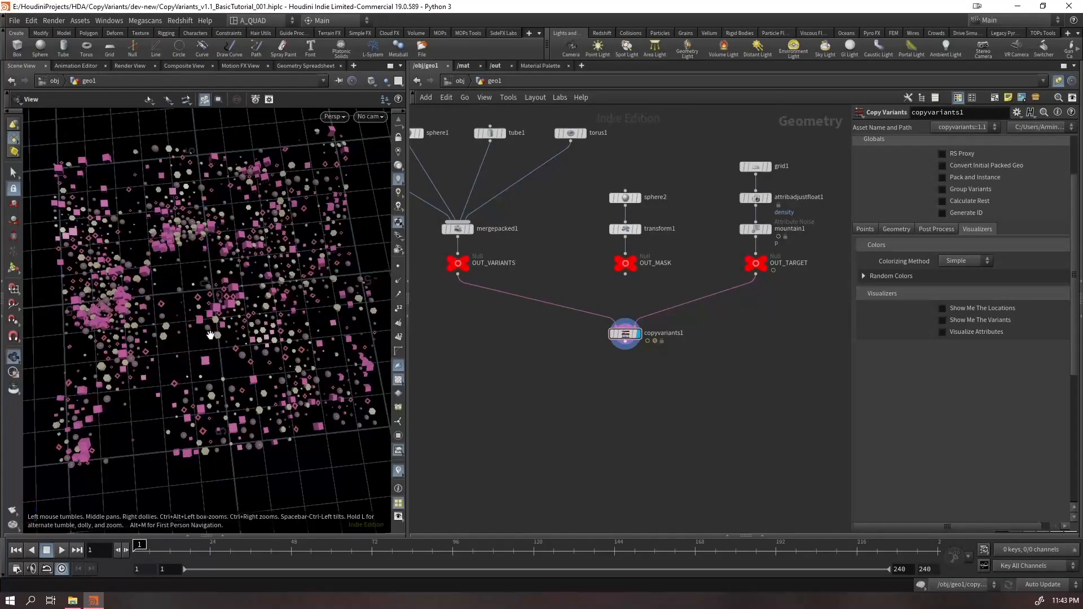
Display attribadjustfloat1 with its density attribute visualized, and return the display to copyvariants1 to compare the scatter
{"action": "left_click", "coordinate": [768, 198]}
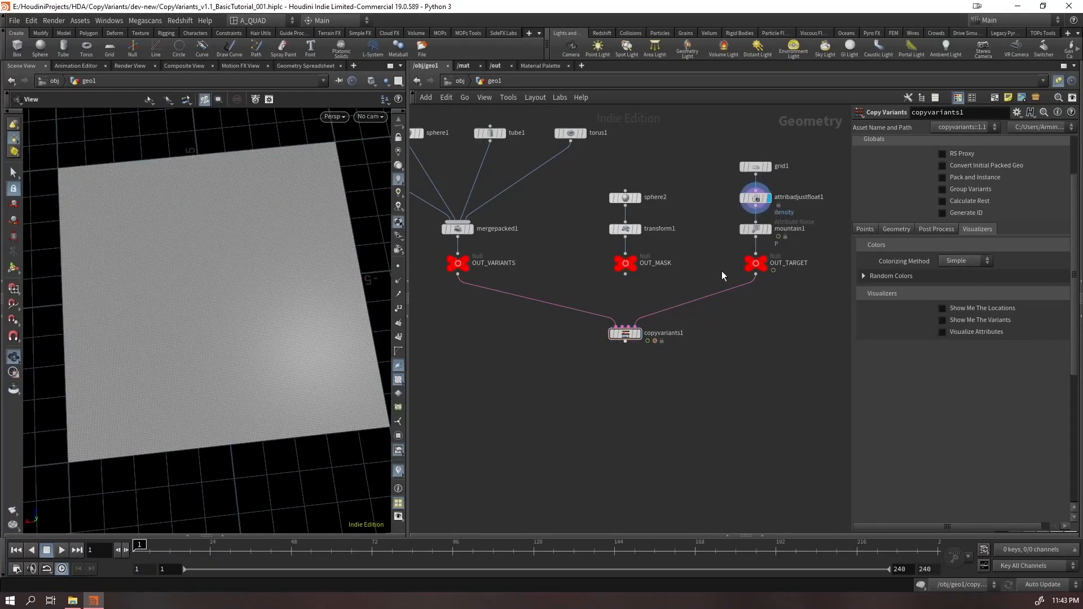
{"action": "left_click", "coordinate": [754, 198]}
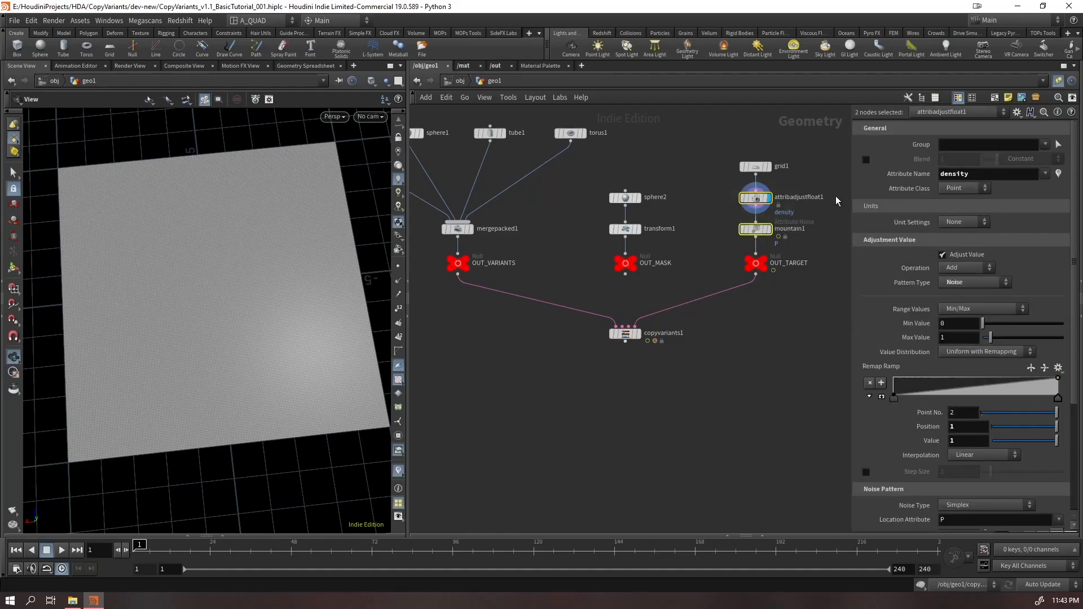
{"action": "left_click", "coordinate": [1058, 175]}
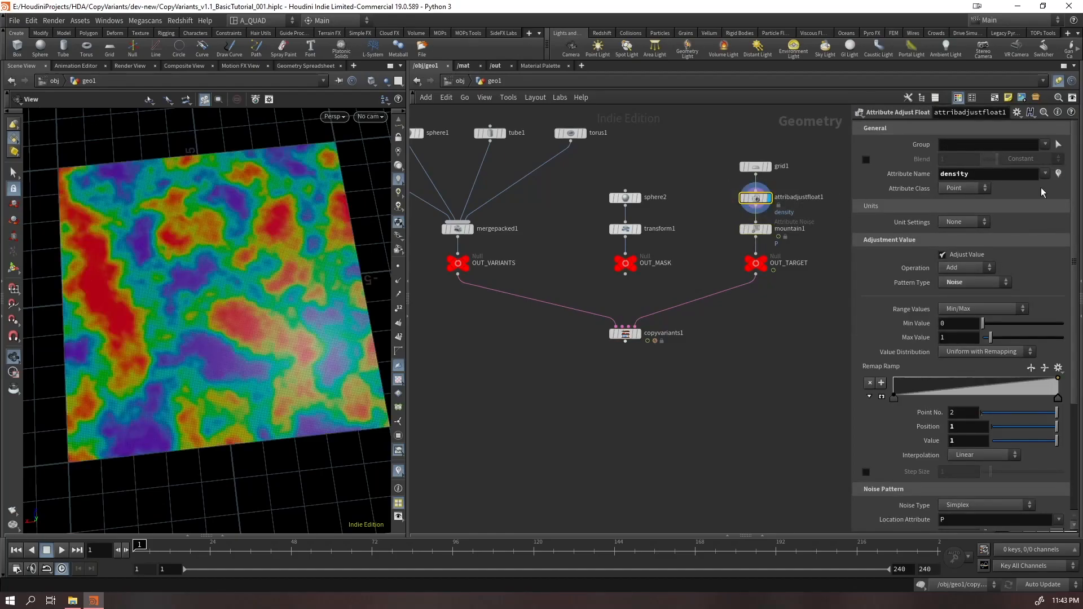
{"action": "left_click", "coordinate": [638, 334]}
{"action": "left_click_drag", "start_coordinate": [282, 321], "coordinate": [254, 271]}
{"action": "left_click", "coordinate": [625, 334]}
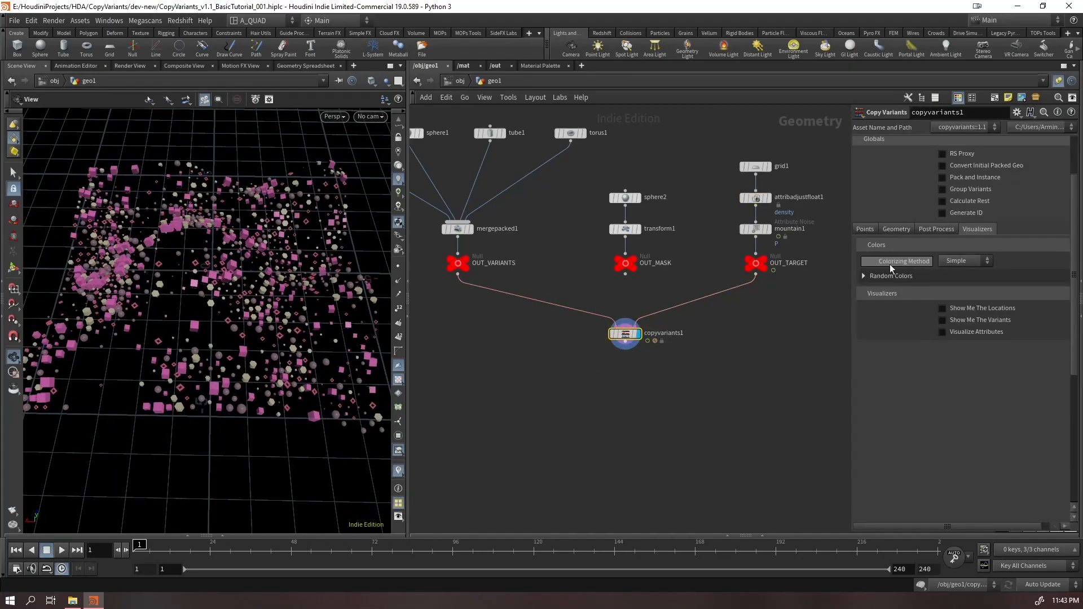
Show the Scatter settings for the points of copyvariants1 and widen the parameter area
{"action": "left_click", "coordinate": [862, 230]}
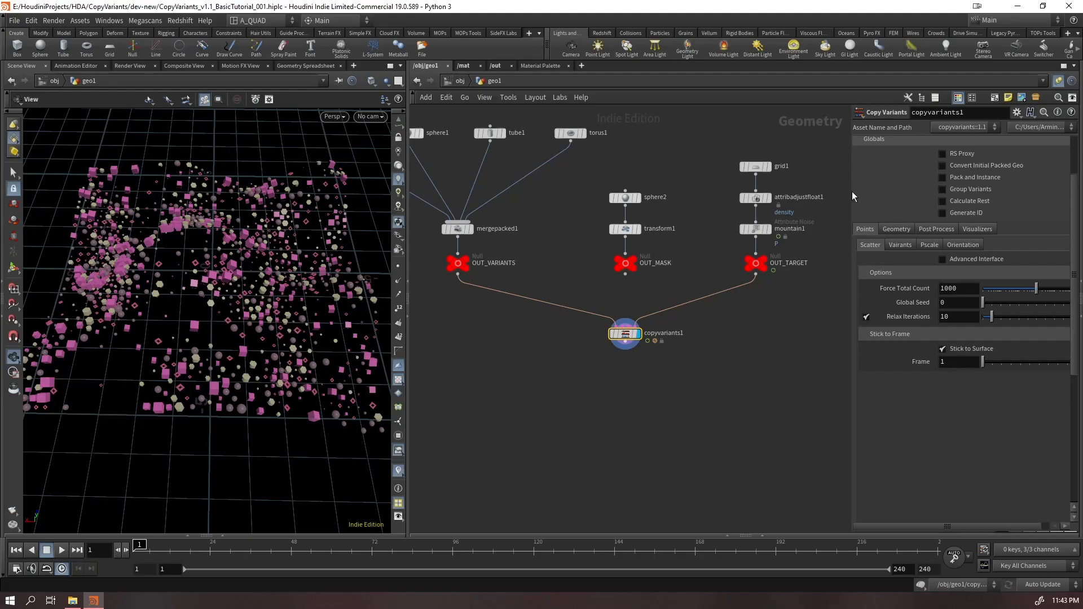
{"action": "left_click_drag", "start_coordinate": [849, 195], "coordinate": [761, 209]}
{"action": "scroll", "coordinate": [807, 275], "scroll_direction": "up", "scroll_amount": 3}
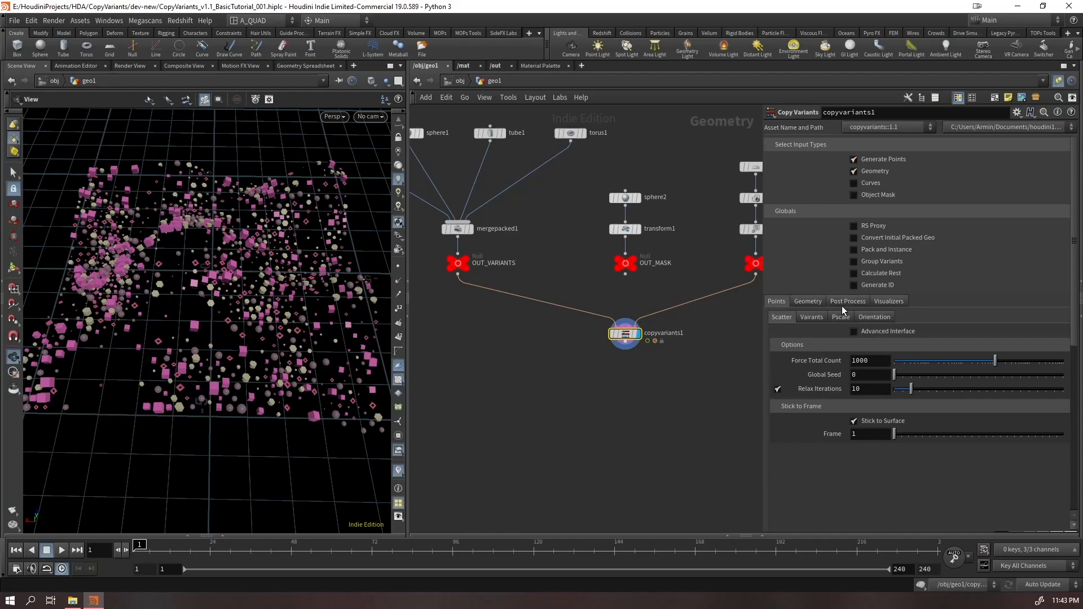
{"action": "mouse_move", "coordinate": [219, 320]}
{"action": "left_mouse_down"}
{"action": "mouse_move", "coordinate": [198, 327]}
{"action": "mouse_move", "coordinate": [212, 324]}
{"action": "left_mouse_up"}
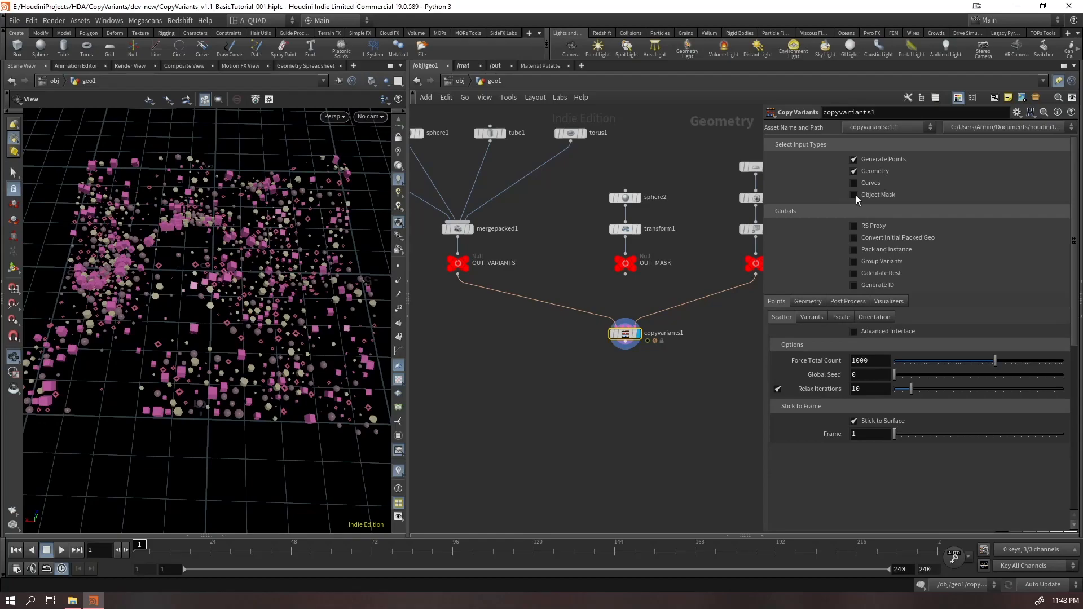
Enable the Object Mask input type on copyvariants1 and connect OUT_MASK to its Mask Geo input
{"action": "left_click", "coordinate": [854, 195]}
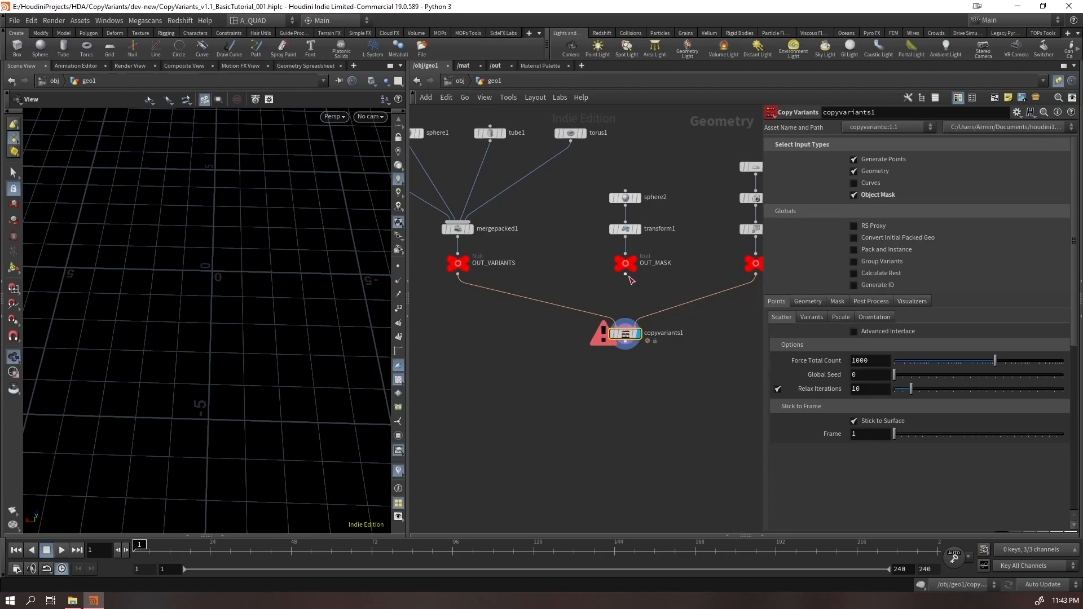
{"action": "left_click_drag", "start_coordinate": [625, 274], "coordinate": [633, 328]}
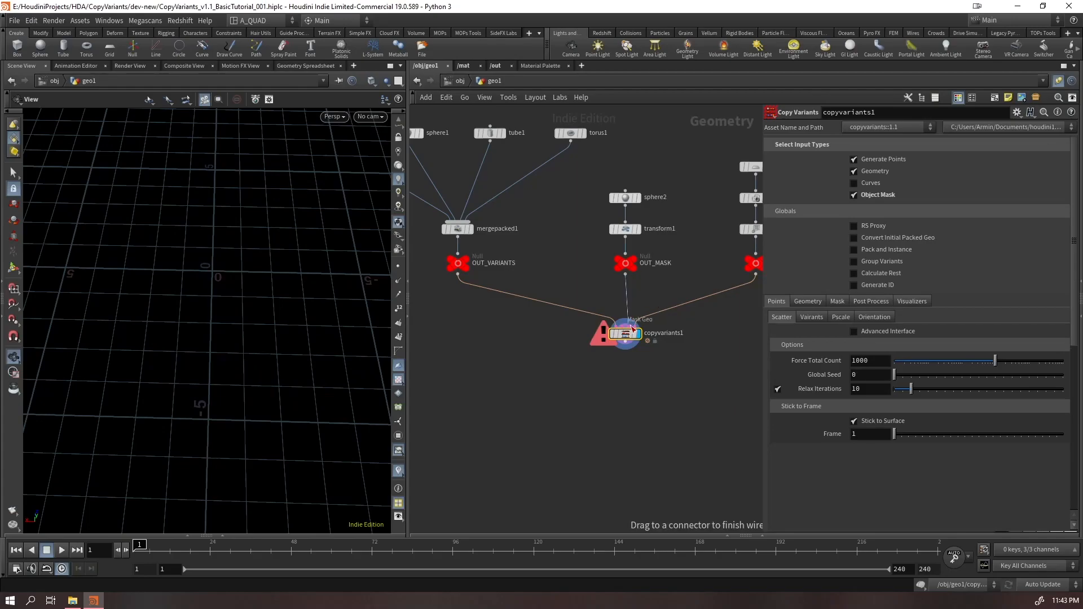
{"action": "left_click_drag", "start_coordinate": [632, 328], "coordinate": [626, 330]}
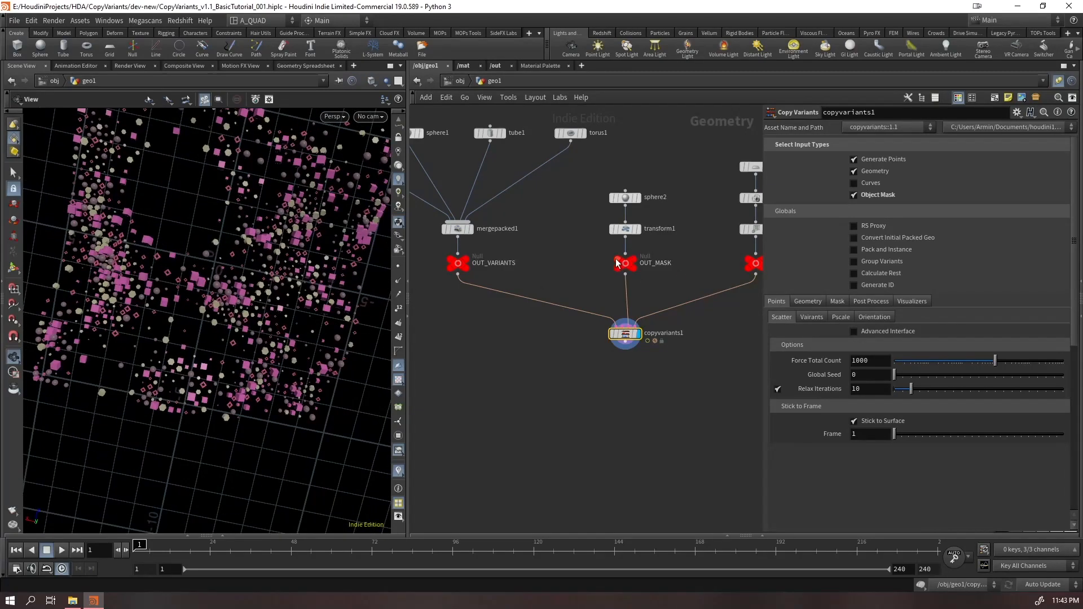
{"action": "left_click", "coordinate": [864, 196]}
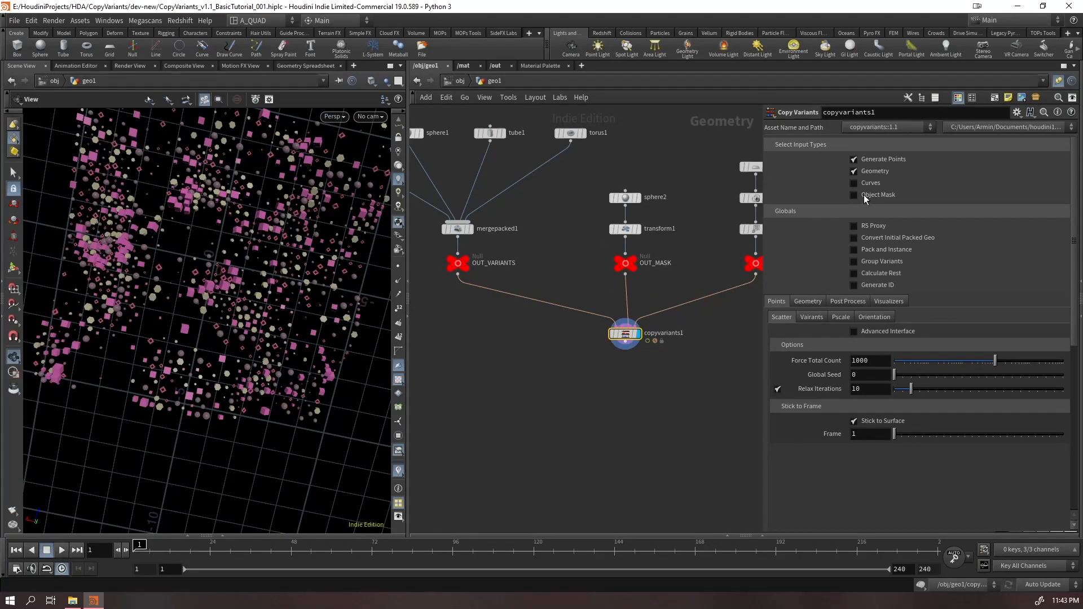
{"action": "left_click", "coordinate": [854, 194]}
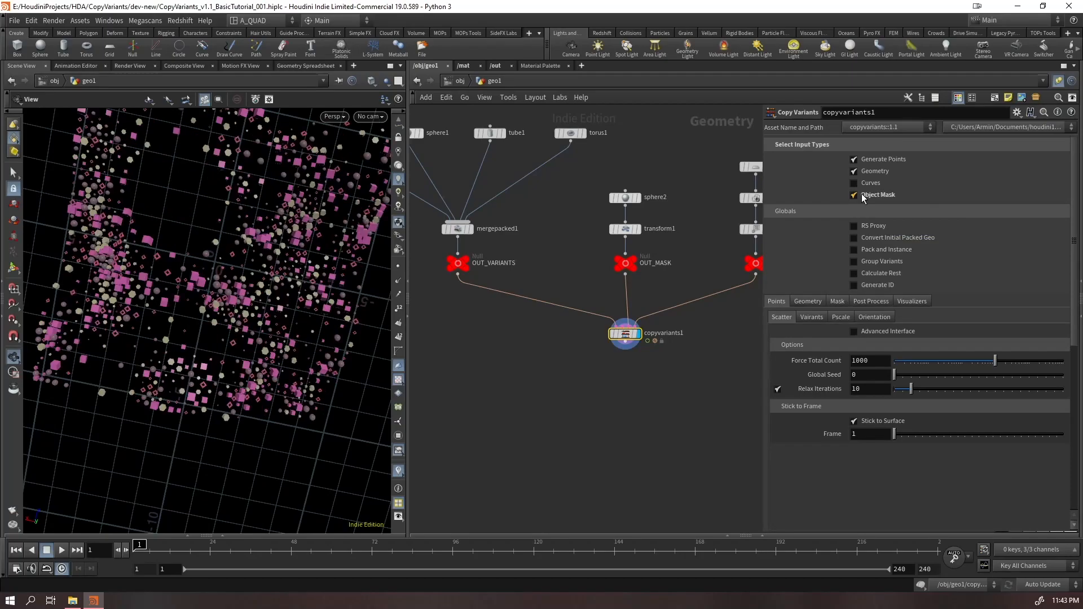
Display OUT_TARGET with OUT_MASK as a template to examine where the mask sphere lies, and display copyvariants1 again
{"action": "scroll", "coordinate": [704, 306], "scroll_direction": "up", "scroll_amount": 1}
{"action": "middle_click_drag", "start_coordinate": [704, 306], "coordinate": [608, 347]}
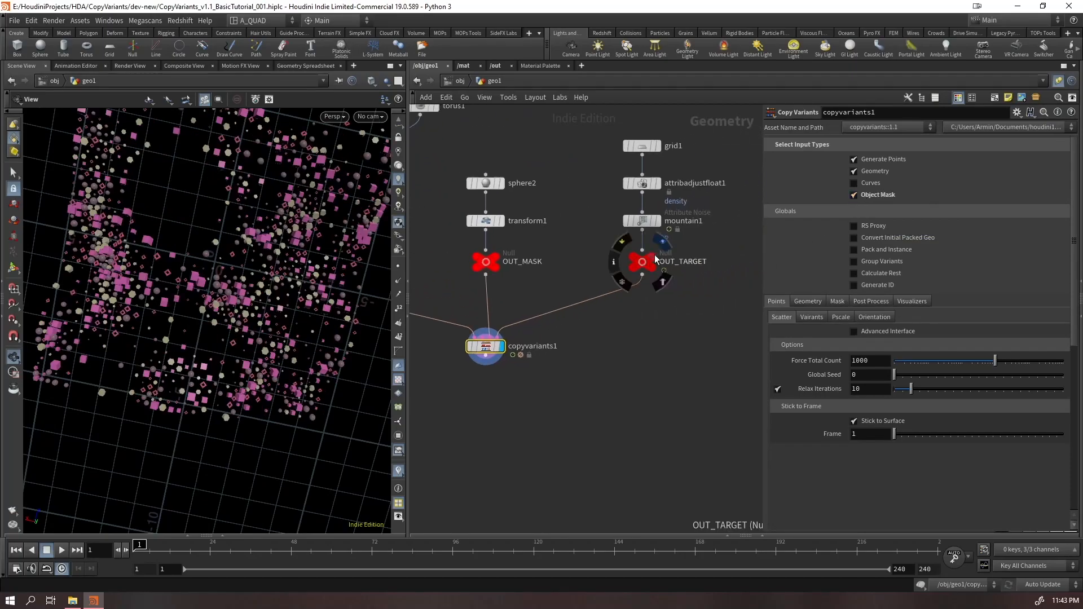
{"action": "left_click", "coordinate": [662, 242]}
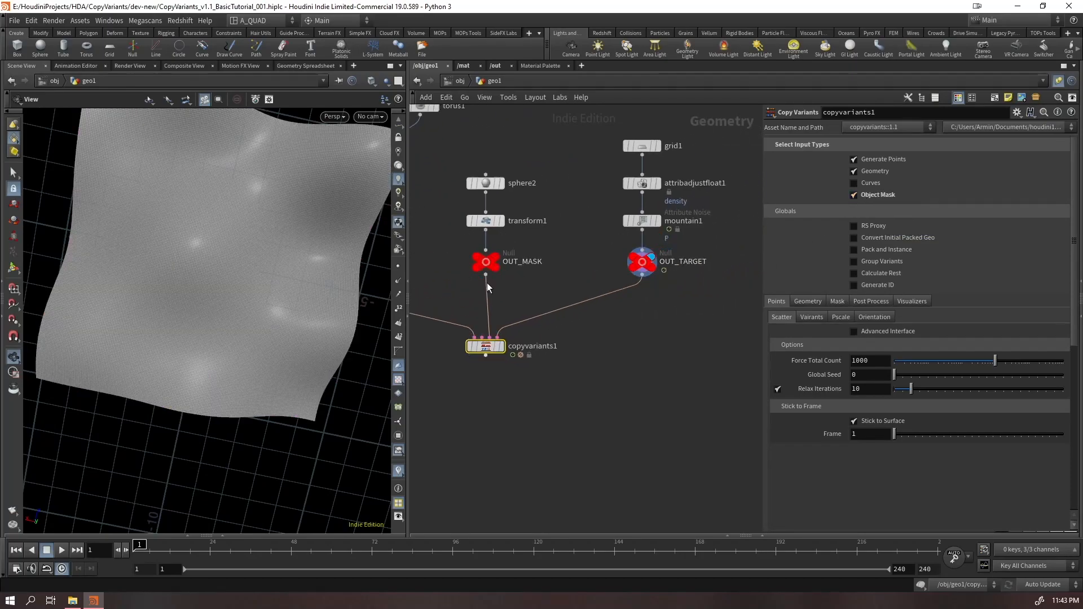
{"action": "left_click", "coordinate": [495, 270]}
{"action": "left_click_drag", "start_coordinate": [248, 214], "coordinate": [295, 177]}
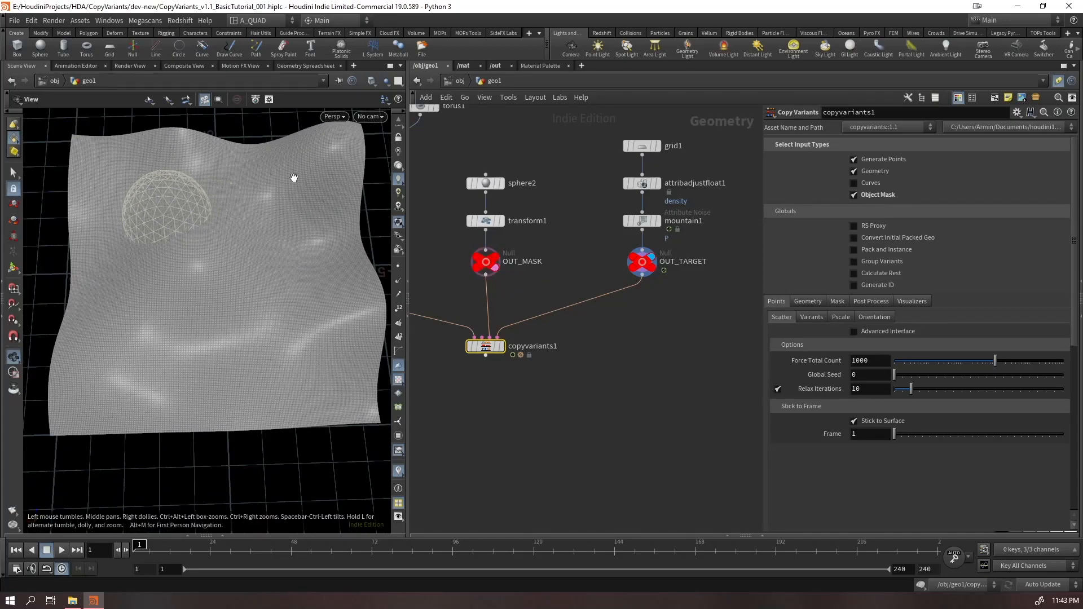
{"action": "left_click", "coordinate": [491, 269]}
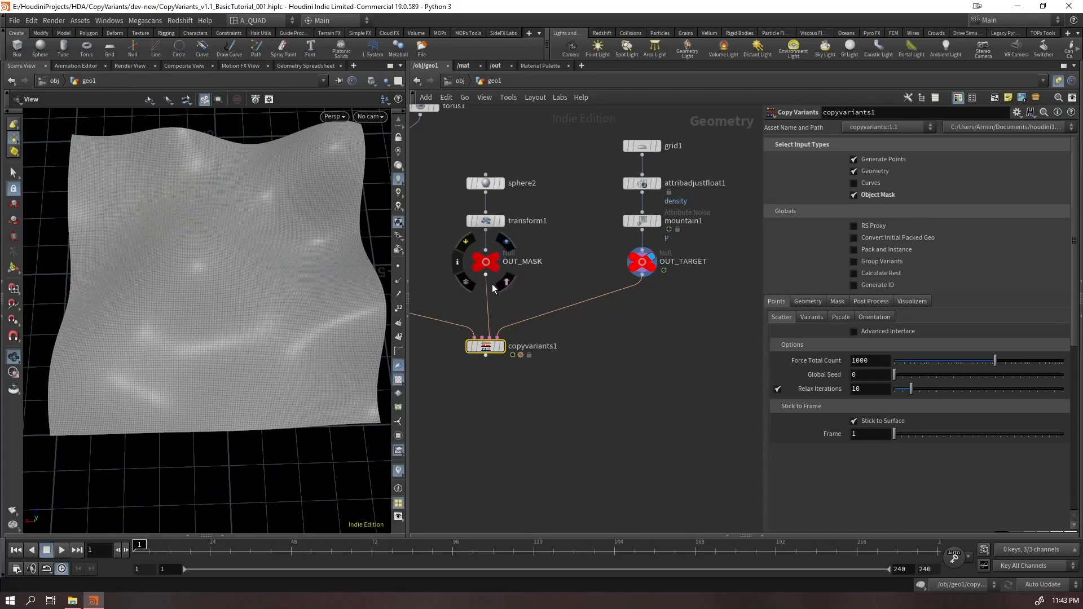
{"action": "left_click", "coordinate": [501, 346]}
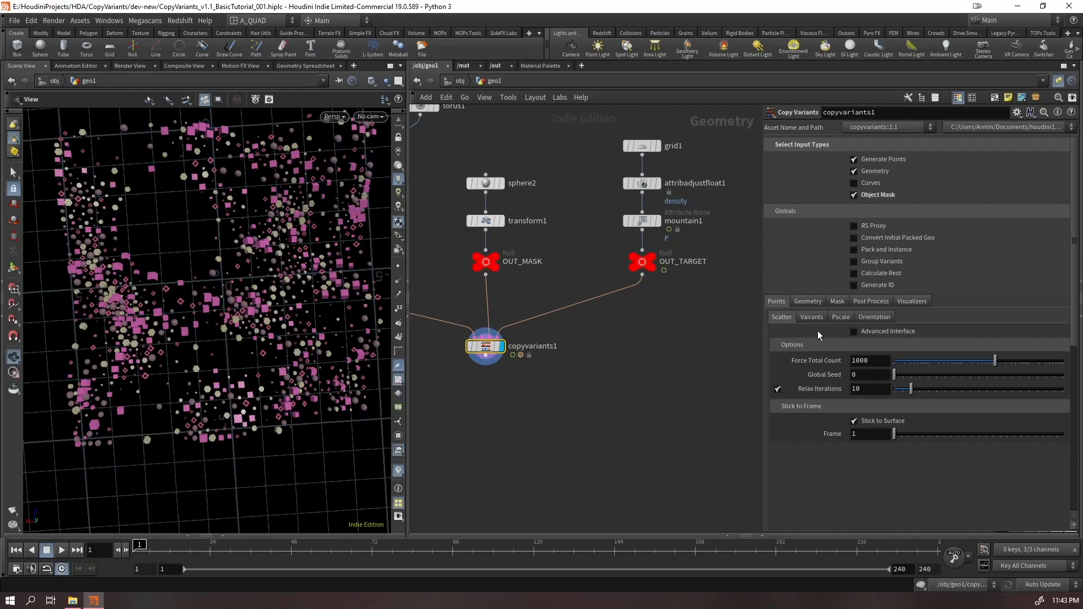
Compare the scatter with Object Mask turned off and with the mask's Remap ramp reversed, restoring each setting
{"action": "left_click", "coordinate": [852, 195]}
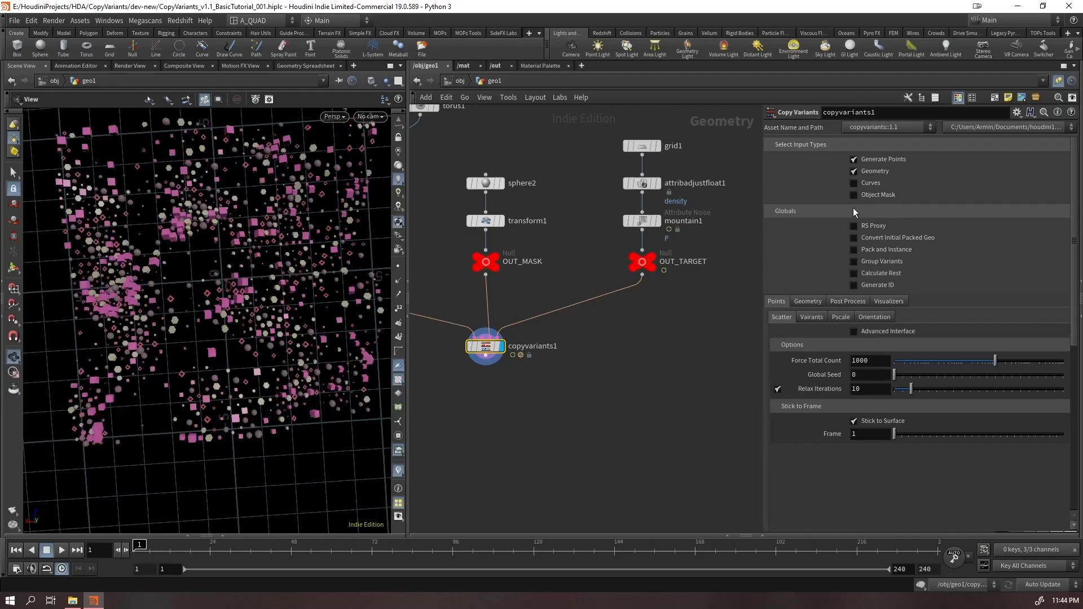
{"action": "key", "text": "ctrl+z"}
{"action": "left_click", "coordinate": [837, 301]}
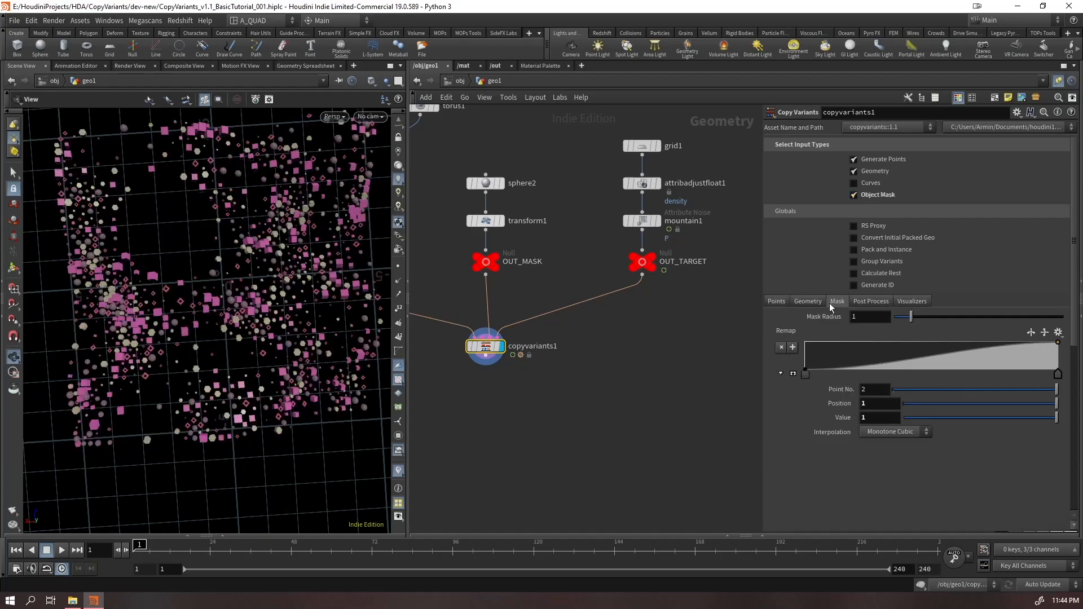
{"action": "left_click", "coordinate": [1032, 333]}
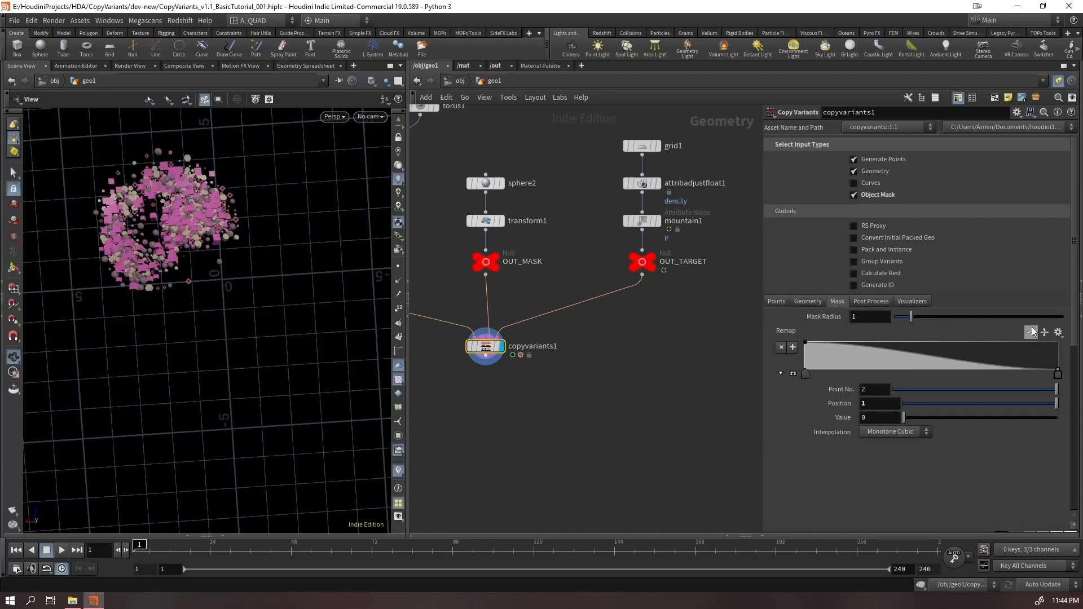
{"action": "left_click", "coordinate": [1031, 334]}
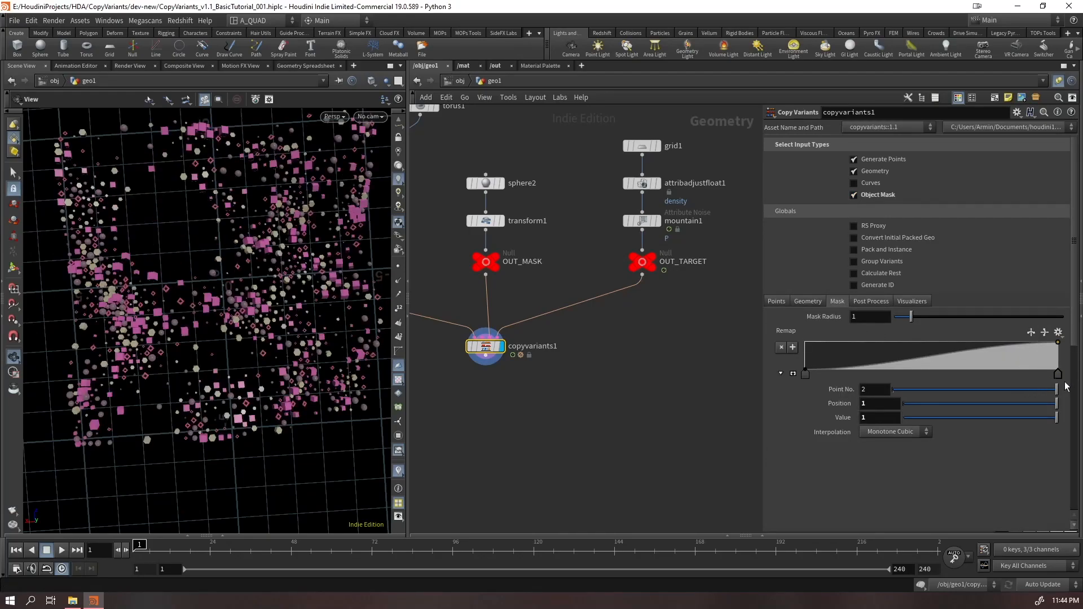
Try moving the end point of the mask's Remap ramp and raising Mask Radius to 5.02, undoing both changes
{"action": "left_click_drag", "start_coordinate": [1058, 374], "coordinate": [930, 381]}
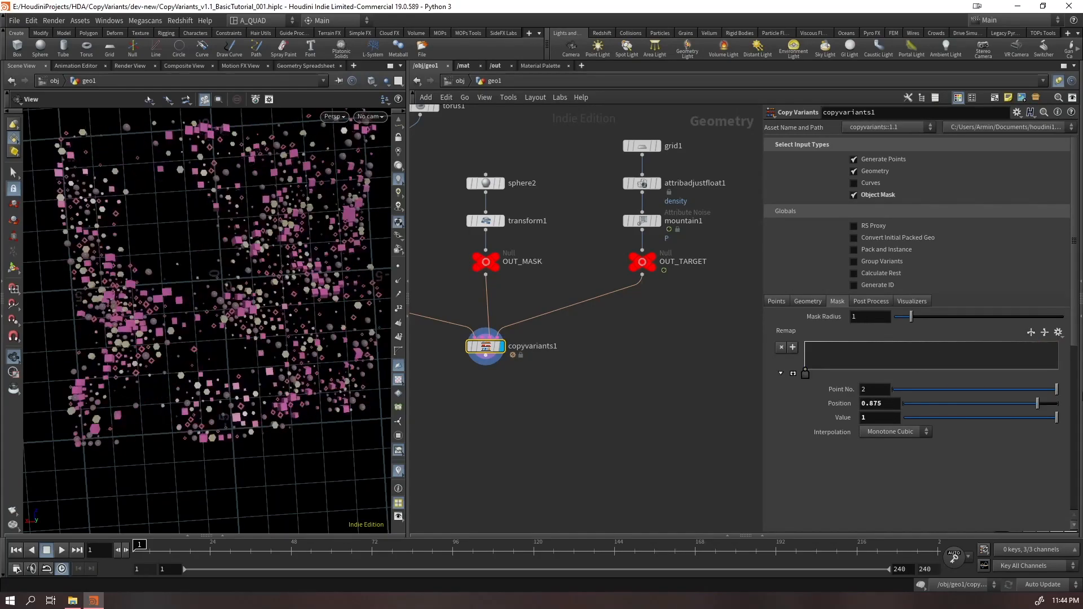
{"action": "key", "text": "ctrl+z"}
{"action": "left_click_drag", "start_coordinate": [911, 317], "coordinate": [967, 334]}
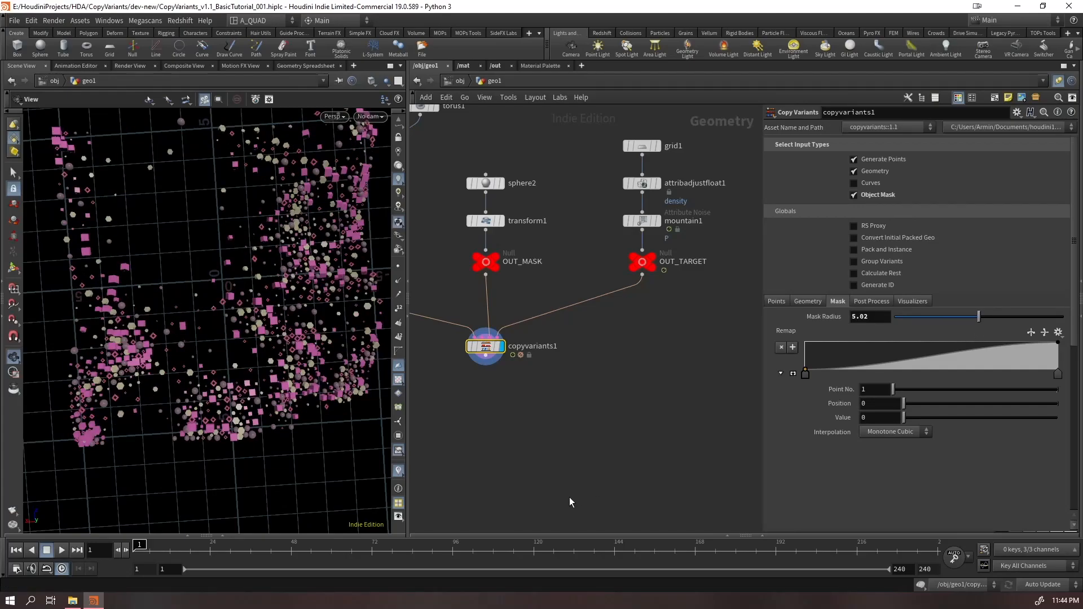
{"action": "key", "text": "ctrl+z"}
{"action": "left_click", "coordinate": [478, 268], "text": "shift"}
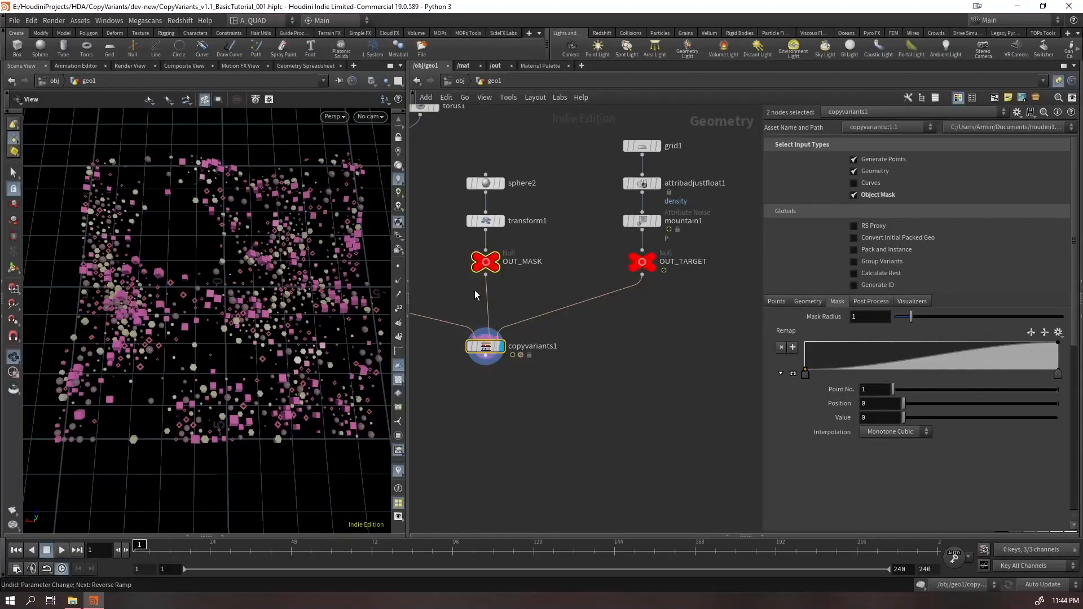
{"action": "left_click", "coordinate": [682, 370]}
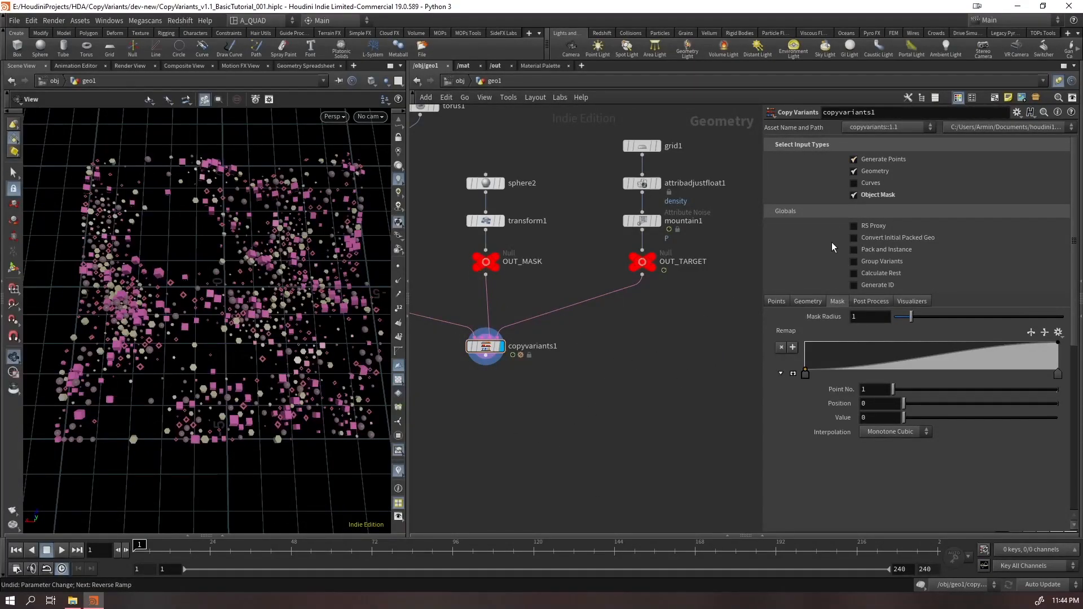
{"action": "scroll", "coordinate": [575, 416], "scroll_direction": "up", "scroll_amount": 2}
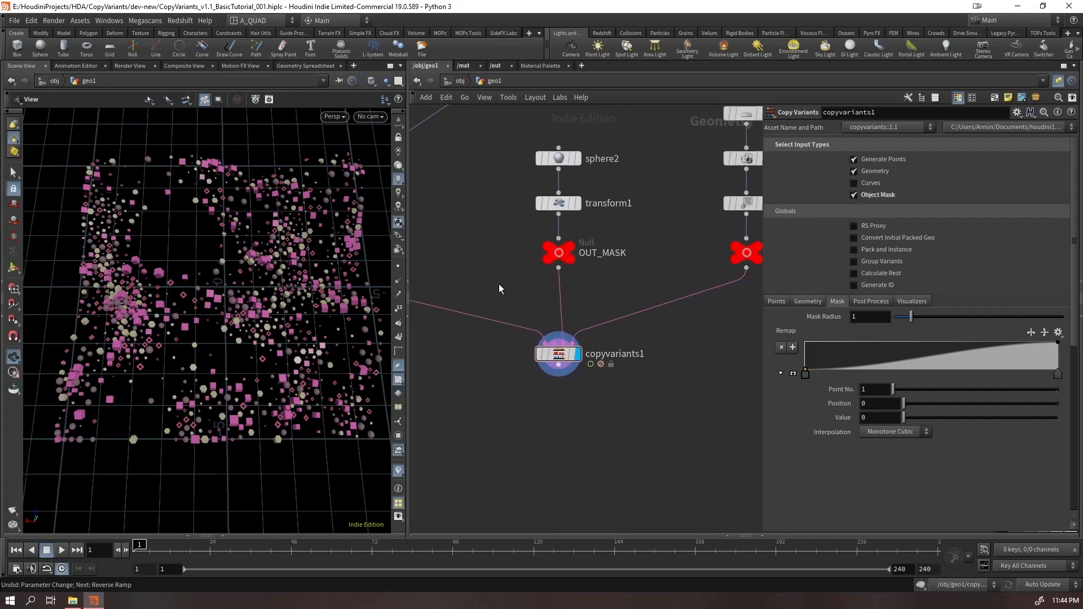
Try raising Force Total Count in the Scatter options of copyvariants1, and undo the change
{"action": "left_click", "coordinate": [555, 353]}
{"action": "left_click", "coordinate": [777, 301]}
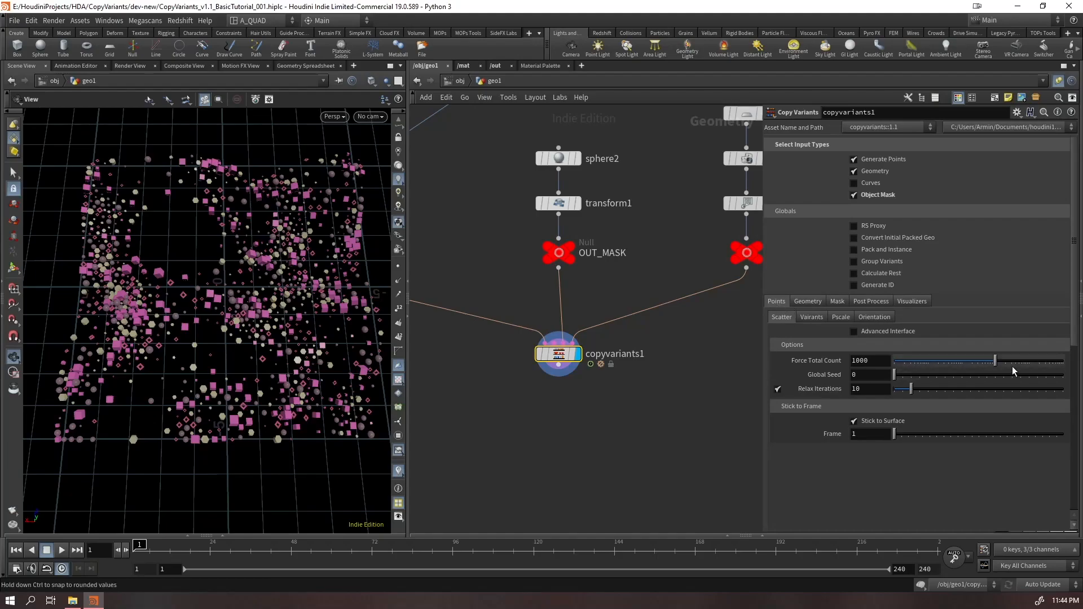
{"action": "left_click_drag", "start_coordinate": [991, 360], "coordinate": [1026, 371]}
{"action": "key", "text": "ctrl+z"}
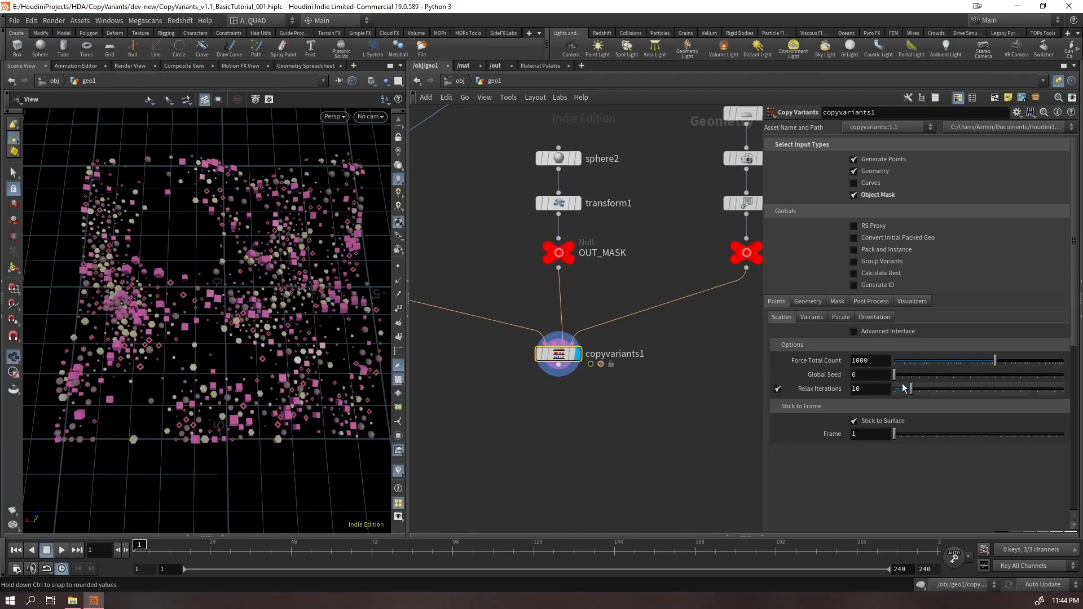
Raise Relax Iterations on copyvariants1 to 72 and turn the Relax Iterations option off
{"action": "left_click_drag", "start_coordinate": [902, 375], "coordinate": [994, 388]}
{"action": "middle_click", "coordinate": [824, 378], "text": "ctrl"}
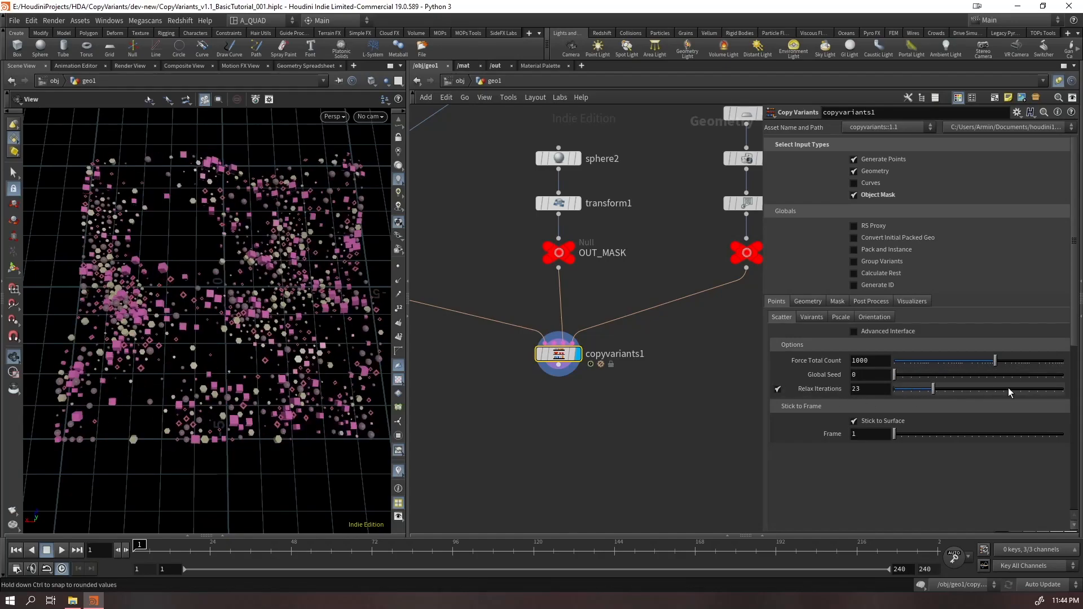
{"action": "left_click", "coordinate": [777, 389]}
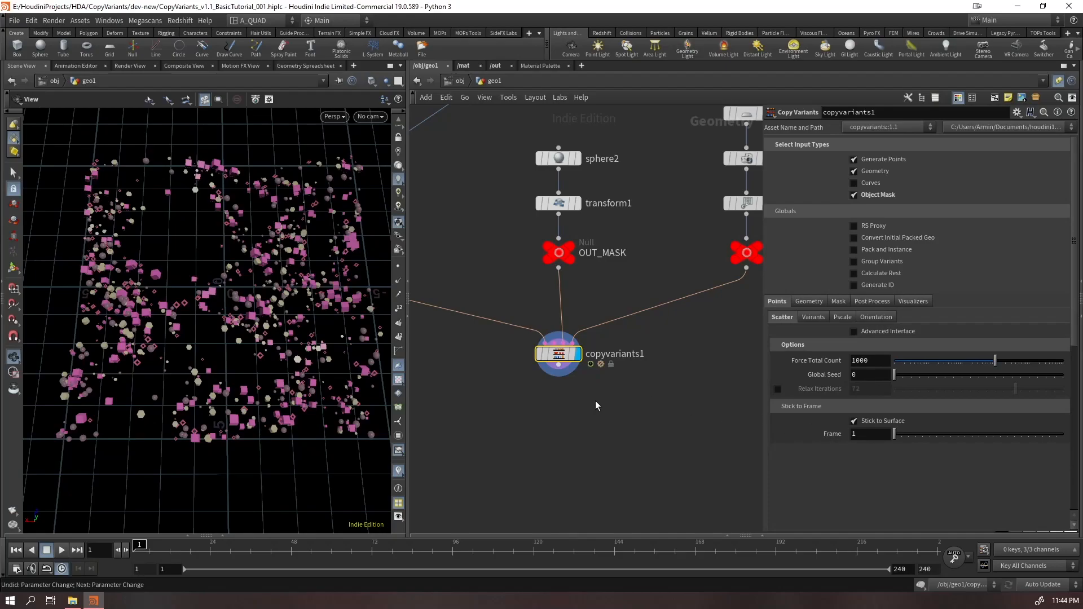
With the animation playing, switch Stick to Surface off and on again and set its Frame to 240, returning to frame 1
{"action": "left_click_drag", "start_coordinate": [181, 265], "coordinate": [195, 267]}
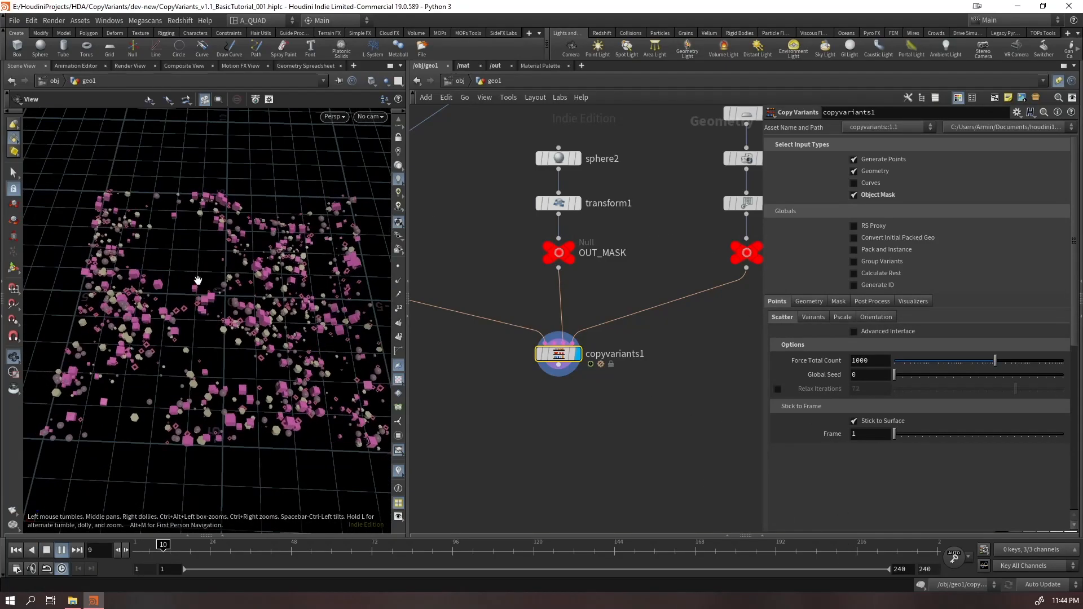
{"action": "middle_click_drag", "start_coordinate": [669, 394], "coordinate": [604, 406]}
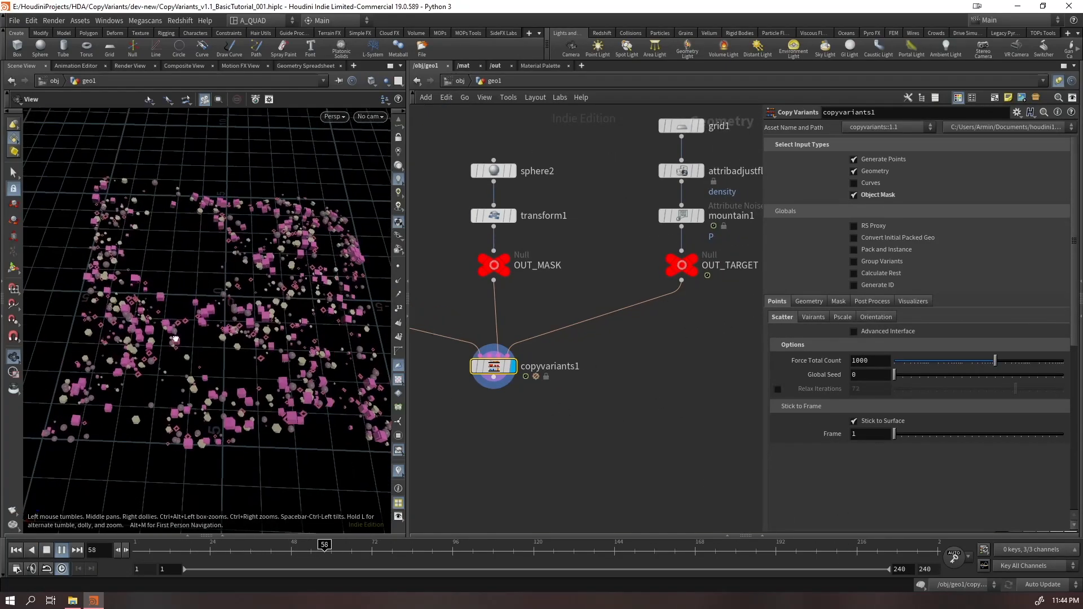
{"action": "left_click", "coordinate": [855, 421]}
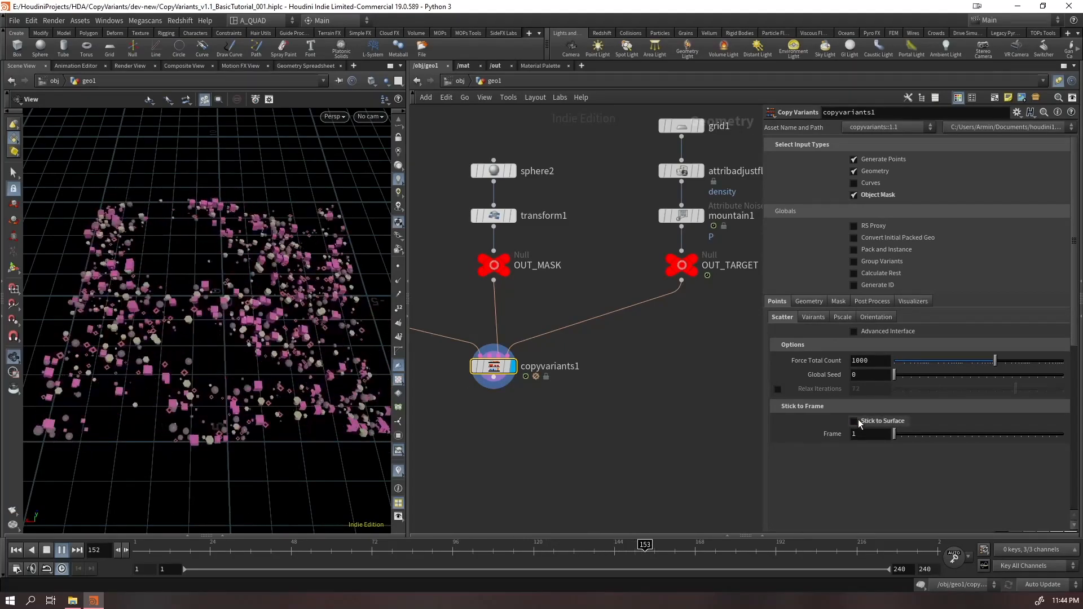
{"action": "left_click", "coordinate": [856, 421]}
{"action": "left_click_drag", "start_coordinate": [896, 434], "coordinate": [1065, 434]}
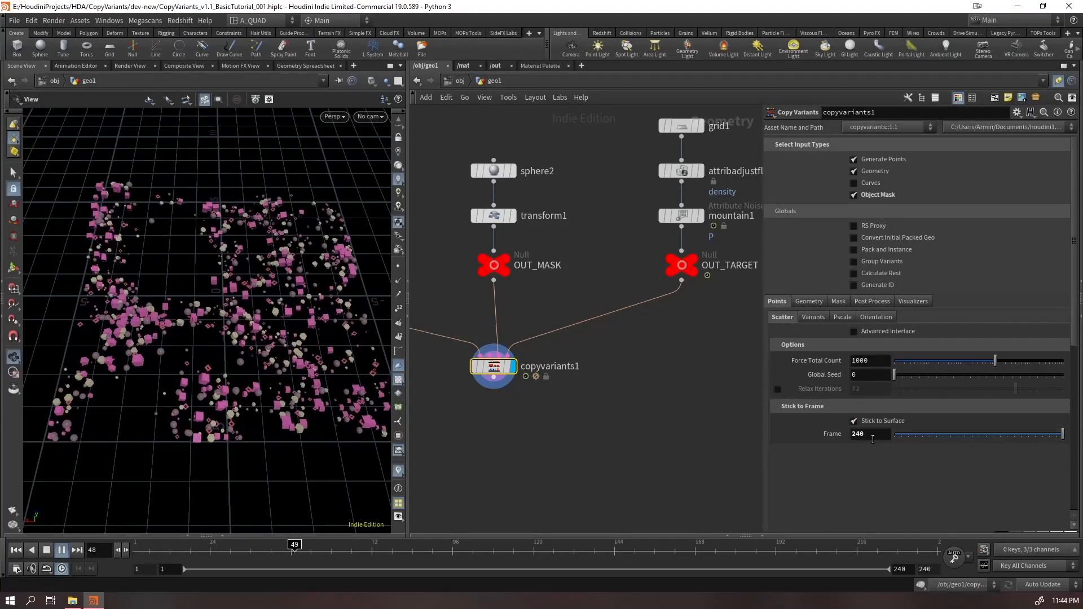
{"action": "key", "text": "ctrl+Up"}
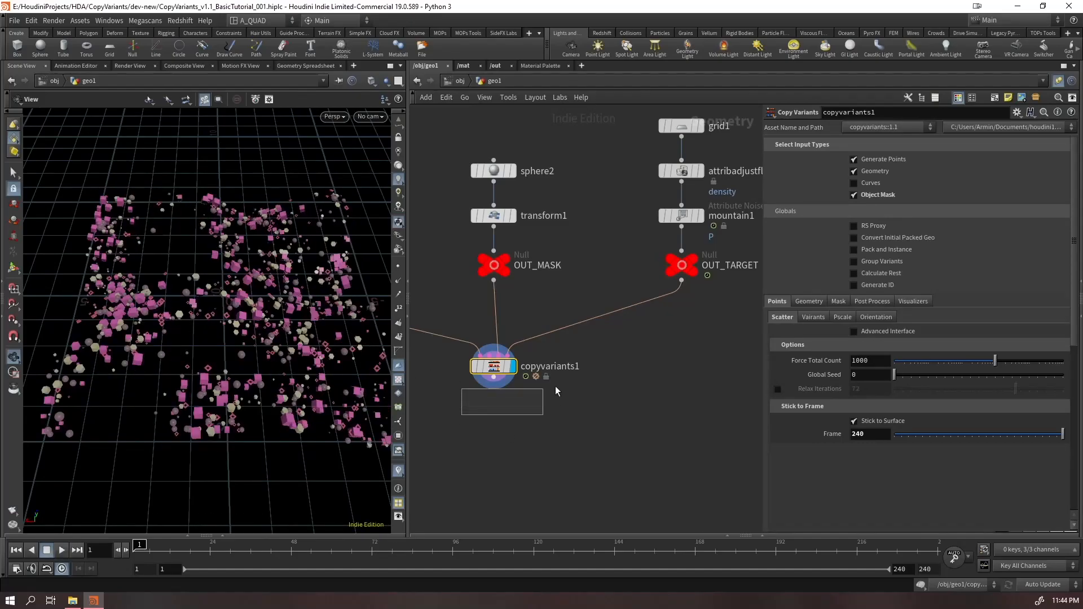
Merge copyvariants1 with OUT_TARGET in a displayed Merge node, inspect it at frame 118, and align the node beneath OUT_TARGET
{"action": "left_click_drag", "start_coordinate": [689, 331], "coordinate": [647, 259], "text": "shift"}
{"action": "left_click_drag", "start_coordinate": [493, 377], "coordinate": [527, 493]}
{"action": "left_click_drag", "start_coordinate": [224, 421], "coordinate": [218, 363]}
{"action": "key", "text": "Up"}
{"action": "left_click_drag", "start_coordinate": [164, 550], "coordinate": [527, 551]}
{"action": "left_click_drag", "start_coordinate": [217, 327], "coordinate": [253, 397]}
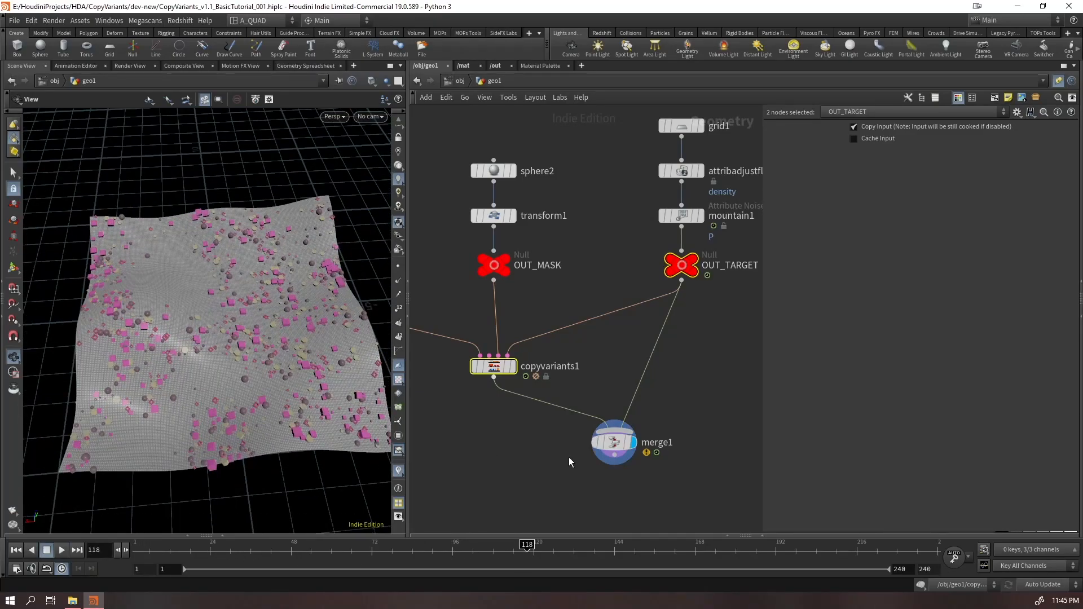
{"action": "left_click_drag", "start_coordinate": [616, 445], "coordinate": [687, 445]}
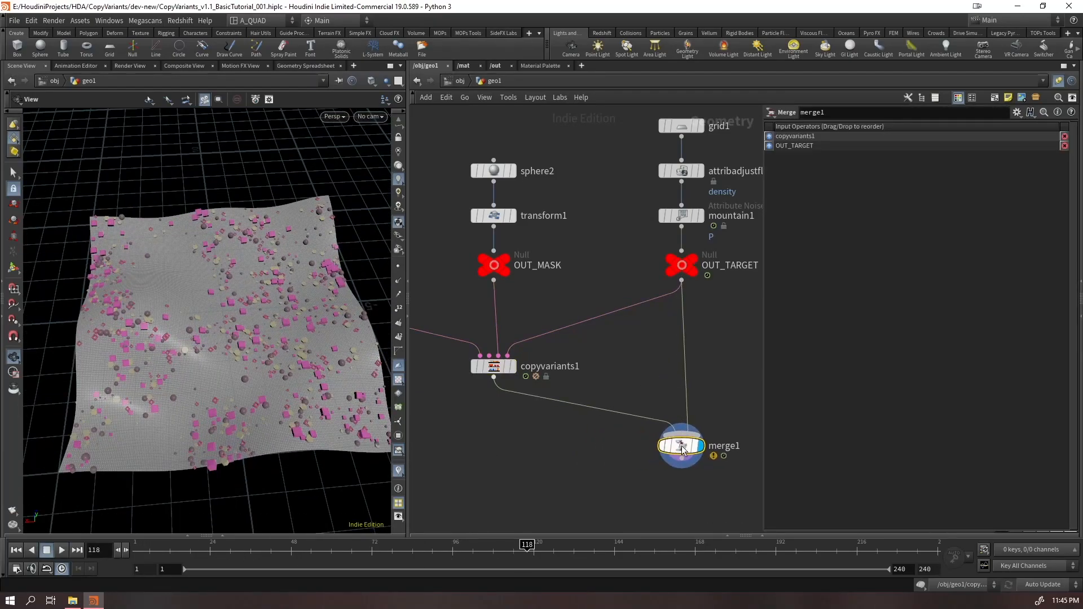
Display OUT_TARGET to examine the surface at the first and last frames, view copyvariants1 alone, and display merge1 again
{"action": "left_click", "coordinate": [692, 258]}
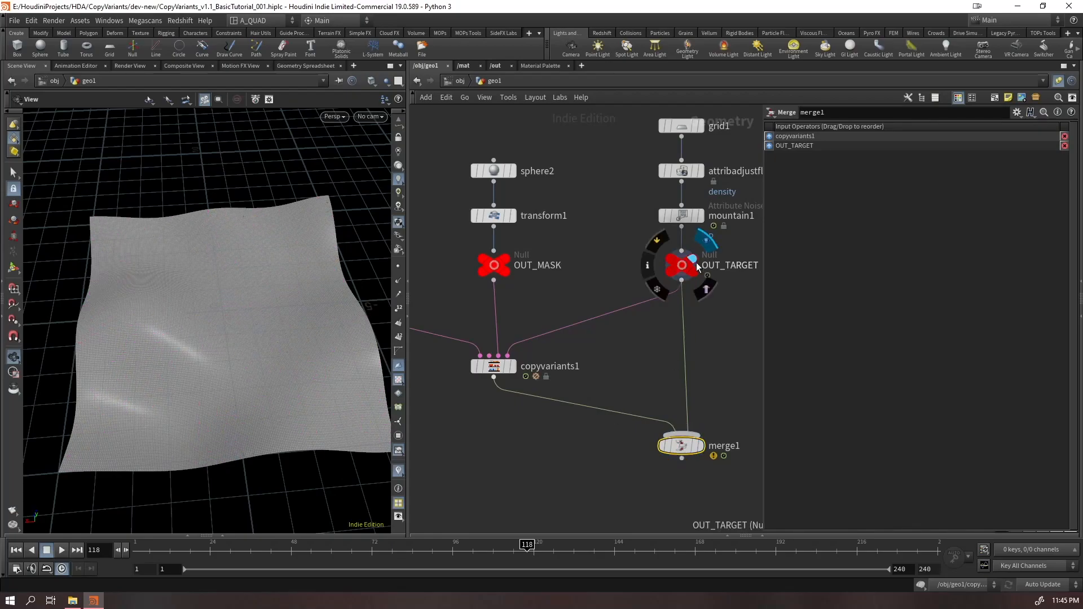
{"action": "left_click_drag", "start_coordinate": [246, 389], "coordinate": [240, 322]}
{"action": "key", "text": "ctrl+Up"}
{"action": "key", "text": "ctrl+Down"}
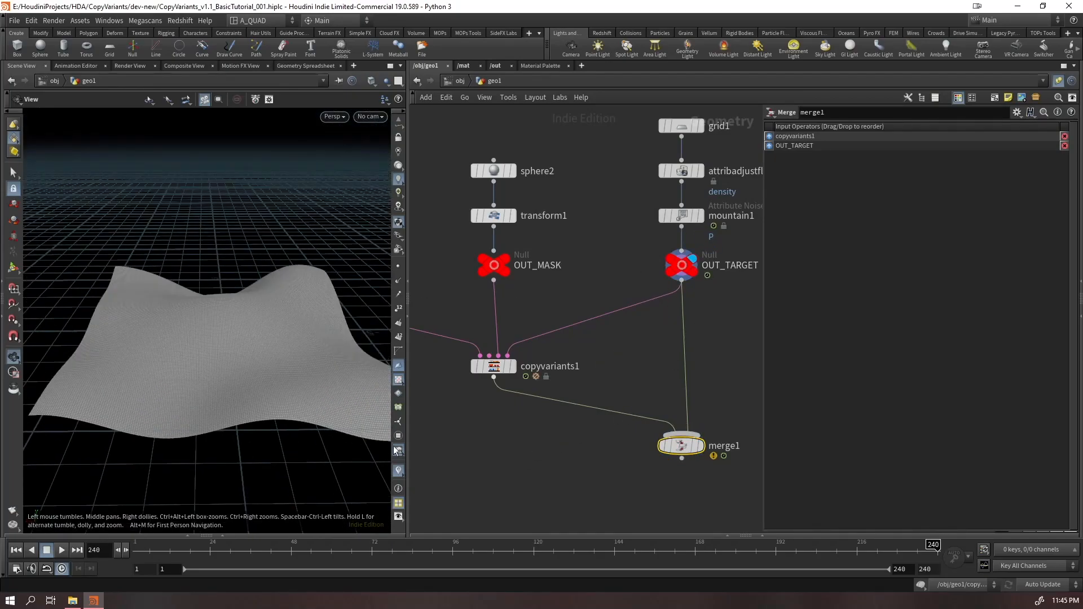
{"action": "left_click", "coordinate": [512, 366]}
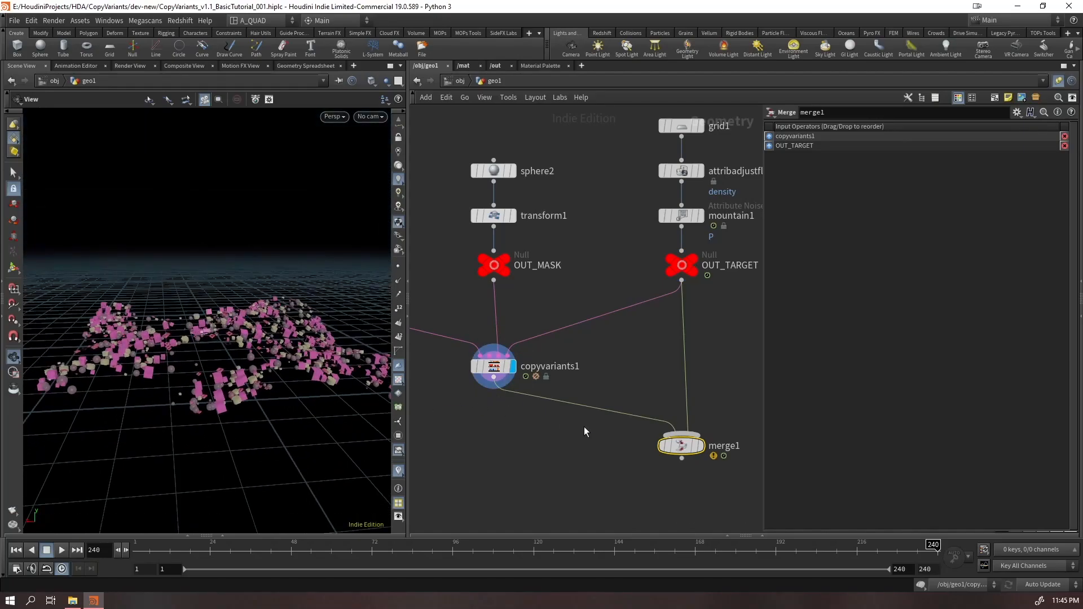
{"action": "left_click", "coordinate": [699, 446]}
Compare the scatter on the terrain with the Stick to Frame value of copyvariants1 set to 1 and to 240
{"action": "left_click", "coordinate": [502, 367]}
{"action": "left_click_drag", "start_coordinate": [907, 434], "coordinate": [886, 435]}
{"action": "left_click_drag", "start_coordinate": [248, 327], "coordinate": [254, 417]}
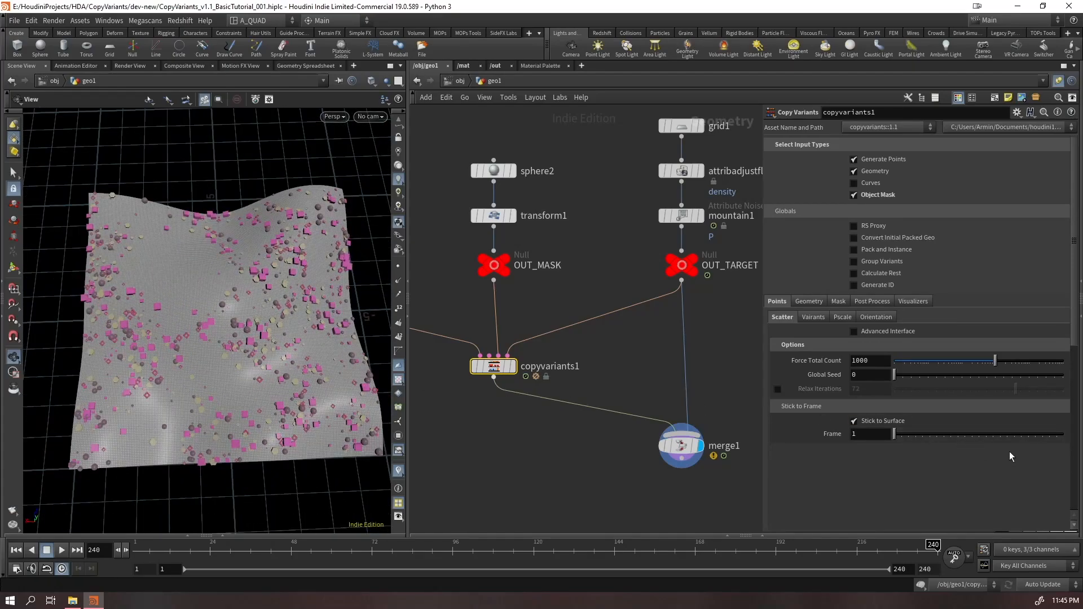
{"action": "left_click_drag", "start_coordinate": [906, 436], "coordinate": [1064, 433]}
{"action": "left_click_drag", "start_coordinate": [194, 361], "coordinate": [255, 261]}
{"action": "right_click_drag", "start_coordinate": [242, 380], "coordinate": [287, 329]}
{"action": "left_click_drag", "start_coordinate": [288, 329], "coordinate": [293, 384]}
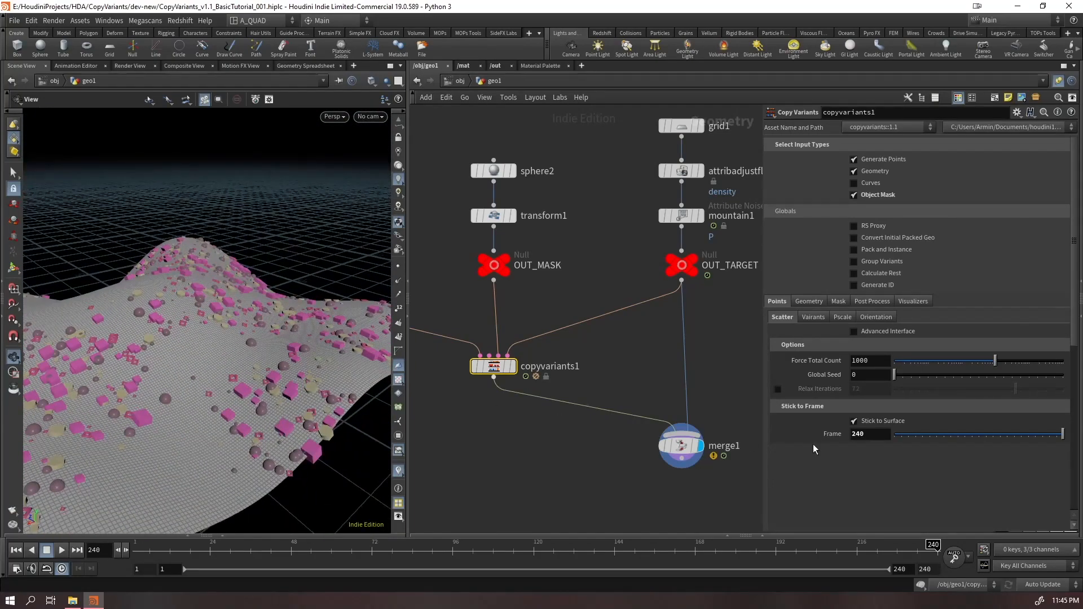
Set the Stick to Frame value of copyvariants1 back to 1 and save the scene
{"action": "mouse_move", "coordinate": [936, 431]}
{"action": "left_mouse_down"}
{"action": "mouse_move", "coordinate": [862, 439]}
{"action": "mouse_move", "coordinate": [926, 434]}
{"action": "left_mouse_up"}
{"action": "left_click_drag", "start_coordinate": [990, 428], "coordinate": [776, 424]}
{"action": "key", "text": "ctrl+s"}
{"action": "middle_click_drag", "start_coordinate": [615, 403], "coordinate": [488, 498]}
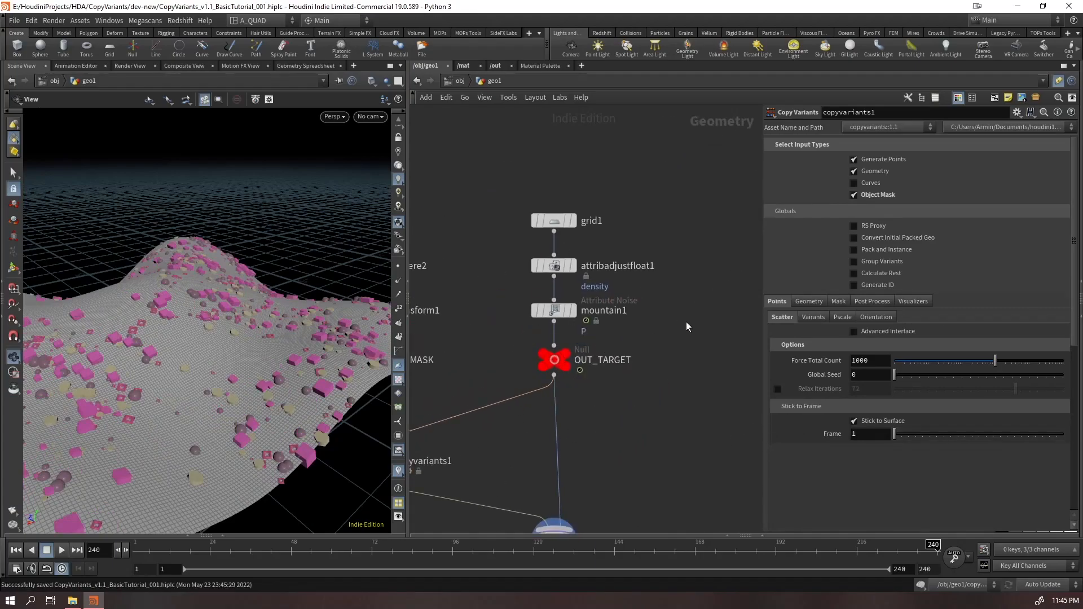
{"action": "left_click_drag", "start_coordinate": [902, 435], "coordinate": [846, 434]}
{"action": "key", "text": "f"}
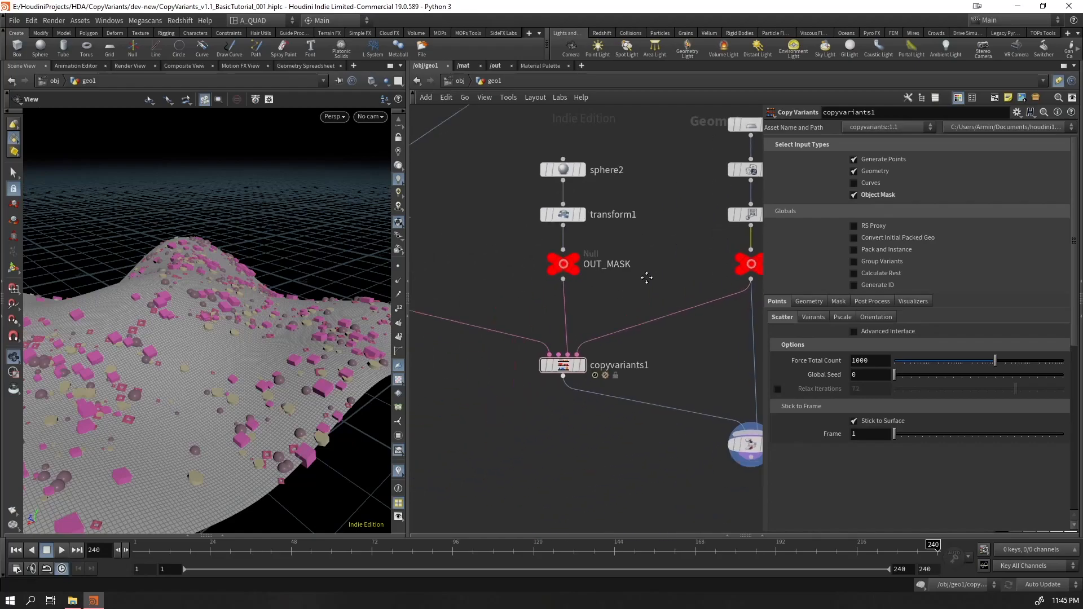
{"action": "middle_click_drag", "start_coordinate": [628, 404], "coordinate": [506, 422]}
{"action": "scroll", "coordinate": [553, 380], "scroll_direction": "down", "scroll_amount": 4}
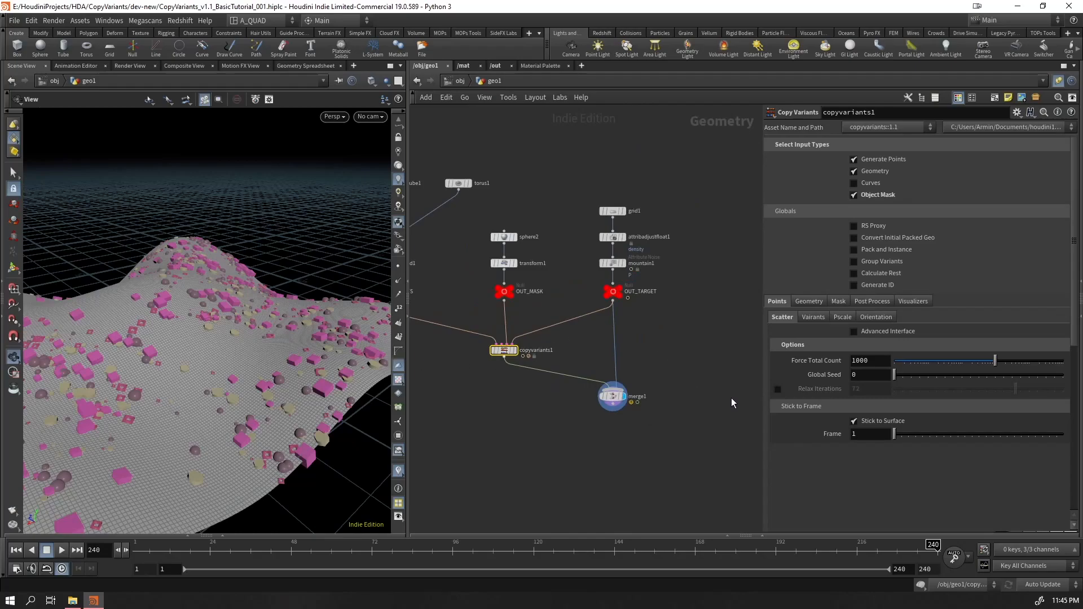
Open the variant settings of copyvariants1 and examine the source shapes feeding OUT_VARIANTS alongside the scattered result
{"action": "left_click", "coordinate": [814, 317]}
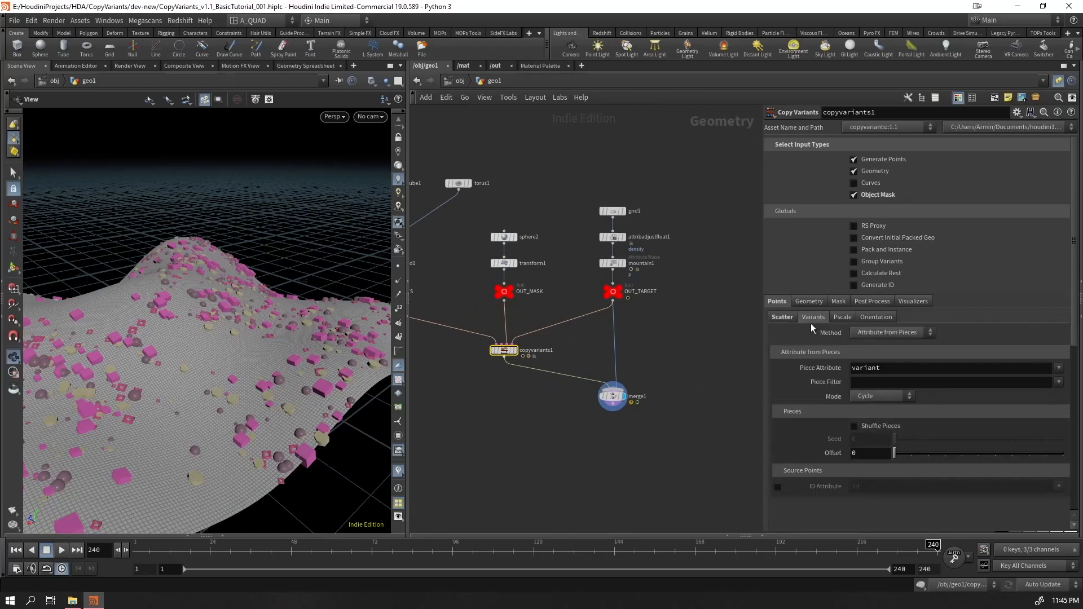
{"action": "scroll", "coordinate": [869, 454], "scroll_direction": "down", "scroll_amount": 2}
{"action": "left_click_drag", "start_coordinate": [242, 390], "coordinate": [266, 226]}
{"action": "scroll", "coordinate": [465, 411], "scroll_direction": "up", "scroll_amount": 1}
{"action": "middle_click_drag", "start_coordinate": [466, 412], "coordinate": [631, 409]}
{"action": "left_click_drag", "start_coordinate": [273, 323], "coordinate": [205, 416]}
{"action": "scroll", "coordinate": [205, 438], "scroll_direction": "down", "scroll_amount": 4}
{"action": "scroll", "coordinate": [220, 434], "scroll_direction": "up", "scroll_amount": 2}
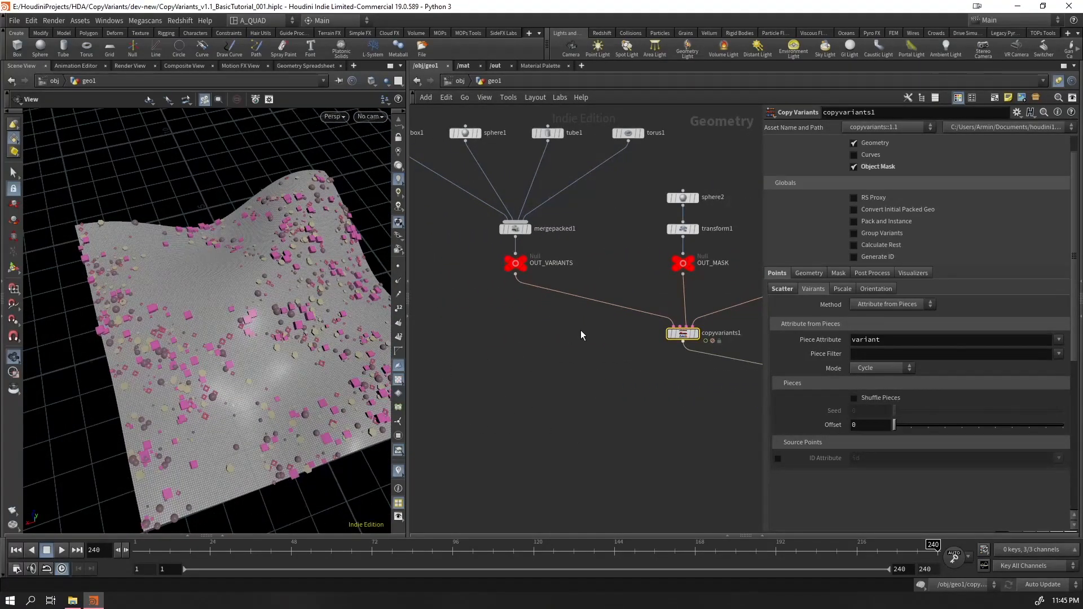
{"action": "scroll", "coordinate": [583, 383], "scroll_direction": "up", "scroll_amount": 1}
{"action": "middle_click_drag", "start_coordinate": [553, 382], "coordinate": [514, 402]}
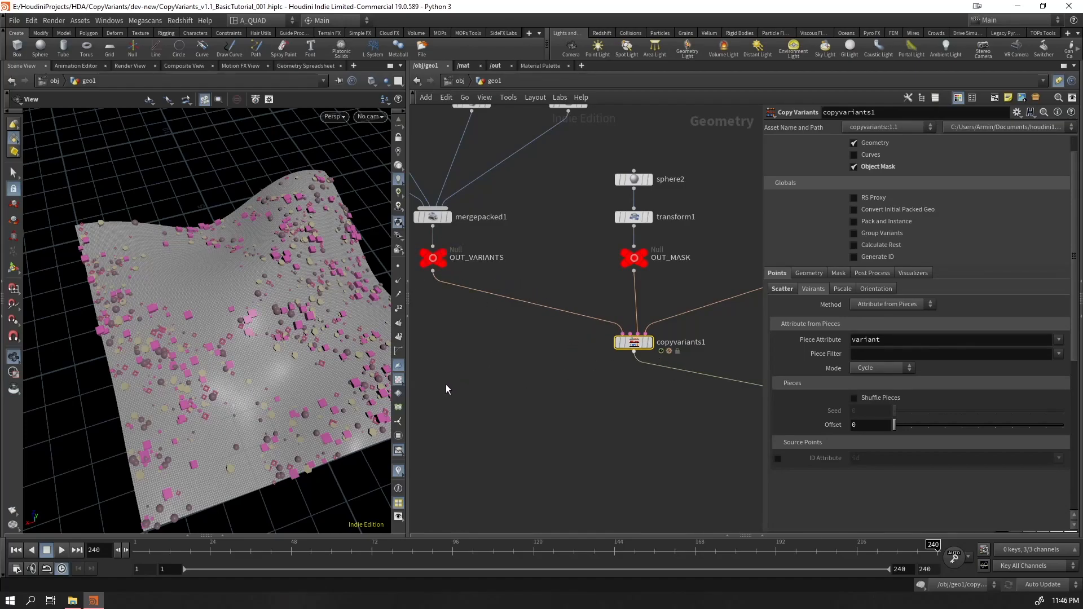
Set the Attribute from Pieces Mode to Patches with a Patch Size of 3.21
{"action": "left_click_drag", "start_coordinate": [905, 426], "coordinate": [718, 430]}
{"action": "left_click", "coordinate": [874, 370]}
{"action": "left_click", "coordinate": [900, 404]}
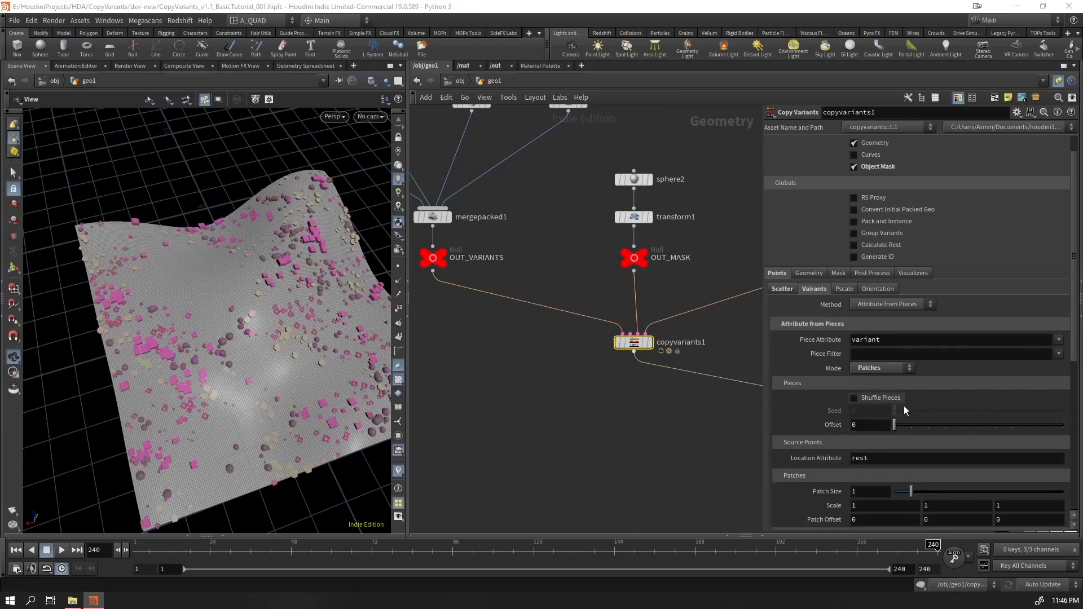
{"action": "mouse_move", "coordinate": [911, 492]}
{"action": "left_mouse_down"}
{"action": "mouse_move", "coordinate": [967, 491]}
{"action": "mouse_move", "coordinate": [914, 491]}
{"action": "left_mouse_up"}
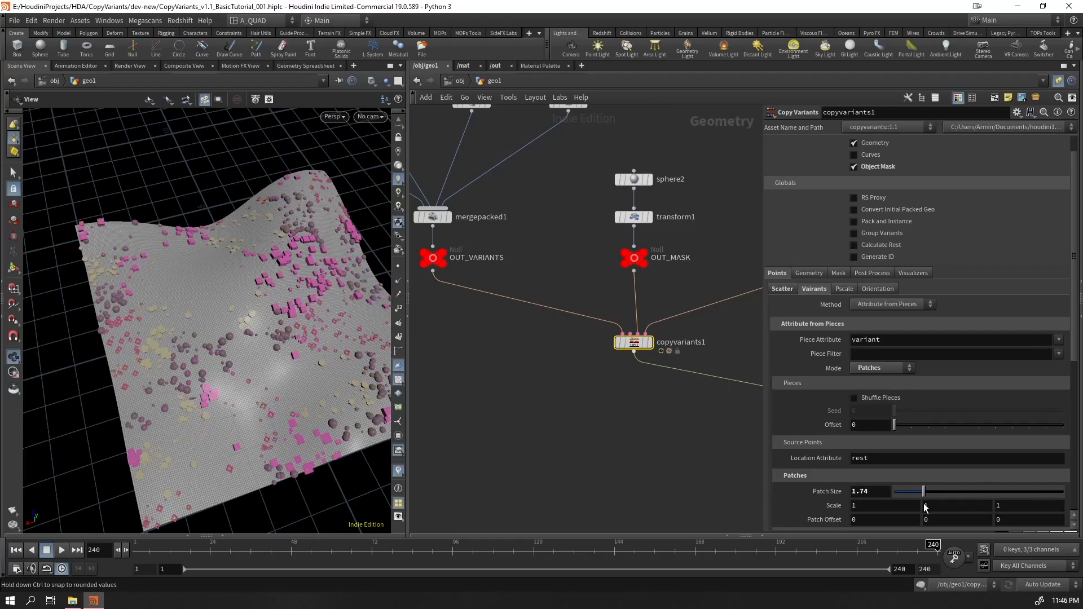
{"action": "key", "text": "ctrl+z"}
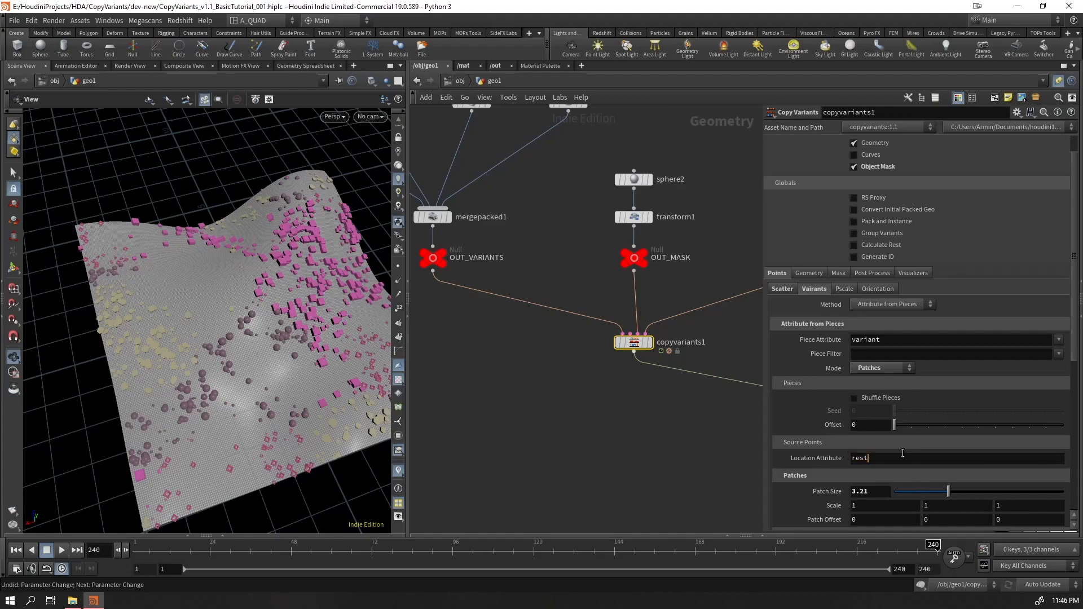
Play the animation to examine how the rest-based variant patches follow the moving surface, and return to frame 1
{"action": "left_click", "coordinate": [887, 463]}
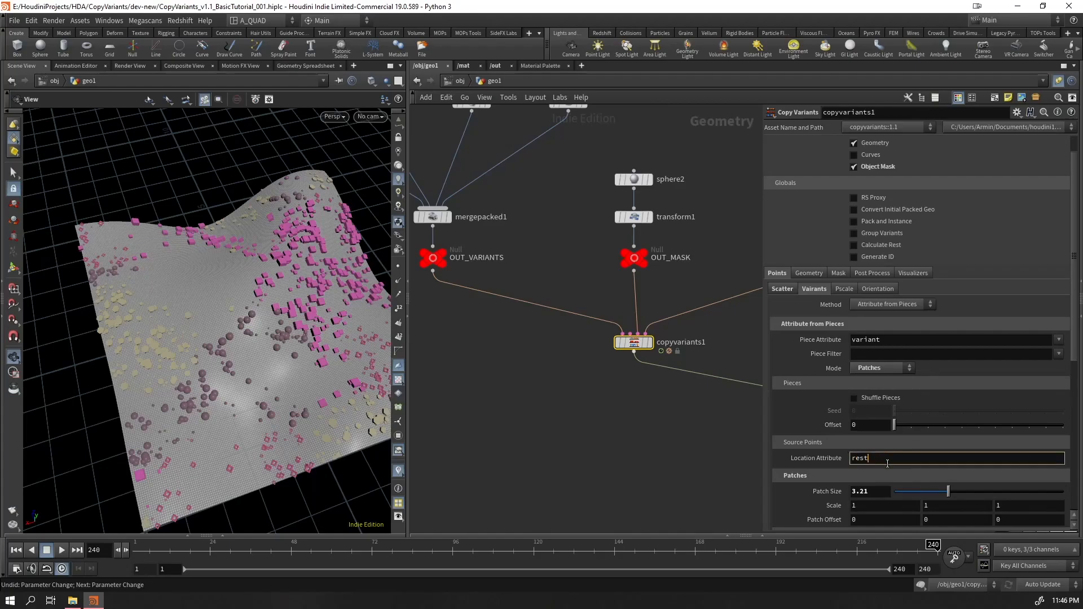
{"action": "left_click_drag", "start_coordinate": [276, 392], "coordinate": [276, 337]}
{"action": "key", "text": "Up"}
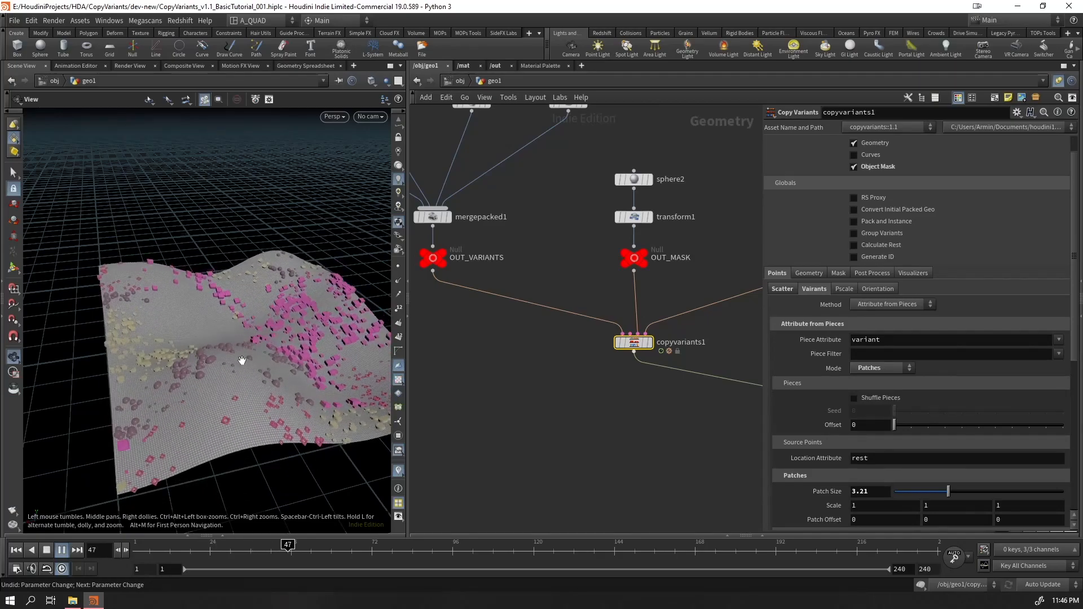
{"action": "key", "text": "ctrl+Up"}
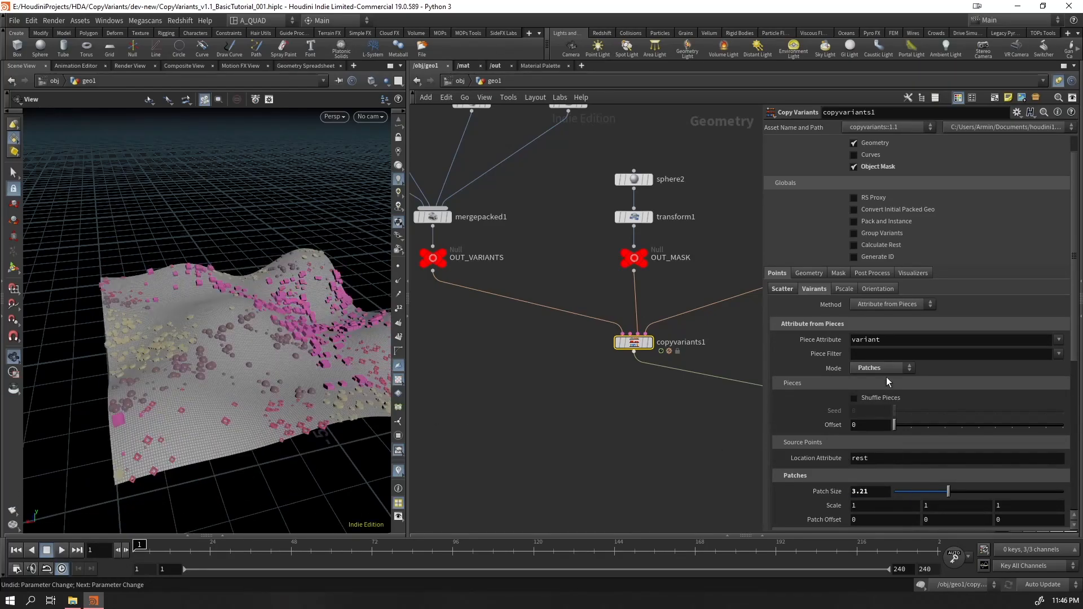
Set the variant Mode to Noise and its Location Attribute to P
{"action": "left_click", "coordinate": [878, 371]}
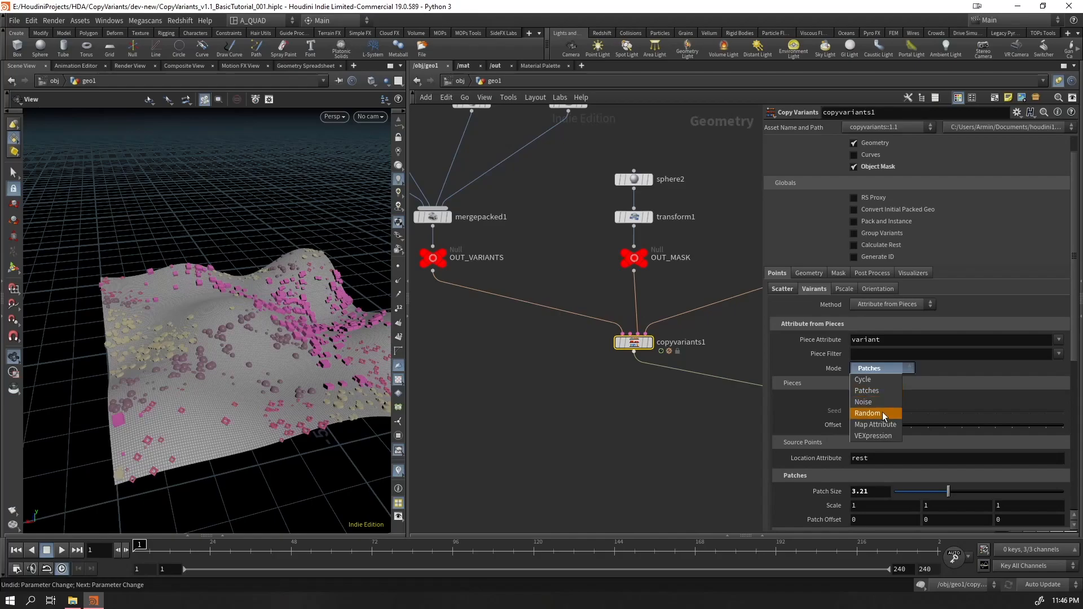
{"action": "left_click", "coordinate": [882, 402]}
{"action": "type", "text": "P"}
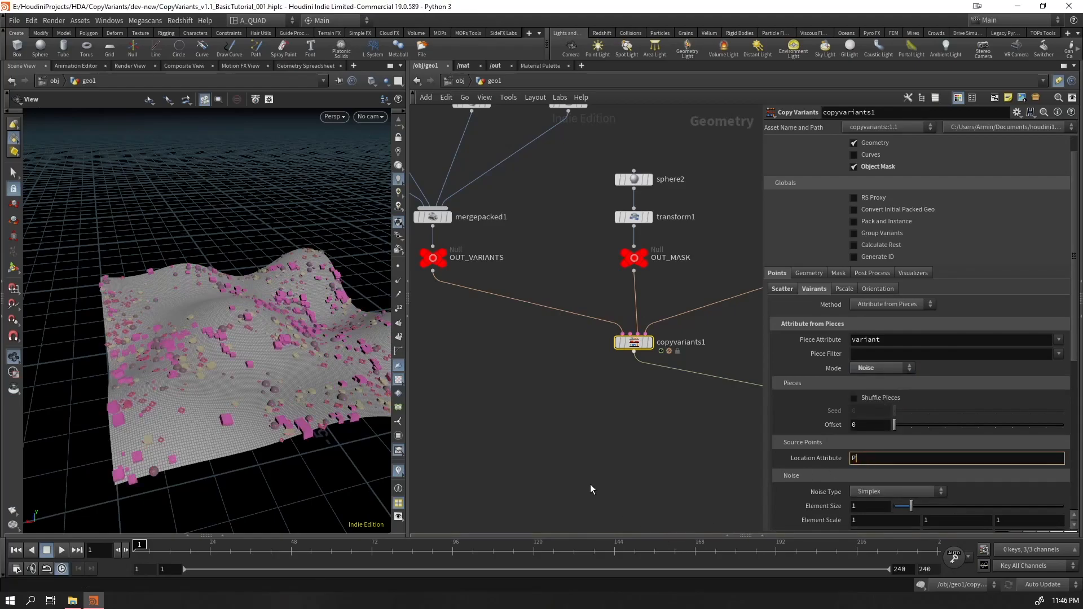
{"action": "key", "text": "Return"}
{"action": "left_click", "coordinate": [587, 477]}
Play the animation to examine the noise-distributed variants on the terrain, and return to frame 1
{"action": "key", "text": "Up"}
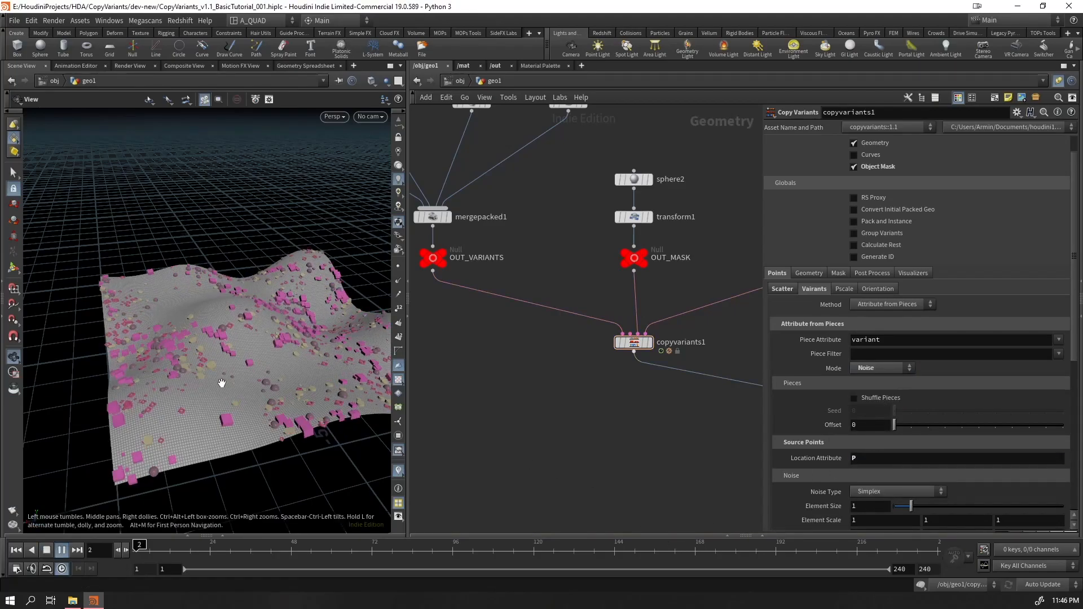
{"action": "left_click_drag", "start_coordinate": [237, 393], "coordinate": [277, 420]}
{"action": "key", "text": "ctrl+Up"}
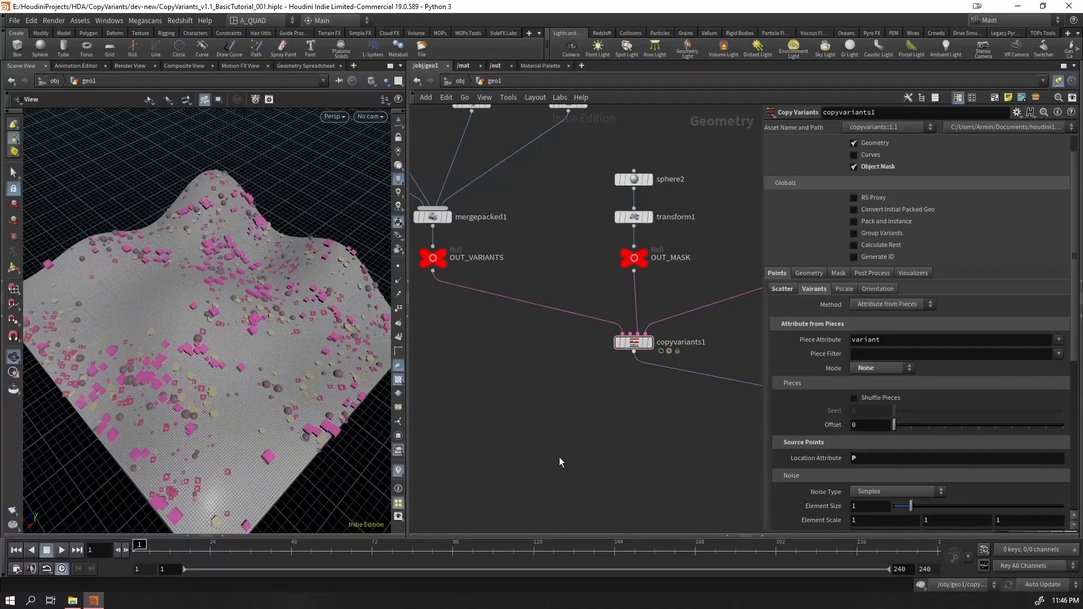
{"action": "middle_click_drag", "start_coordinate": [531, 462], "coordinate": [445, 468]}
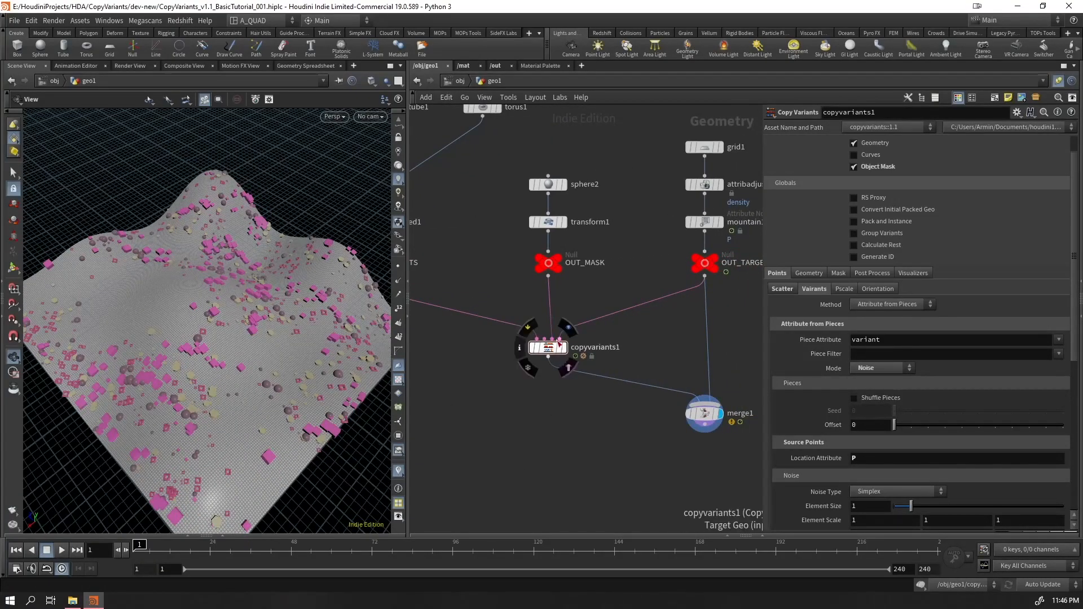
{"action": "left_click_drag", "start_coordinate": [551, 351], "coordinate": [552, 349]}
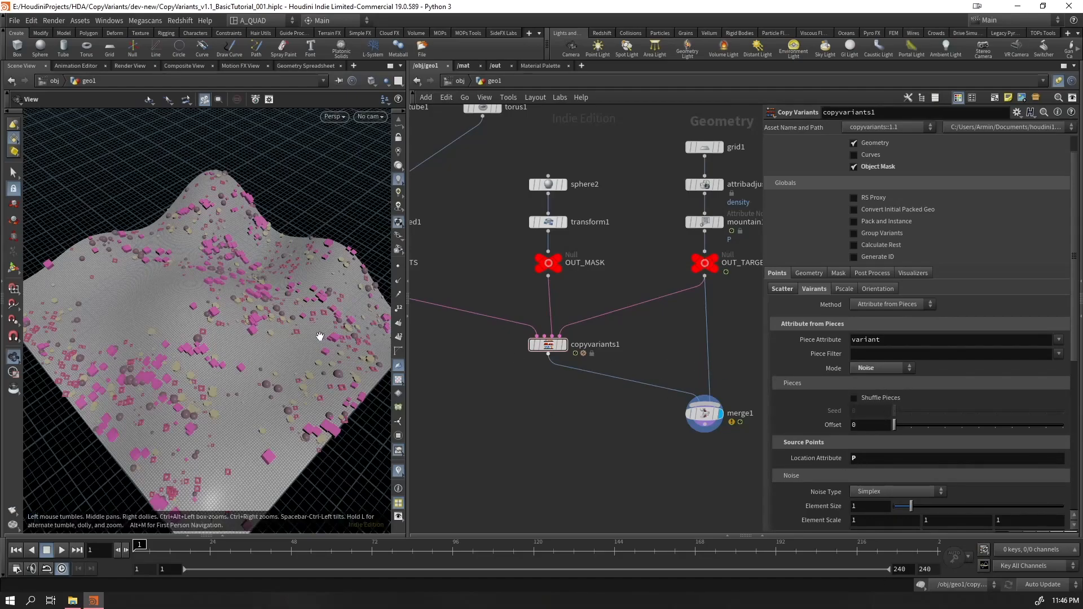
{"action": "left_click_drag", "start_coordinate": [278, 348], "coordinate": [287, 327]}
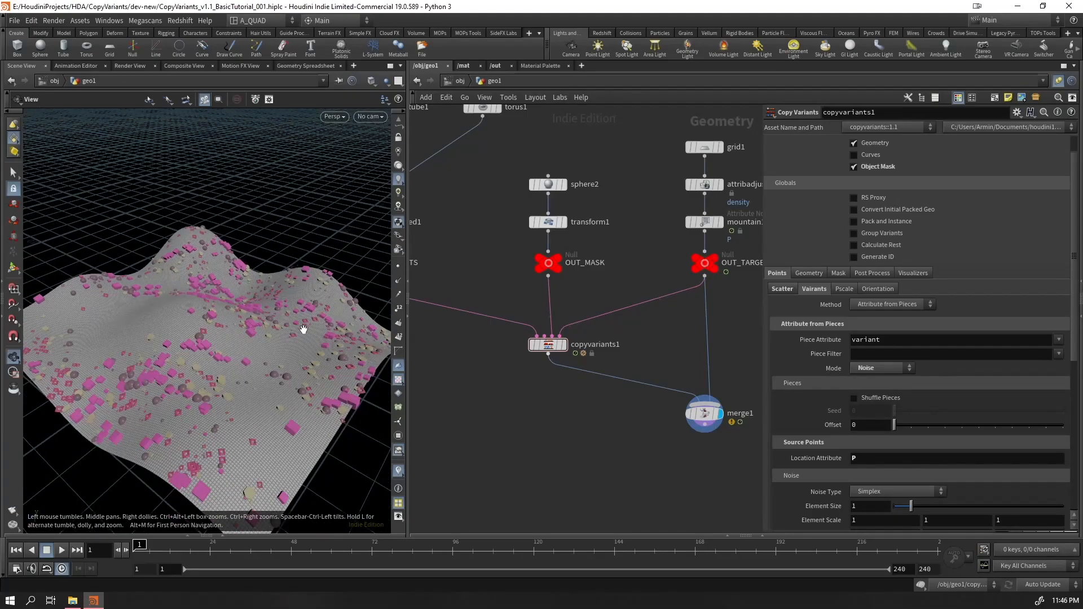
Set the Location Attribute back to rest and change the variant Mode to Random
{"action": "type", "text": "rest"}
{"action": "key", "text": "Return"}
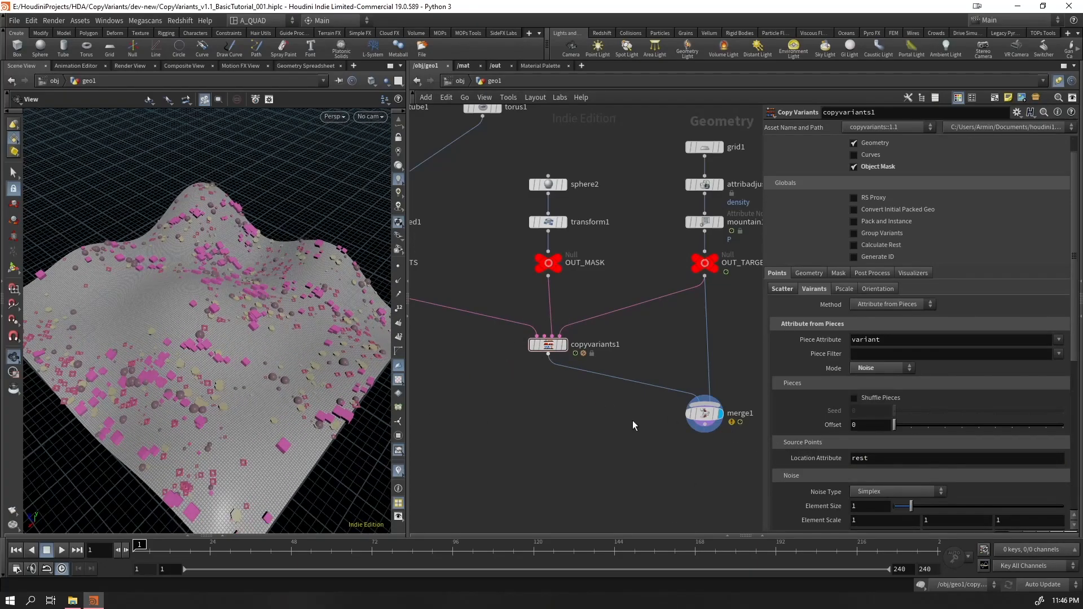
{"action": "left_click", "coordinate": [852, 371]}
{"action": "left_click", "coordinate": [869, 415]}
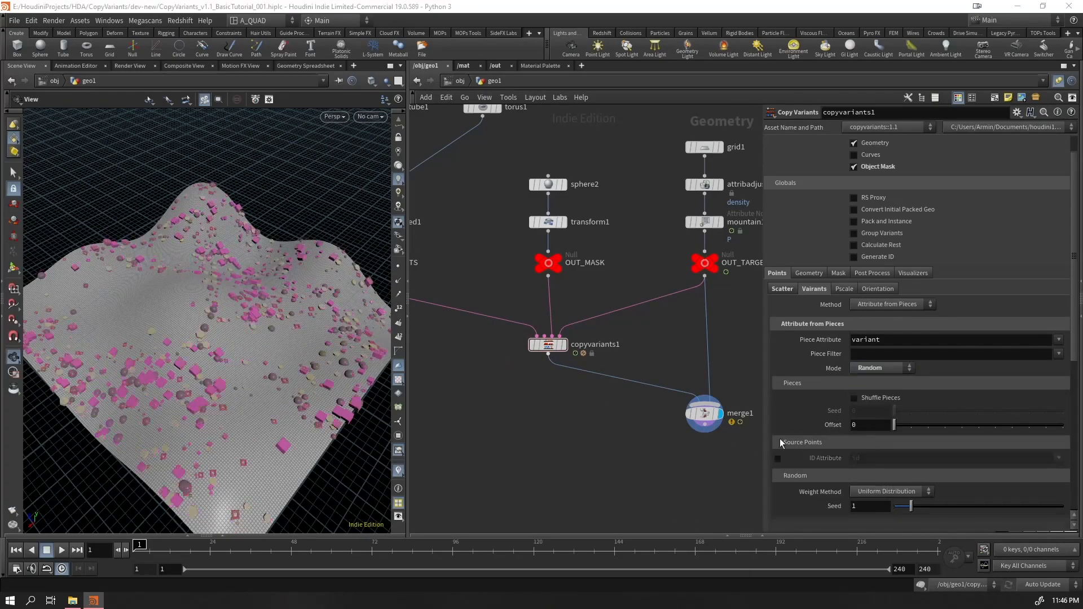
Play the animation to examine the randomly distributed variants on the moving terrain, and stop at frame 77
{"action": "key", "text": "Up"}
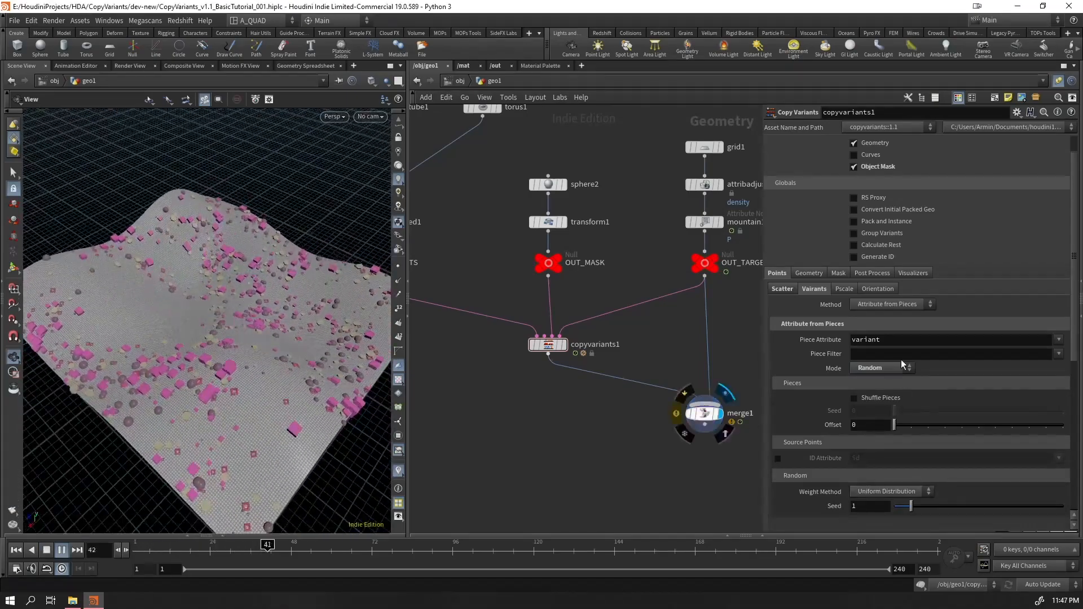
{"action": "scroll", "coordinate": [903, 479], "scroll_direction": "down", "scroll_amount": 3}
{"action": "key", "text": "Up"}
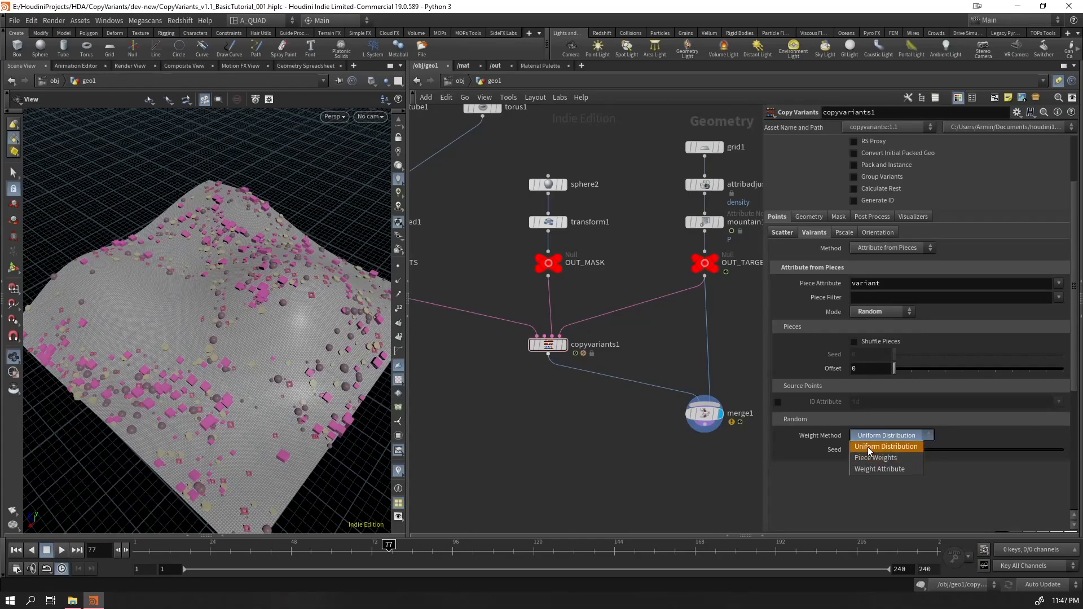
Set the random Weight Method to Piece Weights and autofill the list of pieces
{"action": "left_click", "coordinate": [872, 458]}
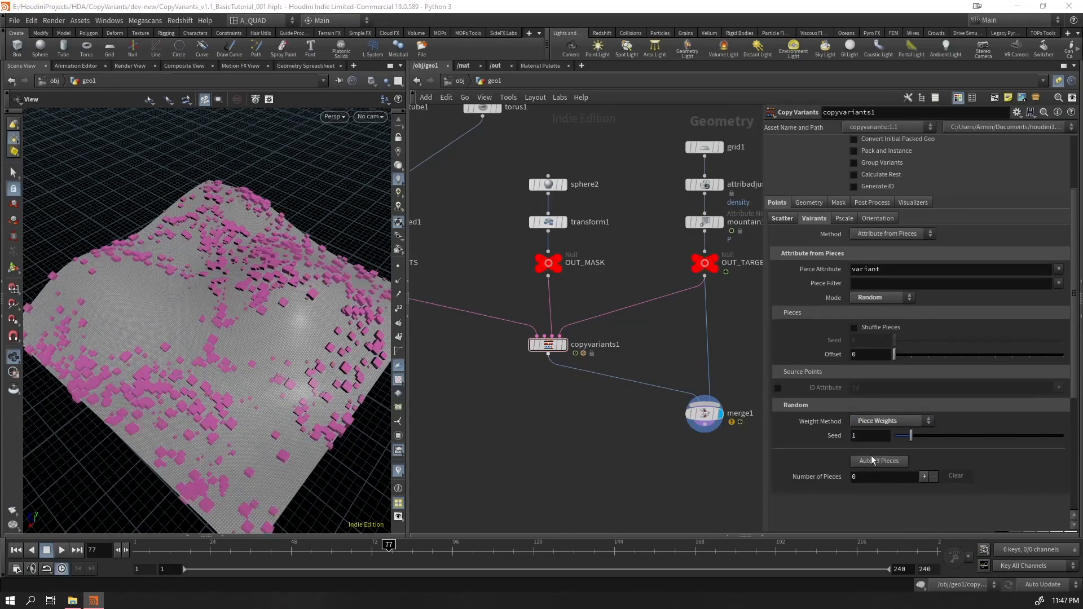
{"action": "left_click", "coordinate": [878, 461]}
Try different values for the first piece's weight, the random seed and the piece offset, undoing each change
{"action": "left_click_drag", "start_coordinate": [1049, 493], "coordinate": [1065, 495]}
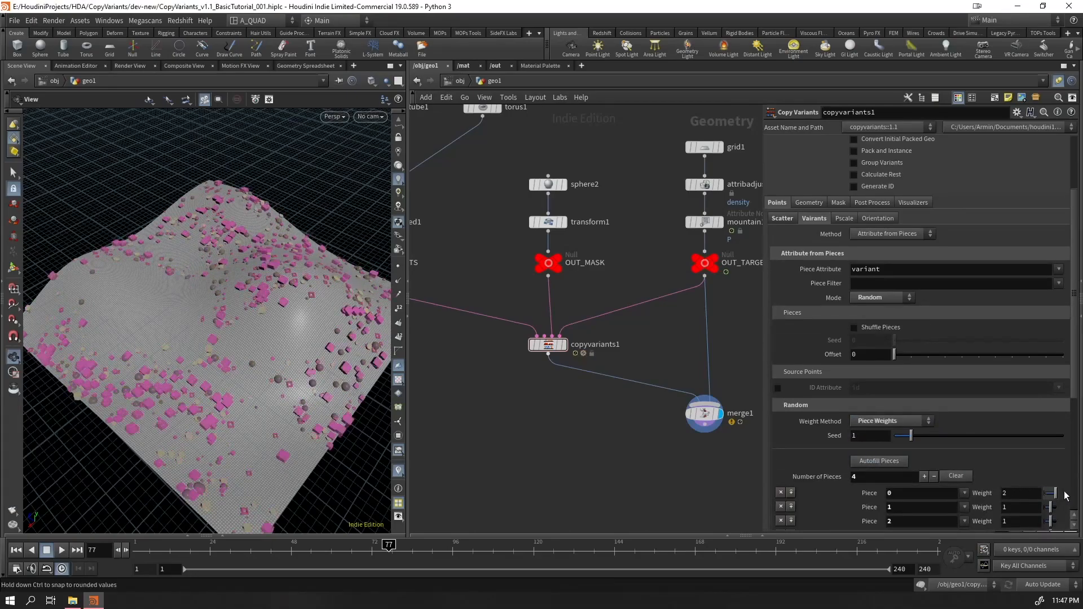
{"action": "key", "text": "ctrl+z"}
{"action": "left_click_drag", "start_coordinate": [911, 436], "coordinate": [942, 437]}
{"action": "key", "text": "ctrl+z"}
{"action": "left_click_drag", "start_coordinate": [894, 354], "coordinate": [1045, 354]}
{"action": "key", "text": "ctrl+z"}
{"action": "key", "text": "ctrl+z"}
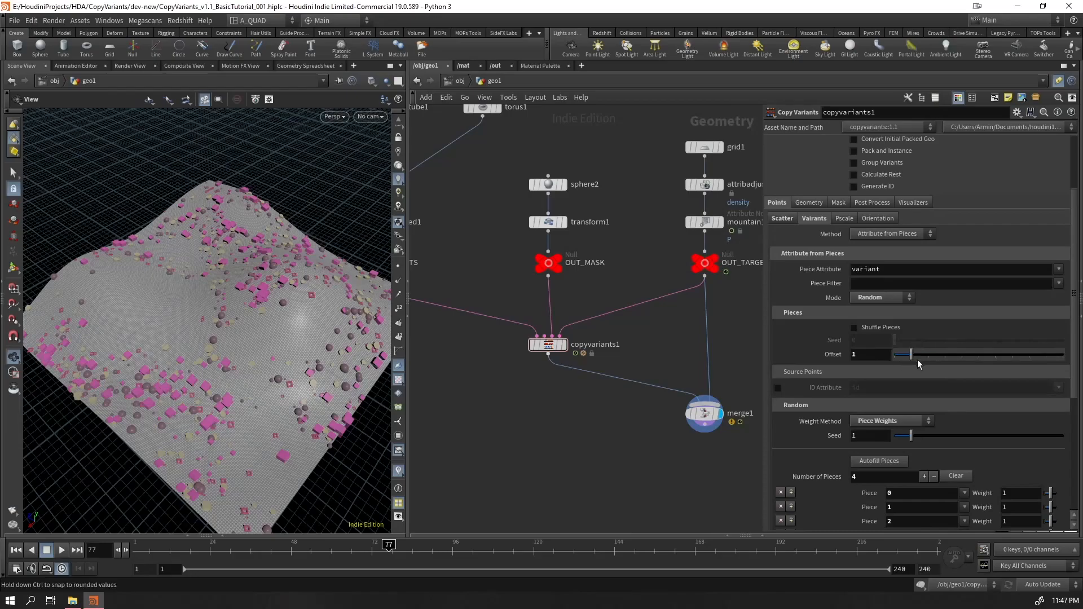
Try the Cycle and Patches variant modes, shuffling the pieces with a seed of 9 in Patches mode
{"action": "left_click", "coordinate": [876, 298]}
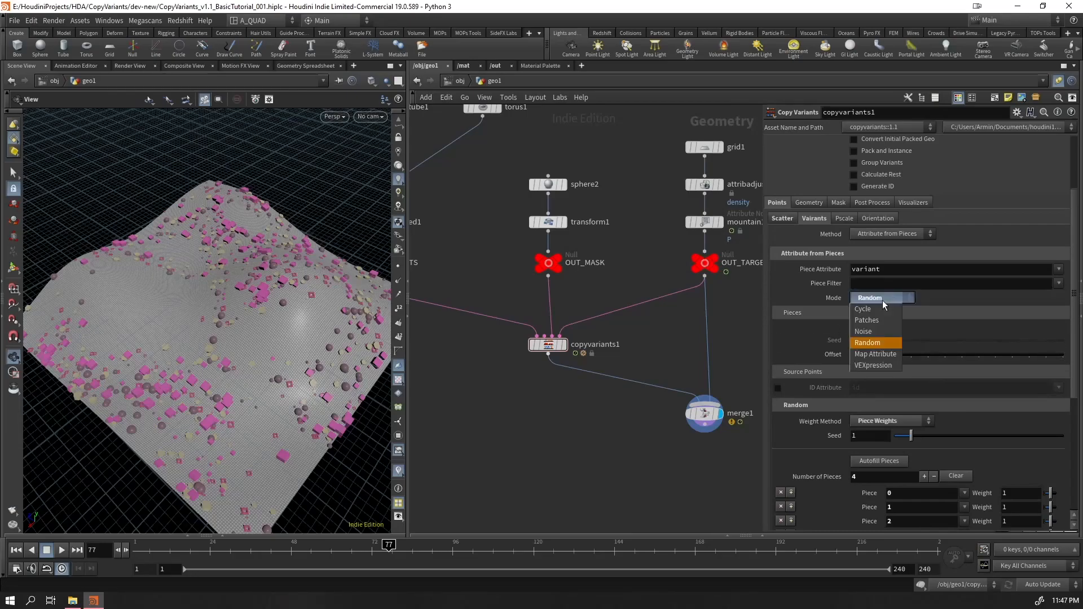
{"action": "left_click", "coordinate": [872, 311]}
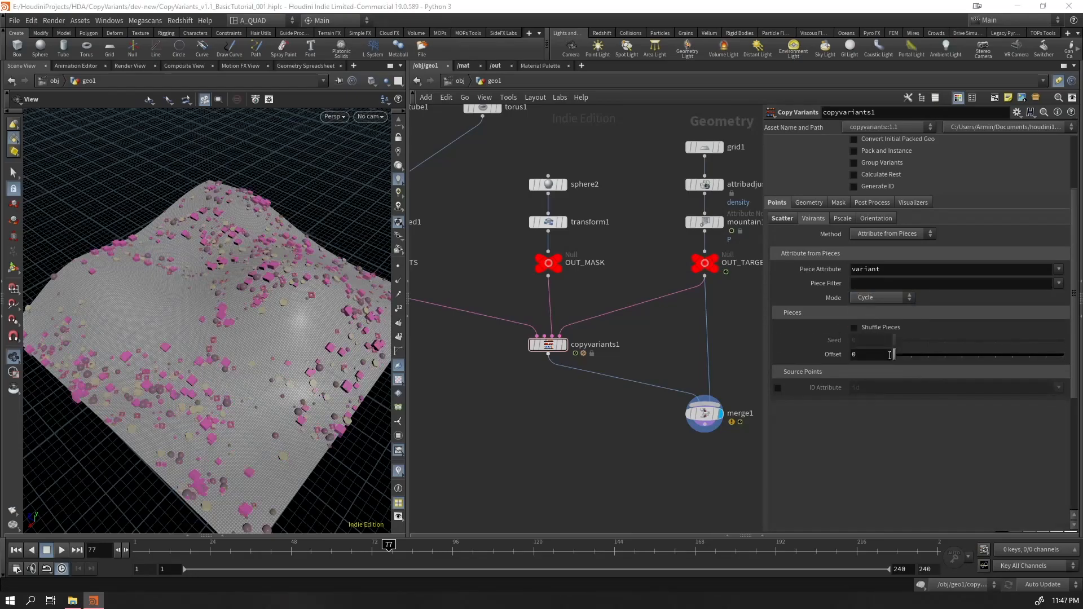
{"action": "left_click", "coordinate": [866, 298]}
{"action": "left_click", "coordinate": [880, 333]}
{"action": "left_click_drag", "start_coordinate": [913, 357], "coordinate": [1008, 363]}
{"action": "left_click", "coordinate": [875, 328]}
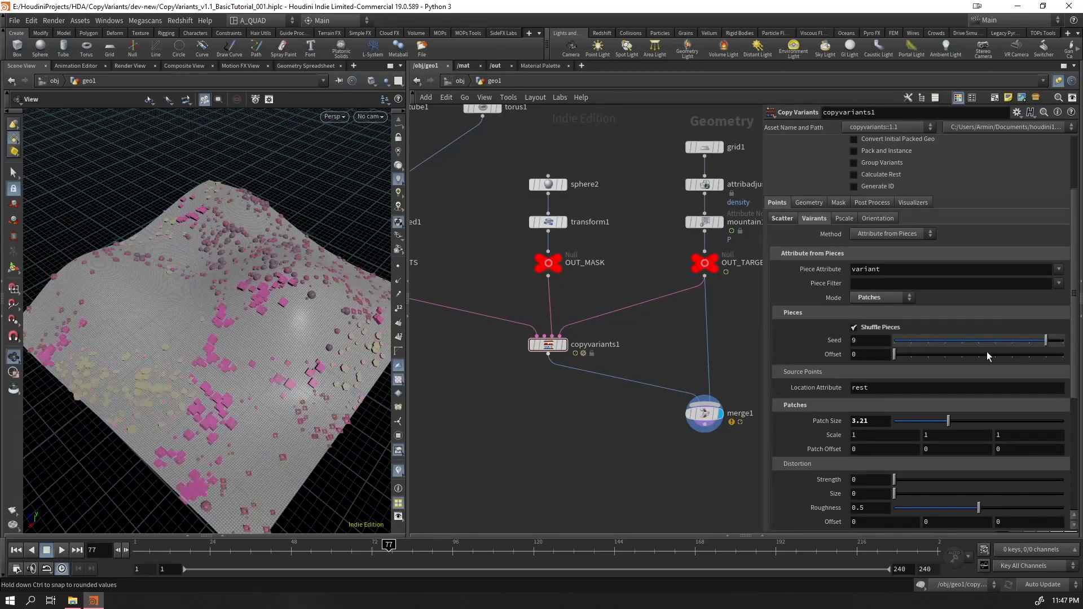
Turn off Shuffle Pieces and set the variant Mode to Cycle
{"action": "left_click", "coordinate": [862, 327]}
{"action": "left_click", "coordinate": [880, 298]}
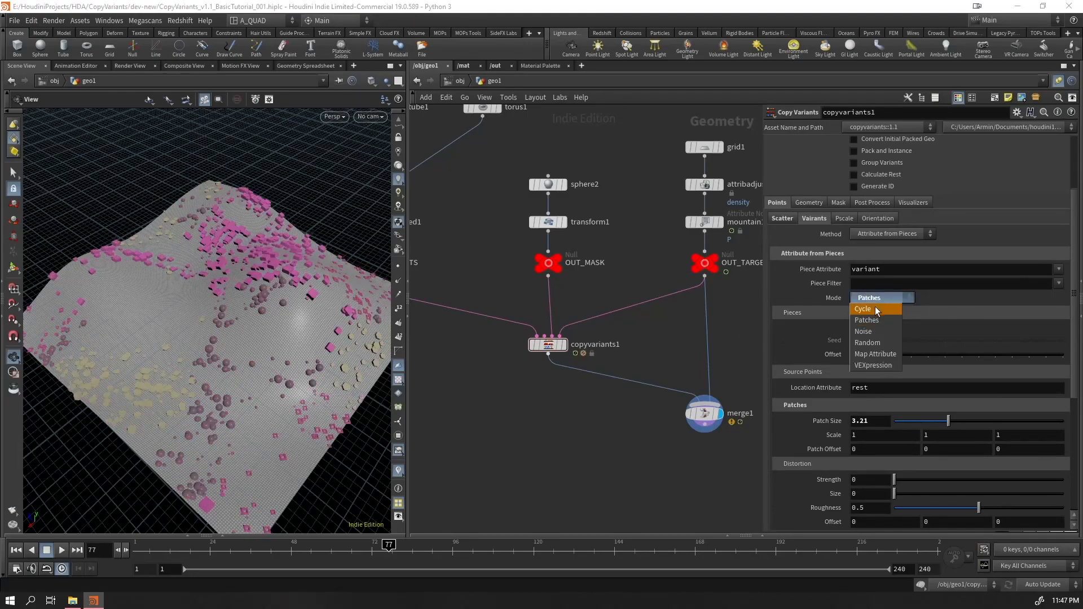
{"action": "left_click", "coordinate": [875, 306]}
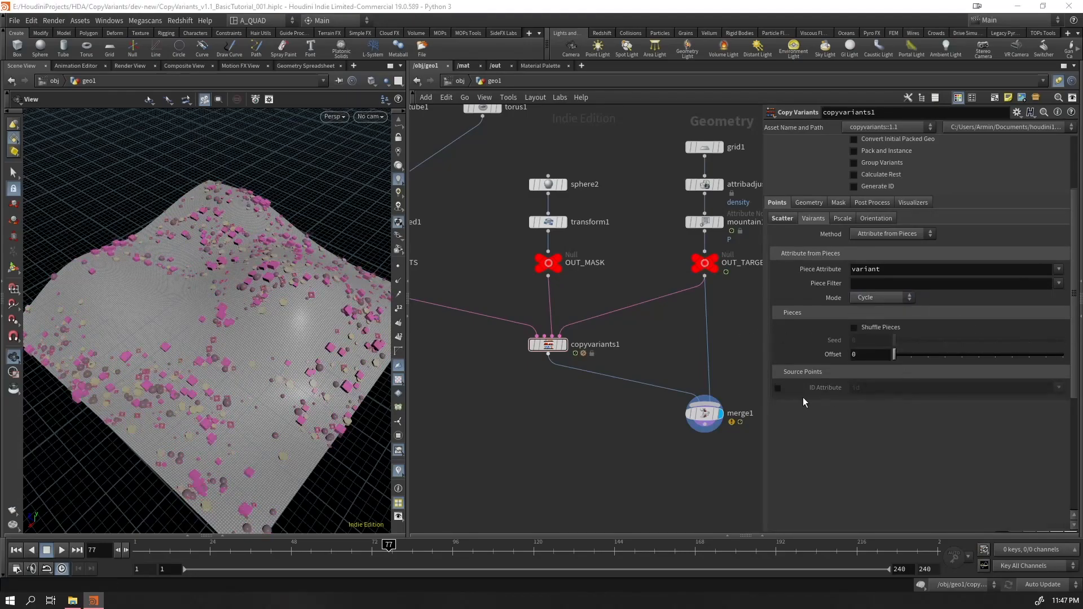
Open the Pscale settings and examine the generated pscale's Min/Max range, value distribution and remap ramp
{"action": "left_click", "coordinate": [841, 220]}
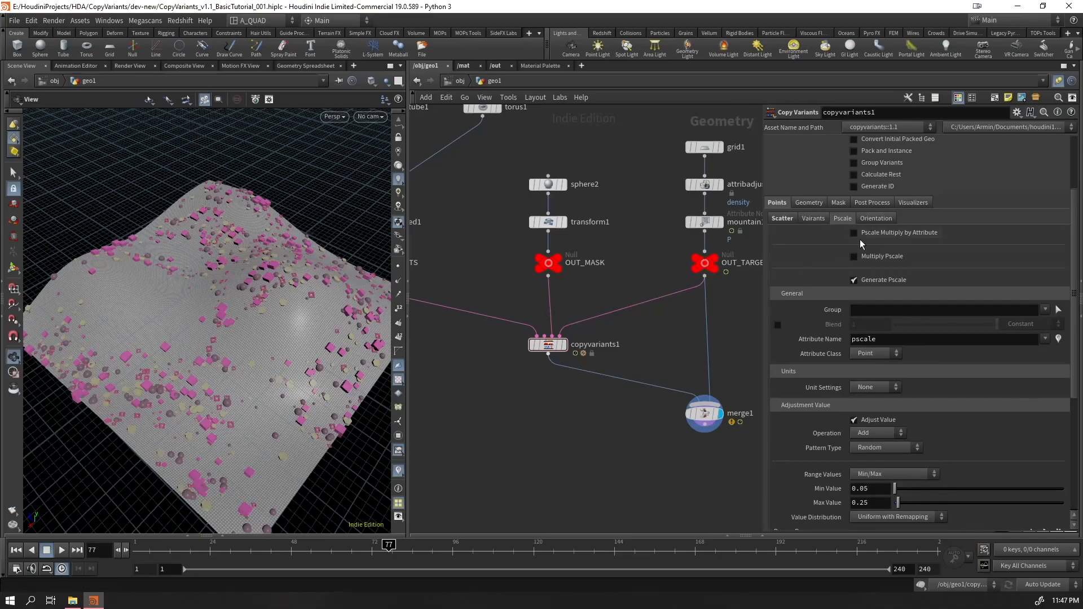
{"action": "scroll", "coordinate": [852, 311], "scroll_direction": "down", "scroll_amount": 3}
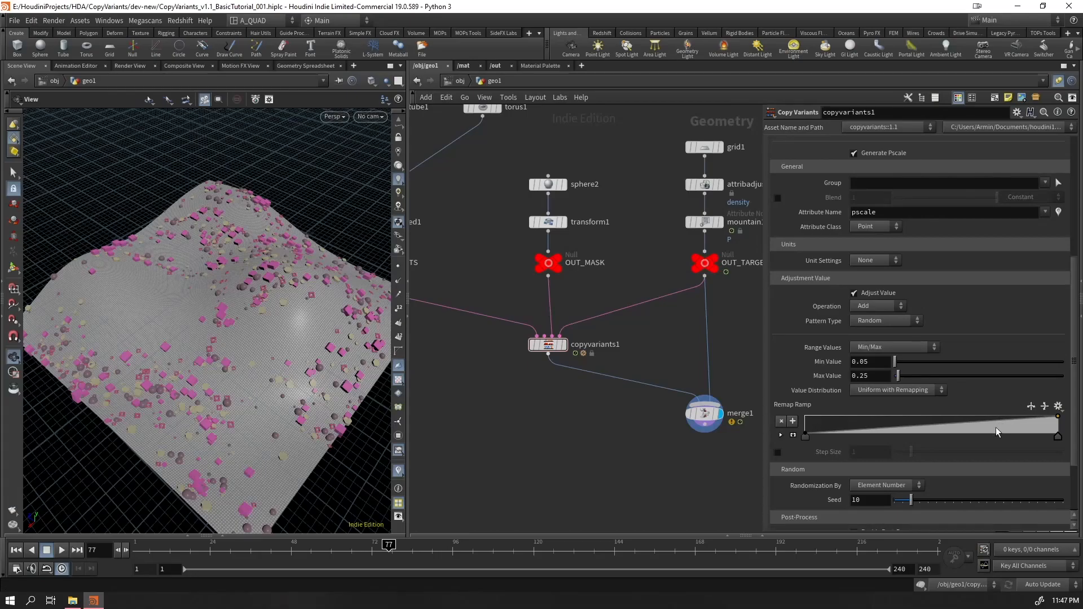
{"action": "left_click_drag", "start_coordinate": [903, 379], "coordinate": [905, 377]}
{"action": "scroll", "coordinate": [812, 338], "scroll_direction": "up", "scroll_amount": 5}
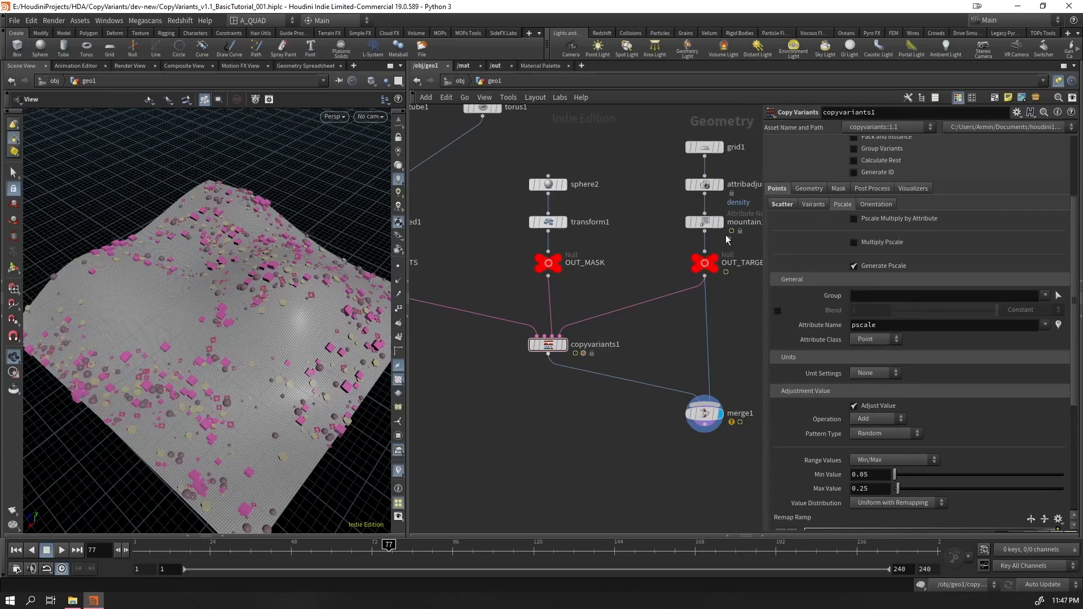
{"action": "scroll", "coordinate": [902, 485], "scroll_direction": "down", "scroll_amount": 3}
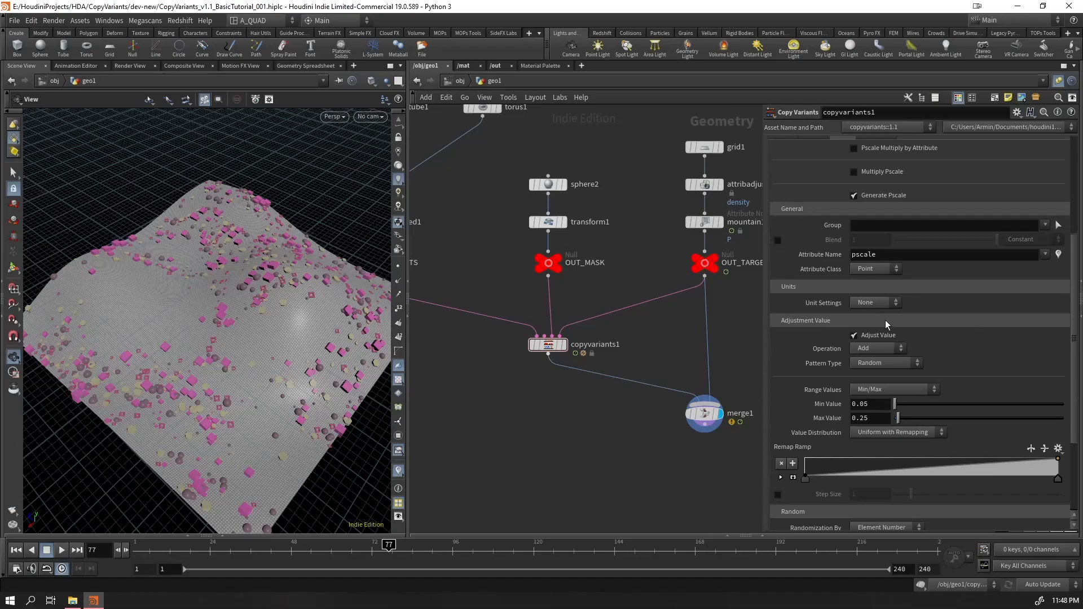
{"action": "scroll", "coordinate": [892, 392], "scroll_direction": "down", "scroll_amount": 3}
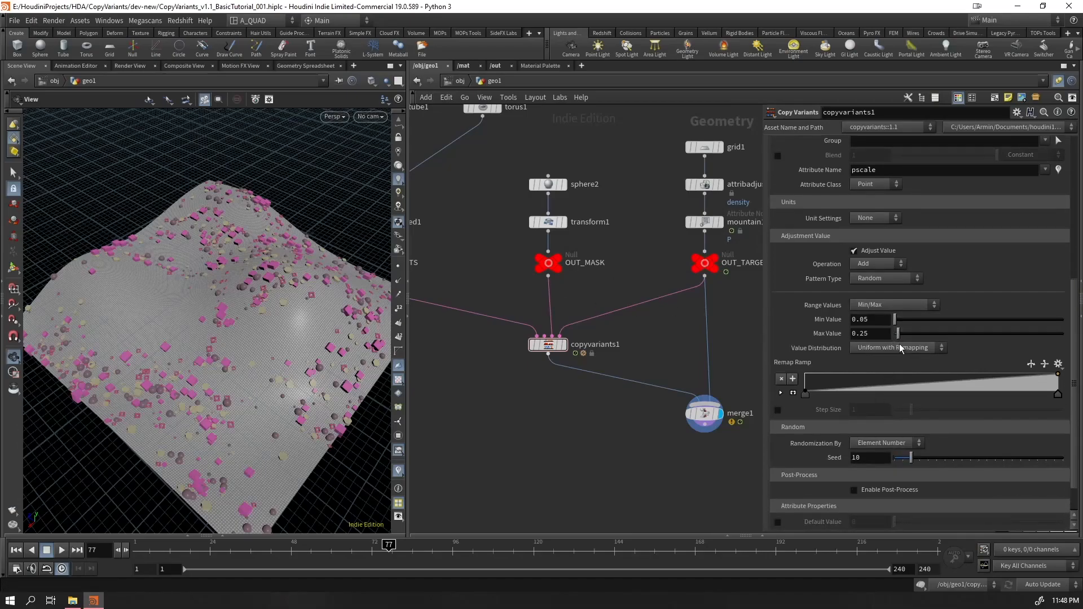
{"action": "mouse_move", "coordinate": [804, 393]}
{"action": "left_mouse_down"}
{"action": "mouse_move", "coordinate": [1038, 392]}
{"action": "mouse_move", "coordinate": [805, 394]}
{"action": "left_mouse_up"}
{"action": "mouse_move", "coordinate": [1057, 398]}
{"action": "left_mouse_down"}
{"action": "mouse_move", "coordinate": [914, 389]}
{"action": "mouse_move", "coordinate": [1058, 394]}
{"action": "left_mouse_up"}
Try the Noise and Float Attribute pattern types for the pscale adjustment, and restore Random
{"action": "left_click", "coordinate": [883, 279]}
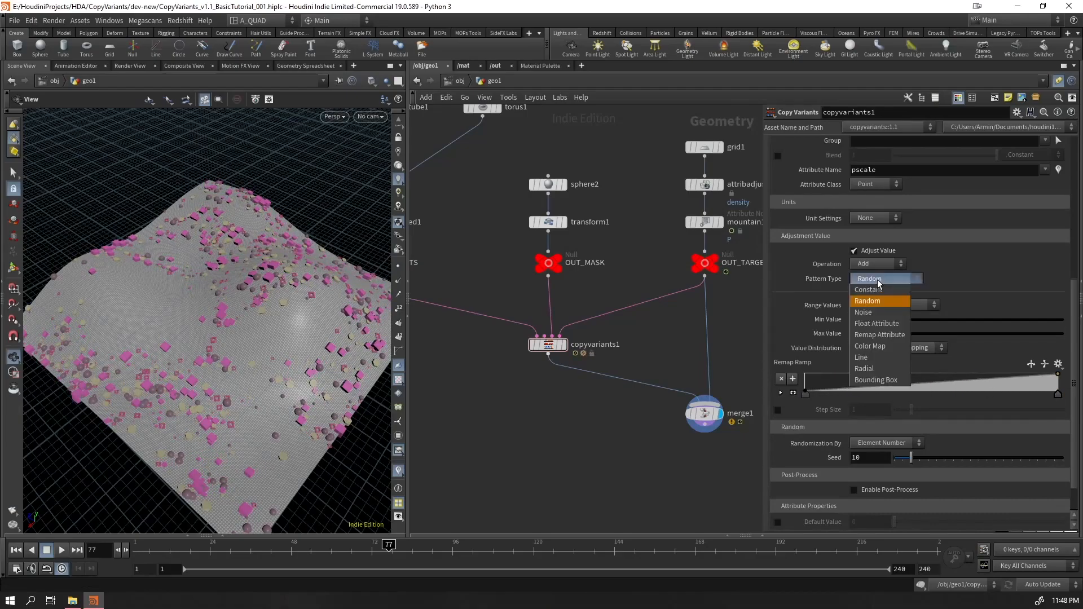
{"action": "left_click", "coordinate": [870, 319]}
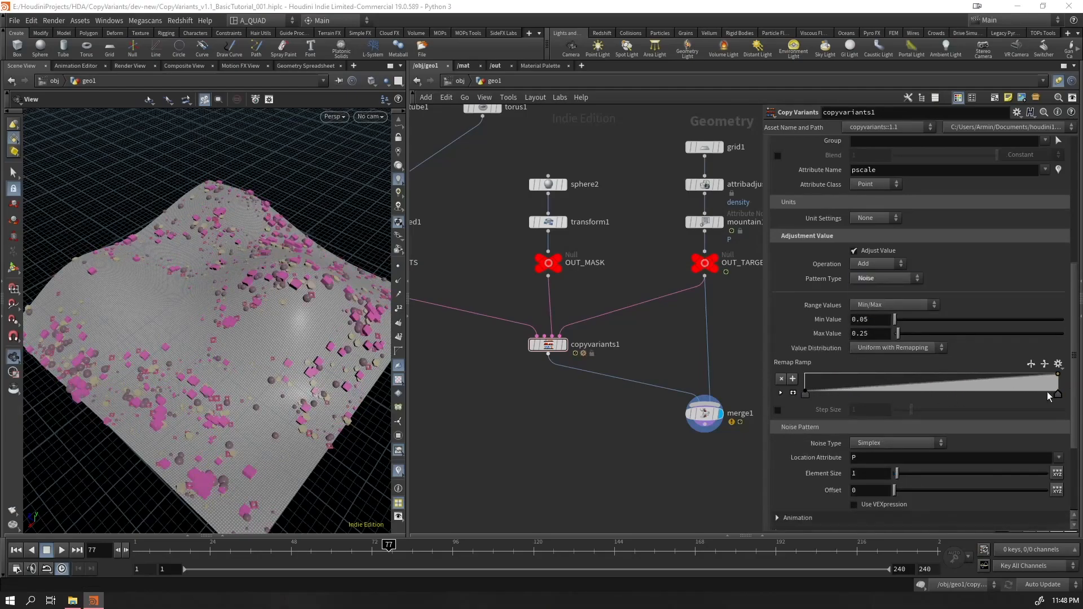
{"action": "left_click", "coordinate": [883, 279]}
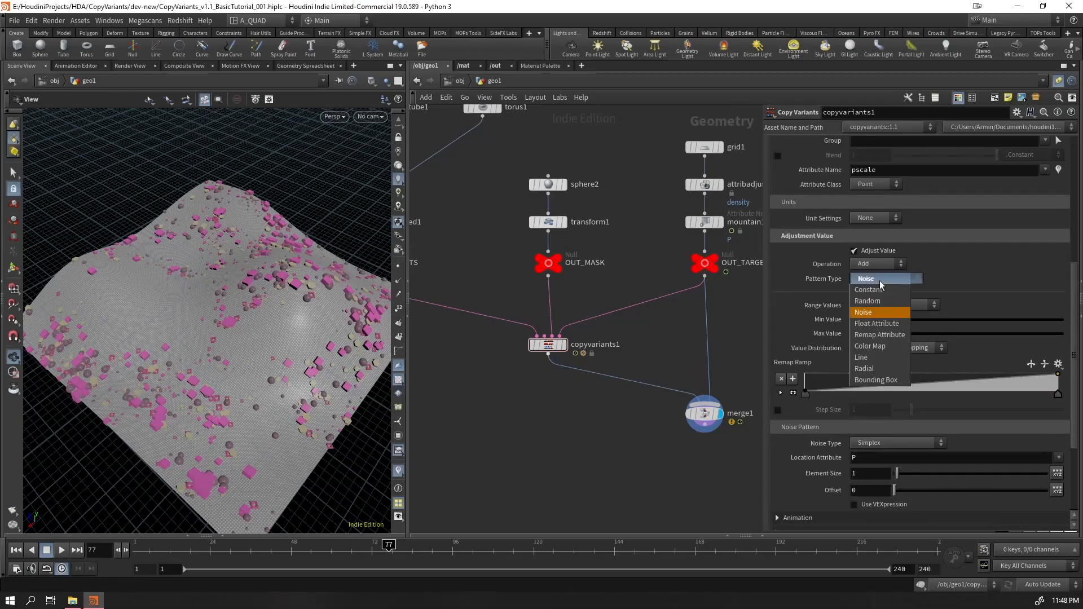
{"action": "left_click", "coordinate": [876, 325]}
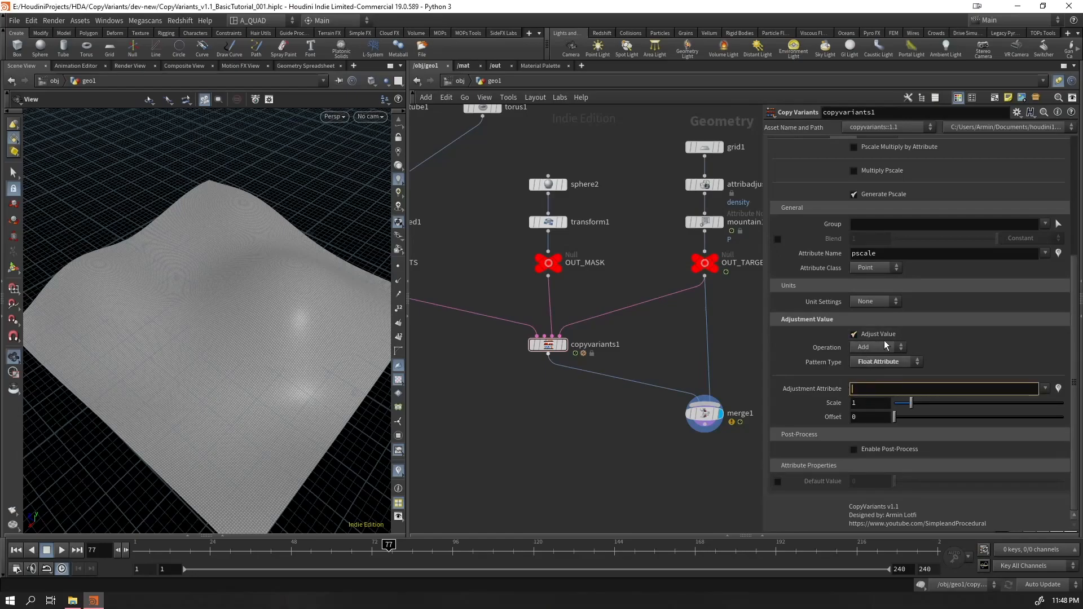
{"action": "left_click", "coordinate": [901, 363]}
{"action": "left_click", "coordinate": [869, 384]}
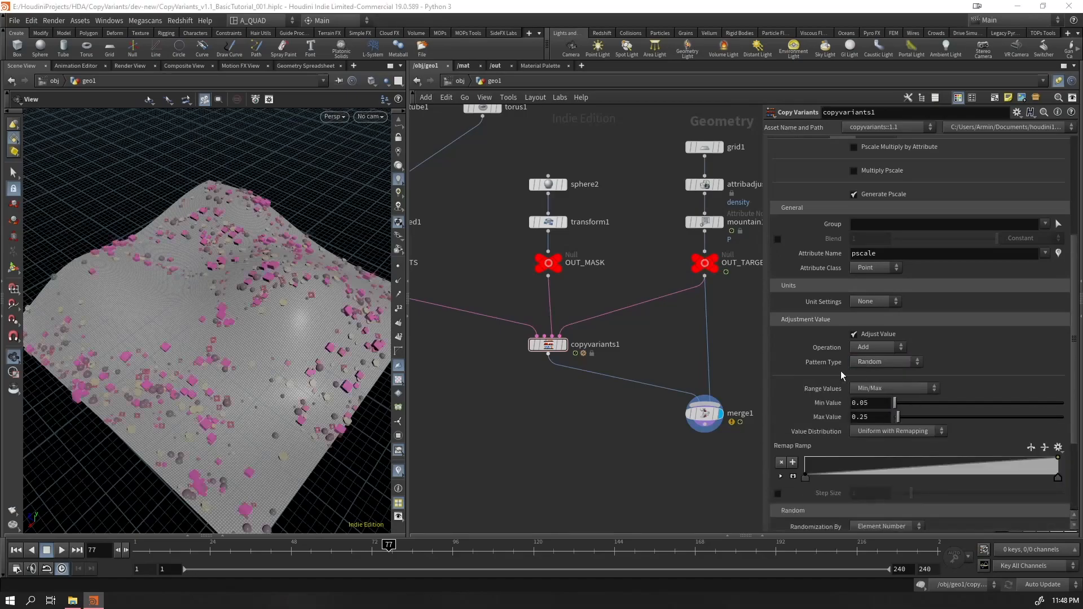
Open the points' Orientation settings, try a Rotate Up of 10, and examine how the copies align with the terrain normals
{"action": "scroll", "coordinate": [941, 419], "scroll_direction": "up", "scroll_amount": 3}
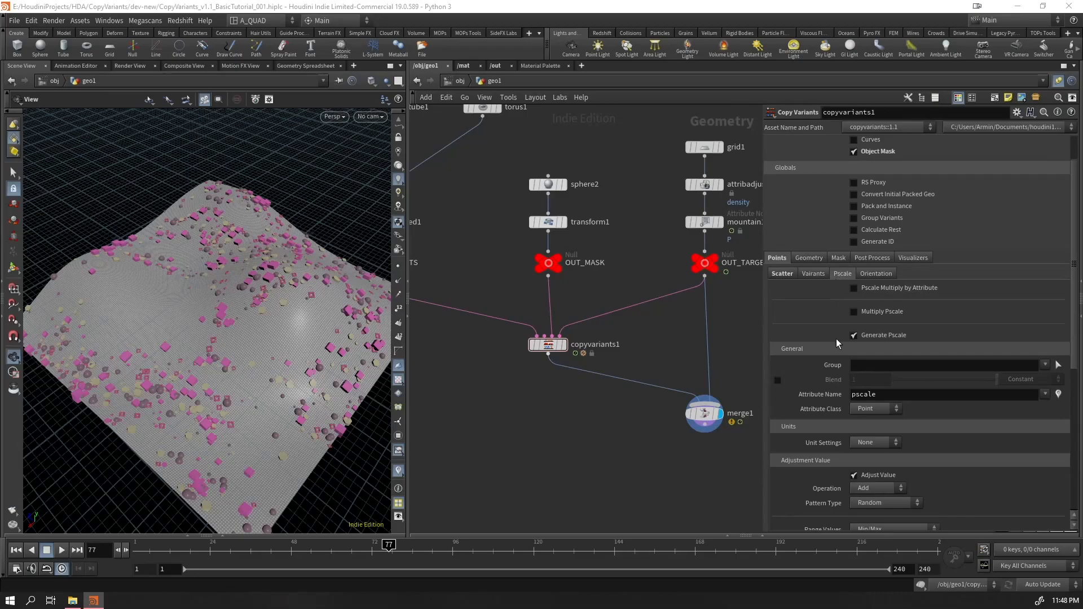
{"action": "left_click", "coordinate": [874, 274]}
{"action": "scroll", "coordinate": [305, 342], "scroll_direction": "up", "scroll_amount": 5}
{"action": "scroll", "coordinate": [304, 342], "scroll_direction": "down", "scroll_amount": 4}
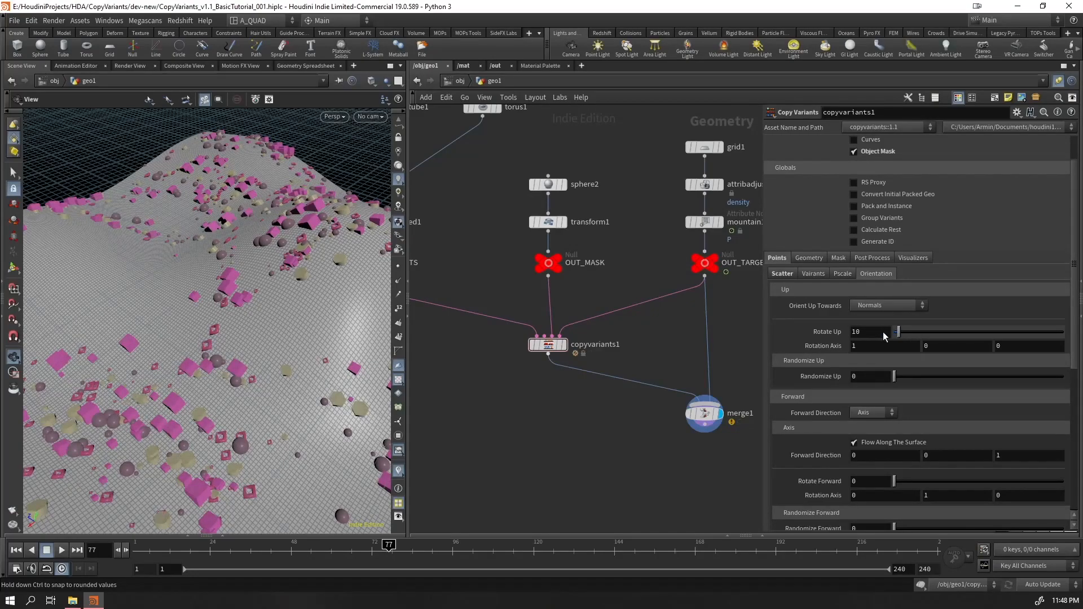
{"action": "left_click_drag", "start_coordinate": [271, 333], "coordinate": [284, 305]}
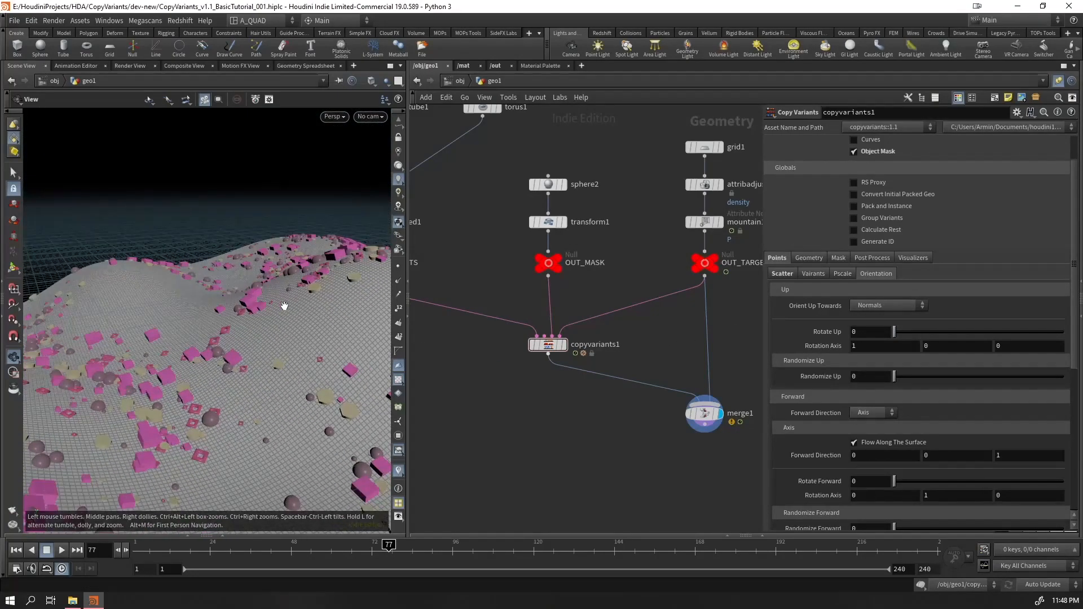
{"action": "right_click_drag", "start_coordinate": [211, 372], "coordinate": [157, 379]}
{"action": "left_click_drag", "start_coordinate": [157, 379], "coordinate": [268, 336]}
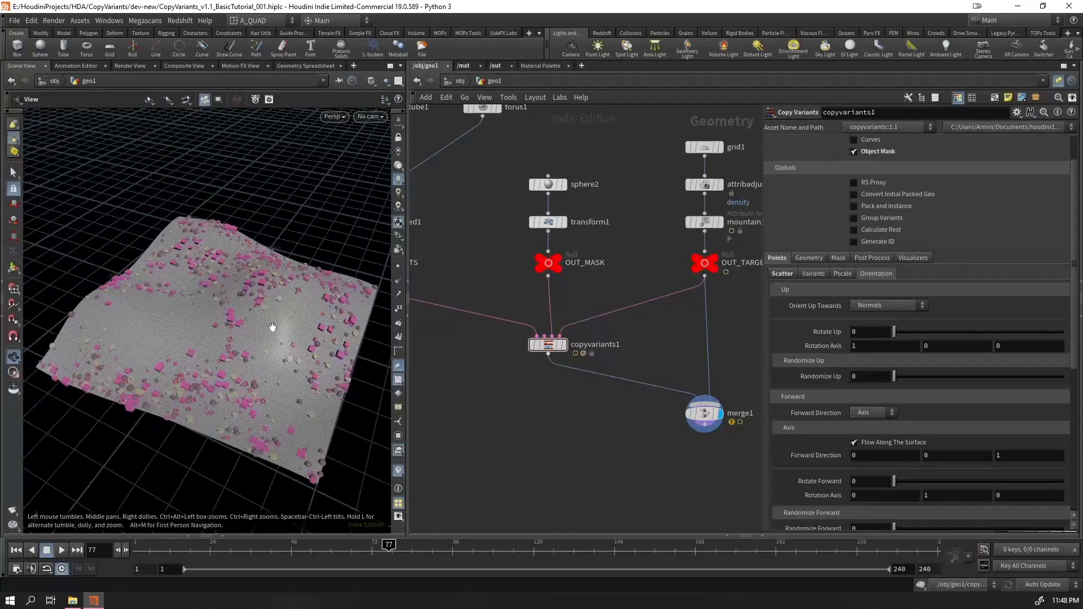
{"action": "right_click_drag", "start_coordinate": [268, 337], "coordinate": [381, 232]}
{"action": "left_click", "coordinate": [867, 307]}
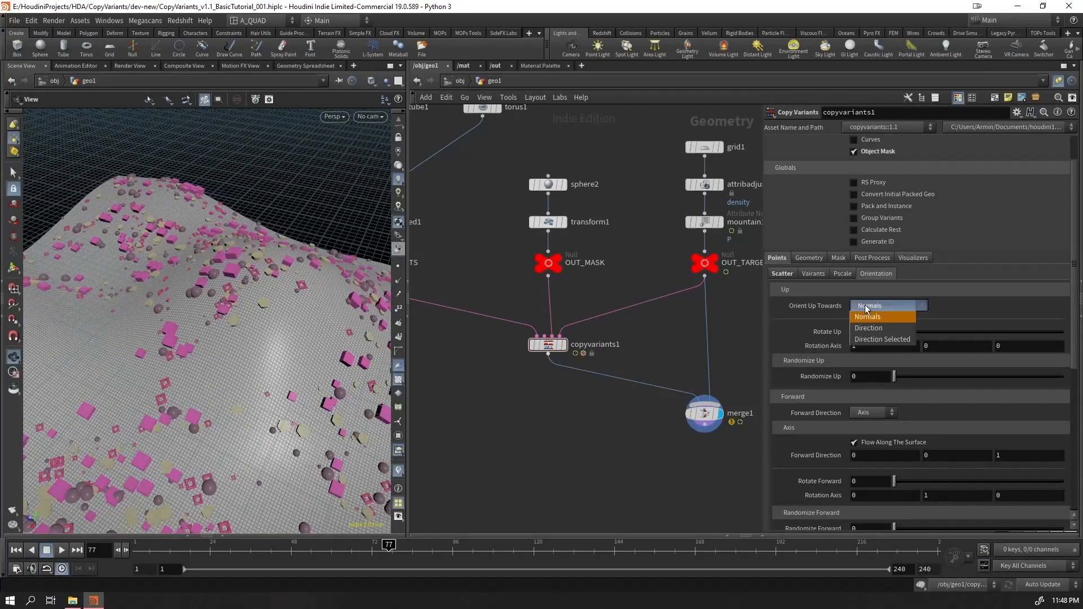
{"action": "left_click", "coordinate": [869, 308]}
{"action": "left_click_drag", "start_coordinate": [366, 398], "coordinate": [432, 360]}
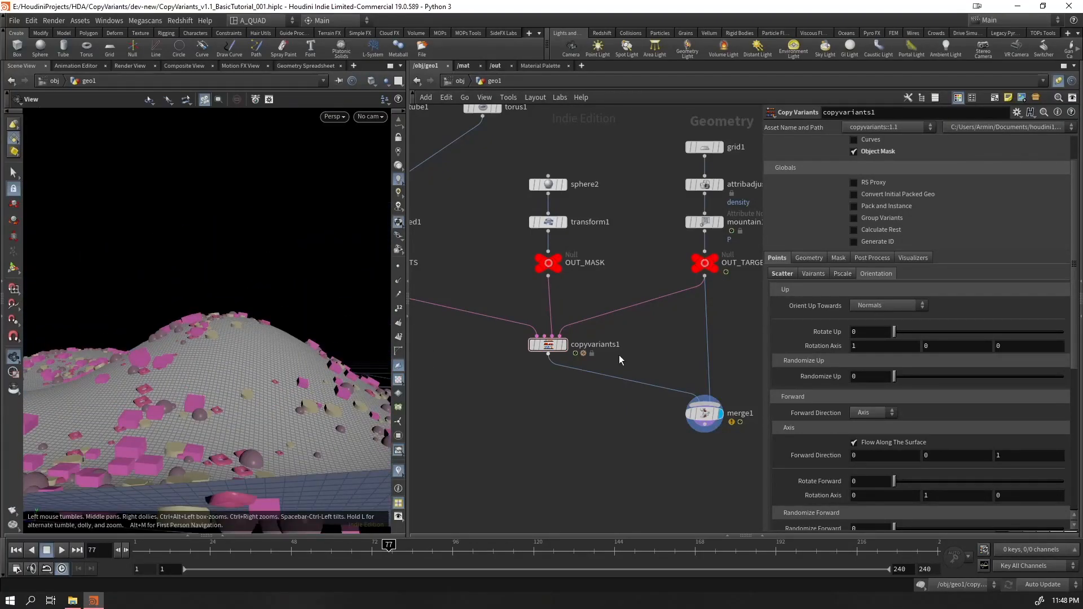
Enable Visualize Attributes, display the copyvariants1 node alone, and show the N vector attribute on its points
{"action": "left_click", "coordinate": [914, 259]}
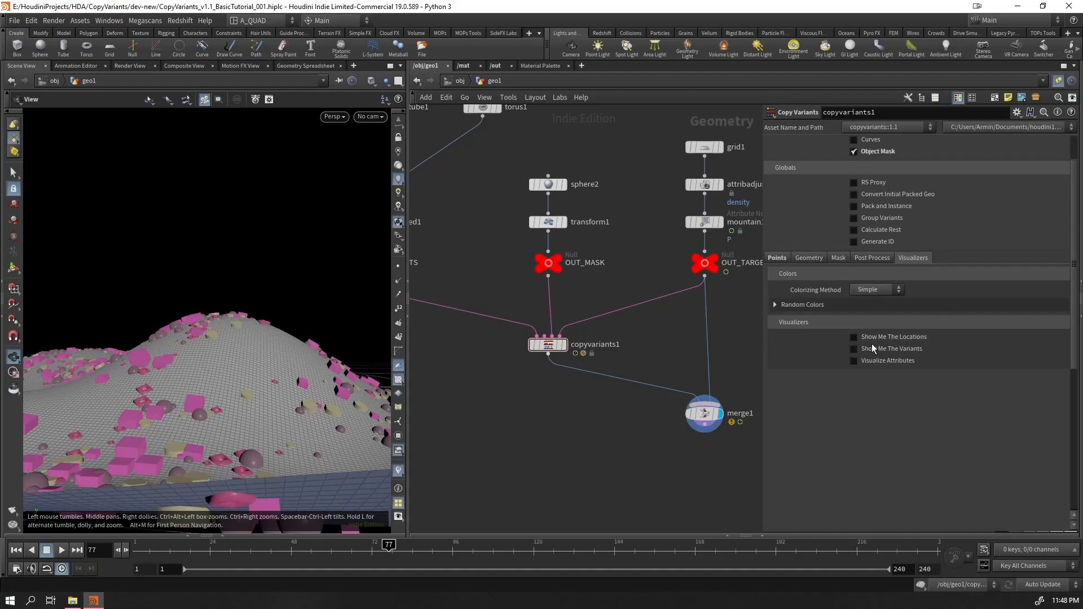
{"action": "left_click", "coordinate": [854, 361]}
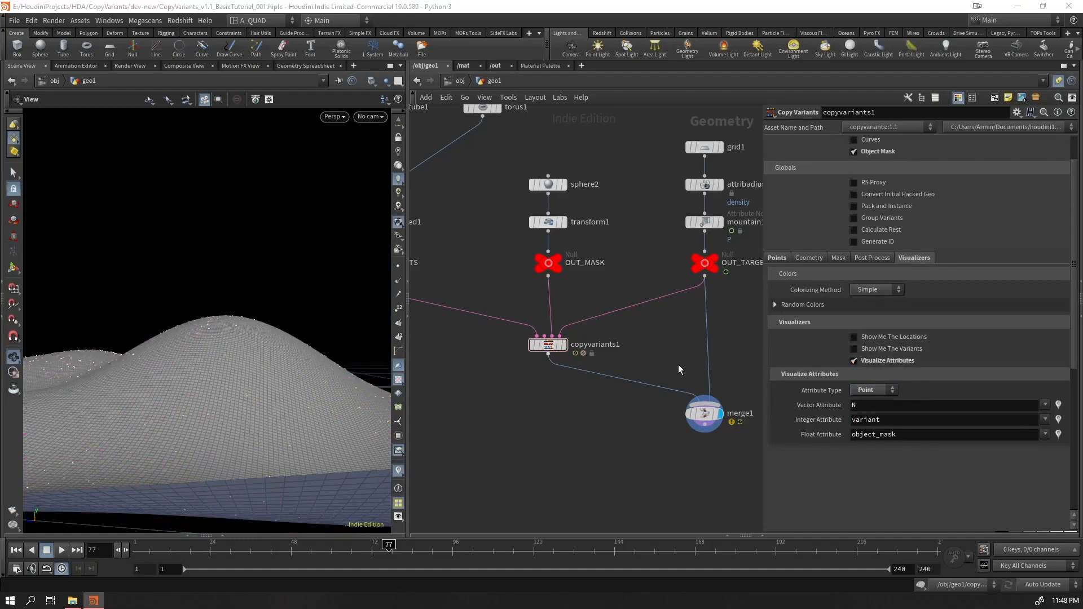
{"action": "left_click", "coordinate": [561, 345]}
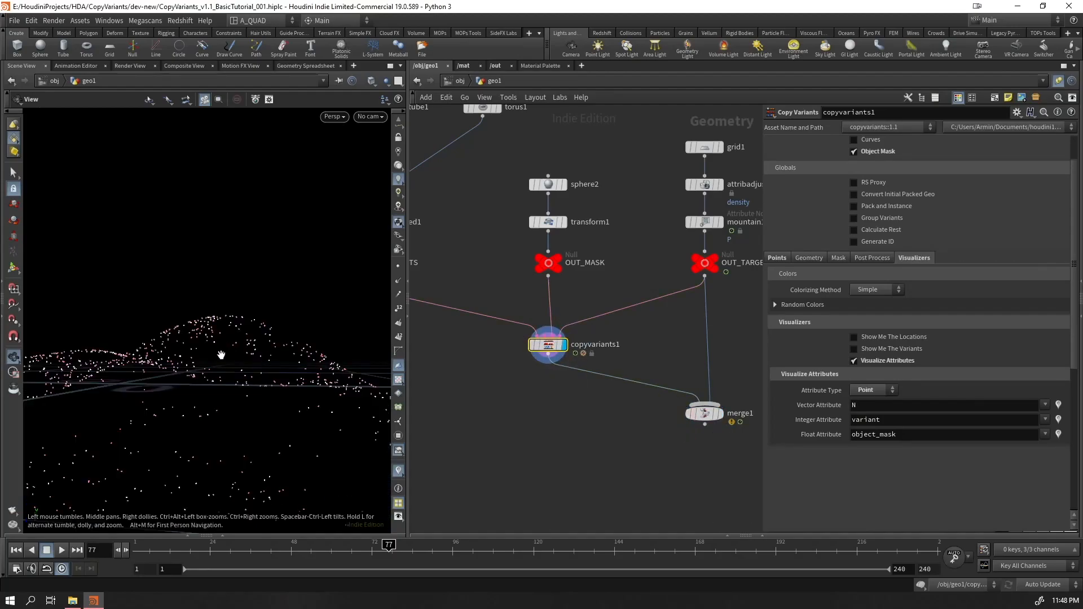
{"action": "left_click_drag", "start_coordinate": [236, 355], "coordinate": [214, 374]}
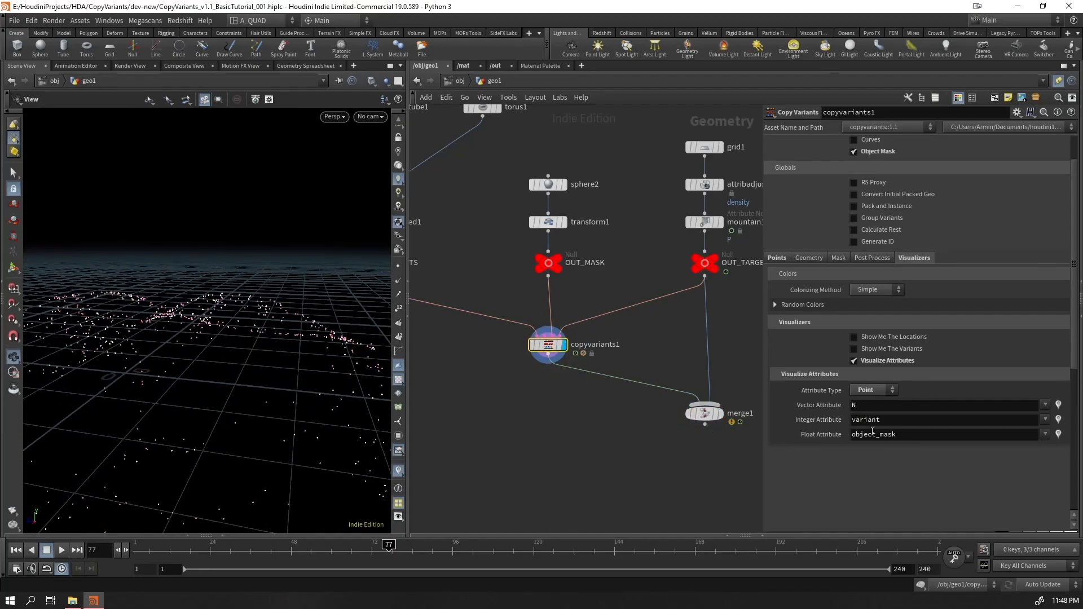
{"action": "left_click", "coordinate": [1059, 405]}
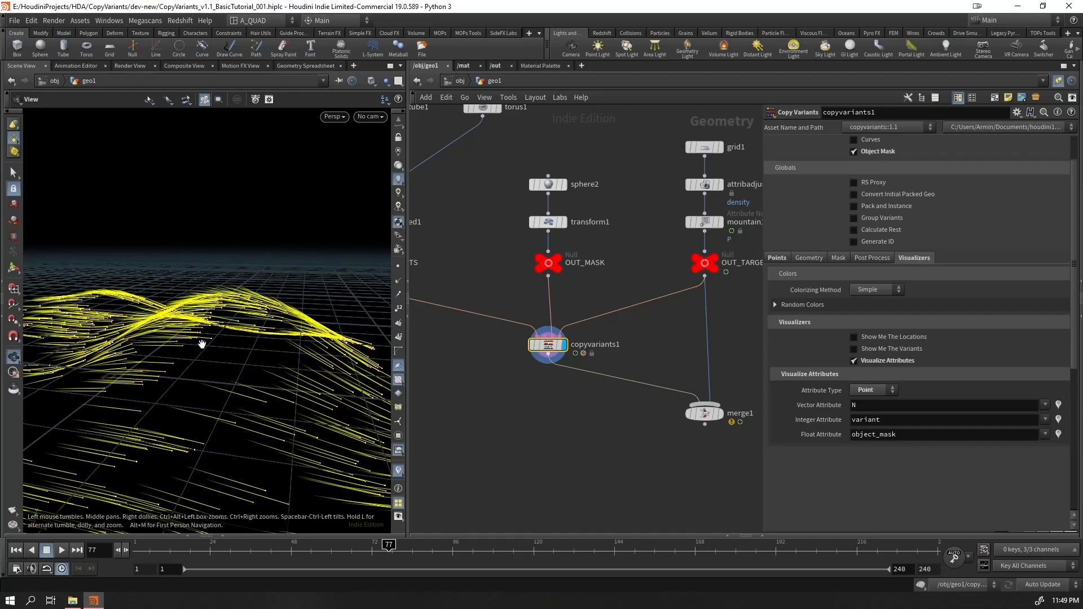
Set the visualized Vector Attribute to up and show only the up vectors, hiding the N vectors
{"action": "left_click", "coordinate": [854, 406]}
{"action": "type", "text": "up"}
{"action": "key", "text": "Return"}
{"action": "left_click_drag", "start_coordinate": [316, 369], "coordinate": [294, 324]}
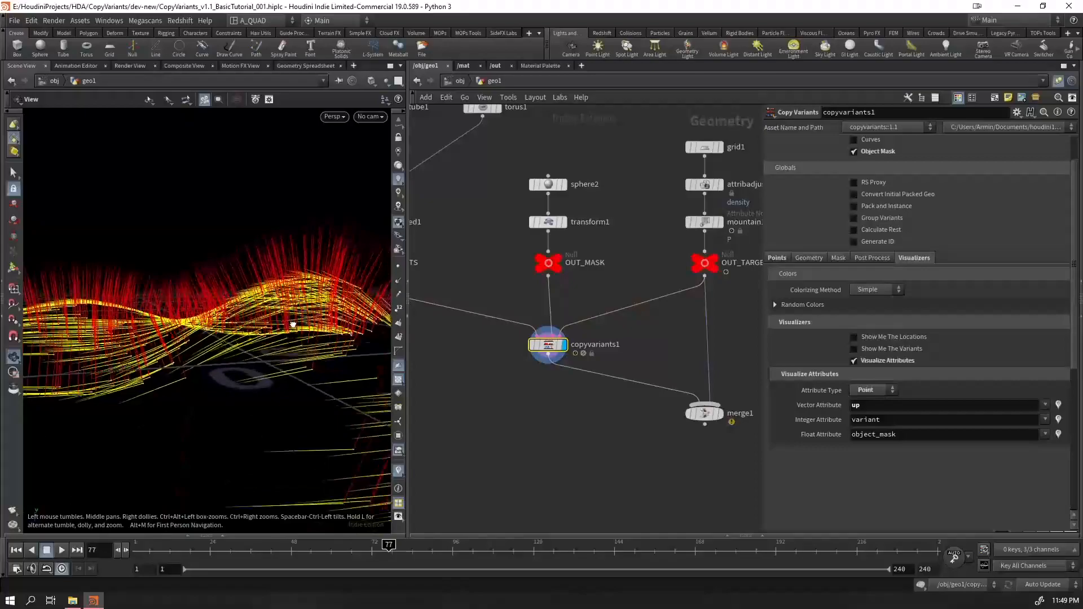
{"action": "left_click", "coordinate": [399, 471]}
{"action": "left_click", "coordinate": [404, 443]}
{"action": "left_click_drag", "start_coordinate": [218, 339], "coordinate": [262, 490]}
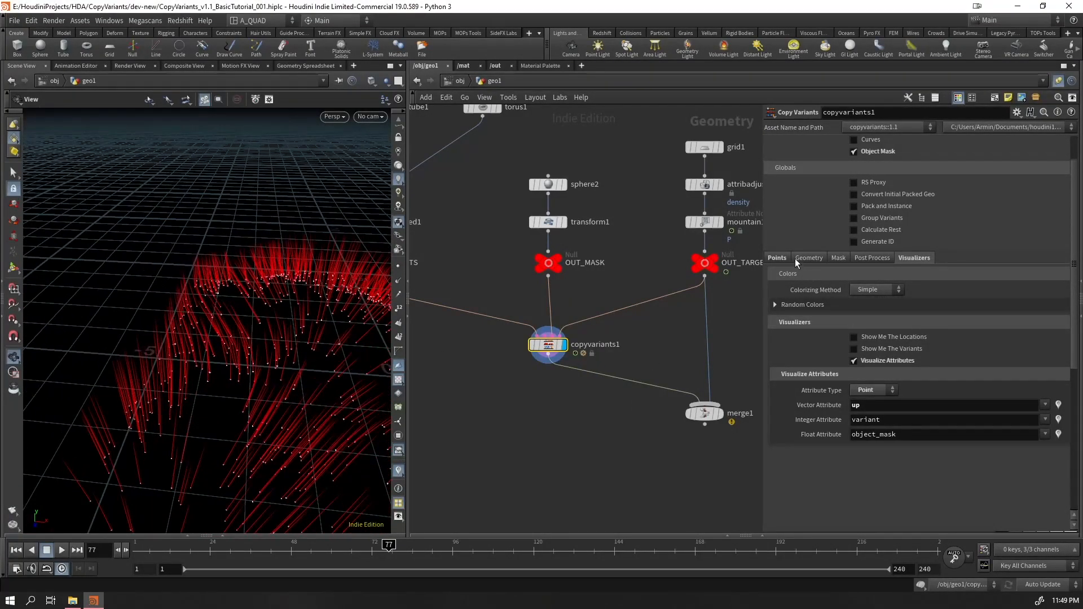
Reopen the points' Orientation settings and set Orient Up Towards to Direction
{"action": "left_click", "coordinate": [775, 257]}
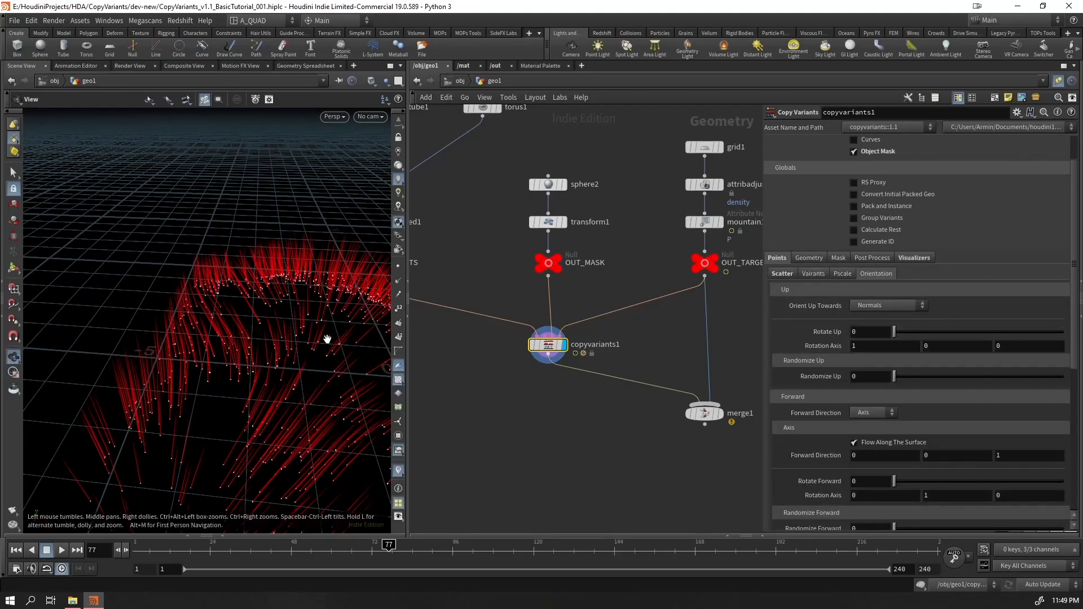
{"action": "left_click_drag", "start_coordinate": [334, 338], "coordinate": [235, 310]}
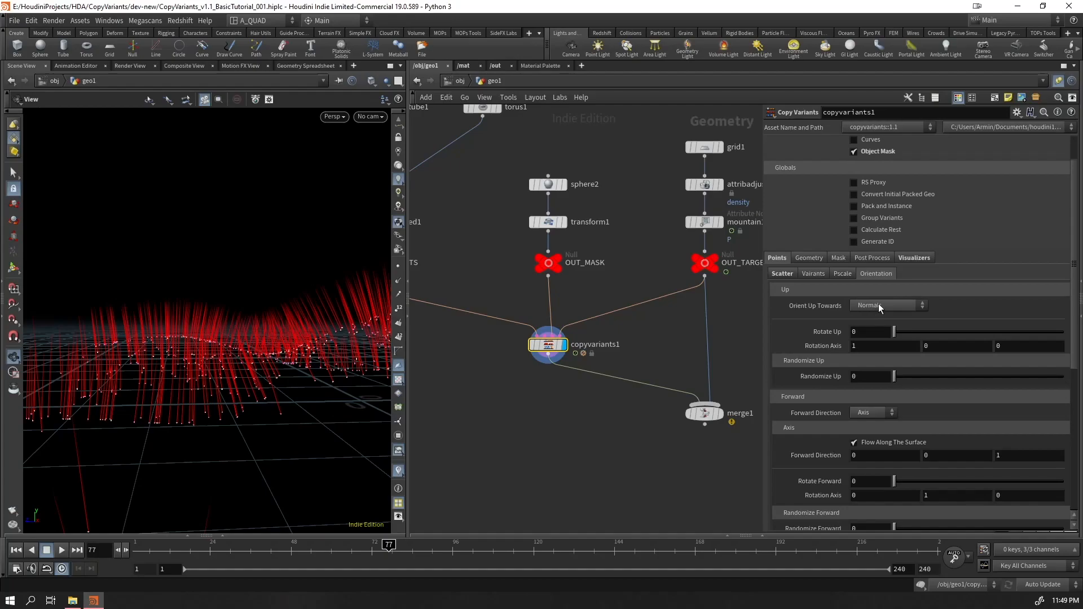
{"action": "left_click", "coordinate": [896, 303]}
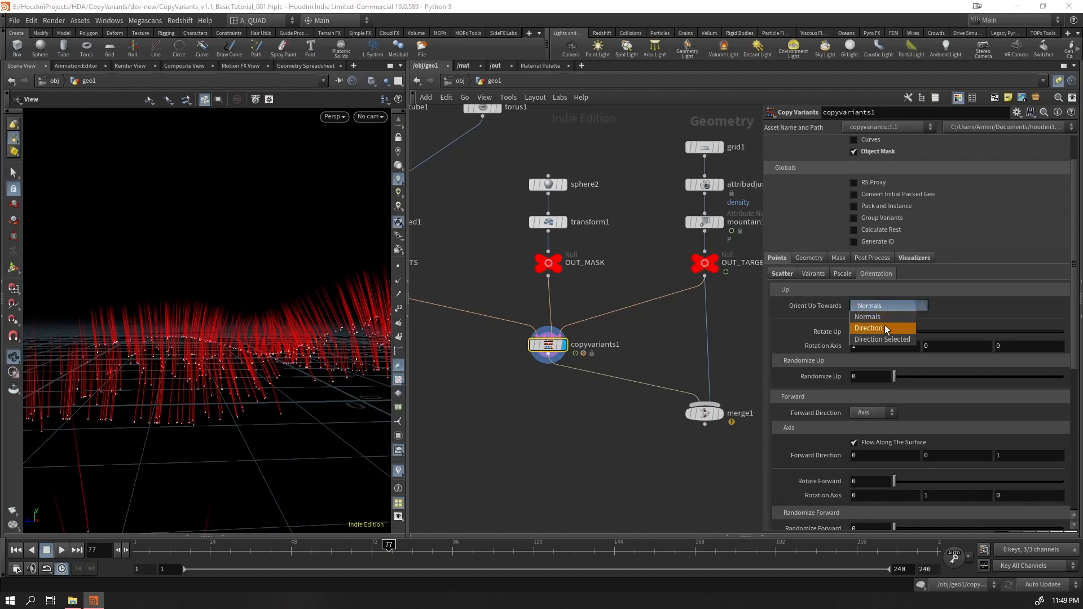
{"action": "left_click", "coordinate": [886, 329]}
{"action": "left_click_drag", "start_coordinate": [254, 327], "coordinate": [161, 339]}
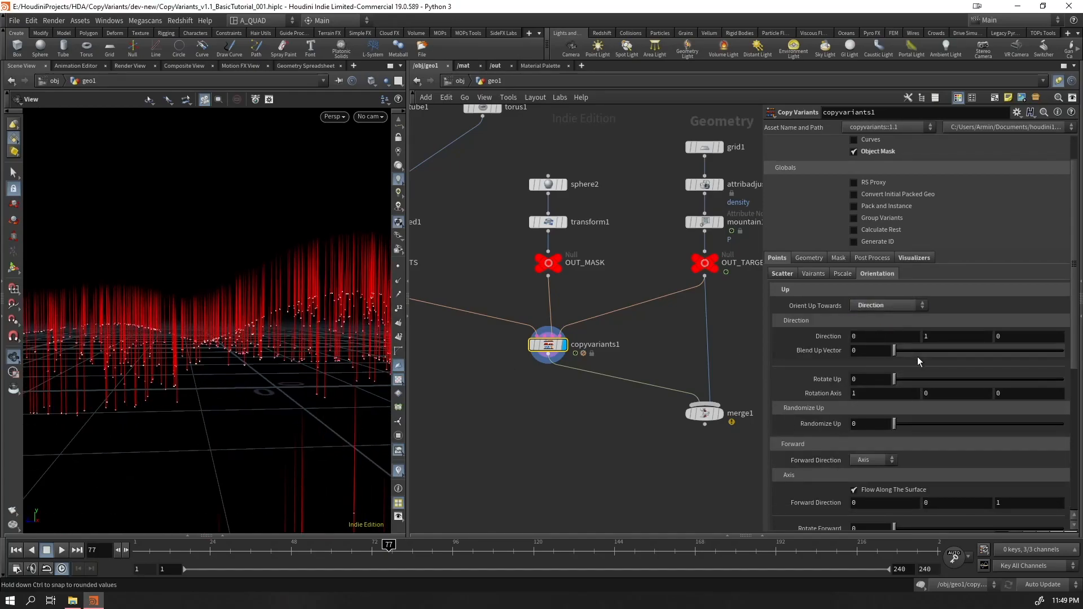
Try adjusting Blend Up Vector, restore it, and keep Direction as the Orient Up Towards option
{"action": "type", "text": "1"}
{"action": "key", "text": "Return"}
{"action": "key", "text": "ctrl+z"}
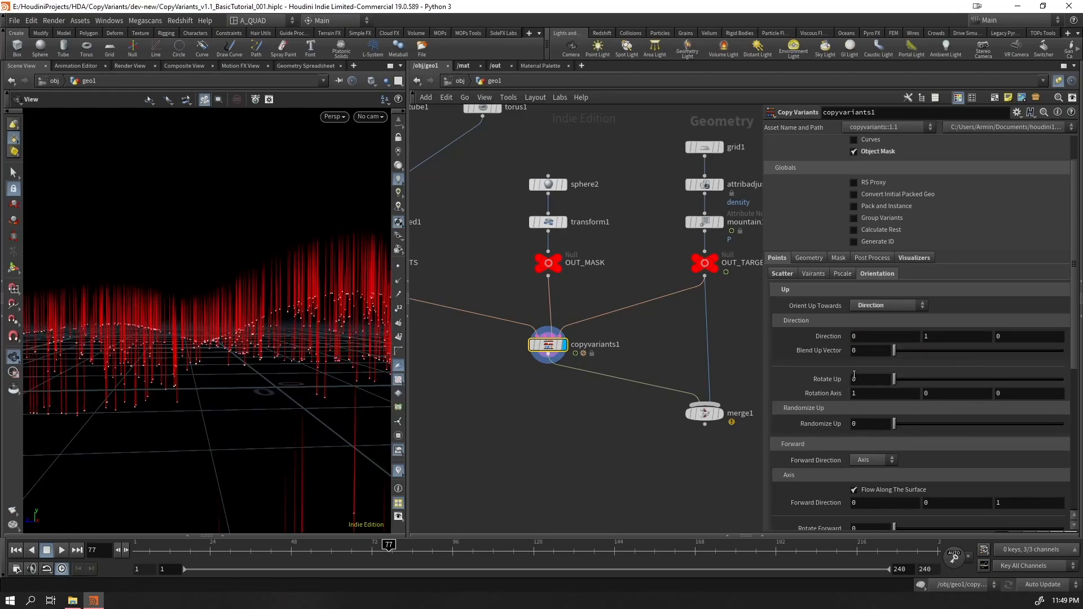
{"action": "mouse_move", "coordinate": [265, 350]}
{"action": "left_mouse_down"}
{"action": "mouse_move", "coordinate": [350, 351]}
{"action": "mouse_move", "coordinate": [230, 354]}
{"action": "mouse_move", "coordinate": [261, 345]}
{"action": "mouse_move", "coordinate": [282, 356]}
{"action": "left_mouse_up"}
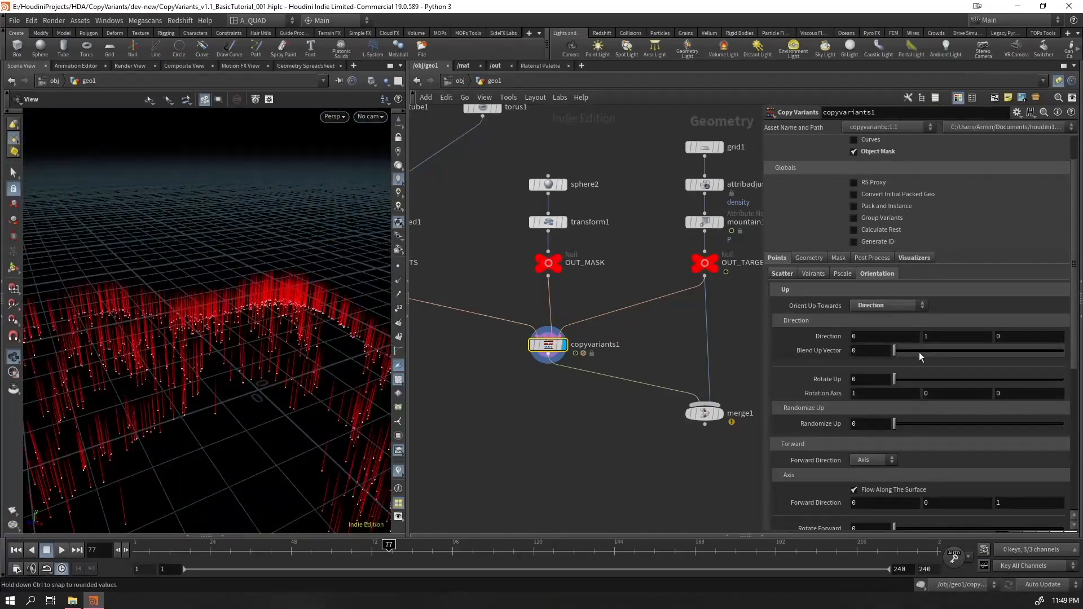
{"action": "left_click_drag", "start_coordinate": [901, 355], "coordinate": [885, 384]}
{"action": "left_click", "coordinate": [871, 305]}
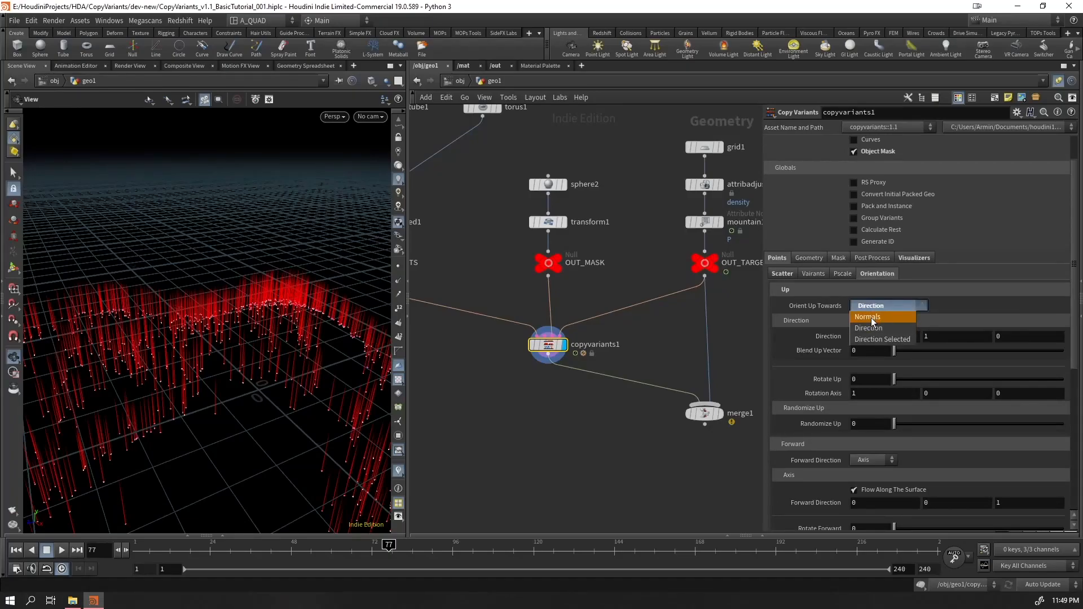
{"action": "left_click", "coordinate": [865, 329]}
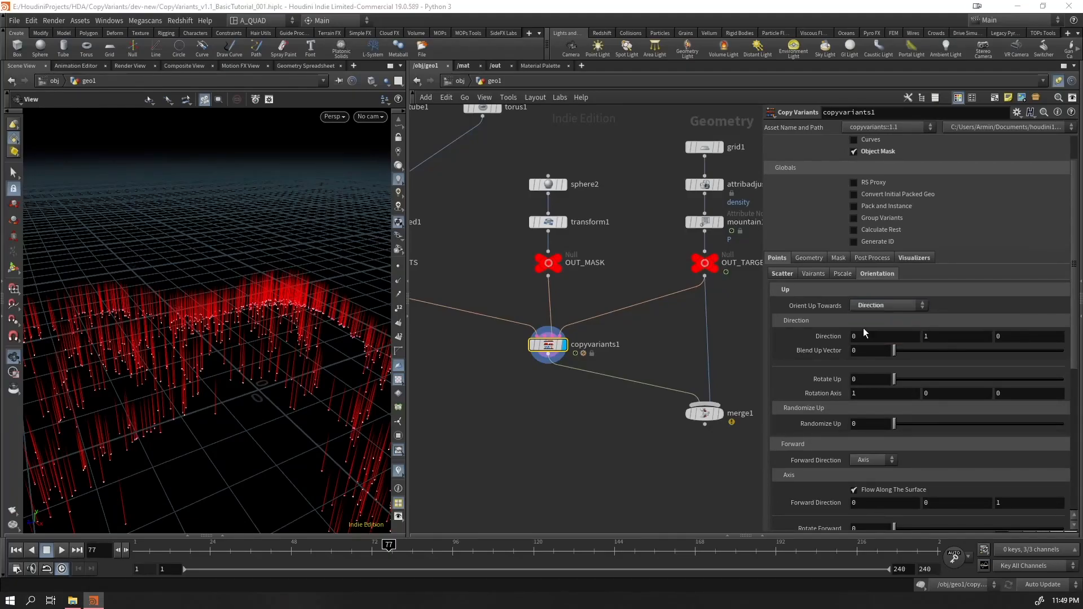
Go to the Forward orientation settings and show only the N vectors, hiding the up vectors
{"action": "scroll", "coordinate": [848, 421], "scroll_direction": "down", "scroll_amount": 5}
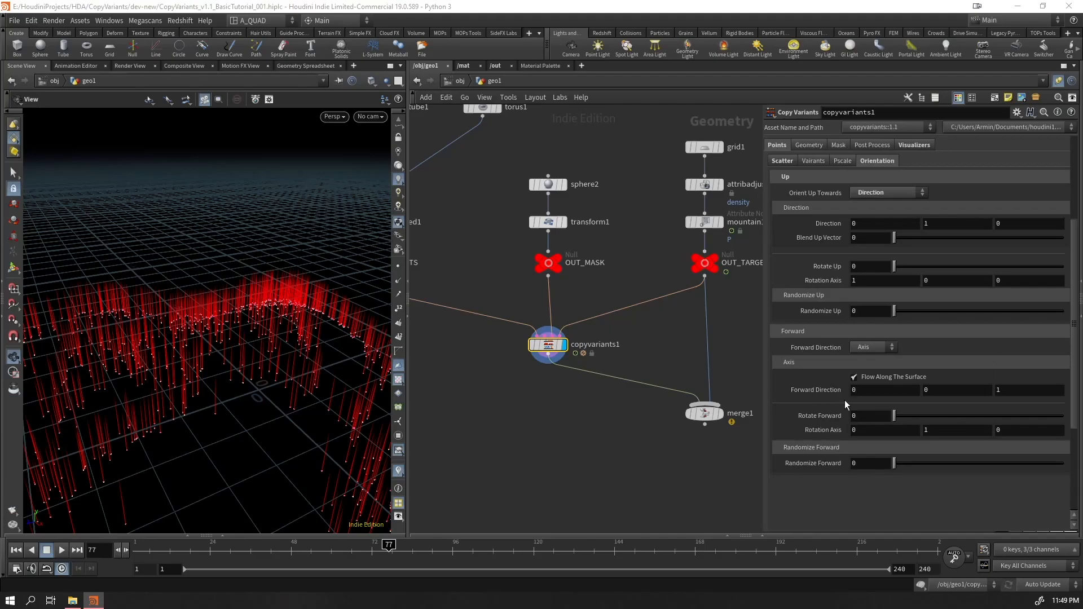
{"action": "left_click", "coordinate": [399, 472]}
{"action": "left_click", "coordinate": [402, 445]}
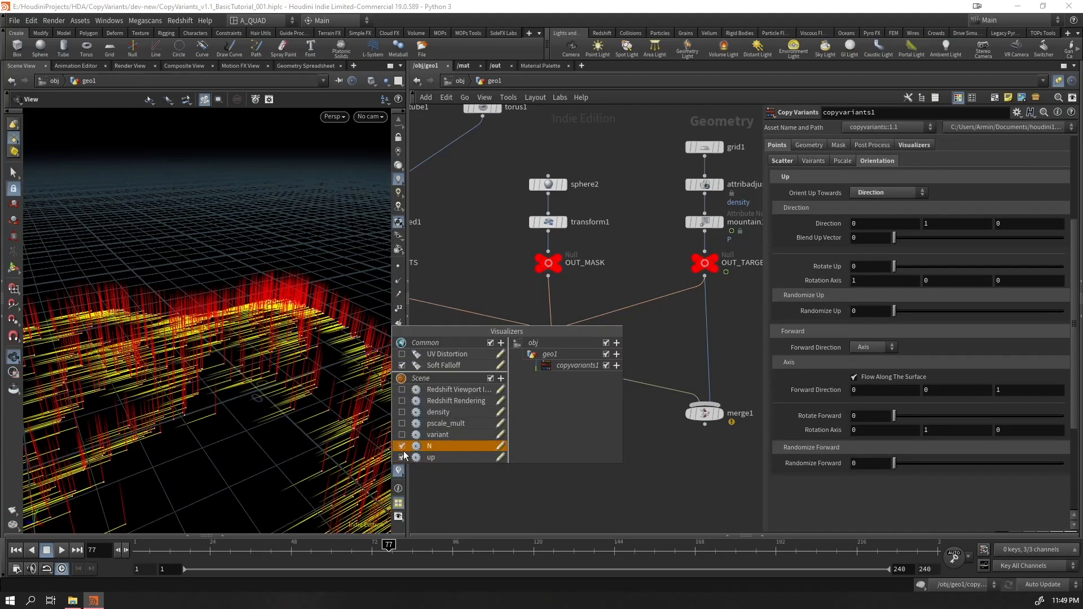
{"action": "left_click", "coordinate": [402, 457]}
Examine from several angles how the N vectors of the copyvariants1 points run along the terrain
{"action": "left_click_drag", "start_coordinate": [252, 453], "coordinate": [386, 411]}
{"action": "right_click_drag", "start_coordinate": [386, 412], "coordinate": [161, 426]}
{"action": "left_click_drag", "start_coordinate": [252, 400], "coordinate": [186, 382]}
{"action": "right_click_drag", "start_coordinate": [127, 329], "coordinate": [280, 271]}
{"action": "left_click_drag", "start_coordinate": [280, 271], "coordinate": [198, 304]}
{"action": "right_click_drag", "start_coordinate": [149, 308], "coordinate": [77, 318]}
{"action": "middle_click_drag", "start_coordinate": [78, 318], "coordinate": [62, 314]}
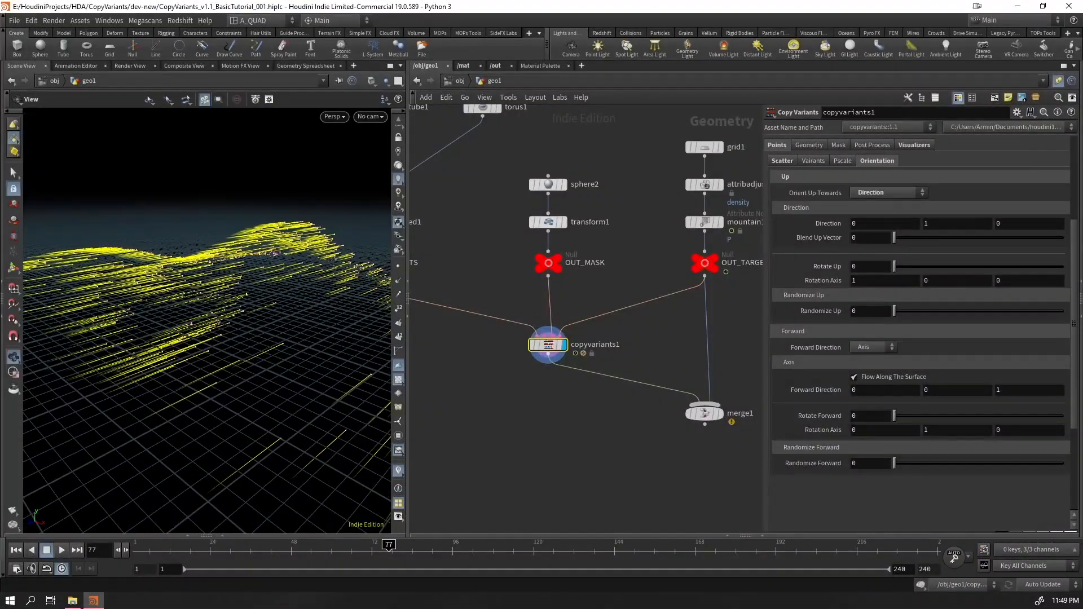
{"action": "key", "text": "Return"}
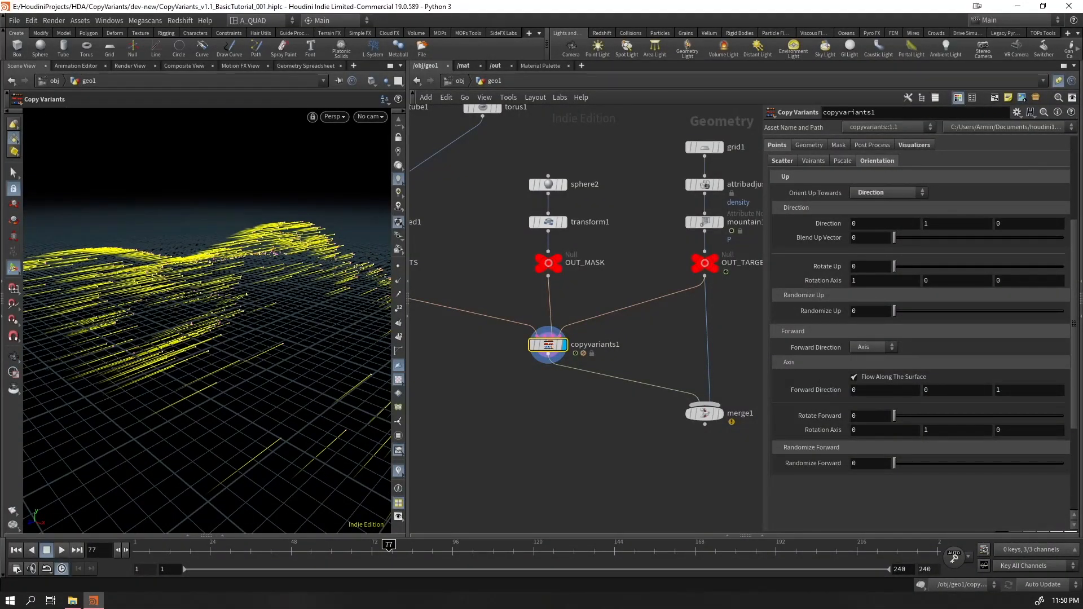
{"action": "left_click_drag", "start_coordinate": [198, 285], "coordinate": [251, 280]}
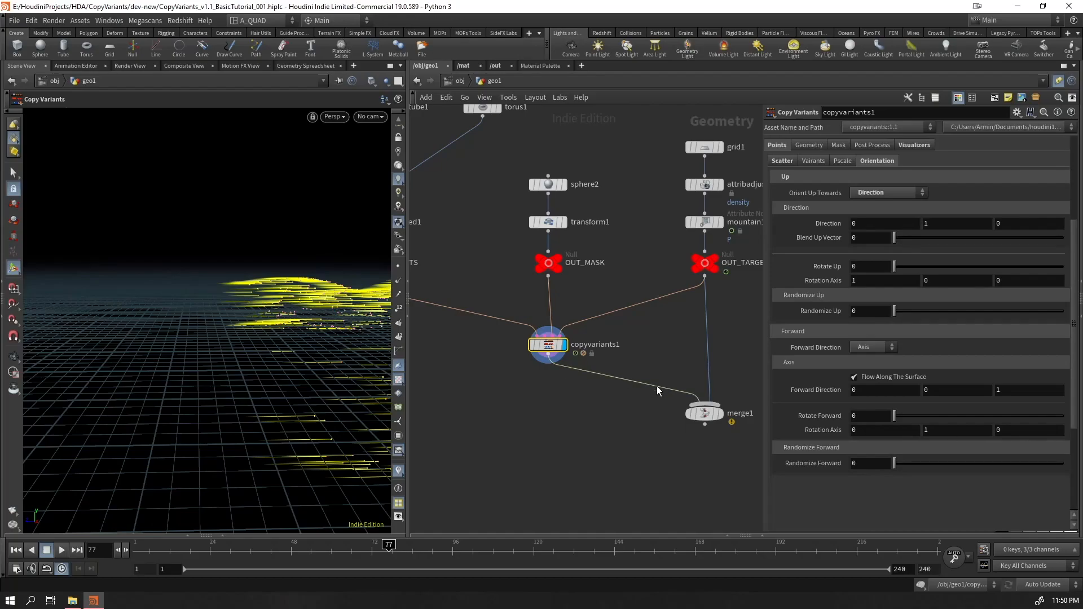
Add a Box node in the empty area below the OUT_VARIANTS branch
{"action": "middle_click_drag", "start_coordinate": [587, 432], "coordinate": [672, 370]}
{"action": "scroll", "coordinate": [609, 398], "scroll_direction": "down", "scroll_amount": 2}
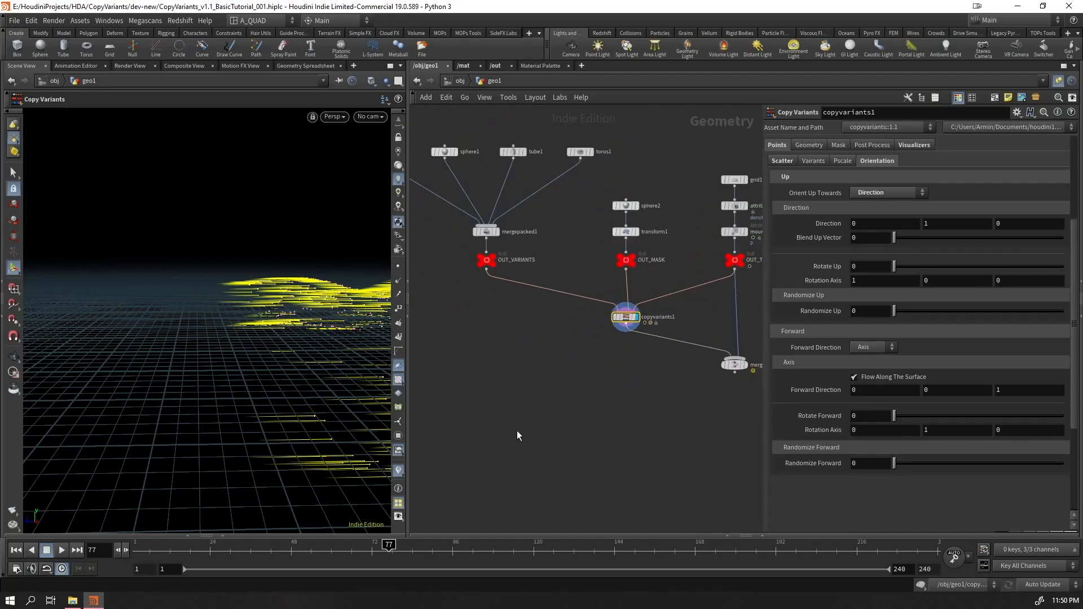
{"action": "key", "text": "Tab"}
{"action": "type", "text": "box"}
{"action": "key", "text": "Return"}
{"action": "left_click", "coordinate": [509, 430]}
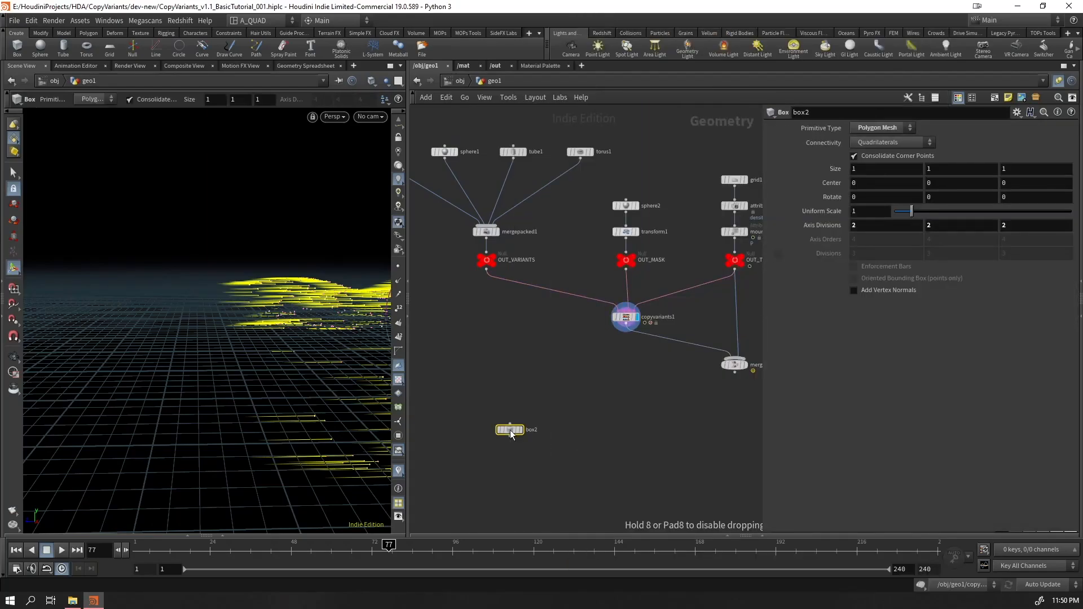
Wire box2 and OUT_TARGET into a new Copy to Points node, and display it with the N vectors hidden
{"action": "left_click", "coordinate": [734, 271]}
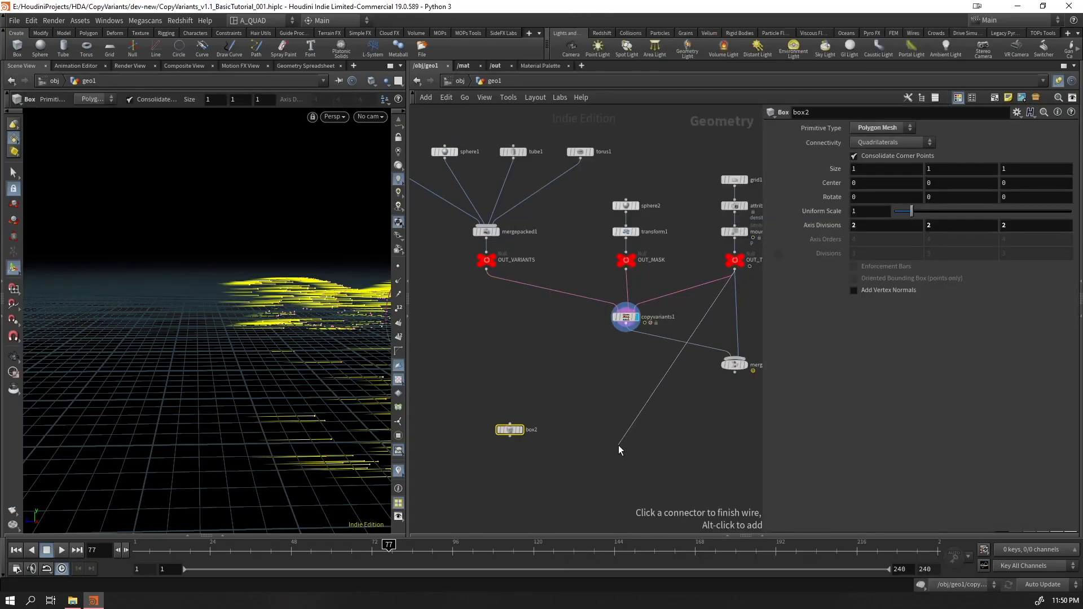
{"action": "left_click", "coordinate": [596, 484]}
{"action": "type", "text": "ctp"}
{"action": "key", "text": "Return"}
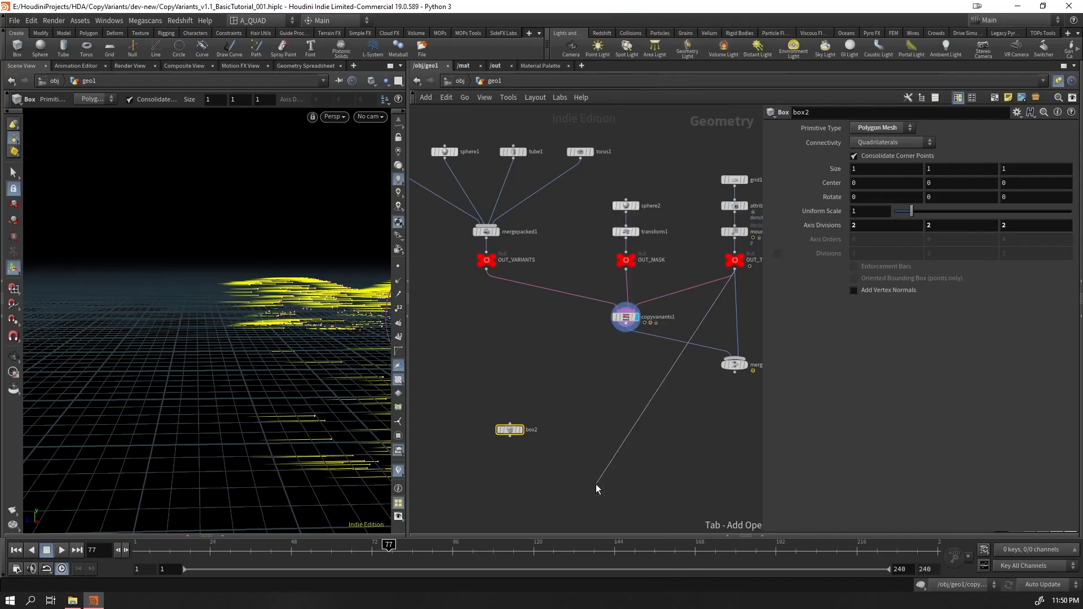
{"action": "left_click_drag", "start_coordinate": [598, 469], "coordinate": [511, 437]}
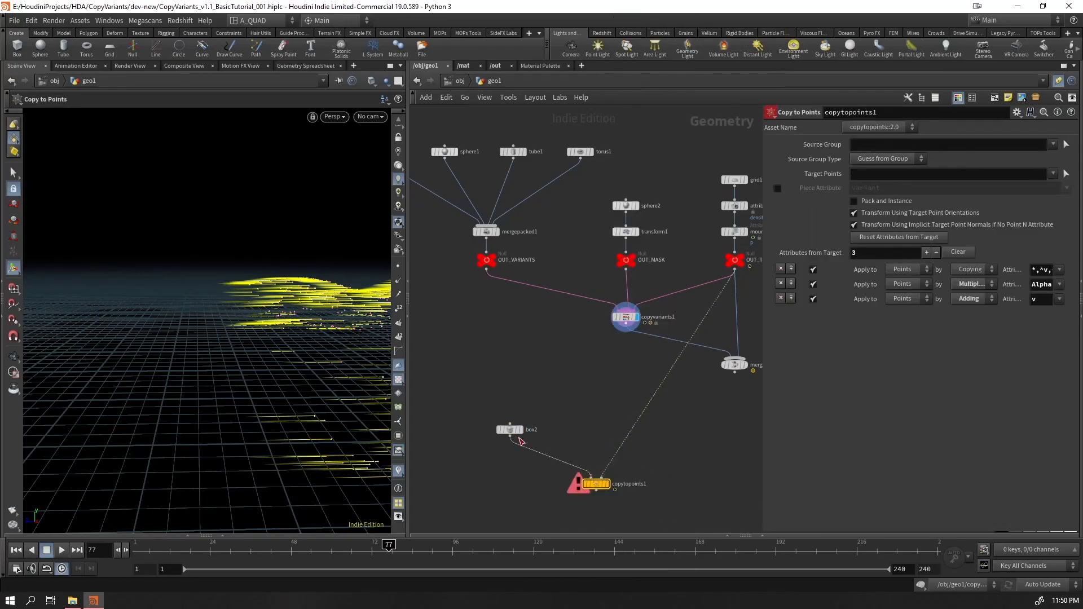
{"action": "left_click", "coordinate": [608, 484]}
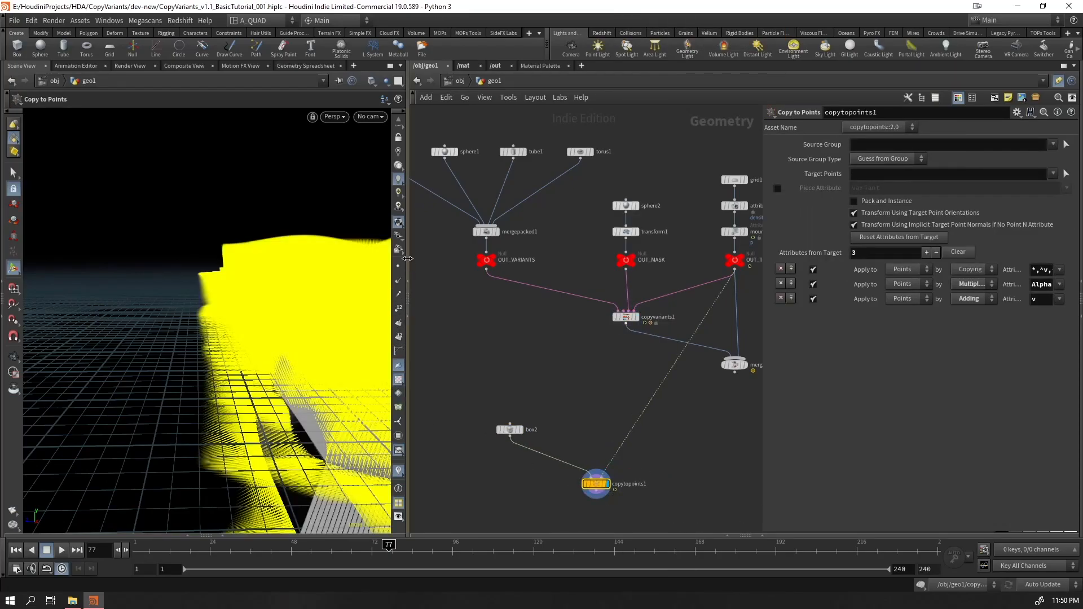
{"action": "left_click", "coordinate": [402, 471]}
{"action": "left_click", "coordinate": [403, 450]}
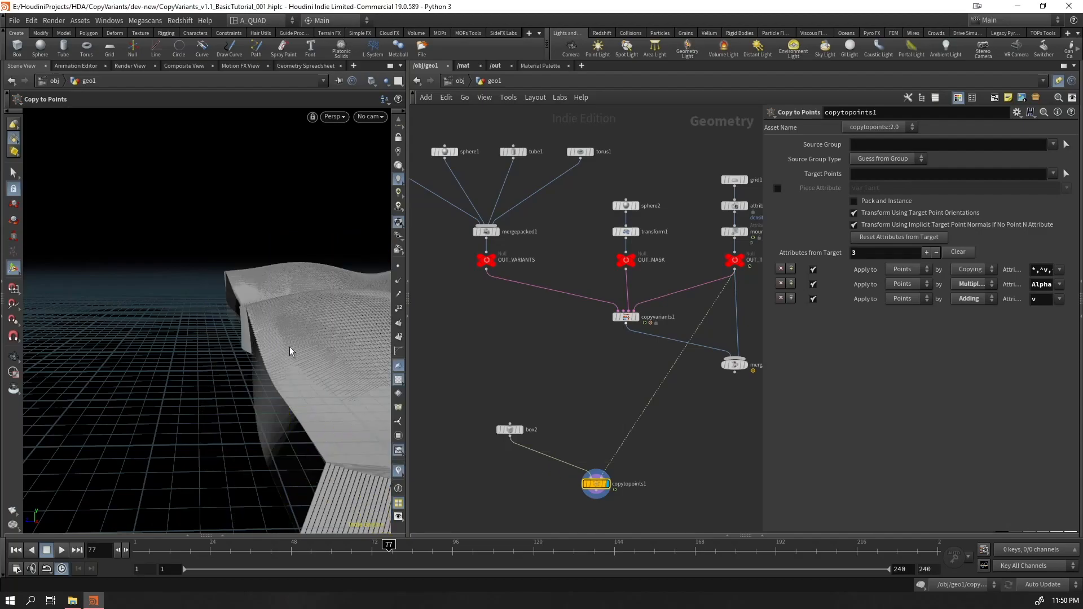
Insert a Scatter node between the OUT_TARGET null and copytopoints1
{"action": "key", "text": "Tab"}
{"action": "type", "text": "scat"}
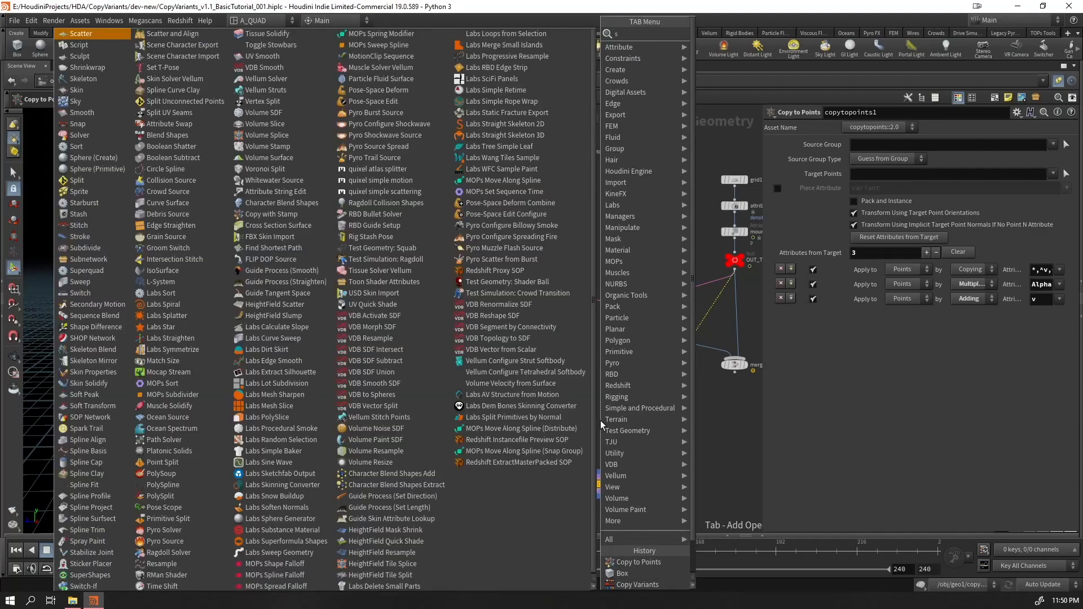
{"action": "key", "text": "Return"}
{"action": "left_click_drag", "start_coordinate": [734, 289], "coordinate": [613, 451]}
Insert a Normal node between OUT_TARGET and scatter1, and move box2 closer to copytopoints1
{"action": "key", "text": "Tab"}
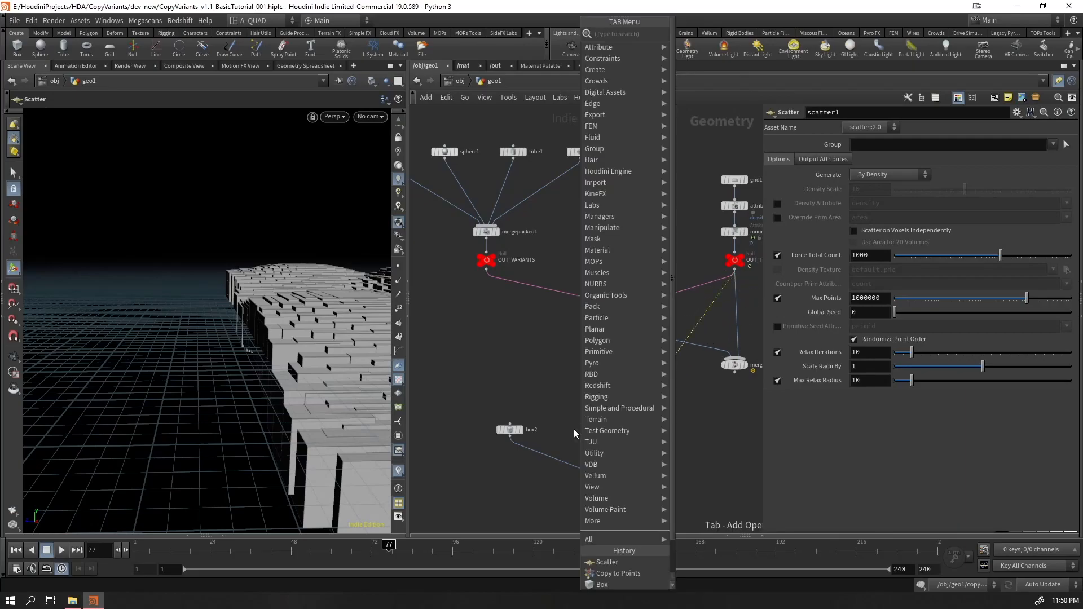
{"action": "type", "text": "normal"}
{"action": "key", "text": "Return"}
{"action": "left_click_drag", "start_coordinate": [734, 289], "coordinate": [617, 428]}
{"action": "left_click", "coordinate": [509, 429]}
{"action": "left_click_drag", "start_coordinate": [510, 430], "coordinate": [525, 451]}
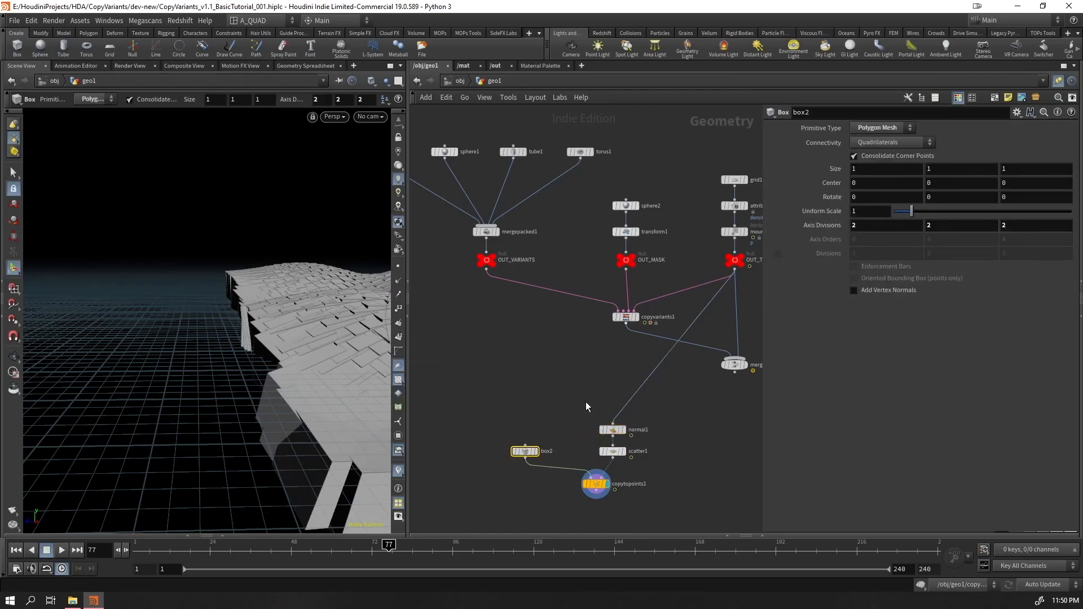
Set scatter1's Force Total Count to 100 and save the scene
{"action": "left_click", "coordinate": [612, 451]}
{"action": "double_click", "coordinate": [870, 255]}
{"action": "type", "text": "1"}
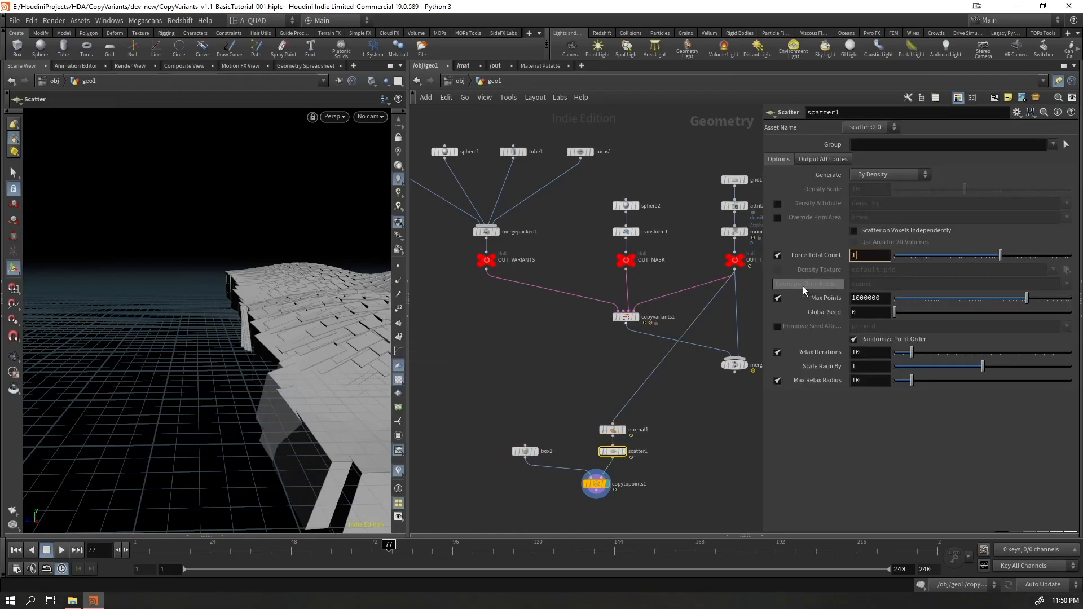
{"action": "type", "text": "00"}
{"action": "key", "text": "Return"}
{"action": "key", "text": "ctrl+s"}
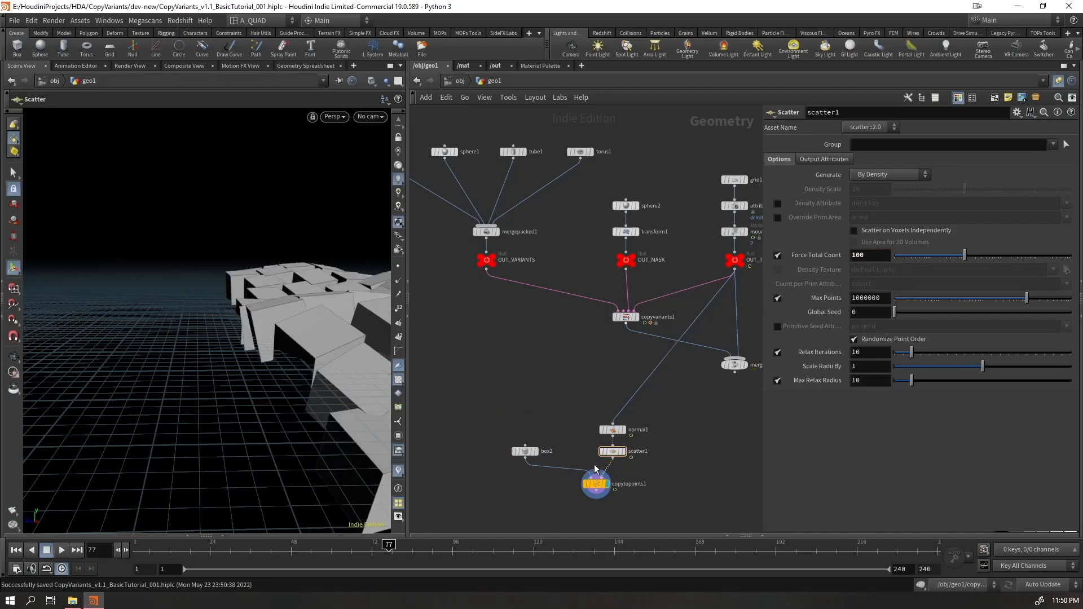
Insert an Attribute Adjust Float node after scatter1 that gives pscale a constant value of 0.26
{"action": "key", "text": "Tab"}
{"action": "type", "text": "afloa"}
{"action": "key", "text": "Return"}
{"action": "left_click_drag", "start_coordinate": [894, 309], "coordinate": [899, 309]}
{"action": "key", "text": "Escape"}
{"action": "left_click_drag", "start_coordinate": [315, 349], "coordinate": [406, 367]}
{"action": "key", "text": "Up"}
{"action": "scroll", "coordinate": [410, 375], "scroll_direction": "up", "scroll_amount": 2}
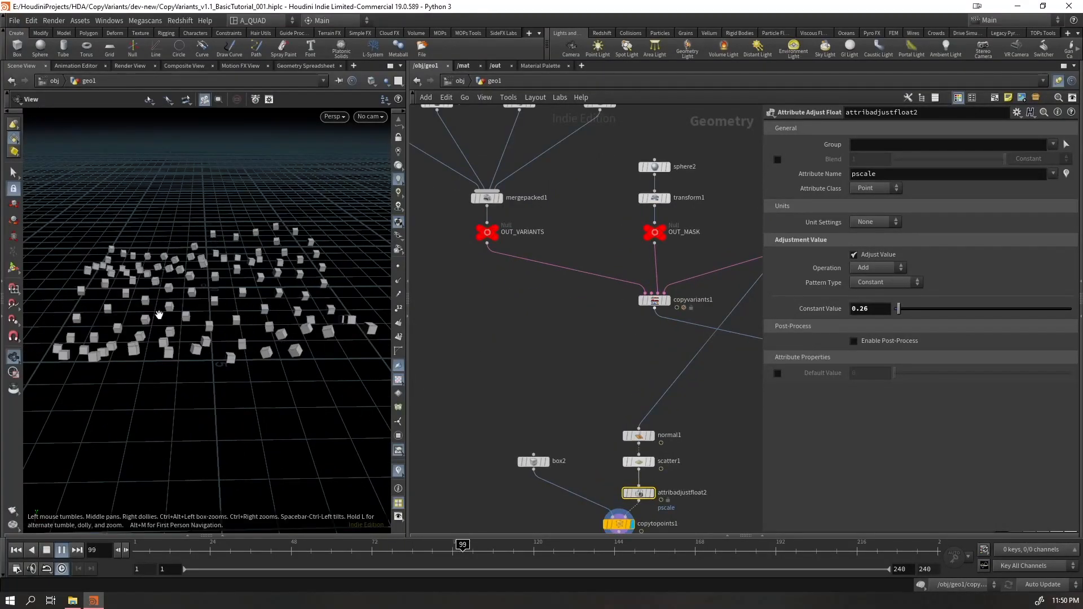
Return to frame 1, tidy the copytopoints1 placement, and stretch box2 to a Y size of 9.8
{"action": "middle_click_drag", "start_coordinate": [510, 377], "coordinate": [485, 244]}
{"action": "key", "text": "ctrl+Up"}
{"action": "scroll", "coordinate": [538, 406], "scroll_direction": "up", "scroll_amount": 3}
{"action": "left_click_drag", "start_coordinate": [609, 403], "coordinate": [547, 432]}
{"action": "left_click", "coordinate": [461, 292]}
{"action": "middle_click_drag", "start_coordinate": [937, 175], "coordinate": [1010, 169]}
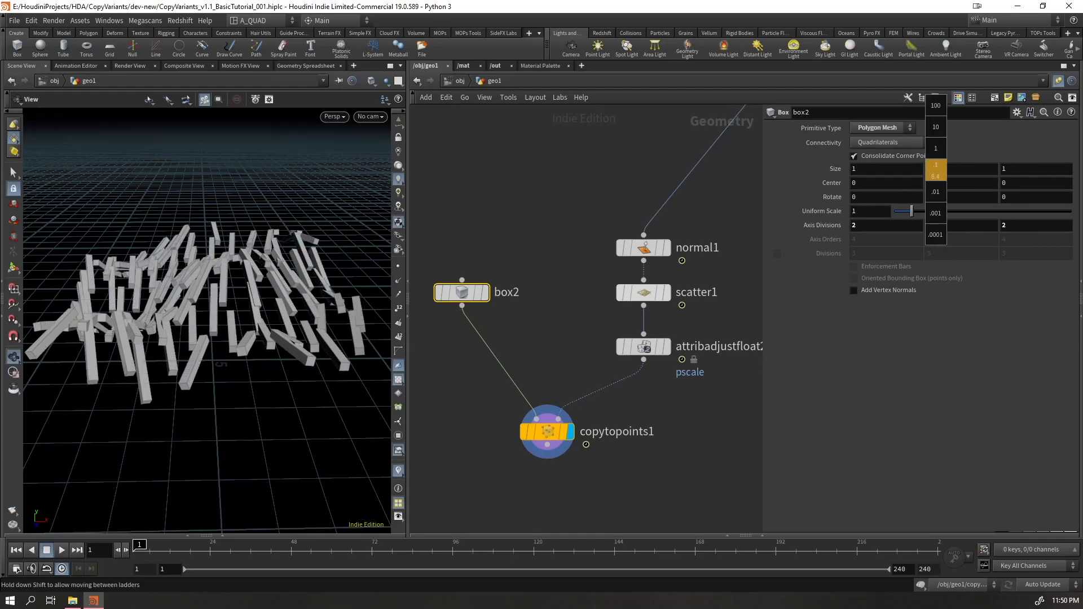
Display box2 alone and copytopoints1 again to compare the box's axis with the orientation of its copies
{"action": "left_click", "coordinate": [483, 291]}
{"action": "left_click_drag", "start_coordinate": [238, 275], "coordinate": [189, 270]}
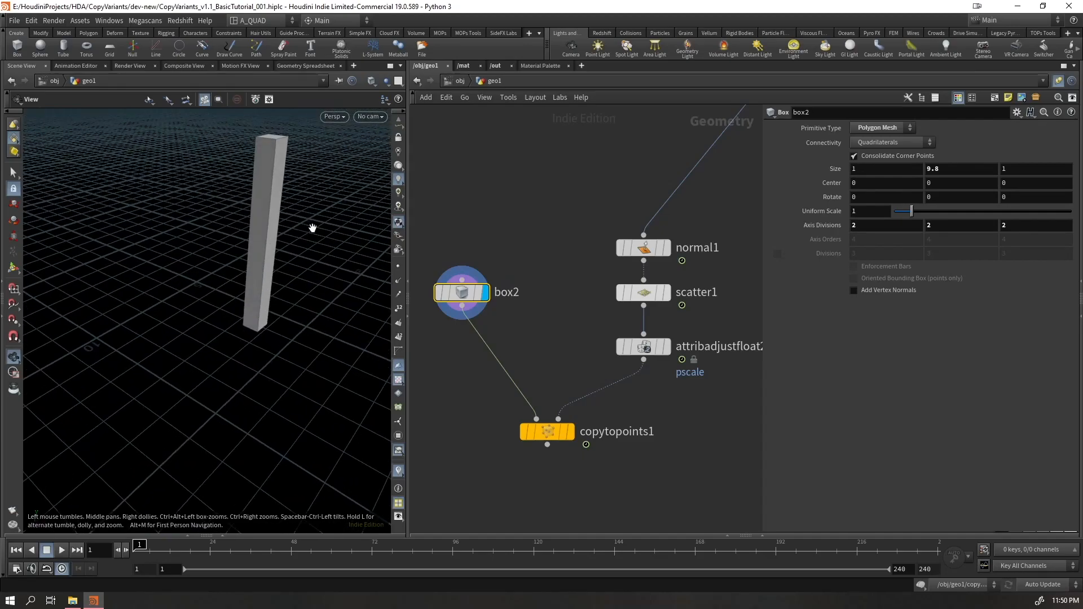
{"action": "left_click", "coordinate": [571, 432]}
{"action": "left_click_drag", "start_coordinate": [191, 141], "coordinate": [237, 249]}
{"action": "mouse_move", "coordinate": [337, 334]}
{"action": "left_mouse_down"}
{"action": "mouse_move", "coordinate": [330, 304]}
{"action": "mouse_move", "coordinate": [338, 333]}
{"action": "left_mouse_up"}
{"action": "left_click_drag", "start_coordinate": [254, 327], "coordinate": [361, 333]}
Try a Transform node after box2 with an X rotation of 90, check the copies, and delete the node
{"action": "key", "text": "Tab"}
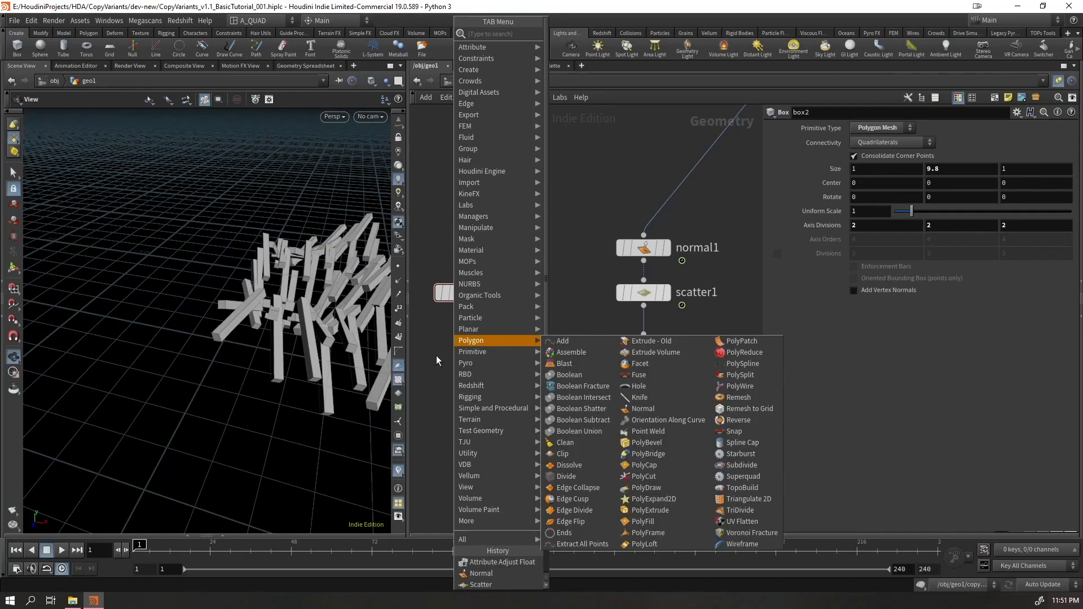
{"action": "type", "text": "transform"}
{"action": "key", "text": "Return"}
{"action": "left_click", "coordinate": [436, 359]}
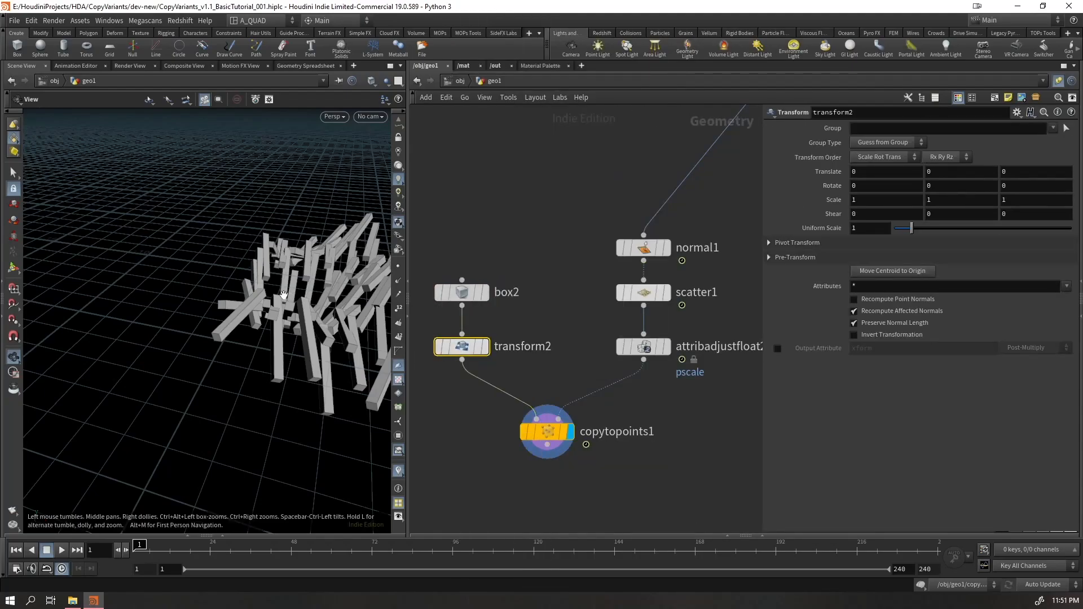
{"action": "left_click", "coordinate": [483, 347]}
{"action": "key", "text": "Return"}
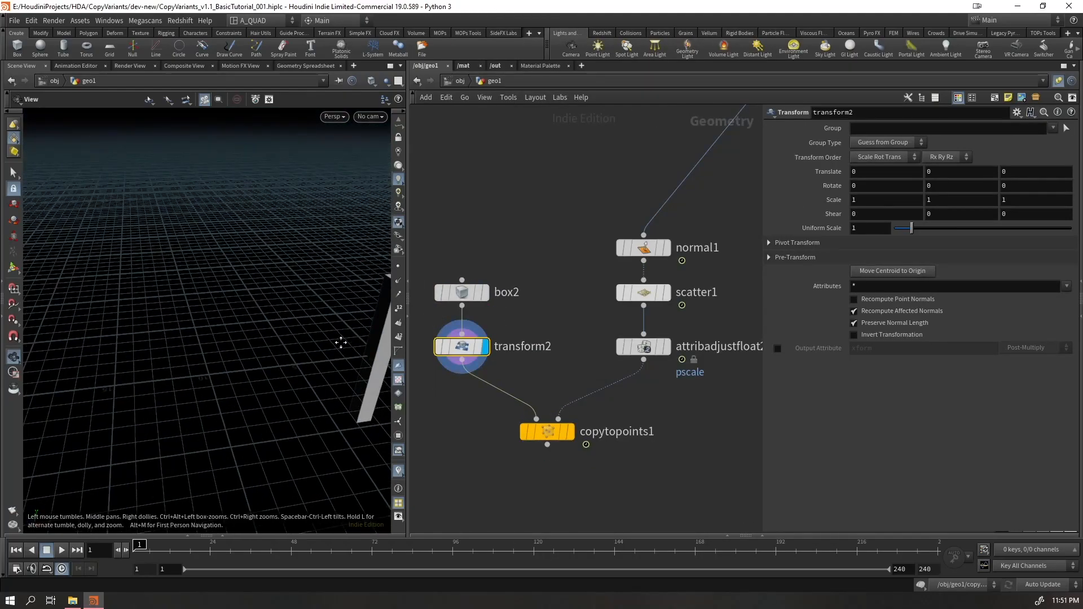
{"action": "left_click_drag", "start_coordinate": [264, 284], "coordinate": [192, 389]}
{"action": "key", "text": "Escape"}
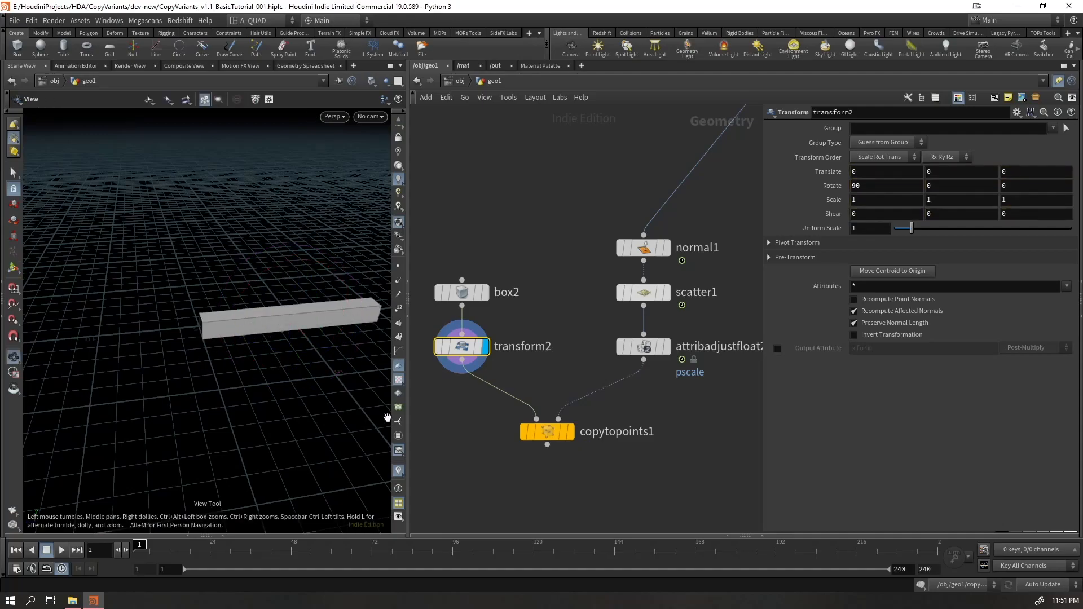
{"action": "left_click", "coordinate": [570, 433]}
{"action": "left_click_drag", "start_coordinate": [437, 418], "coordinate": [484, 329]}
{"action": "key", "text": "Delete"}
Space out scatter1 and attribadjustfloat2, and insert an Attribute Wrangle node between attribadjustfloat2 and copytopoints1
{"action": "left_click_drag", "start_coordinate": [686, 399], "coordinate": [608, 370]}
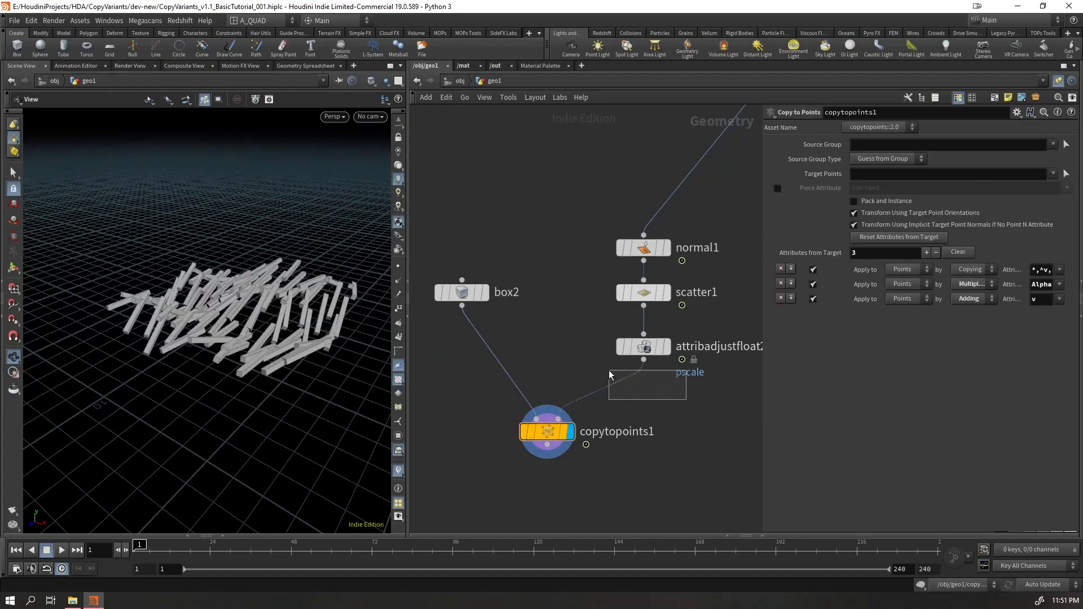
{"action": "key", "text": "Tab"}
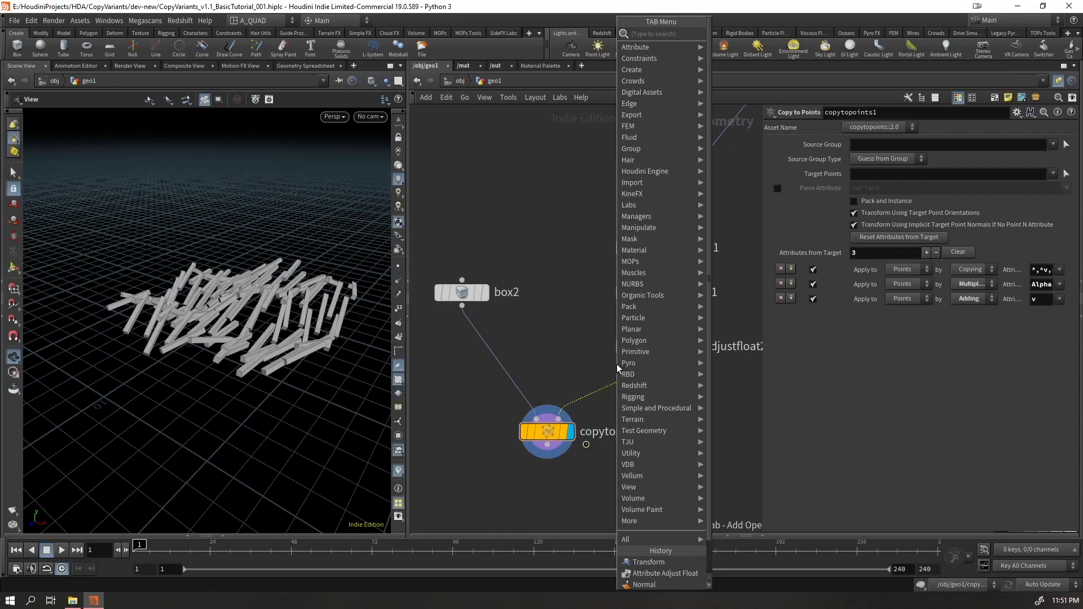
{"action": "key", "text": "Escape"}
{"action": "left_click_drag", "start_coordinate": [578, 278], "coordinate": [702, 316]}
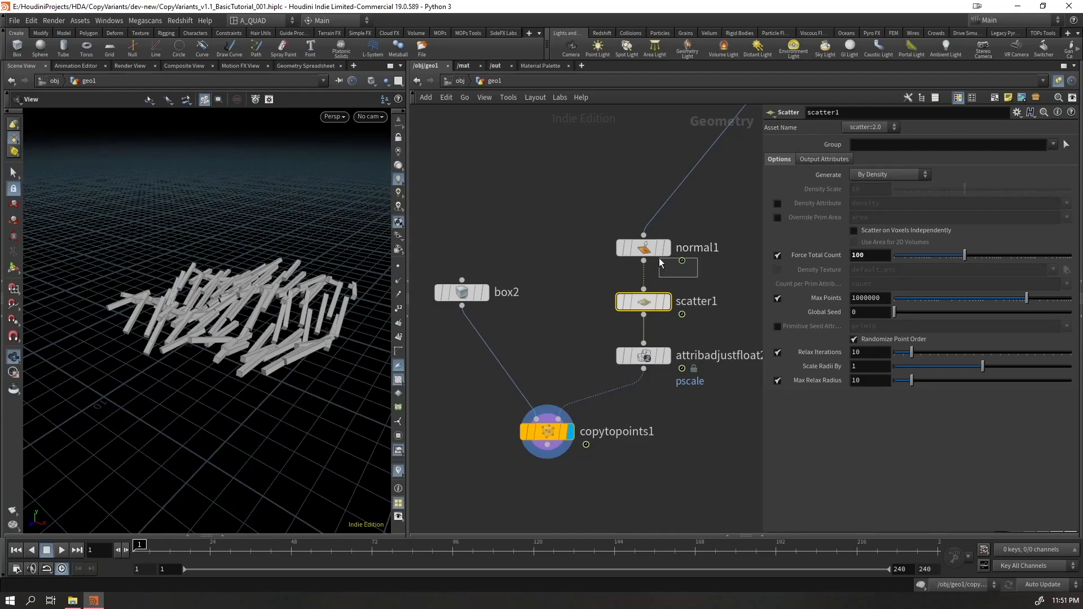
{"action": "left_click_drag", "start_coordinate": [661, 264], "coordinate": [649, 251]}
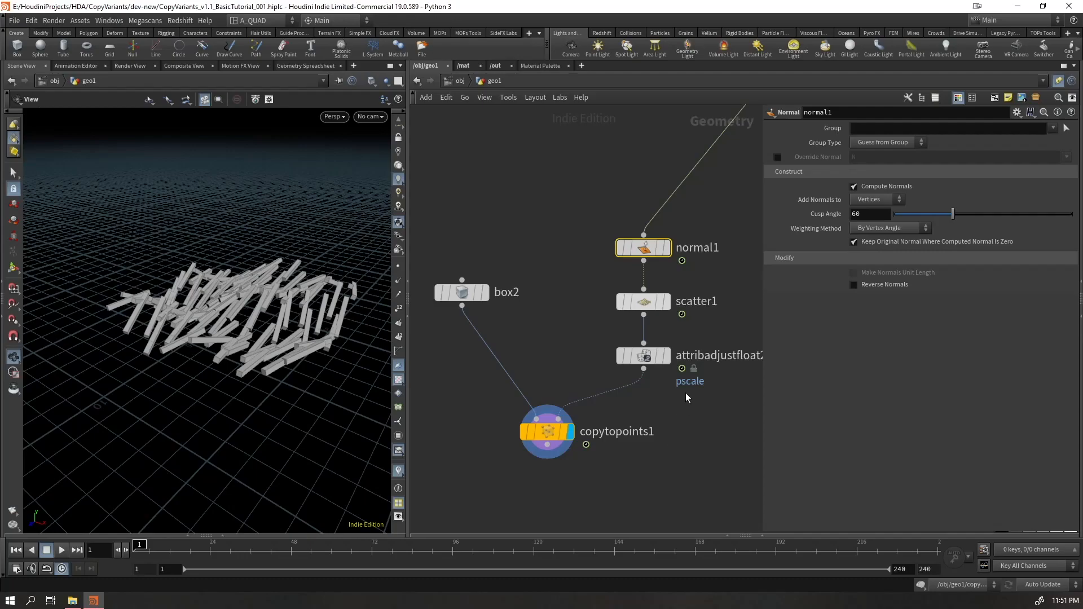
{"action": "left_click_drag", "start_coordinate": [587, 371], "coordinate": [591, 371]}
{"action": "key", "text": "Tab"}
{"action": "left_click", "coordinate": [594, 376]}
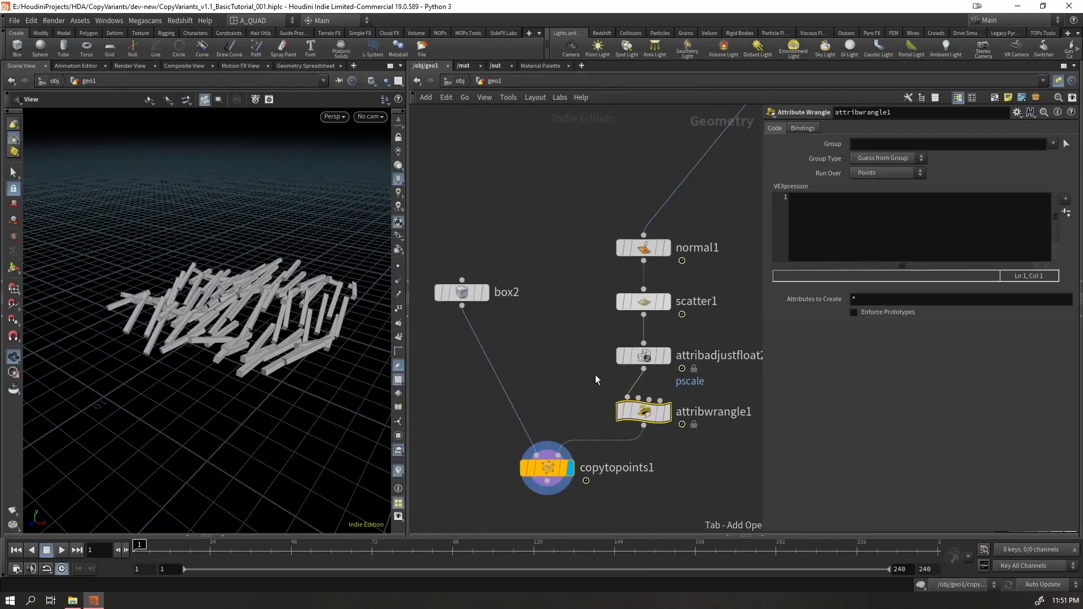
{"action": "left_click", "coordinate": [880, 217]}
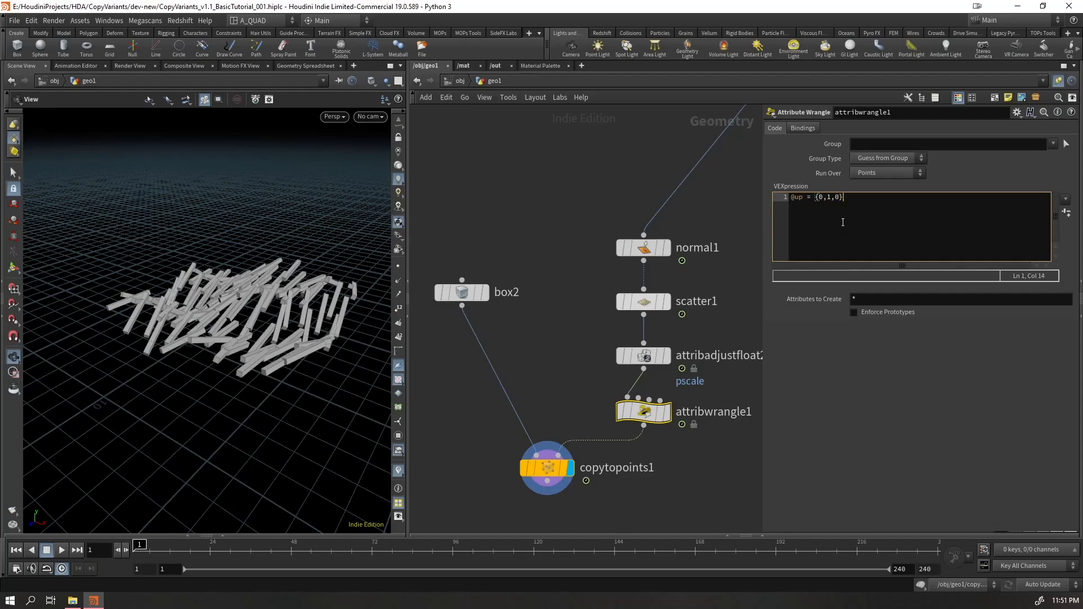
{"action": "type", "text": ";"}
{"action": "key", "text": "Return"}
{"action": "type", "text": "@N = {0,0,1};"}
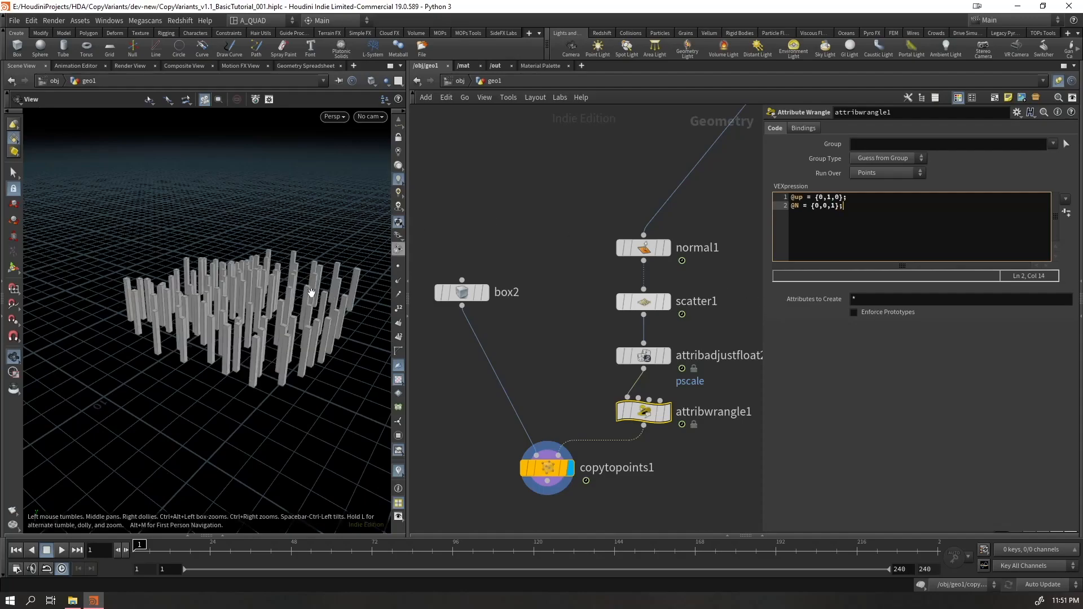
{"action": "left_click_drag", "start_coordinate": [314, 290], "coordinate": [272, 284]}
{"action": "left_click_drag", "start_coordinate": [847, 197], "coordinate": [810, 198]}
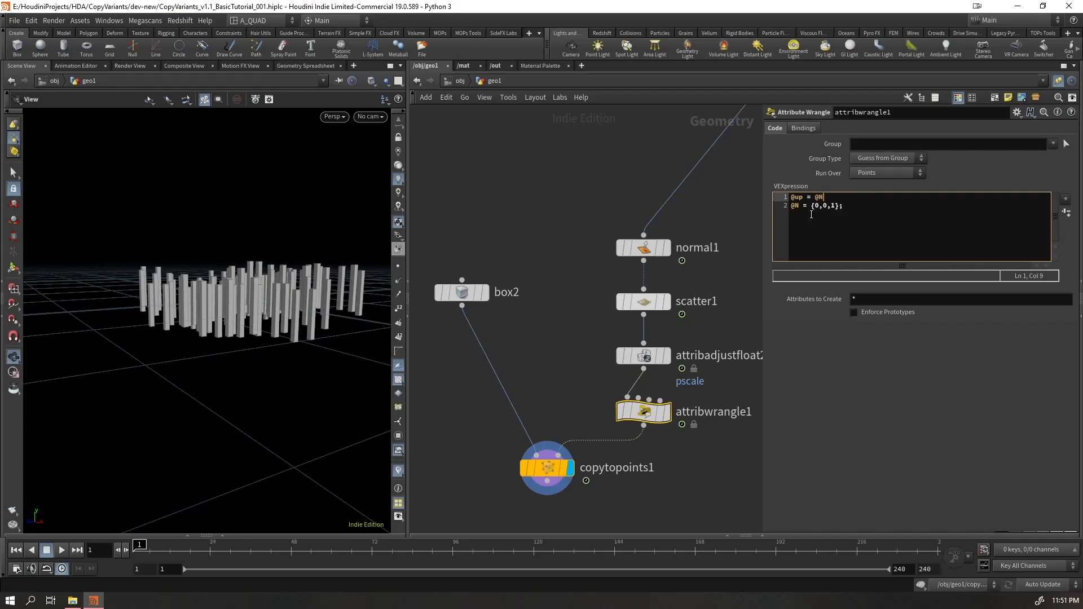
{"action": "key", "text": "ctrl+Return"}
{"action": "left_click_drag", "start_coordinate": [291, 292], "coordinate": [445, 369]}
Merge copytopoints1 with normal1, display the merge, play the animation to inspect the copies, and return to frame 1
{"action": "left_click_drag", "start_coordinate": [525, 489], "coordinate": [687, 407]}
{"action": "middle_click_drag", "start_coordinate": [677, 481], "coordinate": [612, 412]}
{"action": "scroll", "coordinate": [611, 411], "scroll_direction": "up", "scroll_amount": 1}
{"action": "left_click_drag", "start_coordinate": [436, 440], "coordinate": [491, 340]}
{"action": "left_click_drag", "start_coordinate": [501, 165], "coordinate": [566, 129], "text": "shift"}
{"action": "left_click_drag", "start_coordinate": [468, 398], "coordinate": [688, 458], "text": "alt"}
{"action": "left_click_drag", "start_coordinate": [288, 341], "coordinate": [240, 369]}
{"action": "right_click_drag", "start_coordinate": [240, 369], "coordinate": [278, 412]}
{"action": "key", "text": "Up"}
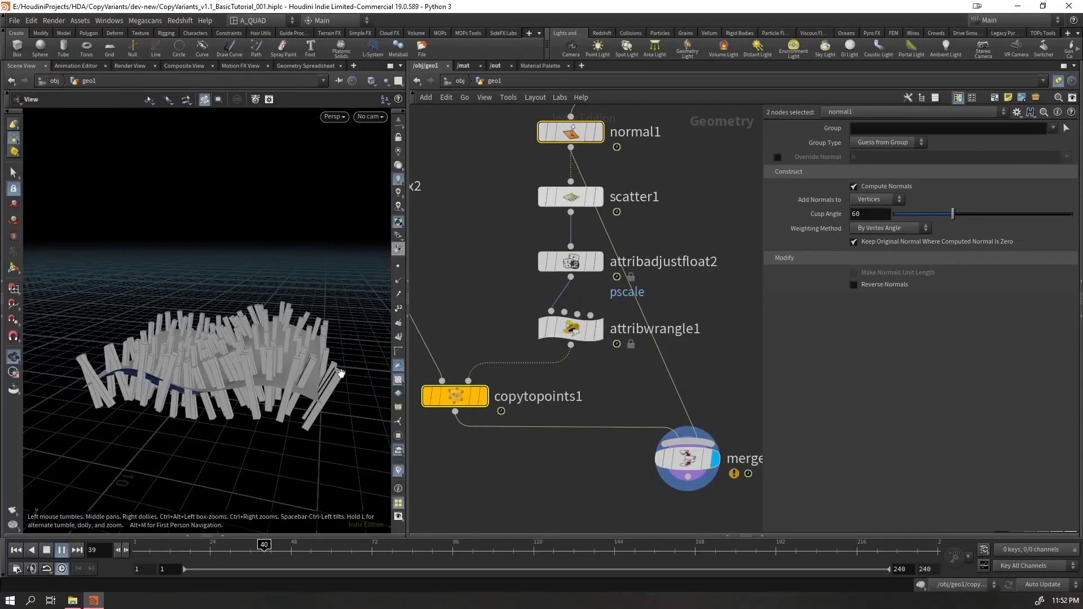
{"action": "key", "text": "ctrl+Up"}
Delete the Copy to Points comparison nodes below the Copy Variants network
{"action": "scroll", "coordinate": [585, 378], "scroll_direction": "down", "scroll_amount": 5}
{"action": "left_click_drag", "start_coordinate": [700, 265], "coordinate": [419, 493]}
{"action": "key", "text": "Delete"}
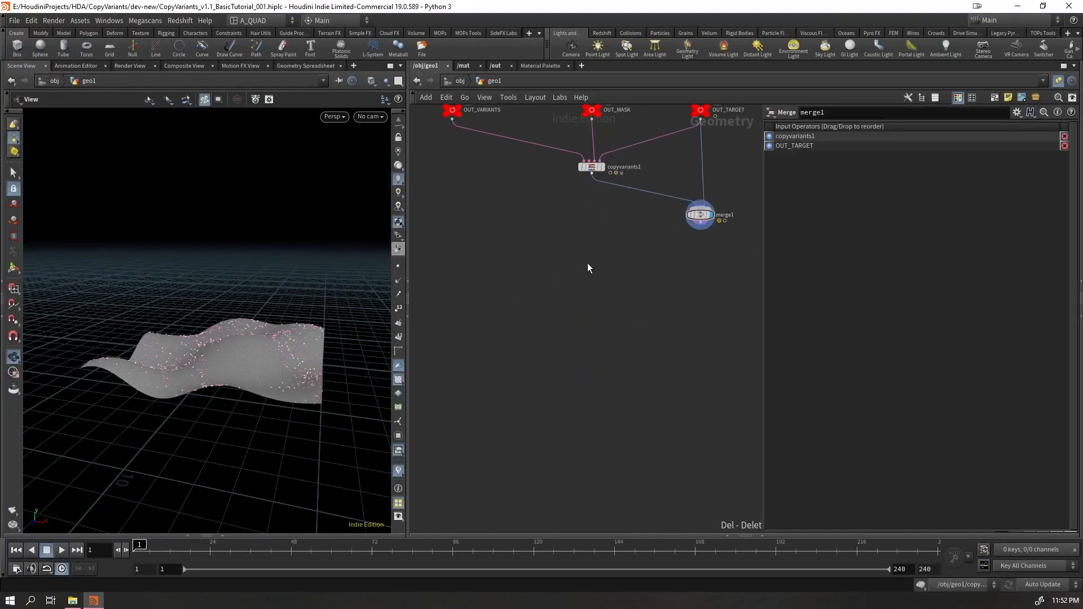
Open the visualizer settings of copyvariants1, enable the scene's up visualizer, and display copyvariants1 by itself
{"action": "middle_click_drag", "start_coordinate": [587, 263], "coordinate": [526, 387]}
{"action": "scroll", "coordinate": [490, 343], "scroll_direction": "up", "scroll_amount": 2}
{"action": "right_click_drag", "start_coordinate": [333, 361], "coordinate": [438, 259]}
{"action": "right_click_drag", "start_coordinate": [322, 378], "coordinate": [271, 417]}
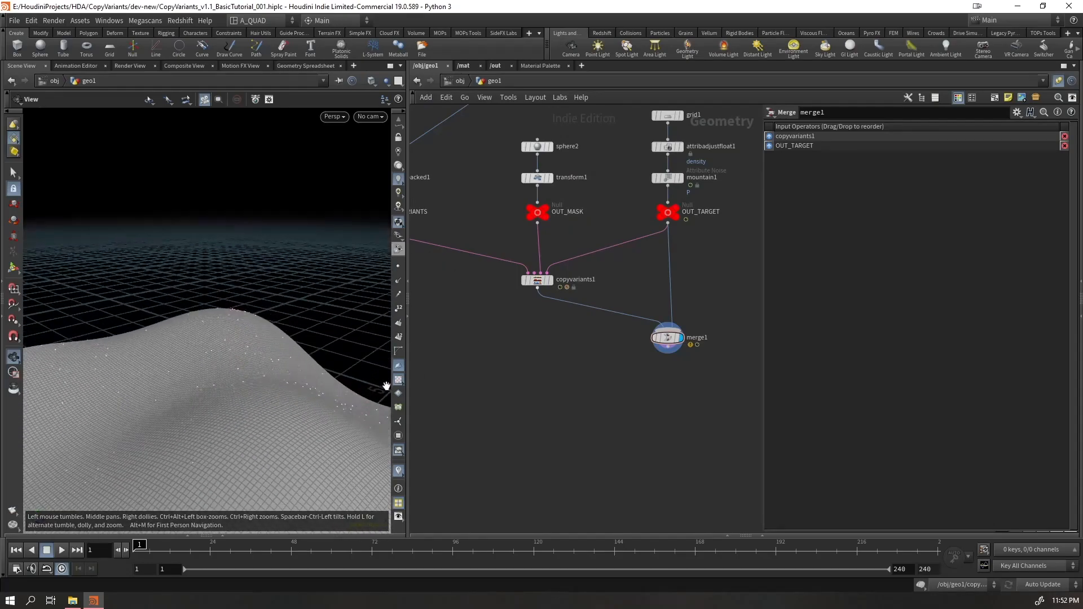
{"action": "left_click", "coordinate": [537, 281]}
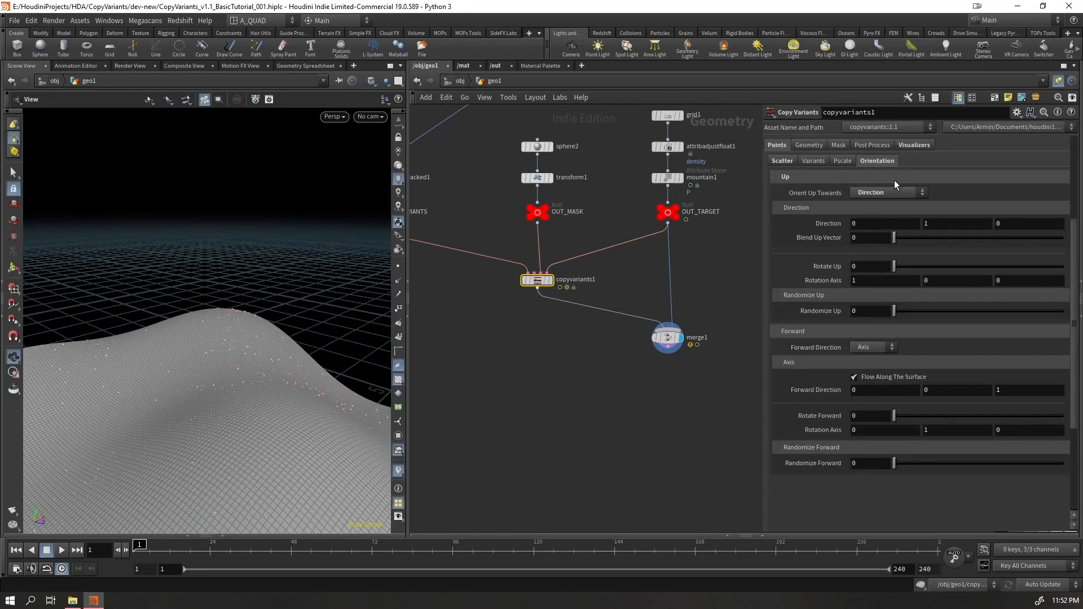
{"action": "left_click", "coordinate": [908, 147]}
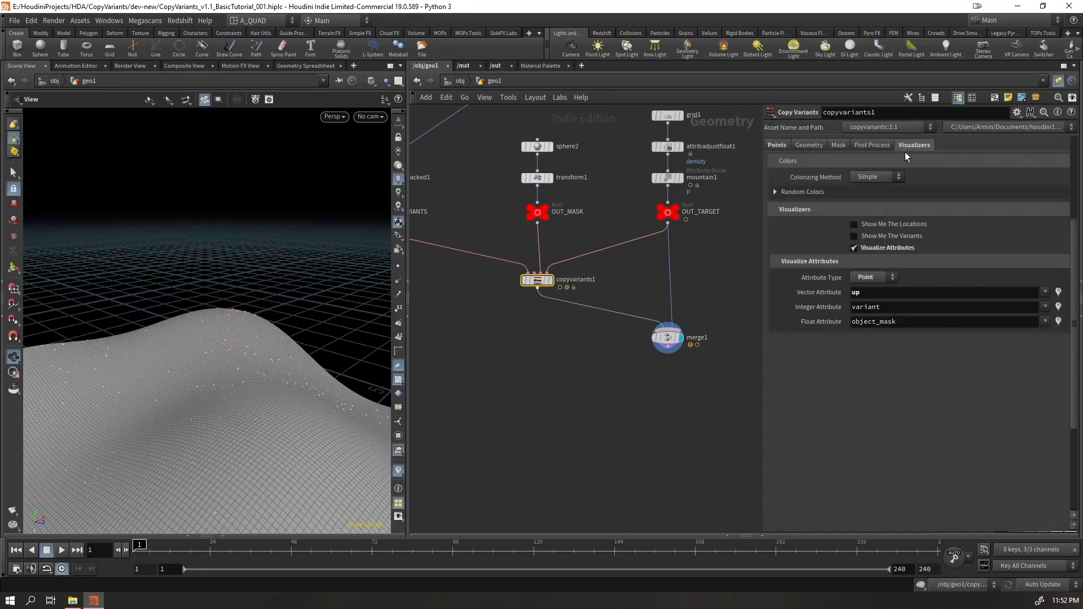
{"action": "left_click", "coordinate": [399, 474]}
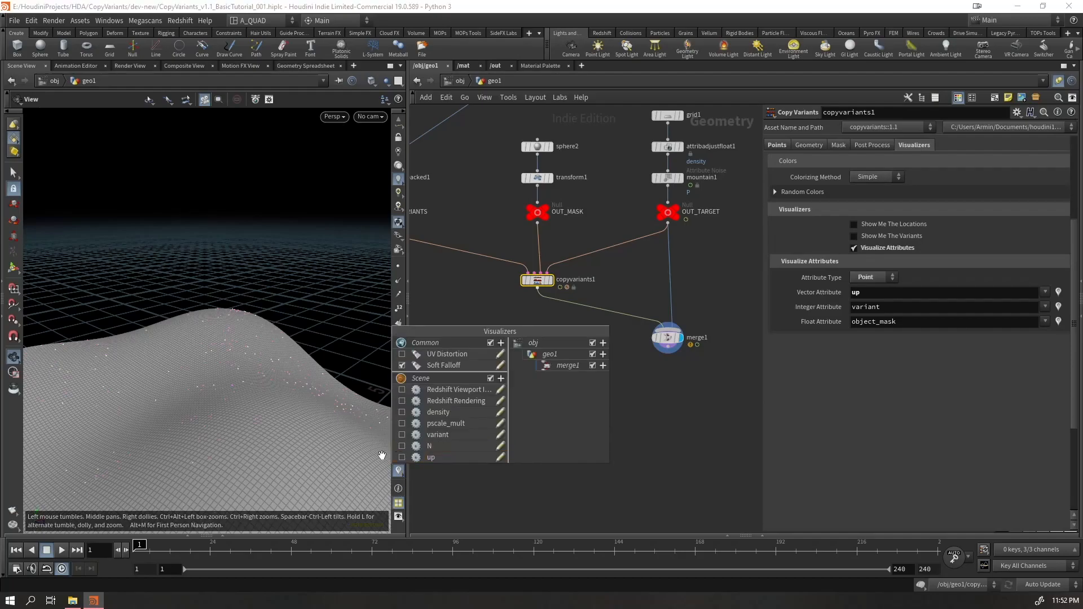
{"action": "left_click", "coordinate": [402, 457]}
{"action": "right_click_drag", "start_coordinate": [200, 422], "coordinate": [197, 410]}
{"action": "left_click", "coordinate": [551, 280]}
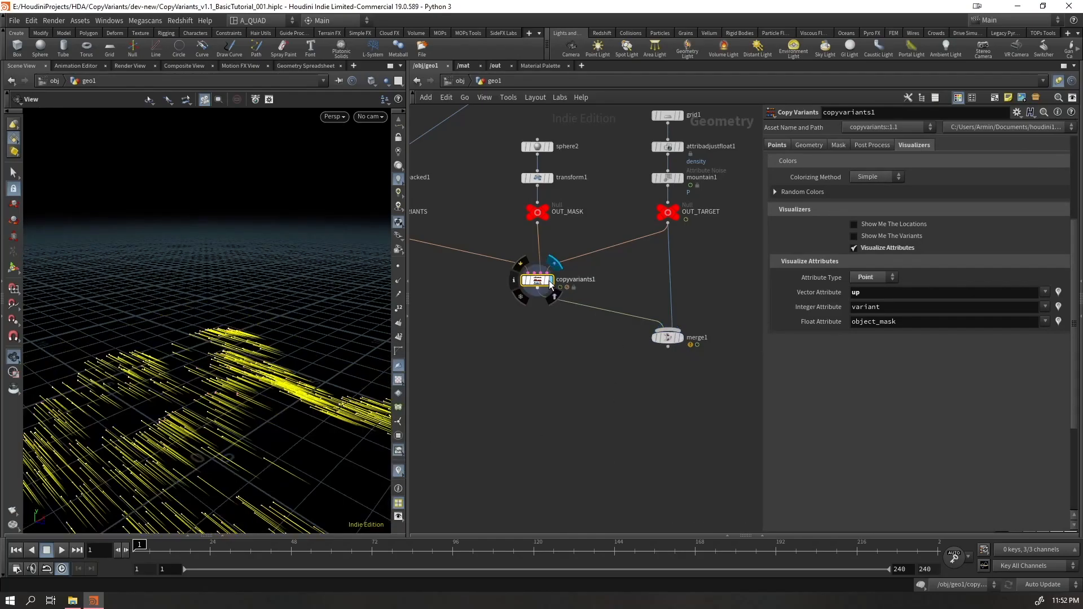
{"action": "left_click_drag", "start_coordinate": [283, 387], "coordinate": [257, 403]}
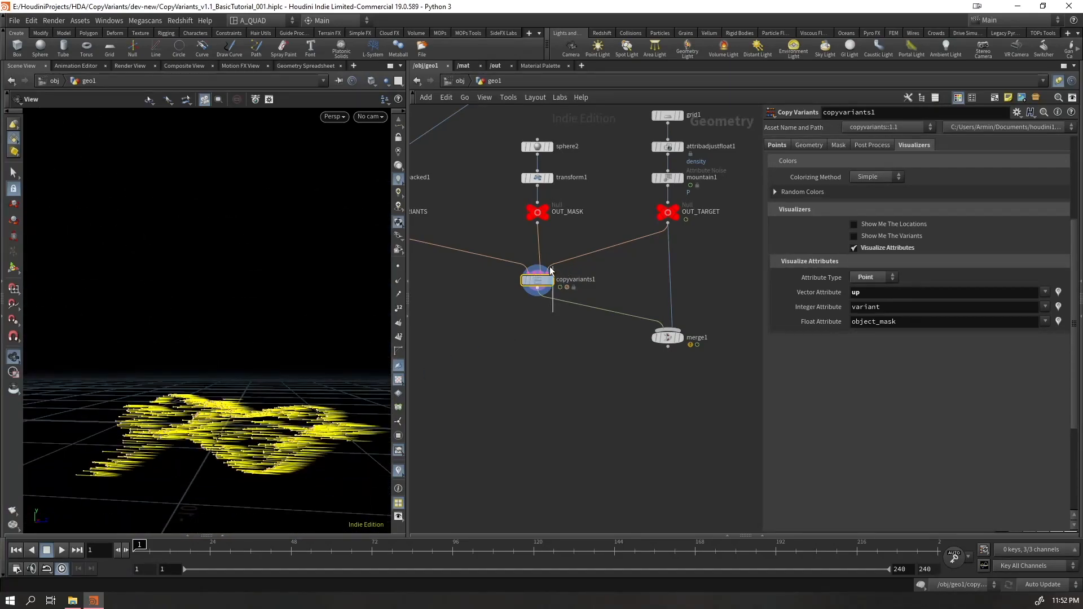
In the point orientation settings of copyvariants1, set Orient Up Towards to Normals and inspect the vectors
{"action": "left_click", "coordinate": [776, 145]}
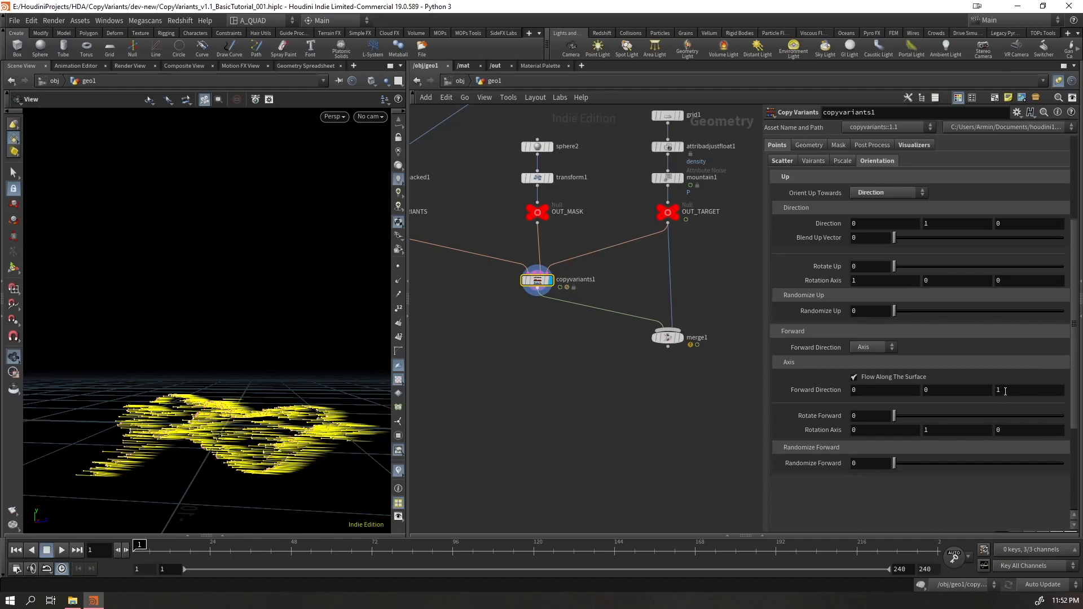
{"action": "left_click_drag", "start_coordinate": [198, 443], "coordinate": [178, 483], "text": "alt"}
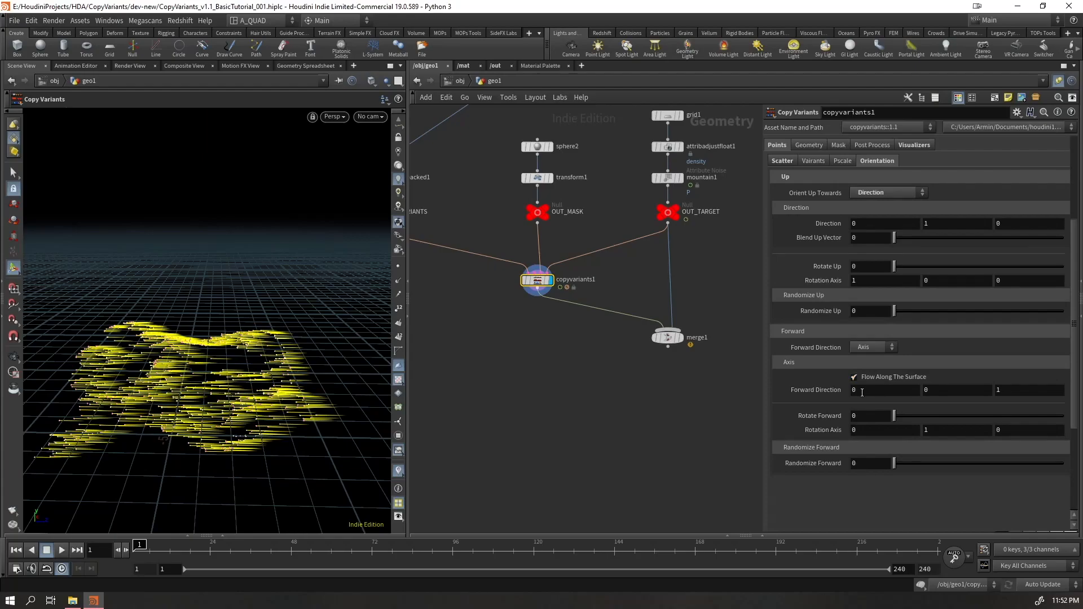
{"action": "left_click", "coordinate": [876, 193]}
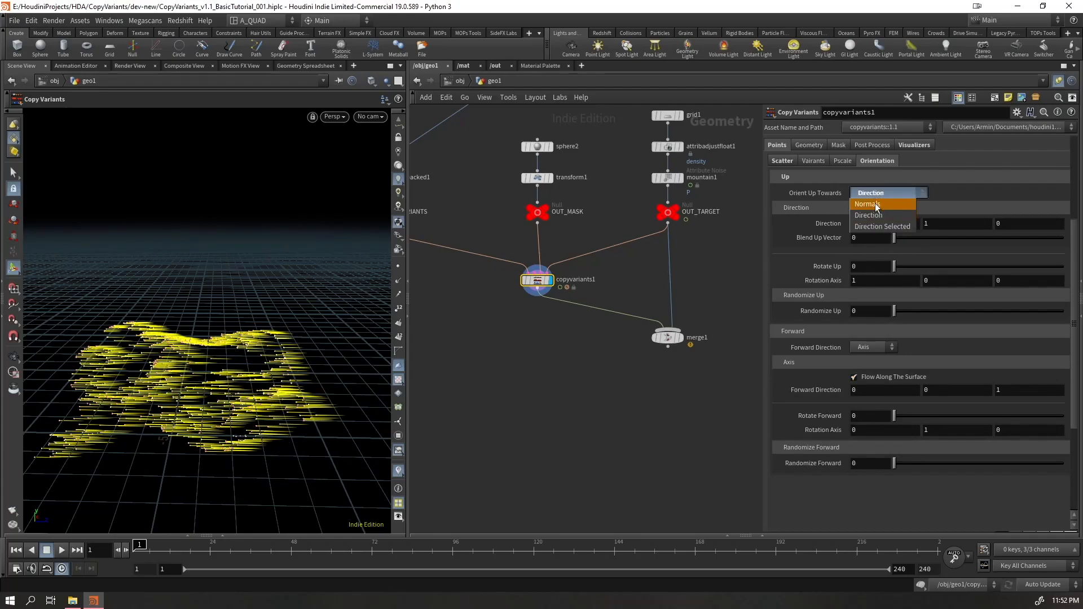
{"action": "left_click", "coordinate": [868, 205]}
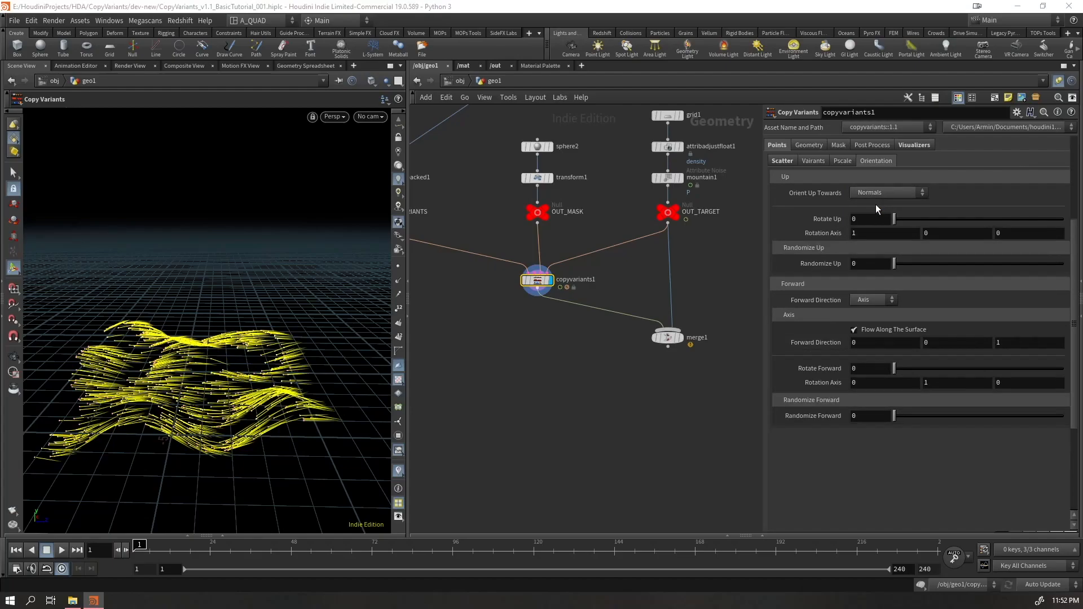
{"action": "key", "text": "Escape"}
{"action": "left_click_drag", "start_coordinate": [206, 383], "coordinate": [212, 411]}
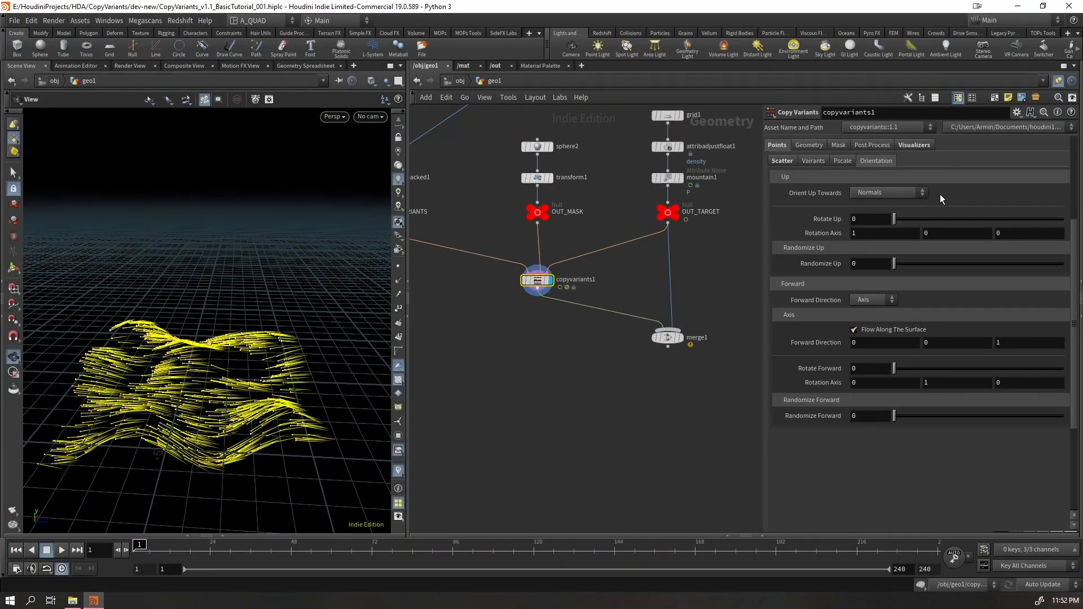
Toggle Flow Along The Surface off and on to compare the vectors, leaving it enabled
{"action": "left_click", "coordinate": [885, 329]}
{"action": "left_click", "coordinate": [886, 329]}
{"action": "left_click", "coordinate": [885, 329]}
{"action": "left_click", "coordinate": [886, 329]}
{"action": "left_click", "coordinate": [876, 333]}
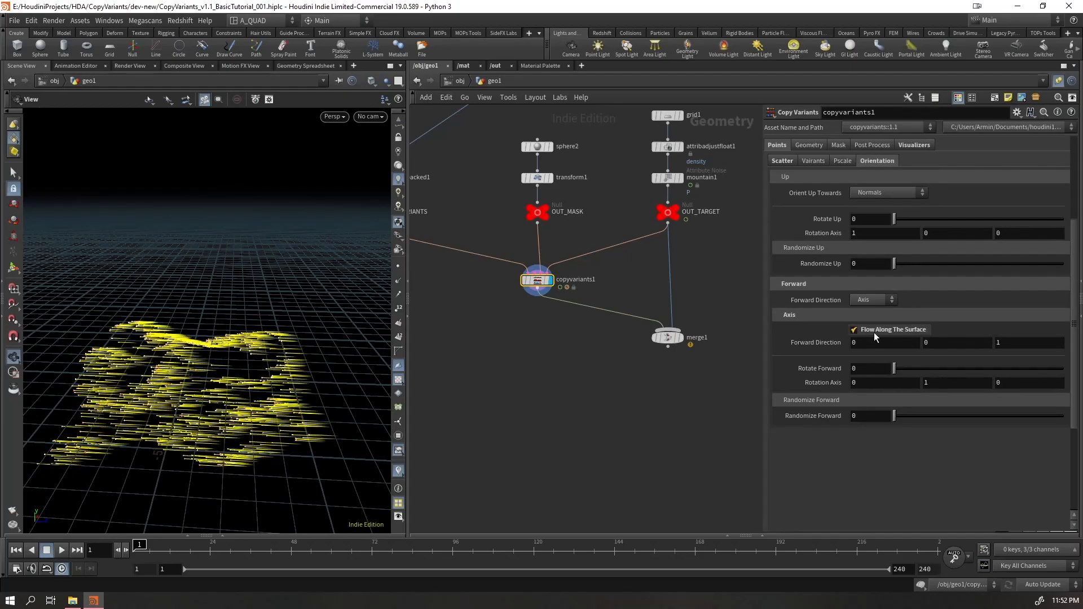
{"action": "left_click_drag", "start_coordinate": [301, 392], "coordinate": [300, 361]}
{"action": "left_click", "coordinate": [852, 329]}
{"action": "left_click", "coordinate": [854, 331]}
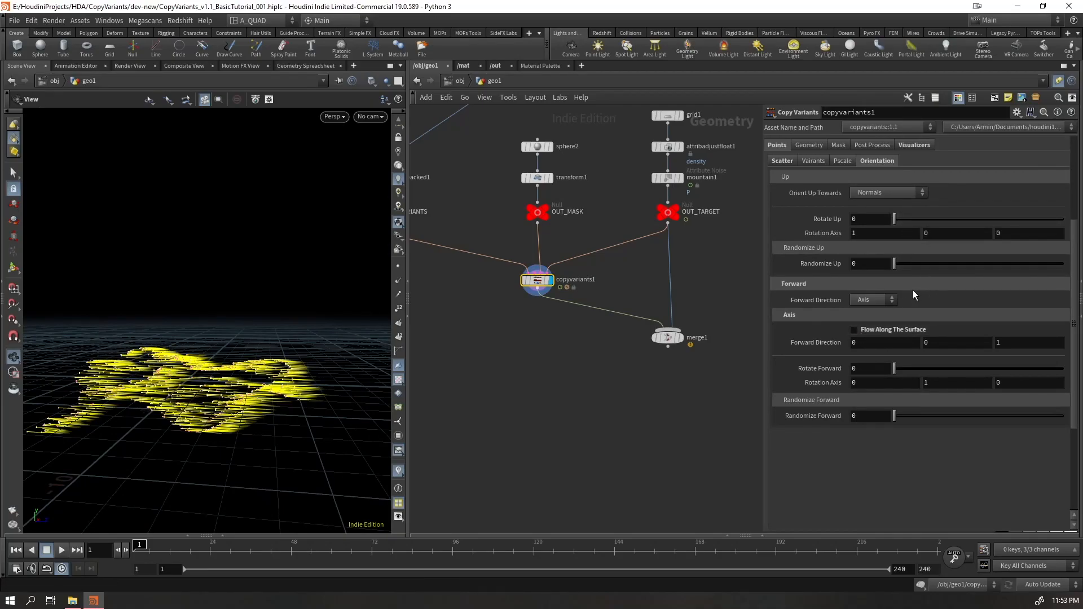
{"action": "left_click", "coordinate": [874, 330]}
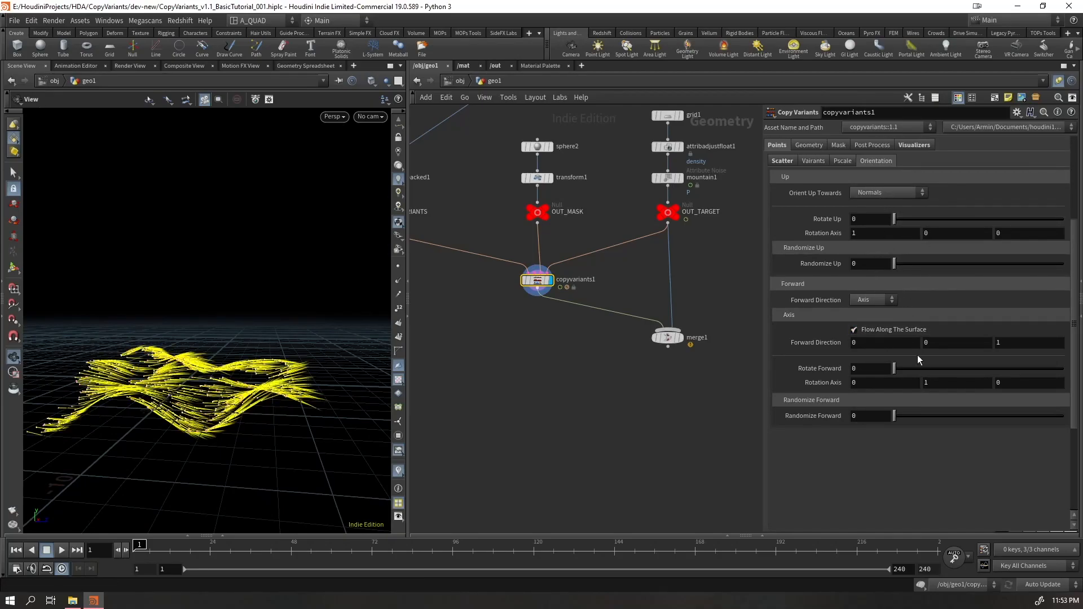
Set Randomize Forward to 121.6, and compare the vectors with different Y randomization axis values and Flow Along The Surface off and on
{"action": "left_click_drag", "start_coordinate": [895, 415], "coordinate": [1008, 416]}
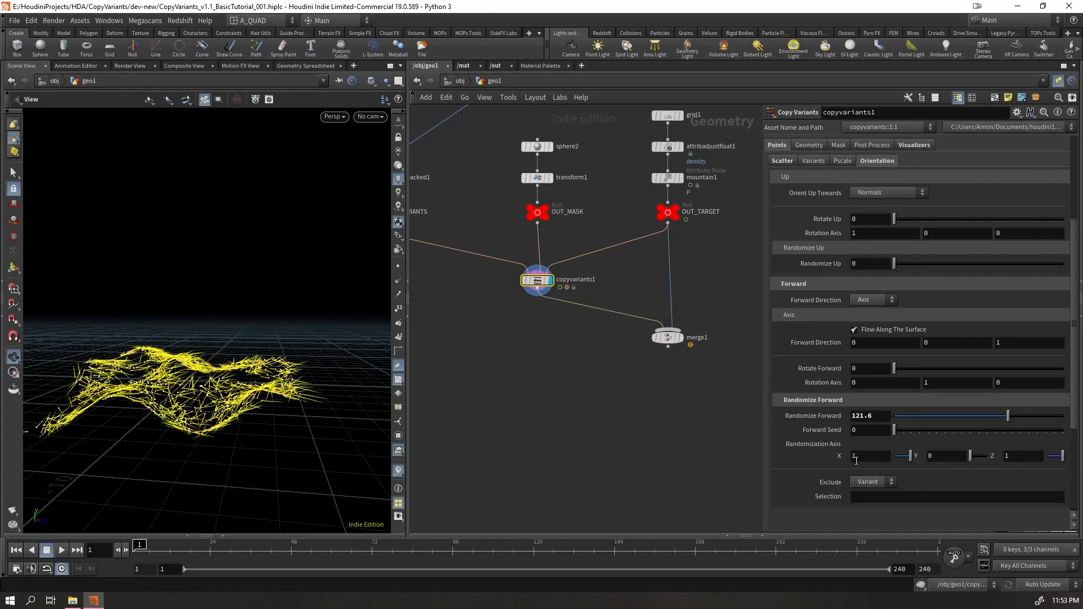
{"action": "left_click", "coordinate": [866, 333]}
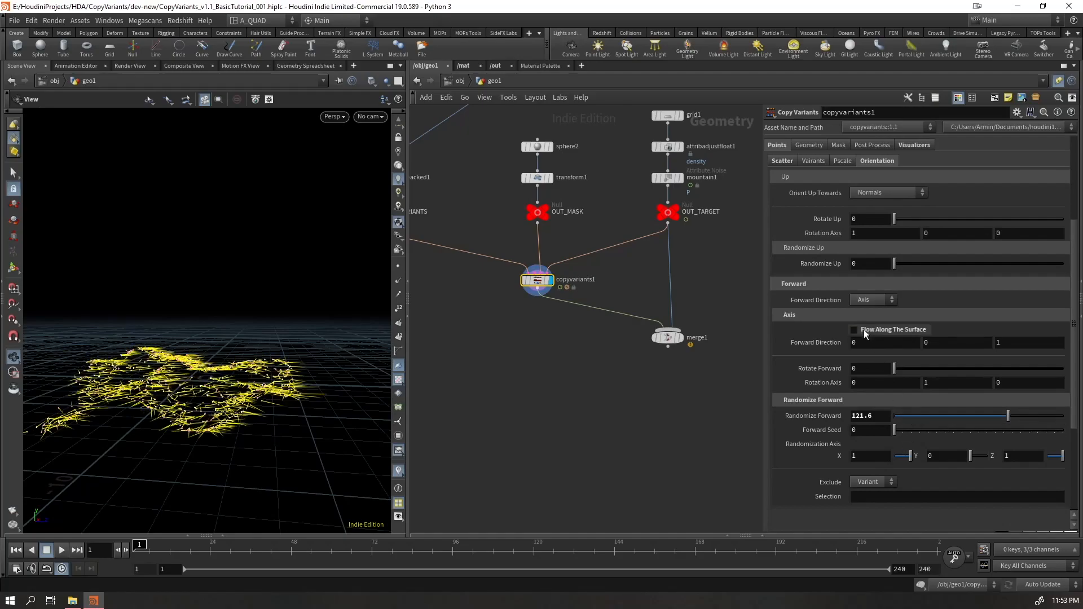
{"action": "mouse_move", "coordinate": [970, 458]}
{"action": "left_mouse_down"}
{"action": "mouse_move", "coordinate": [1018, 451]}
{"action": "mouse_move", "coordinate": [962, 454]}
{"action": "left_mouse_up"}
{"action": "left_click", "coordinate": [863, 331]}
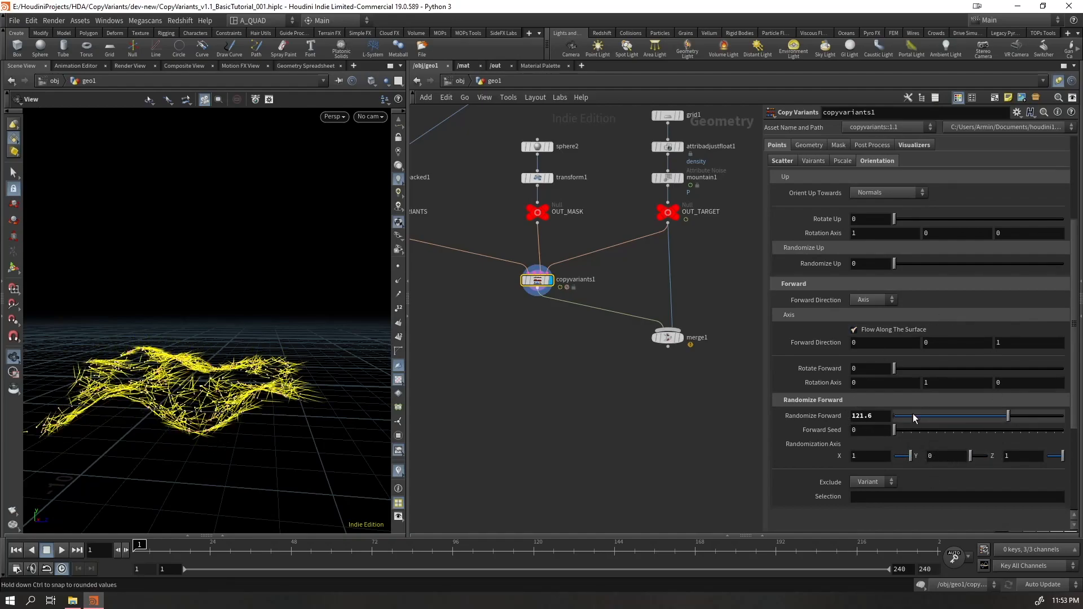
{"action": "left_click", "coordinate": [878, 336]}
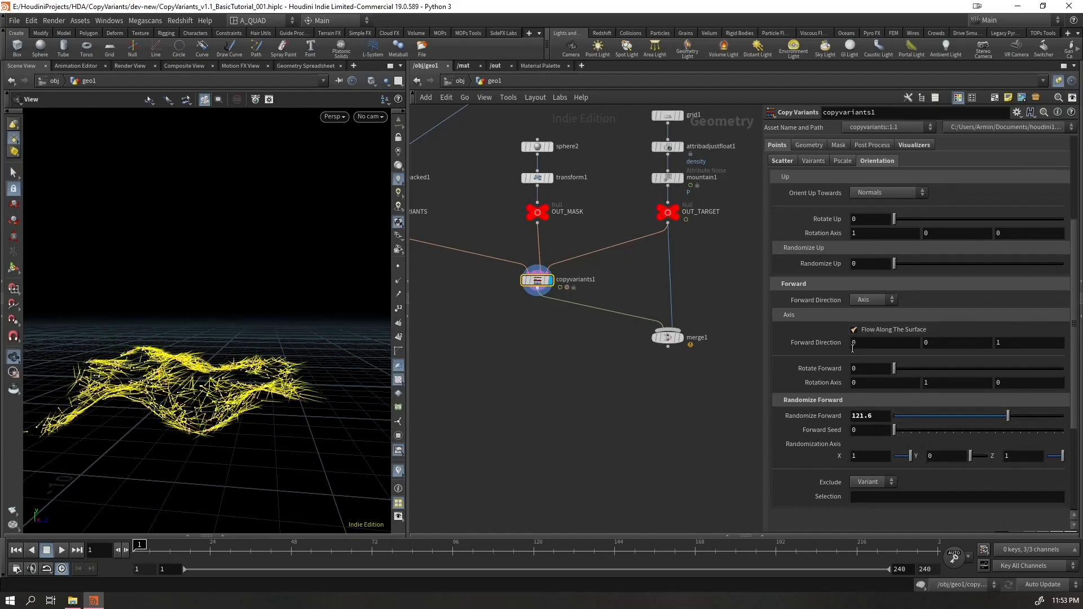
{"action": "mouse_move", "coordinate": [279, 371]}
{"action": "left_mouse_down"}
{"action": "mouse_move", "coordinate": [267, 378]}
{"action": "mouse_move", "coordinate": [264, 406]}
{"action": "mouse_move", "coordinate": [268, 386]}
{"action": "left_mouse_up"}
{"action": "mouse_move", "coordinate": [971, 458]}
{"action": "left_mouse_down"}
{"action": "mouse_move", "coordinate": [1013, 458]}
{"action": "mouse_move", "coordinate": [899, 457]}
{"action": "left_mouse_up"}
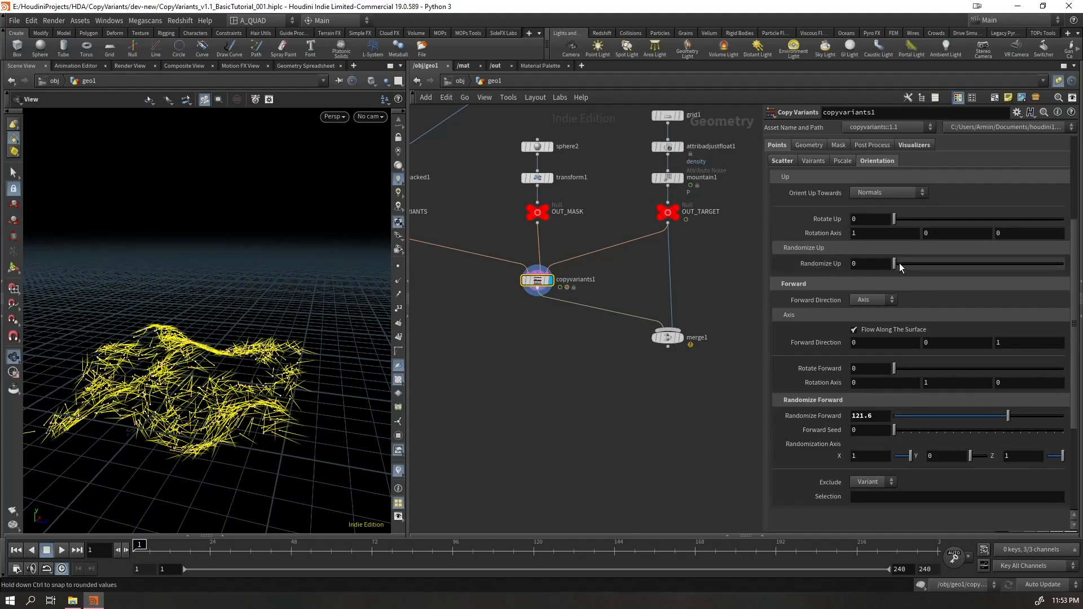
Enable the scene's N visualizer and set Randomize Up to 123.4
{"action": "left_click_drag", "start_coordinate": [242, 418], "coordinate": [219, 372]}
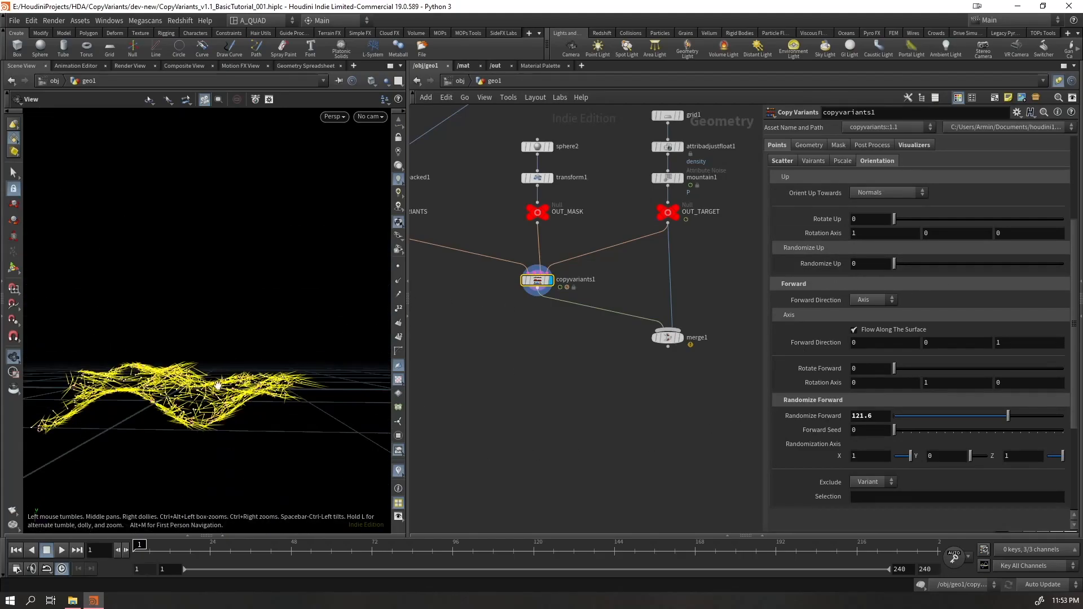
{"action": "left_click", "coordinate": [397, 471]}
{"action": "left_click", "coordinate": [405, 451]}
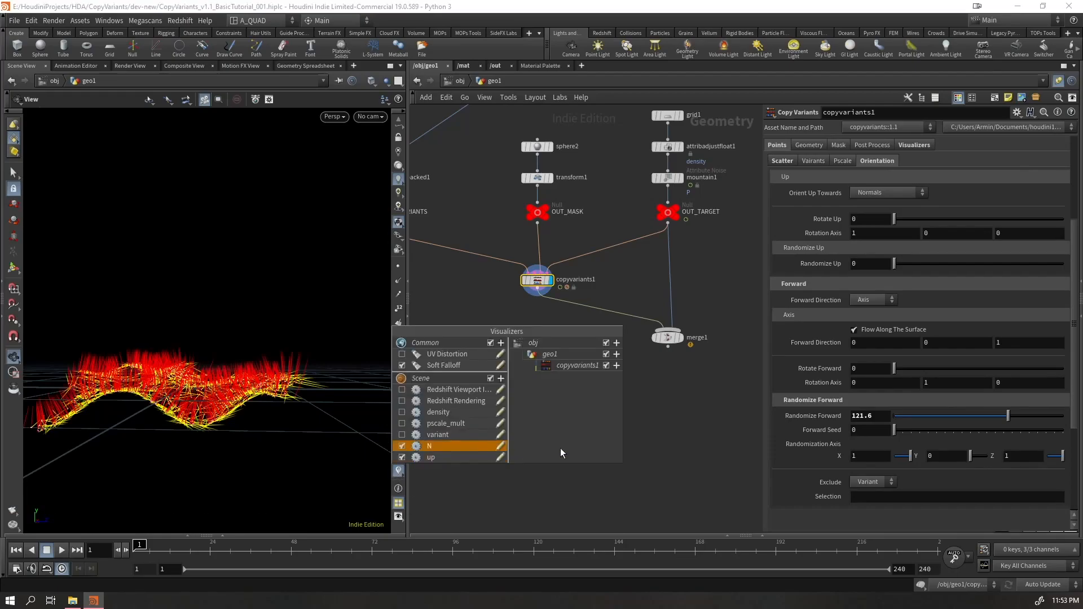
{"action": "left_click_drag", "start_coordinate": [894, 263], "coordinate": [1010, 263]}
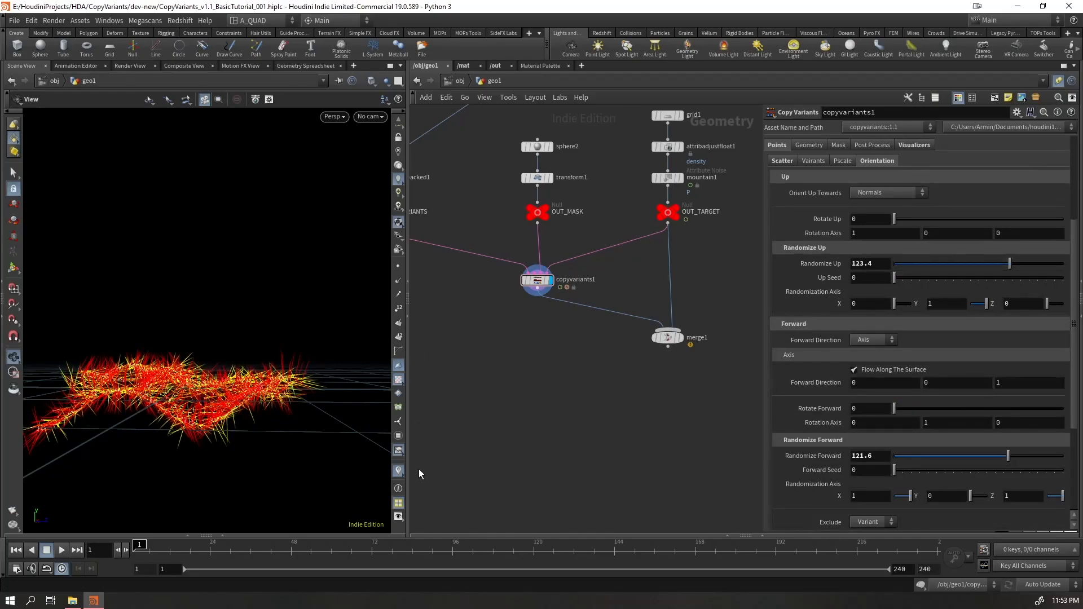
Turn off Visualize Attributes in copyvariants1 and inspect the scattered variants up close
{"action": "scroll", "coordinate": [971, 231], "scroll_direction": "up", "scroll_amount": 2}
{"action": "left_click", "coordinate": [912, 189]}
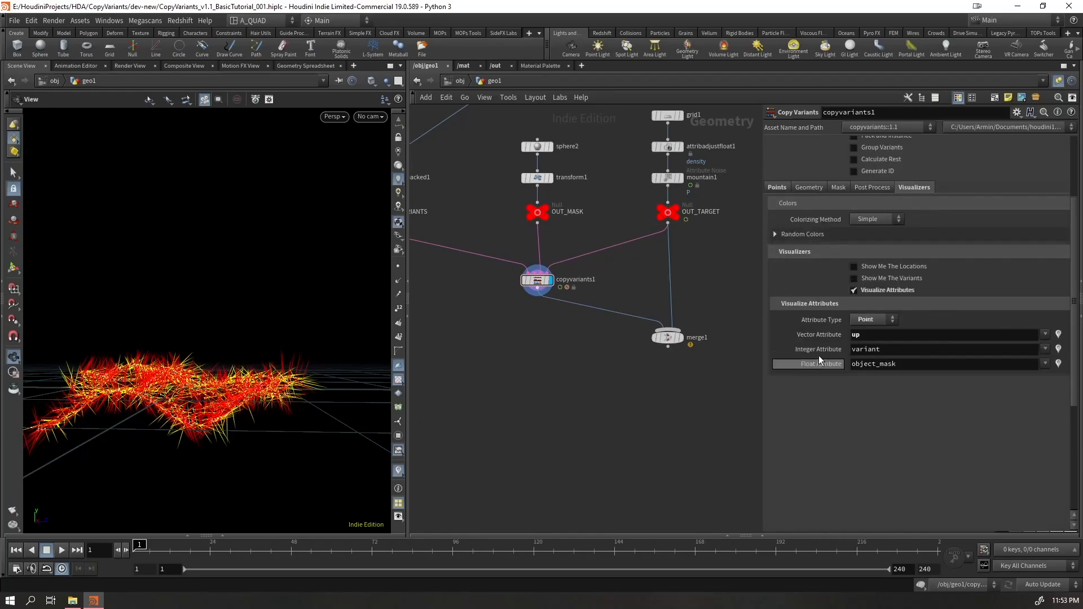
{"action": "left_click", "coordinate": [871, 294]}
{"action": "left_click_drag", "start_coordinate": [237, 345], "coordinate": [254, 361], "text": "alt"}
{"action": "right_click_drag", "start_coordinate": [254, 361], "coordinate": [363, 308], "text": "alt"}
{"action": "left_click_drag", "start_coordinate": [363, 308], "coordinate": [216, 316], "text": "alt"}
Reset Randomize Up and Randomize Forward in copyvariants1 to their defaults, and display merge1
{"action": "left_click", "coordinate": [527, 280]}
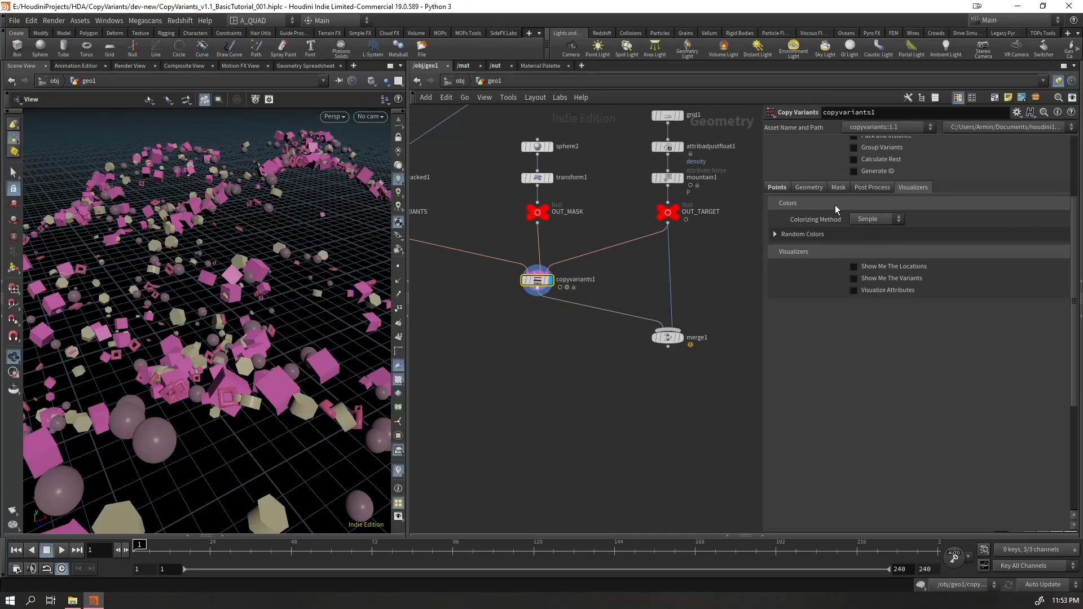
{"action": "left_click", "coordinate": [777, 186]}
{"action": "middle_click", "coordinate": [1009, 306], "text": "ctrl"}
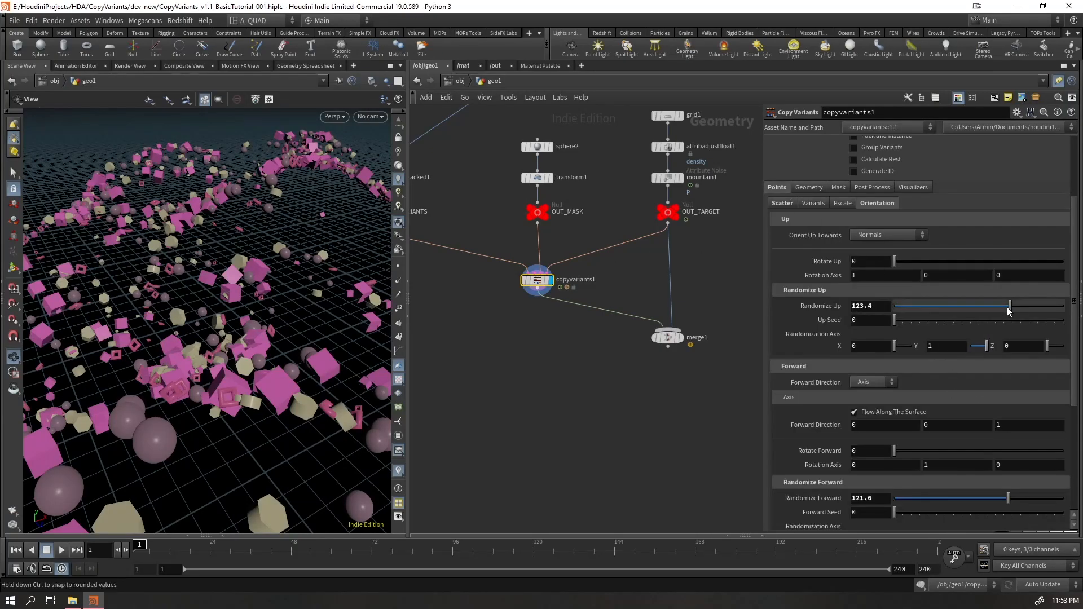
{"action": "scroll", "coordinate": [1010, 417], "scroll_direction": "down", "scroll_amount": 2}
{"action": "middle_click", "coordinate": [1010, 417], "text": "ctrl"}
{"action": "mouse_move", "coordinate": [242, 361]}
{"action": "left_mouse_down"}
{"action": "mouse_move", "coordinate": [265, 372]}
{"action": "mouse_move", "coordinate": [231, 375]}
{"action": "mouse_move", "coordinate": [243, 378]}
{"action": "left_mouse_up"}
{"action": "left_click", "coordinate": [681, 340]}
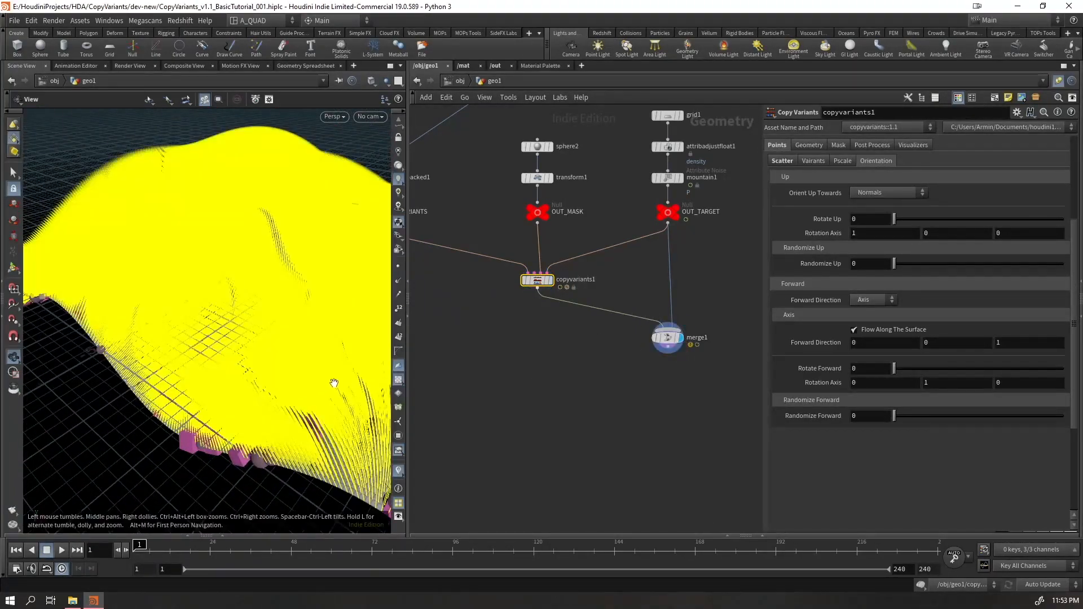
Turn off the scene's vector visualizers to show the scattered variants on the terrain
{"action": "left_click", "coordinate": [398, 471]}
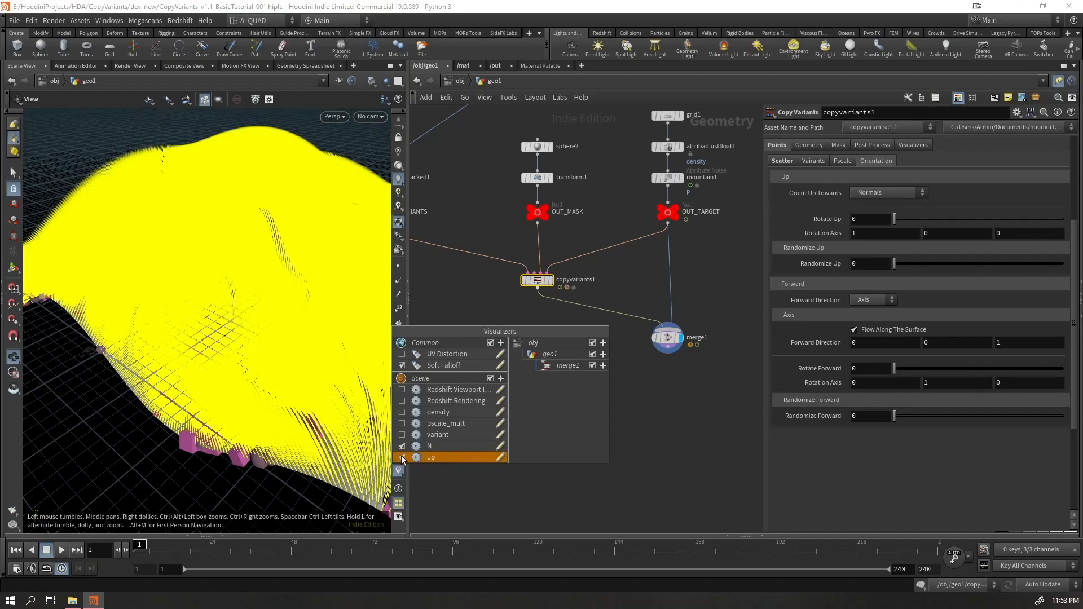
{"action": "left_click", "coordinate": [402, 457]}
{"action": "left_click_drag", "start_coordinate": [327, 331], "coordinate": [342, 352]}
Set Rotate Forward to 273, Randomize Forward and Randomize Up to 180, and Rotate Up to 359
{"action": "mouse_move", "coordinate": [903, 369]}
{"action": "left_mouse_down"}
{"action": "mouse_move", "coordinate": [1052, 369]}
{"action": "mouse_move", "coordinate": [895, 369]}
{"action": "left_mouse_up"}
{"action": "left_click_drag", "start_coordinate": [894, 416], "coordinate": [1064, 416]}
{"action": "left_click_drag", "start_coordinate": [897, 369], "coordinate": [1022, 369]}
{"action": "left_click_drag", "start_coordinate": [897, 265], "coordinate": [1063, 264]}
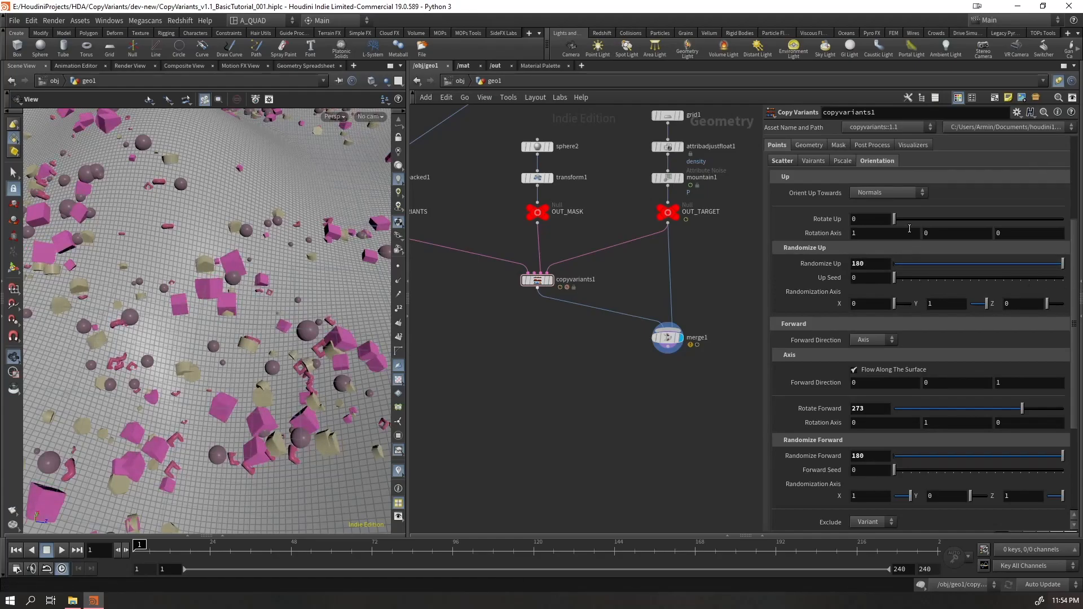
{"action": "left_click_drag", "start_coordinate": [895, 219], "coordinate": [1062, 219]}
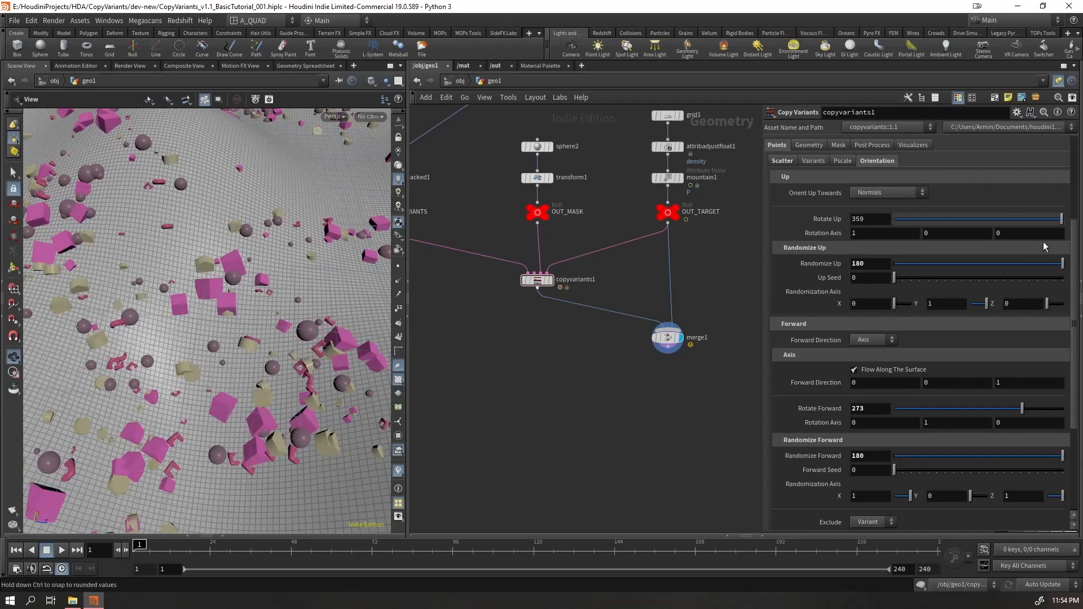
Reset Rotate Up, Randomize Up and Randomize Forward to their defaults
{"action": "middle_click", "coordinate": [1016, 219], "text": "ctrl"}
{"action": "middle_click", "coordinate": [984, 263], "text": "ctrl"}
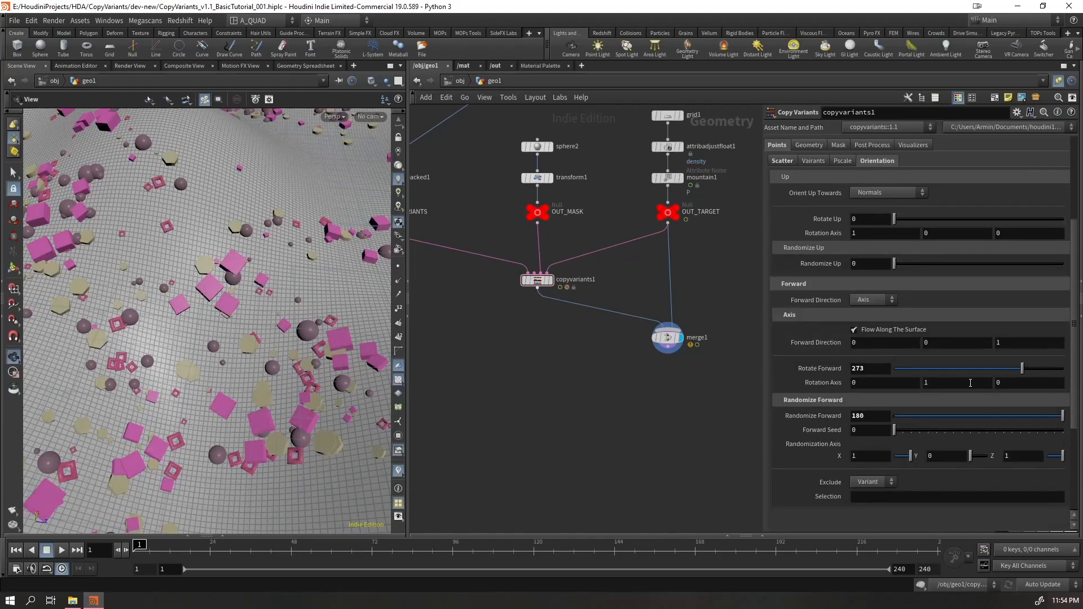
{"action": "middle_click", "coordinate": [971, 416], "text": "ctrl"}
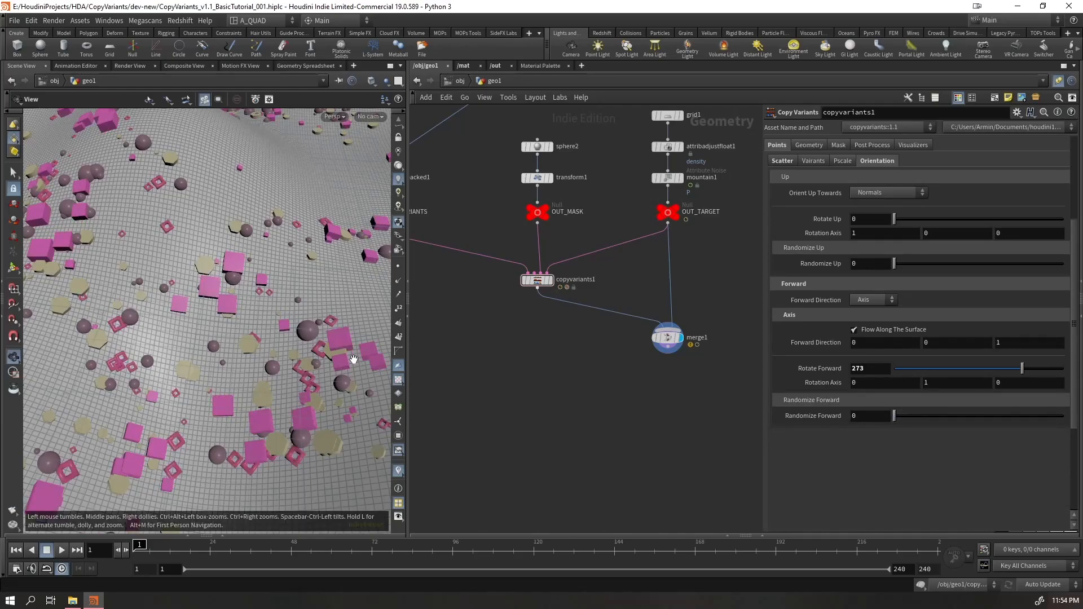
Exclude variant 0 from the forward randomization and set Randomize Forward to 180
{"action": "left_click_drag", "start_coordinate": [894, 416], "coordinate": [1029, 416]}
{"action": "left_click", "coordinate": [872, 499]}
{"action": "type", "text": "0"}
{"action": "key", "text": "Return"}
{"action": "left_click_drag", "start_coordinate": [1029, 416], "coordinate": [1065, 419]}
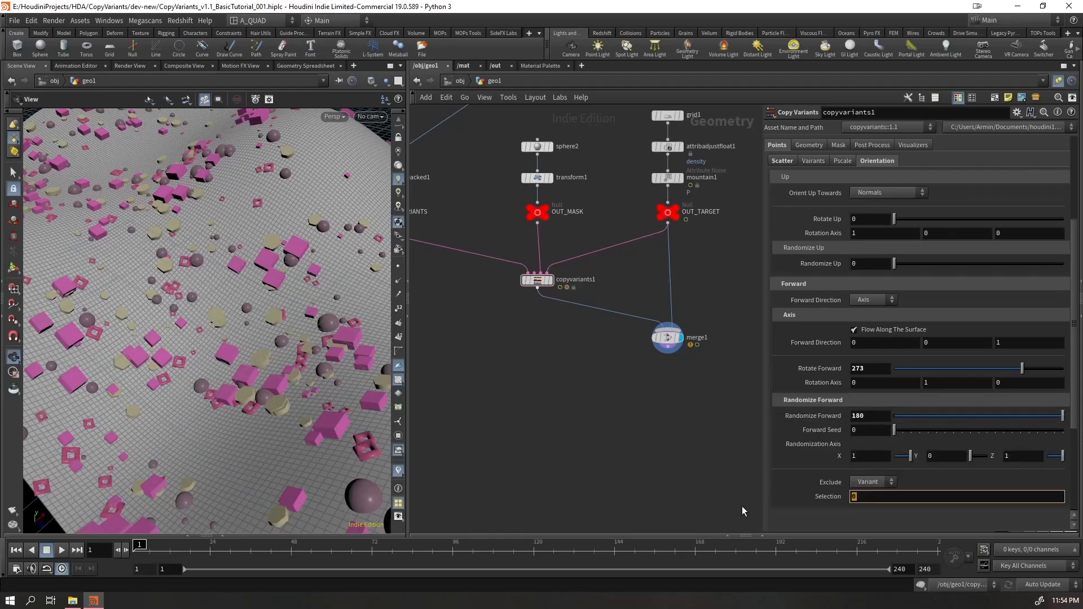
Set Orient Up Towards to Direction Selected for variant 0, with Randomize Up at 80.7, and inspect the variants
{"action": "left_click", "coordinate": [875, 192]}
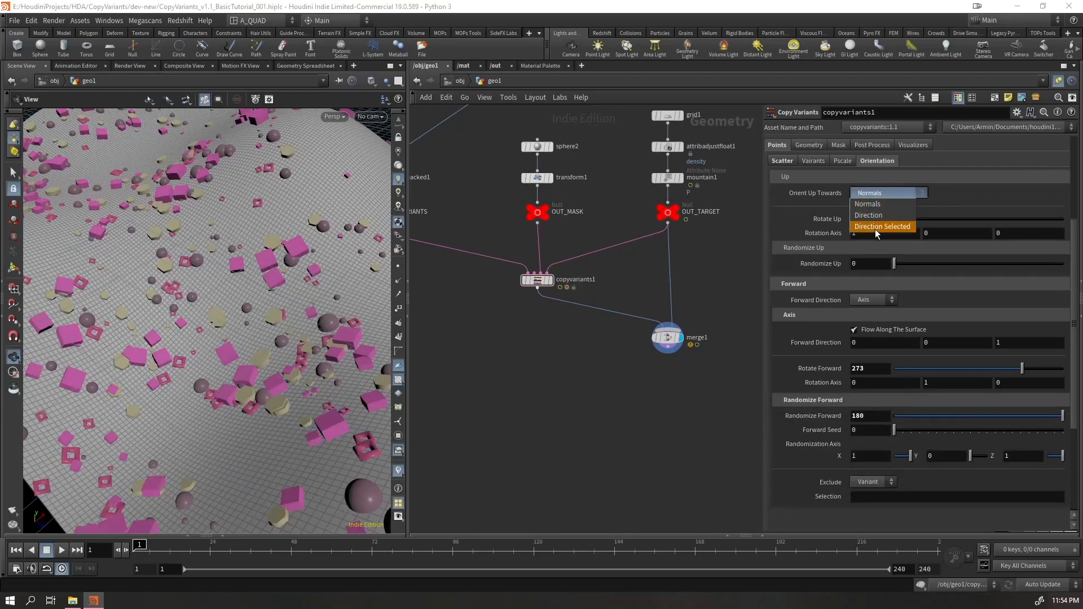
{"action": "left_click", "coordinate": [855, 222]}
{"action": "left_click_drag", "start_coordinate": [896, 299], "coordinate": [719, 297]}
{"action": "left_click_drag", "start_coordinate": [894, 344], "coordinate": [969, 344]}
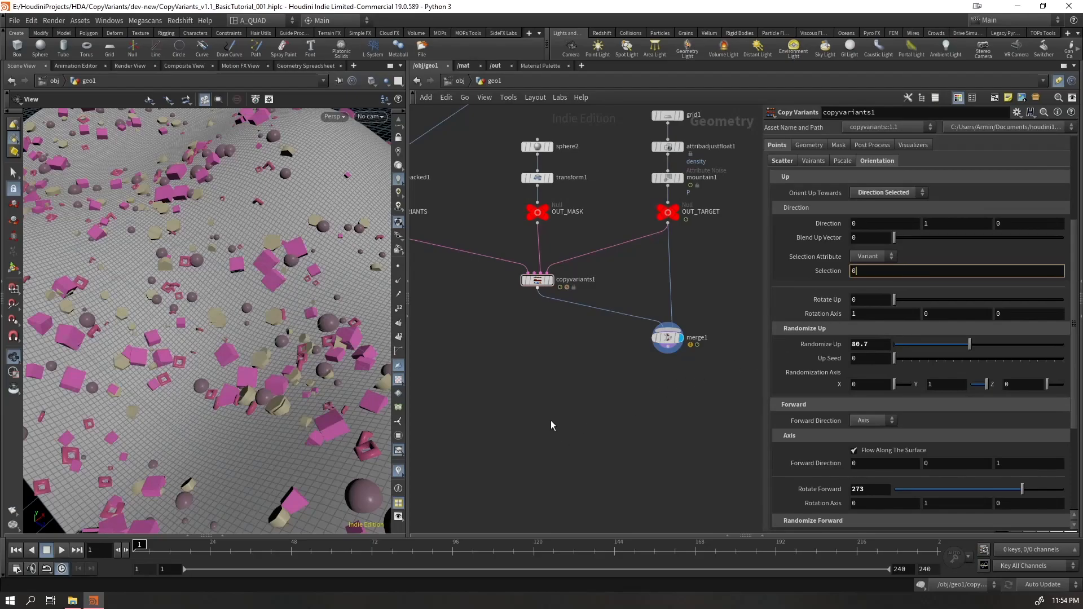
{"action": "key", "text": "Return"}
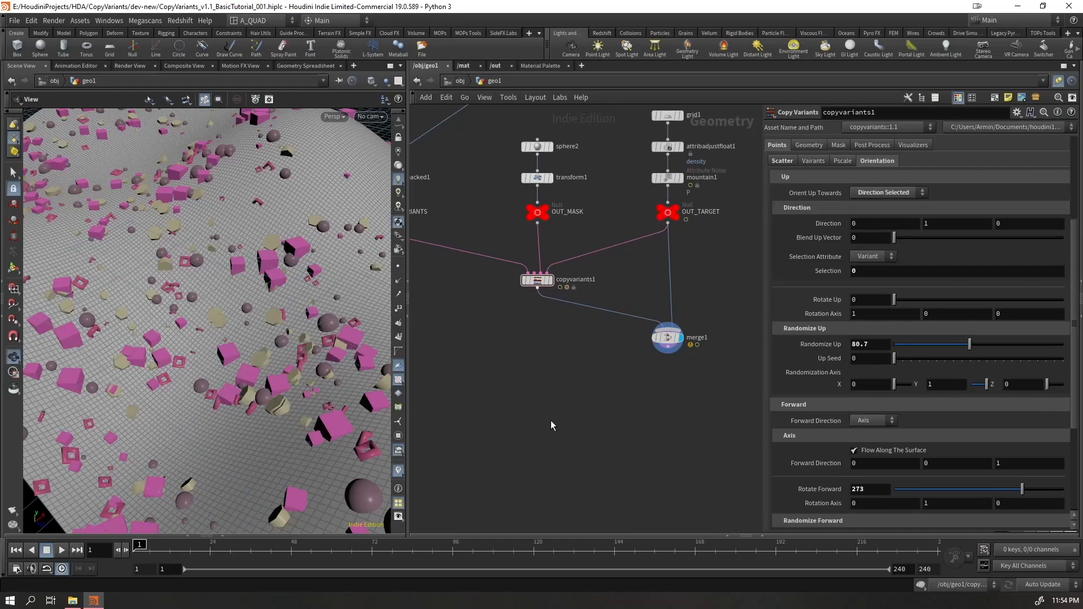
{"action": "left_click_drag", "start_coordinate": [242, 387], "coordinate": [298, 394]}
{"action": "scroll", "coordinate": [285, 367], "scroll_direction": "up", "scroll_amount": 5}
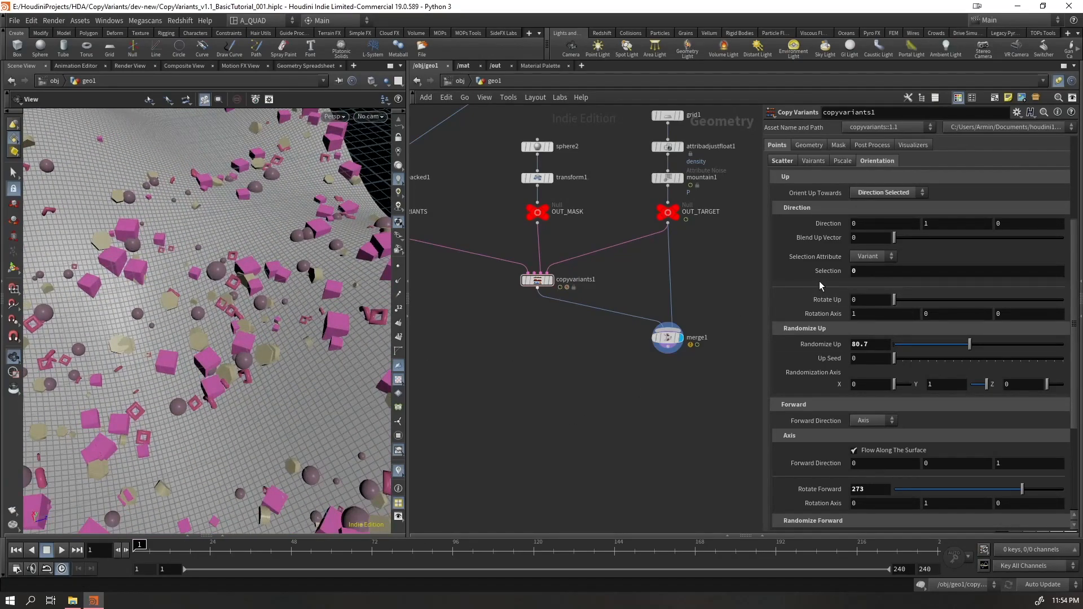
Compare Randomize Up at 66.8 and at 125.2 on the scattered variants
{"action": "left_click_drag", "start_coordinate": [969, 344], "coordinate": [957, 344]}
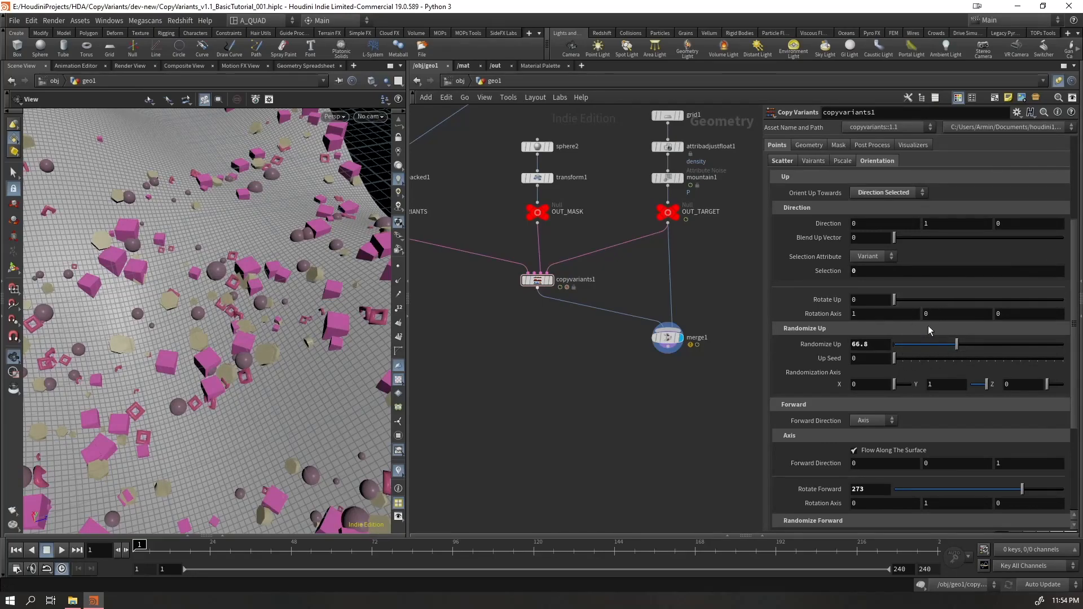
{"action": "scroll", "coordinate": [915, 342], "scroll_direction": "down", "scroll_amount": 3}
{"action": "scroll", "coordinate": [835, 294], "scroll_direction": "up", "scroll_amount": 3}
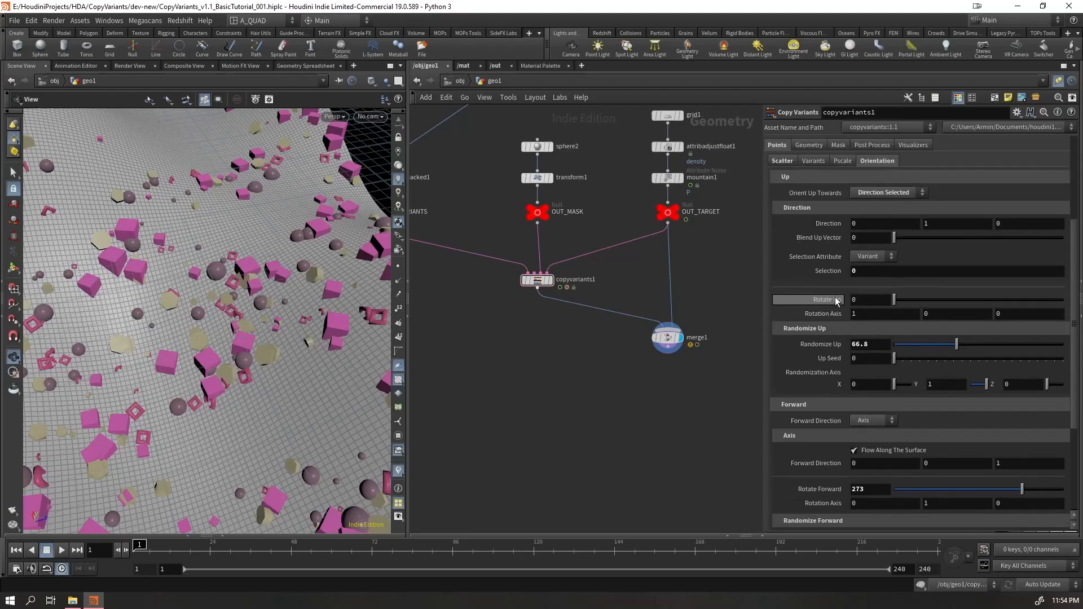
{"action": "left_click_drag", "start_coordinate": [342, 392], "coordinate": [317, 339]}
{"action": "left_click_drag", "start_coordinate": [944, 347], "coordinate": [928, 305]}
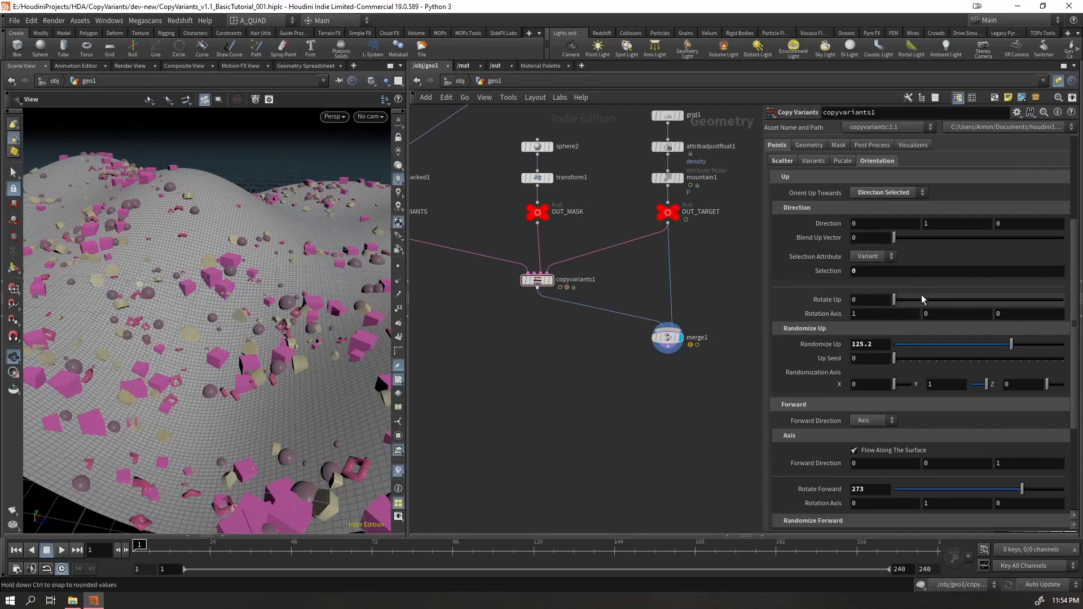
Reset Selection, Randomize Up, Rotate Forward and Randomize Forward to defaults, and set Orient Up Towards to Normals
{"action": "middle_click", "coordinate": [875, 267], "text": "ctrl"}
{"action": "middle_click", "coordinate": [1012, 344], "text": "ctrl"}
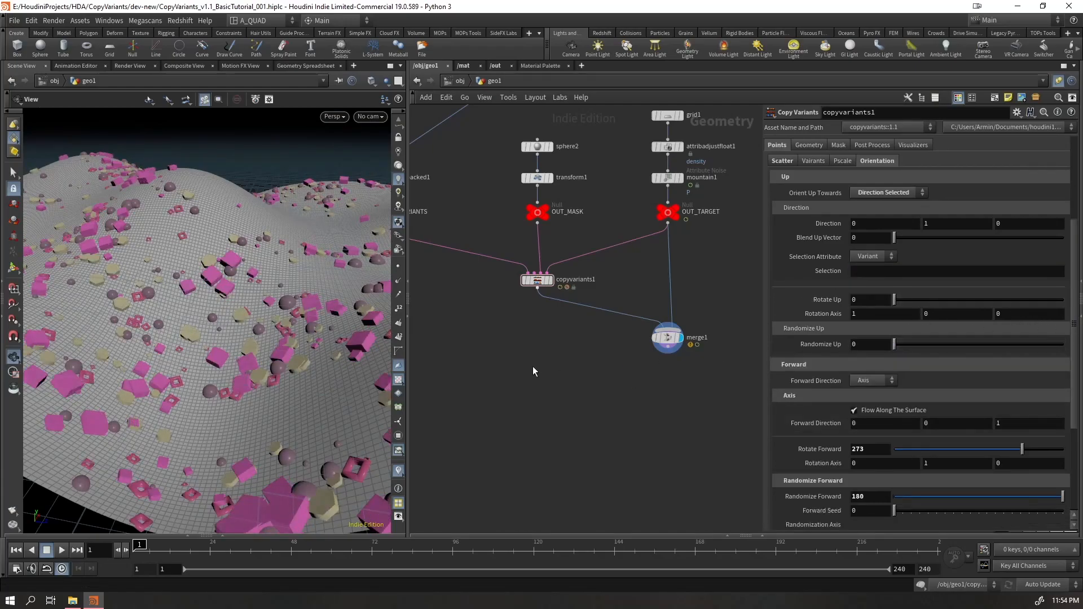
{"action": "middle_click", "coordinate": [959, 451], "text": "ctrl"}
{"action": "middle_click", "coordinate": [959, 496], "text": "ctrl"}
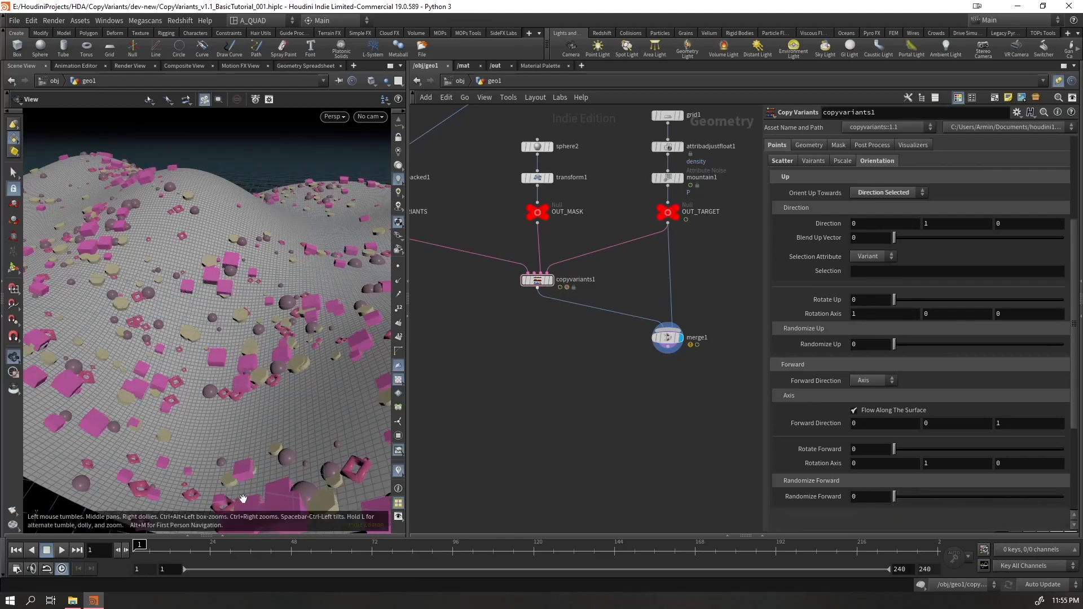
{"action": "left_click", "coordinate": [881, 193]}
{"action": "left_click", "coordinate": [880, 207]}
Review the Forward Direction options and inspect the variants' orientation across the terrain
{"action": "left_click", "coordinate": [874, 299]}
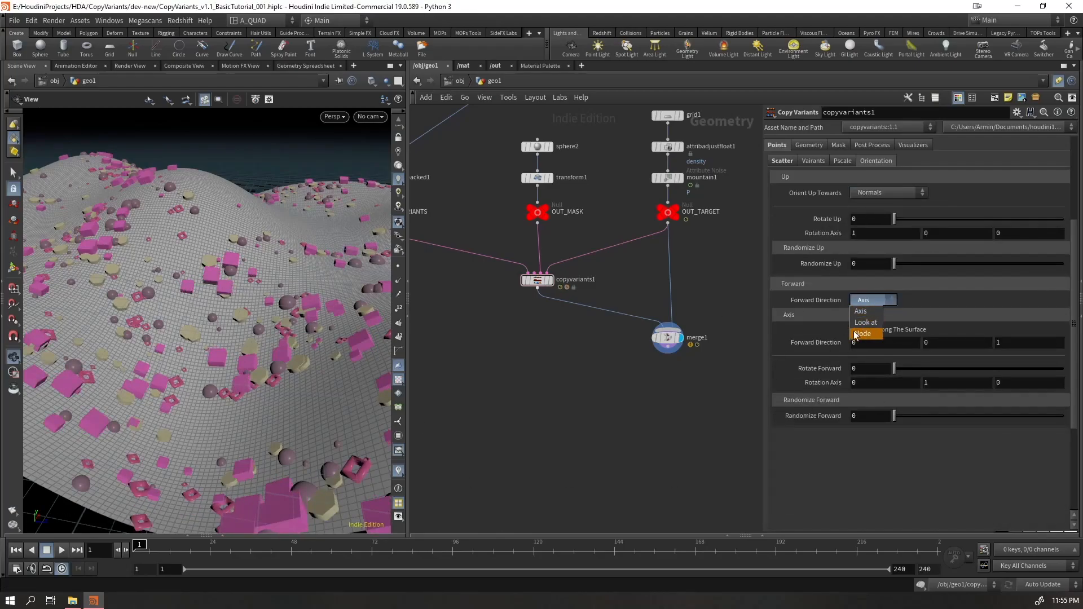
{"action": "left_click", "coordinate": [666, 497]}
{"action": "left_click_drag", "start_coordinate": [237, 310], "coordinate": [246, 337]}
{"action": "right_click_drag", "start_coordinate": [246, 337], "coordinate": [210, 418]}
{"action": "left_click_drag", "start_coordinate": [210, 418], "coordinate": [310, 387]}
{"action": "left_click_drag", "start_coordinate": [198, 310], "coordinate": [249, 272]}
{"action": "left_click_drag", "start_coordinate": [196, 343], "coordinate": [178, 354]}
{"action": "scroll", "coordinate": [893, 206], "scroll_direction": "up", "scroll_amount": 5}
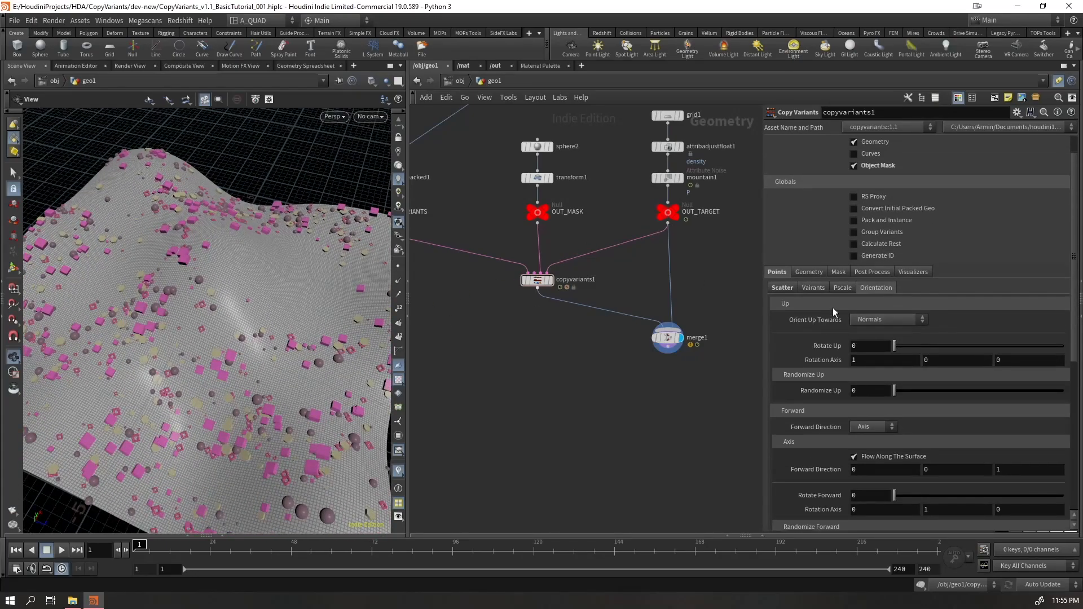
Enable Sit on The Surface in the geometry's Match Size settings and inspect how the variants rest on the terrain
{"action": "left_click", "coordinate": [810, 272]}
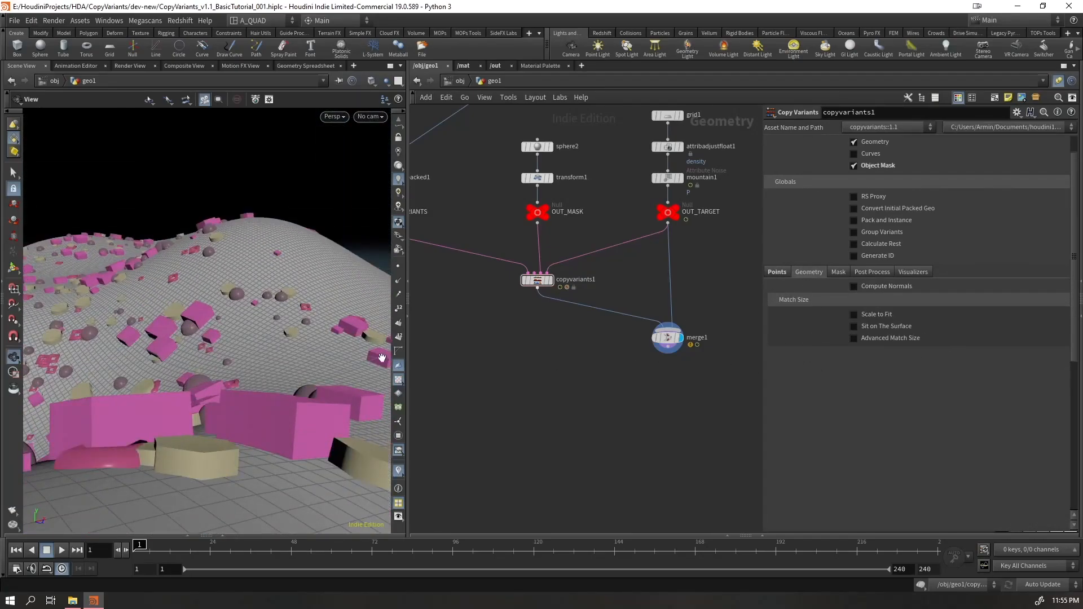
{"action": "left_click_drag", "start_coordinate": [316, 339], "coordinate": [237, 363]}
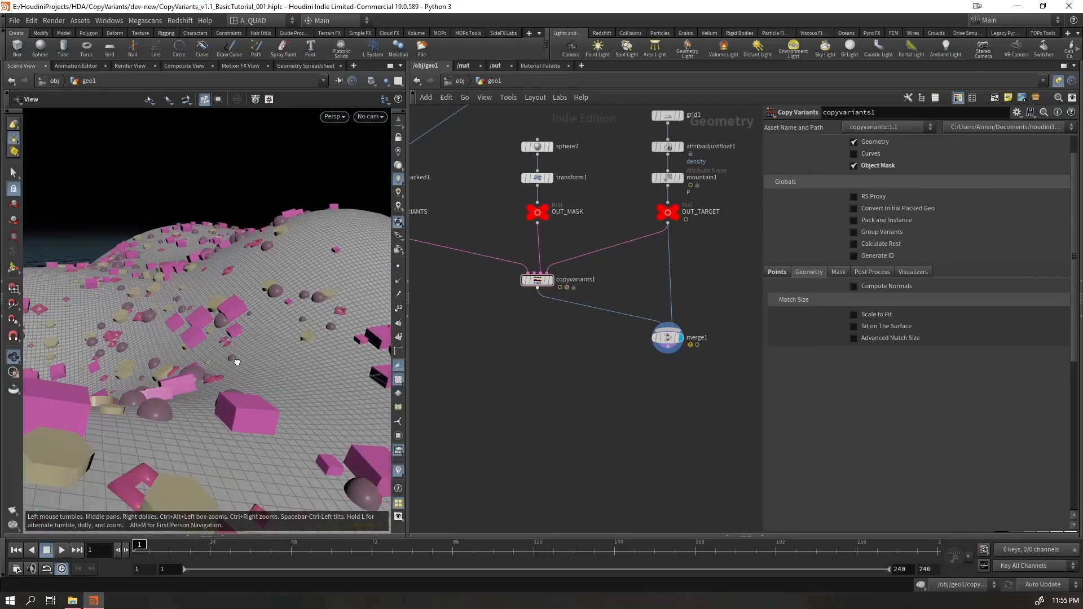
{"action": "left_click", "coordinate": [869, 329]}
{"action": "left_click_drag", "start_coordinate": [223, 378], "coordinate": [257, 310]}
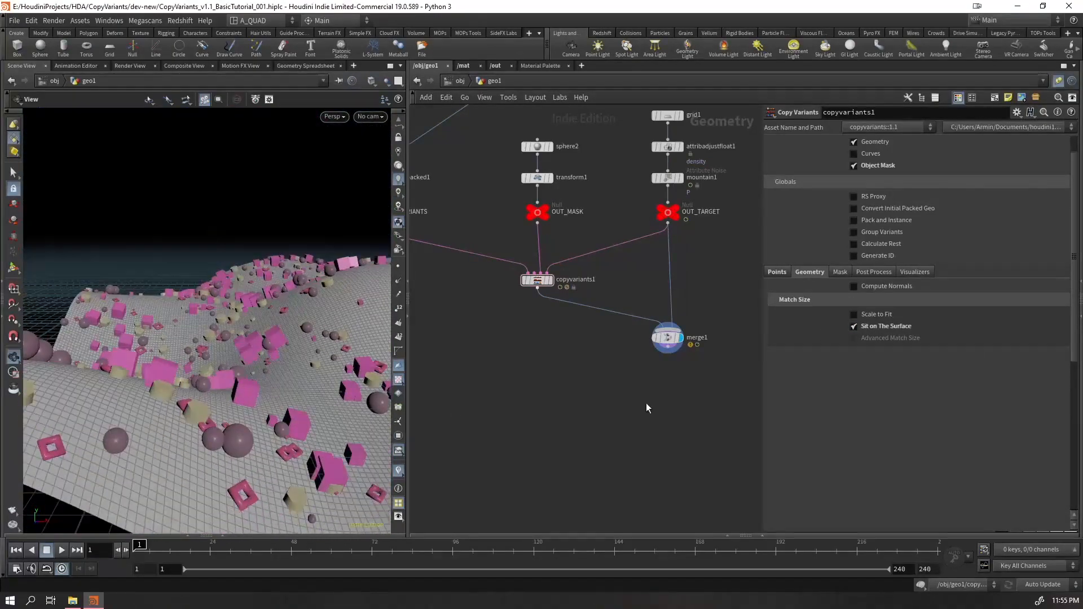
Set the object mask's Mask Radius to 1.37 and check the cleared area on the terrain
{"action": "left_click", "coordinate": [840, 273]}
{"action": "left_click_drag", "start_coordinate": [912, 293], "coordinate": [931, 287]}
{"action": "scroll", "coordinate": [319, 317], "scroll_direction": "down", "scroll_amount": 4}
{"action": "left_click_drag", "start_coordinate": [320, 265], "coordinate": [291, 315]}
{"action": "left_click_drag", "start_coordinate": [937, 291], "coordinate": [919, 296]}
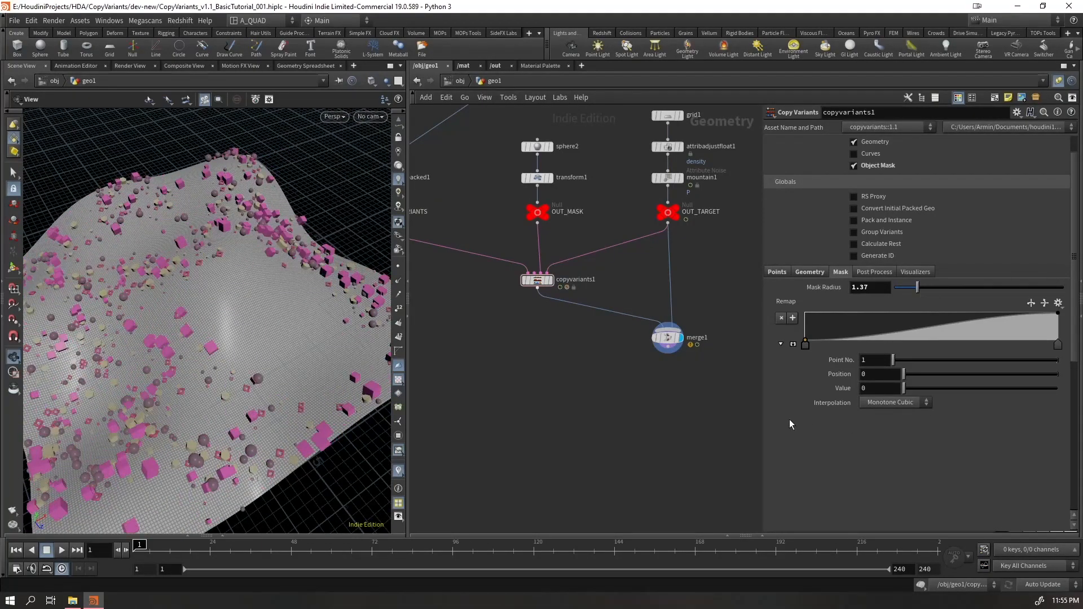
Set Post Process Relax to 4, inspect the variant spacing and save the scene
{"action": "left_click", "coordinate": [876, 272]}
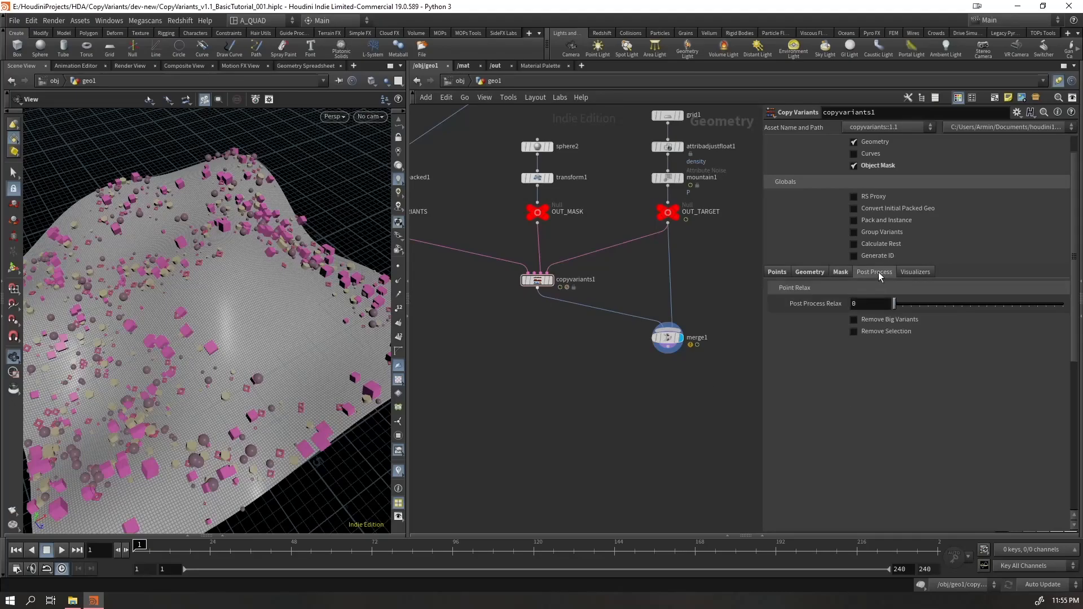
{"action": "mouse_move", "coordinate": [902, 309]}
{"action": "left_mouse_down"}
{"action": "mouse_move", "coordinate": [942, 310]}
{"action": "mouse_move", "coordinate": [880, 316]}
{"action": "mouse_move", "coordinate": [902, 316]}
{"action": "left_mouse_up"}
{"action": "left_click_drag", "start_coordinate": [329, 283], "coordinate": [276, 311]}
{"action": "right_click_drag", "start_coordinate": [233, 207], "coordinate": [259, 181]}
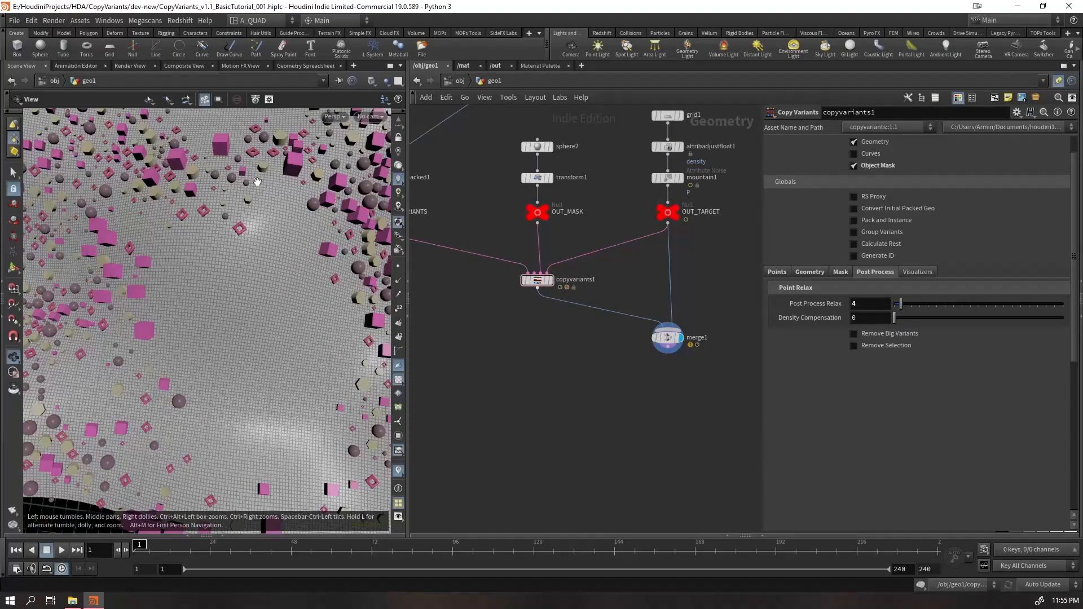
{"action": "middle_click_drag", "start_coordinate": [259, 181], "coordinate": [141, 195]}
{"action": "left_click_drag", "start_coordinate": [220, 195], "coordinate": [152, 220]}
{"action": "key", "text": "ctrl+s"}
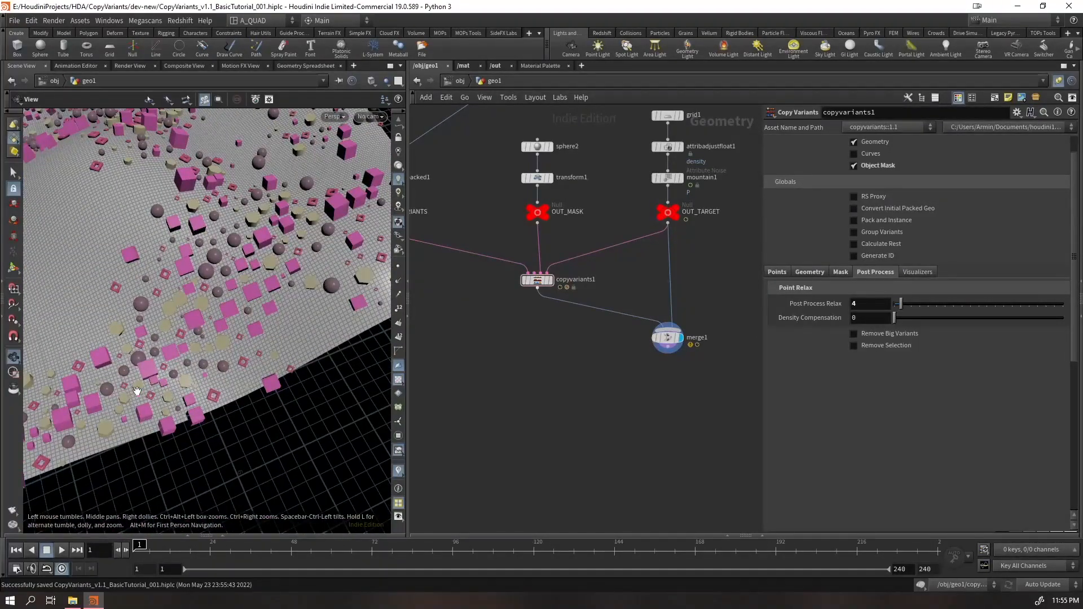
Set Post Process Relax to 17 and inspect the variant spacing up close and across the whole terrain
{"action": "right_click_drag", "start_coordinate": [138, 401], "coordinate": [310, 254]}
{"action": "middle_click_drag", "start_coordinate": [309, 254], "coordinate": [176, 387]}
{"action": "left_click_drag", "start_coordinate": [177, 387], "coordinate": [173, 347]}
{"action": "left_click_drag", "start_coordinate": [901, 303], "coordinate": [923, 307]}
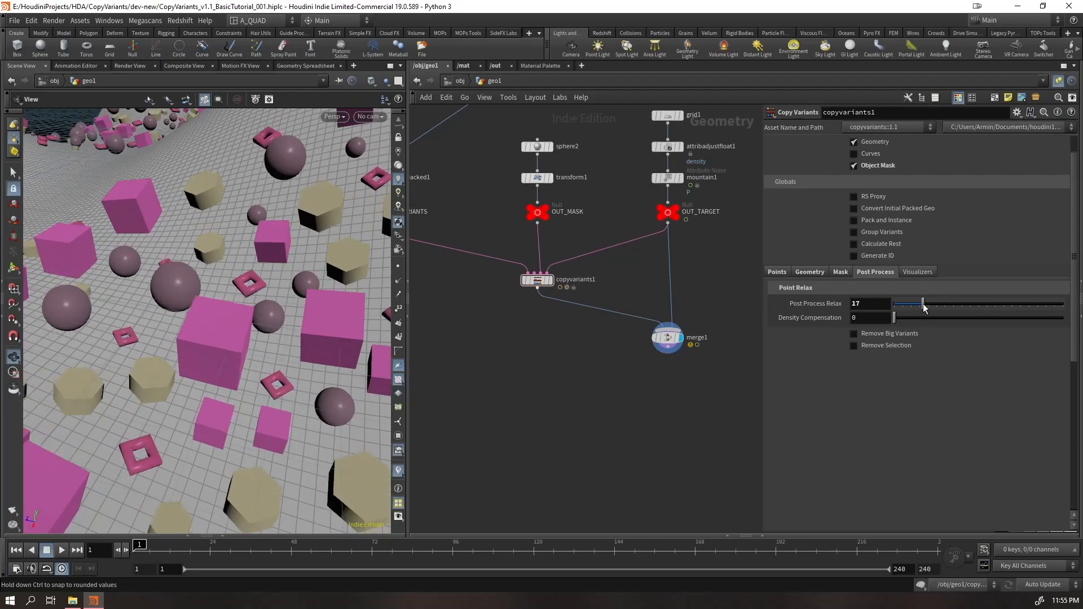
{"action": "right_click_drag", "start_coordinate": [175, 252], "coordinate": [44, 193]}
{"action": "left_click_drag", "start_coordinate": [44, 193], "coordinate": [184, 226]}
{"action": "middle_click_drag", "start_coordinate": [185, 226], "coordinate": [201, 258]}
{"action": "right_click_drag", "start_coordinate": [202, 257], "coordinate": [37, 153]}
{"action": "middle_click_drag", "start_coordinate": [158, 326], "coordinate": [203, 486]}
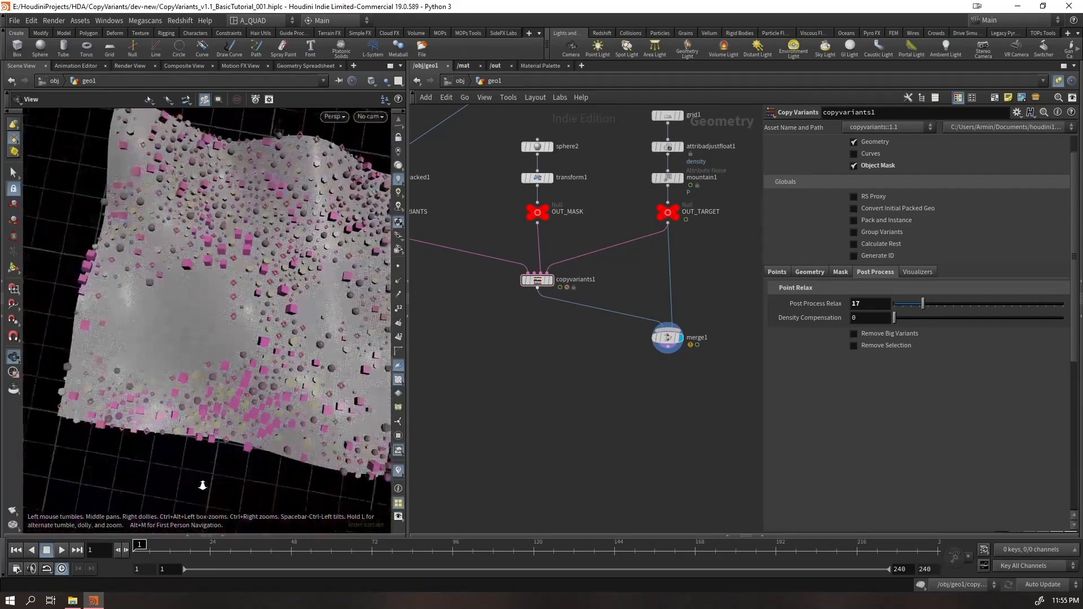
{"action": "left_click_drag", "start_coordinate": [203, 486], "coordinate": [292, 370]}
{"action": "right_click_drag", "start_coordinate": [291, 370], "coordinate": [322, 370]}
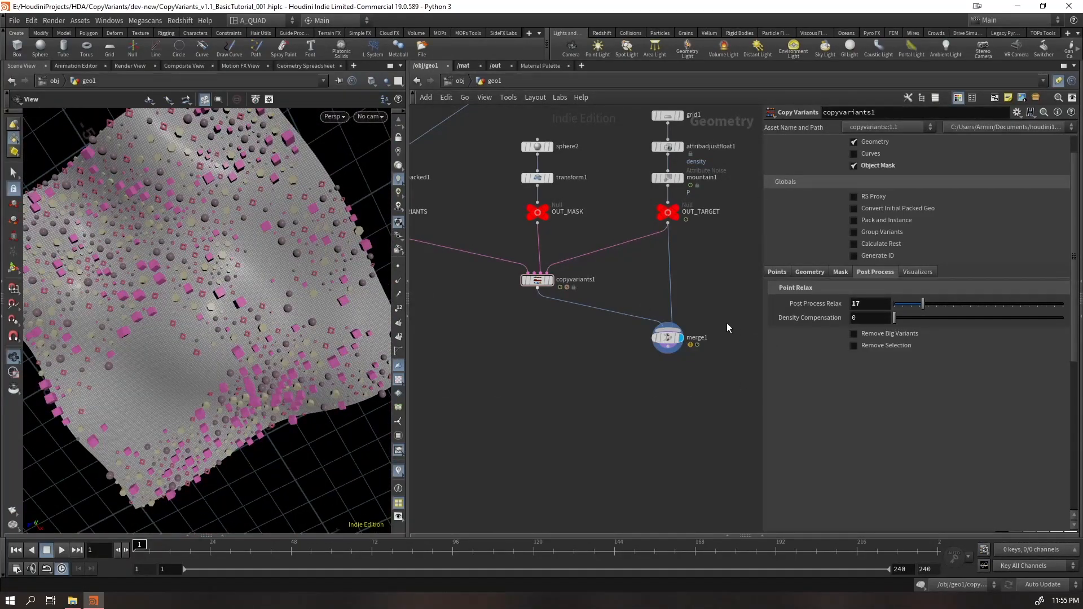
Check the node information of merge1 and save the scene
{"action": "middle_click", "coordinate": [672, 342]}
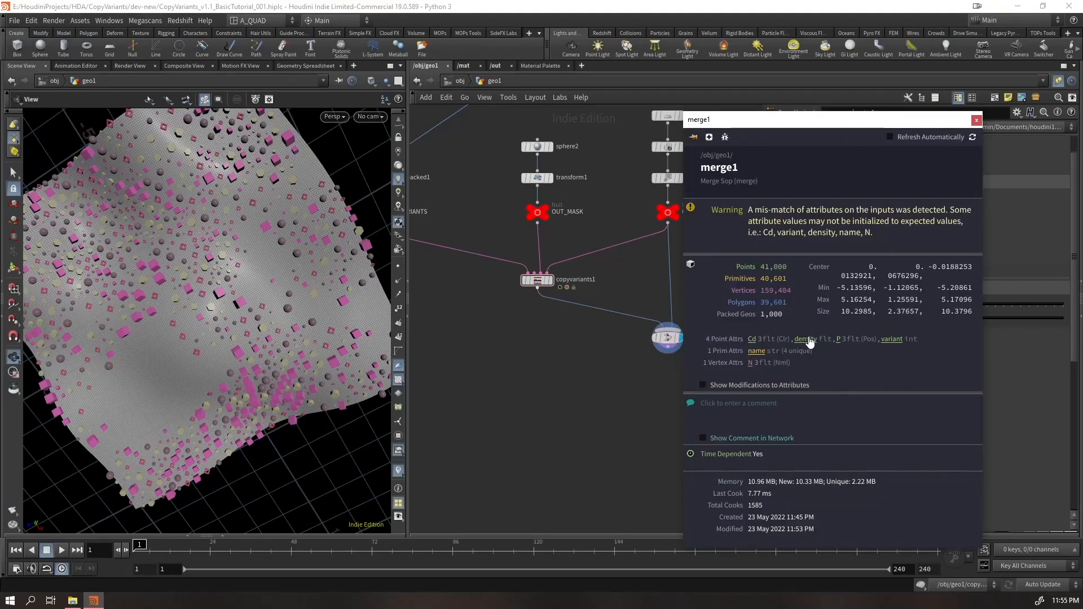
{"action": "left_click", "coordinate": [498, 468]}
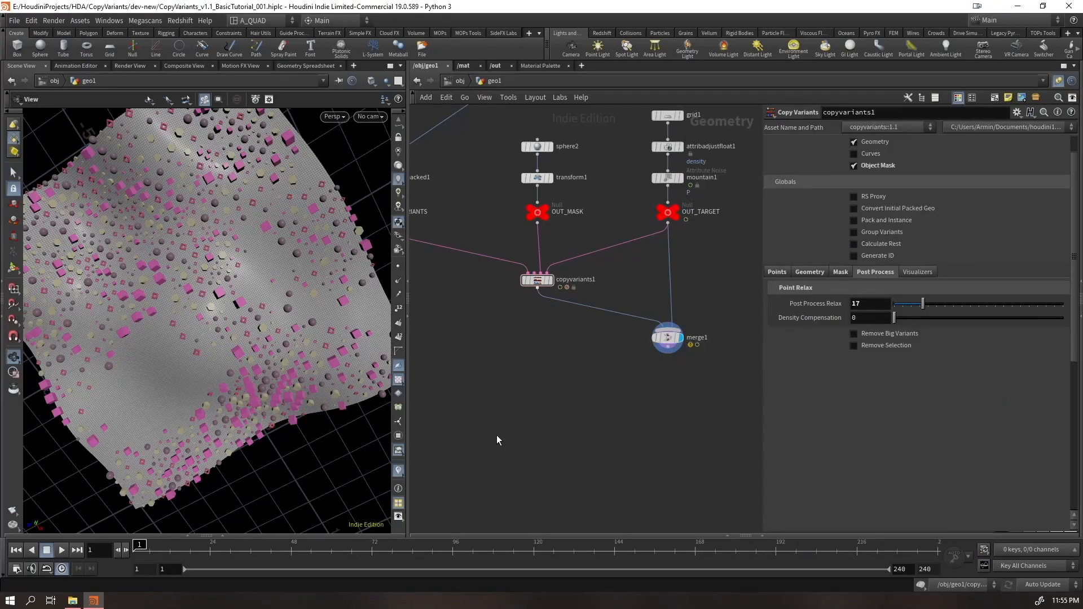
{"action": "key", "text": "ctrl+s"}
{"action": "left_click_drag", "start_coordinate": [266, 316], "coordinate": [271, 290]}
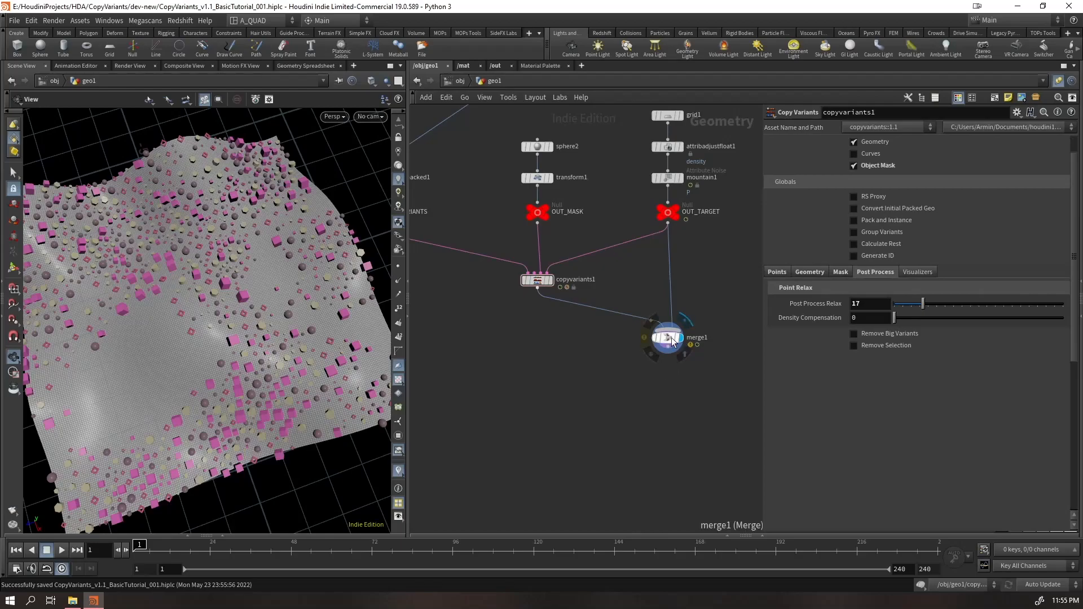
{"action": "middle_click", "coordinate": [670, 339]}
{"action": "left_click", "coordinate": [807, 314]}
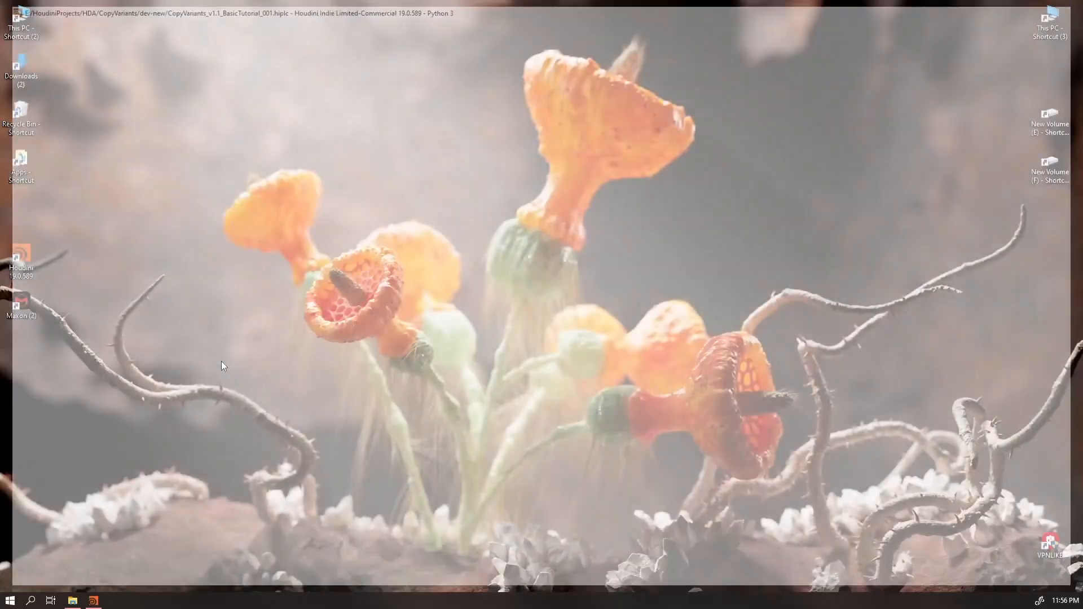
{"action": "right_click", "coordinate": [221, 361]}
{"action": "left_click", "coordinate": [210, 329]}
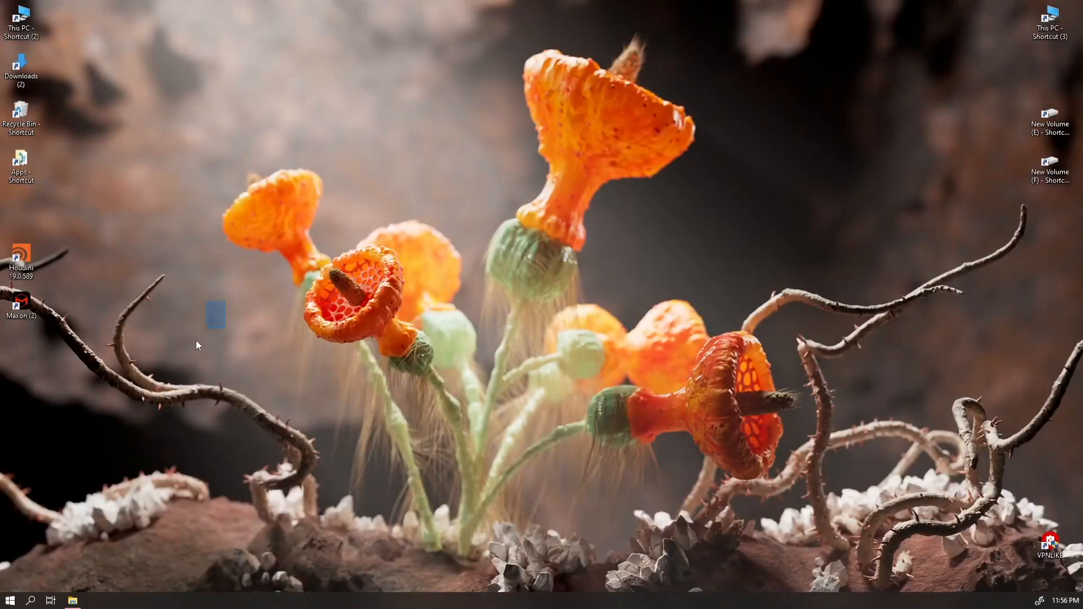
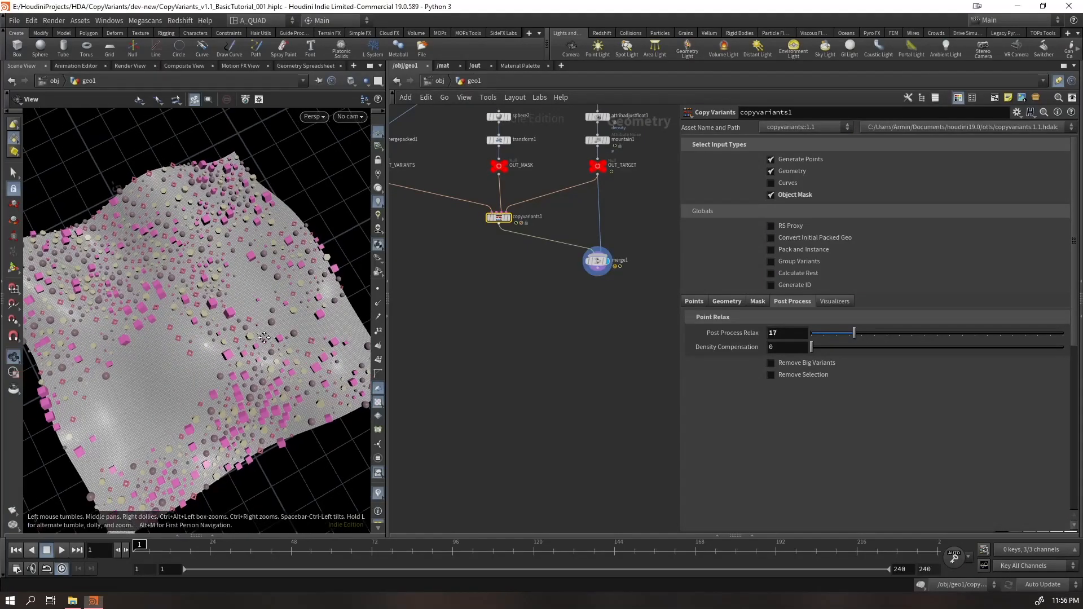
Visualize the density attribute from merge1's node information and inspect the colored terrain with its variants
{"action": "middle_click", "coordinate": [598, 266]}
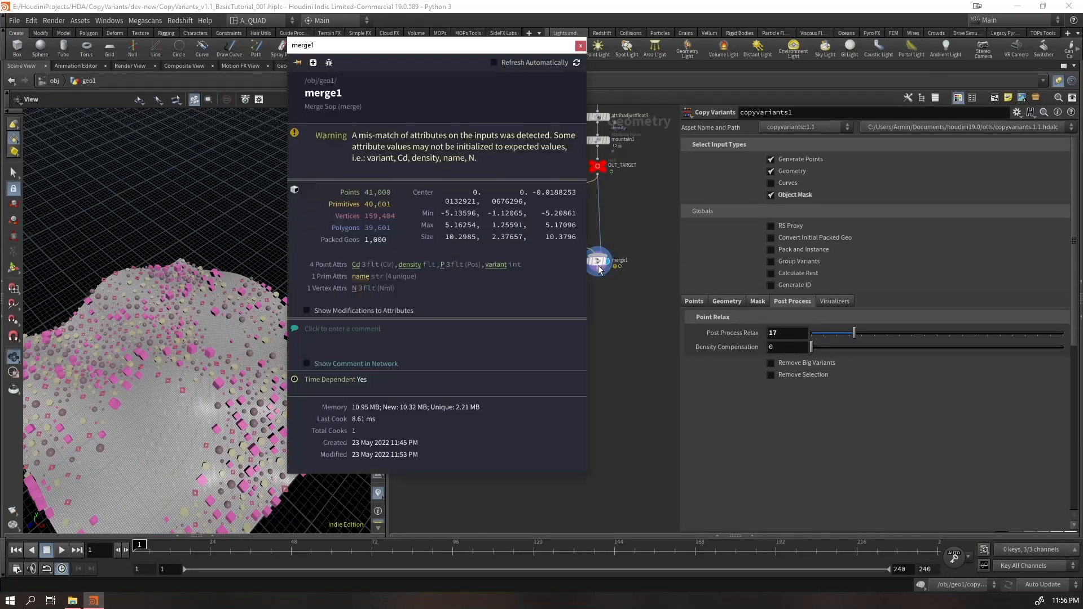
{"action": "left_click", "coordinate": [414, 270]}
{"action": "left_click_drag", "start_coordinate": [152, 350], "coordinate": [145, 411]}
{"action": "right_click_drag", "start_coordinate": [145, 411], "coordinate": [157, 421]}
{"action": "left_click_drag", "start_coordinate": [158, 421], "coordinate": [164, 378]}
{"action": "middle_click_drag", "start_coordinate": [179, 408], "coordinate": [182, 385]}
{"action": "left_click_drag", "start_coordinate": [182, 386], "coordinate": [262, 387]}
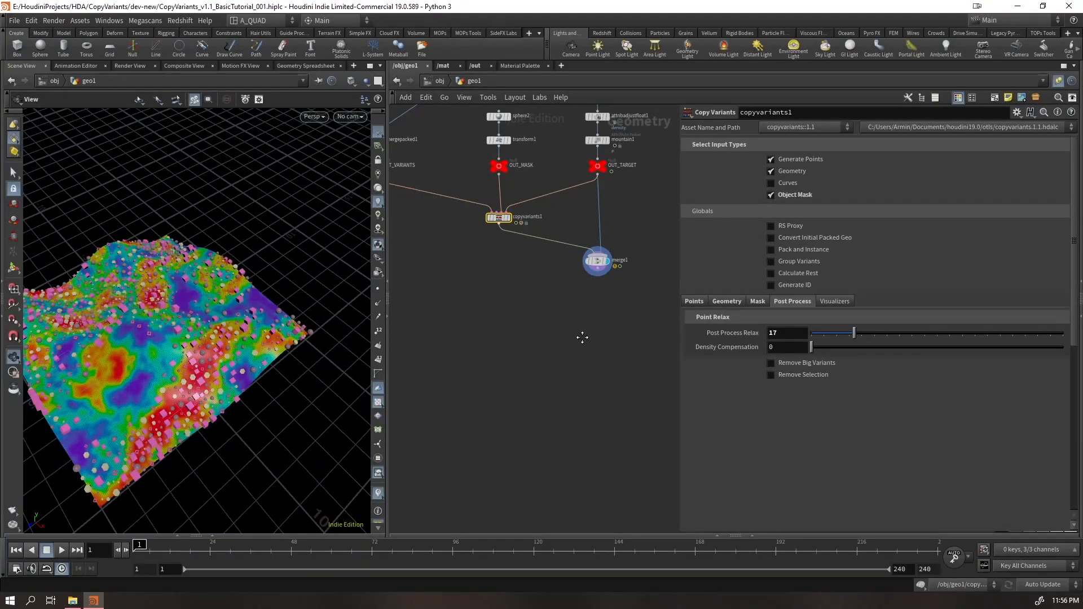
Display copyvariants1 and enable Visualize Attributes with the Attribute Type set to Surface
{"action": "middle_click_drag", "start_coordinate": [582, 337], "coordinate": [587, 362]}
{"action": "left_click", "coordinate": [601, 287]}
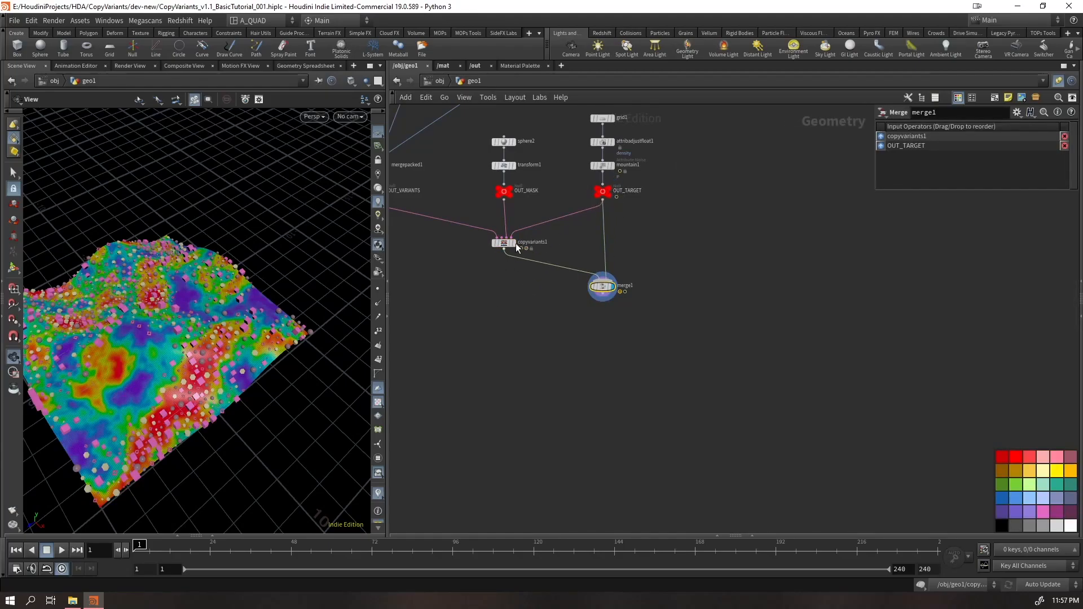
{"action": "scroll", "coordinate": [565, 243], "scroll_direction": "up", "scroll_amount": 4}
{"action": "middle_click_drag", "start_coordinate": [561, 257], "coordinate": [627, 281]}
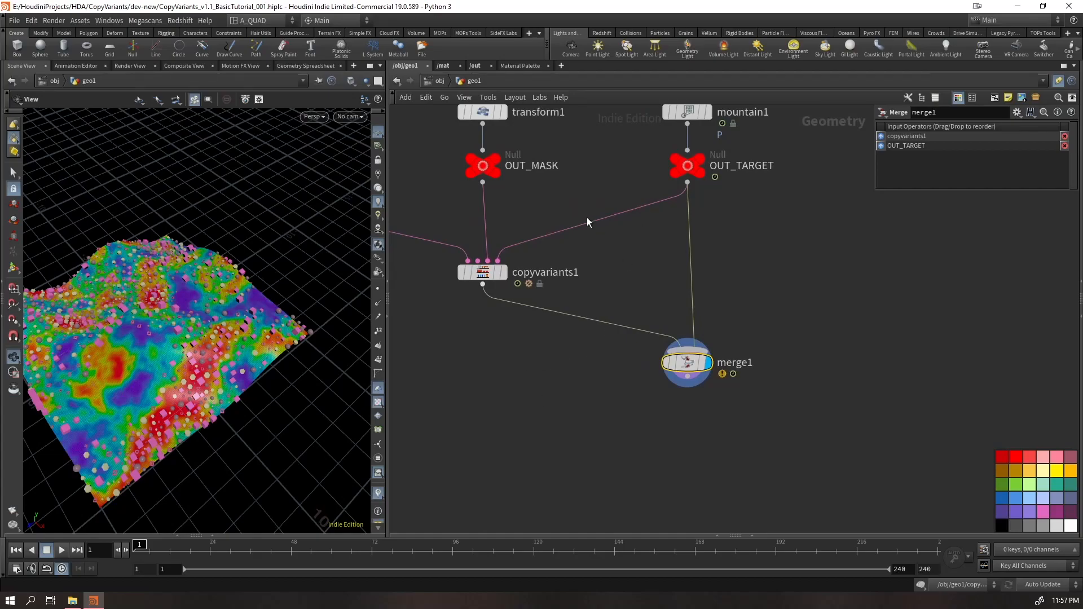
{"action": "left_click", "coordinate": [504, 273]}
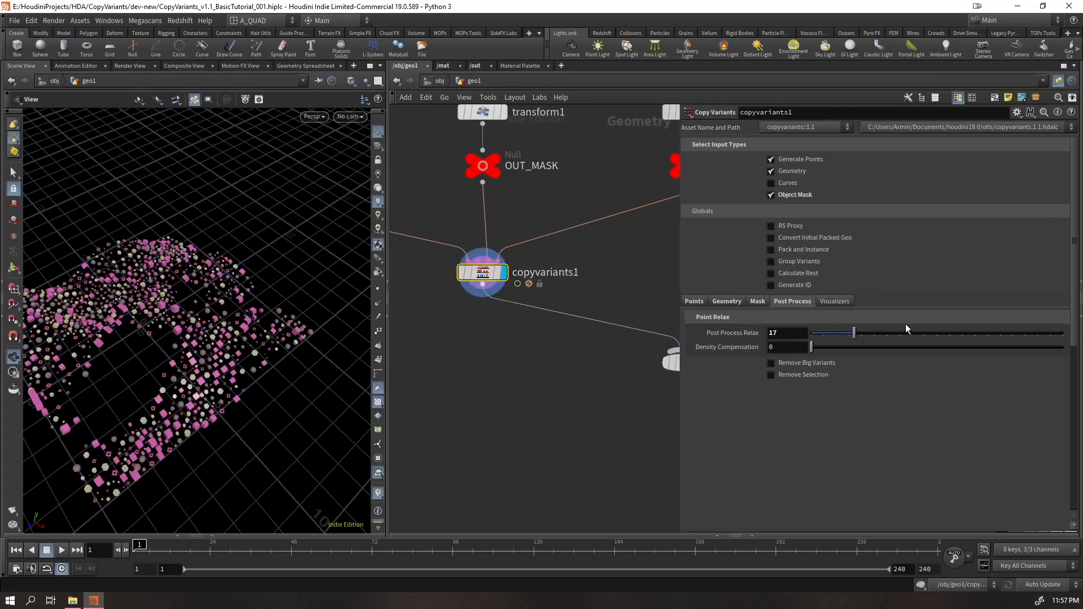
{"action": "left_click", "coordinate": [832, 303]}
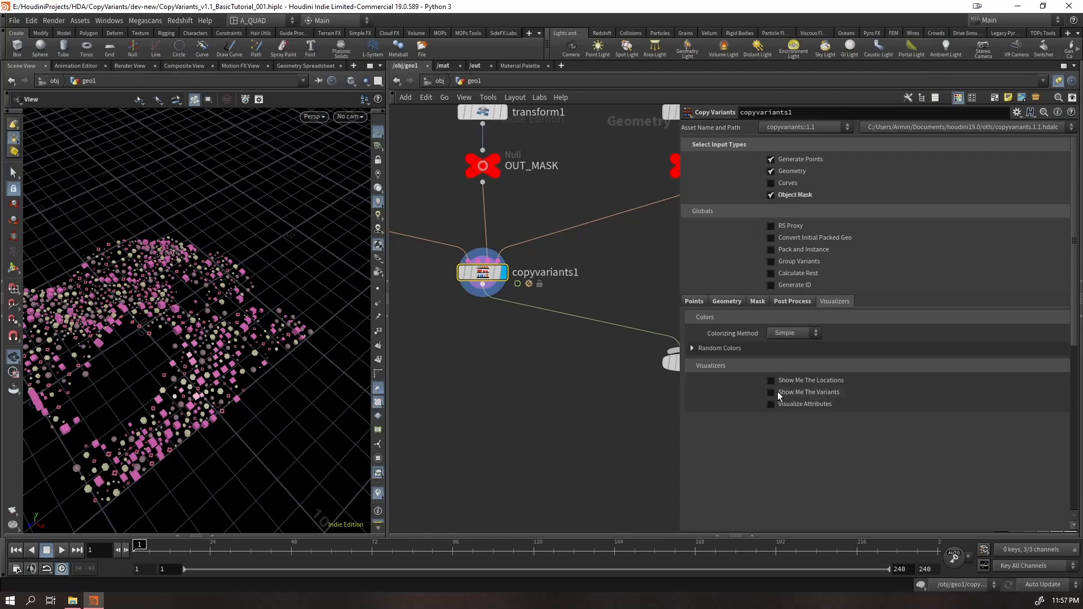
{"action": "left_click", "coordinate": [770, 404]}
{"action": "left_click", "coordinate": [785, 433]}
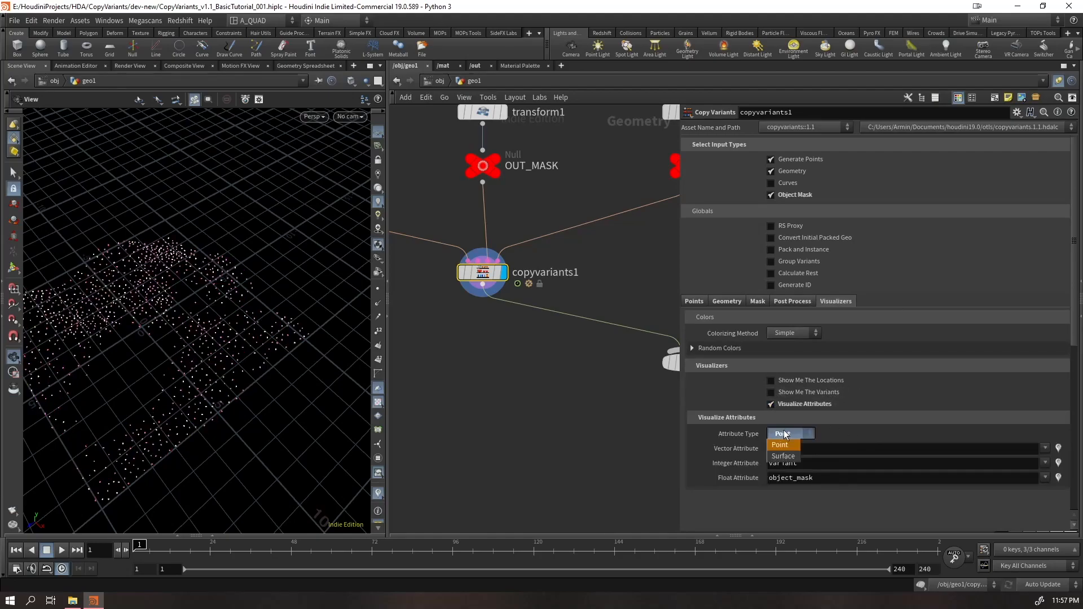
{"action": "left_click", "coordinate": [782, 456]}
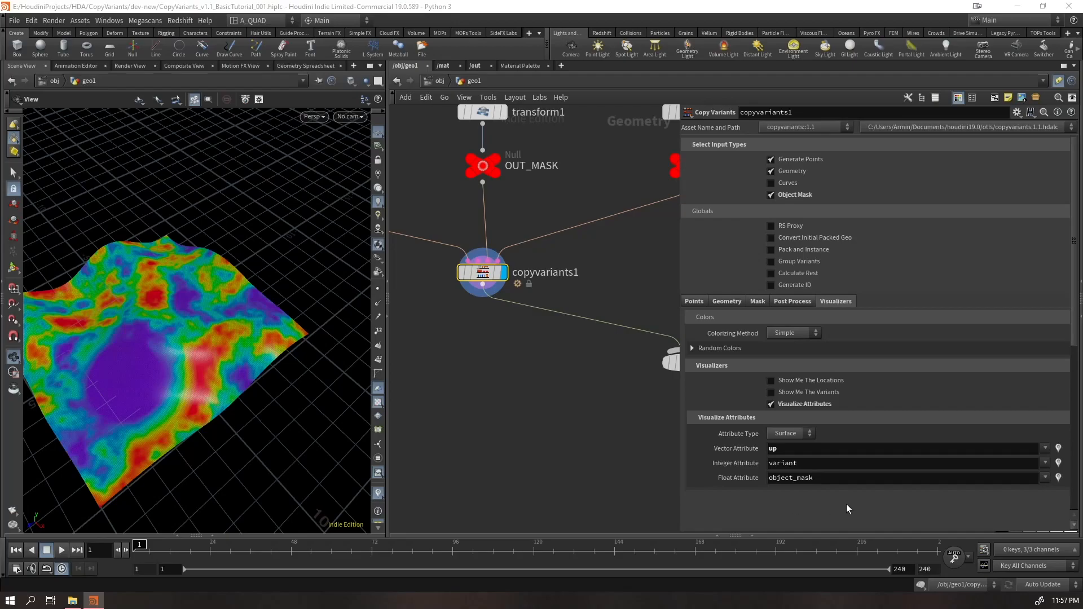
Set the visualizer's Float Attribute to density and toggle its attribute visualization
{"action": "left_click_drag", "start_coordinate": [821, 478], "coordinate": [696, 493]}
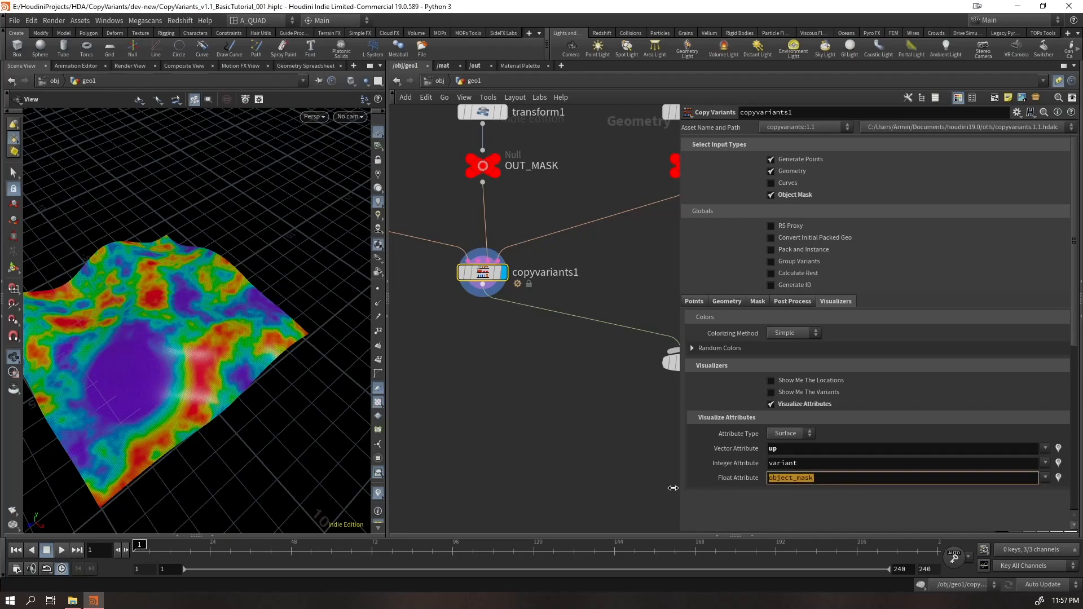
{"action": "left_click", "coordinate": [956, 496]}
{"action": "double_click", "coordinate": [838, 481]}
{"action": "type", "text": "density"}
{"action": "key", "text": "Return"}
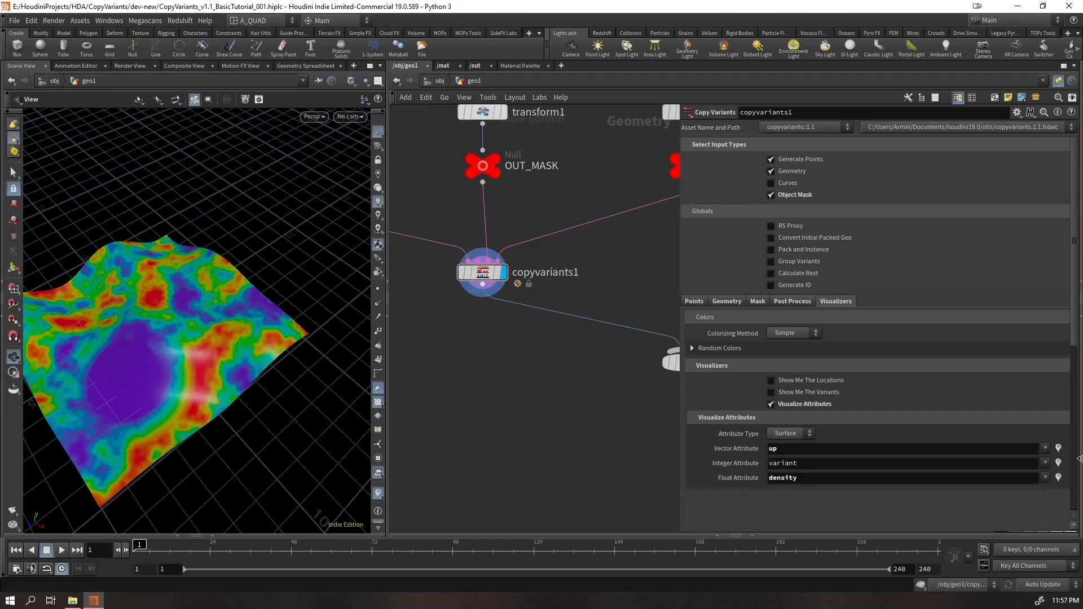
{"action": "left_click", "coordinate": [1058, 478]}
{"action": "left_click", "coordinate": [1056, 480]}
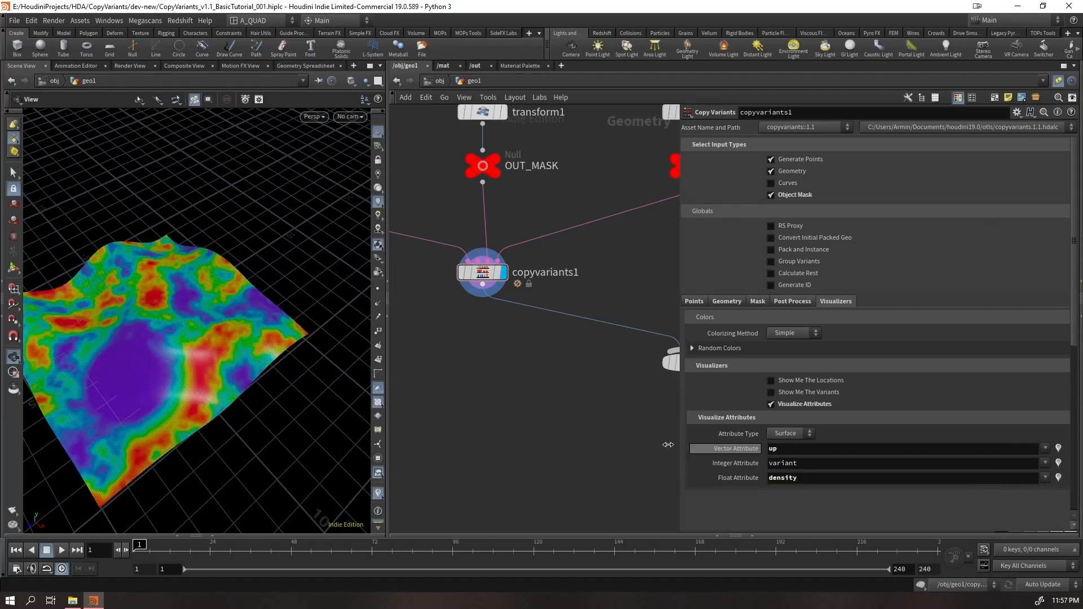
Try object_mask as the Float Attribute to inspect the masked area, and undo back to density
{"action": "left_click_drag", "start_coordinate": [235, 315], "coordinate": [157, 323]}
{"action": "right_click_drag", "start_coordinate": [132, 285], "coordinate": [239, 239]}
{"action": "left_click_drag", "start_coordinate": [826, 481], "coordinate": [682, 479]}
{"action": "type", "text": "object_mask"}
{"action": "key", "text": "Return"}
{"action": "key", "text": "ctrl+z"}
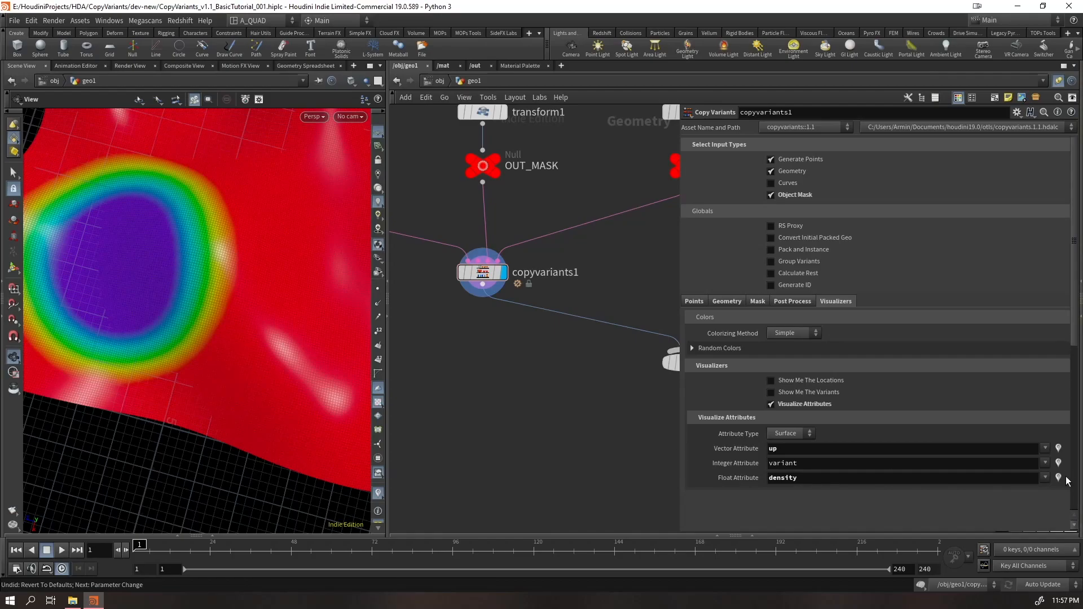
{"action": "right_click_drag", "start_coordinate": [148, 258], "coordinate": [133, 314]}
{"action": "middle_click_drag", "start_coordinate": [198, 248], "coordinate": [189, 261]}
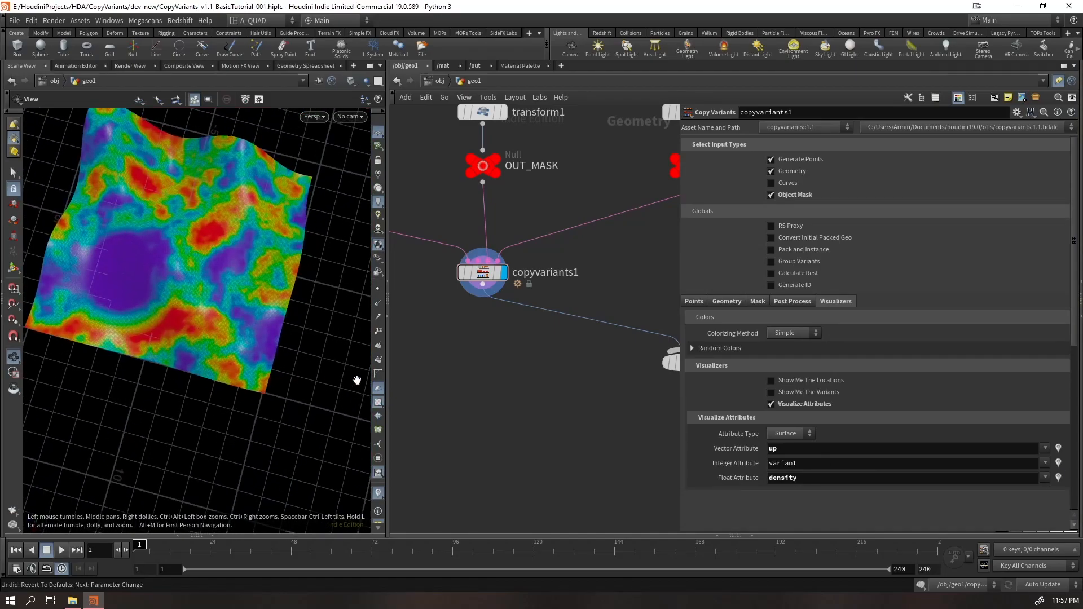
Turn off Visualize Attributes and display merge1 while keeping copyvariants1 selected for editing
{"action": "left_click", "coordinate": [799, 404]}
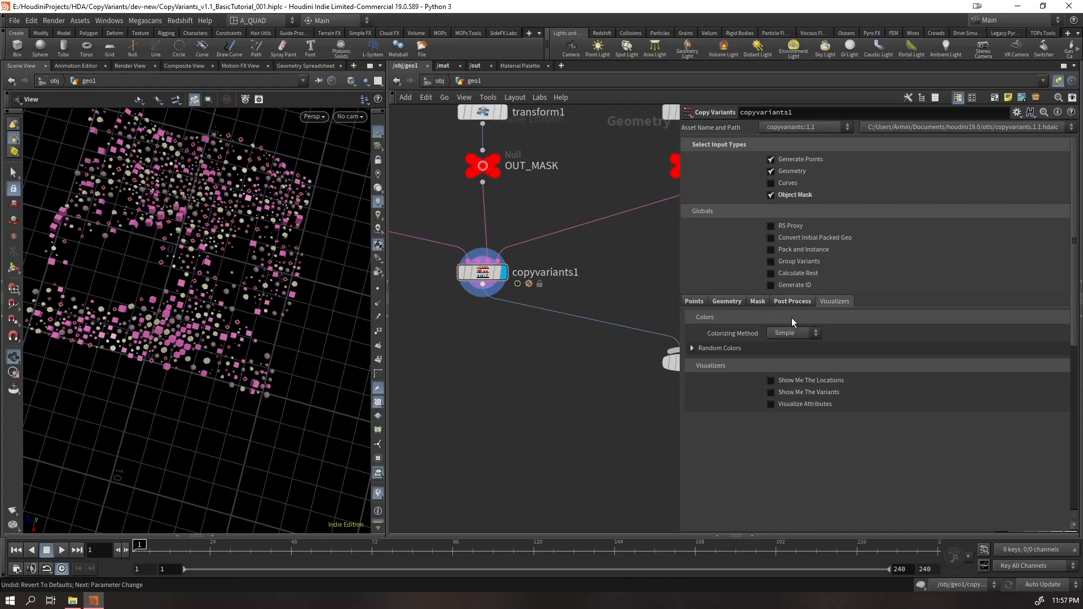
{"action": "middle_click_drag", "start_coordinate": [628, 375], "coordinate": [560, 367]}
{"action": "scroll", "coordinate": [560, 366], "scroll_direction": "up", "scroll_amount": 1}
{"action": "left_click", "coordinate": [661, 346]}
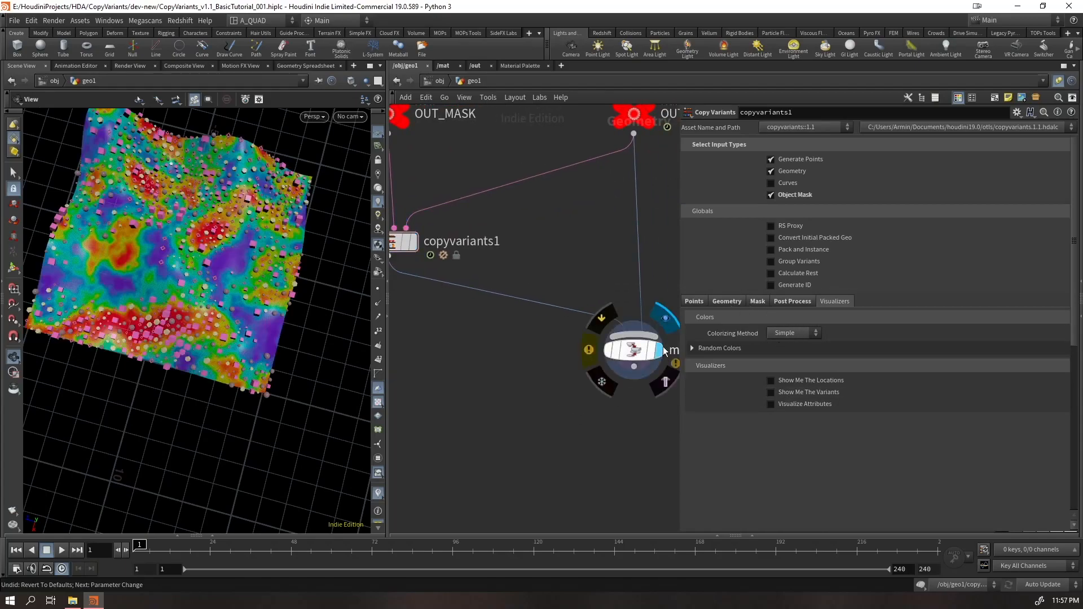
{"action": "left_click", "coordinate": [662, 339]}
{"action": "left_click", "coordinate": [403, 241]}
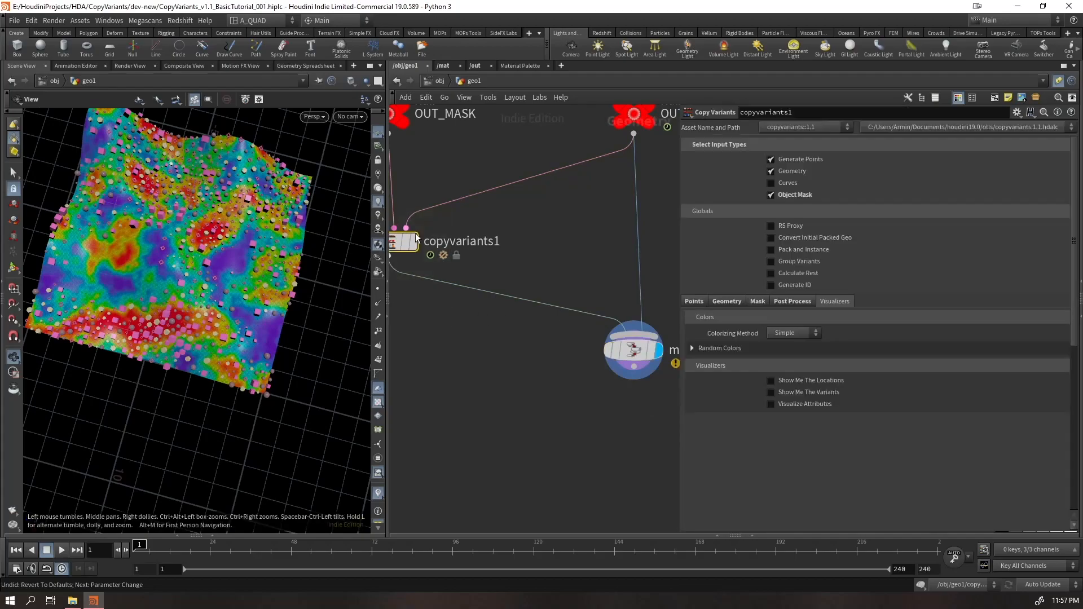
Open copyvariants1's post-process settings and examine how the relaxed variants are distributed over the high- and low-density areas
{"action": "left_click", "coordinate": [792, 302]}
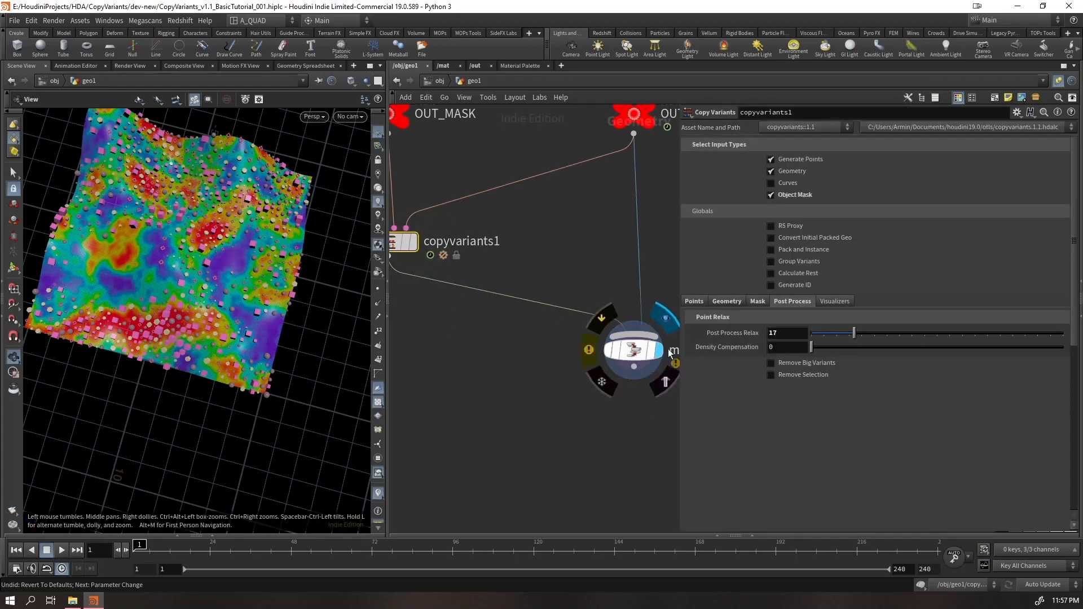
{"action": "scroll", "coordinate": [276, 189], "scroll_direction": "up", "scroll_amount": 3}
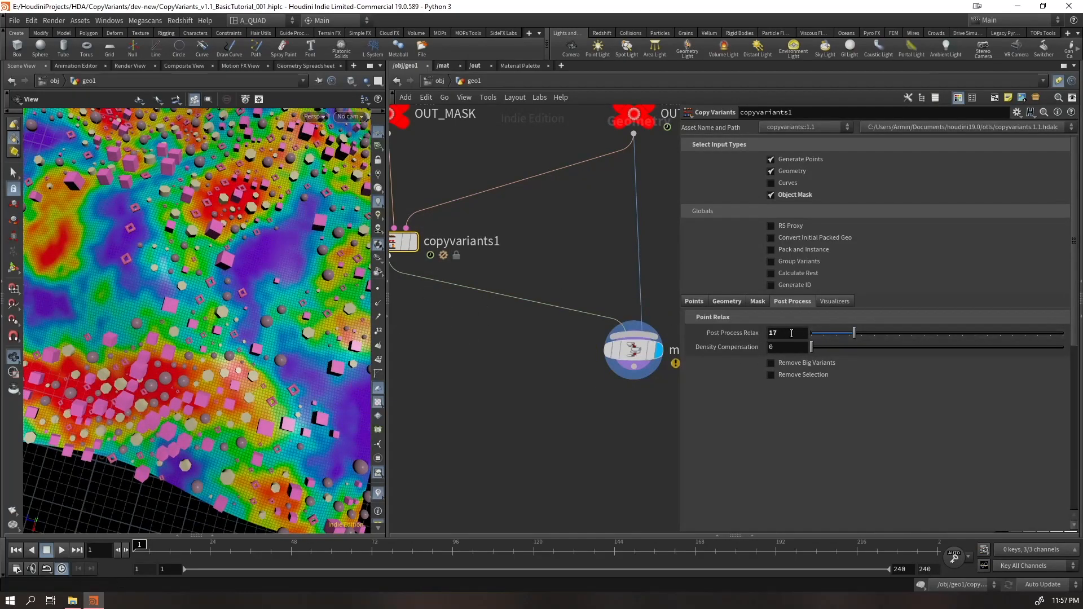
{"action": "left_click_drag", "start_coordinate": [237, 282], "coordinate": [149, 294]}
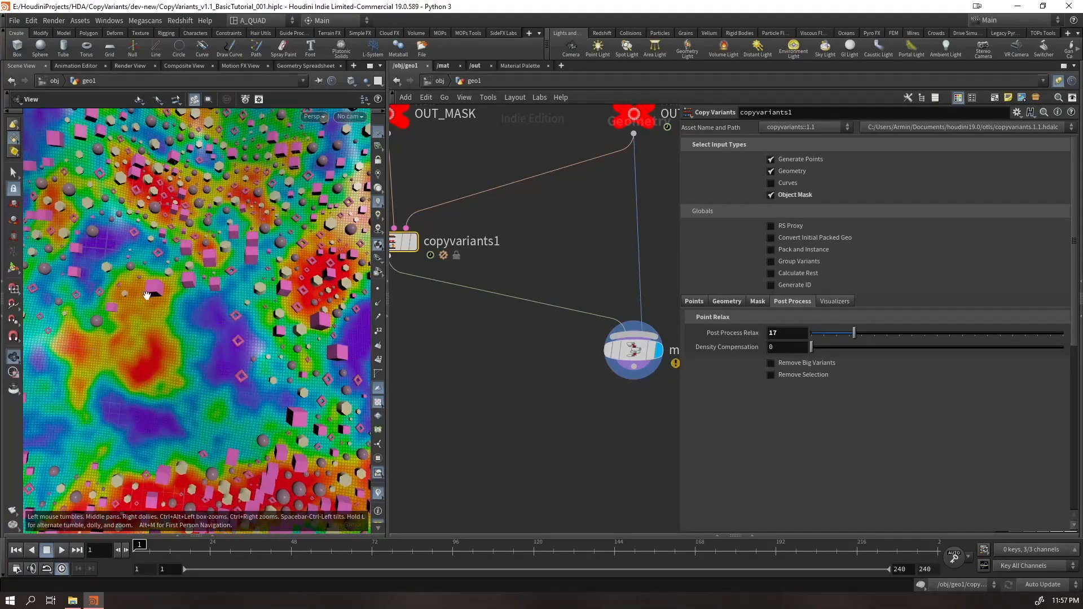
{"action": "right_click_drag", "start_coordinate": [246, 344], "coordinate": [218, 372]}
{"action": "left_click_drag", "start_coordinate": [218, 372], "coordinate": [266, 371]}
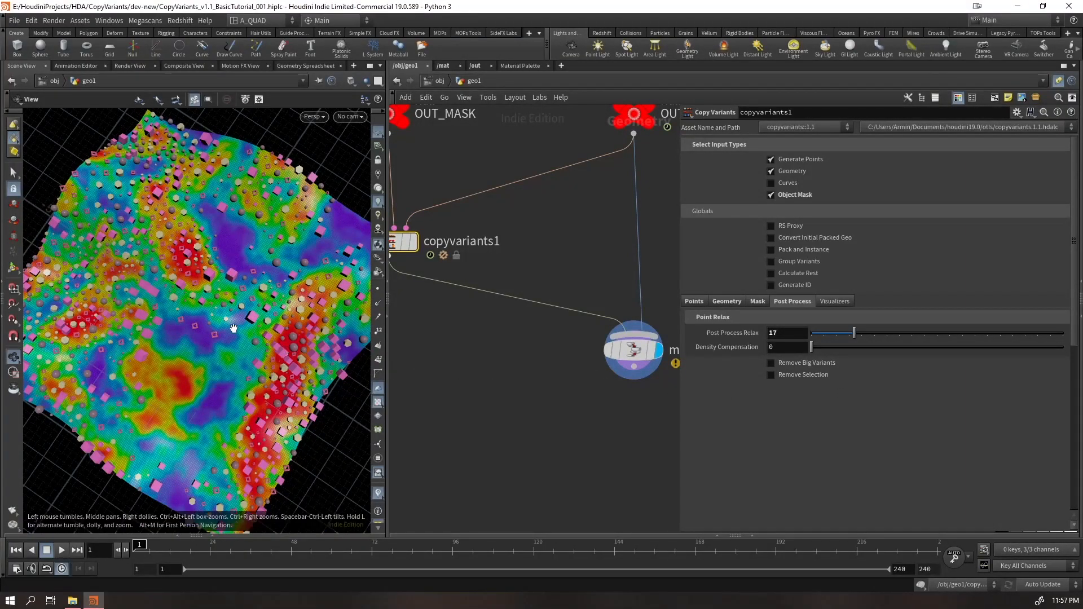
{"action": "scroll", "coordinate": [201, 256], "scroll_direction": "up", "scroll_amount": 10}
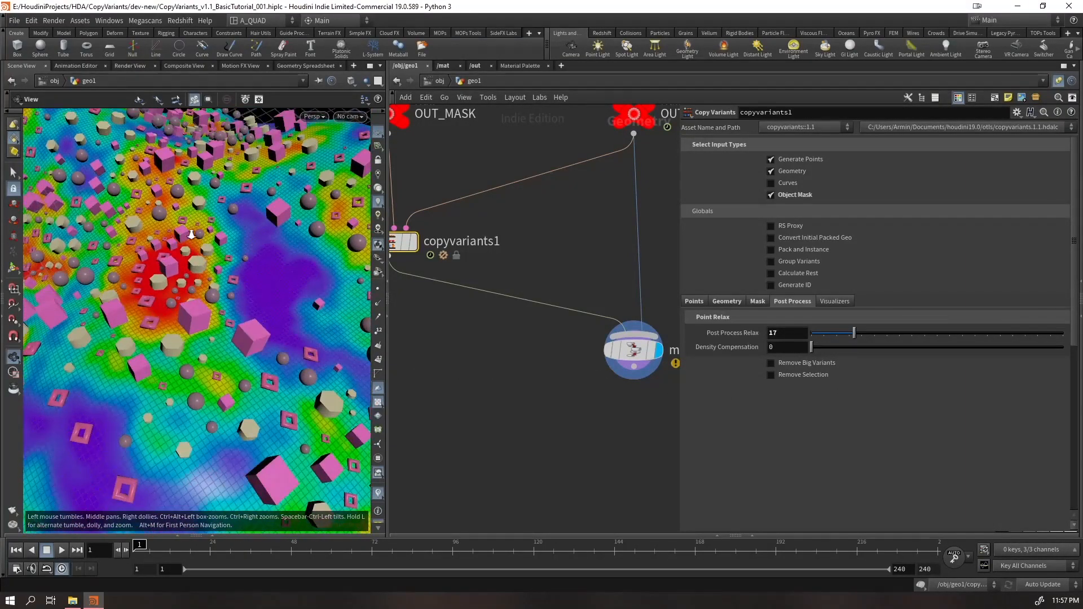
{"action": "scroll", "coordinate": [232, 253], "scroll_direction": "down", "scroll_amount": 10}
{"action": "left_click_drag", "start_coordinate": [229, 266], "coordinate": [205, 315]}
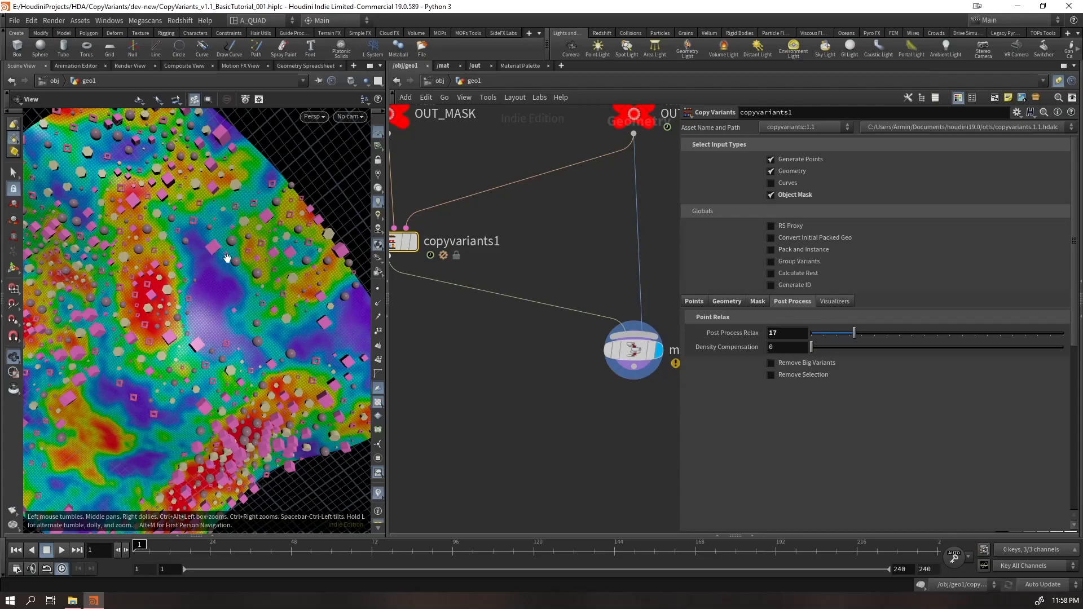
{"action": "scroll", "coordinate": [226, 261], "scroll_direction": "up", "scroll_amount": 5}
{"action": "left_click_drag", "start_coordinate": [242, 260], "coordinate": [225, 310]}
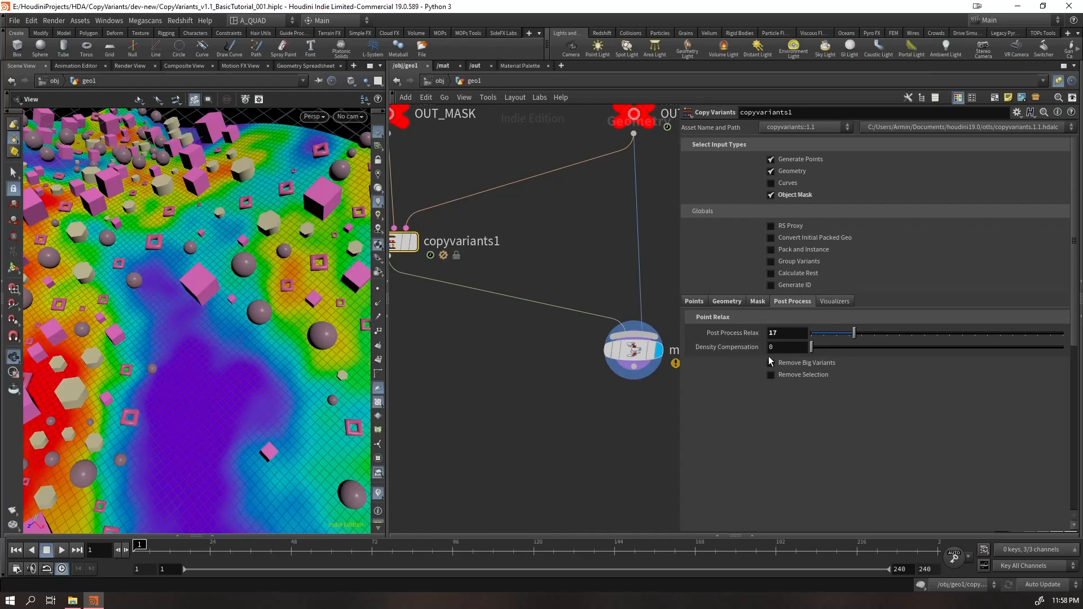
Display copyvariants1 and set Density Compensation to 0.999, inspecting the remaining variants
{"action": "left_click", "coordinate": [414, 241]}
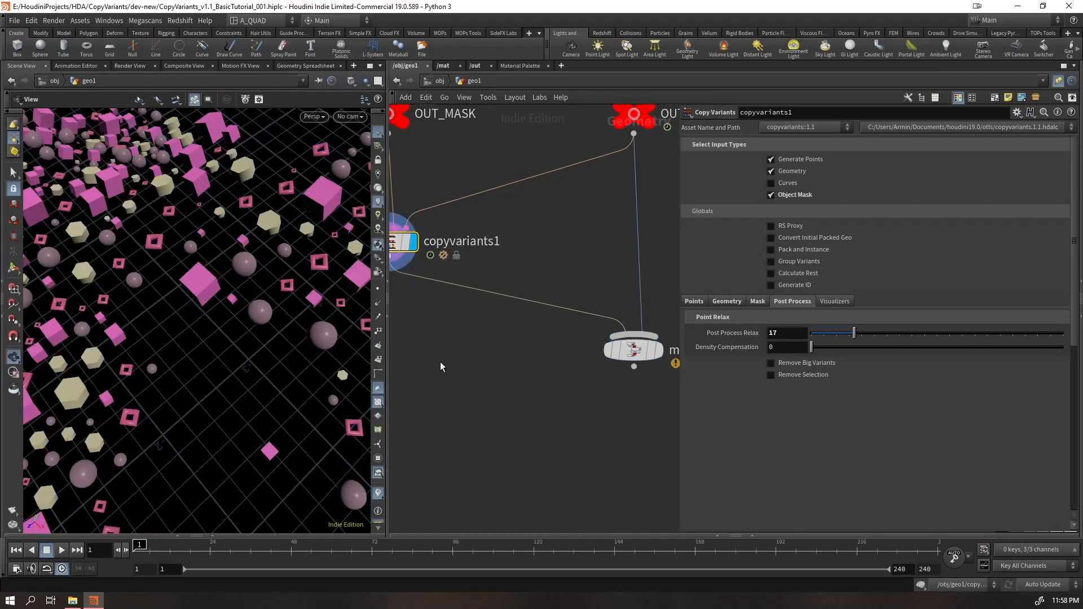
{"action": "key", "text": "f"}
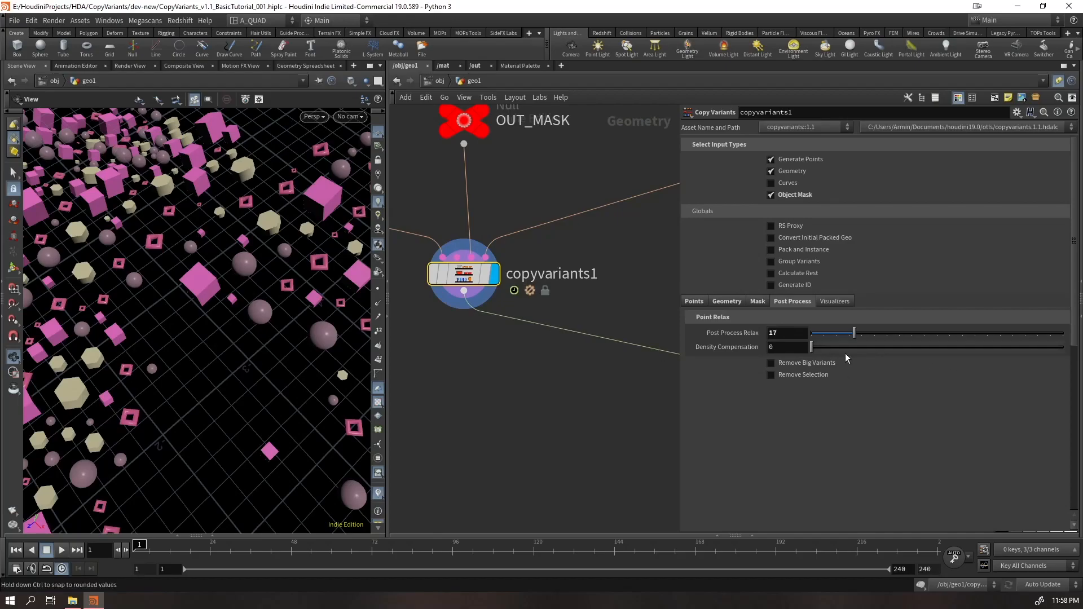
{"action": "left_click_drag", "start_coordinate": [822, 349], "coordinate": [1063, 338]}
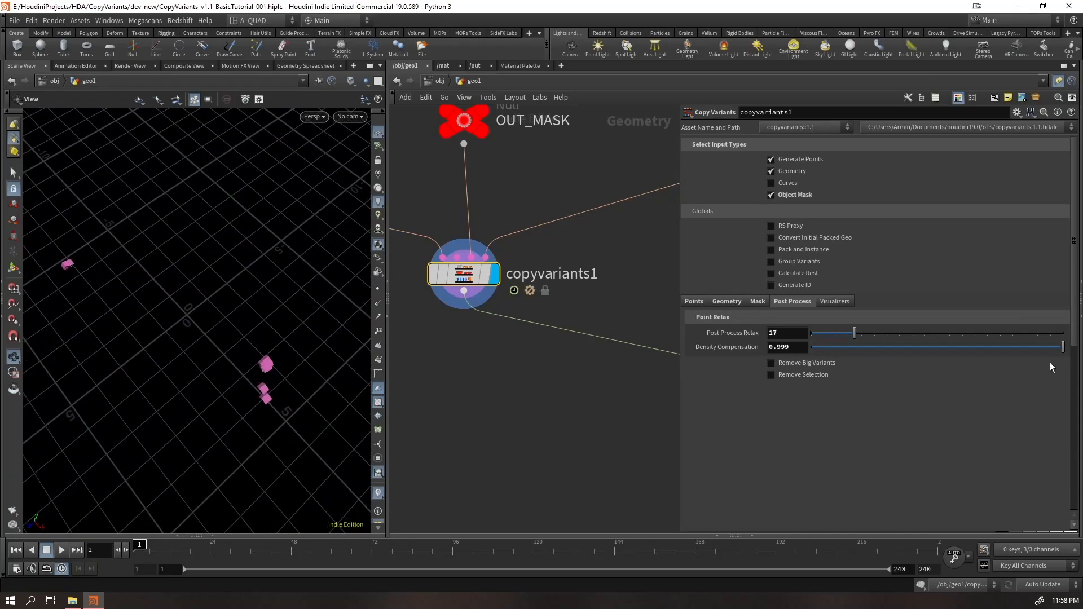
{"action": "scroll", "coordinate": [192, 358], "scroll_direction": "down", "scroll_amount": 3}
{"action": "right_click_drag", "start_coordinate": [253, 351], "coordinate": [462, 206]}
{"action": "left_click_drag", "start_coordinate": [176, 305], "coordinate": [170, 273]}
{"action": "right_click_drag", "start_coordinate": [170, 273], "coordinate": [131, 353]}
{"action": "left_click_drag", "start_coordinate": [130, 353], "coordinate": [215, 360]}
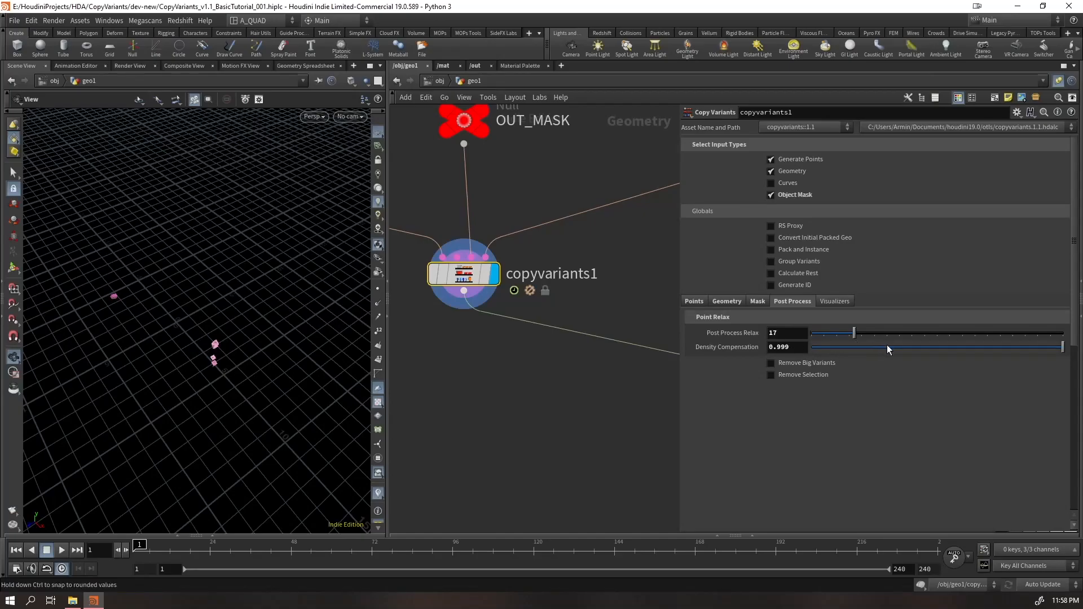
Set Density Compensation to 0.255 and display merge1 to inspect the variants over the density colors
{"action": "mouse_move", "coordinate": [881, 347]}
{"action": "left_mouse_down"}
{"action": "mouse_move", "coordinate": [850, 346]}
{"action": "mouse_move", "coordinate": [901, 345]}
{"action": "mouse_move", "coordinate": [874, 350]}
{"action": "left_mouse_up"}
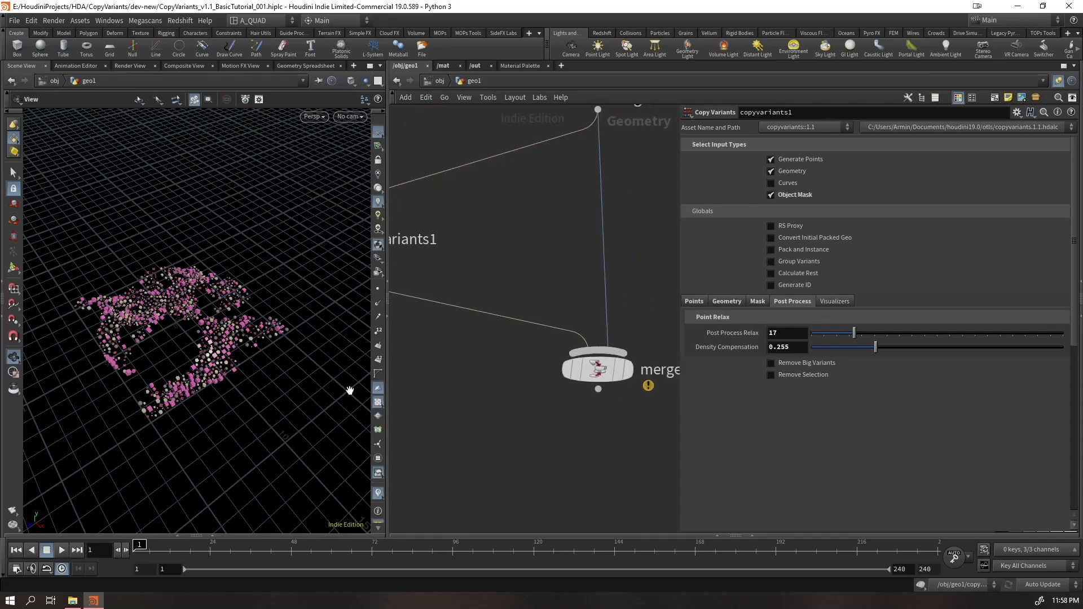
{"action": "left_click", "coordinate": [629, 370]}
{"action": "scroll", "coordinate": [209, 303], "scroll_direction": "up", "scroll_amount": 5}
{"action": "mouse_move", "coordinate": [209, 304]}
{"action": "left_mouse_down"}
{"action": "mouse_move", "coordinate": [254, 268]}
{"action": "mouse_move", "coordinate": [202, 303]}
{"action": "left_mouse_up"}
{"action": "scroll", "coordinate": [212, 290], "scroll_direction": "down", "scroll_amount": 3}
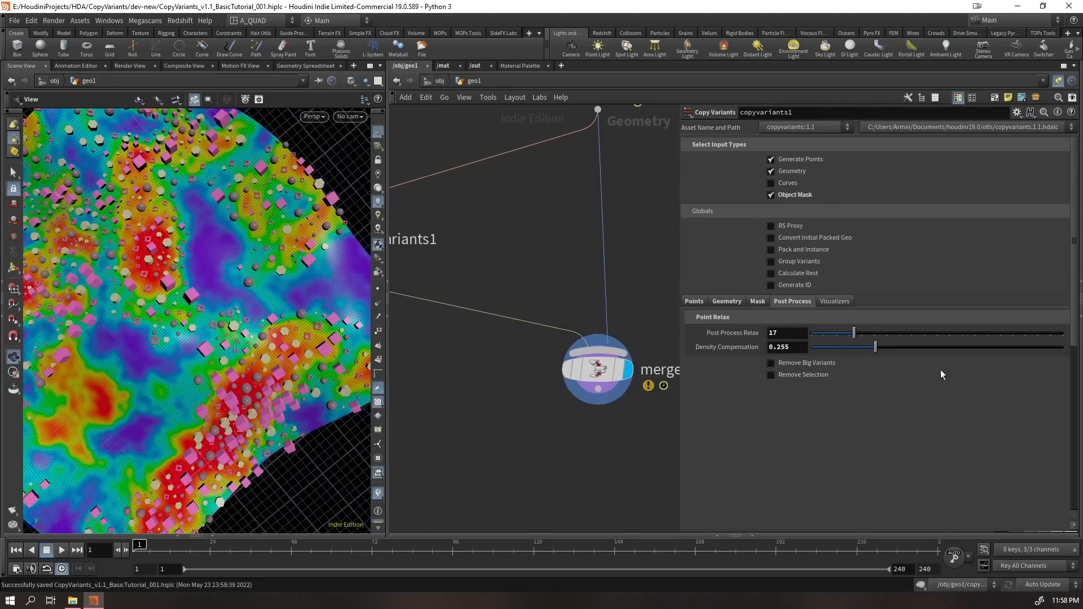
Try Density Compensation values of 0.394 and 0.134, settle on 0.284 and inspect the distribution across the terrain
{"action": "left_click_drag", "start_coordinate": [910, 347], "coordinate": [912, 347]}
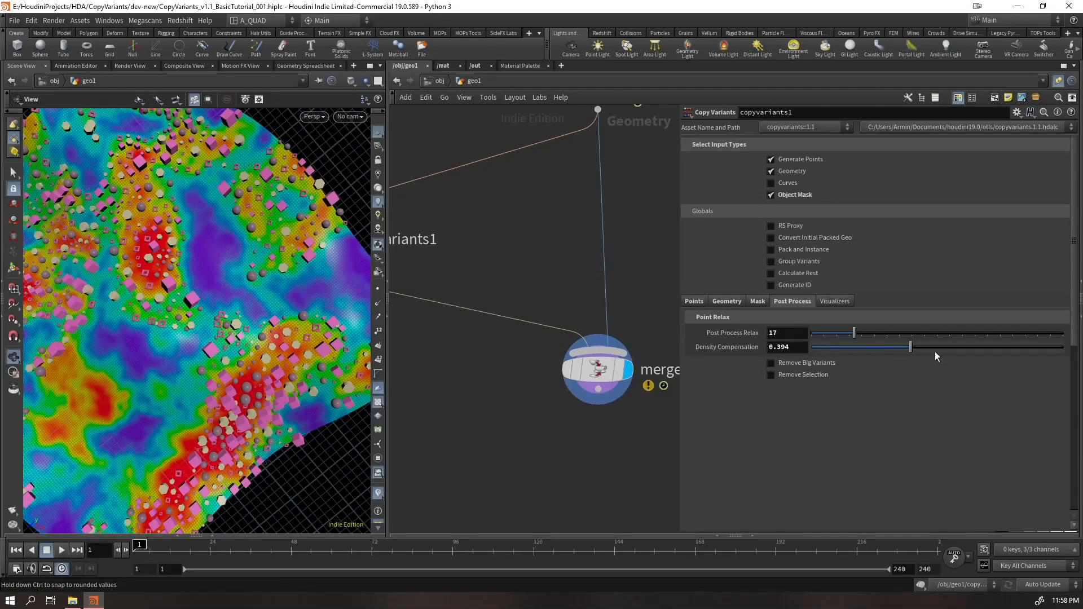
{"action": "left_click", "coordinate": [845, 348]}
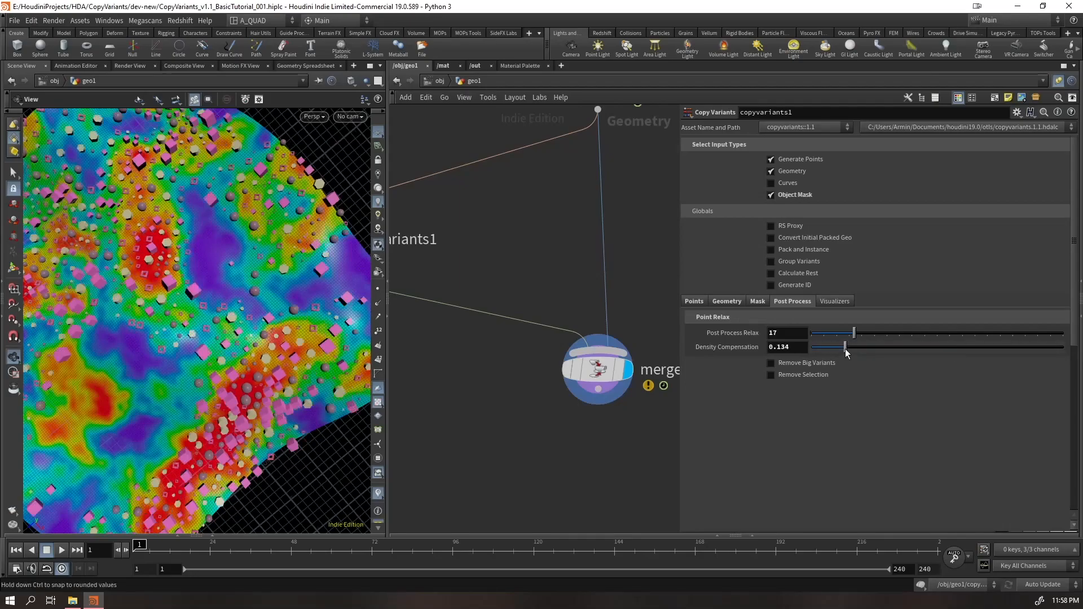
{"action": "left_click_drag", "start_coordinate": [857, 344], "coordinate": [882, 361]}
{"action": "left_click", "coordinate": [971, 348]}
{"action": "scroll", "coordinate": [186, 338], "scroll_direction": "down", "scroll_amount": 5}
{"action": "left_click_drag", "start_coordinate": [186, 361], "coordinate": [188, 407]}
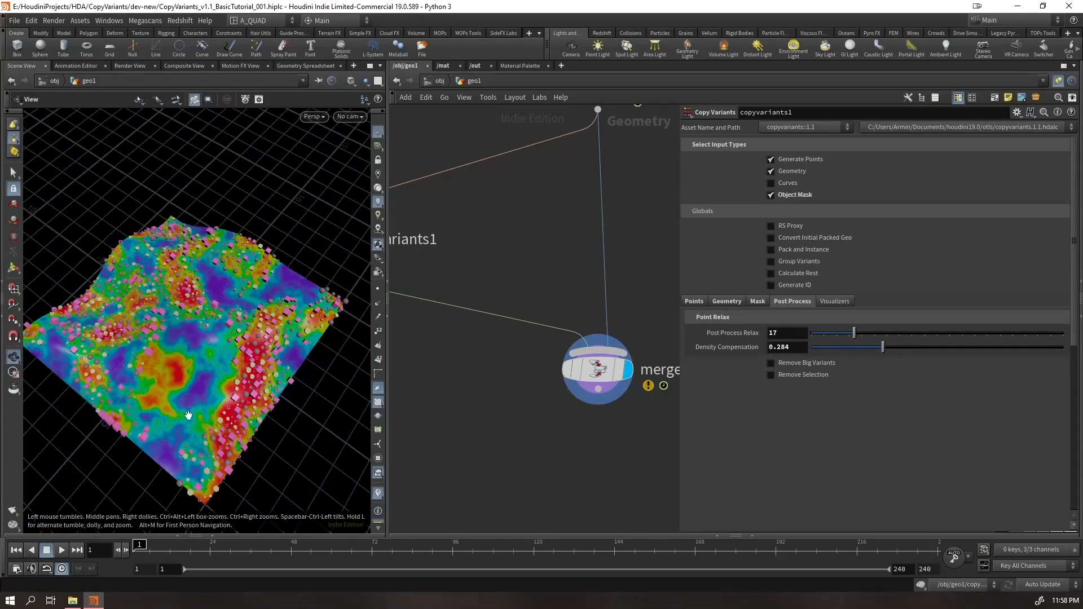
{"action": "scroll", "coordinate": [148, 367], "scroll_direction": "up", "scroll_amount": 3}
{"action": "left_click_drag", "start_coordinate": [239, 351], "coordinate": [226, 279]}
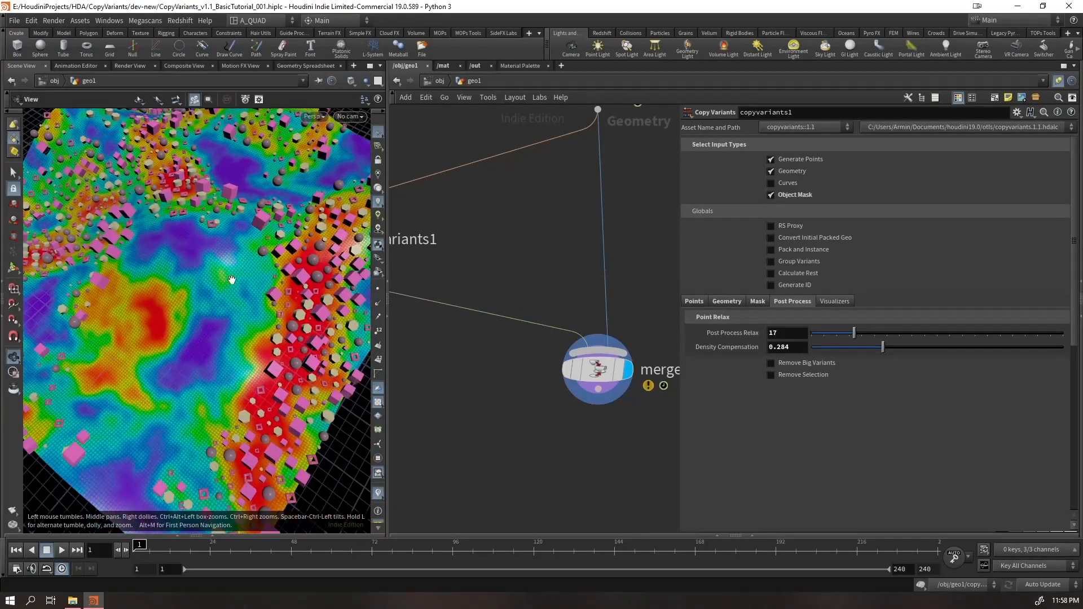
Temporarily overlay OUT_MASK as a template in the viewport to compare the sphere mask with the scattered terrain
{"action": "scroll", "coordinate": [485, 352], "scroll_direction": "down", "scroll_amount": 3}
{"action": "scroll", "coordinate": [147, 390], "scroll_direction": "down", "scroll_amount": 6}
{"action": "middle_click_drag", "start_coordinate": [495, 334], "coordinate": [559, 391]}
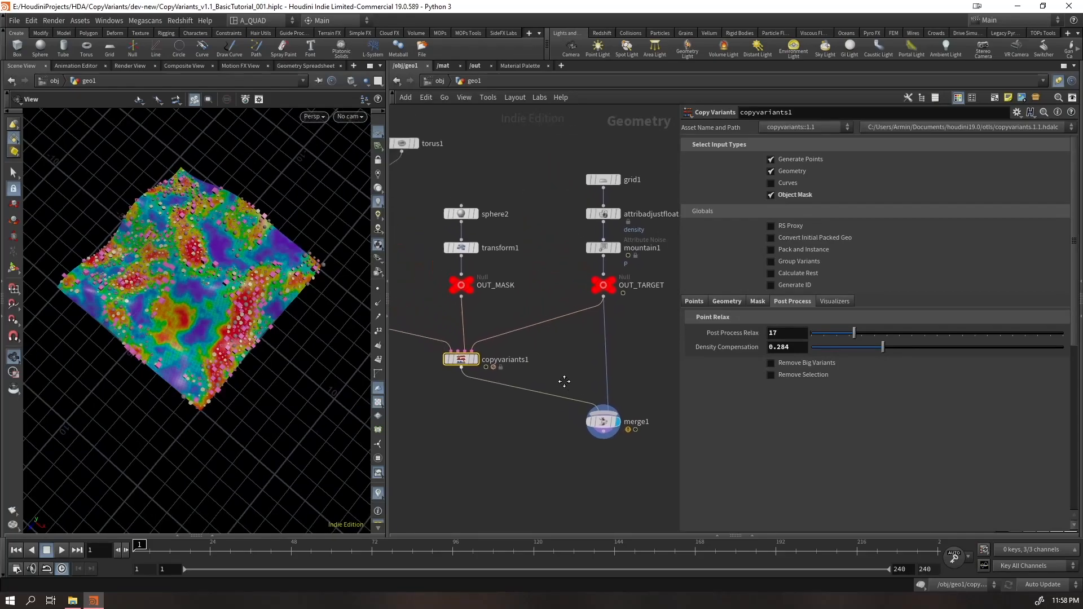
{"action": "left_click", "coordinate": [471, 289]}
{"action": "left_click_drag", "start_coordinate": [196, 317], "coordinate": [174, 346]}
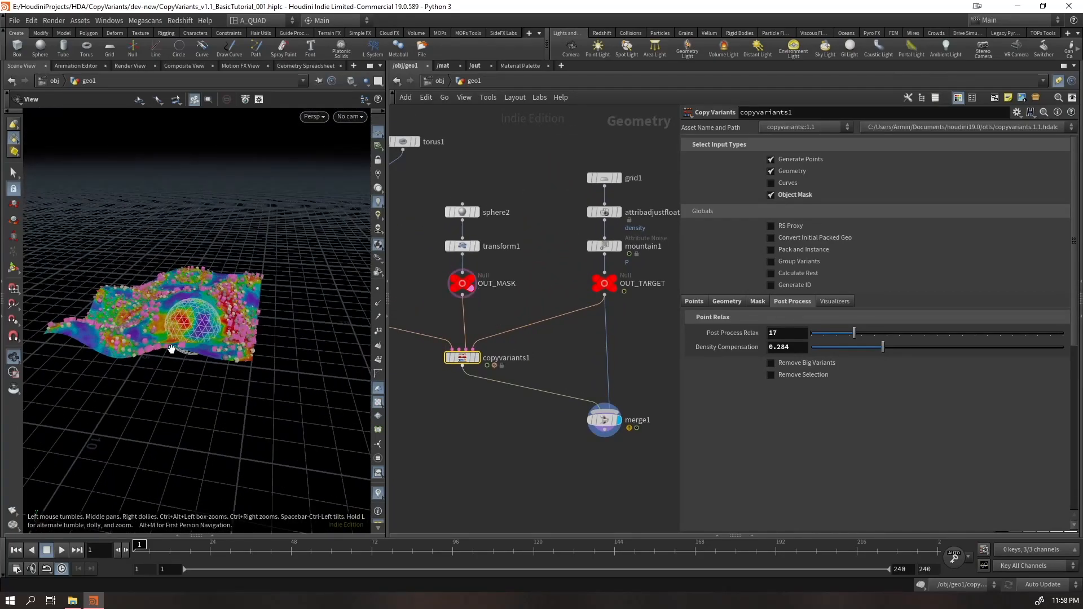
{"action": "scroll", "coordinate": [174, 345], "scroll_direction": "up", "scroll_amount": 8}
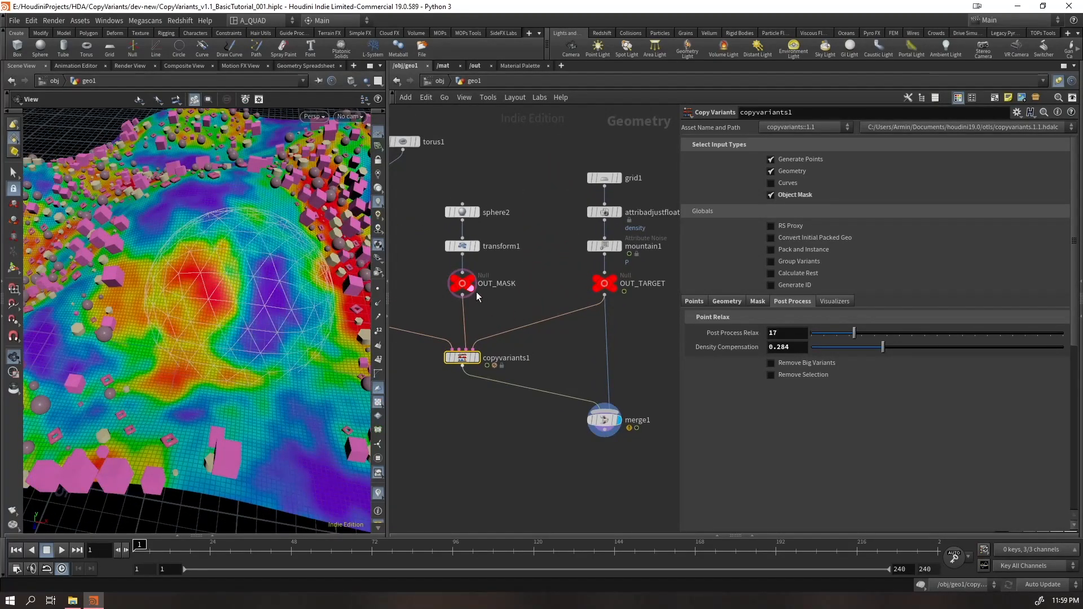
{"action": "left_click", "coordinate": [473, 290]}
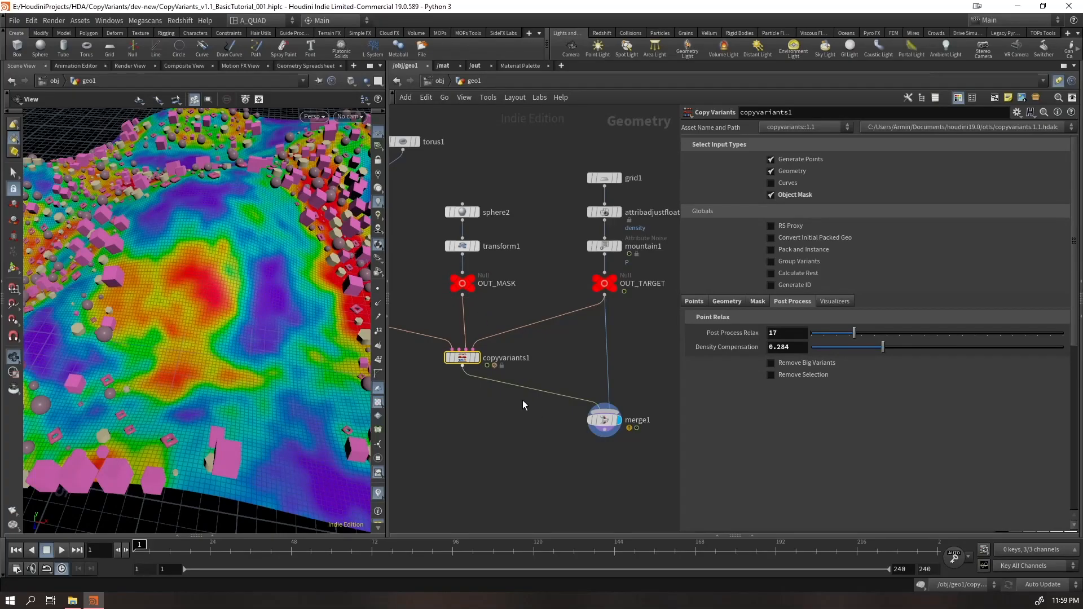
Display the copyvariants1 output and preview its surface density with Visualize Attributes, leaving the preview switched off
{"action": "left_click", "coordinate": [476, 358]}
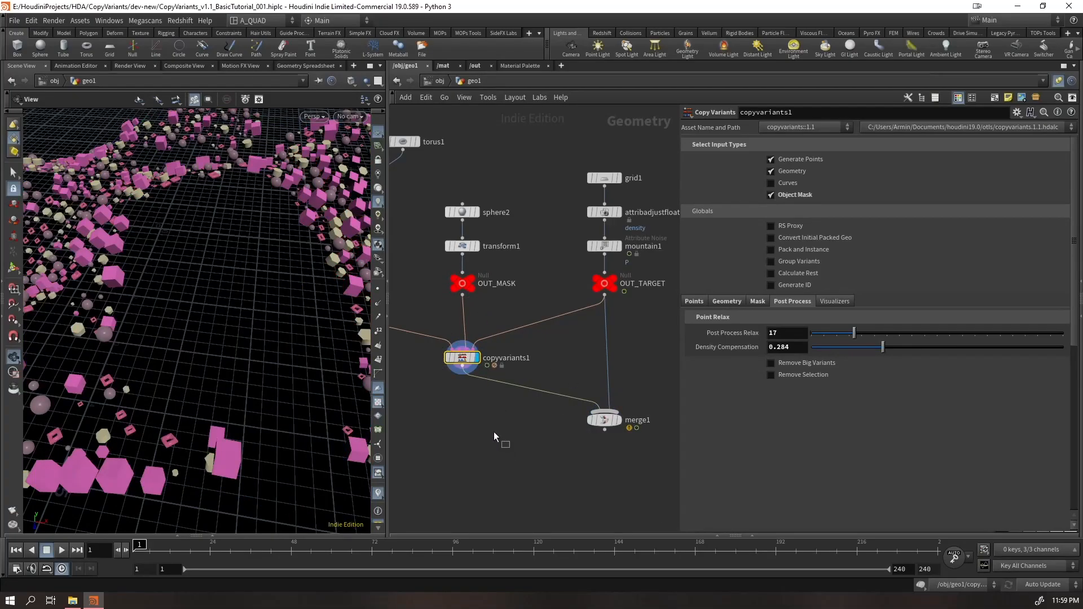
{"action": "left_click", "coordinate": [822, 302]}
{"action": "left_click", "coordinate": [785, 405]}
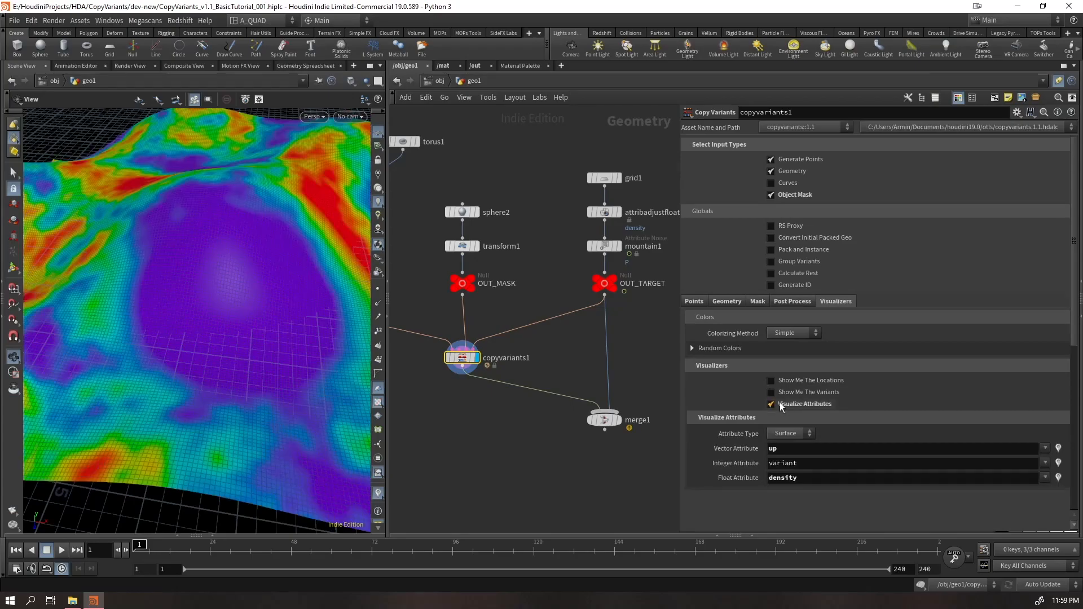
{"action": "left_click_drag", "start_coordinate": [223, 326], "coordinate": [299, 237]}
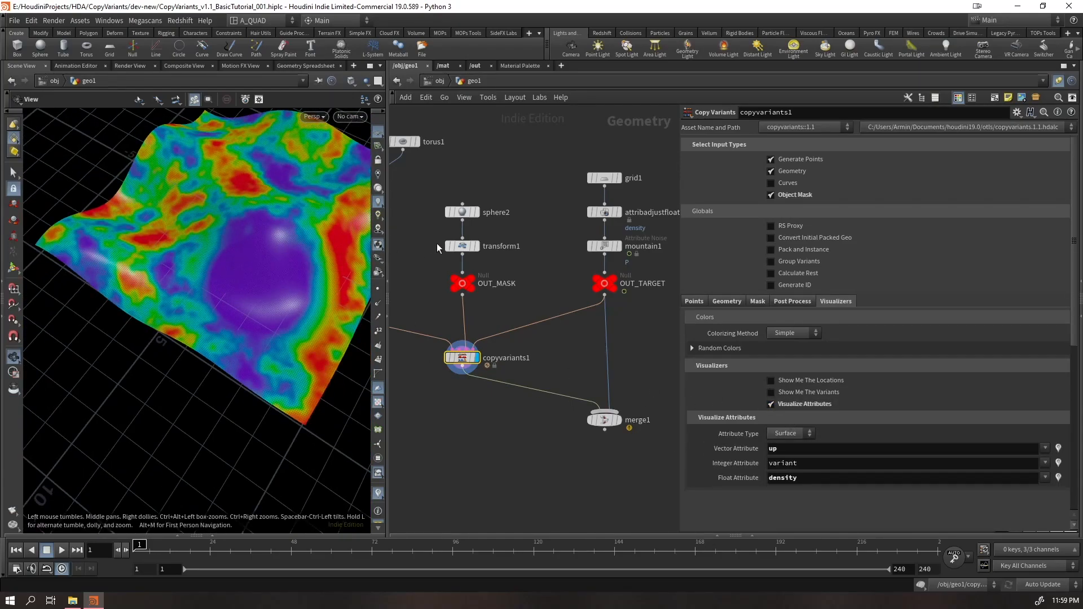
{"action": "left_click", "coordinate": [818, 404]}
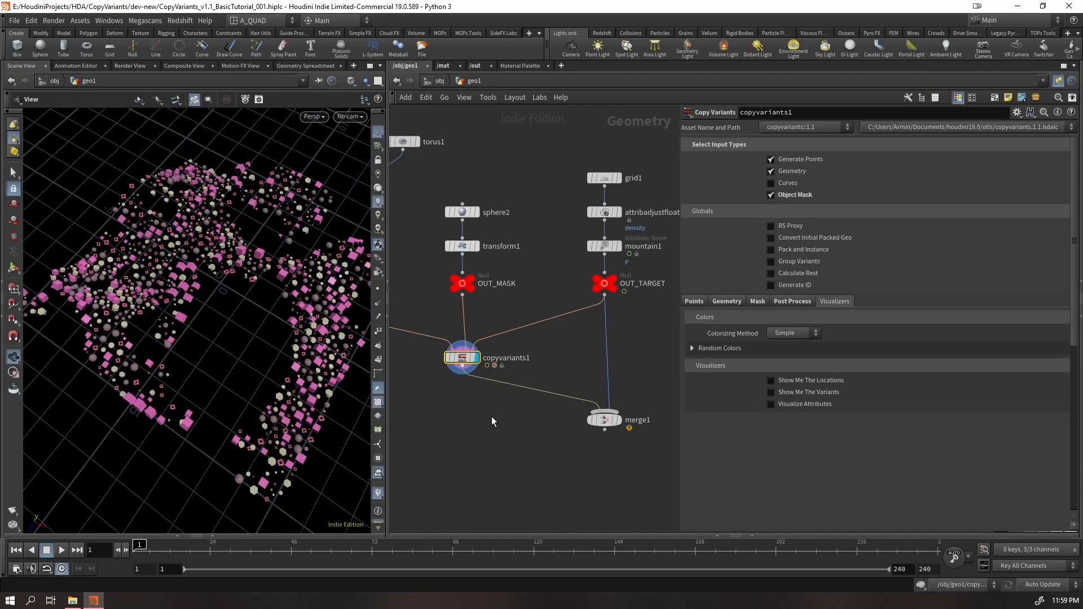
Try another Color Seed in Random Colors, undo it, and toggle Randomize Color per Attribute off and on
{"action": "left_click", "coordinate": [737, 354]}
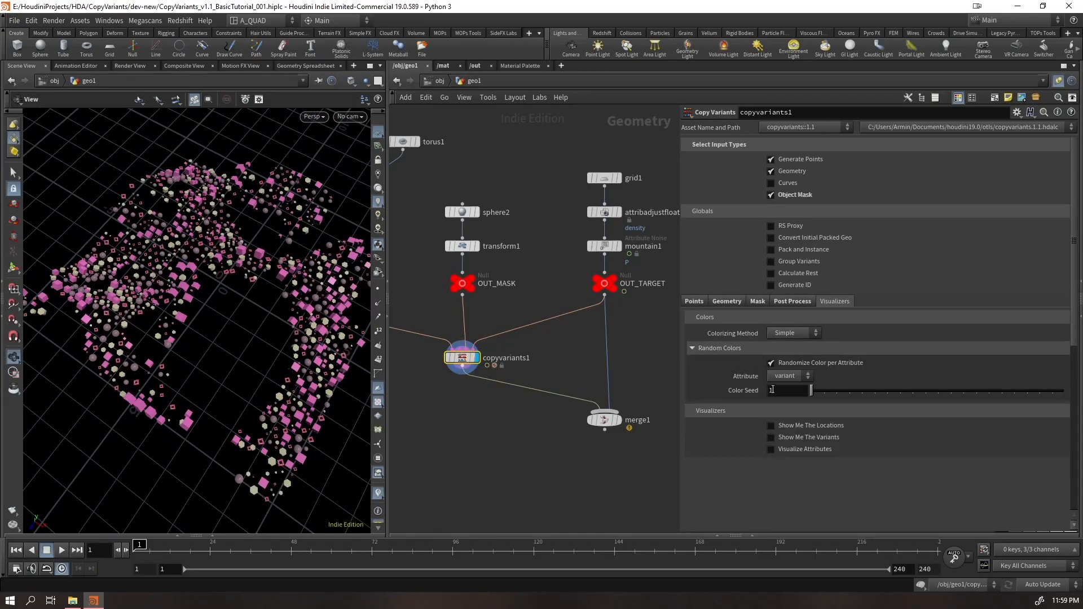
{"action": "left_click_drag", "start_coordinate": [812, 390], "coordinate": [982, 390]}
{"action": "key", "text": "ctrl+z"}
{"action": "left_click", "coordinate": [789, 364]}
{"action": "left_click", "coordinate": [790, 364]}
Try the Advanced colorizing method, review its color ramp and randomization options, and return the method to Simple
{"action": "left_click", "coordinate": [788, 332]}
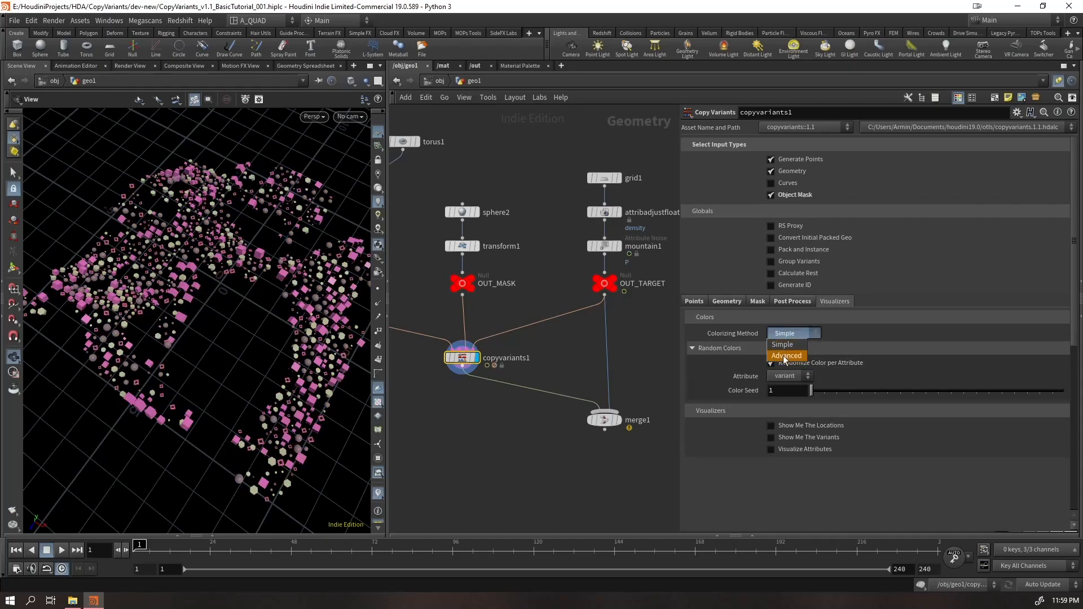
{"action": "left_click", "coordinate": [787, 356]}
{"action": "scroll", "coordinate": [818, 361], "scroll_direction": "down", "scroll_amount": 3}
{"action": "scroll", "coordinate": [779, 316], "scroll_direction": "down", "scroll_amount": 5}
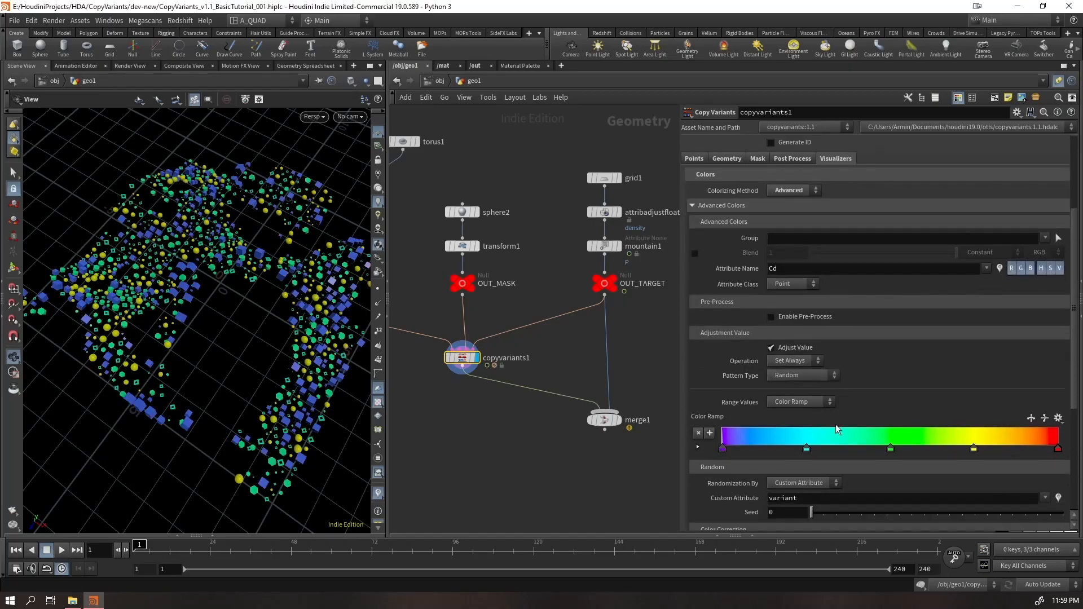
{"action": "scroll", "coordinate": [871, 394], "scroll_direction": "up", "scroll_amount": 4}
{"action": "left_click", "coordinate": [793, 218]}
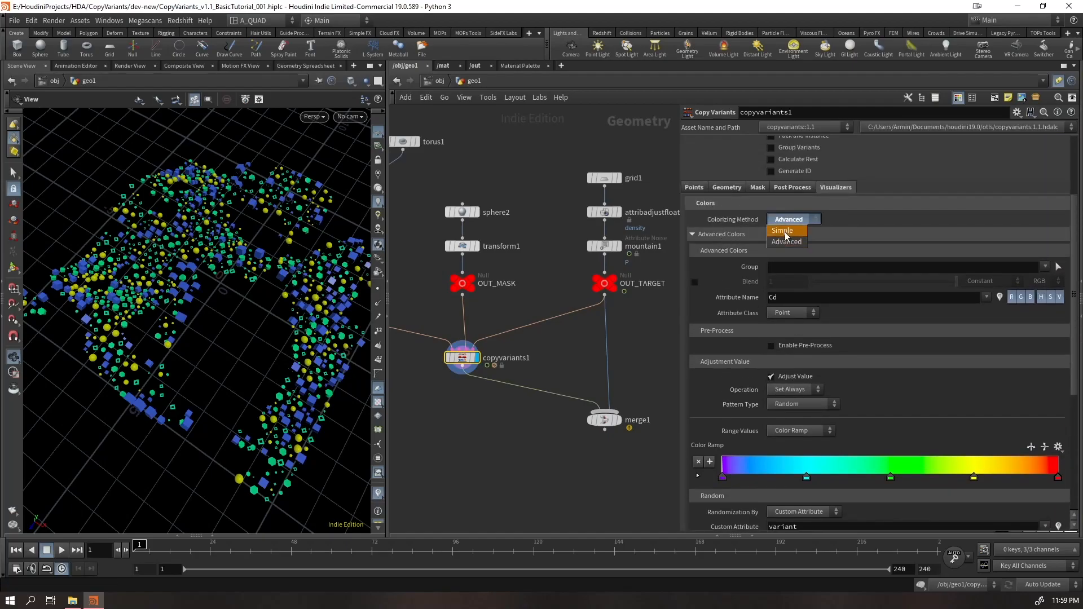
{"action": "left_click", "coordinate": [790, 221]}
{"action": "scroll", "coordinate": [774, 241], "scroll_direction": "up", "scroll_amount": 1}
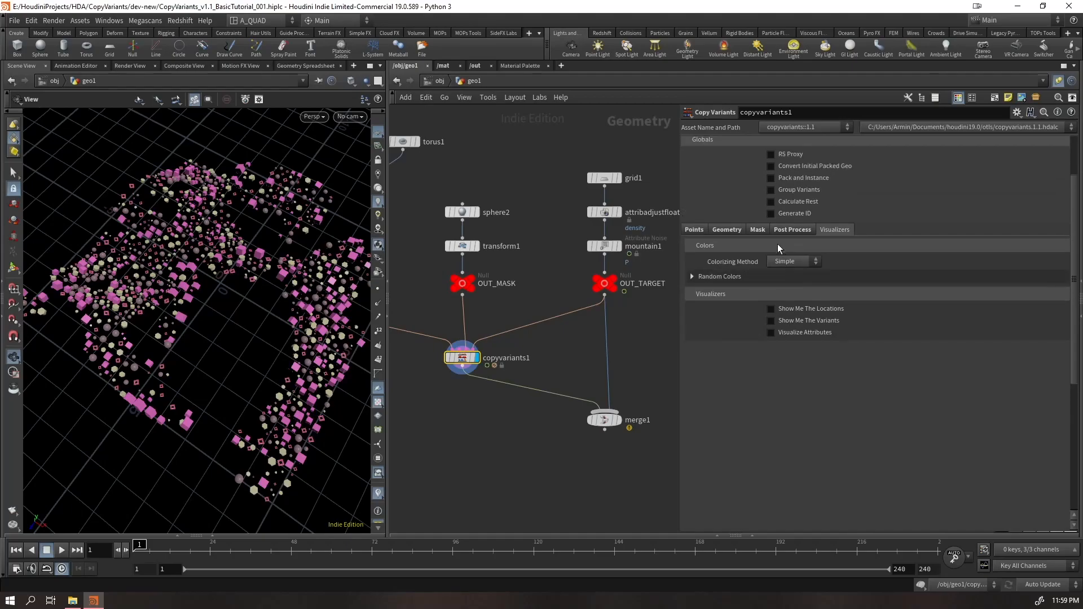
Briefly enable Generate ID to check the copyvariants1 node info, and leave Calculate Rest enabled instead
{"action": "scroll", "coordinate": [764, 251], "scroll_direction": "up", "scroll_amount": 1}
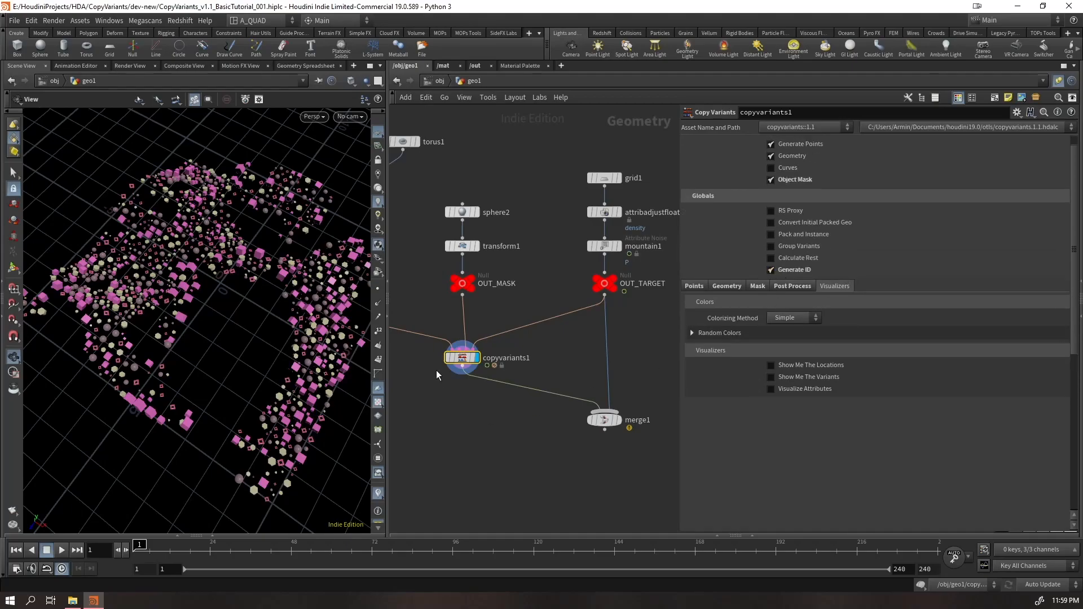
{"action": "scroll", "coordinate": [460, 361], "scroll_direction": "up", "scroll_amount": 1}
{"action": "middle_click", "coordinate": [459, 362]}
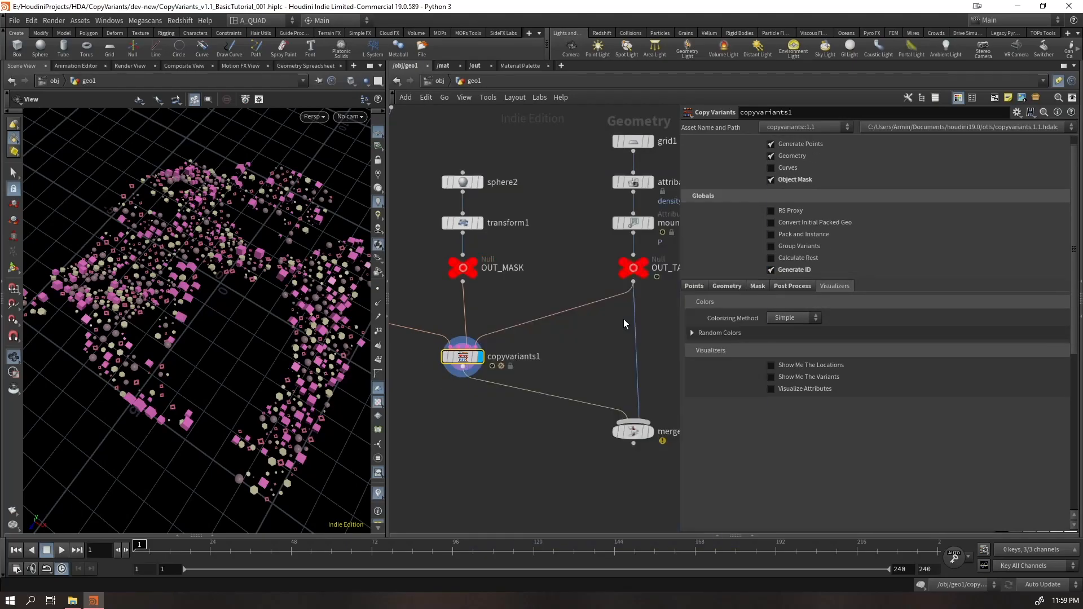
{"action": "left_click", "coordinate": [772, 259]}
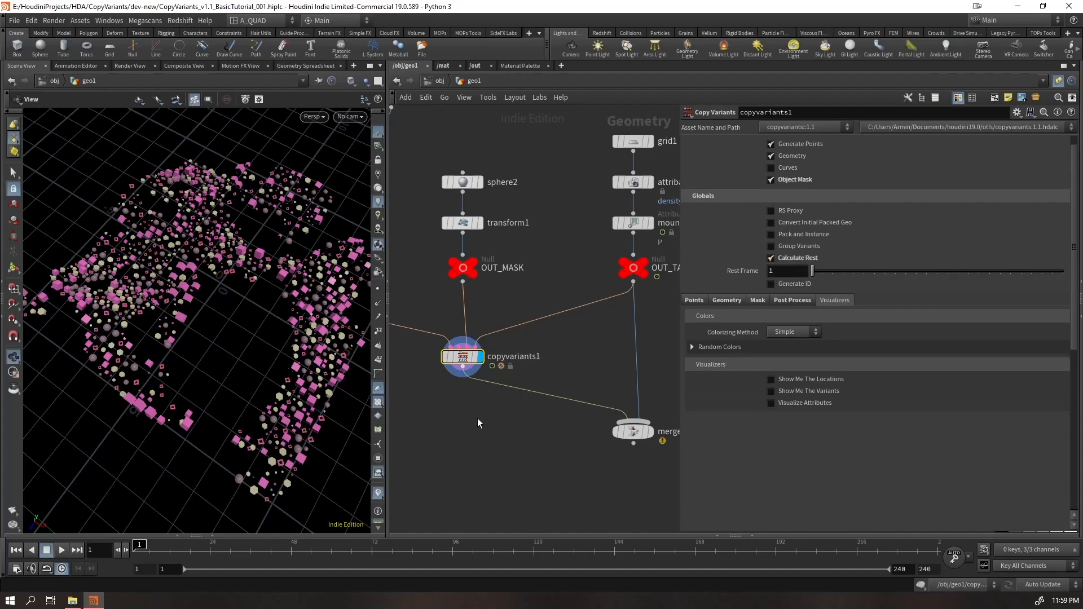
Toggle the viewport's wire-over-shaded display and inspect the scattered variants up close
{"action": "middle_click_drag", "start_coordinate": [475, 418], "coordinate": [678, 423]}
{"action": "scroll", "coordinate": [555, 387], "scroll_direction": "down", "scroll_amount": 4}
{"action": "scroll", "coordinate": [711, 402], "scroll_direction": "up", "scroll_amount": 1}
{"action": "scroll", "coordinate": [610, 446], "scroll_direction": "up", "scroll_amount": 2}
{"action": "middle_click_drag", "start_coordinate": [609, 446], "coordinate": [515, 430]}
{"action": "scroll", "coordinate": [270, 271], "scroll_direction": "up", "scroll_amount": 4}
{"action": "mouse_move", "coordinate": [260, 361]}
{"action": "left_mouse_down"}
{"action": "mouse_move", "coordinate": [249, 287]}
{"action": "mouse_move", "coordinate": [231, 285]}
{"action": "mouse_move", "coordinate": [259, 265]}
{"action": "left_mouse_up"}
{"action": "key", "text": "shift+w"}
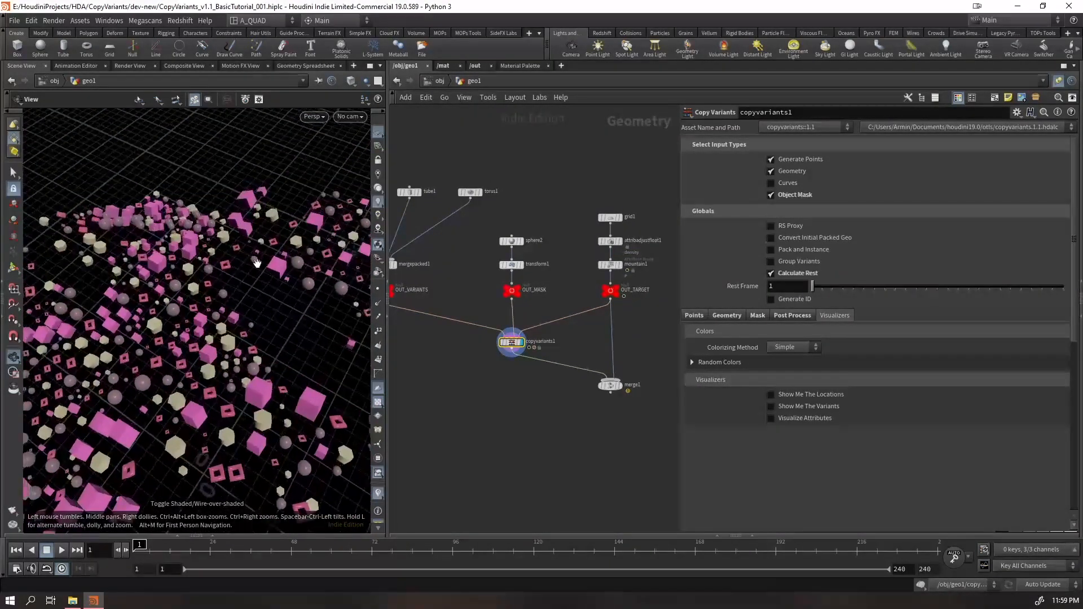
{"action": "left_click_drag", "start_coordinate": [205, 350], "coordinate": [194, 325]}
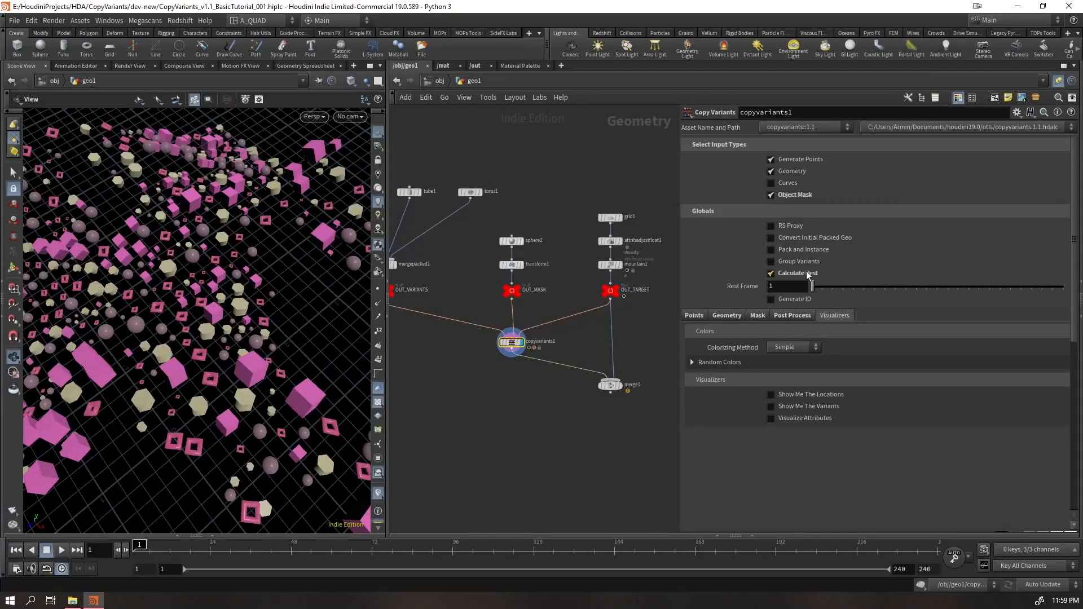
Enable Convert Initial Packed Geo on copyvariants1 and visualize the rest attribute on the scattered variants
{"action": "left_click", "coordinate": [791, 238]}
{"action": "scroll", "coordinate": [514, 345], "scroll_direction": "up", "scroll_amount": 1}
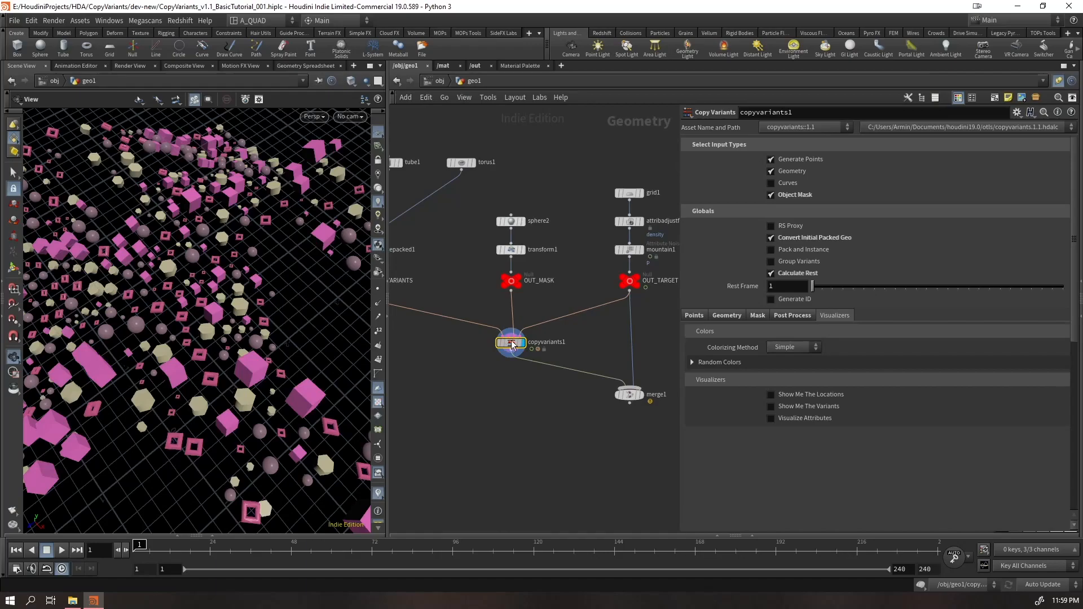
{"action": "middle_click", "coordinate": [512, 344]}
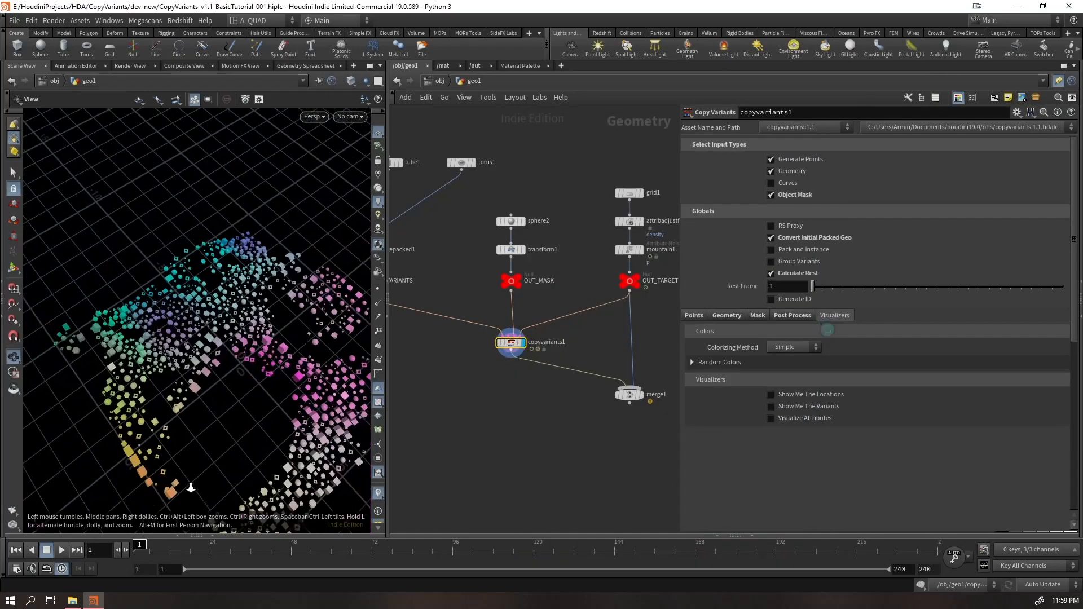
{"action": "left_click_drag", "start_coordinate": [226, 294], "coordinate": [223, 322]}
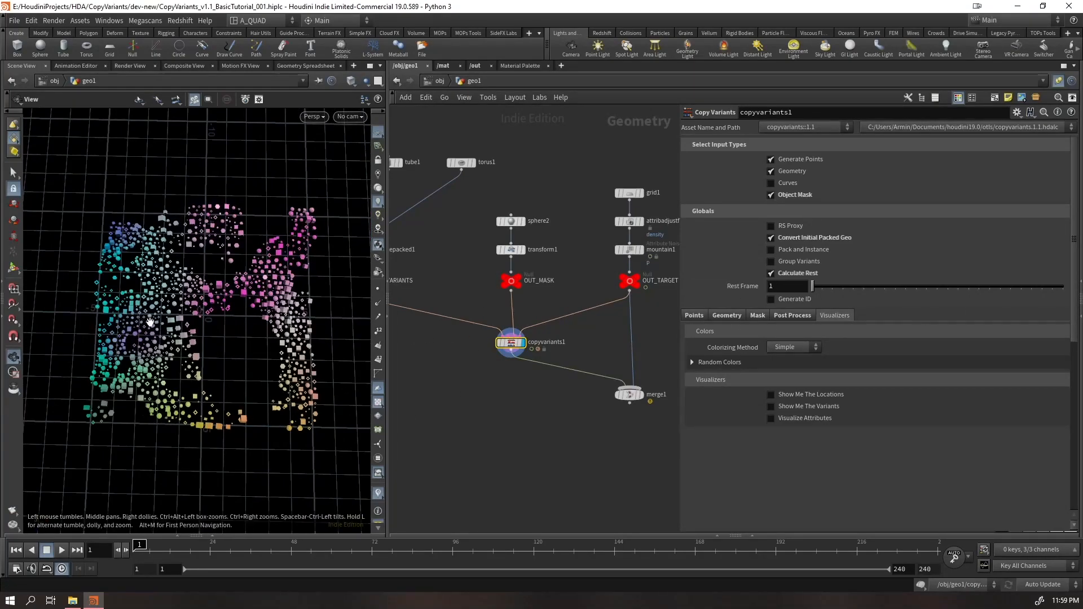
Set Rest Frame to 0, turn off Calculate Rest, and examine the rest colors on the individual variants up close
{"action": "left_click_drag", "start_coordinate": [812, 286], "coordinate": [777, 276]}
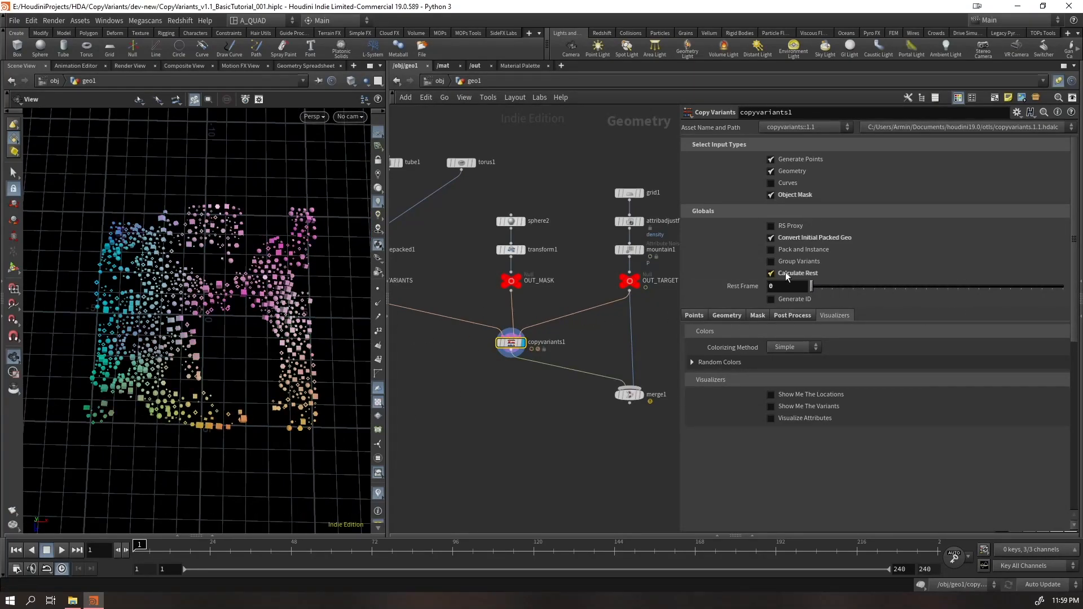
{"action": "left_click", "coordinate": [794, 275]}
{"action": "middle_click_drag", "start_coordinate": [480, 330], "coordinate": [673, 392]}
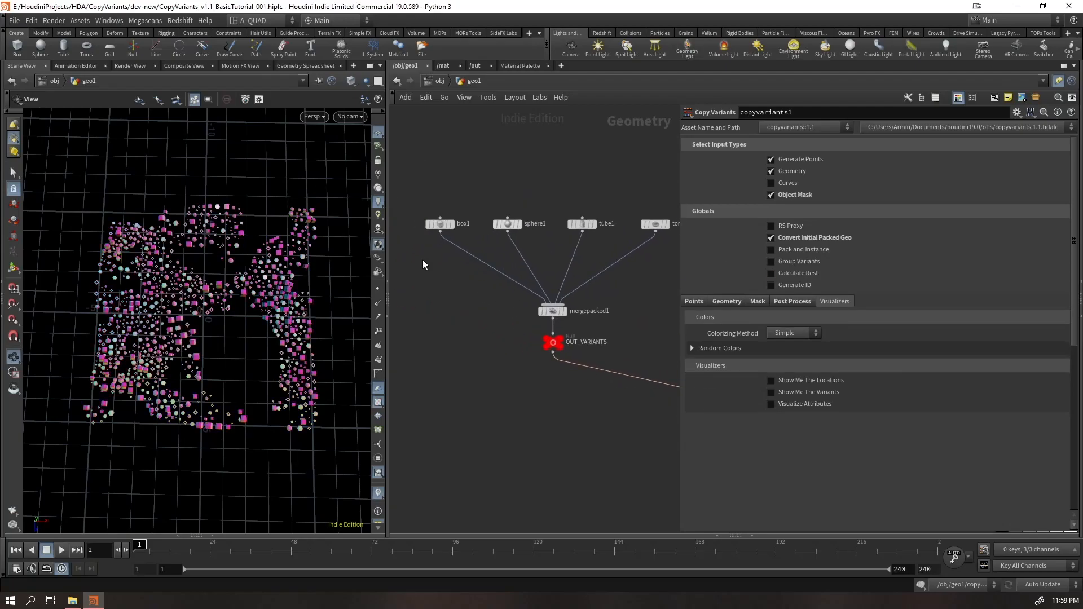
{"action": "scroll", "coordinate": [516, 422], "scroll_direction": "up", "scroll_amount": 2}
{"action": "middle_click_drag", "start_coordinate": [516, 422], "coordinate": [372, 411]}
{"action": "left_click_drag", "start_coordinate": [264, 358], "coordinate": [235, 289]}
{"action": "scroll", "coordinate": [282, 278], "scroll_direction": "up", "scroll_amount": 4}
{"action": "left_click_drag", "start_coordinate": [137, 275], "coordinate": [271, 345]}
Hide the rest visualizer in the viewport and turn off Convert Initial Packed Geo on copyvariants1
{"action": "left_click", "coordinate": [796, 238]}
{"action": "left_click", "coordinate": [796, 238]}
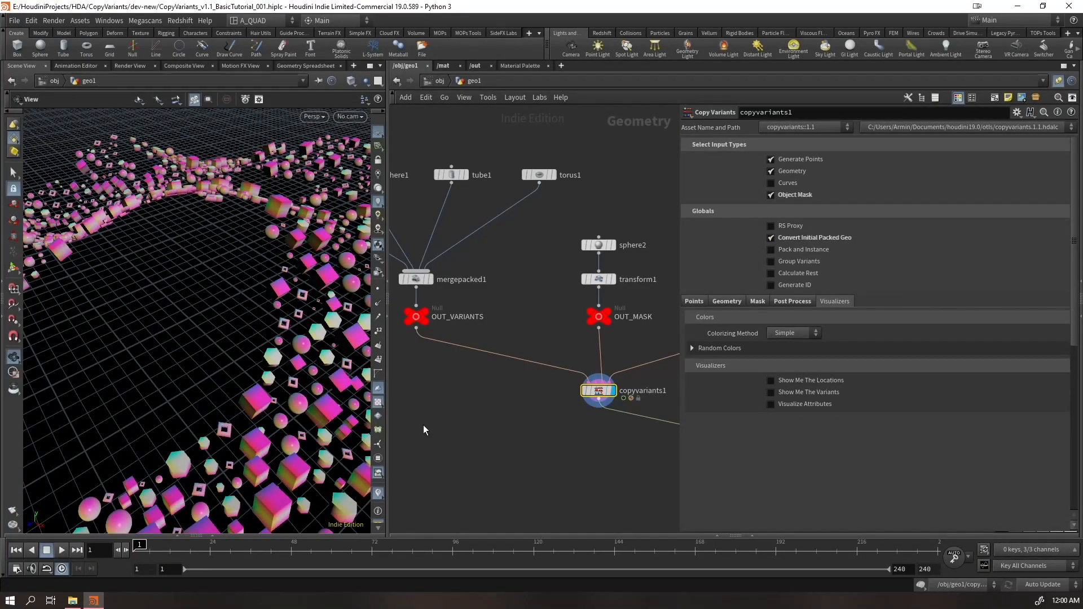
{"action": "right_click", "coordinate": [382, 492]}
{"action": "left_click", "coordinate": [375, 479]}
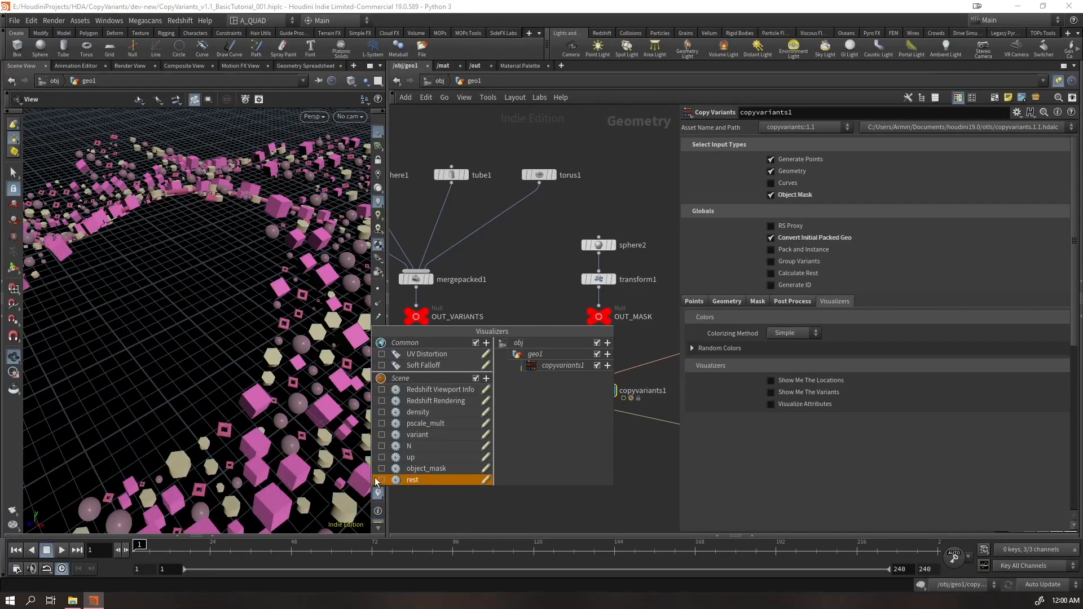
{"action": "scroll", "coordinate": [307, 384], "scroll_direction": "down", "scroll_amount": 4}
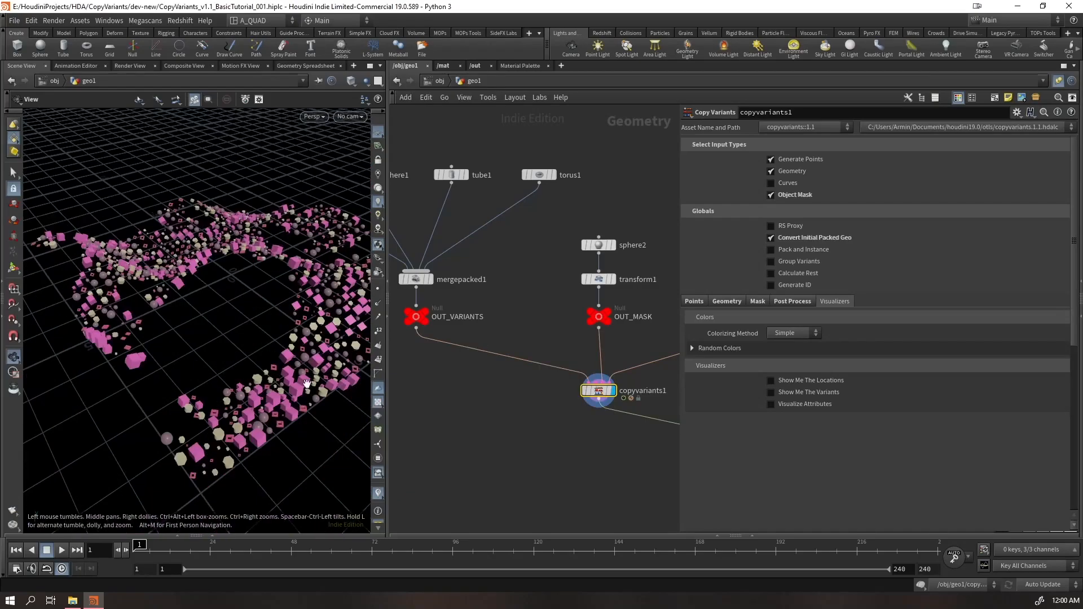
{"action": "left_click", "coordinate": [790, 239]}
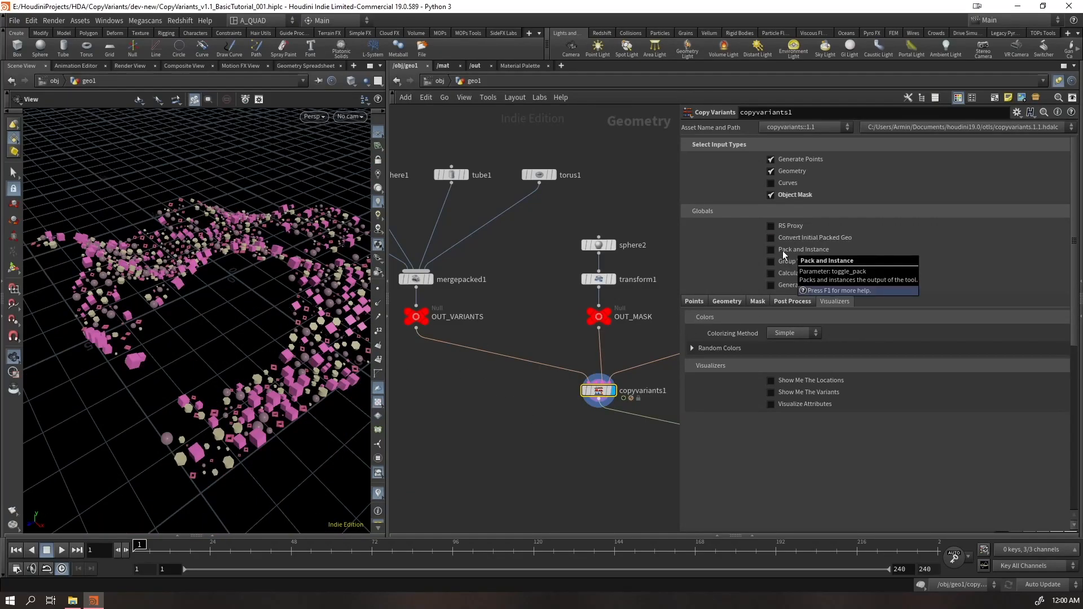
Insert a Merge node on the wires between the box, sphere, tube and torus nodes and mergepacked1
{"action": "middle_click_drag", "start_coordinate": [476, 299], "coordinate": [561, 323]}
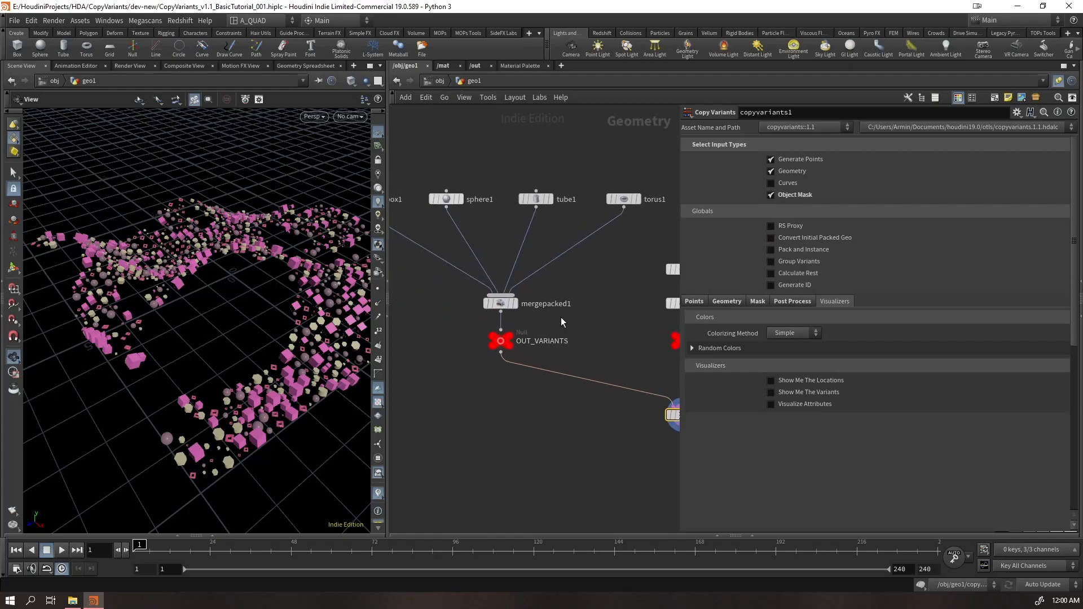
{"action": "left_click", "coordinate": [501, 322]}
{"action": "key", "text": "Tab"}
{"action": "key", "text": "Escape"}
{"action": "left_click_drag", "start_coordinate": [627, 244], "coordinate": [443, 285]}
{"action": "key", "text": "Tab"}
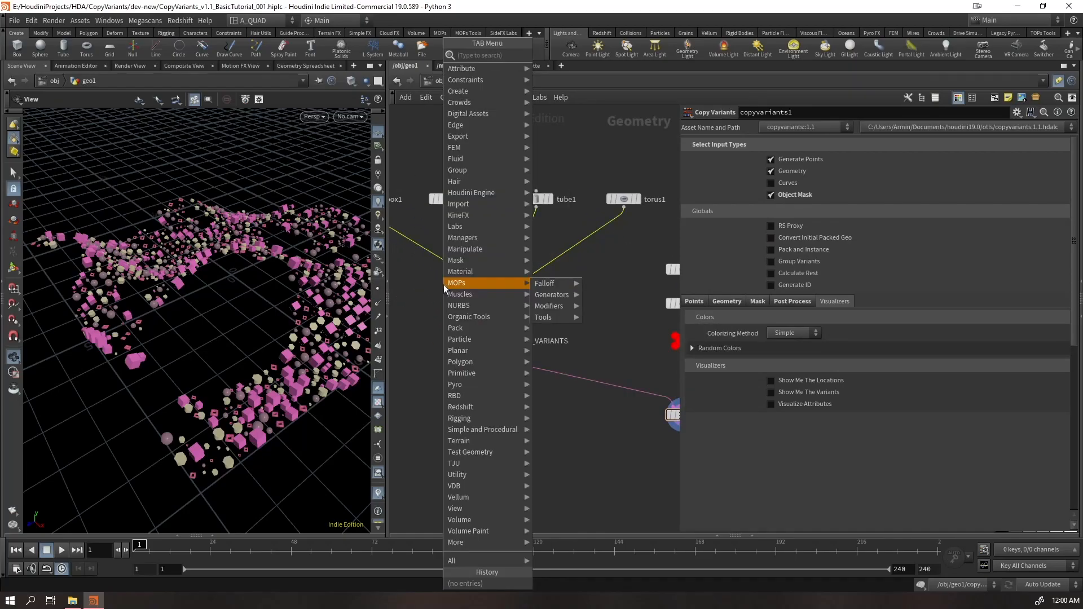
{"action": "key", "text": "Escape"}
{"action": "key", "text": "Tab"}
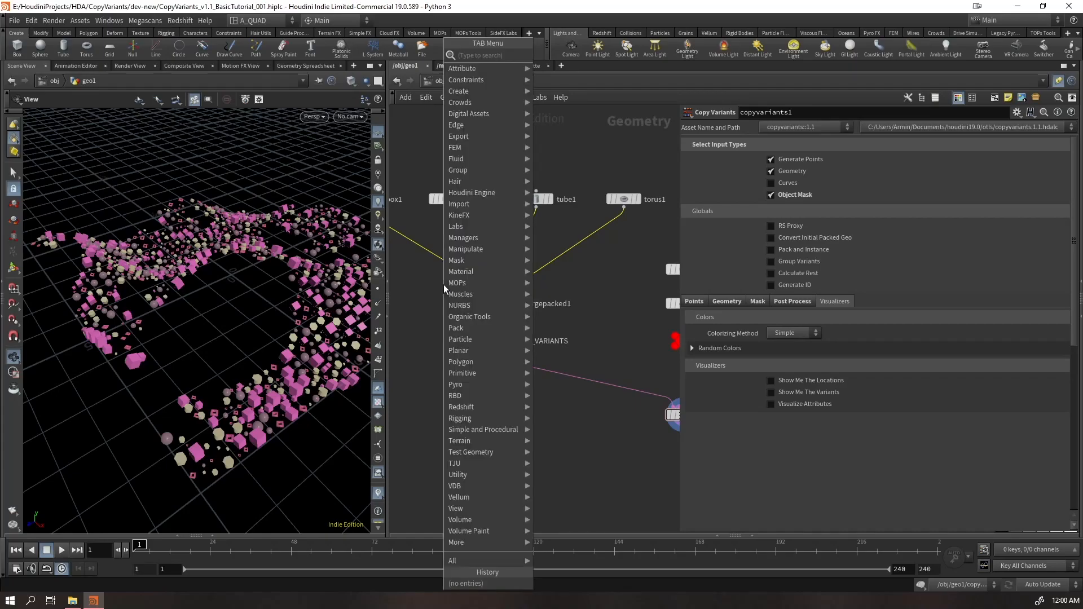
{"action": "type", "text": "merg"}
{"action": "key", "text": "Return"}
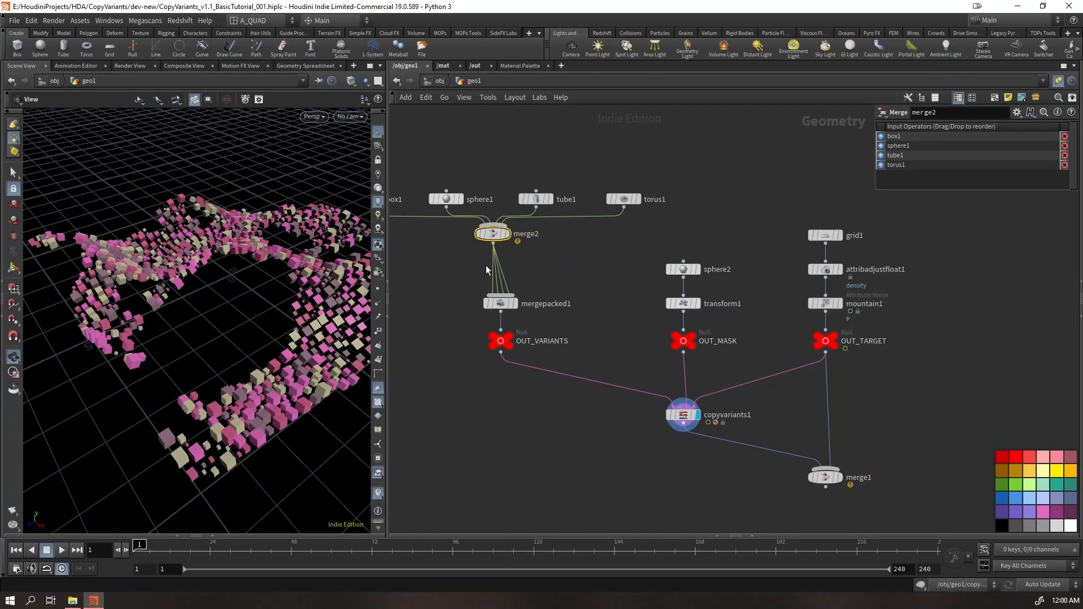
Bypass mergepacked1, place the new merge directly above it, and compare the copyvariants1 scatter with the bypass on and off
{"action": "left_click", "coordinate": [485, 291]}
{"action": "left_click_drag", "start_coordinate": [490, 239], "coordinate": [498, 271]}
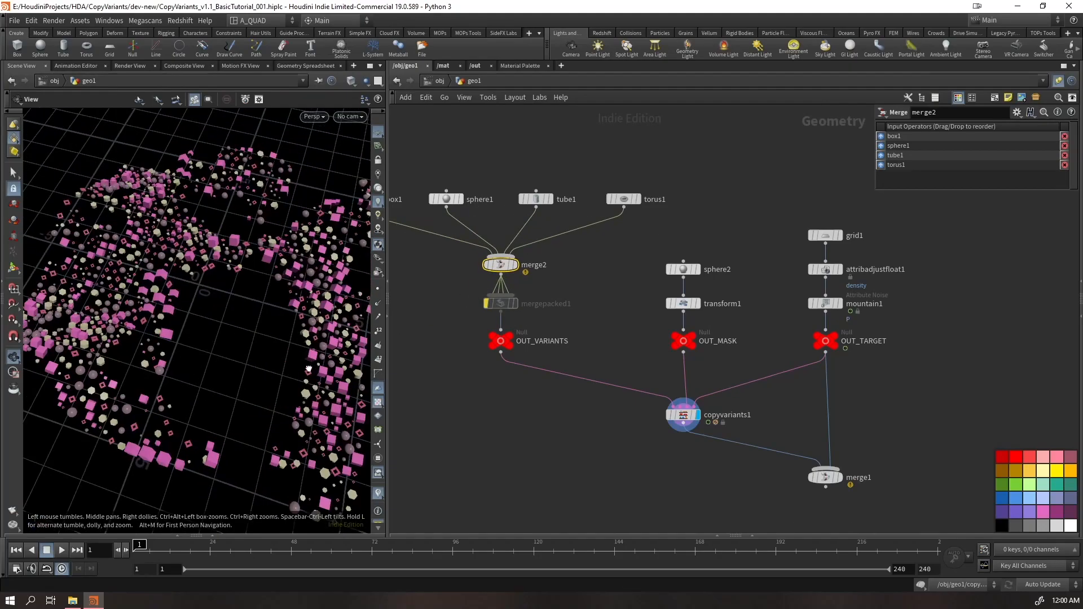
{"action": "left_click", "coordinate": [683, 415]}
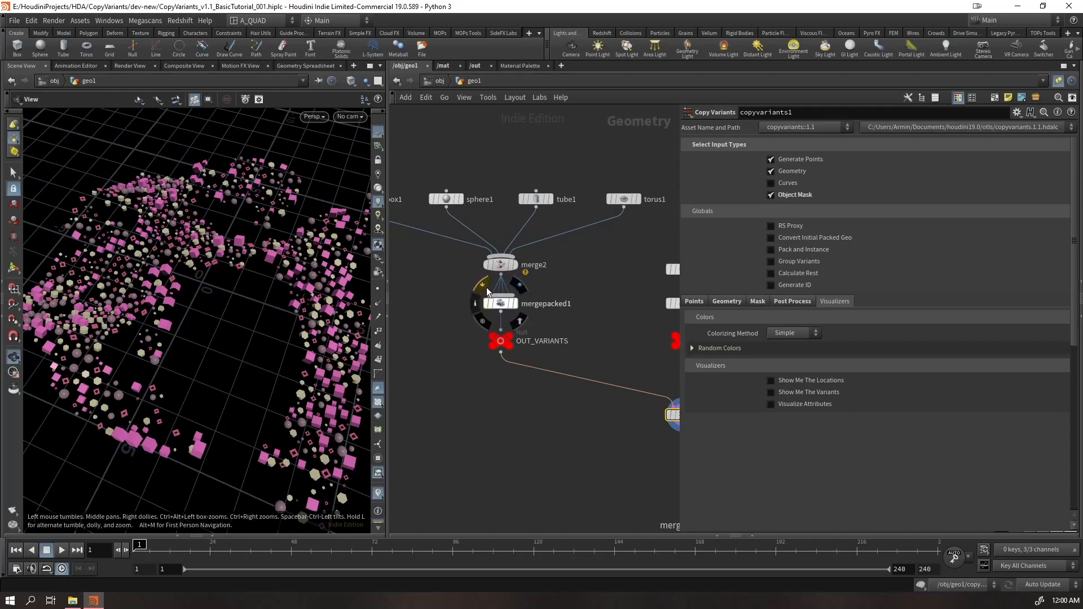
{"action": "left_click", "coordinate": [485, 286]}
{"action": "left_click", "coordinate": [485, 286]}
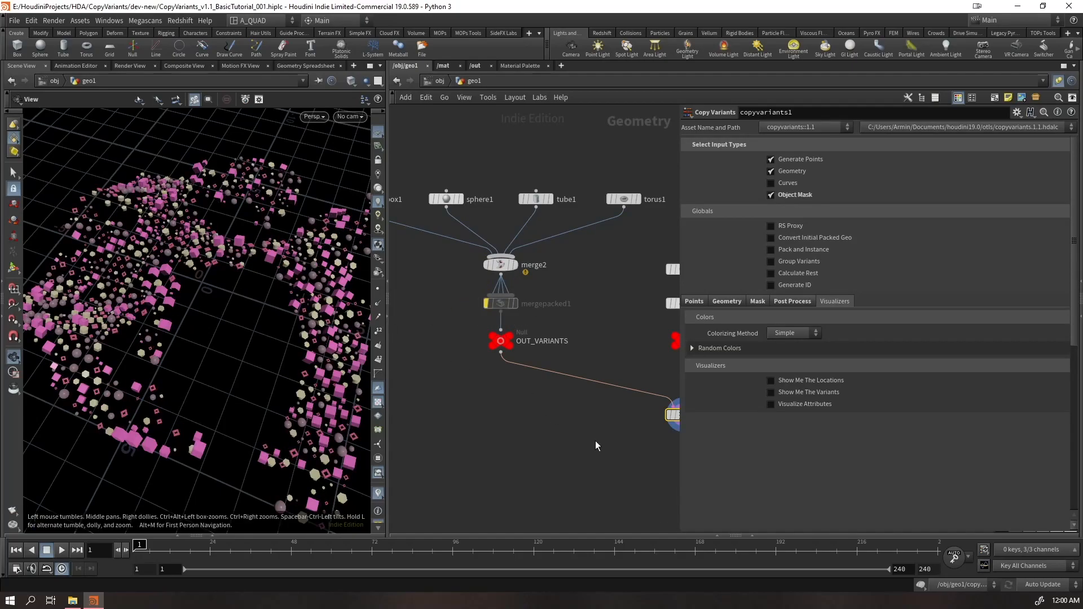
Compare the copyvariants1 scatter with Pack and Instance switched on and off, leaving it off
{"action": "middle_click_drag", "start_coordinate": [550, 433], "coordinate": [449, 429]}
{"action": "left_click", "coordinate": [402, 260]}
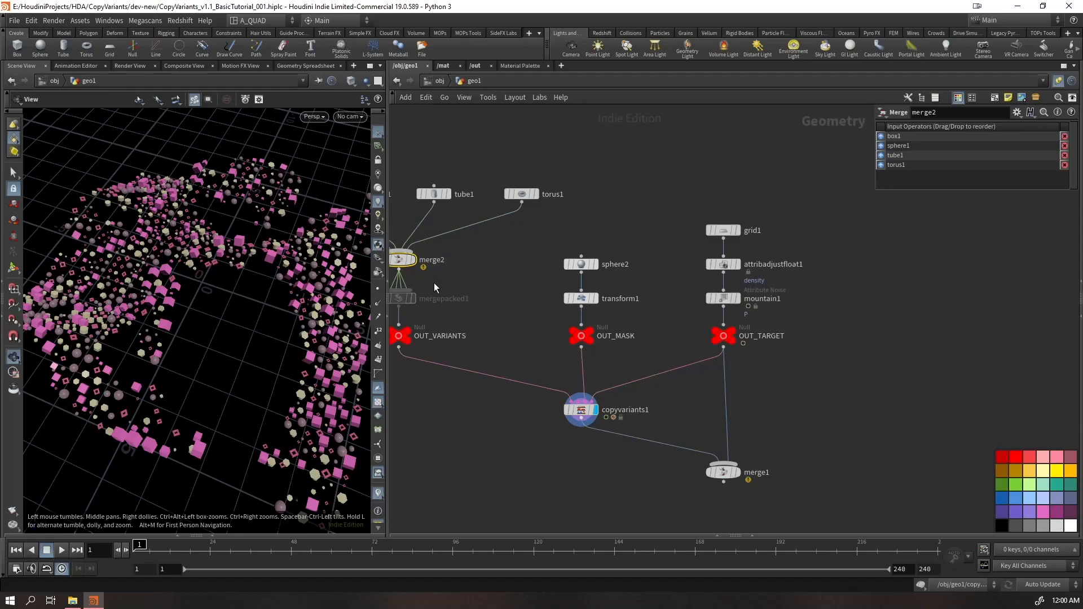
{"action": "left_click", "coordinate": [583, 418]}
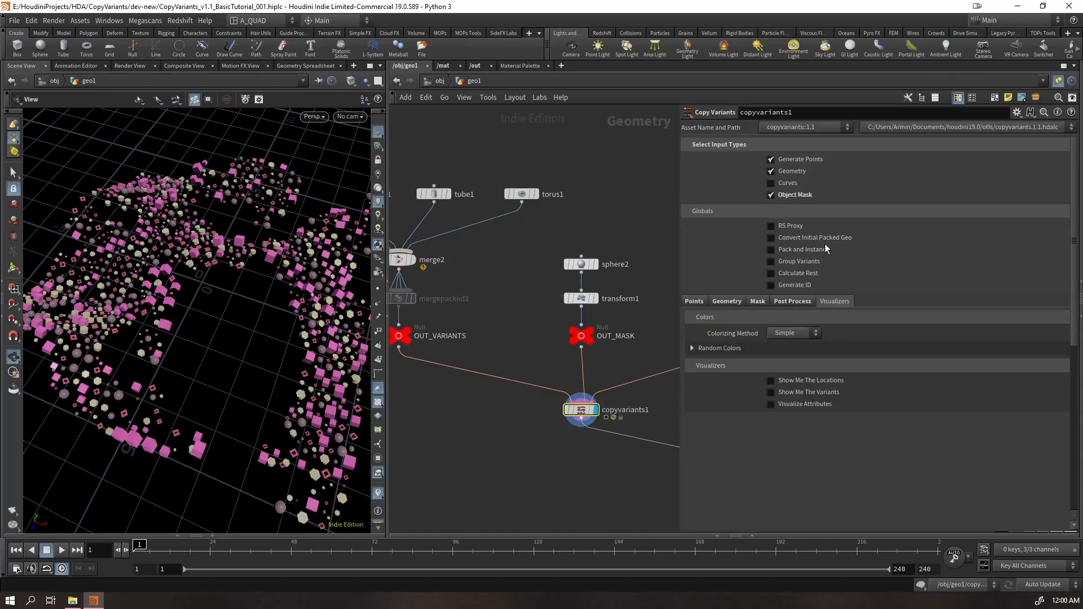
{"action": "left_click", "coordinate": [792, 247]}
{"action": "left_click", "coordinate": [791, 247]}
{"action": "left_click", "coordinate": [790, 248]}
{"action": "left_click", "coordinate": [789, 248]}
{"action": "left_click", "coordinate": [790, 248]}
{"action": "left_click", "coordinate": [790, 246]}
Try removing merge2 from above mergepacked1 by deleting it or pulling it out of the wires, and turn off mergepacked1's bypass
{"action": "middle_click_drag", "start_coordinate": [424, 305], "coordinate": [520, 293]}
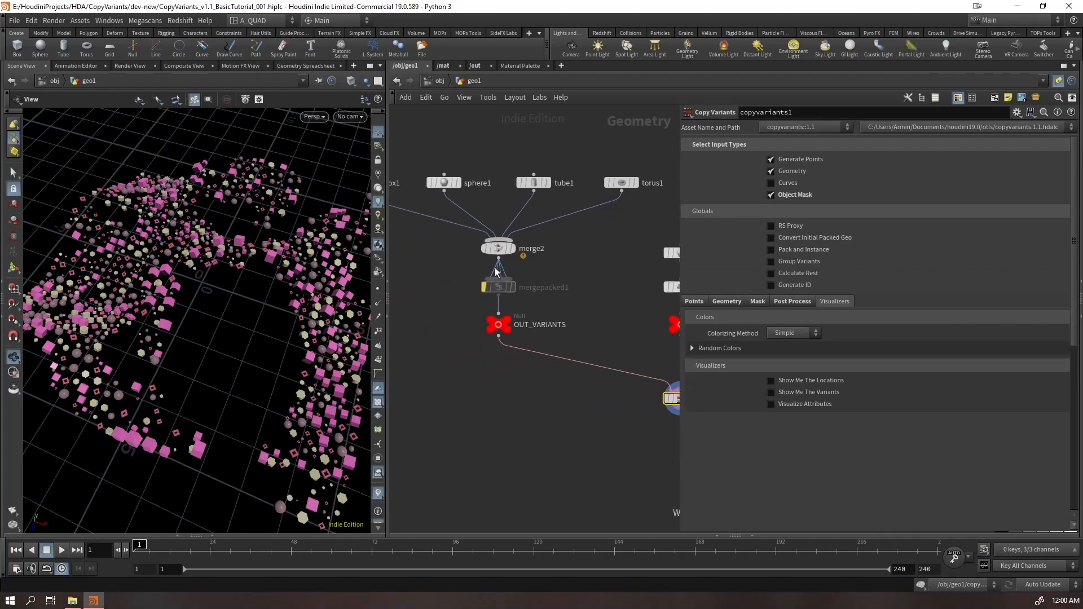
{"action": "key", "text": "Delete"}
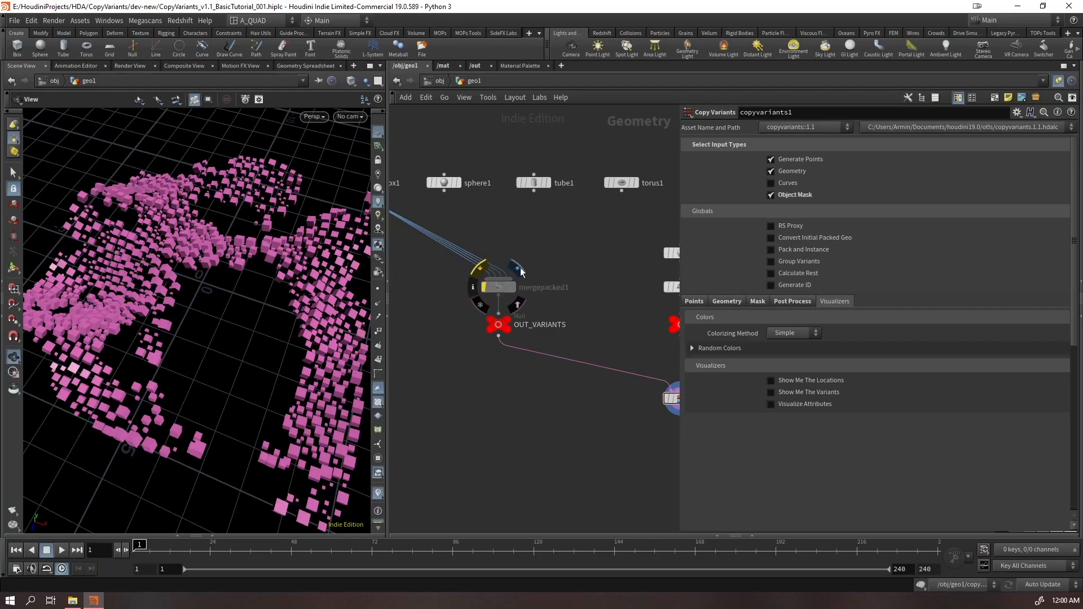
{"action": "key", "text": "ctrl+z"}
{"action": "left_click", "coordinate": [483, 287]}
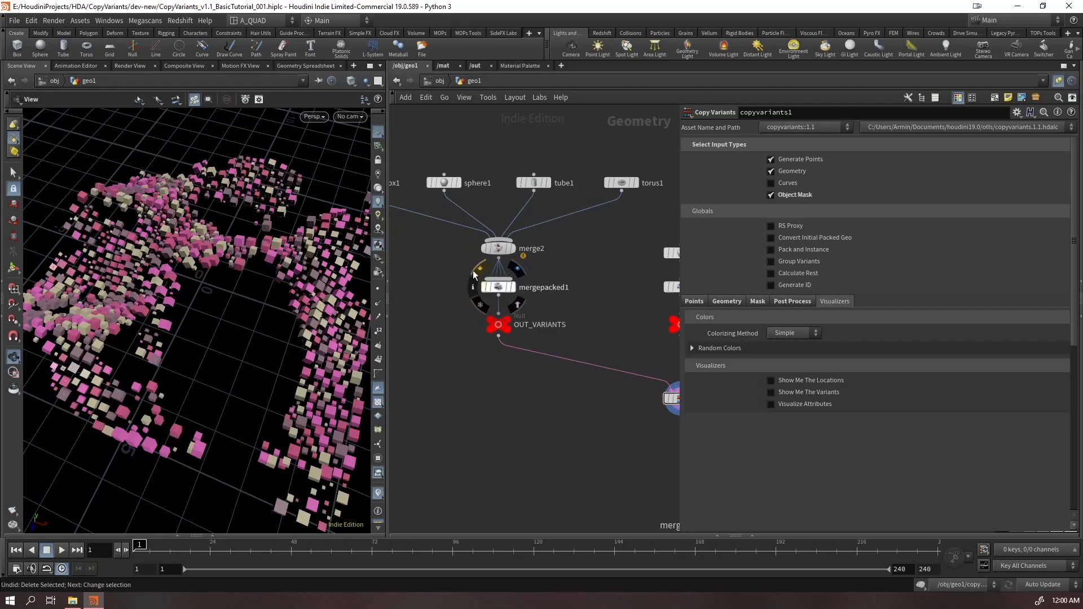
{"action": "left_click_drag", "start_coordinate": [494, 250], "coordinate": [446, 425]}
{"action": "left_click", "coordinate": [447, 425]}
{"action": "key", "text": "Delete"}
Step through the undo history to before merge2 was inserted, with the shape nodes wired directly to an active mergepacked1, and select copyvariants1
{"action": "key", "text": "ctrl+z"}
{"action": "key", "text": "ctrl+z"}
{"action": "key", "text": "ctrl+z"}
{"action": "key", "text": "ctrl+z"}
{"action": "key", "text": "ctrl+z"}
{"action": "key", "text": "ctrl+z"}
{"action": "key", "text": "ctrl+z"}
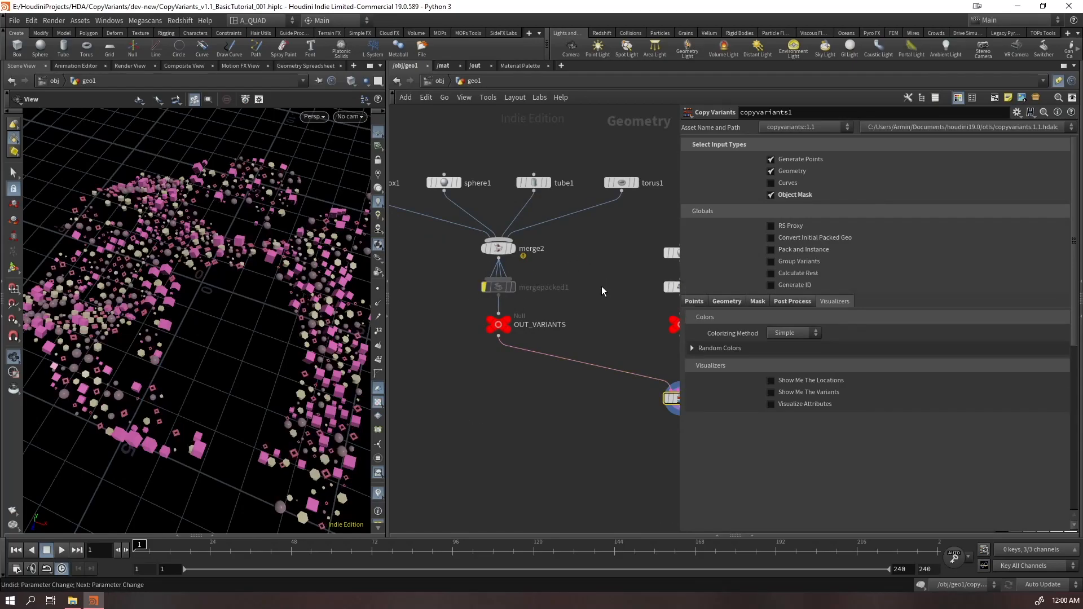
{"action": "key", "text": "ctrl+y"}
{"action": "key", "text": "ctrl+y"}
{"action": "key", "text": "ctrl+y"}
{"action": "key", "text": "ctrl+y"}
{"action": "key", "text": "ctrl+y"}
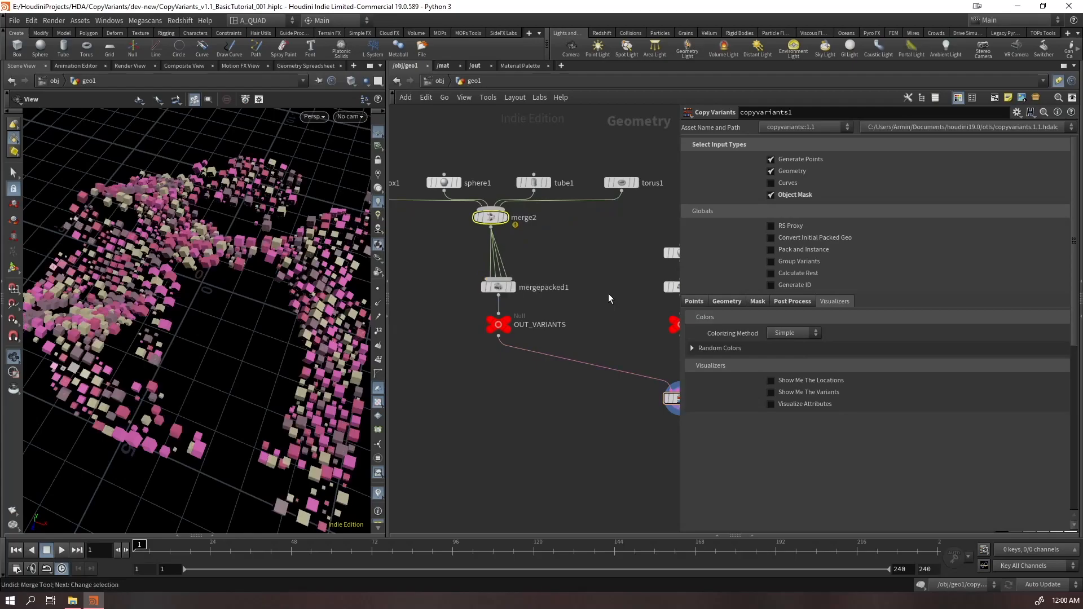
{"action": "middle_click_drag", "start_coordinate": [611, 365], "coordinate": [570, 321]}
{"action": "left_click", "coordinate": [639, 354]}
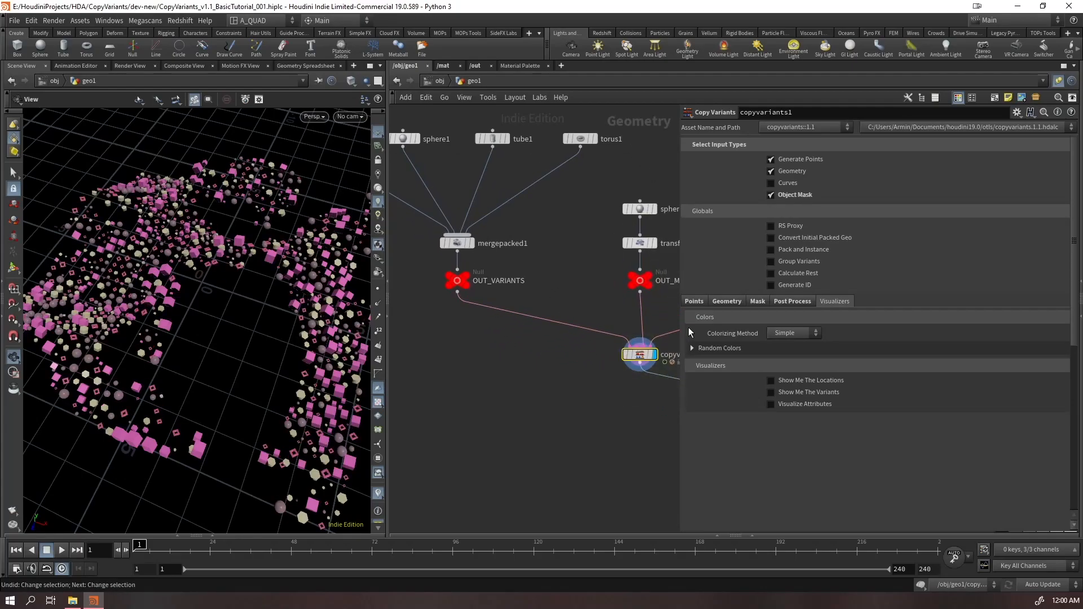
Turn on Group Variants for copyvariants1, inspect the primitive groups in the node info, and turn the option off again
{"action": "middle_click_drag", "start_coordinate": [604, 428], "coordinate": [515, 434]}
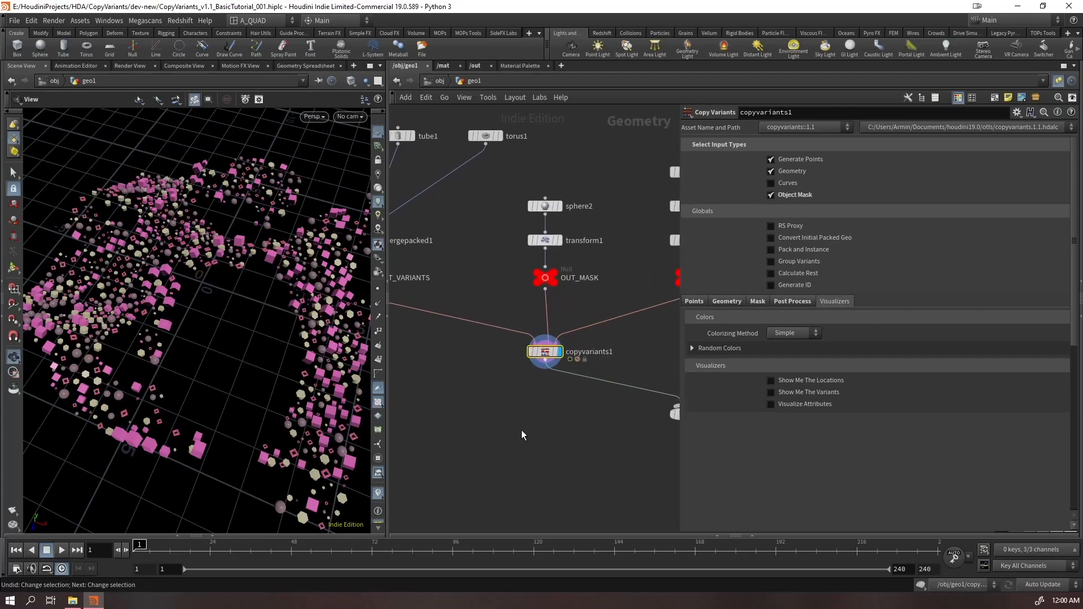
{"action": "left_click", "coordinate": [779, 261]}
{"action": "scroll", "coordinate": [542, 354], "scroll_direction": "up", "scroll_amount": 1}
{"action": "middle_click", "coordinate": [544, 354]}
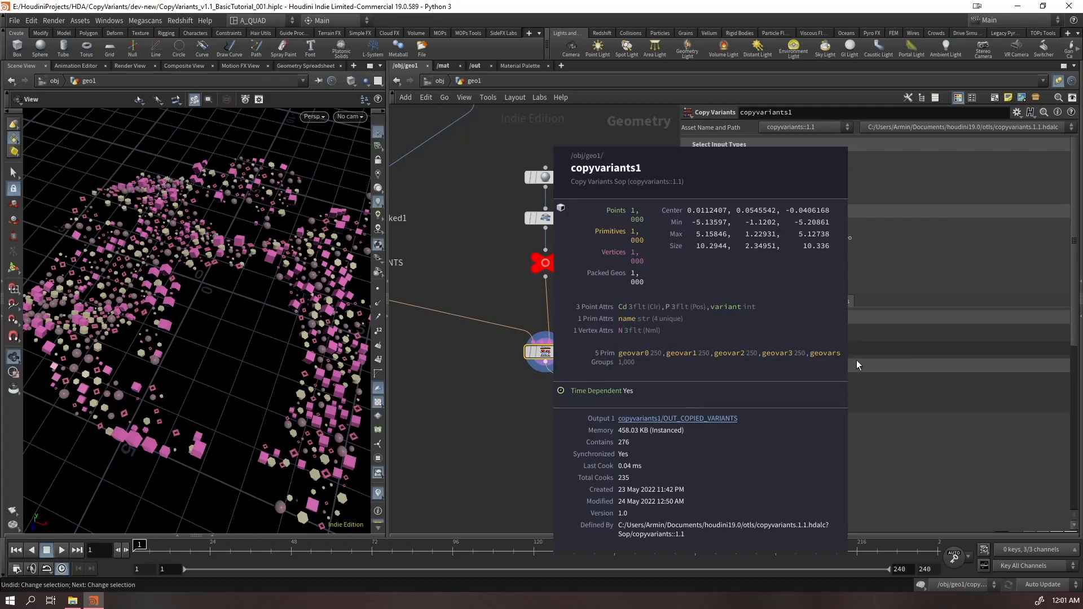
{"action": "left_click_drag", "start_coordinate": [316, 293], "coordinate": [182, 355]}
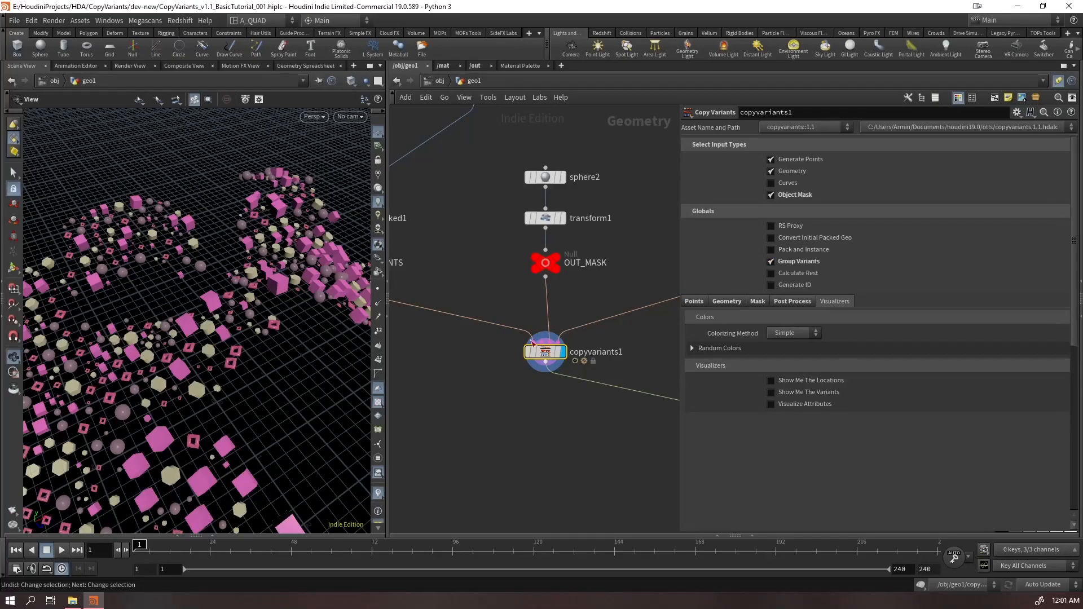
{"action": "middle_click_drag", "start_coordinate": [436, 228], "coordinate": [633, 404]}
{"action": "scroll", "coordinate": [629, 402], "scroll_direction": "down", "scroll_amount": 4}
{"action": "middle_click_drag", "start_coordinate": [470, 471], "coordinate": [302, 370]}
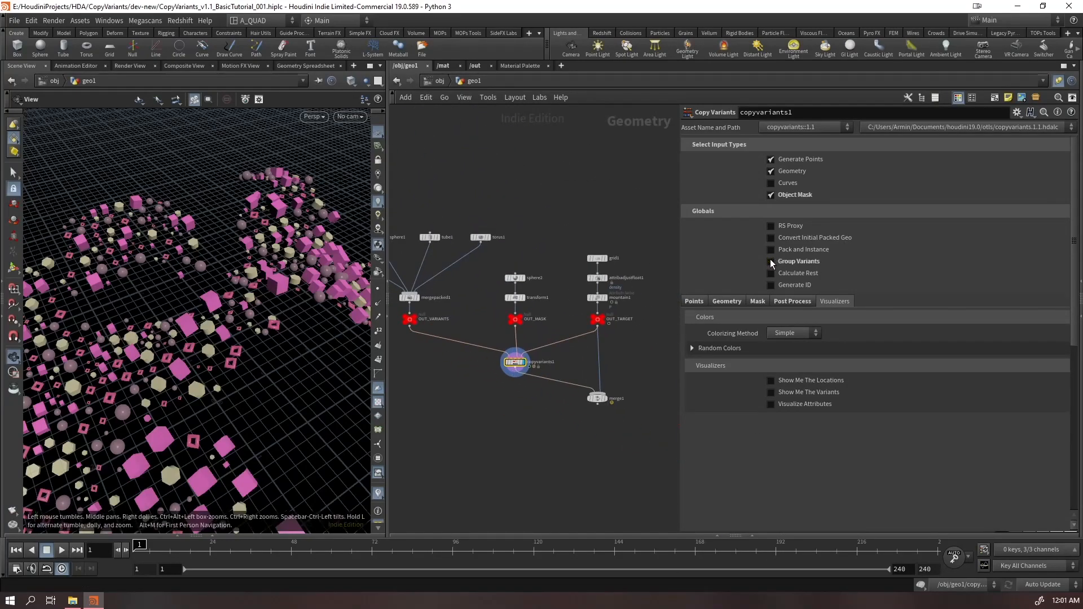
Turn on Multiply Pscale in the Pscale settings of copyvariants1's points, based on Variant Attribute, and save the scene
{"action": "left_click", "coordinate": [699, 301]}
{"action": "scroll", "coordinate": [753, 365], "scroll_direction": "down", "scroll_amount": 3}
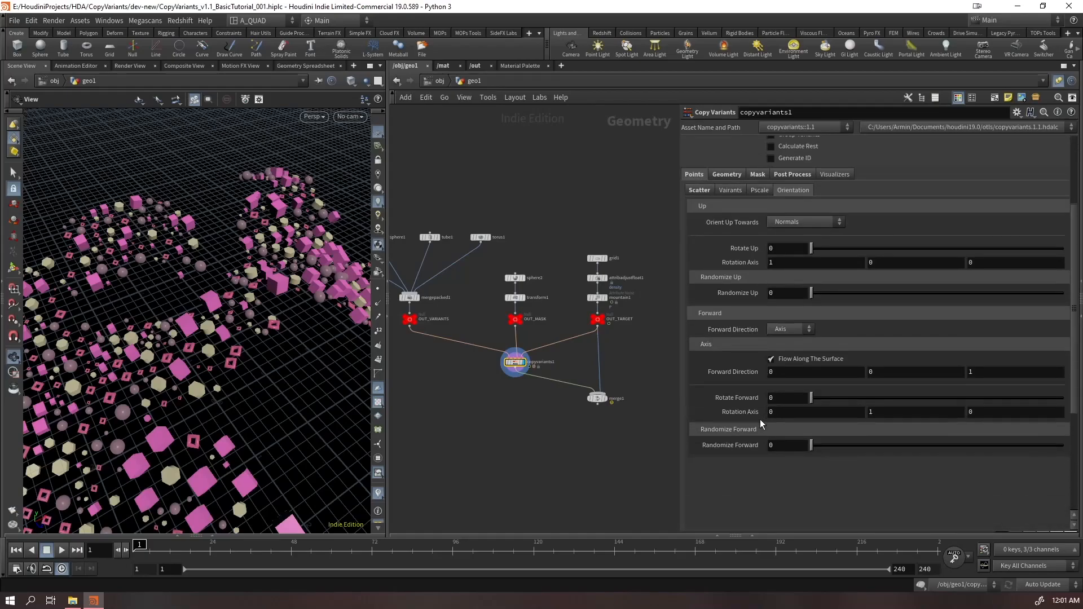
{"action": "left_click", "coordinate": [758, 194]}
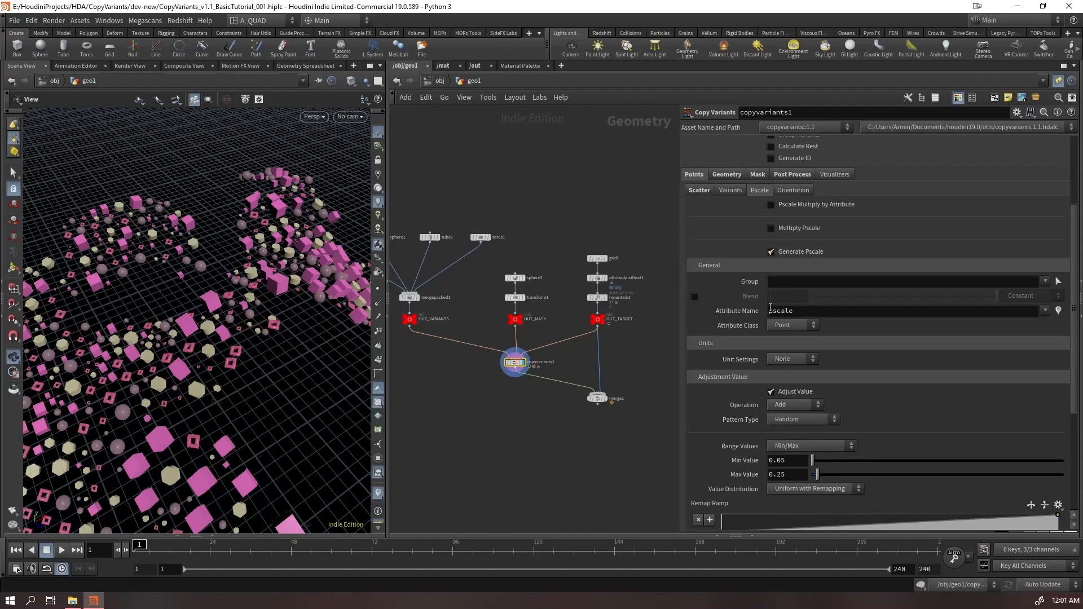
{"action": "left_click", "coordinate": [784, 228]}
{"action": "left_click", "coordinate": [771, 228]}
{"action": "left_click", "coordinate": [771, 228]}
{"action": "key", "text": "ctrl+s"}
{"action": "left_click", "coordinate": [793, 242]}
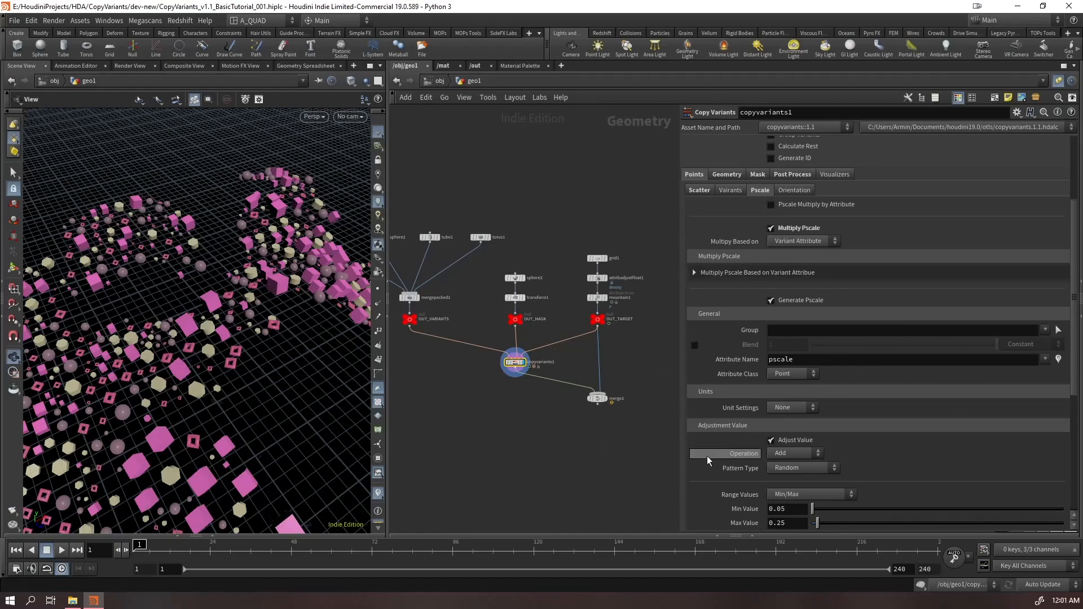
{"action": "middle_click_drag", "start_coordinate": [616, 485], "coordinate": [679, 482]}
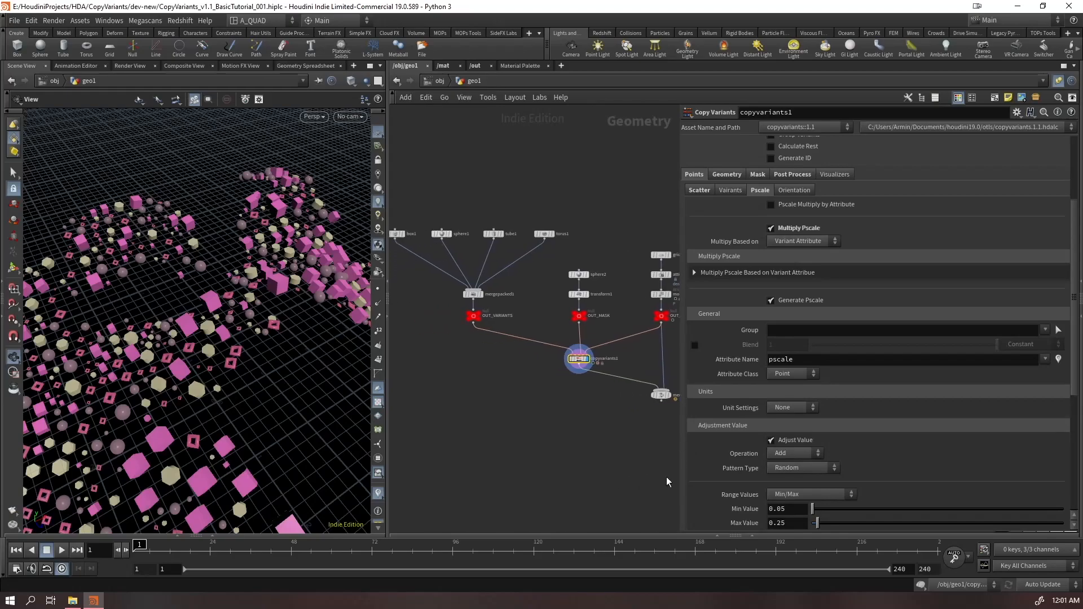
Expand the Multiply Pscale Based on Variant Attribute settings and set the number of Variants List entries to 2
{"action": "left_click", "coordinate": [730, 276]}
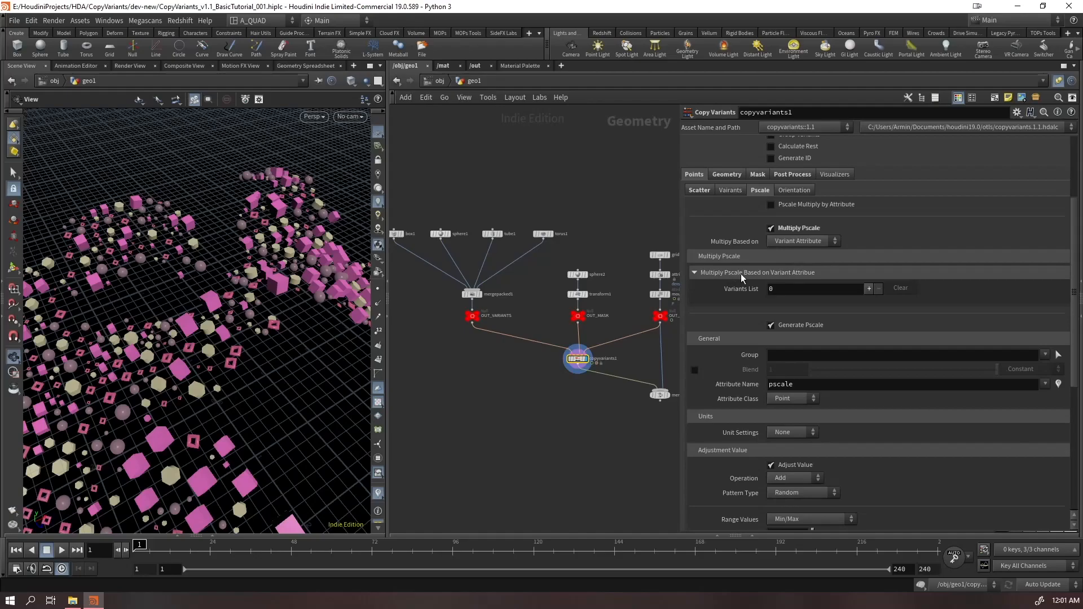
{"action": "left_click", "coordinate": [817, 293]}
{"action": "type", "text": "3"}
{"action": "key", "text": "Return"}
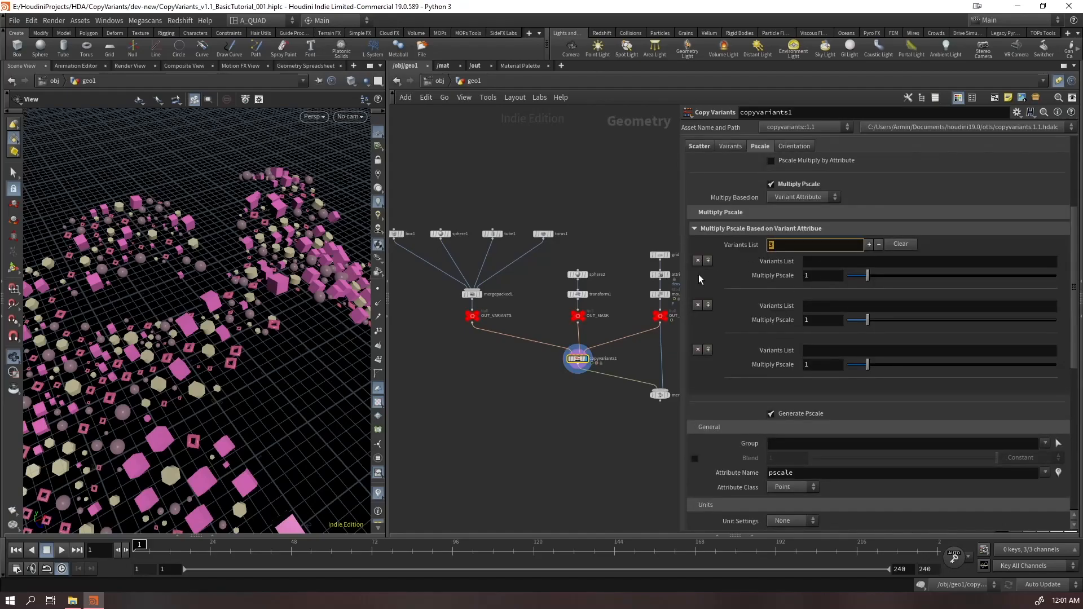
{"action": "type", "text": "2"}
{"action": "key", "text": "Return"}
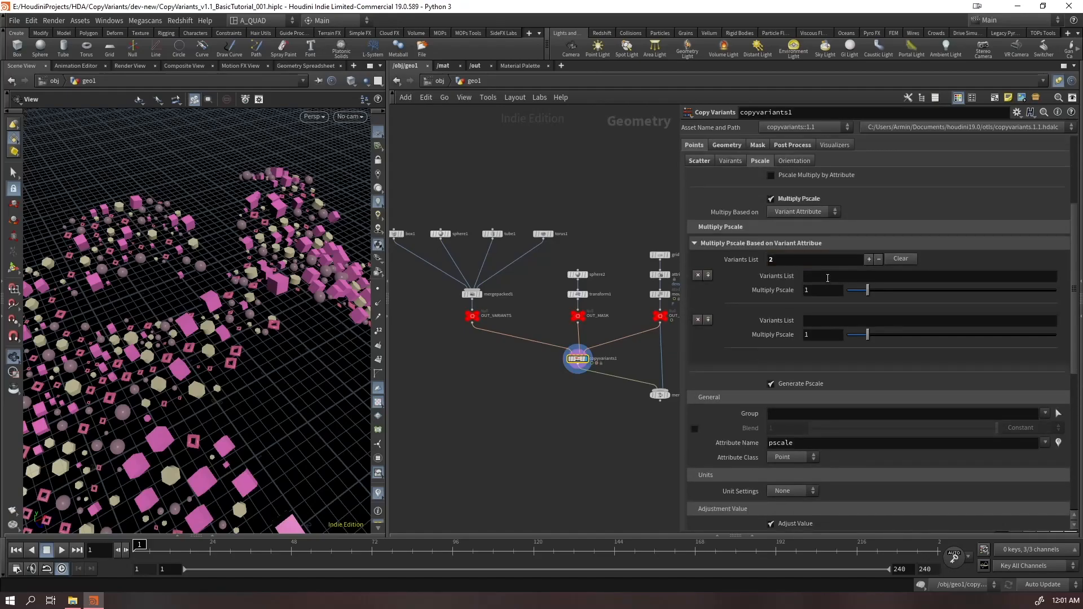
Enter variant 0 in the first Variants List entry and variants 2,3 in the second
{"action": "left_click", "coordinate": [828, 276]}
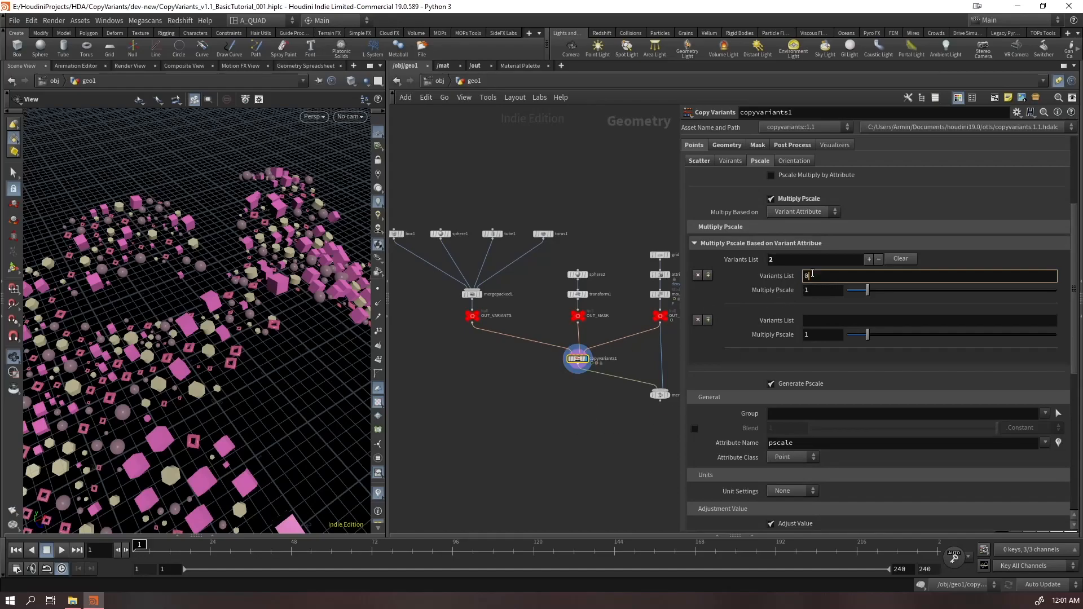
{"action": "type", "text": "0"}
{"action": "key", "text": "Return"}
{"action": "left_click", "coordinate": [836, 321]}
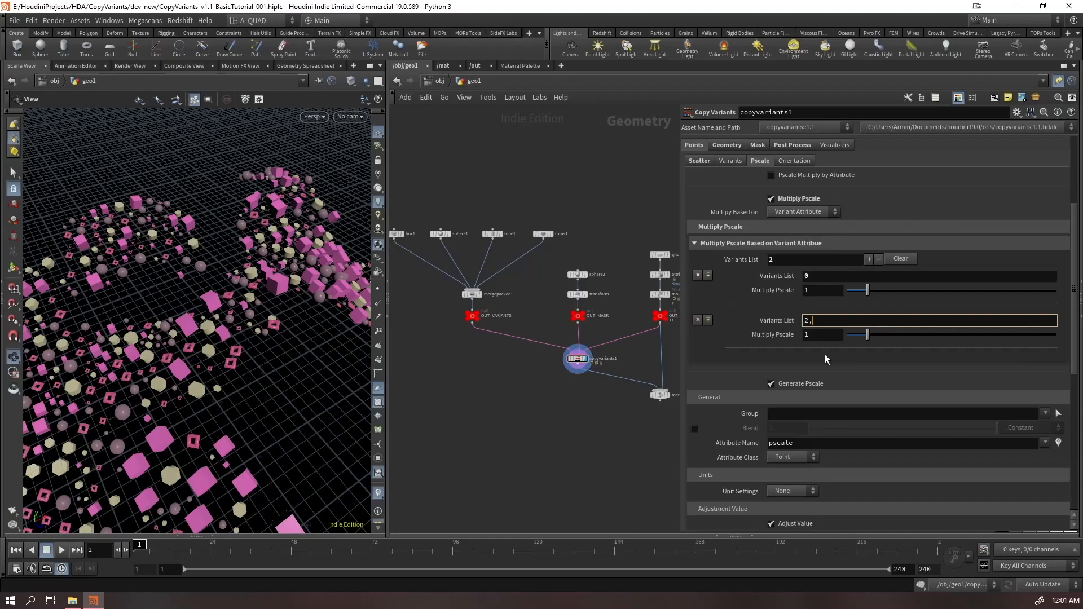
{"action": "key", "text": "Return"}
{"action": "left_click_drag", "start_coordinate": [550, 409], "coordinate": [598, 325]}
Turn on Show Me The Variants, examine the numbered variants from several angles, and turn the visualizer off again
{"action": "scroll", "coordinate": [849, 213], "scroll_direction": "up", "scroll_amount": 2}
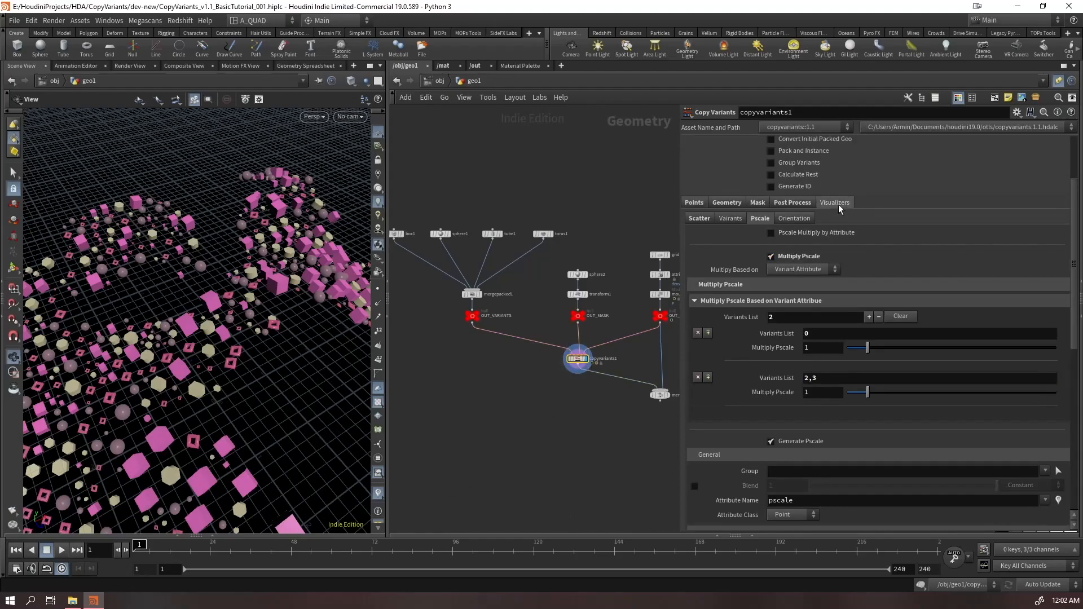
{"action": "left_click", "coordinate": [838, 204]}
{"action": "left_click", "coordinate": [771, 296]}
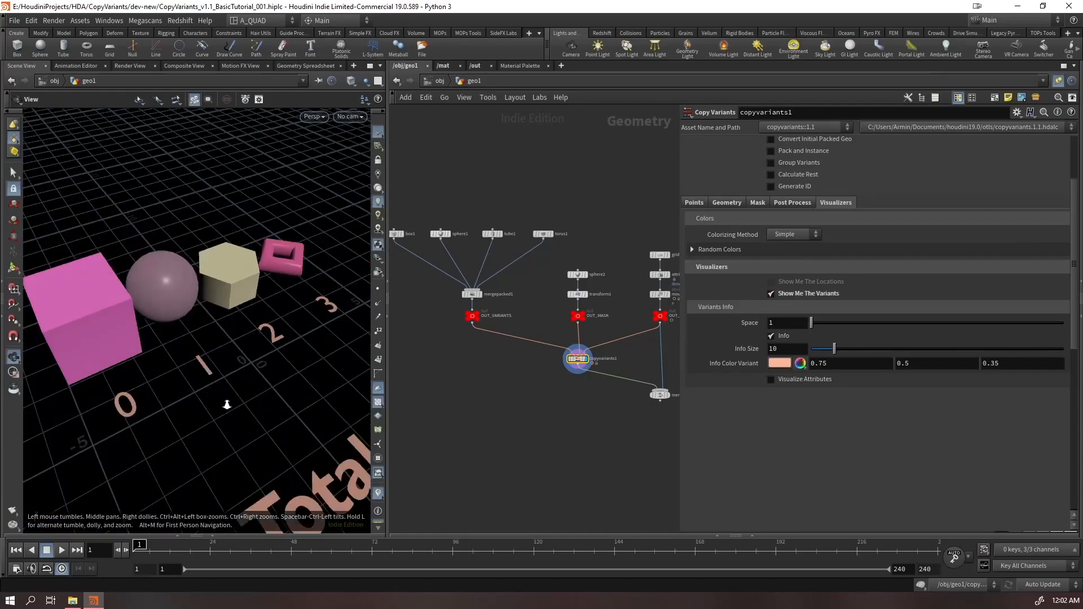
{"action": "left_click_drag", "start_coordinate": [352, 320], "coordinate": [138, 339]}
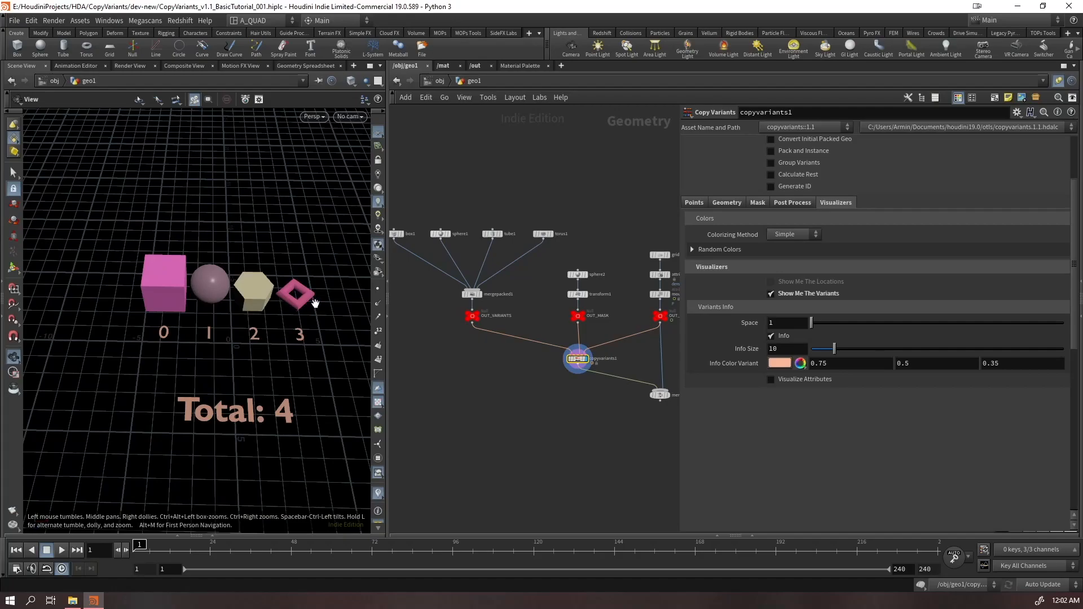
{"action": "left_click_drag", "start_coordinate": [271, 289], "coordinate": [238, 292]}
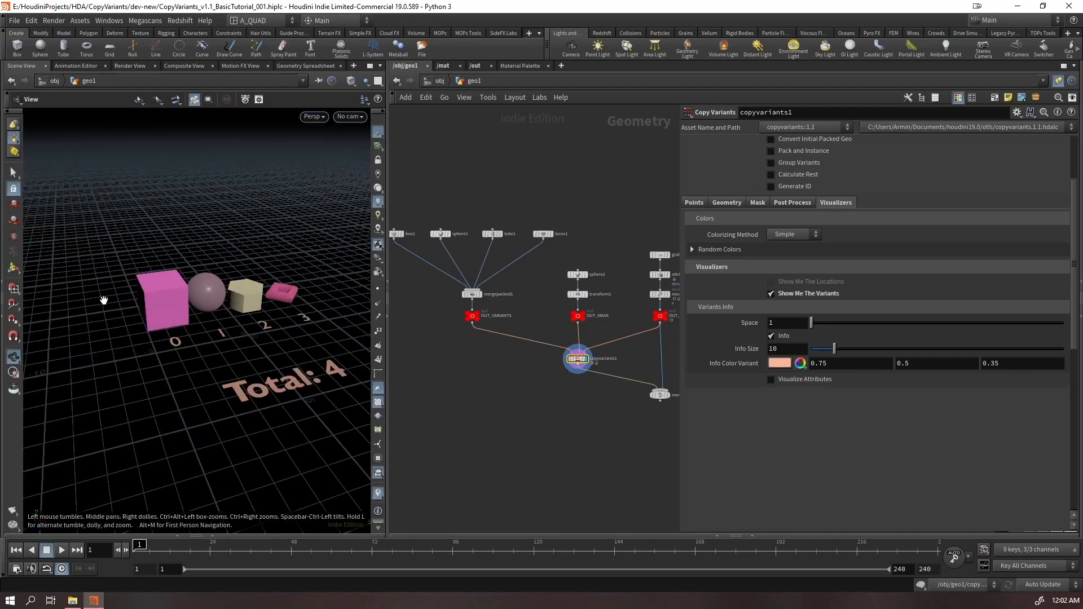
{"action": "left_click", "coordinate": [783, 294]}
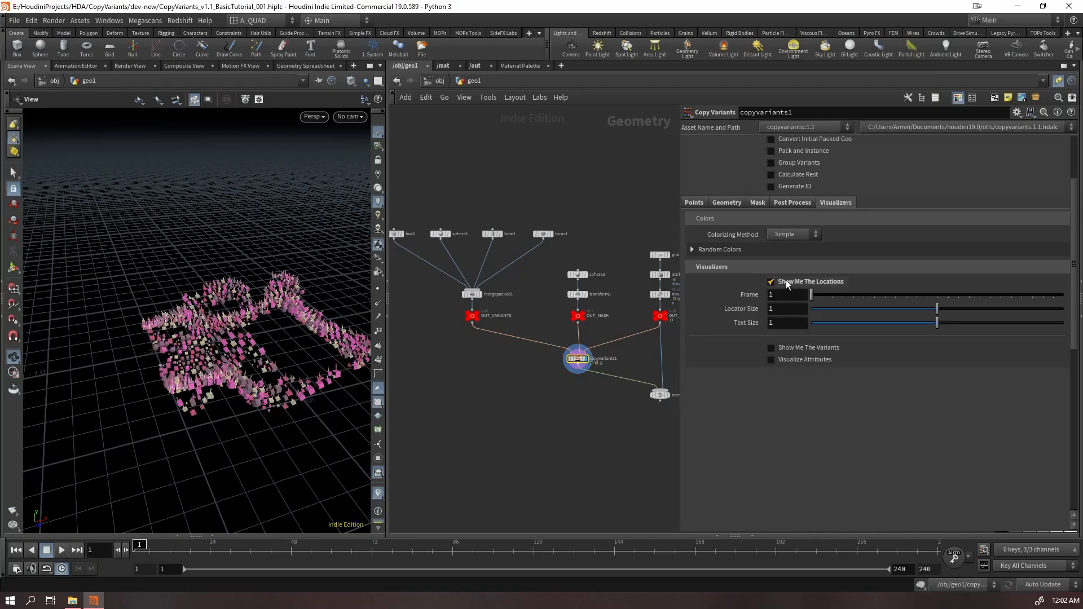
Move in closer on the scatter and compare it with Show Me The Locations on and off
{"action": "left_click", "coordinate": [771, 281]}
{"action": "scroll", "coordinate": [214, 351], "scroll_direction": "up", "scroll_amount": 6}
{"action": "left_click_drag", "start_coordinate": [214, 352], "coordinate": [276, 278]}
{"action": "left_click", "coordinate": [771, 282]}
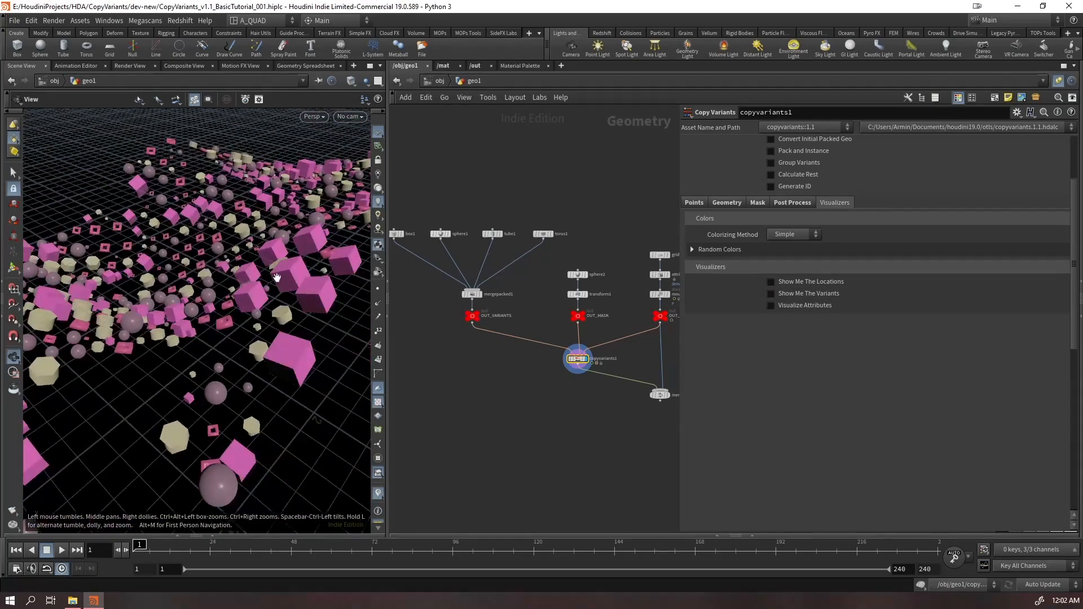
{"action": "left_click", "coordinate": [796, 285]}
{"action": "left_click", "coordinate": [796, 285]}
{"action": "left_click", "coordinate": [796, 285]}
{"action": "left_click_drag", "start_coordinate": [148, 265], "coordinate": [232, 293]}
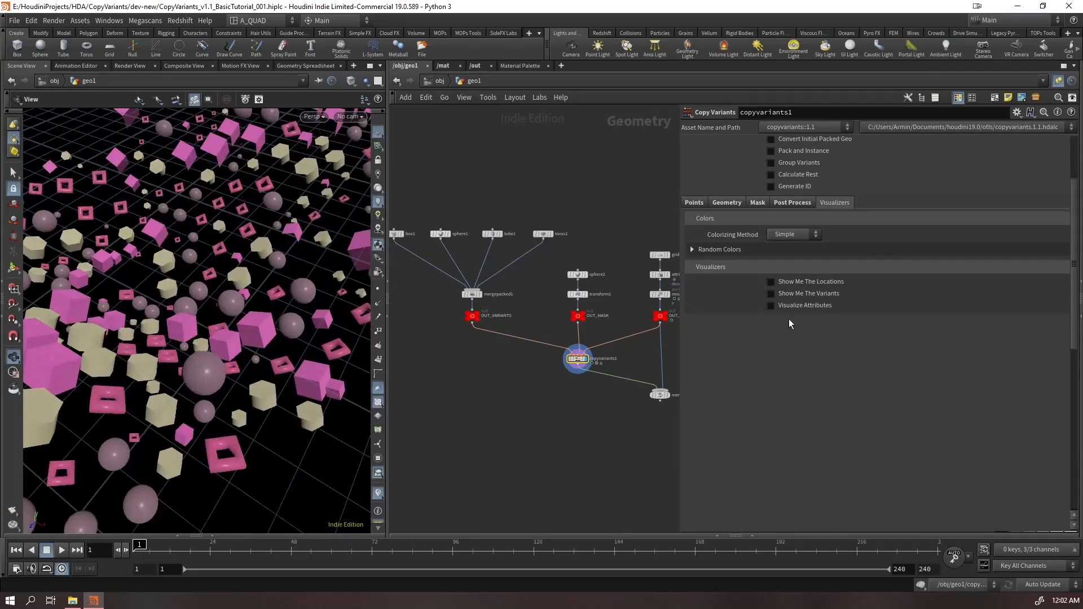
Switch Show Me The Locations repeatedly to compare real copies with numbered placeholder boxes, leaving it on
{"action": "left_click", "coordinate": [774, 282]}
{"action": "left_click", "coordinate": [774, 282]}
{"action": "left_click", "coordinate": [774, 282]}
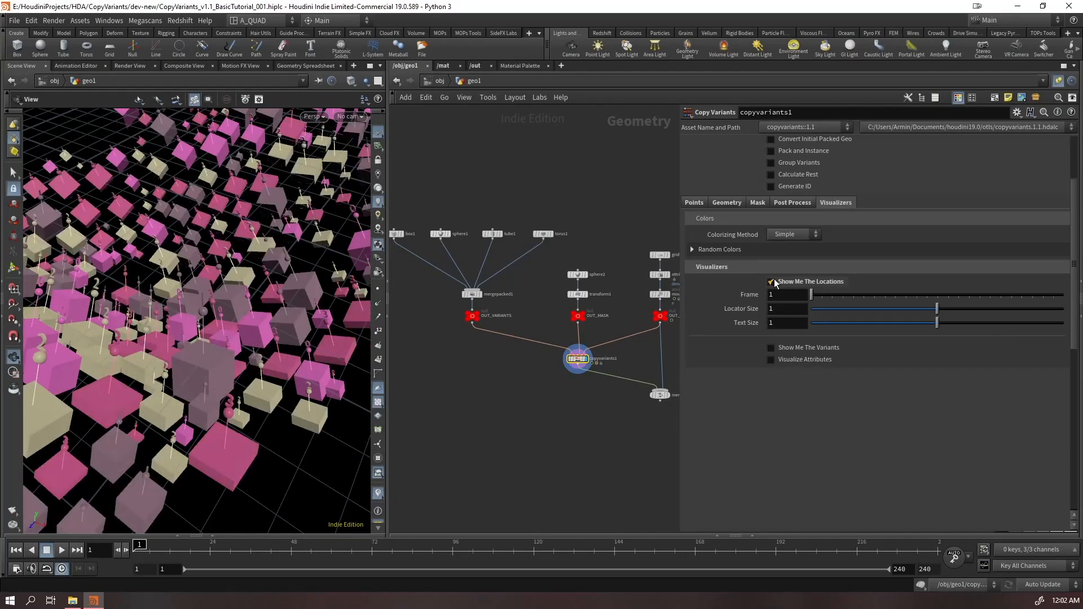
{"action": "left_click", "coordinate": [774, 282]}
{"action": "left_click", "coordinate": [774, 282]}
{"action": "left_click", "coordinate": [774, 282]}
{"action": "left_click", "coordinate": [774, 282]}
{"action": "left_click", "coordinate": [771, 285]}
{"action": "left_click", "coordinate": [771, 285]}
Shift the four shape nodes aside, add a Test Geometry: Tommy node beside torus1, and wire it into mergepacked1
{"action": "left_click_drag", "start_coordinate": [568, 204], "coordinate": [387, 250]}
{"action": "left_click_drag", "start_coordinate": [544, 235], "coordinate": [450, 225]}
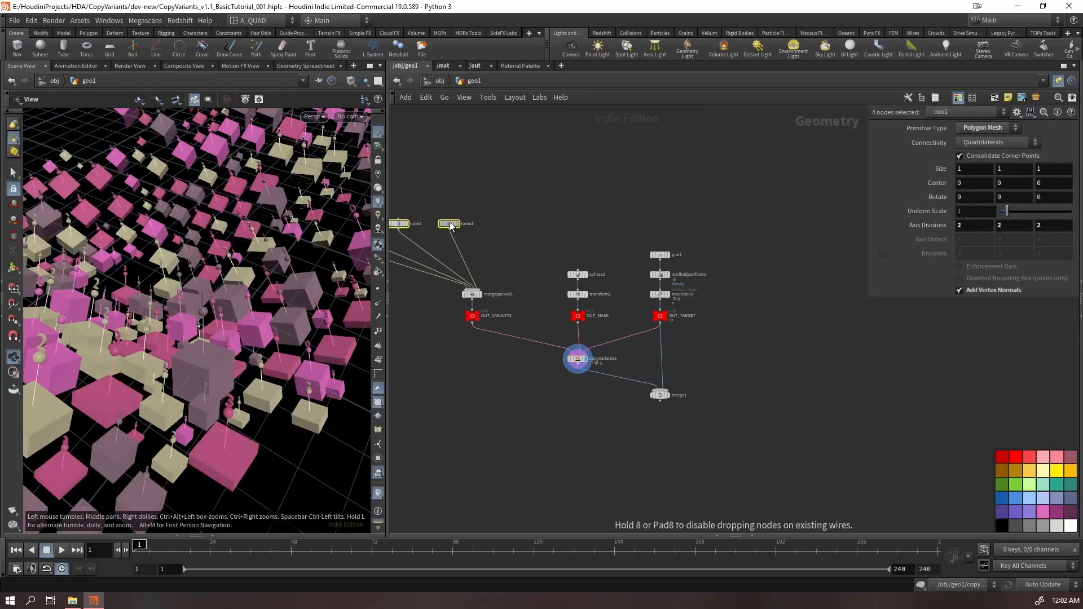
{"action": "key", "text": "Tab"}
{"action": "type", "text": "tomm"}
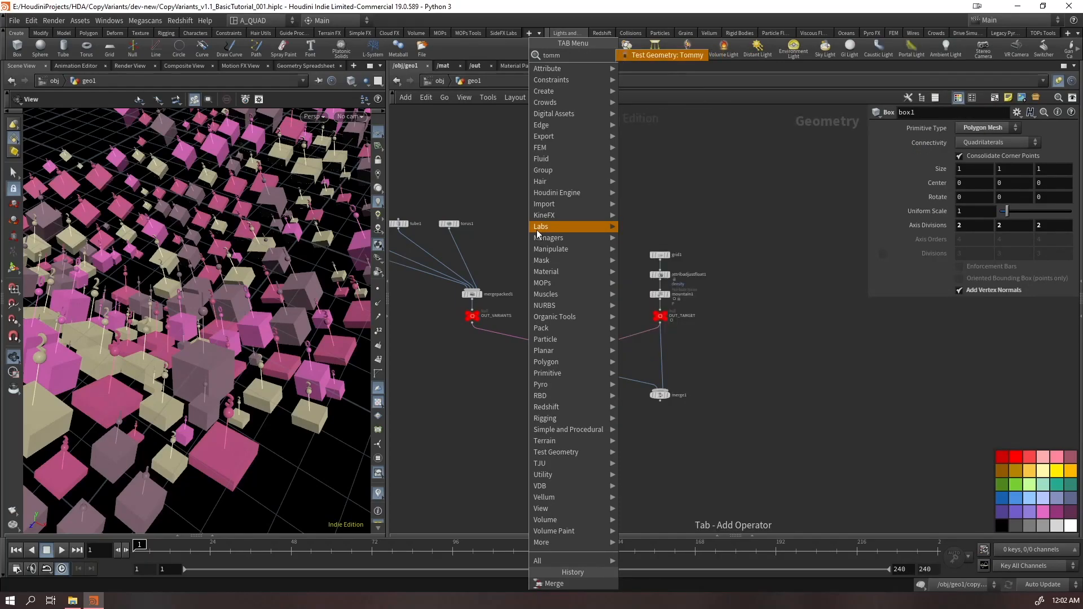
{"action": "key", "text": "Return"}
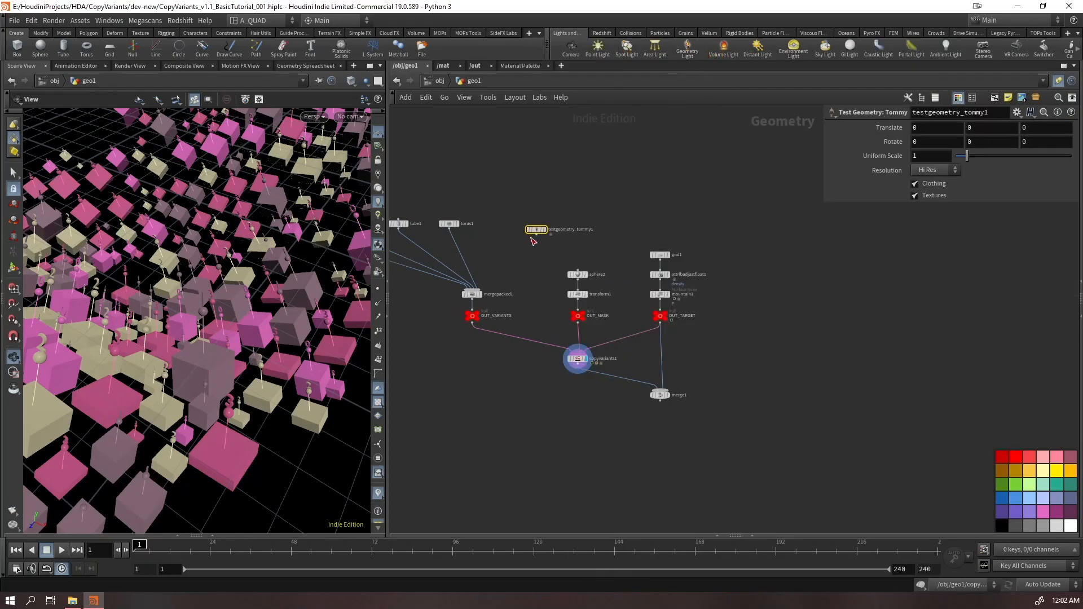
{"action": "left_click_drag", "start_coordinate": [537, 234], "coordinate": [476, 290]}
{"action": "left_click_drag", "start_coordinate": [537, 230], "coordinate": [497, 224]}
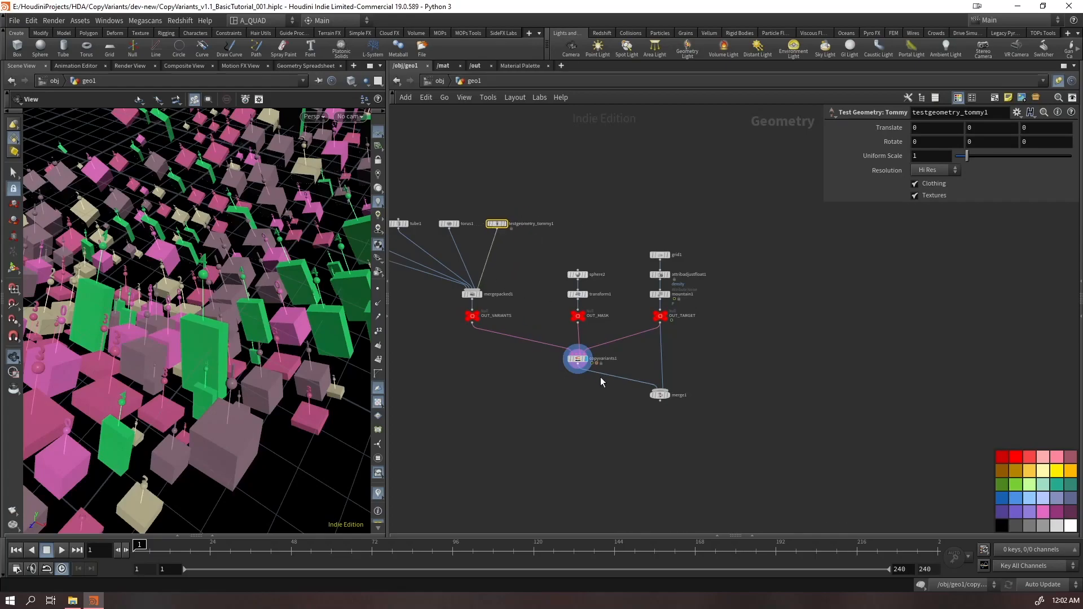
Select copyvariants1 and compare the scatter including Tommy with Show Me The Locations off and on
{"action": "left_click", "coordinate": [577, 359]}
{"action": "left_click", "coordinate": [798, 289]}
{"action": "left_click", "coordinate": [798, 289]}
{"action": "left_click", "coordinate": [798, 289]}
{"action": "left_click", "coordinate": [799, 288]}
Examine a green Tommy placeholder and its variant number up close, and check the order of the nodes feeding mergepacked1
{"action": "left_click_drag", "start_coordinate": [80, 285], "coordinate": [106, 362]}
{"action": "right_click_drag", "start_coordinate": [281, 295], "coordinate": [418, 200]}
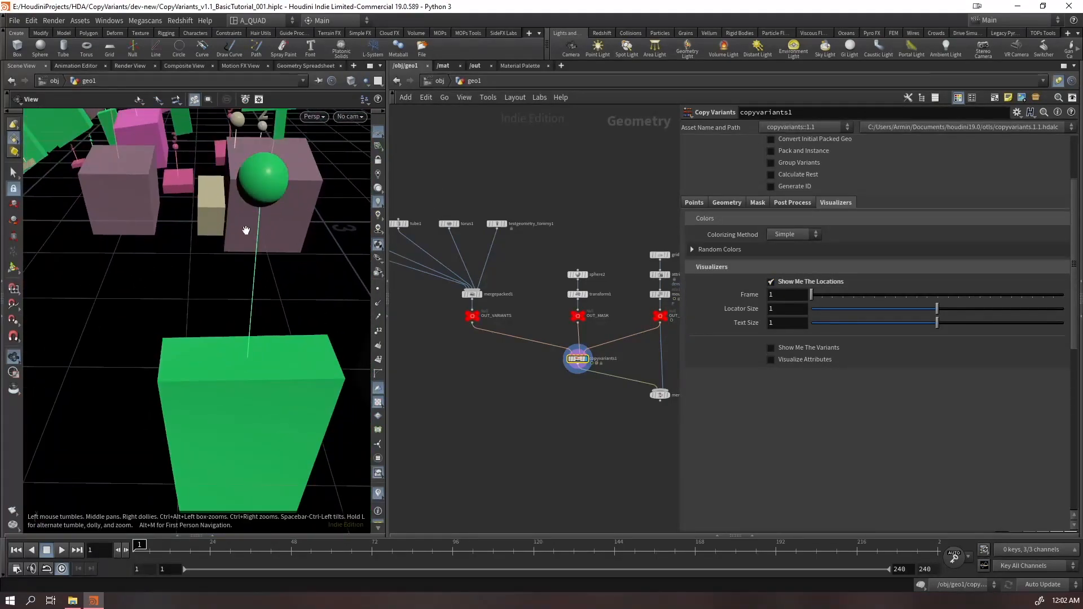
{"action": "middle_click_drag", "start_coordinate": [265, 164], "coordinate": [266, 255]}
{"action": "left_click_drag", "start_coordinate": [265, 254], "coordinate": [291, 189]}
{"action": "right_click_drag", "start_coordinate": [291, 189], "coordinate": [236, 236]}
{"action": "left_click_drag", "start_coordinate": [236, 236], "coordinate": [228, 243]}
{"action": "middle_click_drag", "start_coordinate": [432, 202], "coordinate": [526, 193]}
{"action": "scroll", "coordinate": [526, 193], "scroll_direction": "up", "scroll_amount": 1}
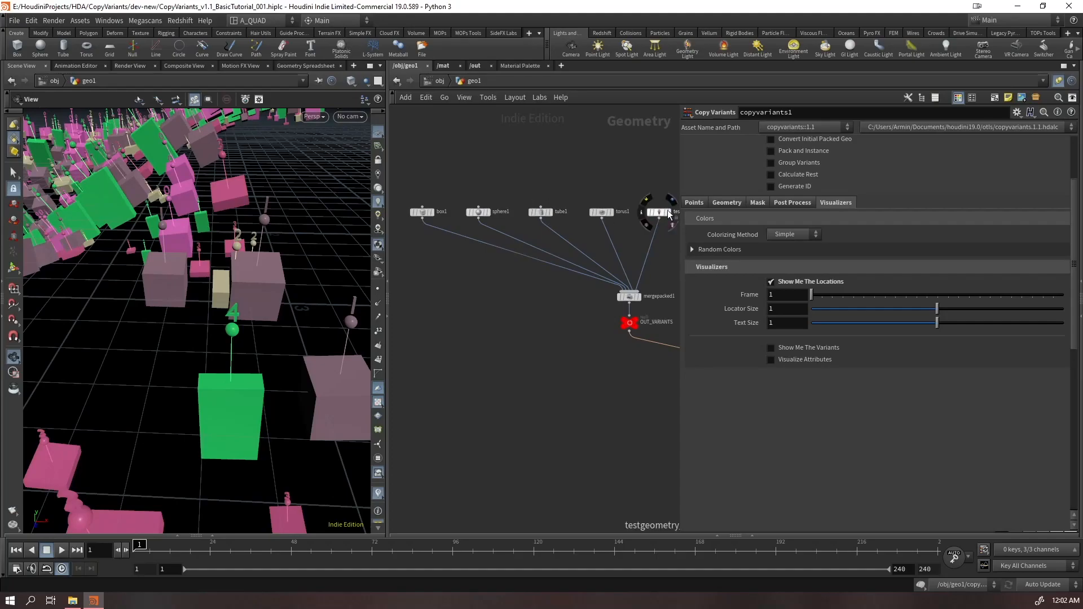
Examine the coloured variant placeholder boxes across the whole scatter and follow the node network down to copyvariants1
{"action": "mouse_move", "coordinate": [232, 392]}
{"action": "left_mouse_down"}
{"action": "mouse_move", "coordinate": [256, 342]}
{"action": "mouse_move", "coordinate": [248, 384]}
{"action": "left_mouse_up"}
{"action": "right_click_drag", "start_coordinate": [248, 384], "coordinate": [171, 459]}
{"action": "left_click_drag", "start_coordinate": [171, 460], "coordinate": [168, 354]}
{"action": "left_click_drag", "start_coordinate": [285, 359], "coordinate": [203, 341]}
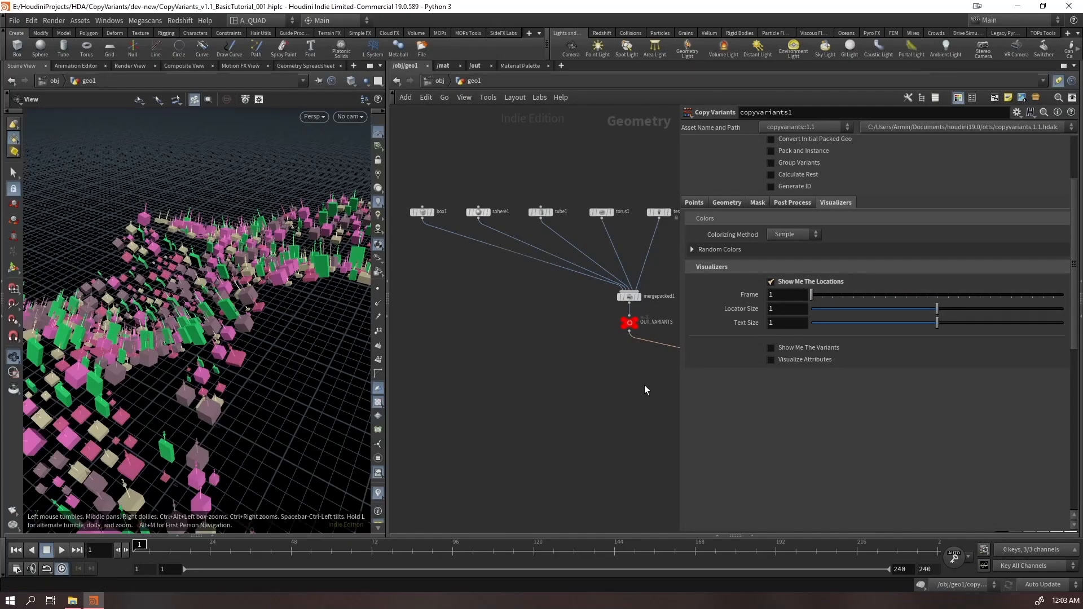
{"action": "middle_click_drag", "start_coordinate": [658, 373], "coordinate": [557, 325]}
{"action": "scroll", "coordinate": [557, 324], "scroll_direction": "up", "scroll_amount": 1}
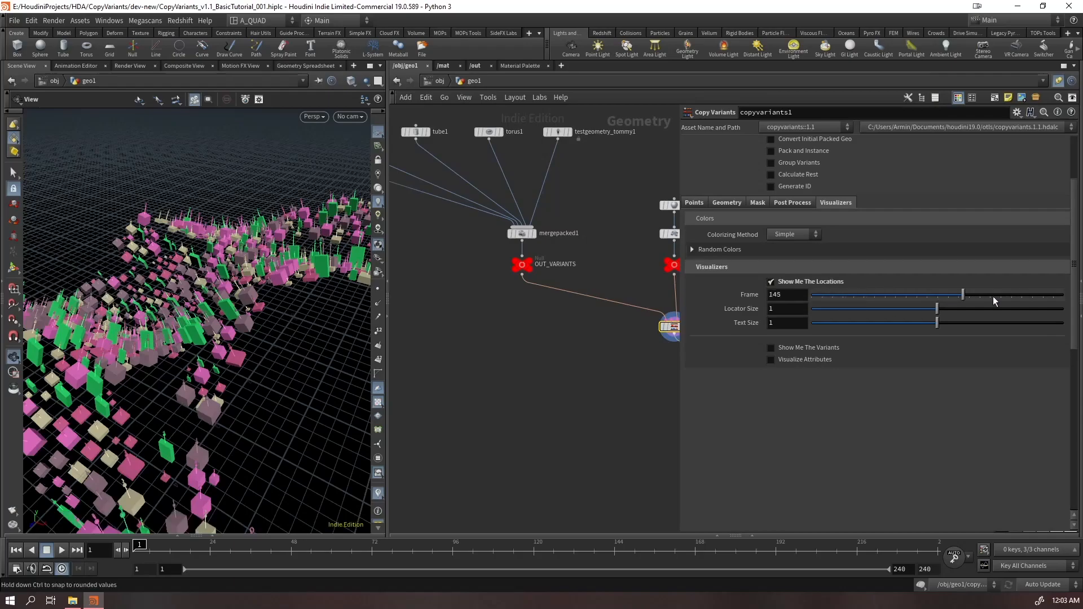
Play the timeline to watch the variant placeholders over time, and return to the first frame
{"action": "left_click_drag", "start_coordinate": [220, 299], "coordinate": [194, 308]}
{"action": "key", "text": "Up"}
{"action": "left_click_drag", "start_coordinate": [229, 401], "coordinate": [264, 318]}
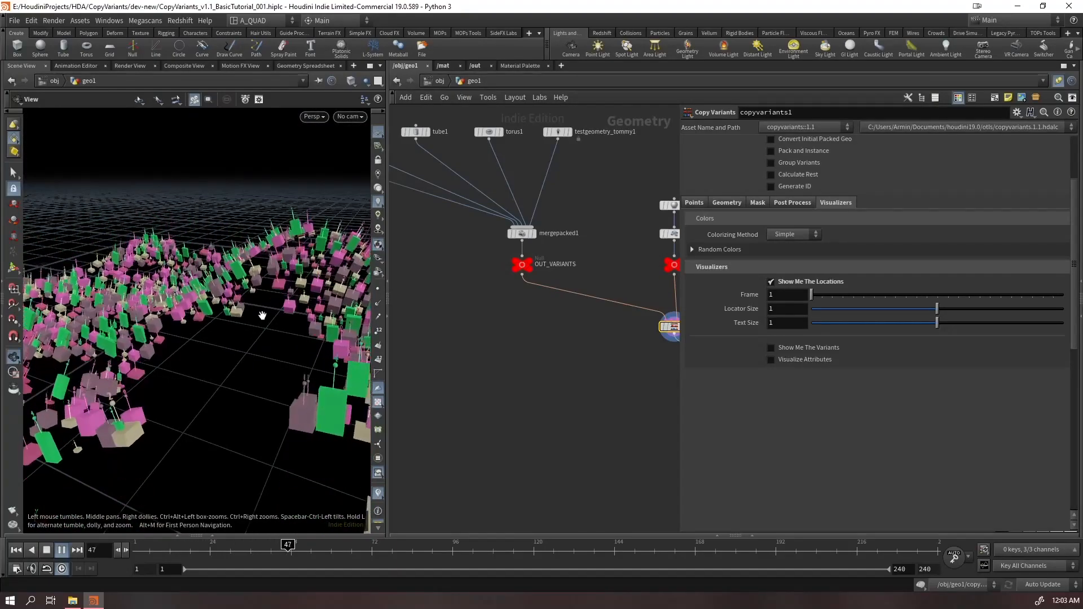
{"action": "key", "text": "ctrl+Up"}
Examine the placeholder boxes and their variant numbers up close, keeping the copyvariants1 node in view
{"action": "left_click_drag", "start_coordinate": [208, 295], "coordinate": [175, 318]}
{"action": "scroll", "coordinate": [536, 422], "scroll_direction": "up", "scroll_amount": 1}
{"action": "middle_click_drag", "start_coordinate": [537, 421], "coordinate": [370, 450]}
{"action": "scroll", "coordinate": [315, 314], "scroll_direction": "up", "scroll_amount": 10}
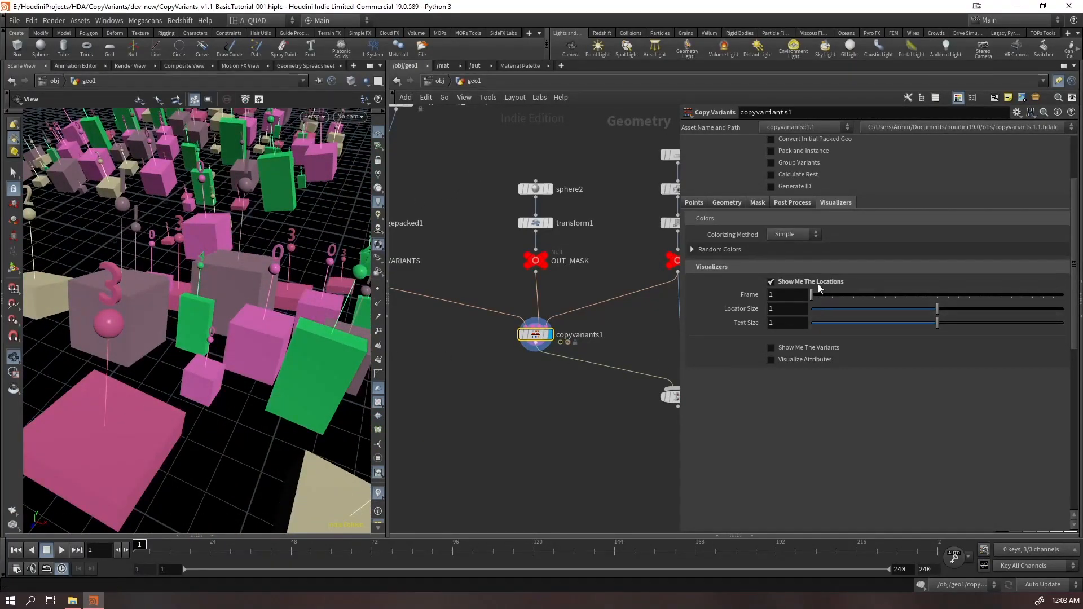
{"action": "scroll", "coordinate": [256, 268], "scroll_direction": "down", "scroll_amount": 5}
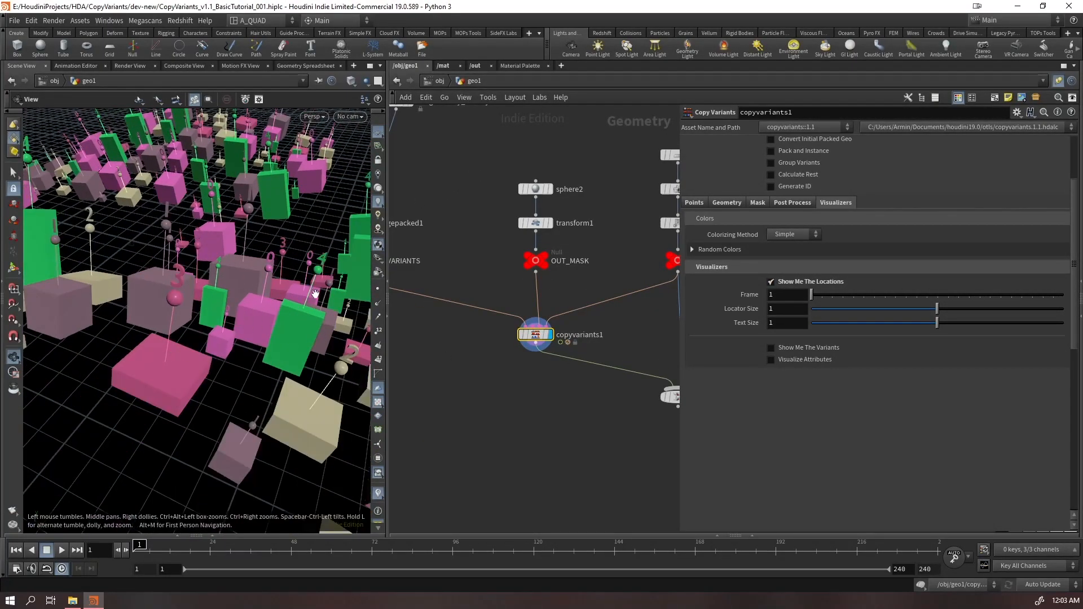
In the points' pscale settings, set Multiply Pscale for variant 0 to 1.3 and check the scatter
{"action": "left_click", "coordinate": [726, 203]}
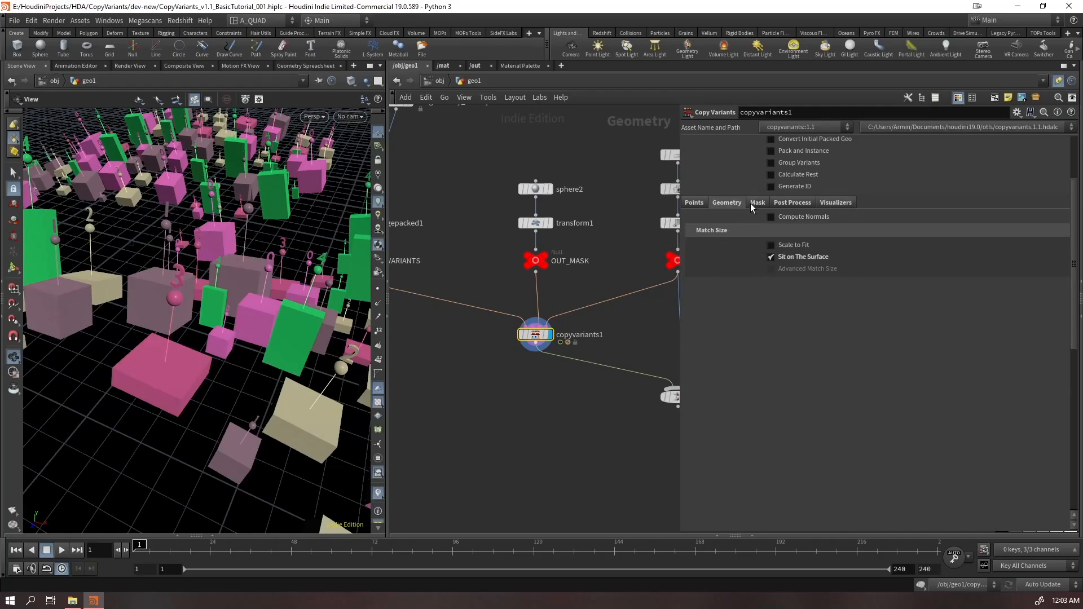
{"action": "left_click", "coordinate": [690, 203]}
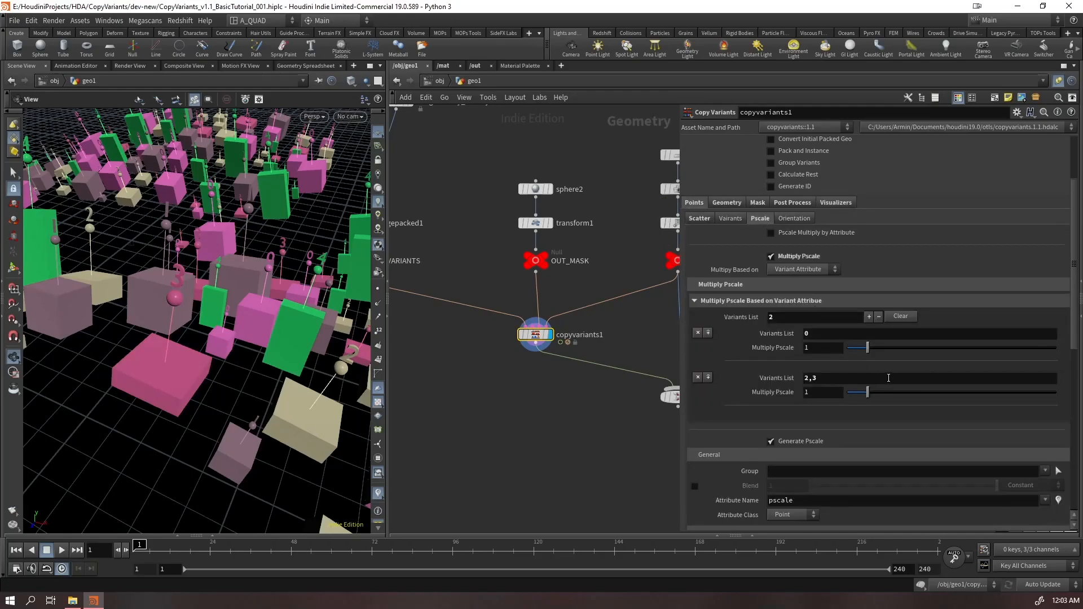
{"action": "mouse_move", "coordinate": [867, 348]}
{"action": "left_mouse_down"}
{"action": "mouse_move", "coordinate": [889, 348]}
{"action": "mouse_move", "coordinate": [865, 349]}
{"action": "mouse_move", "coordinate": [874, 350]}
{"action": "left_mouse_up"}
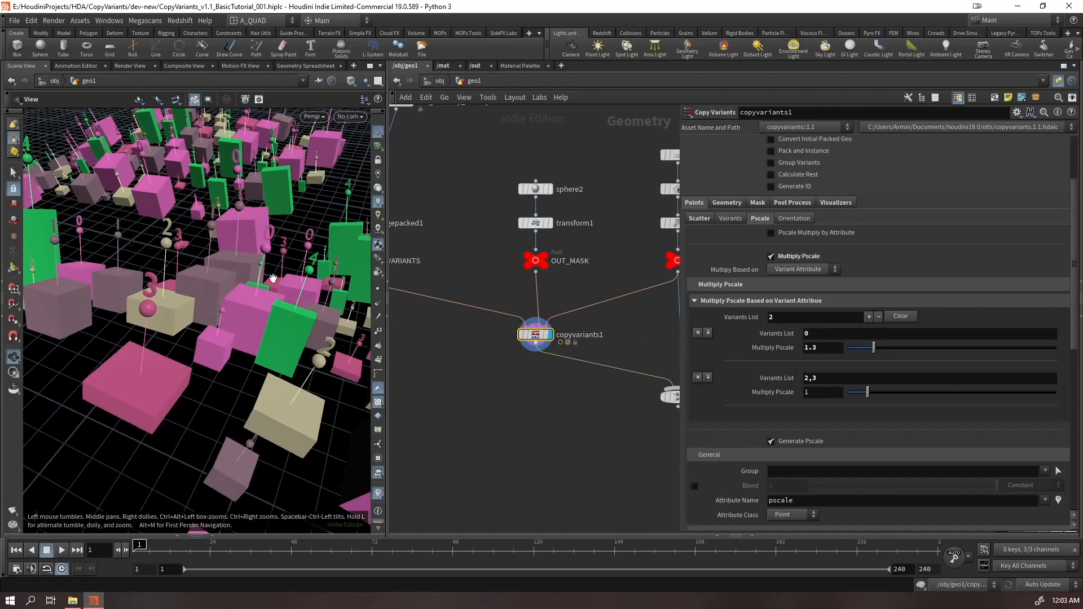
{"action": "right_click_drag", "start_coordinate": [273, 283], "coordinate": [179, 339]}
{"action": "middle_click_drag", "start_coordinate": [179, 339], "coordinate": [83, 335]}
Try and undo a larger Multiply Pscale for variant 0, and set Post Process Relax to 0
{"action": "left_click", "coordinate": [792, 203]}
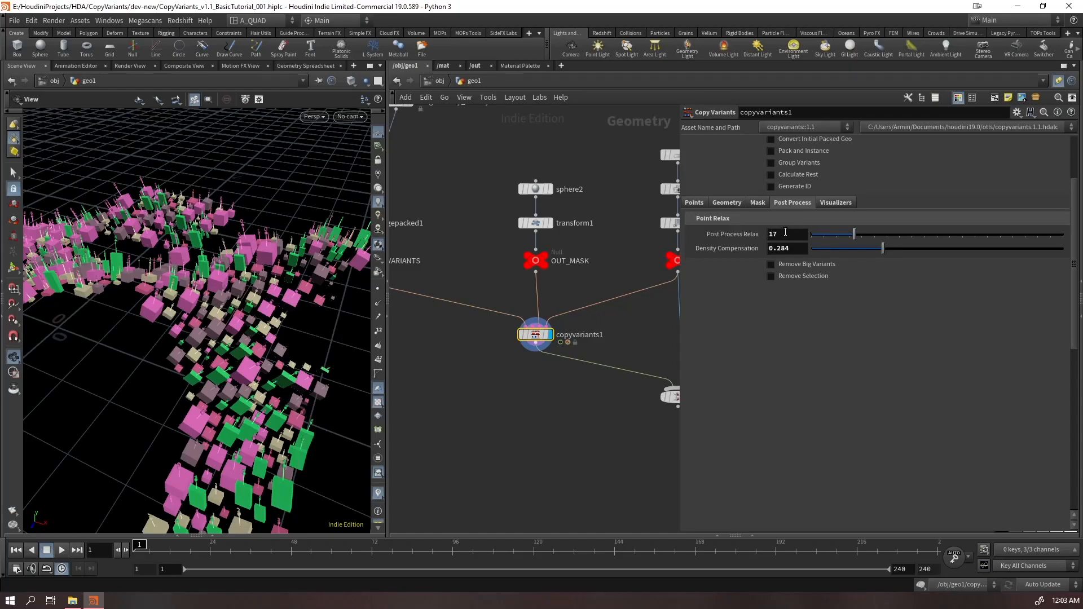
{"action": "left_click", "coordinate": [704, 204]}
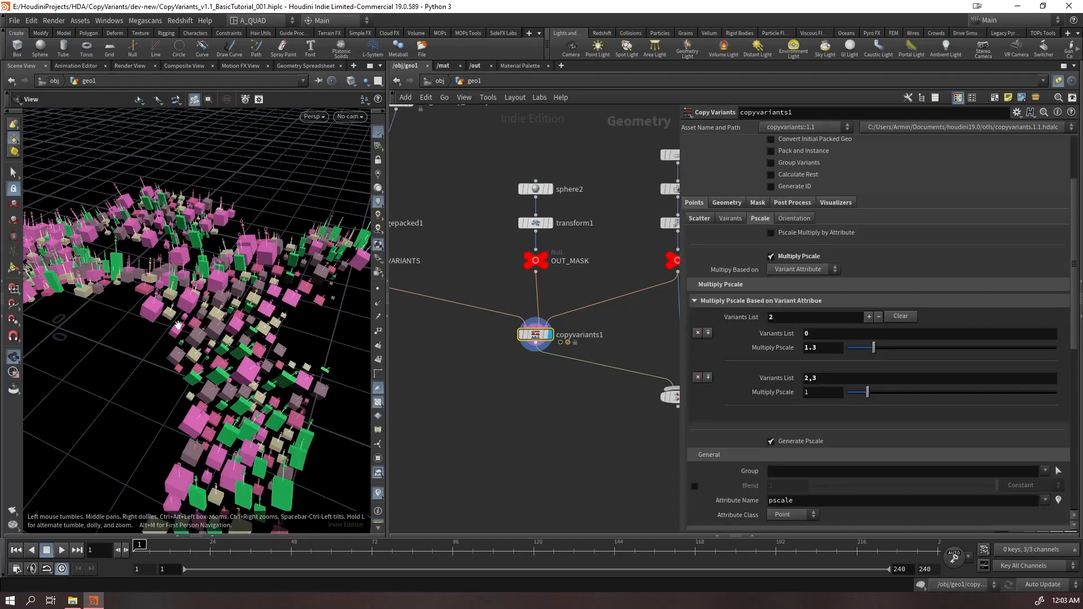
{"action": "left_click_drag", "start_coordinate": [874, 349], "coordinate": [894, 348]}
{"action": "key", "text": "ctrl+z"}
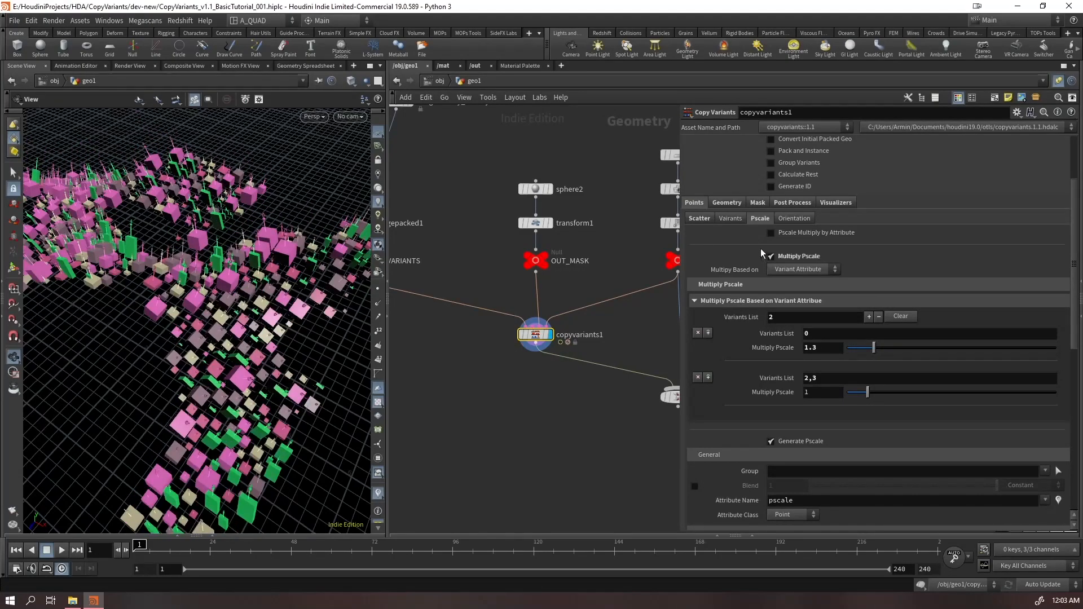
{"action": "left_click", "coordinate": [783, 203]}
{"action": "key", "text": "ctrl+z"}
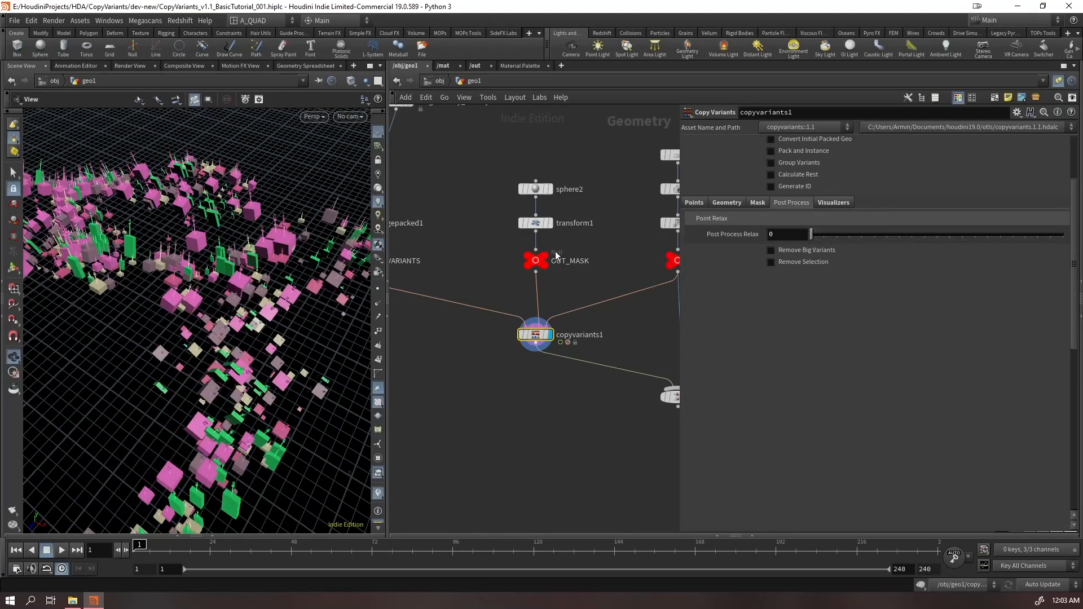
Set Multiply Pscale for variant 0 to 0.76 and check the resized boxes up close
{"action": "left_click", "coordinate": [694, 202]}
{"action": "mouse_move", "coordinate": [875, 349]}
{"action": "left_mouse_down"}
{"action": "mouse_move", "coordinate": [918, 351]}
{"action": "mouse_move", "coordinate": [854, 366]}
{"action": "mouse_move", "coordinate": [864, 362]}
{"action": "left_mouse_up"}
{"action": "right_click_drag", "start_coordinate": [282, 365], "coordinate": [358, 213], "text": "alt"}
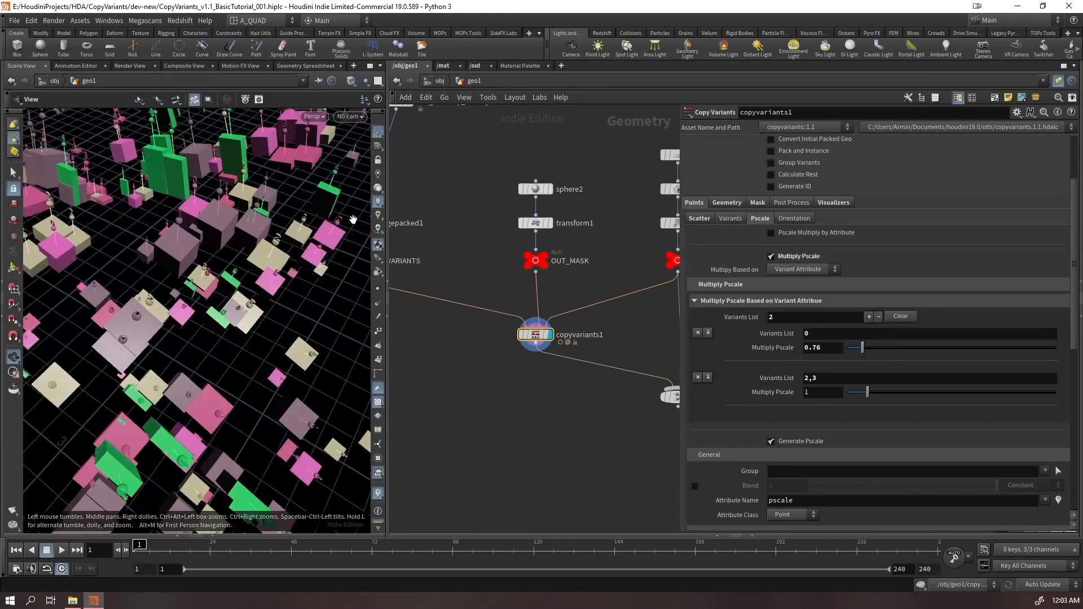
{"action": "left_click_drag", "start_coordinate": [316, 293], "coordinate": [289, 240], "text": "alt"}
Change the second Variants List entry to 3,4 and set its Multiply Pscale to 1.73
{"action": "left_click", "coordinate": [828, 380]}
{"action": "type", "text": "3,4"}
{"action": "key", "text": "Return"}
{"action": "left_click_drag", "start_coordinate": [867, 392], "coordinate": [883, 393]}
{"action": "scroll", "coordinate": [165, 323], "scroll_direction": "down", "scroll_amount": 10}
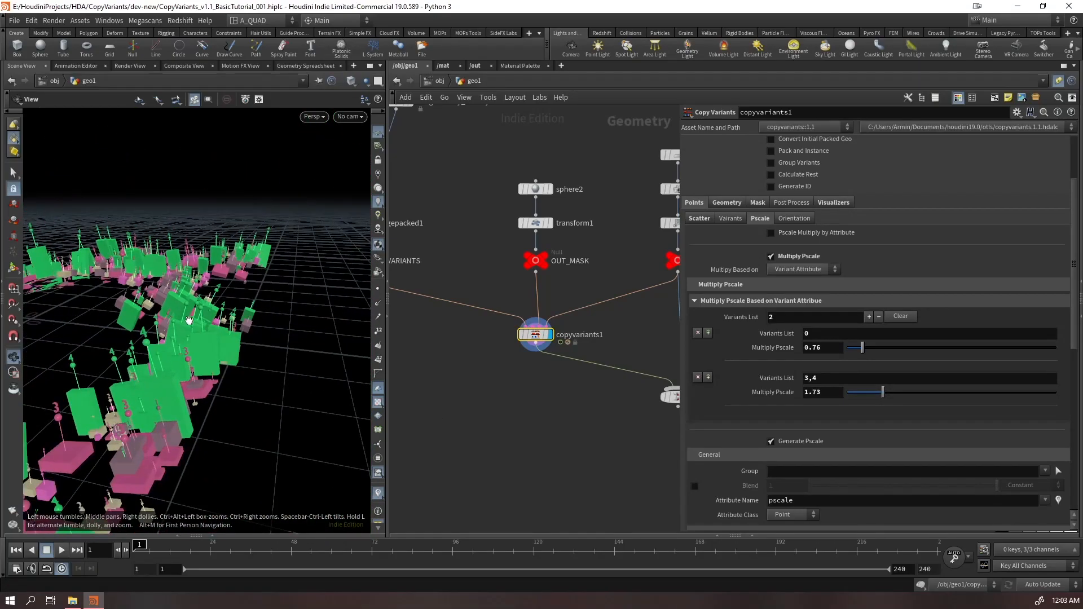
{"action": "scroll", "coordinate": [862, 233], "scroll_direction": "up", "scroll_amount": 3}
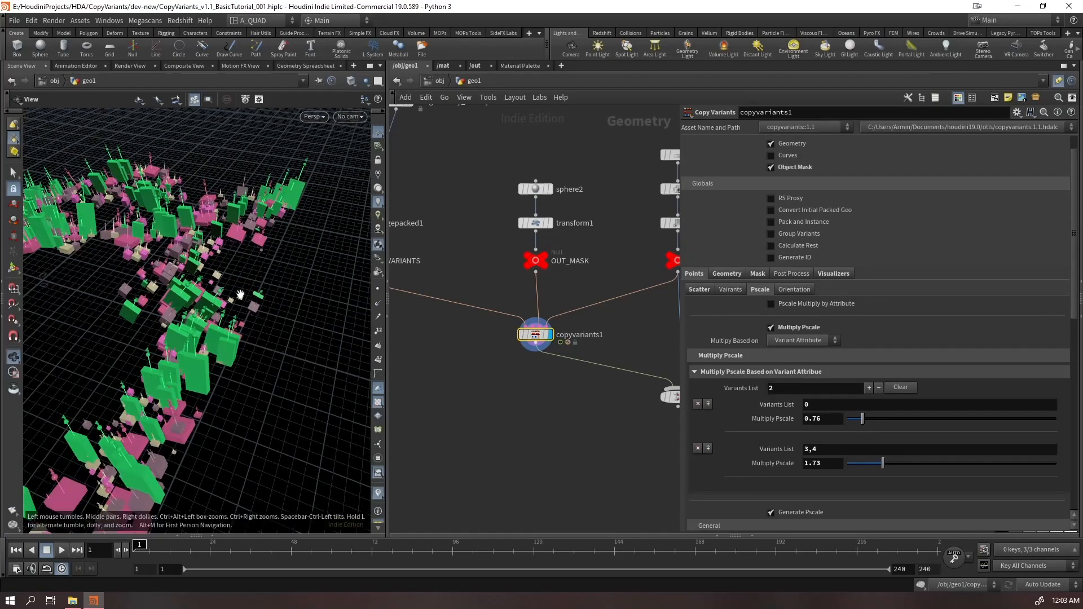
{"action": "left_click_drag", "start_coordinate": [261, 295], "coordinate": [297, 255]}
Turn off Show Me The Locations and inspect the real scaled copies, including the Tommy figures
{"action": "left_click", "coordinate": [833, 274]}
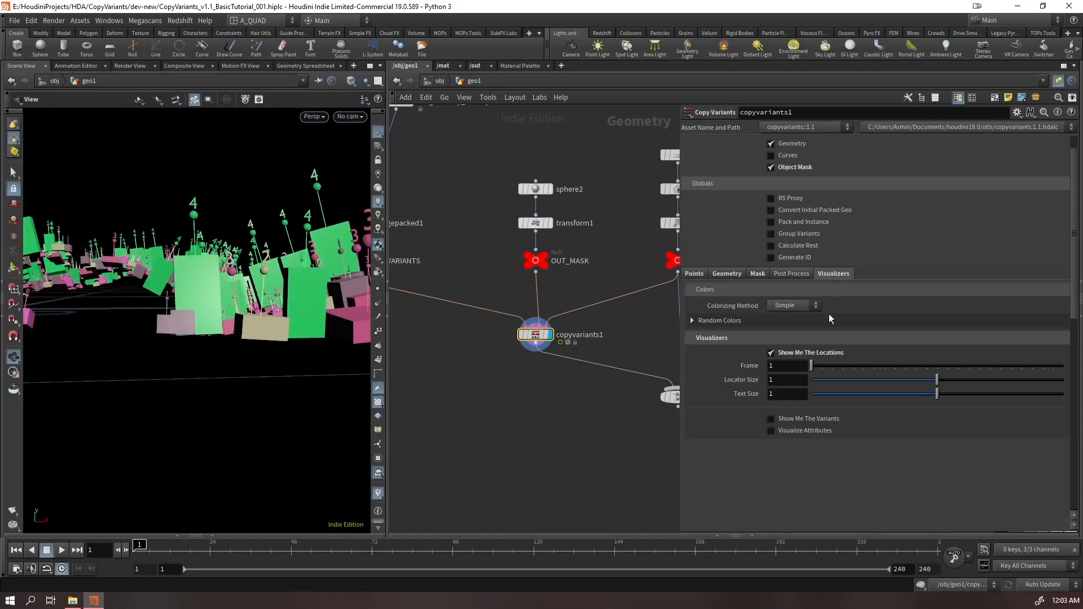
{"action": "left_click", "coordinate": [794, 356]}
{"action": "left_click_drag", "start_coordinate": [252, 282], "coordinate": [232, 340]}
{"action": "scroll", "coordinate": [226, 298], "scroll_direction": "up", "scroll_amount": 4}
{"action": "left_click_drag", "start_coordinate": [226, 298], "coordinate": [249, 280]}
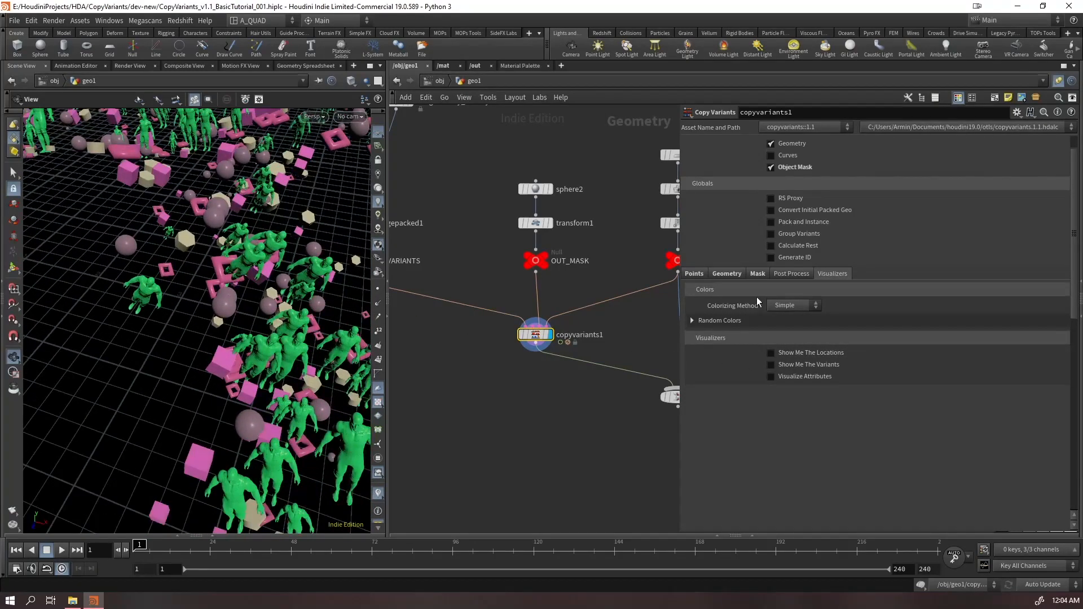
Set Post Process Relax to 10 and view the relaxed scatter
{"action": "left_click", "coordinate": [781, 275]}
{"action": "left_click", "coordinate": [787, 305]}
{"action": "type", "text": "10"}
{"action": "key", "text": "Return"}
{"action": "left_click_drag", "start_coordinate": [238, 384], "coordinate": [220, 345]}
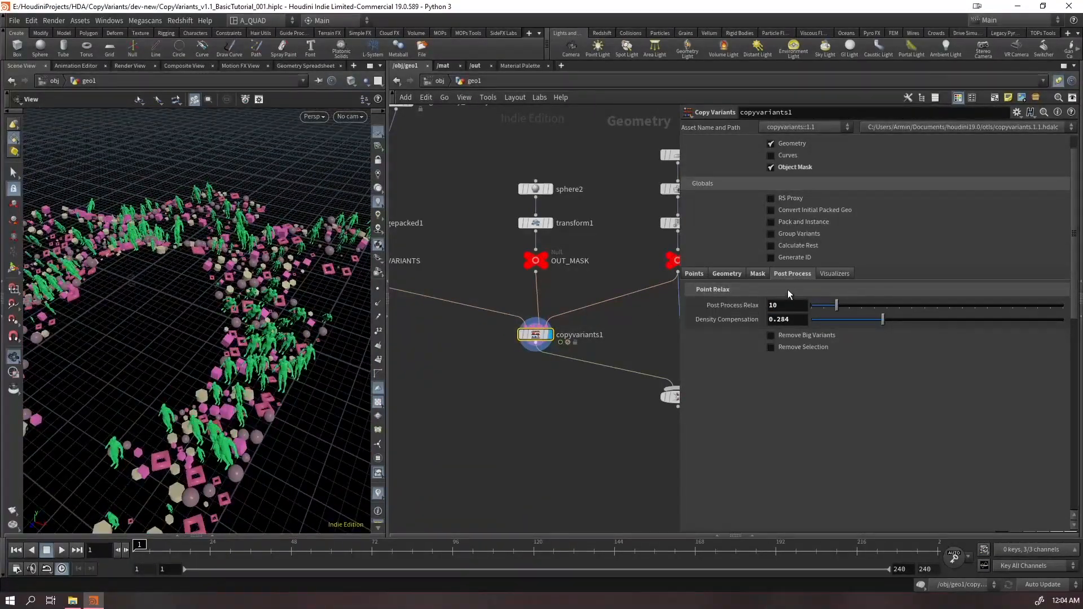
In the points' orientation settings, set Randomize Forward to 180 and inspect how the Tommy copies turn
{"action": "left_click", "coordinate": [694, 274]}
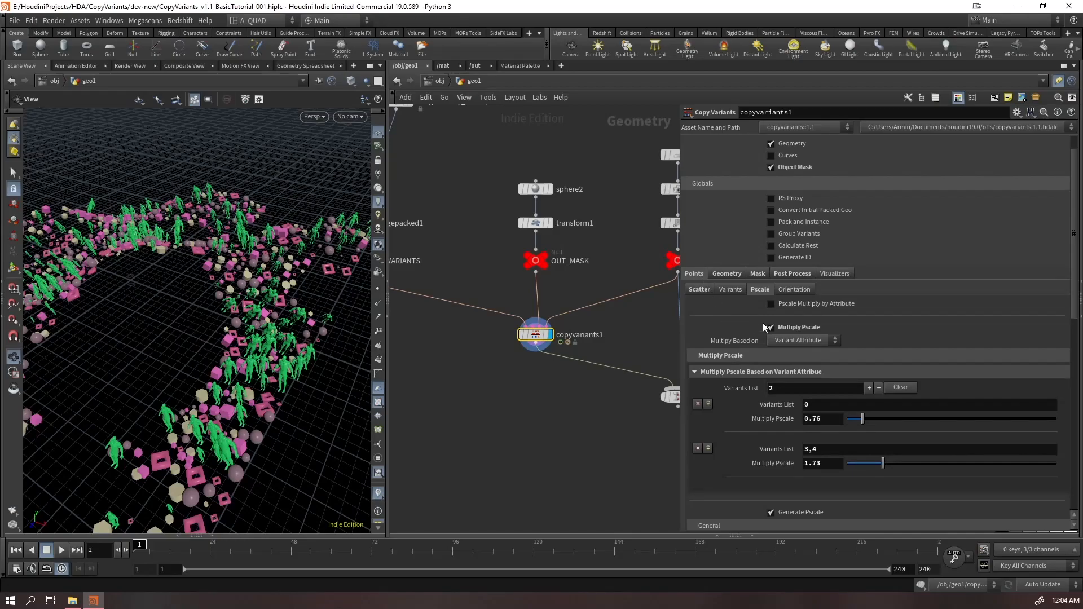
{"action": "left_click", "coordinate": [791, 290]}
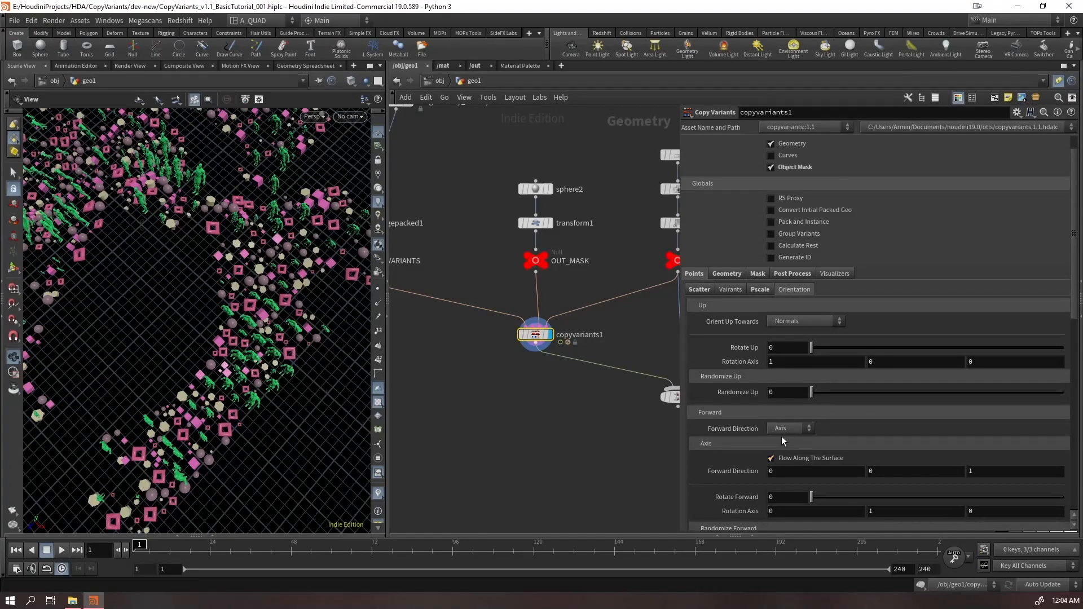
{"action": "left_click_drag", "start_coordinate": [348, 410], "coordinate": [350, 373]}
{"action": "scroll", "coordinate": [935, 477], "scroll_direction": "down", "scroll_amount": 5}
{"action": "left_click_drag", "start_coordinate": [811, 401], "coordinate": [1063, 401]}
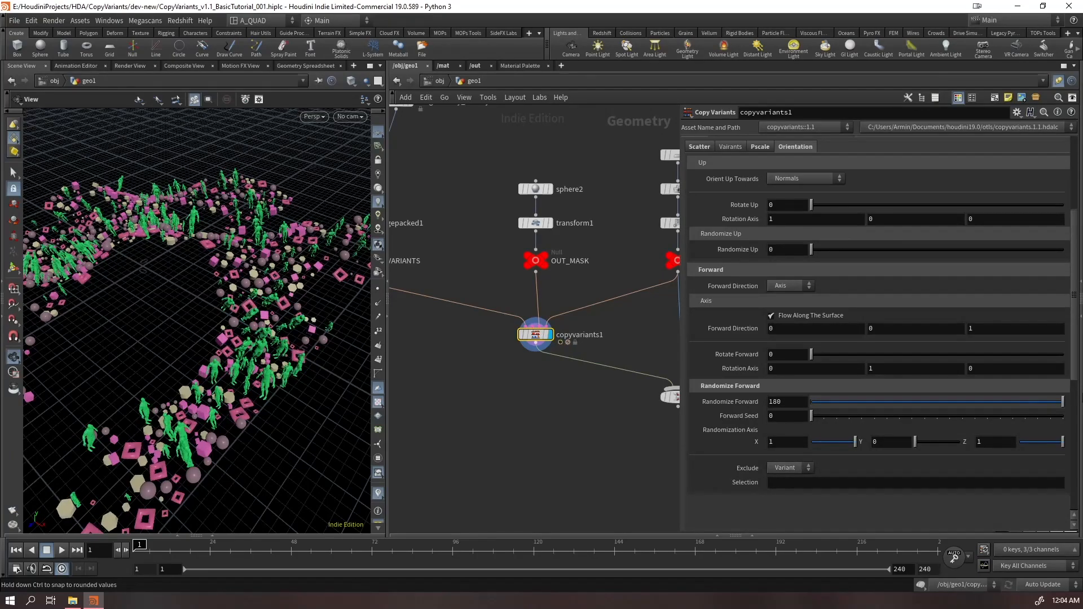
{"action": "left_click_drag", "start_coordinate": [189, 282], "coordinate": [220, 361]}
{"action": "right_click_drag", "start_coordinate": [175, 243], "coordinate": [210, 355]}
{"action": "left_click_drag", "start_coordinate": [210, 356], "coordinate": [214, 276]}
Try and undo a lower Randomize Forward amount, and try a higher Y value for the forward randomization axis
{"action": "left_click_drag", "start_coordinate": [1009, 405], "coordinate": [862, 387]}
{"action": "key", "text": "ctrl+z"}
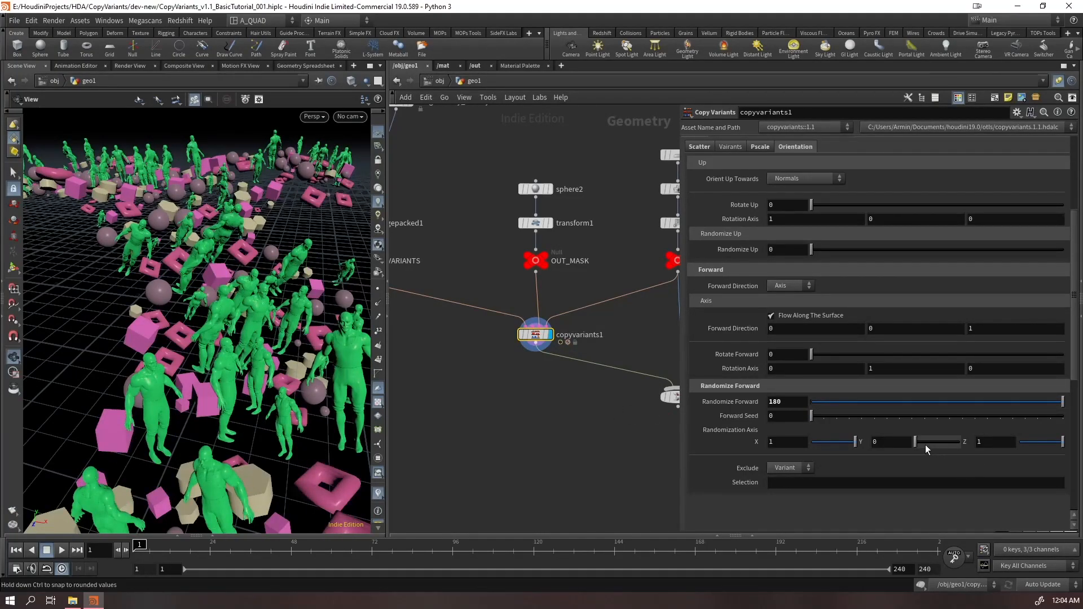
{"action": "mouse_move", "coordinate": [931, 447]}
{"action": "left_mouse_down"}
{"action": "mouse_move", "coordinate": [961, 446]}
{"action": "mouse_move", "coordinate": [893, 452]}
{"action": "mouse_move", "coordinate": [949, 447]}
{"action": "left_mouse_up"}
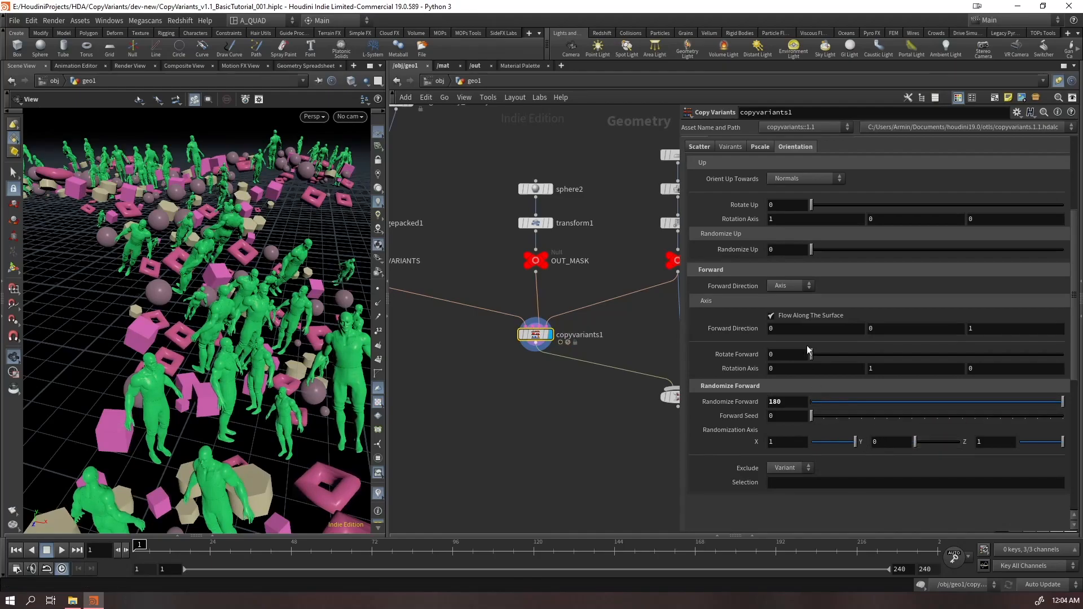
With Flow Along The Surface off, try other Y randomization axis values and set Randomize Forward to 0
{"action": "left_click", "coordinate": [809, 317]}
{"action": "left_click_drag", "start_coordinate": [930, 440], "coordinate": [1036, 452]}
{"action": "left_click_drag", "start_coordinate": [188, 315], "coordinate": [215, 350]}
{"action": "left_click_drag", "start_coordinate": [938, 442], "coordinate": [896, 456]}
{"action": "left_click_drag", "start_coordinate": [913, 403], "coordinate": [790, 406]}
{"action": "left_click_drag", "start_coordinate": [192, 316], "coordinate": [203, 282]}
Display merge1 to see the copies on the target surface, and turn Flow Along The Surface back on
{"action": "middle_click_drag", "start_coordinate": [671, 395], "coordinate": [547, 384]}
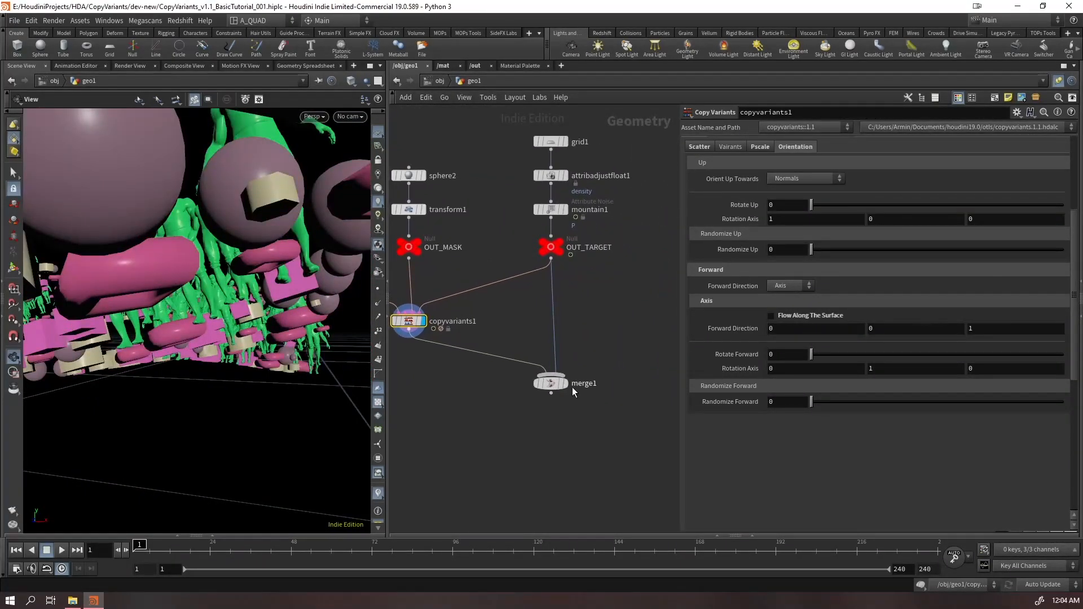
{"action": "left_click", "coordinate": [566, 384]}
{"action": "left_click_drag", "start_coordinate": [197, 311], "coordinate": [243, 344]}
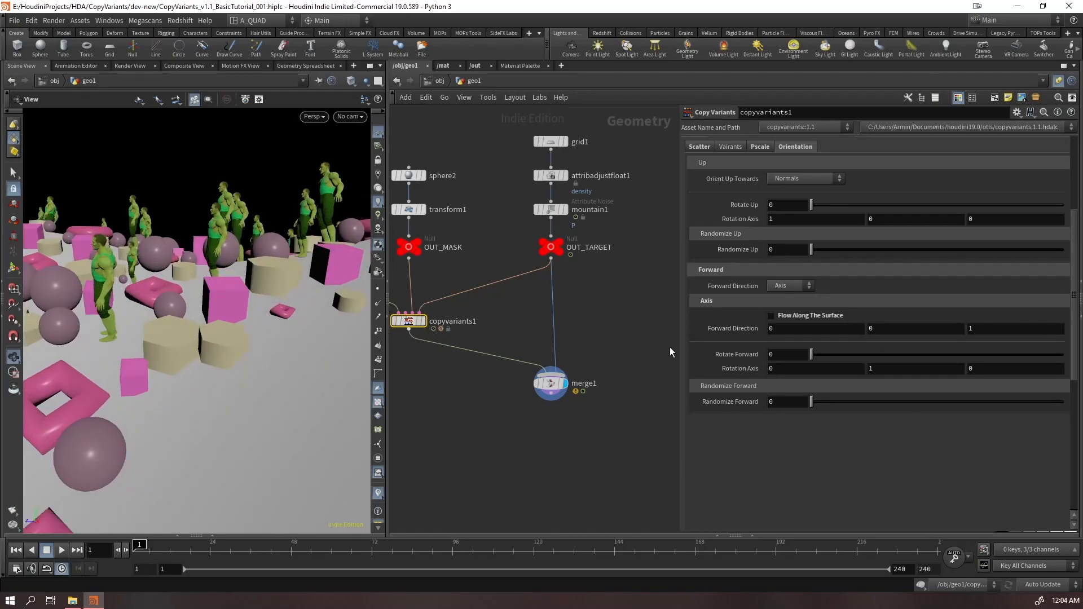
{"action": "left_click", "coordinate": [771, 316]}
{"action": "left_click_drag", "start_coordinate": [242, 293], "coordinate": [147, 339]}
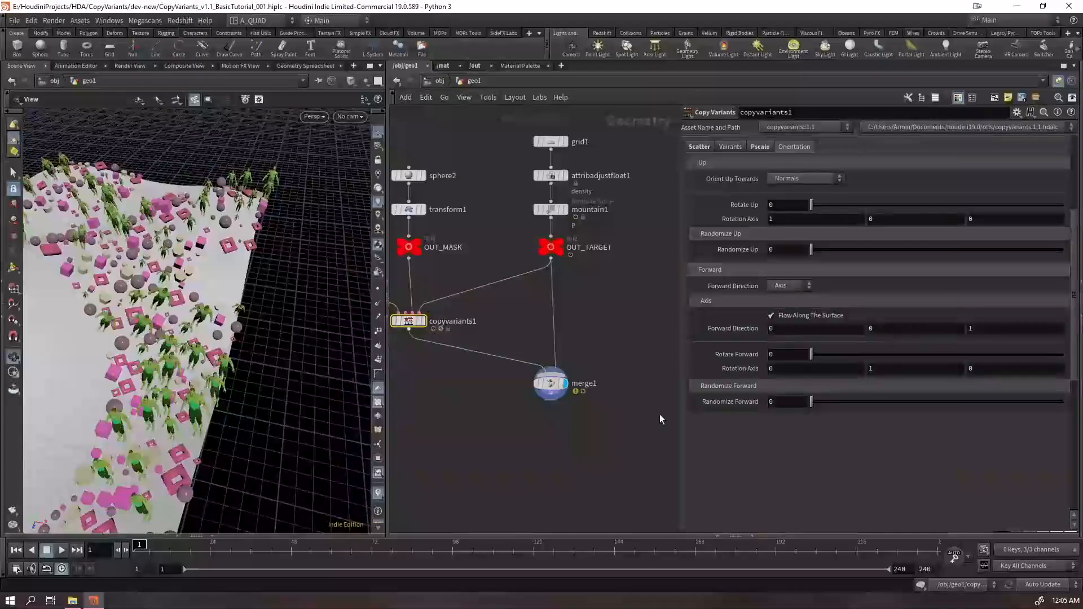
Set Randomize Forward to 180 and Randomize Up to 49.6, with the up randomization axis at 1, 1, 1
{"action": "left_click_drag", "start_coordinate": [812, 401], "coordinate": [1063, 401]}
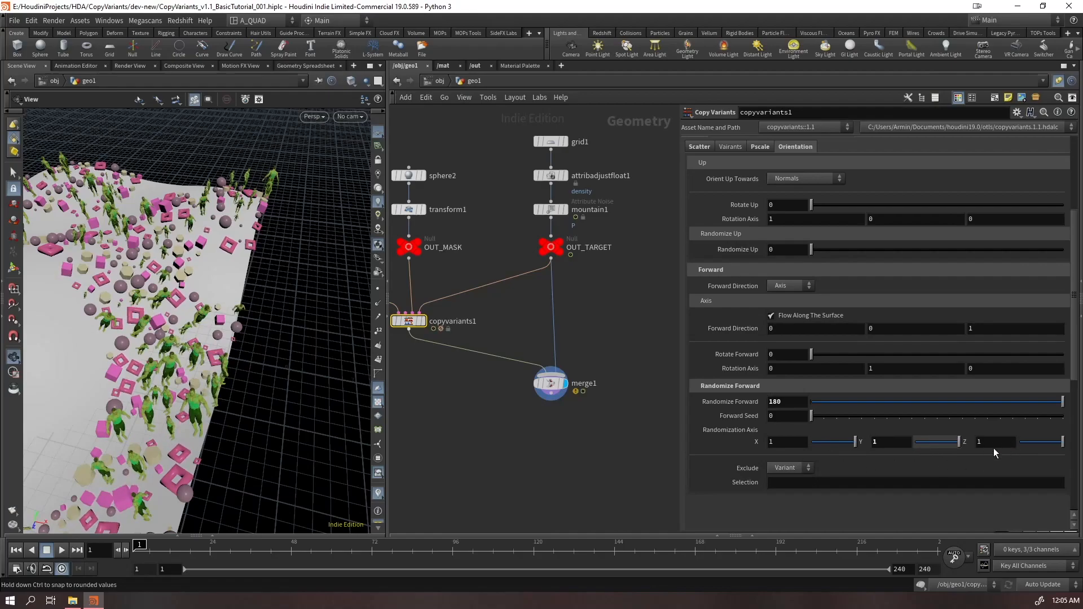
{"action": "left_click_drag", "start_coordinate": [959, 442], "coordinate": [955, 442]}
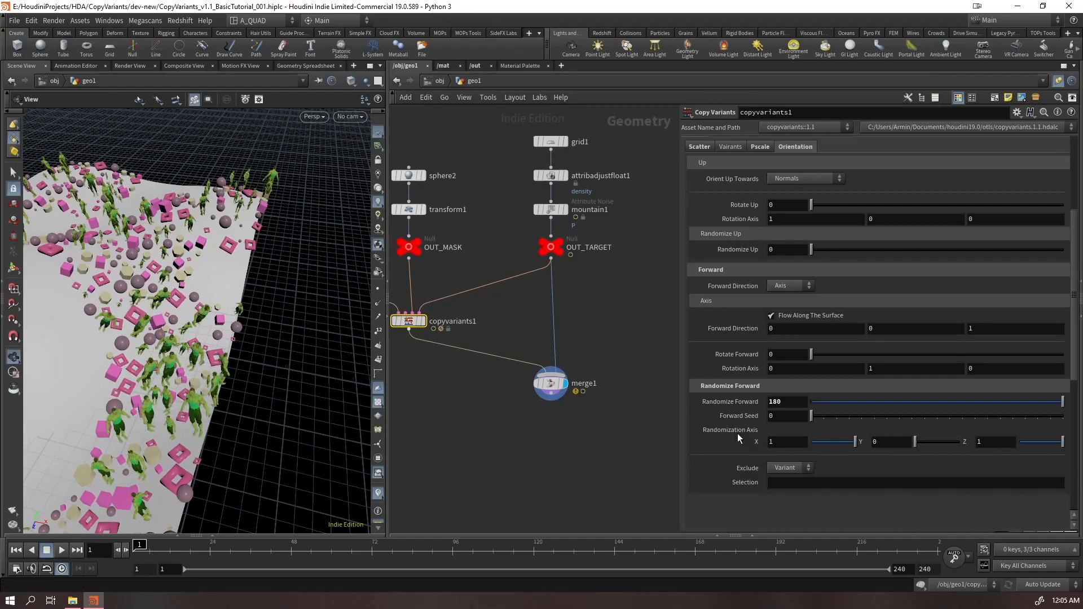
{"action": "left_click_drag", "start_coordinate": [815, 251], "coordinate": [856, 290]}
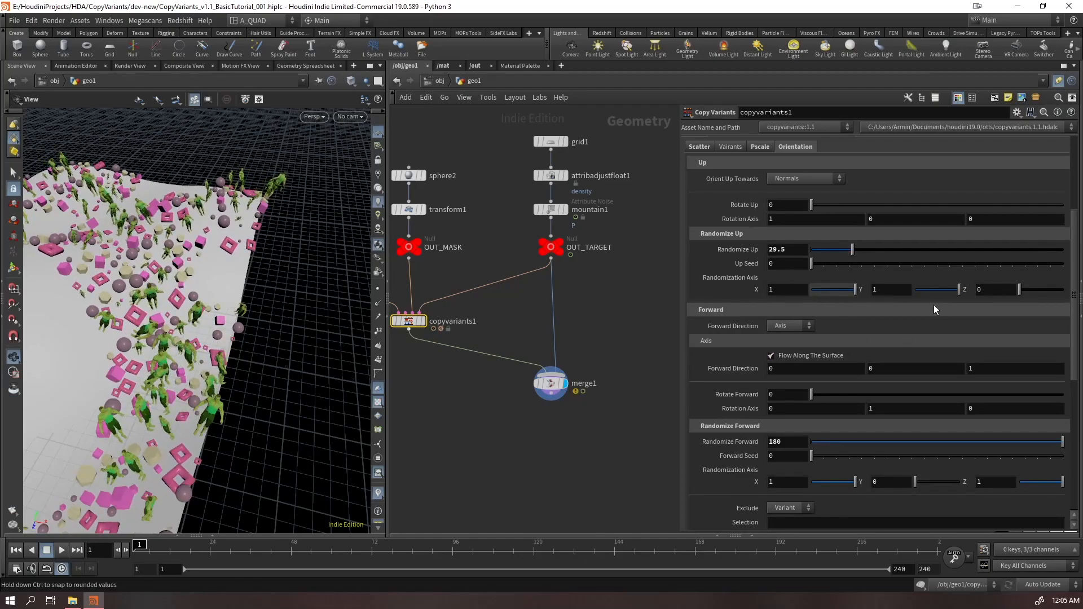
{"action": "left_click_drag", "start_coordinate": [1020, 290], "coordinate": [1066, 291]}
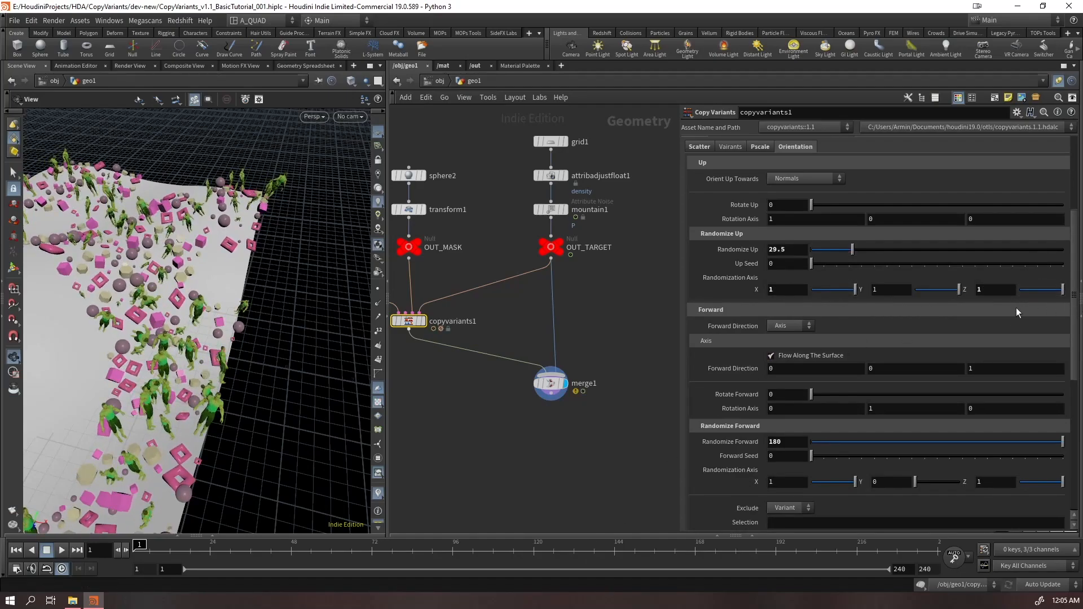
{"action": "left_click_drag", "start_coordinate": [846, 250], "coordinate": [882, 259]}
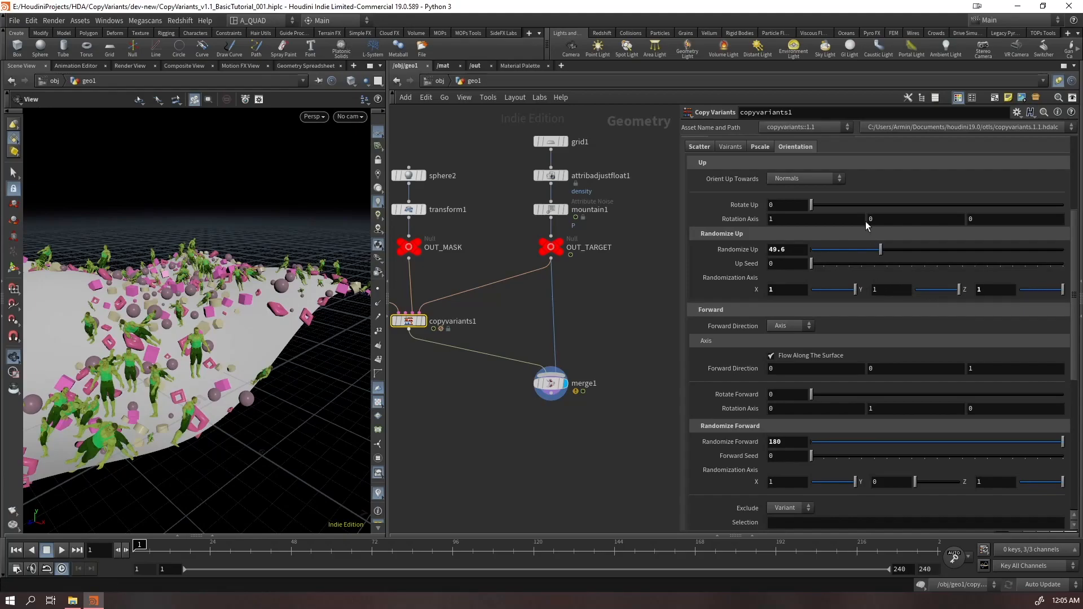
Set Orient Up Towards to Direction and check the copies on the slope
{"action": "left_click", "coordinate": [807, 179]}
{"action": "left_click", "coordinate": [804, 201]}
{"action": "mouse_move", "coordinate": [172, 332]}
{"action": "left_mouse_down"}
{"action": "mouse_move", "coordinate": [203, 327]}
{"action": "mouse_move", "coordinate": [175, 338]}
{"action": "mouse_move", "coordinate": [186, 344]}
{"action": "left_mouse_up"}
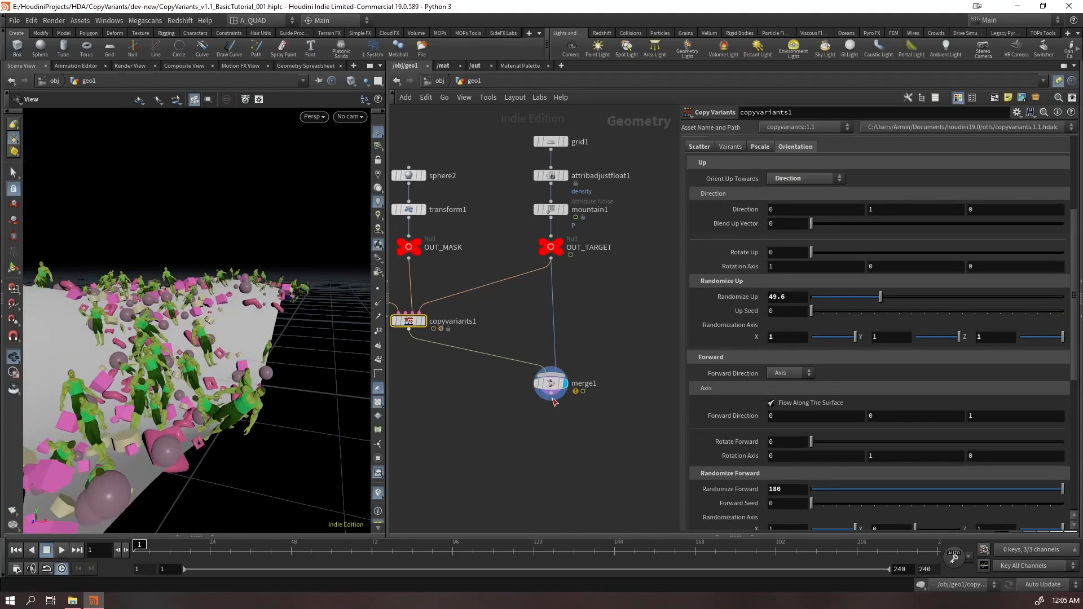
Reset Randomize Up and Randomize Forward to 0 and inspect the upright copies on the surface
{"action": "left_click_drag", "start_coordinate": [880, 296], "coordinate": [671, 310]}
{"action": "scroll", "coordinate": [959, 487], "scroll_direction": "down", "scroll_amount": 2}
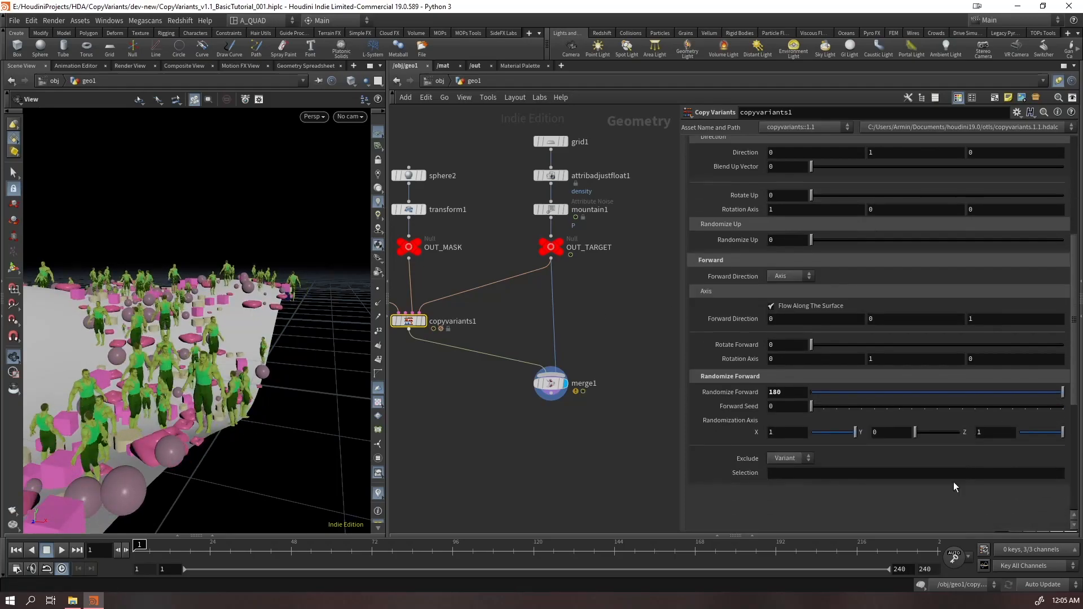
{"action": "left_click_drag", "start_coordinate": [938, 394], "coordinate": [705, 395]}
{"action": "left_click_drag", "start_coordinate": [135, 361], "coordinate": [144, 313]}
{"action": "left_click_drag", "start_coordinate": [187, 341], "coordinate": [170, 349]}
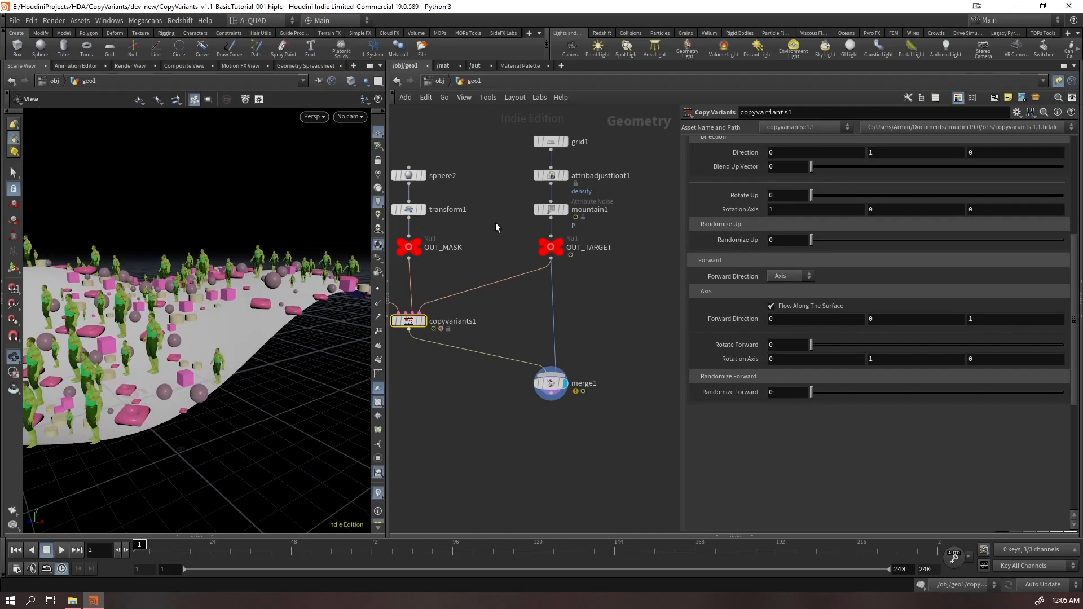
Turn off Textures on the Tommy test geometry and display merge1 to inspect the recoloured copies on the surface
{"action": "middle_click_drag", "start_coordinate": [495, 223], "coordinate": [763, 451]}
{"action": "left_click", "coordinate": [540, 317]}
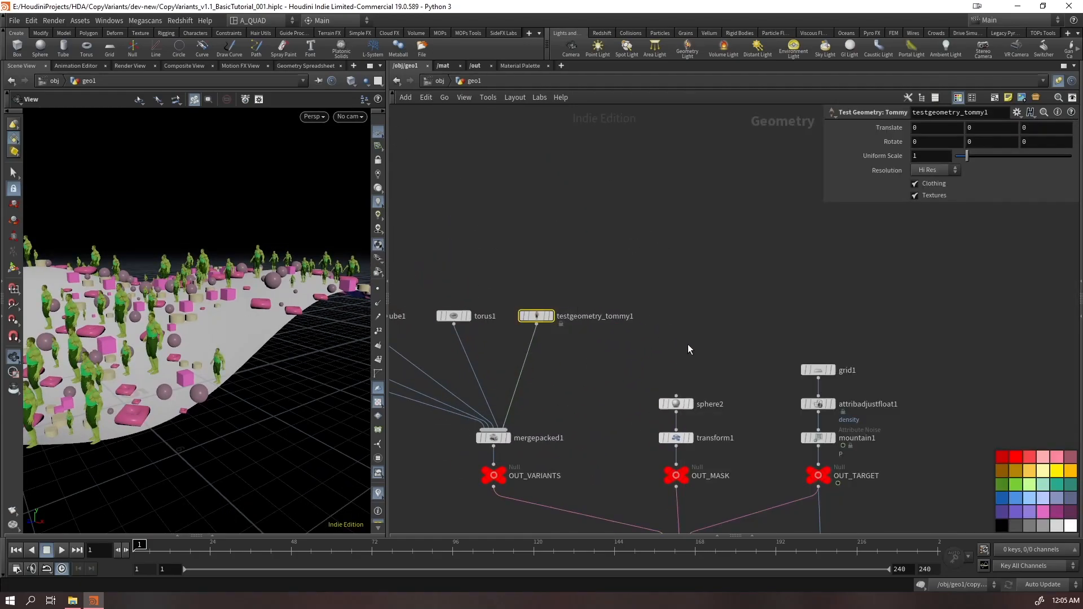
{"action": "left_click", "coordinate": [922, 195]}
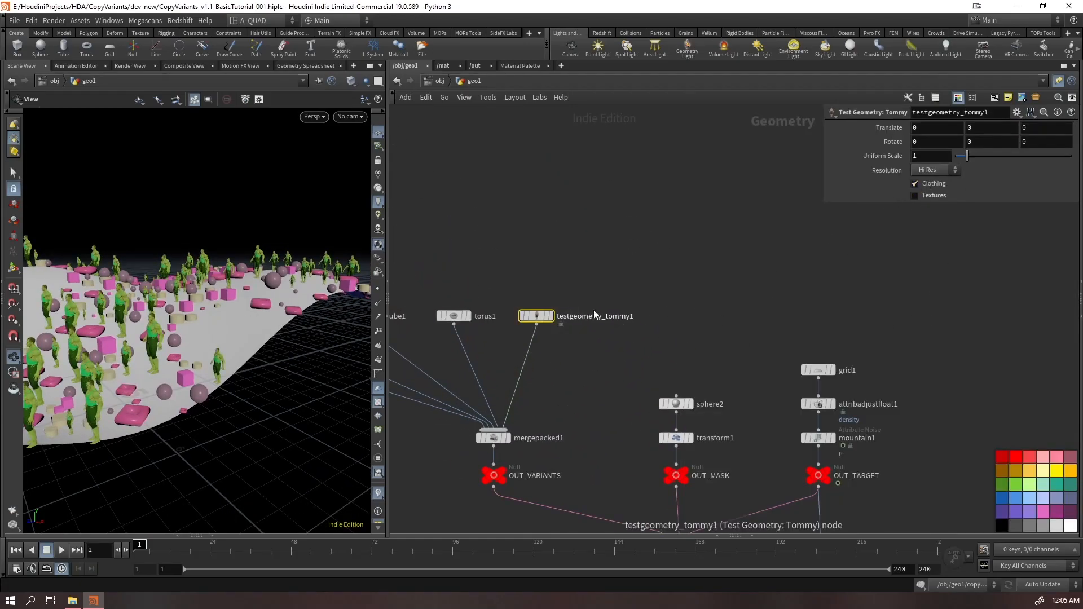
{"action": "left_click", "coordinate": [689, 404]}
{"action": "middle_click_drag", "start_coordinate": [667, 332], "coordinate": [549, 167]}
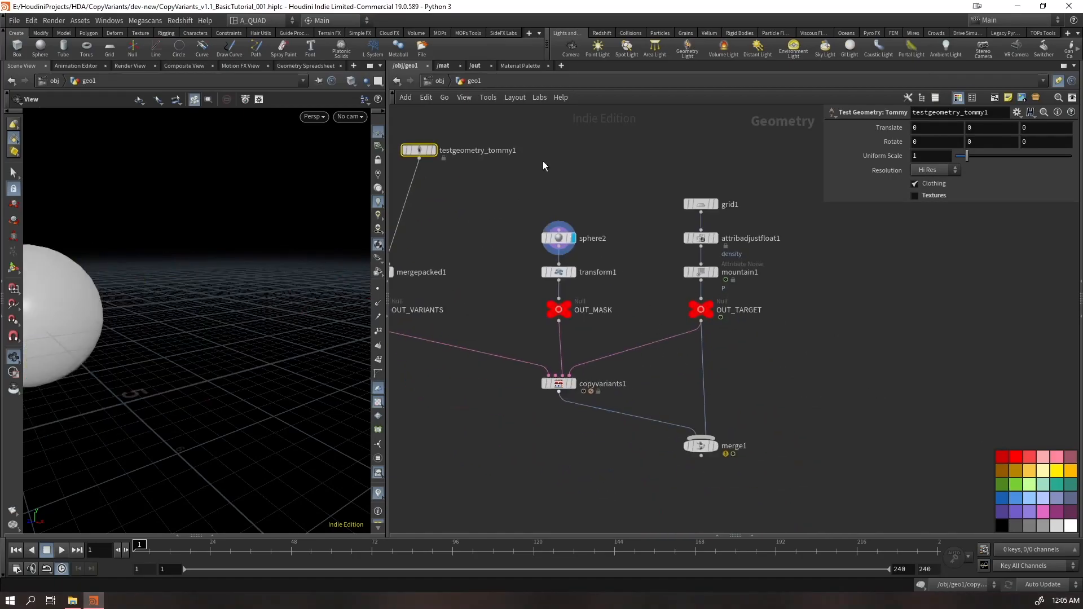
{"action": "left_click", "coordinate": [723, 446]}
{"action": "mouse_move", "coordinate": [243, 311]}
{"action": "left_mouse_down"}
{"action": "mouse_move", "coordinate": [245, 323]}
{"action": "mouse_move", "coordinate": [246, 308]}
{"action": "left_mouse_up"}
{"action": "scroll", "coordinate": [245, 323], "scroll_direction": "up", "scroll_amount": 5}
{"action": "right_click_drag", "start_coordinate": [246, 308], "coordinate": [132, 467]}
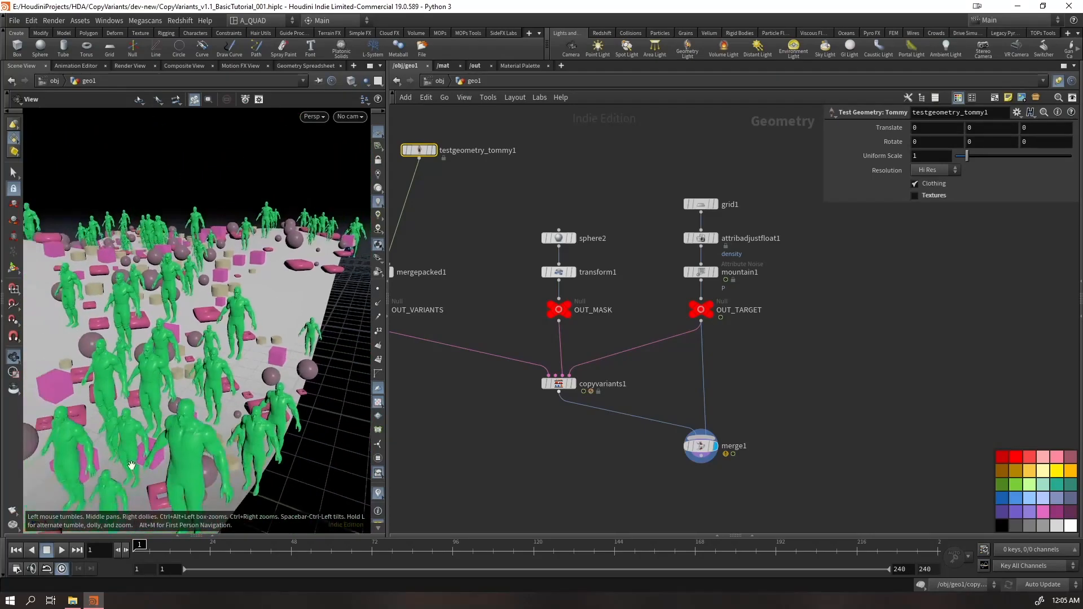
{"action": "left_click_drag", "start_coordinate": [132, 467], "coordinate": [163, 497]}
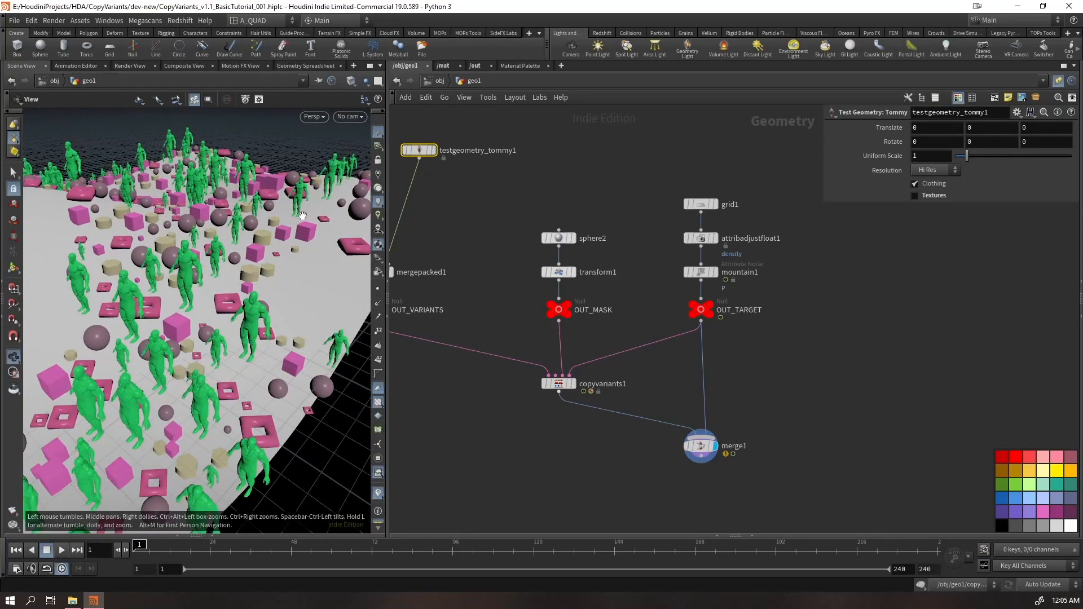
{"action": "left_click_drag", "start_coordinate": [224, 250], "coordinate": [164, 300]}
Set Randomize Forward to 180 on copyvariants1, turn off Flow Along The Surface and inspect the copies
{"action": "left_click", "coordinate": [559, 384]}
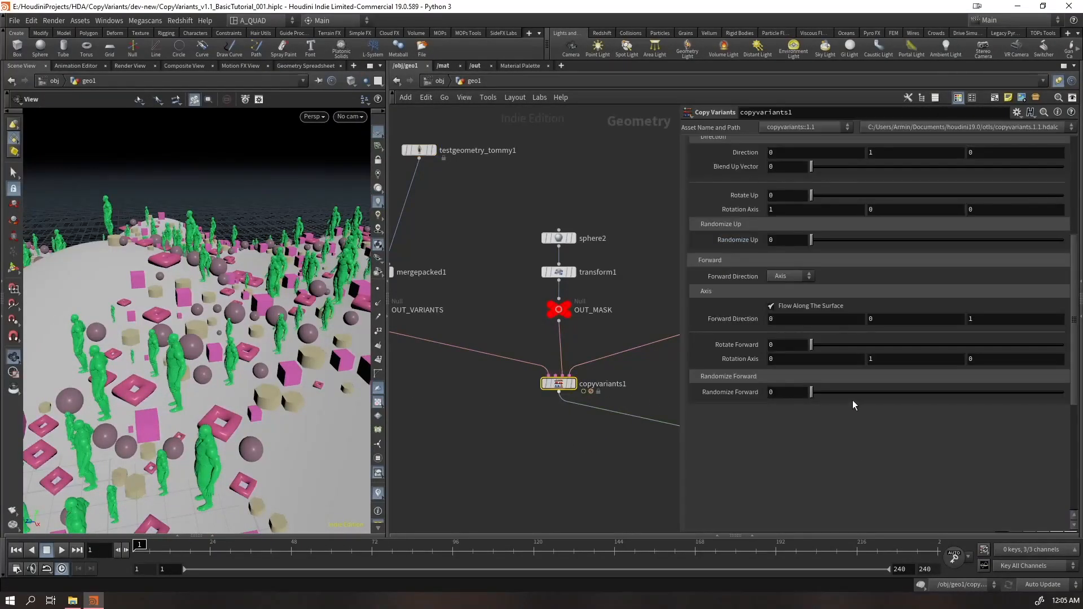
{"action": "scroll", "coordinate": [852, 400], "scroll_direction": "down", "scroll_amount": 3}
{"action": "left_click_drag", "start_coordinate": [827, 349], "coordinate": [1070, 361]}
{"action": "left_click_drag", "start_coordinate": [813, 196], "coordinate": [416, 204]}
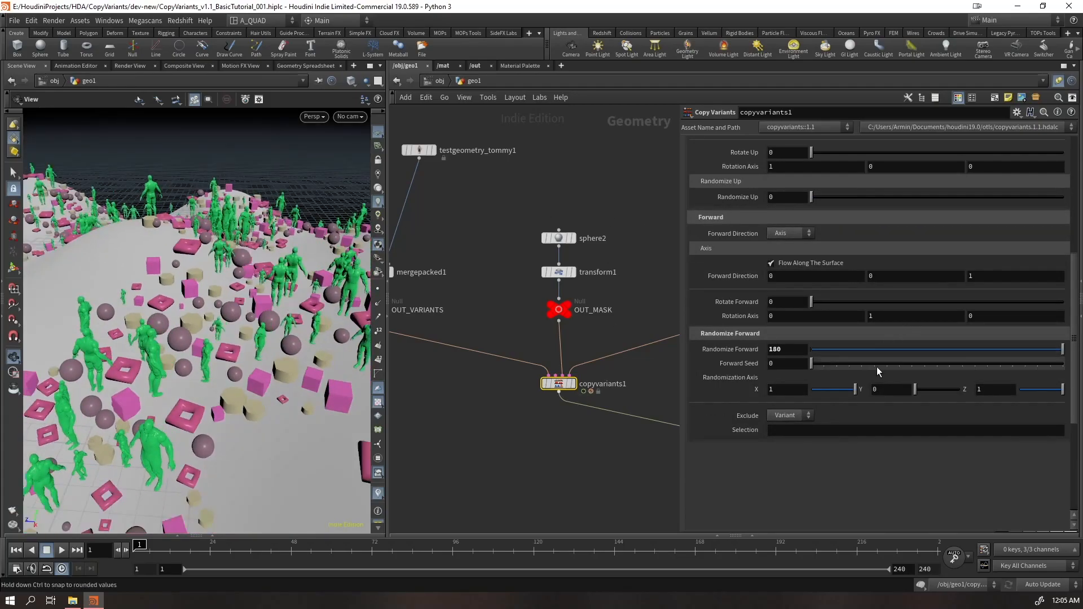
{"action": "scroll", "coordinate": [838, 330], "scroll_direction": "up", "scroll_amount": 2}
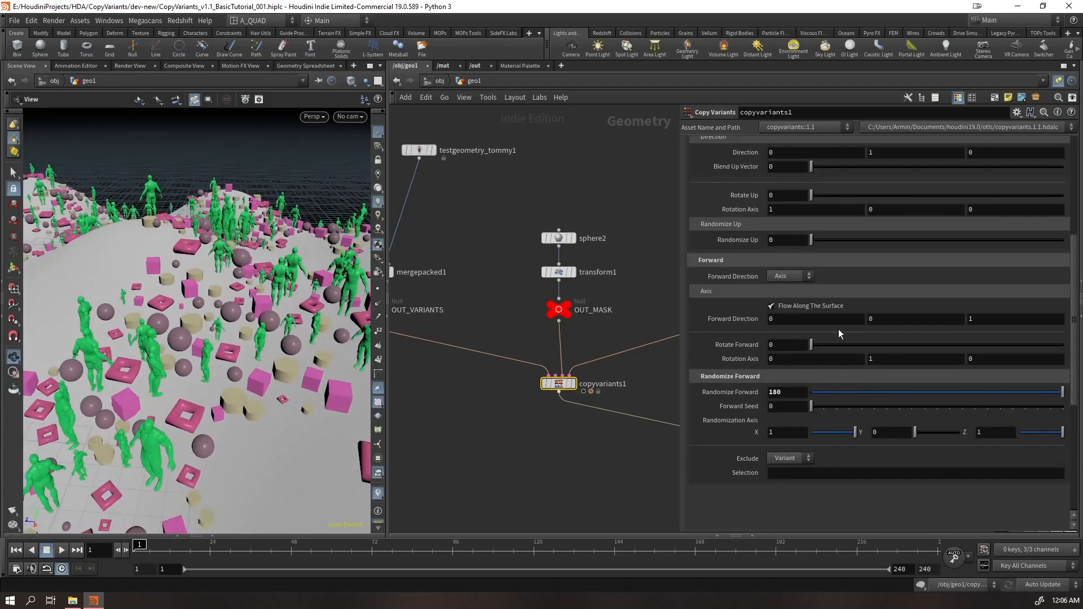
{"action": "left_click", "coordinate": [811, 306]}
{"action": "scroll", "coordinate": [812, 304], "scroll_direction": "up", "scroll_amount": 2}
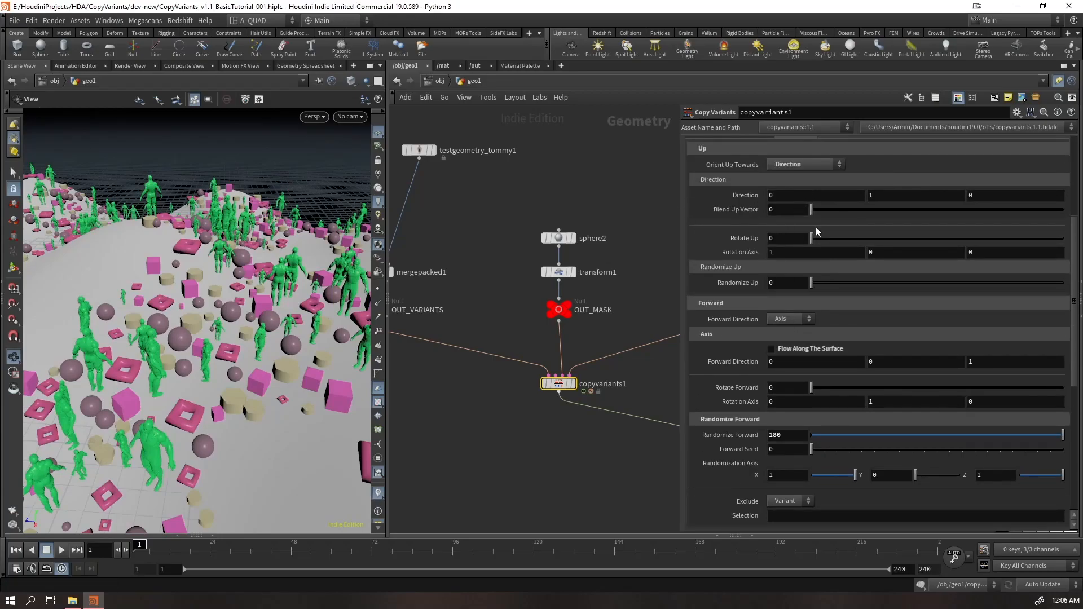
{"action": "left_click_drag", "start_coordinate": [281, 398], "coordinate": [304, 349]}
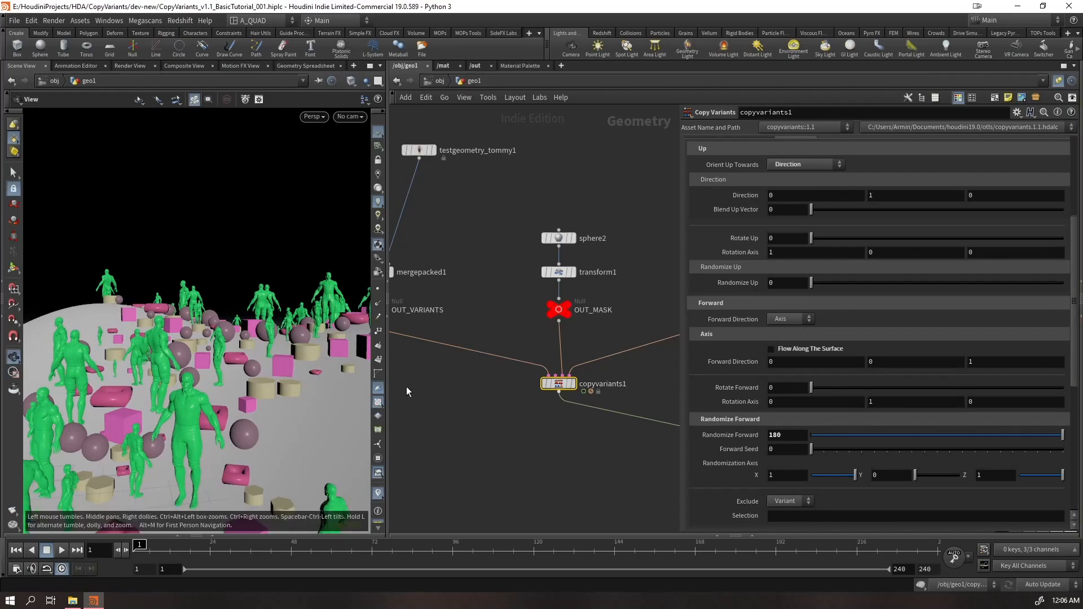
{"action": "right_click_drag", "start_coordinate": [234, 333], "coordinate": [193, 316]}
{"action": "left_click_drag", "start_coordinate": [193, 316], "coordinate": [194, 355]}
Reset Randomize Forward to 0 and try Rotate Forward about axes 0, 0, 1 and 0, 1, 0, ending at 360
{"action": "scroll", "coordinate": [881, 427], "scroll_direction": "down", "scroll_amount": 3}
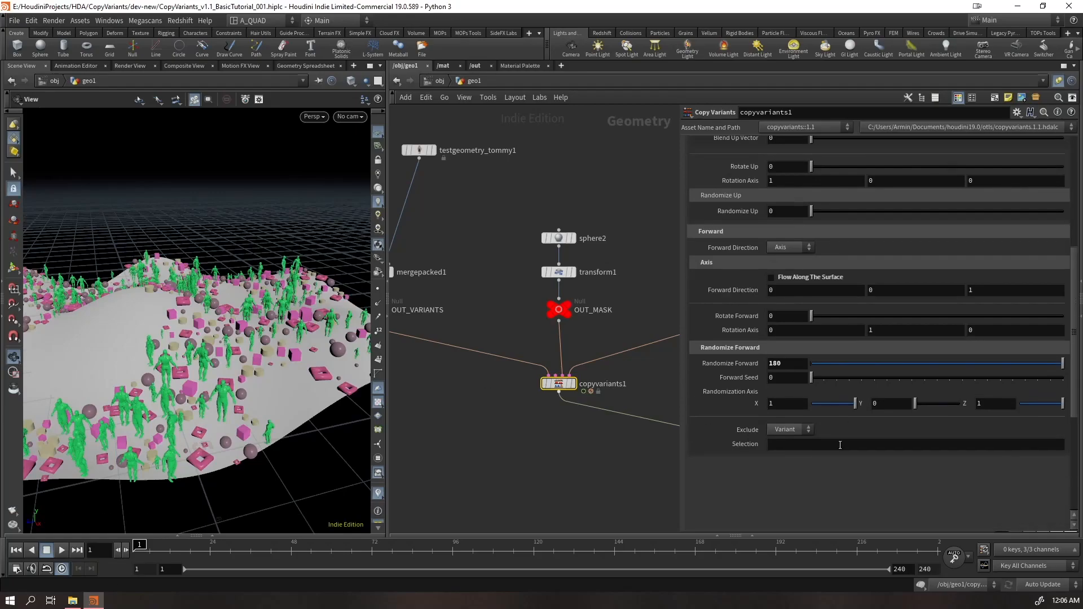
{"action": "left_click_drag", "start_coordinate": [821, 317], "coordinate": [771, 330]}
{"action": "key", "text": "Return"}
{"action": "left_click_drag", "start_coordinate": [1008, 365], "coordinate": [727, 366]}
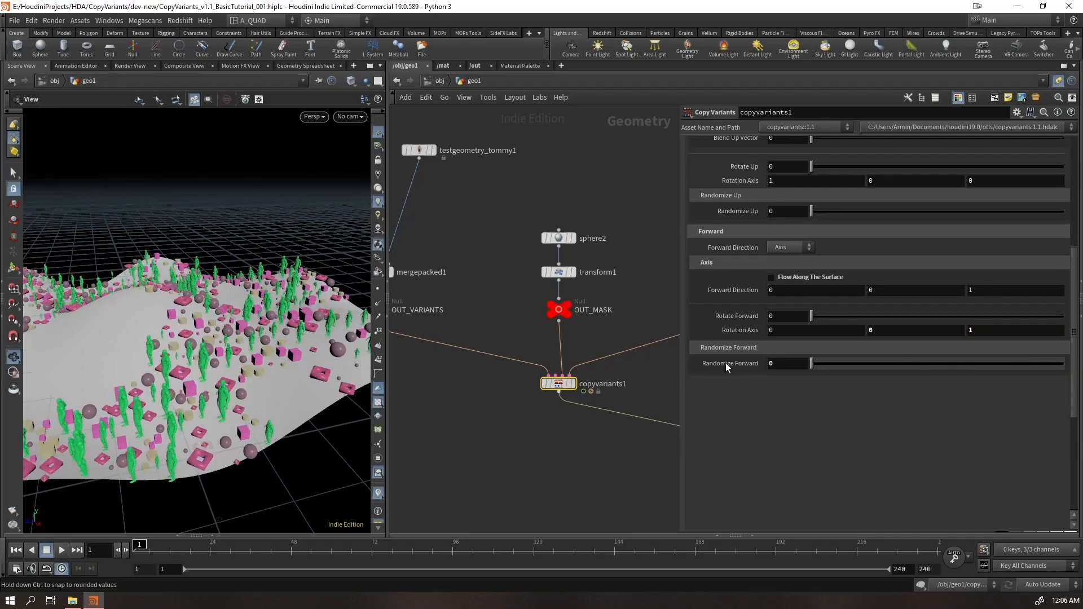
{"action": "left_click_drag", "start_coordinate": [812, 364], "coordinate": [694, 378]}
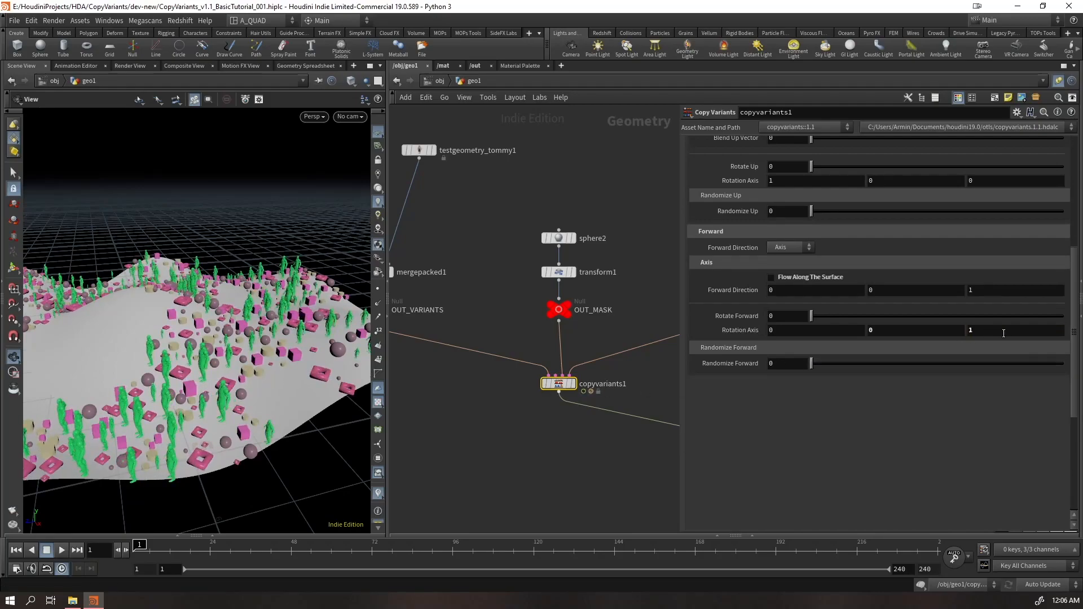
{"action": "left_click_drag", "start_coordinate": [811, 316], "coordinate": [634, 309]}
{"action": "left_click_drag", "start_coordinate": [811, 316], "coordinate": [1063, 317]}
Try Rotate Up about axis 0, 1, 0 and about axis 1, 0, 0, ending at 55.7
{"action": "scroll", "coordinate": [821, 231], "scroll_direction": "up", "scroll_amount": 4}
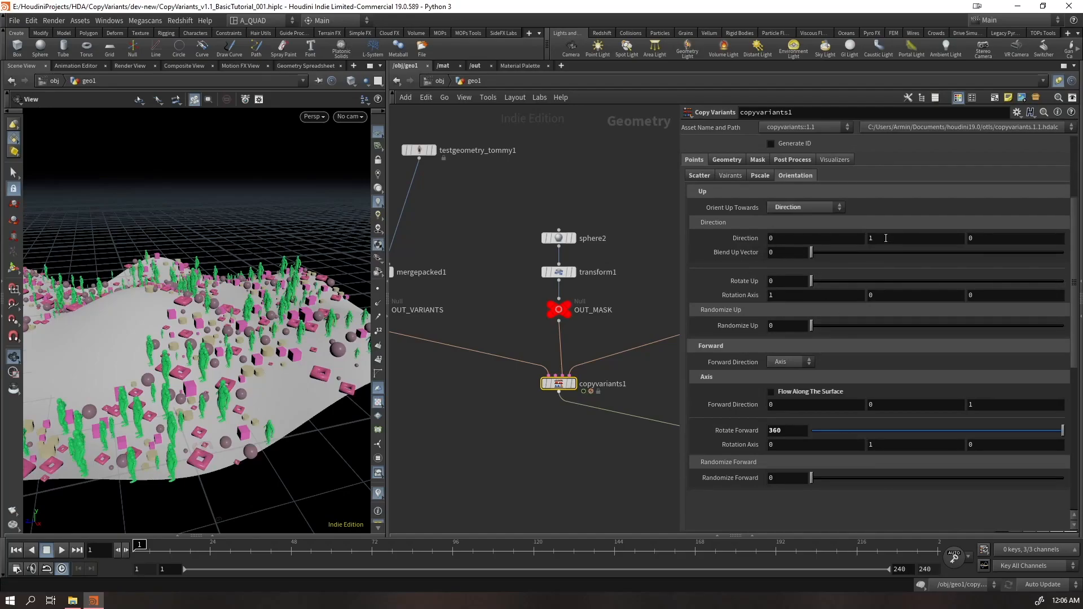
{"action": "left_click_drag", "start_coordinate": [350, 373], "coordinate": [343, 358]}
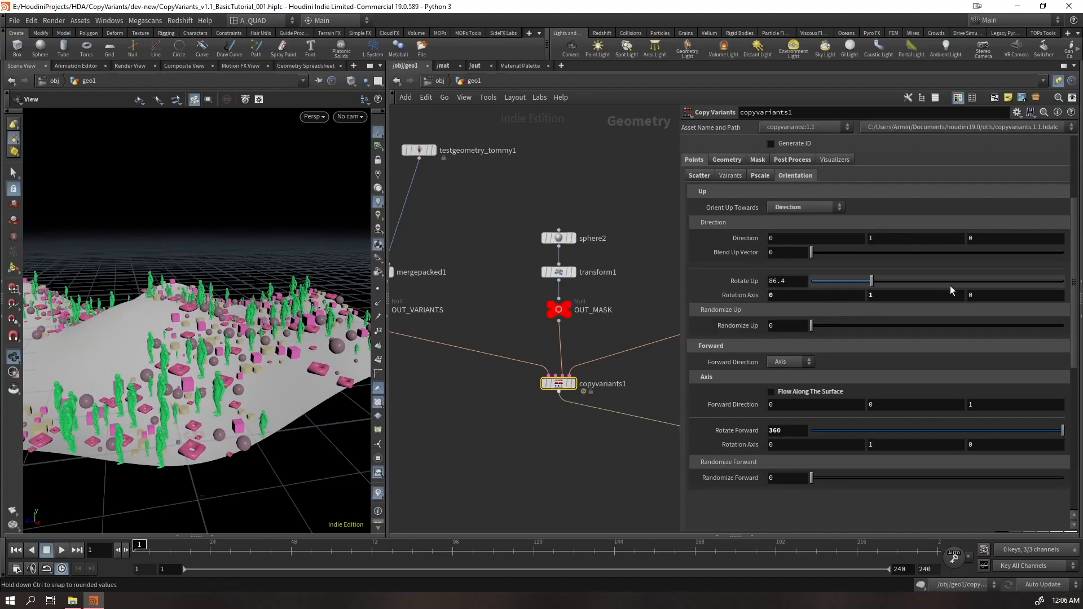
{"action": "left_click", "coordinate": [881, 294]}
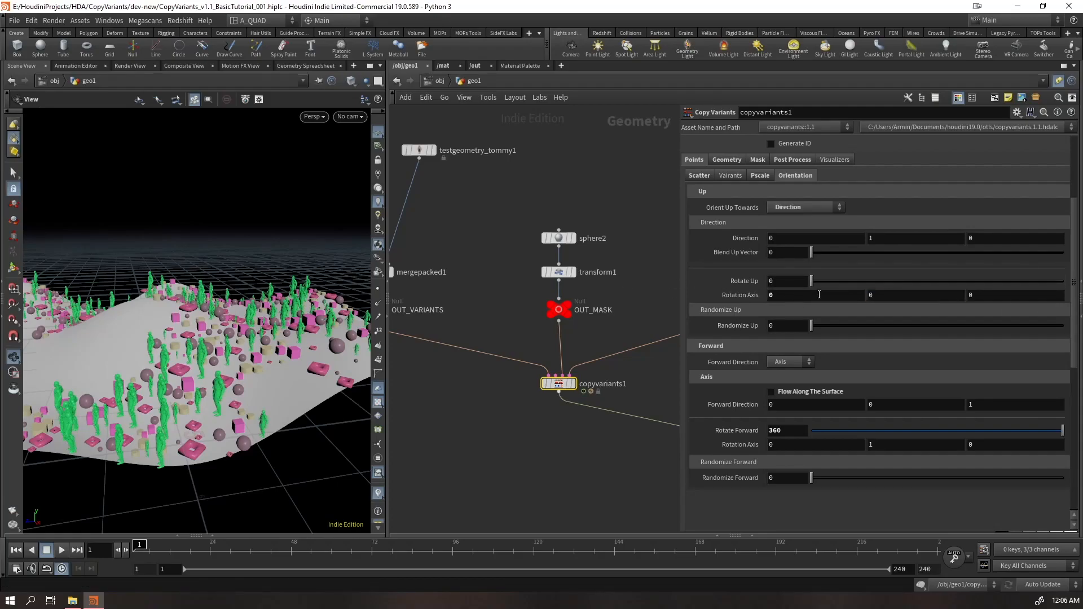
{"action": "key", "text": "Return"}
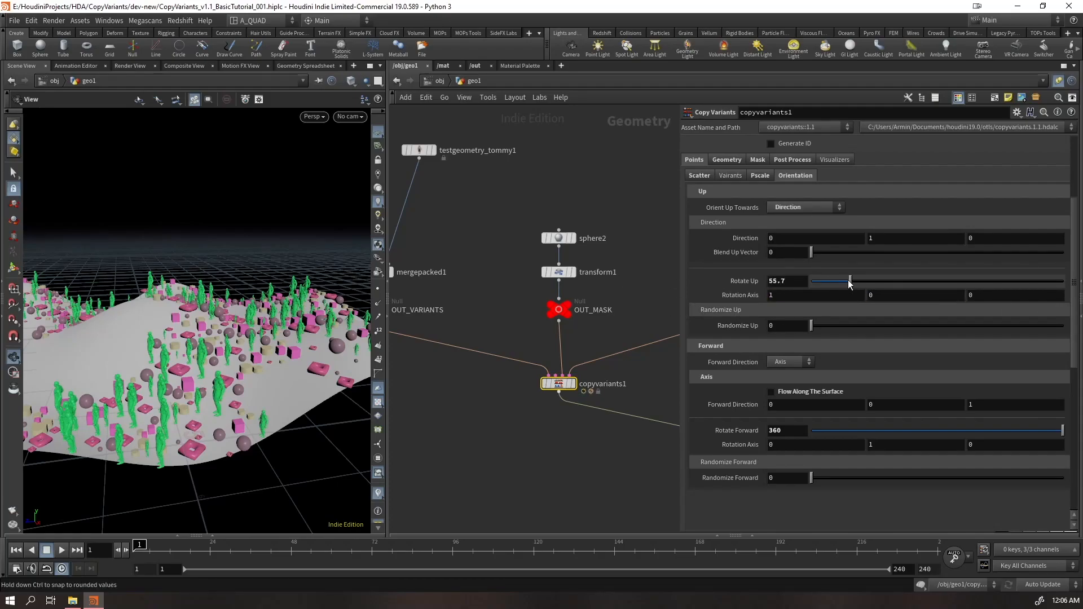
Set Orient Up Towards to Normals, try a higher Rotate Up and reset Rotate Forward to 0
{"action": "left_click", "coordinate": [804, 207]}
{"action": "left_click", "coordinate": [795, 220]}
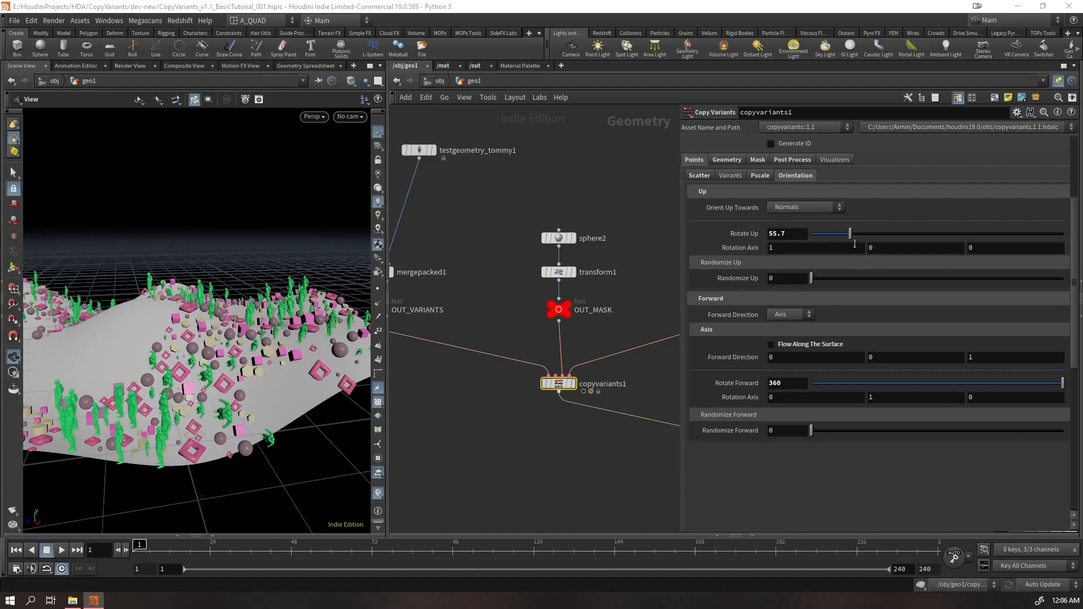
{"action": "left_click_drag", "start_coordinate": [850, 234], "coordinate": [1045, 222]}
{"action": "left_click_drag", "start_coordinate": [941, 383], "coordinate": [811, 389]}
Set the up Rotation Axis to 0, 0, 1 and test Rotate Up on the copies, returning it to 0
{"action": "left_click_drag", "start_coordinate": [1044, 235], "coordinate": [759, 253]}
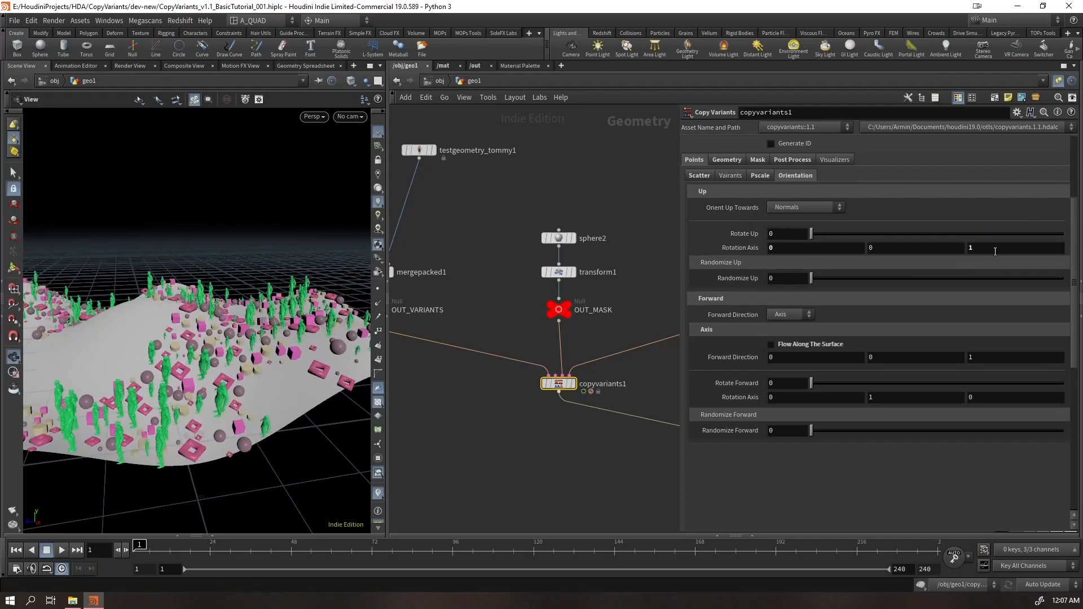
{"action": "left_click_drag", "start_coordinate": [242, 333], "coordinate": [361, 311]}
{"action": "left_click_drag", "start_coordinate": [817, 233], "coordinate": [674, 179]}
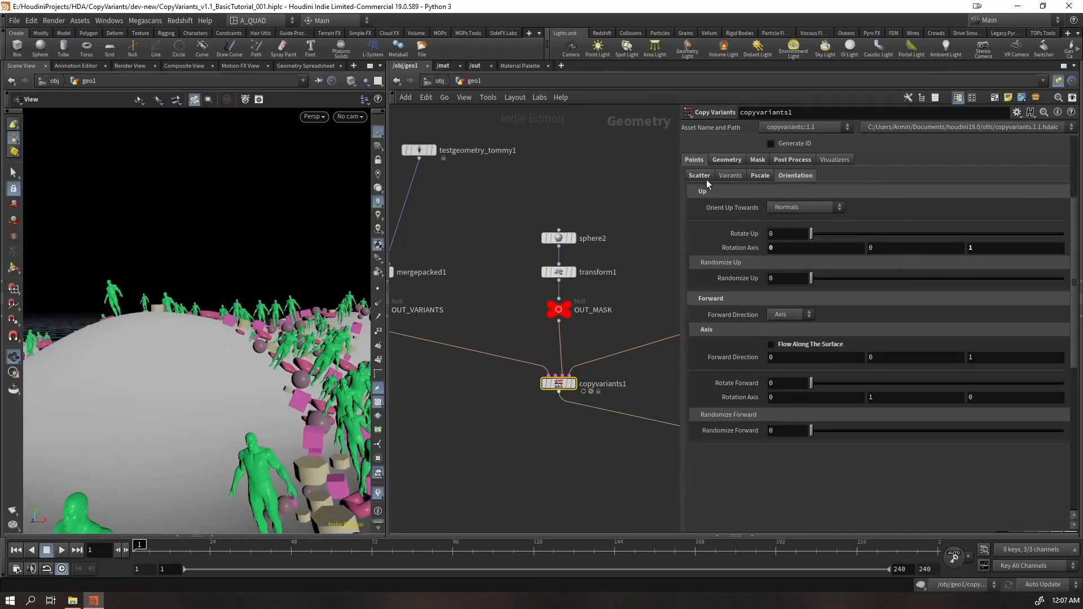
Set Orient Up Towards to Direction and try Blend Up Vector, returning it to 0
{"action": "left_click", "coordinate": [804, 208]}
{"action": "left_click", "coordinate": [788, 232]}
{"action": "right_click_drag", "start_coordinate": [214, 361], "coordinate": [148, 389]}
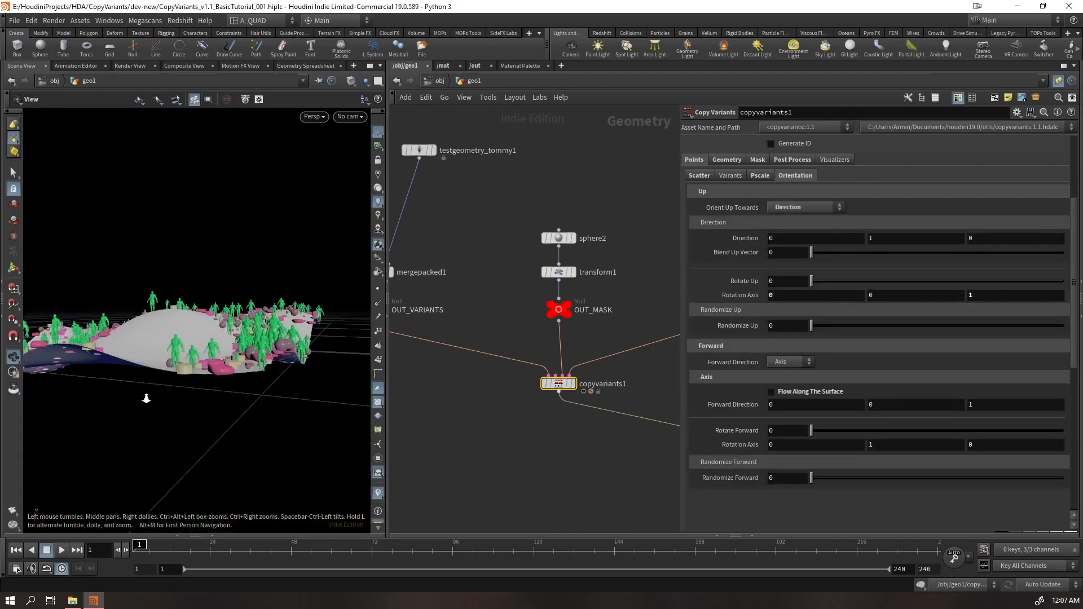
{"action": "left_click_drag", "start_coordinate": [812, 252], "coordinate": [700, 253]}
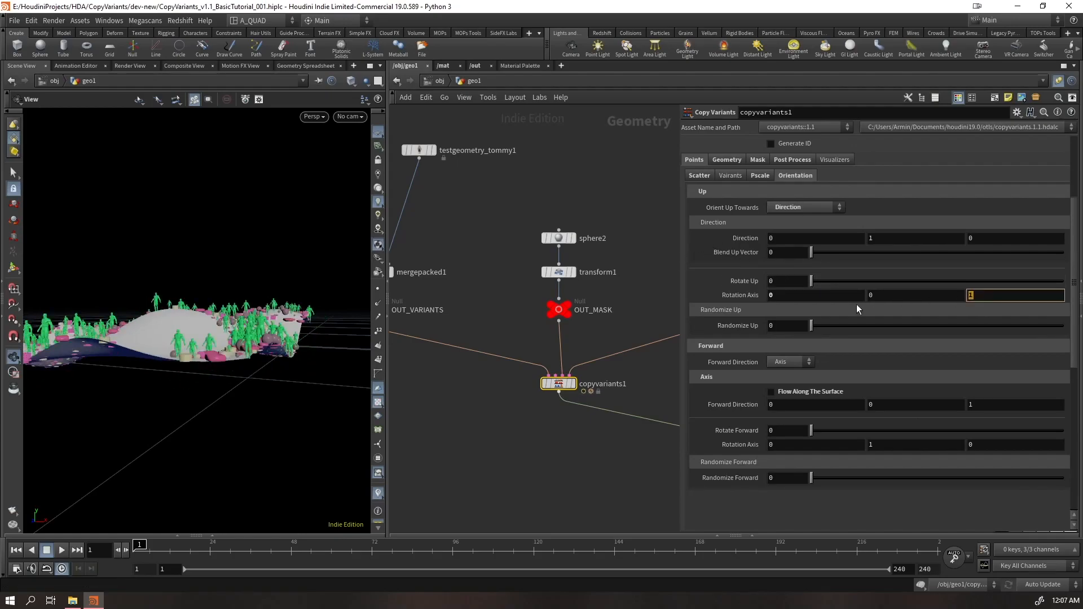
Try Rotate Up about axes 1, 0, 0 and 0, 0, 1, return it to 0 and turn Flow Along The Surface on
{"action": "left_click", "coordinate": [803, 296]}
{"action": "type", "text": "1"}
{"action": "left_click_drag", "start_coordinate": [811, 280], "coordinate": [839, 287]}
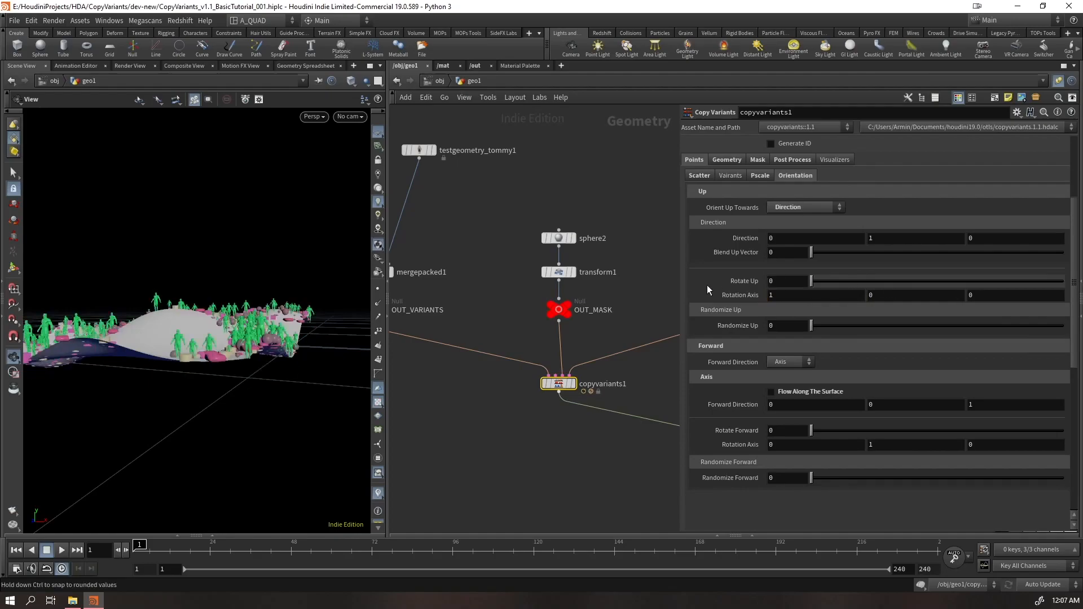
{"action": "left_click_drag", "start_coordinate": [811, 280], "coordinate": [833, 282]}
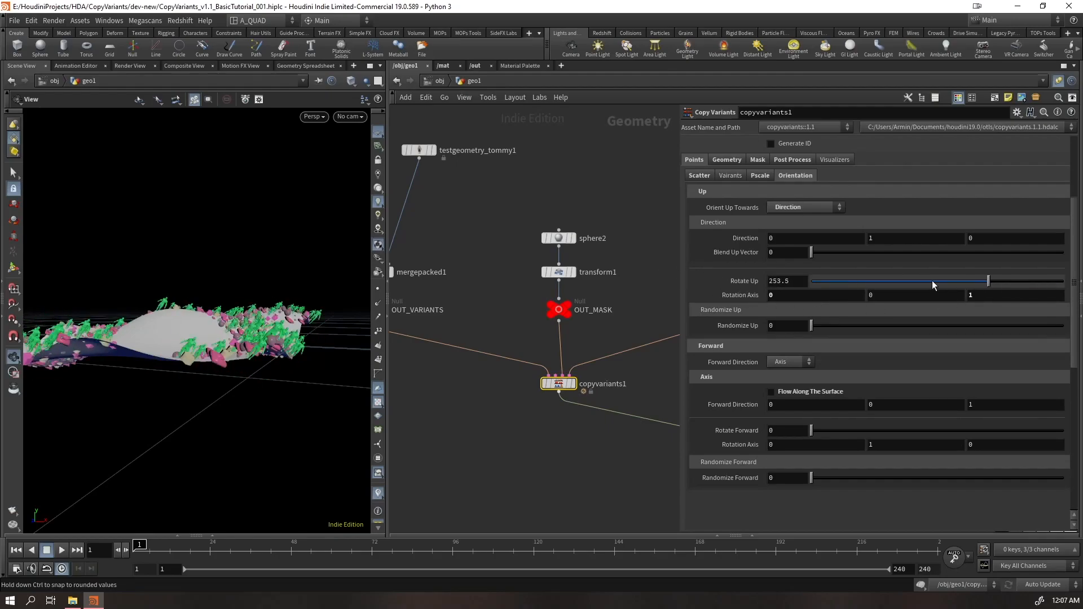
{"action": "left_click_drag", "start_coordinate": [305, 293], "coordinate": [284, 322]}
{"action": "middle_click_drag", "start_coordinate": [284, 322], "coordinate": [290, 321]}
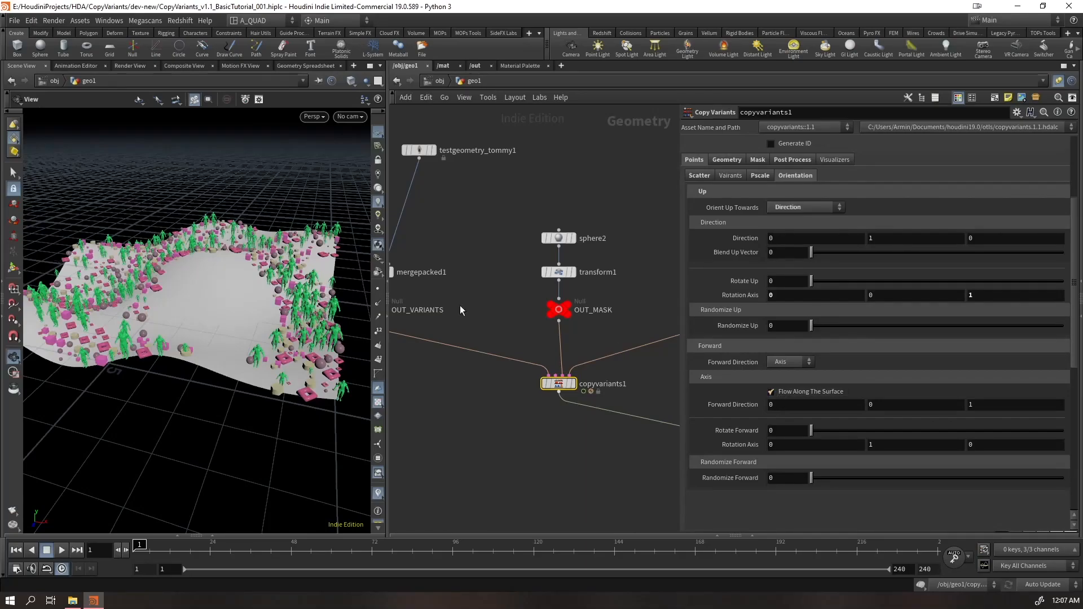
Set Orient Up Towards to Normals and play the timeline while inspecting the copies on the surface
{"action": "left_click", "coordinate": [777, 208]}
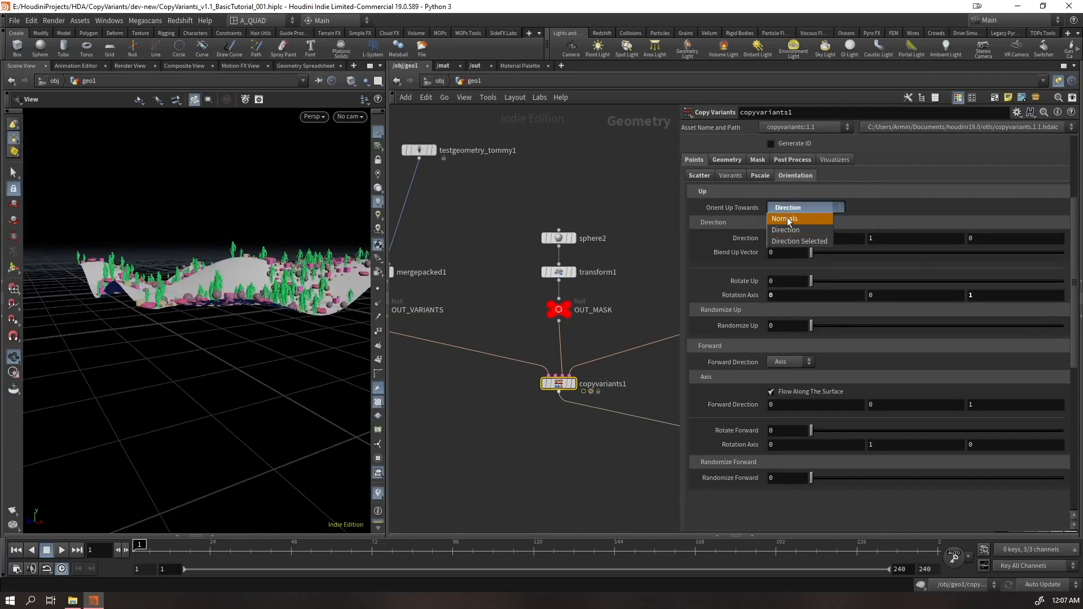
{"action": "left_click", "coordinate": [787, 221]}
{"action": "left_click_drag", "start_coordinate": [282, 275], "coordinate": [249, 286]}
{"action": "key", "text": "Up"}
{"action": "right_click_drag", "start_coordinate": [250, 286], "coordinate": [241, 372]}
{"action": "left_click_drag", "start_coordinate": [265, 371], "coordinate": [226, 370]}
Display OUT_TARGET and move merge1 and copyvariants1 down to make room below the null nodes in the network
{"action": "middle_click_drag", "start_coordinate": [505, 321], "coordinate": [612, 343]}
{"action": "scroll", "coordinate": [568, 325], "scroll_direction": "down", "scroll_amount": 3}
{"action": "scroll", "coordinate": [566, 326], "scroll_direction": "down", "scroll_amount": 3}
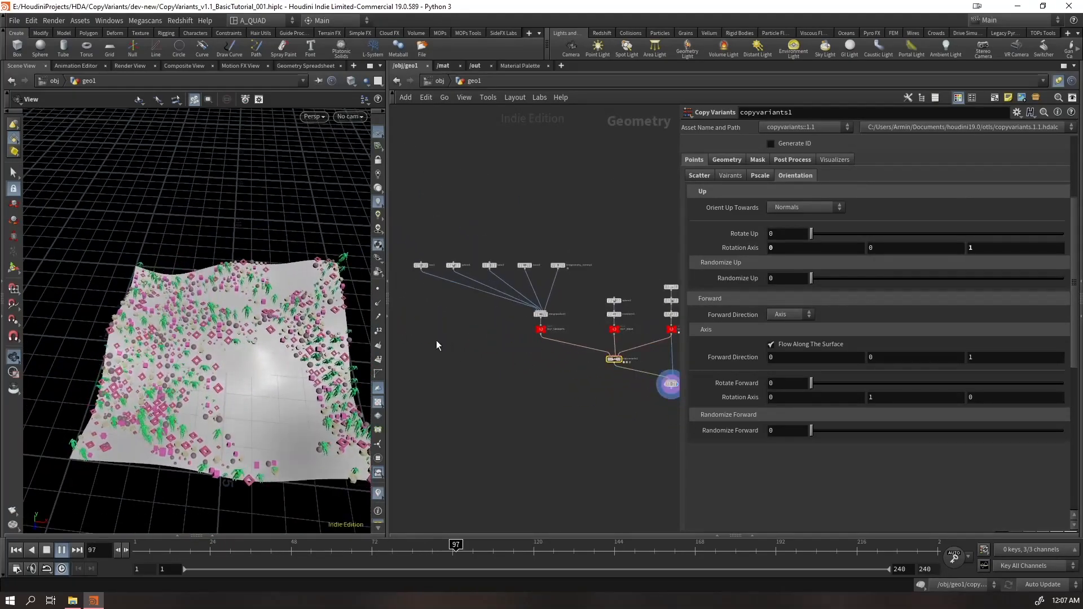
{"action": "middle_click_drag", "start_coordinate": [571, 407], "coordinate": [469, 390]}
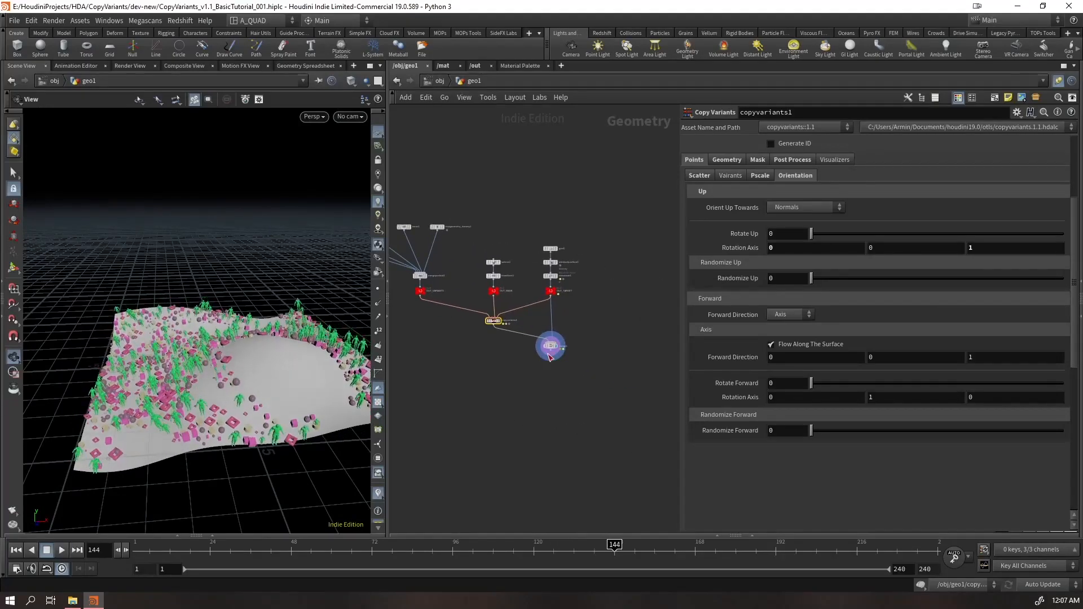
{"action": "scroll", "coordinate": [825, 368], "scroll_direction": "up", "scroll_amount": 5}
{"action": "scroll", "coordinate": [587, 344], "scroll_direction": "up", "scroll_amount": 3}
{"action": "middle_click_drag", "start_coordinate": [590, 268], "coordinate": [563, 331]}
{"action": "left_click_drag", "start_coordinate": [343, 336], "coordinate": [349, 373]}
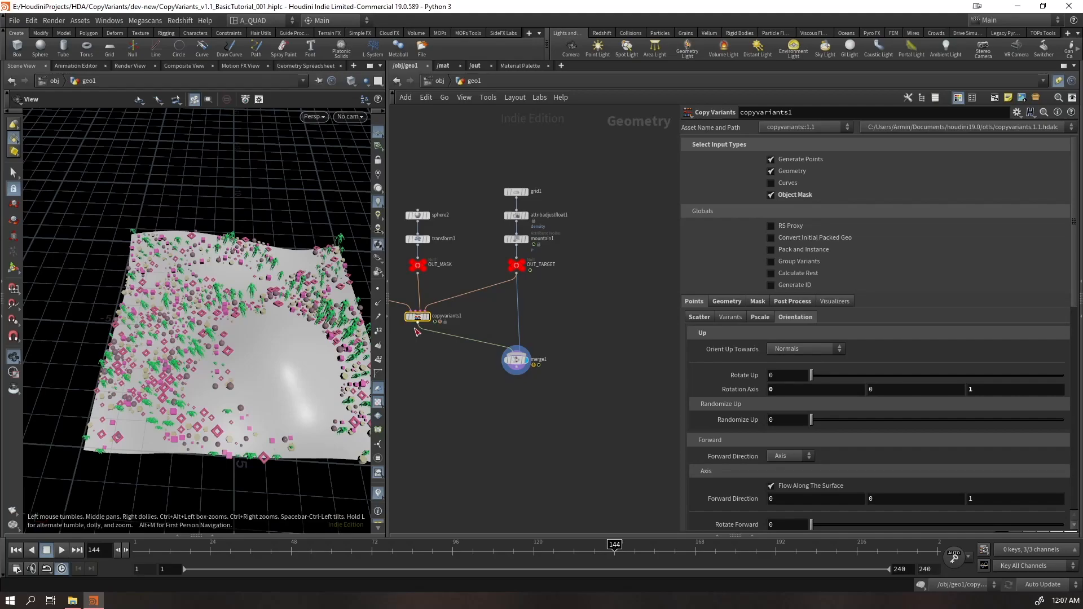
{"action": "left_click", "coordinate": [526, 265]}
{"action": "left_click_drag", "start_coordinate": [519, 357], "coordinate": [520, 447]}
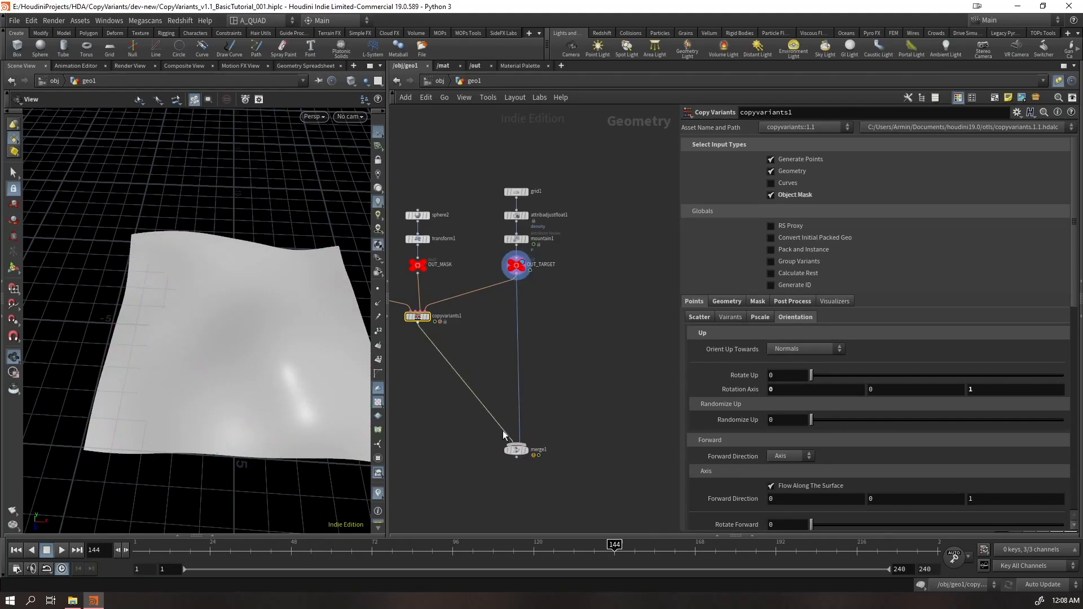
{"action": "left_click_drag", "start_coordinate": [419, 316], "coordinate": [422, 403]}
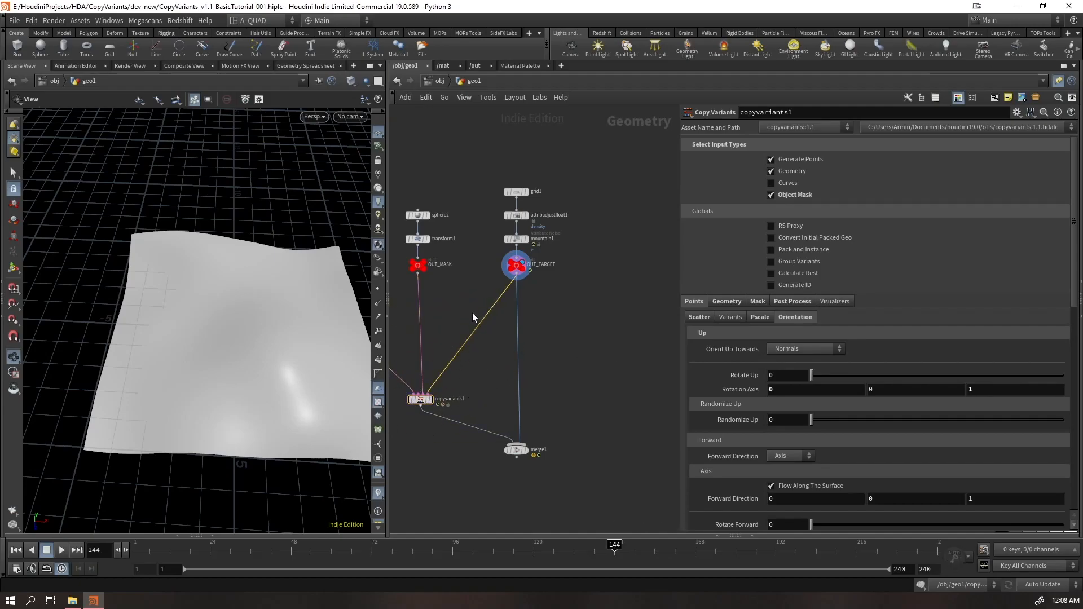
Insert a Scatter node between OUT_TARGET and copyvariants1 and display its points
{"action": "key", "text": "Tab"}
{"action": "type", "text": "sca"}
{"action": "key", "text": "Return"}
{"action": "left_click", "coordinate": [475, 322]}
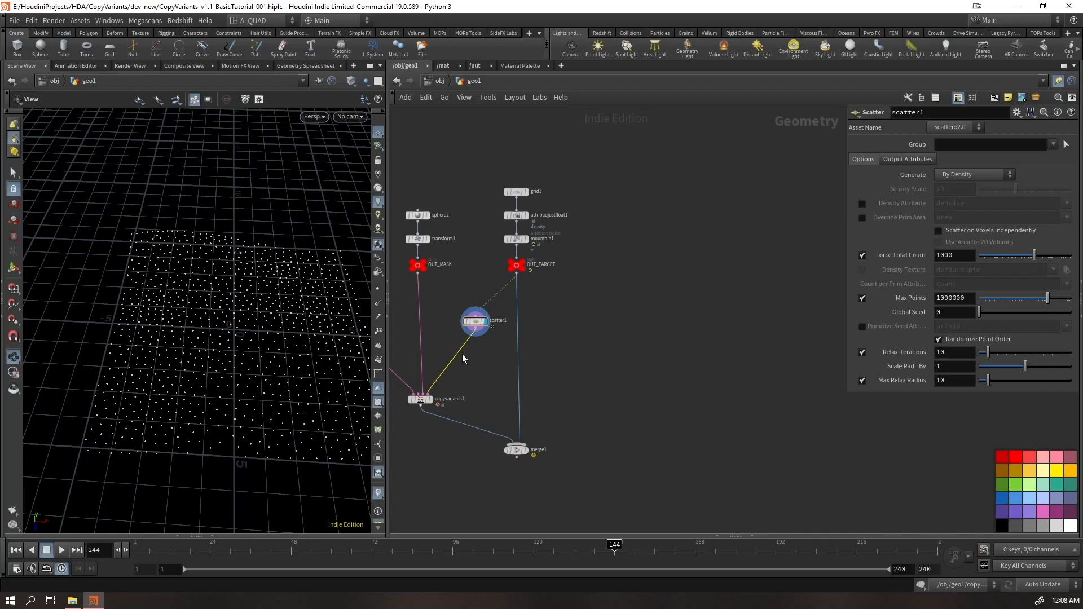
Add a Normal node directly after OUT_TARGET, ahead of the Scatter node
{"action": "key", "text": "Tab"}
{"action": "mouse_move", "coordinate": [467, 308]}
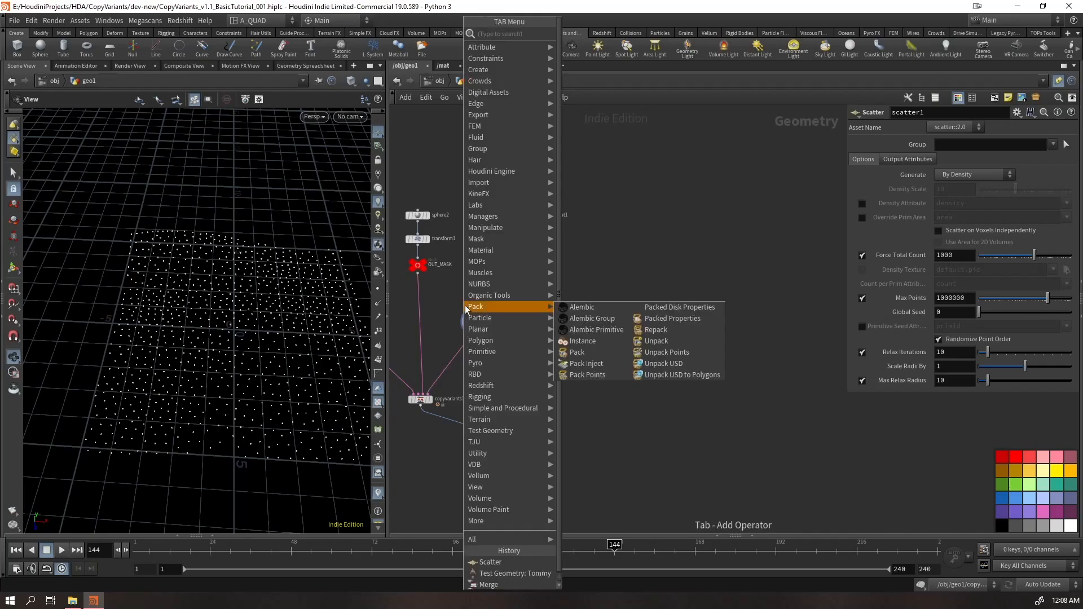
{"action": "type", "text": "norm"}
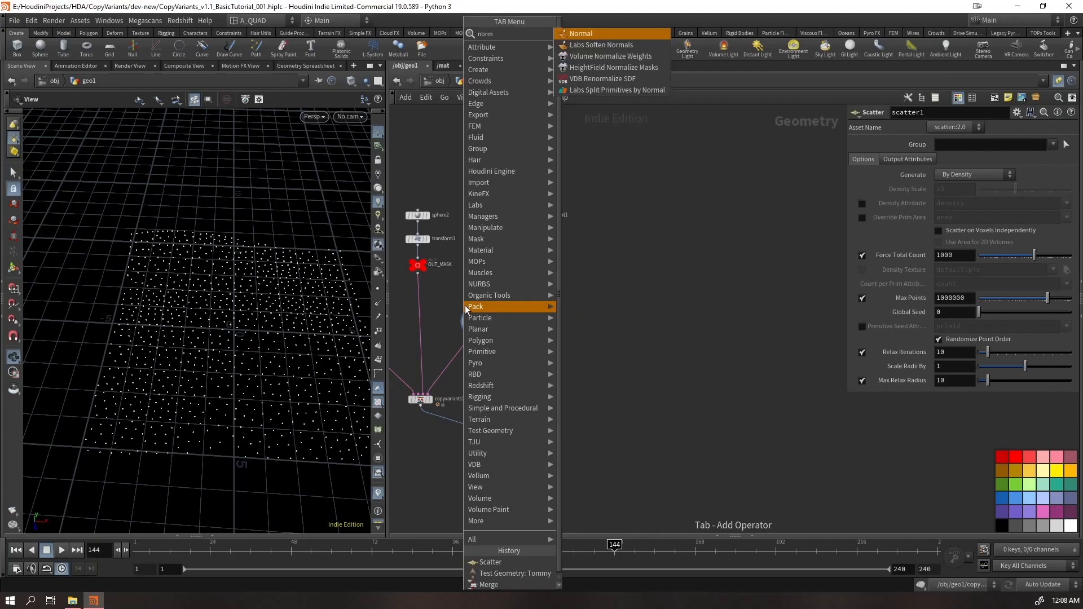
{"action": "key", "text": "Return"}
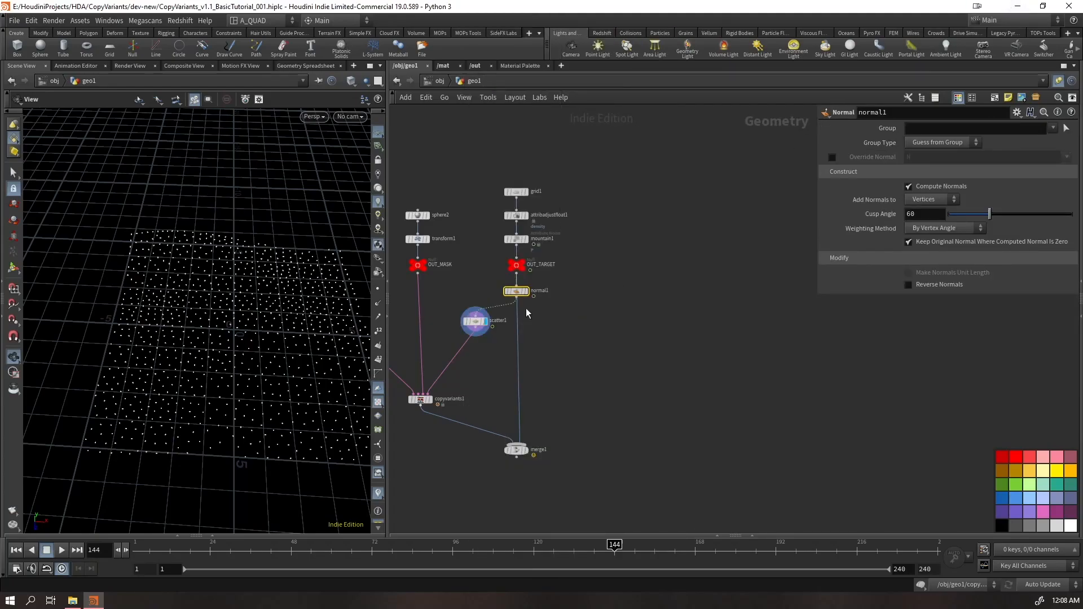
Move normal1 onto the scatter branch so it feeds only scatter1, with merge1 fed directly by OUT_TARGET
{"action": "left_click_drag", "start_coordinate": [472, 292], "coordinate": [505, 276]}
{"action": "left_click_drag", "start_coordinate": [478, 322], "coordinate": [456, 349]}
{"action": "left_click_drag", "start_coordinate": [516, 292], "coordinate": [471, 296]}
{"action": "left_click_drag", "start_coordinate": [454, 348], "coordinate": [471, 328]}
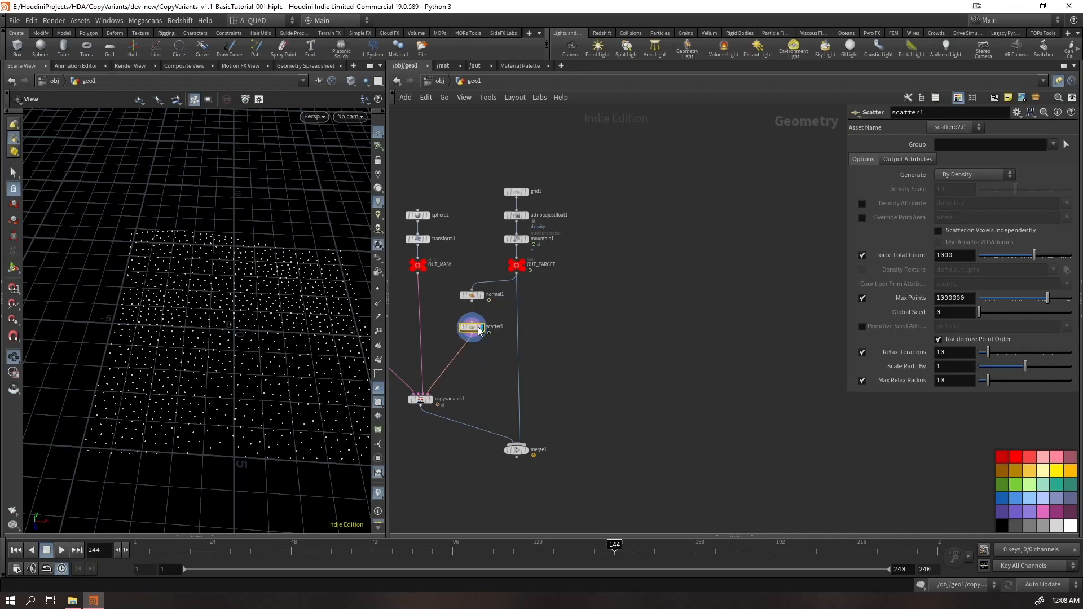
Insert an Attribute Adjust Float node for pscale after scatter1 and set its Pattern Type to Random
{"action": "key", "text": "Tab"}
{"action": "type", "text": "afloat"}
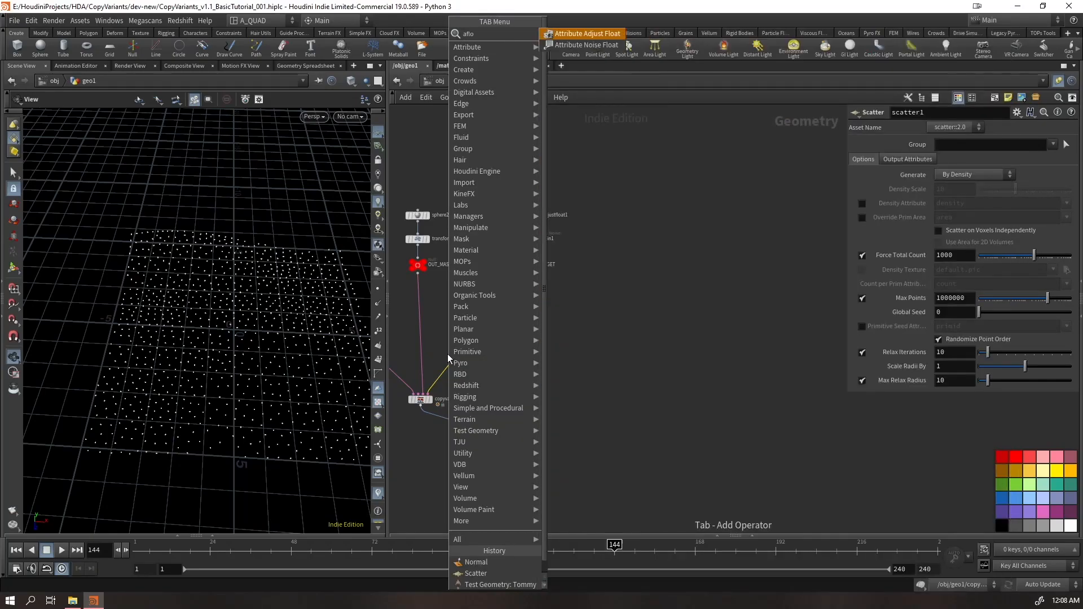
{"action": "key", "text": "Return"}
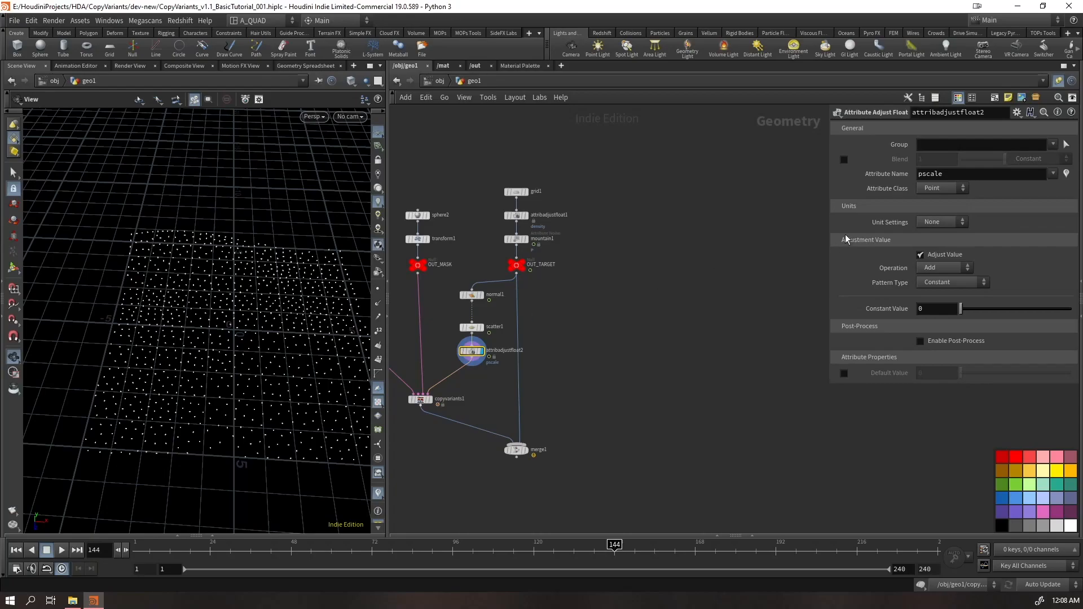
{"action": "left_click", "coordinate": [953, 282]}
{"action": "left_click", "coordinate": [950, 306]}
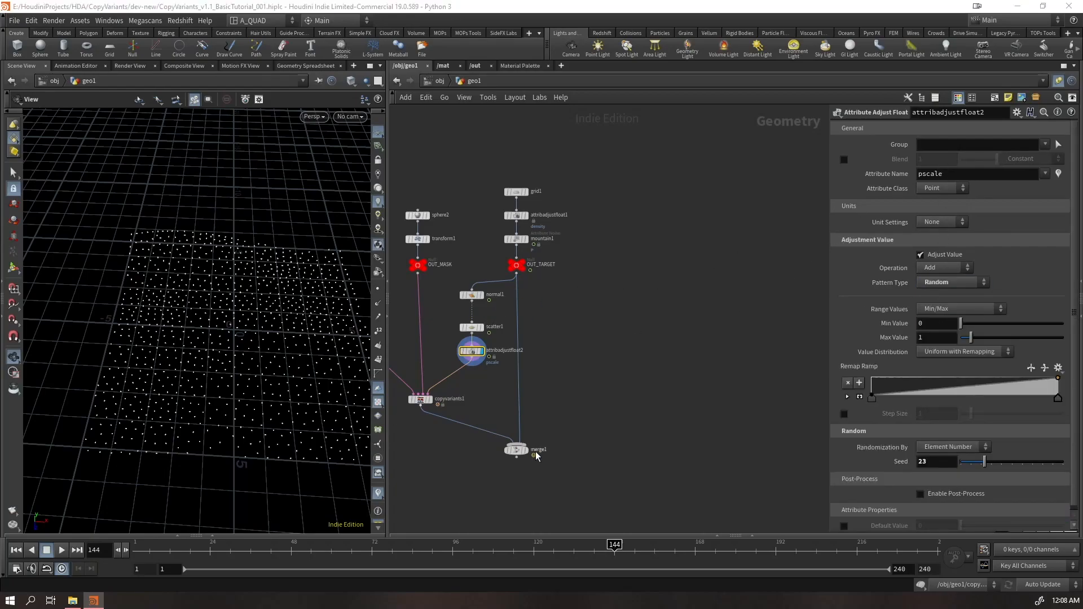
Set the random pscale range to a minimum of 0.01 and a maximum of 0.25
{"action": "left_click", "coordinate": [940, 338]}
{"action": "type", "text": "0.05"}
{"action": "key", "text": "shift+Tab"}
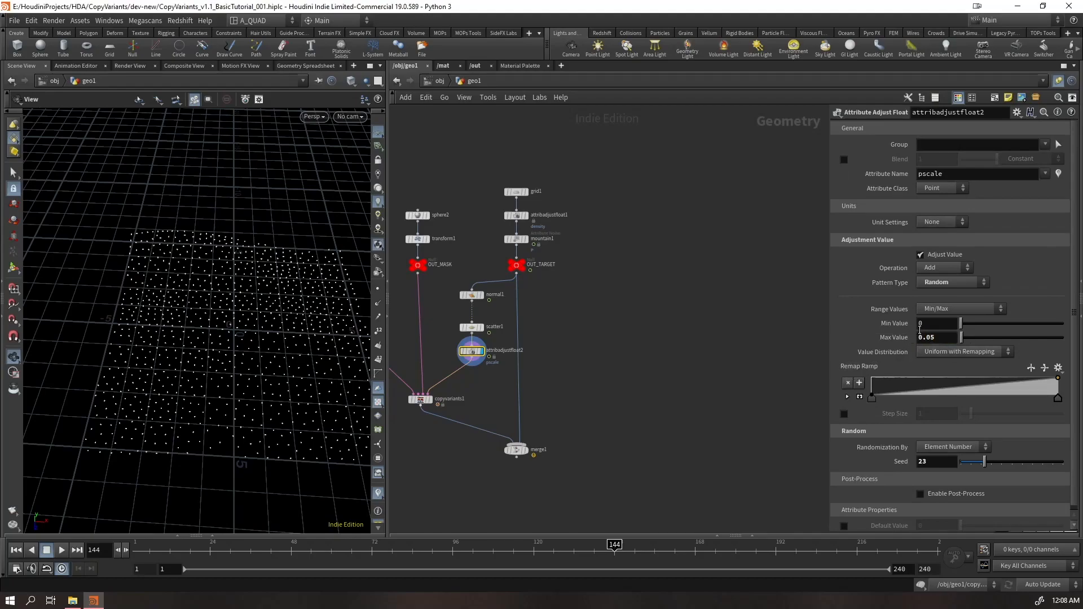
{"action": "type", "text": ".01"}
{"action": "key", "text": "Return"}
{"action": "type", "text": "25"}
{"action": "key", "text": "Return"}
{"action": "left_click", "coordinate": [938, 338]}
{"action": "type", "text": "0.25"}
{"action": "key", "text": "Return"}
Turn off Generate Points on copyvariants1 so it uses the custom scattered points, and display merge1
{"action": "left_click", "coordinate": [433, 401]}
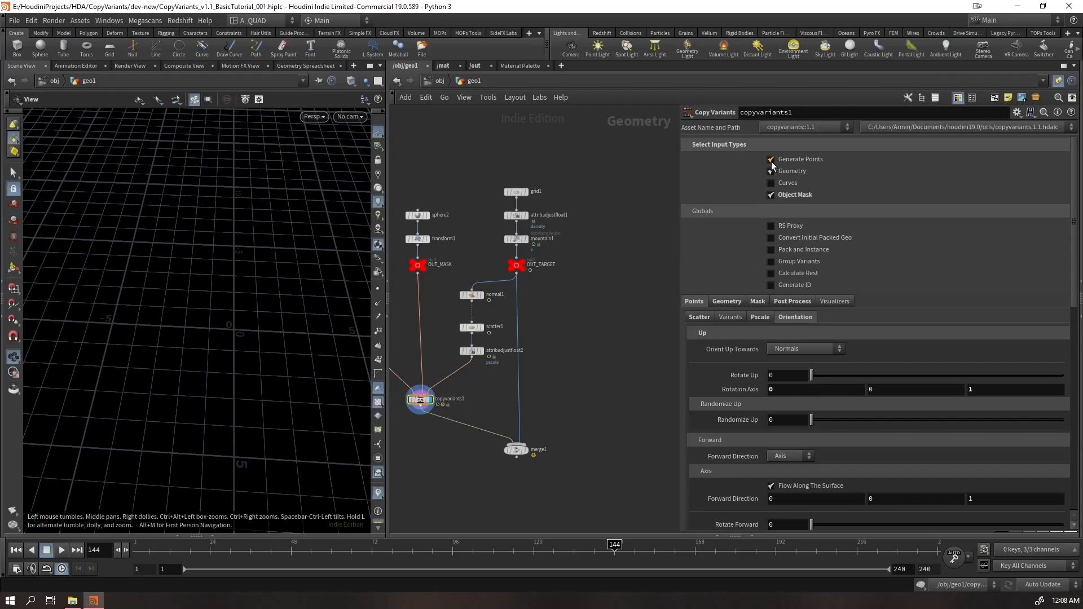
{"action": "left_click", "coordinate": [770, 160]}
{"action": "mouse_move", "coordinate": [237, 338]}
{"action": "left_mouse_down"}
{"action": "mouse_move", "coordinate": [232, 298]}
{"action": "mouse_move", "coordinate": [233, 367]}
{"action": "mouse_move", "coordinate": [242, 321]}
{"action": "mouse_move", "coordinate": [260, 361]}
{"action": "mouse_move", "coordinate": [240, 330]}
{"action": "left_mouse_up"}
{"action": "left_click", "coordinate": [530, 442]}
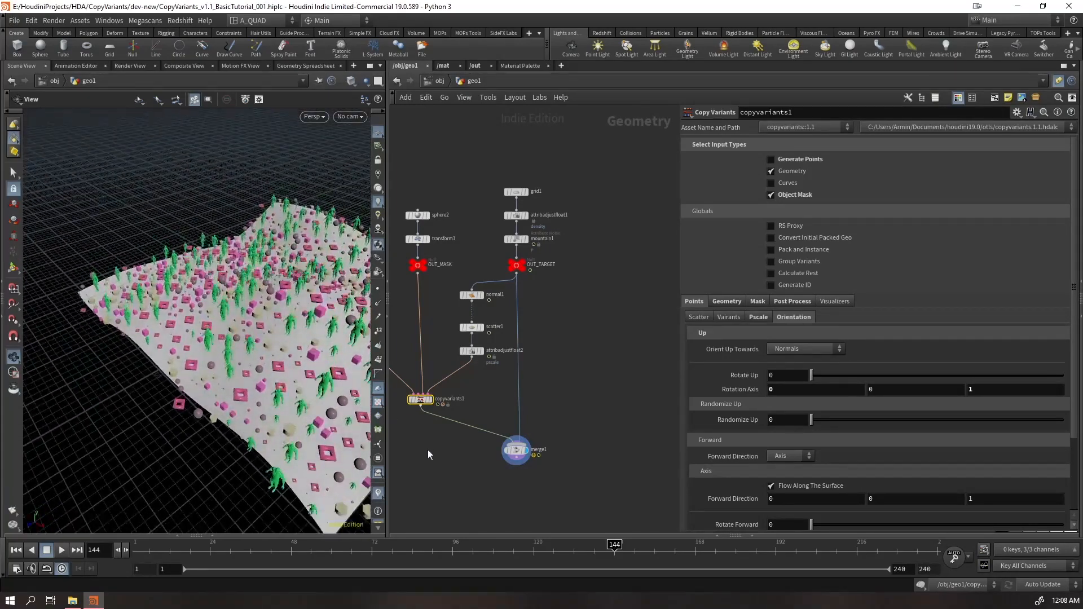
Bypass normal1 and inspect the copies on the surface with the orientation settings shown
{"action": "left_click", "coordinate": [782, 300]}
{"action": "left_click", "coordinate": [737, 302]}
{"action": "left_click", "coordinate": [698, 300]}
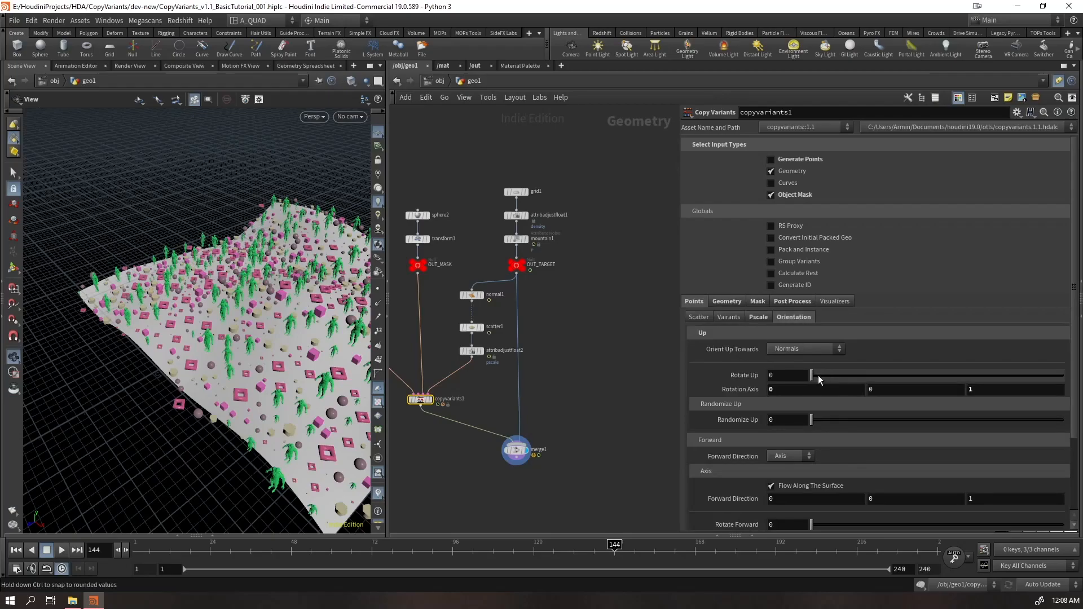
{"action": "scroll", "coordinate": [846, 476], "scroll_direction": "down", "scroll_amount": 2}
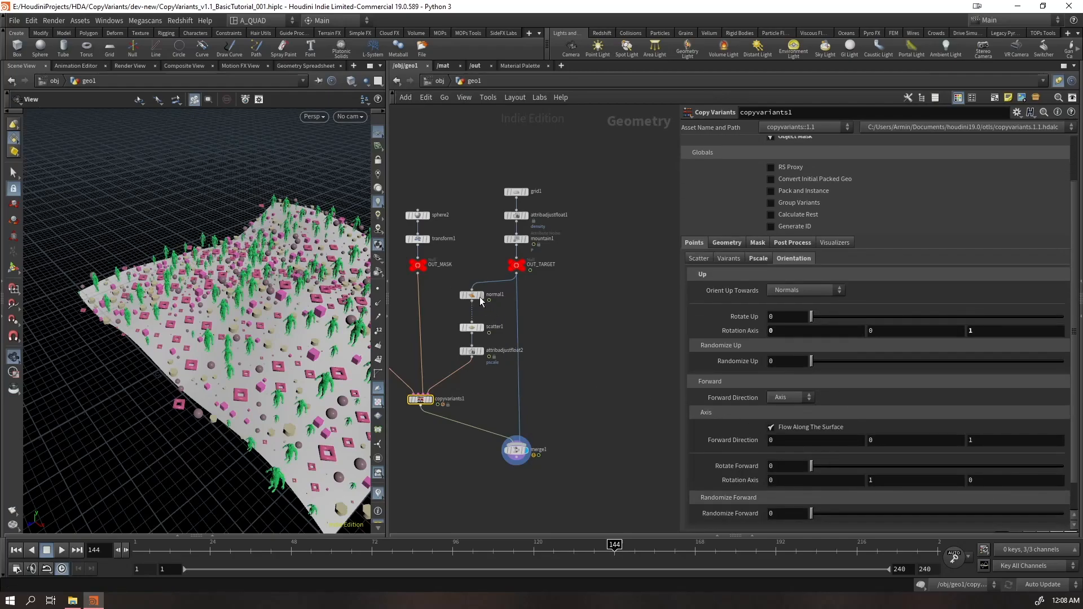
{"action": "left_click", "coordinate": [464, 295]}
{"action": "left_click_drag", "start_coordinate": [243, 271], "coordinate": [378, 356]}
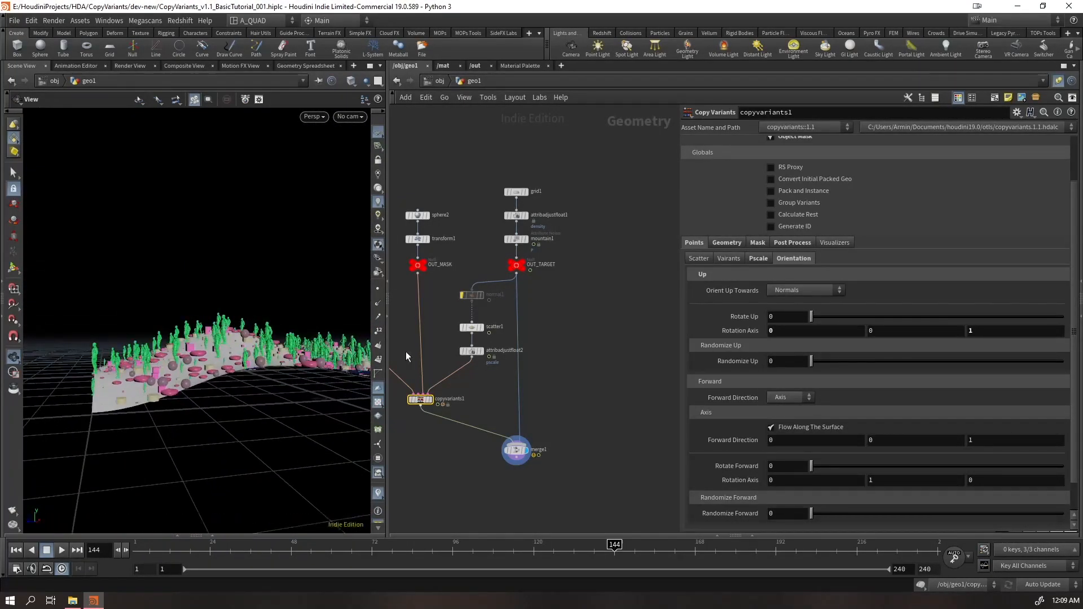
Try Direction for Orient Up Towards, return it to Normals, and inspect the copies
{"action": "left_click", "coordinate": [794, 291]}
{"action": "left_click", "coordinate": [786, 314]}
{"action": "left_click", "coordinate": [792, 290]}
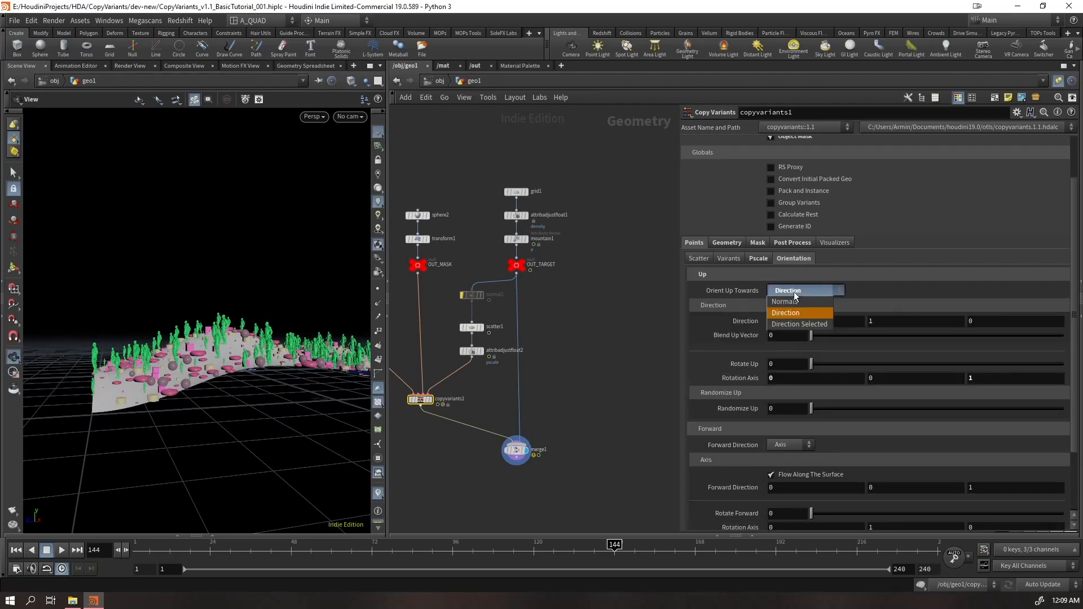
{"action": "left_click", "coordinate": [787, 301]}
{"action": "left_click_drag", "start_coordinate": [302, 338], "coordinate": [341, 370]}
Toggle Flow Along The Surface off and back on, inspecting the copies from a low angle
{"action": "scroll", "coordinate": [746, 401], "scroll_direction": "down", "scroll_amount": 2}
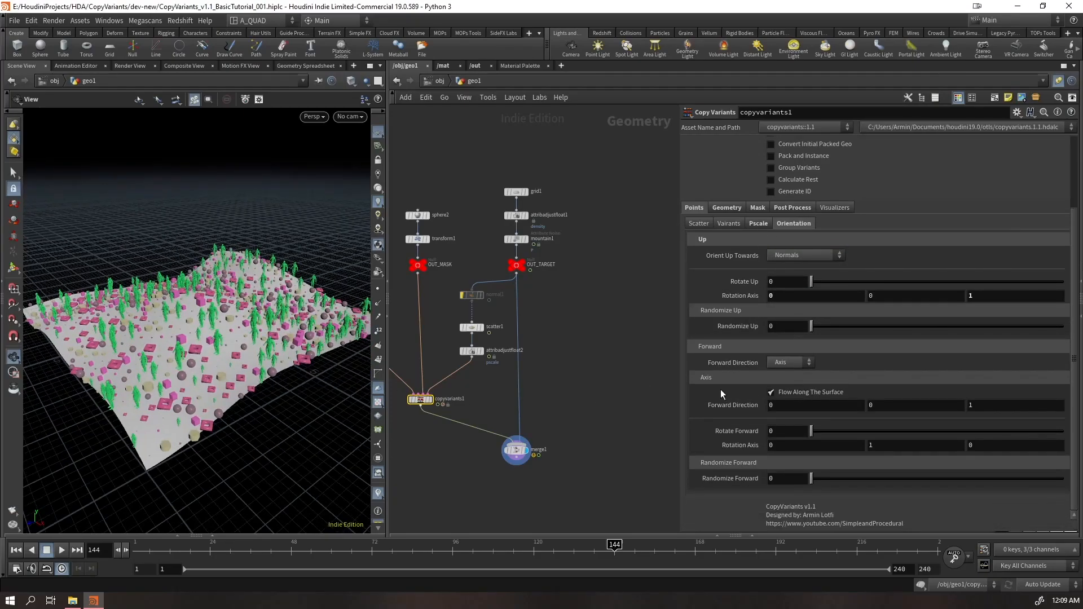
{"action": "left_click", "coordinate": [784, 393]}
{"action": "left_click", "coordinate": [782, 394]}
{"action": "left_click_drag", "start_coordinate": [291, 330], "coordinate": [353, 240]}
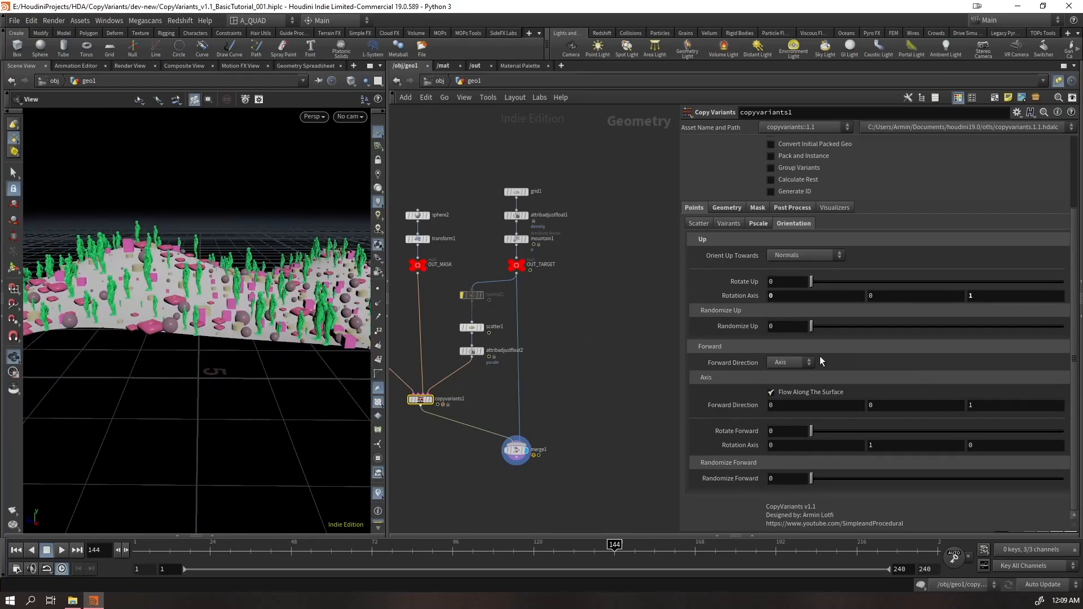
{"action": "left_click_drag", "start_coordinate": [195, 272], "coordinate": [217, 243]}
{"action": "middle_click_drag", "start_coordinate": [217, 243], "coordinate": [258, 411]}
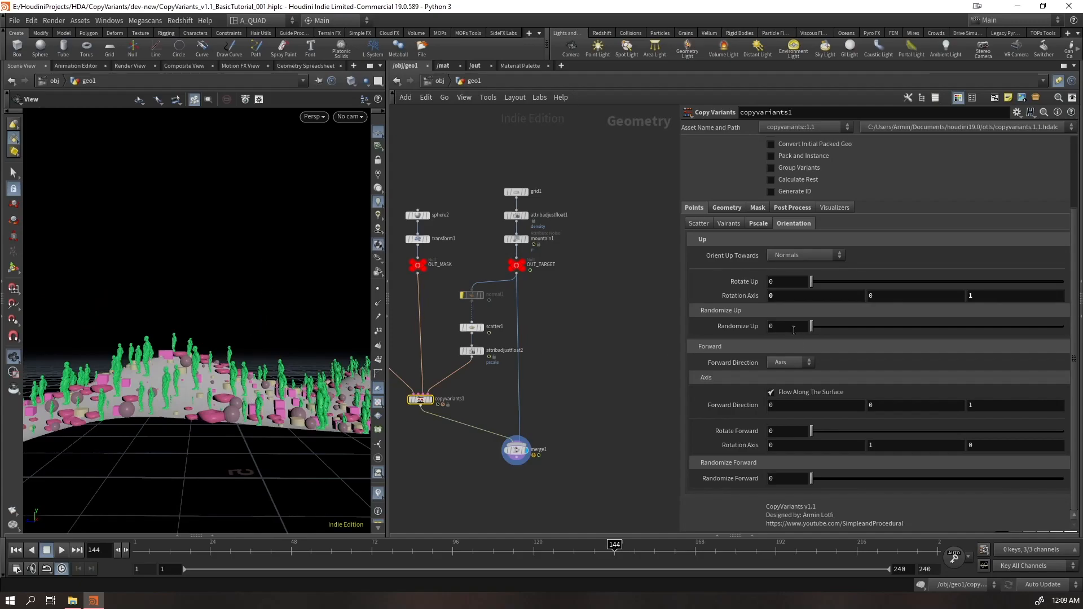
Switch Orient Up Towards to Direction and back to Normals, then re-enable normal1
{"action": "left_click", "coordinate": [811, 256]}
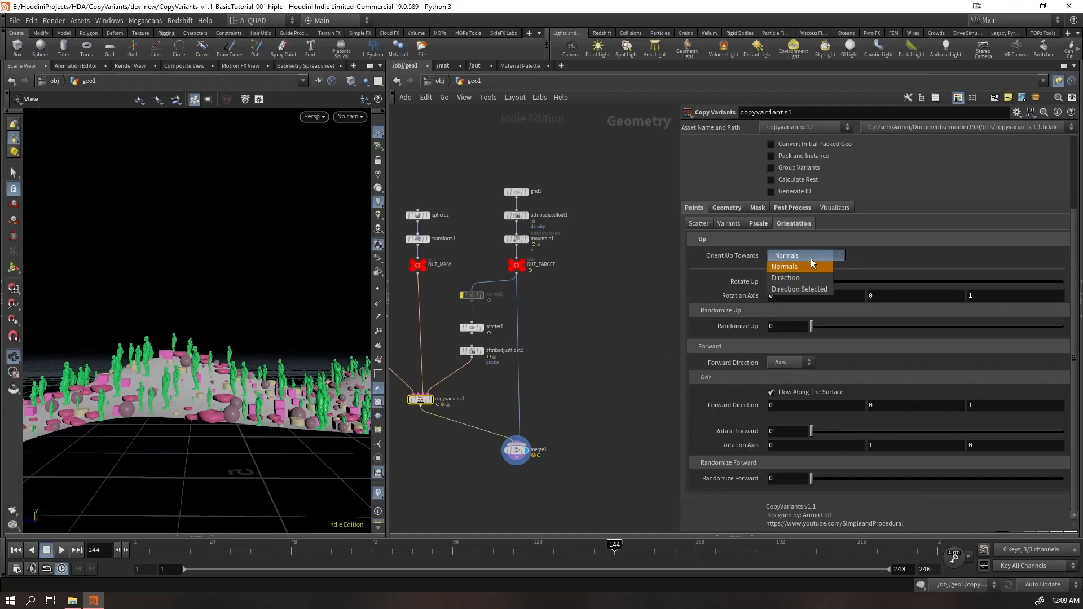
{"action": "left_click", "coordinate": [800, 277]}
{"action": "left_click", "coordinate": [802, 258]}
{"action": "left_click", "coordinate": [803, 267]}
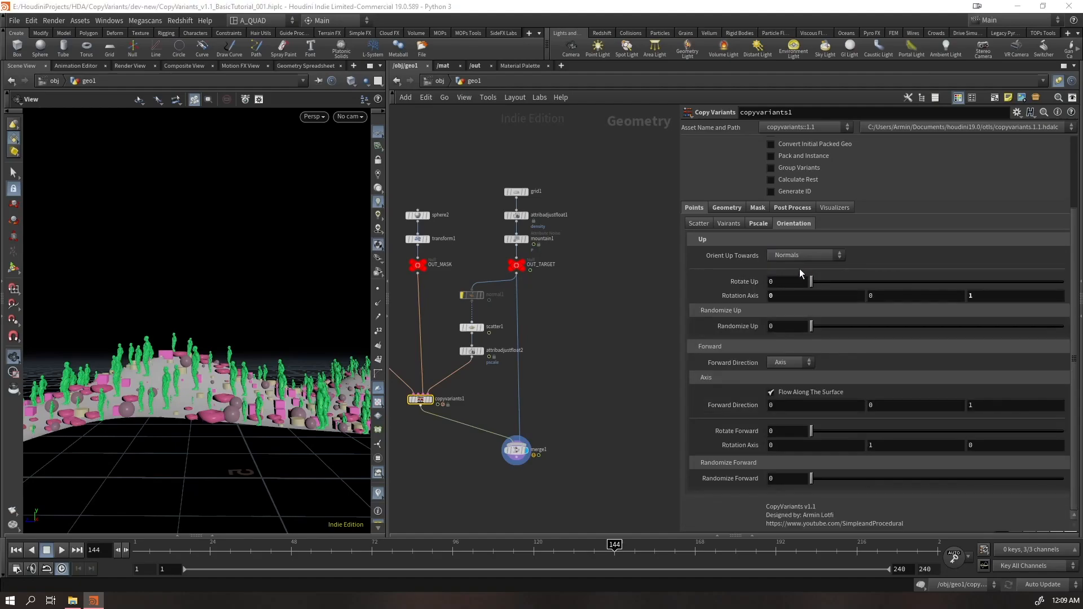
{"action": "left_click", "coordinate": [465, 297]}
{"action": "mouse_move", "coordinate": [260, 366]}
{"action": "left_mouse_down"}
{"action": "mouse_move", "coordinate": [195, 379]}
{"action": "mouse_move", "coordinate": [258, 389]}
{"action": "mouse_move", "coordinate": [243, 372]}
{"action": "left_mouse_up"}
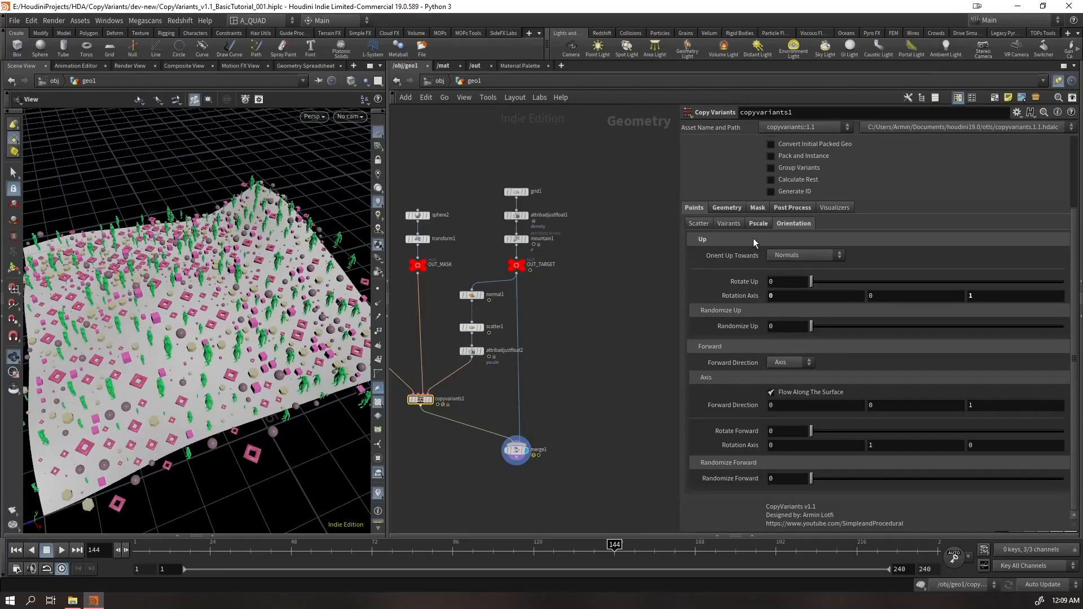
Try raising Post Process Relax in the post-process settings and return it to 0
{"action": "left_click", "coordinate": [793, 209]}
{"action": "left_click_drag", "start_coordinate": [844, 238], "coordinate": [712, 262]}
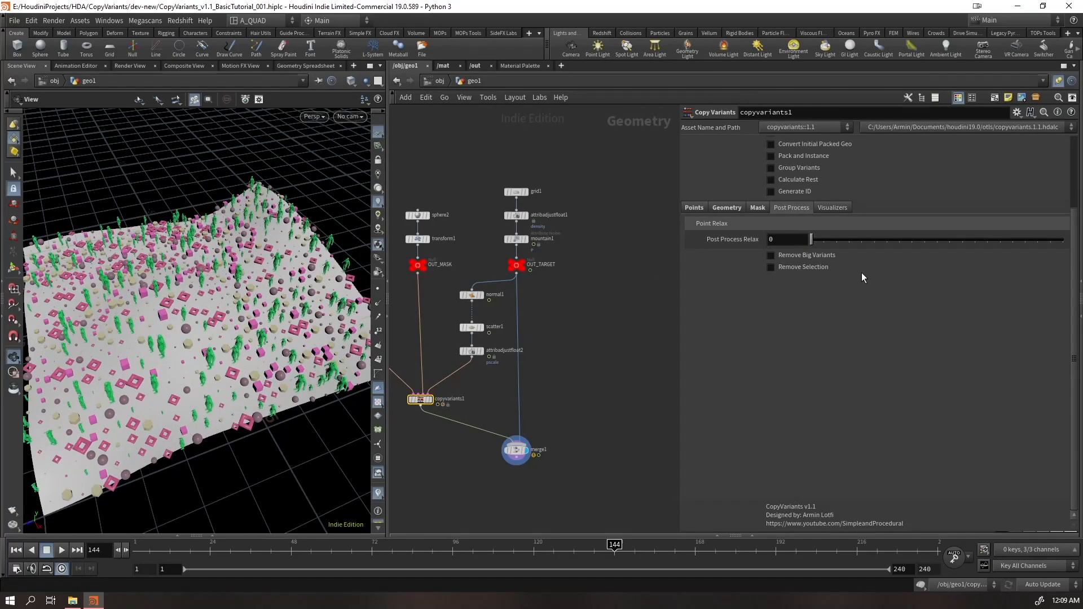
{"action": "mouse_move", "coordinate": [276, 361]}
{"action": "left_mouse_down"}
{"action": "mouse_move", "coordinate": [226, 429]}
{"action": "mouse_move", "coordinate": [277, 350]}
{"action": "left_mouse_up"}
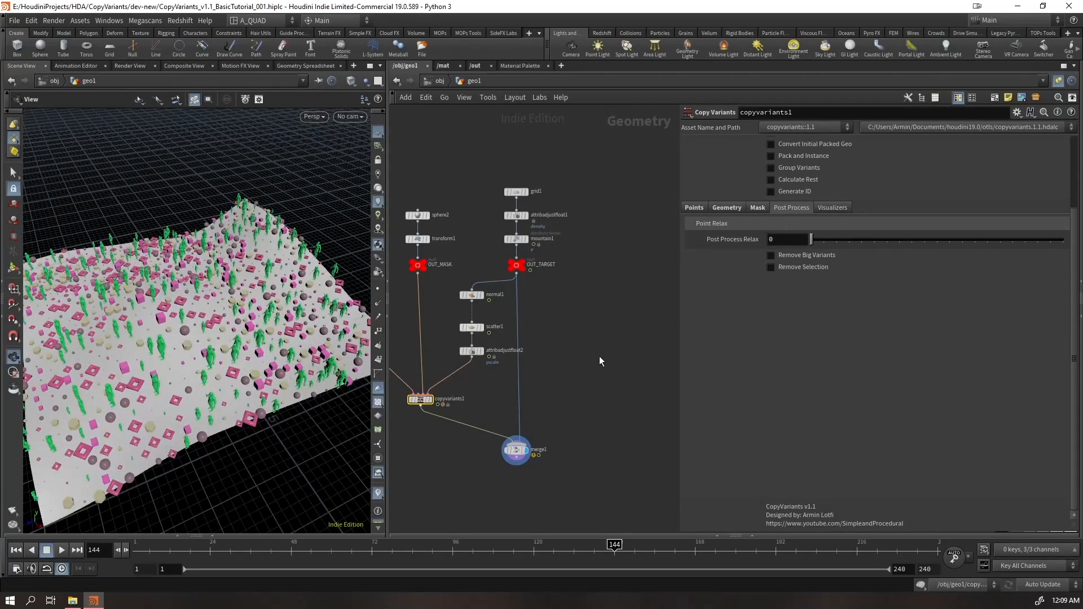
{"action": "left_click_drag", "start_coordinate": [811, 239], "coordinate": [705, 266]}
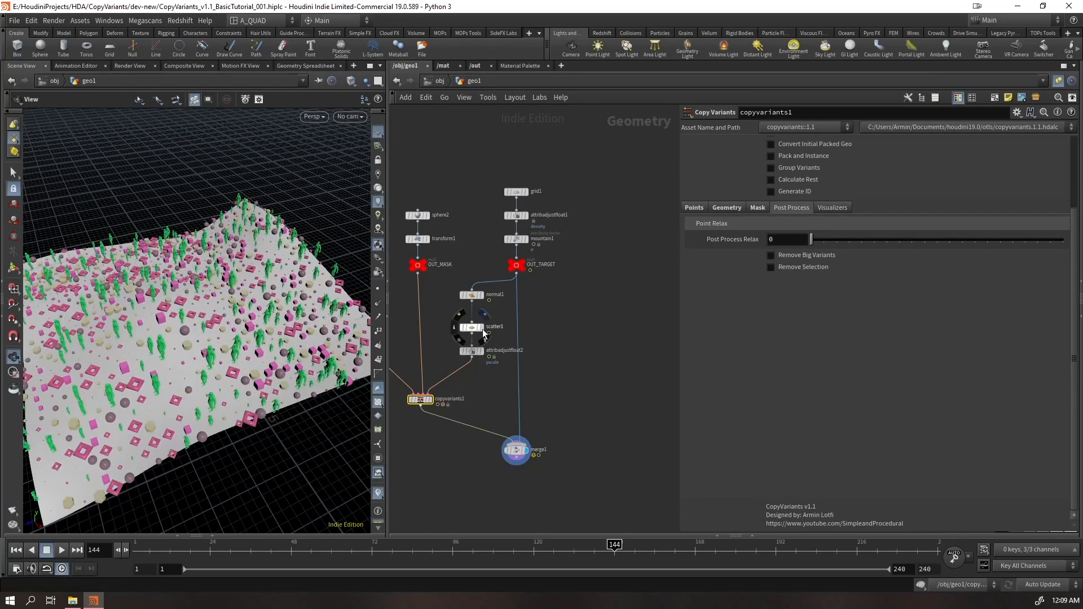
Display copyvariants1 on its own, redisplay merge1, and try a Post Process Relax of 73 before resetting it to 0
{"action": "left_click", "coordinate": [482, 329]}
{"action": "left_click", "coordinate": [432, 401]}
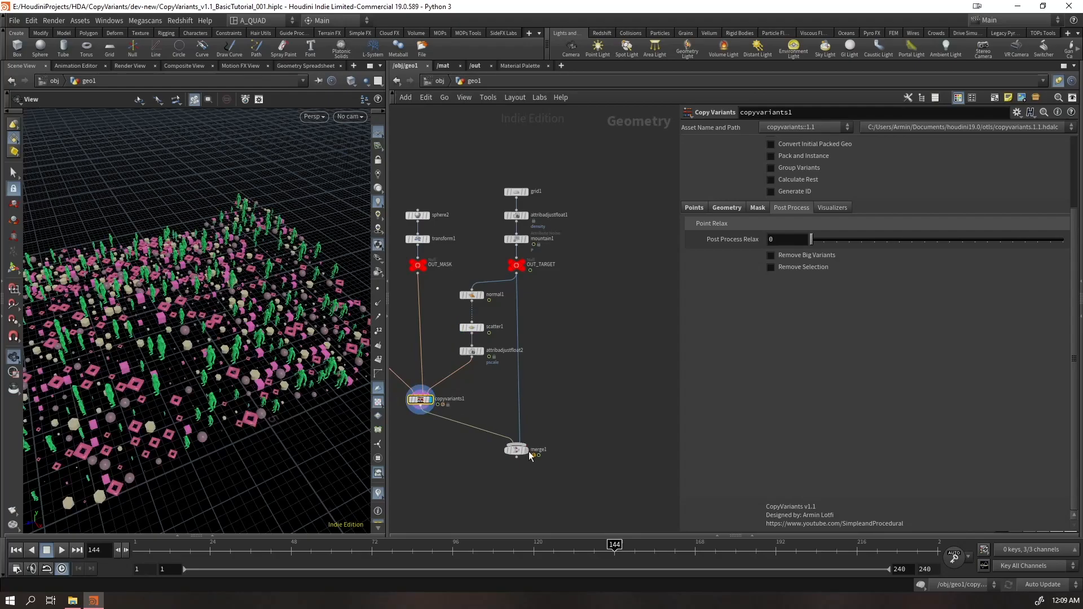
{"action": "left_click", "coordinate": [526, 449]}
{"action": "left_click_drag", "start_coordinate": [814, 240], "coordinate": [996, 239]}
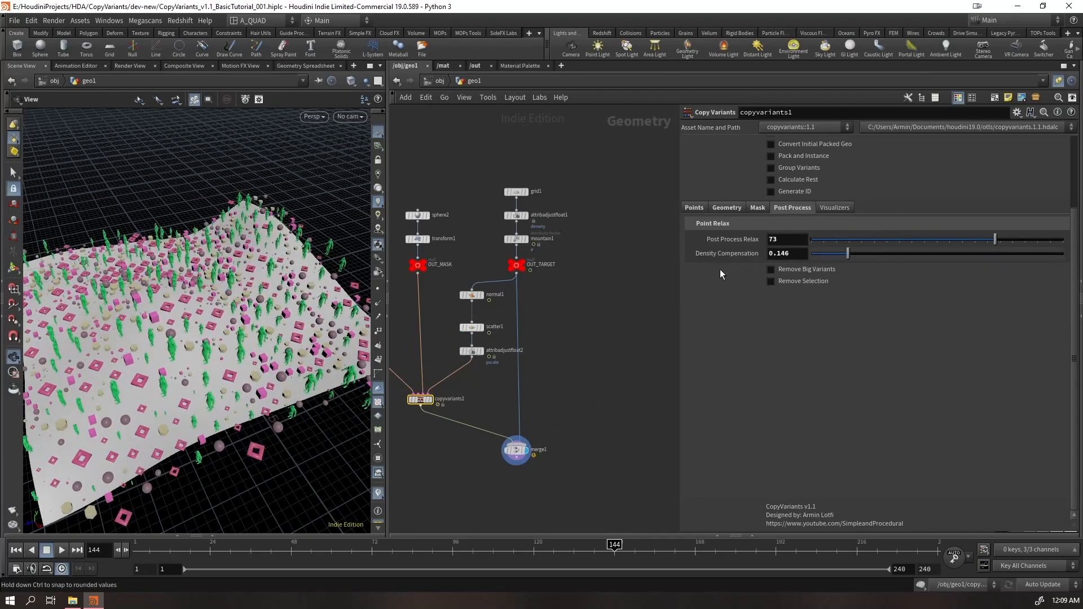
{"action": "left_click_drag", "start_coordinate": [837, 243], "coordinate": [602, 257]}
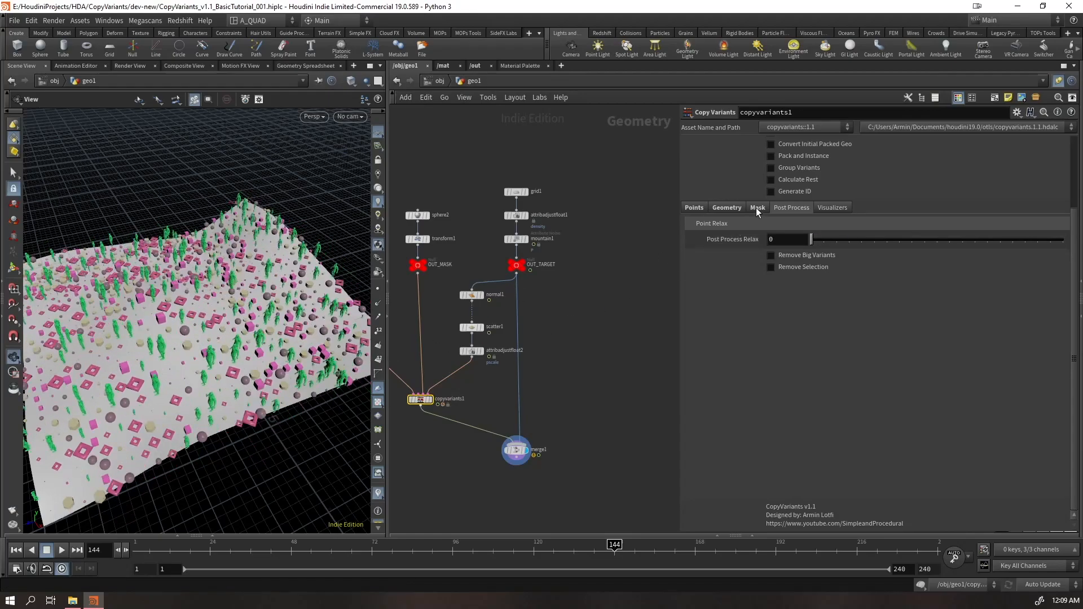
Play and scrub the timeline to check the copies on the animated surface, and return to frame 1
{"action": "key", "text": "Up"}
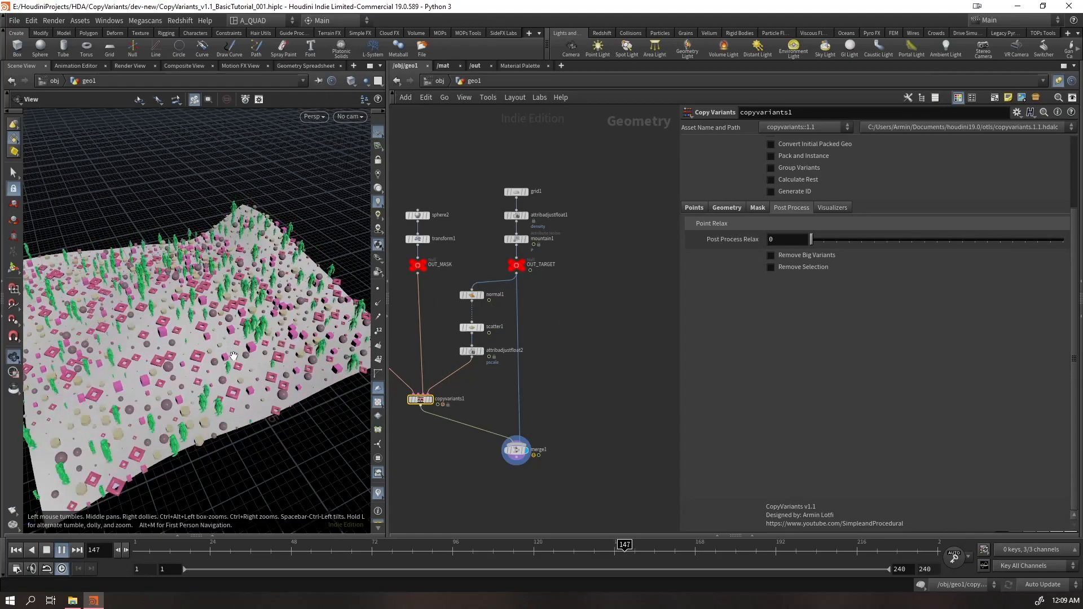
{"action": "left_click_drag", "start_coordinate": [231, 395], "coordinate": [283, 412]}
{"action": "left_click_drag", "start_coordinate": [152, 547], "coordinate": [412, 545]}
{"action": "key", "text": "ctrl+Up"}
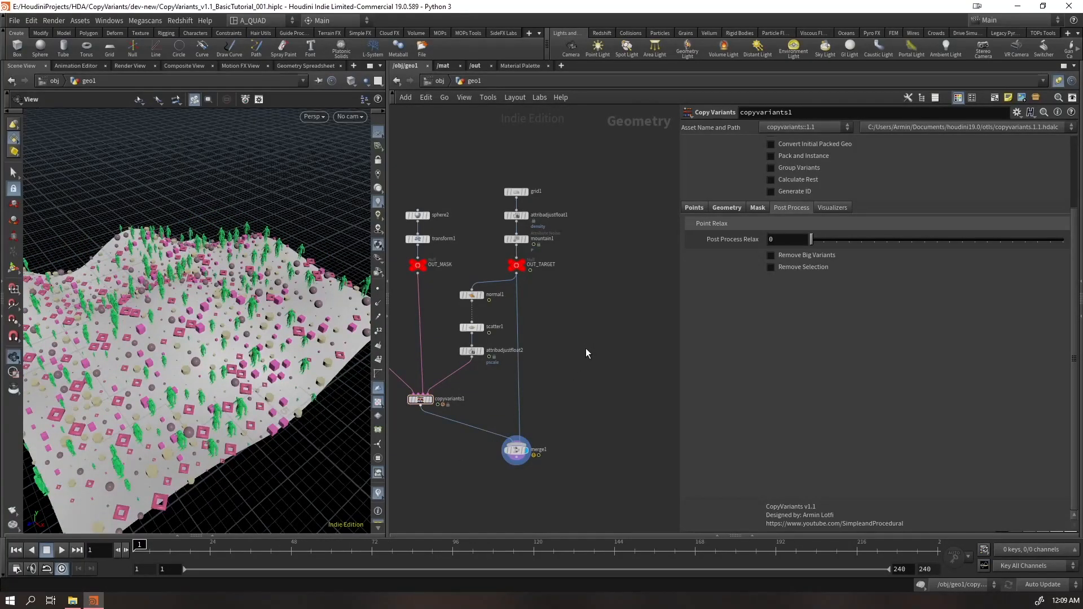
Look at scatter1's output attributes and examine the attribinterpolate2 node inside the copyvariants1 network
{"action": "left_click", "coordinate": [475, 326]}
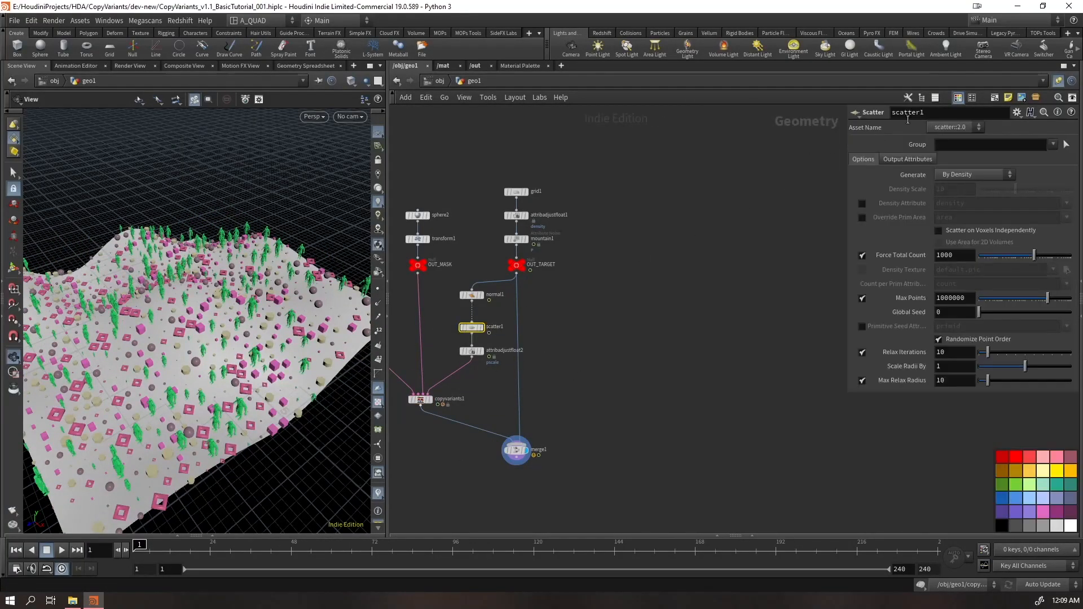
{"action": "left_click", "coordinate": [901, 159]}
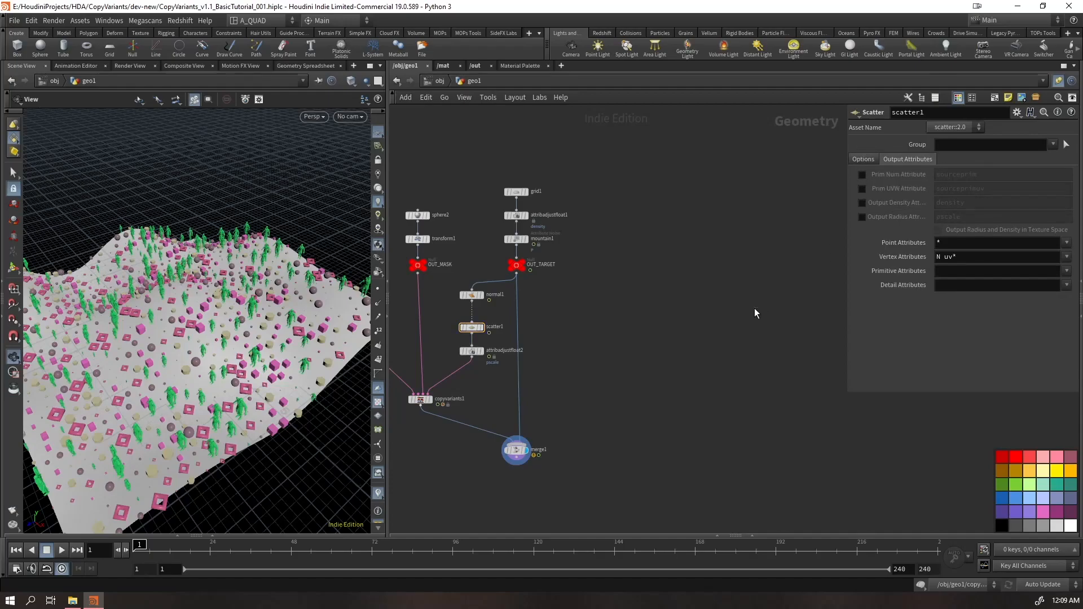
{"action": "double_click", "coordinate": [420, 399]}
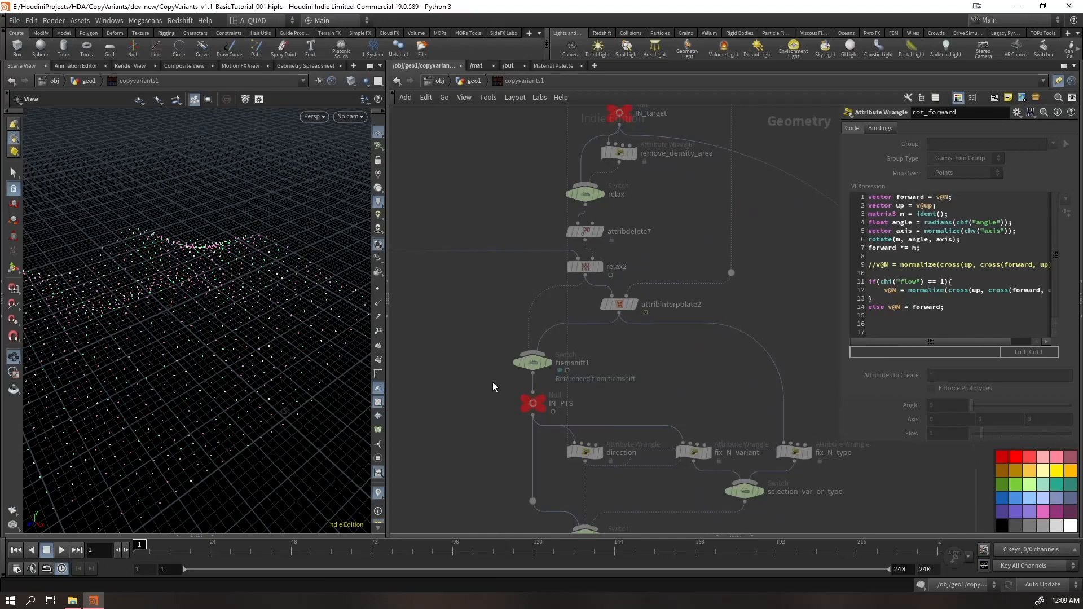
{"action": "left_click", "coordinate": [624, 305]}
{"action": "scroll", "coordinate": [614, 356], "scroll_direction": "down", "scroll_amount": 10}
{"action": "scroll", "coordinate": [558, 409], "scroll_direction": "up", "scroll_amount": 1}
{"action": "scroll", "coordinate": [523, 336], "scroll_direction": "up", "scroll_amount": 2}
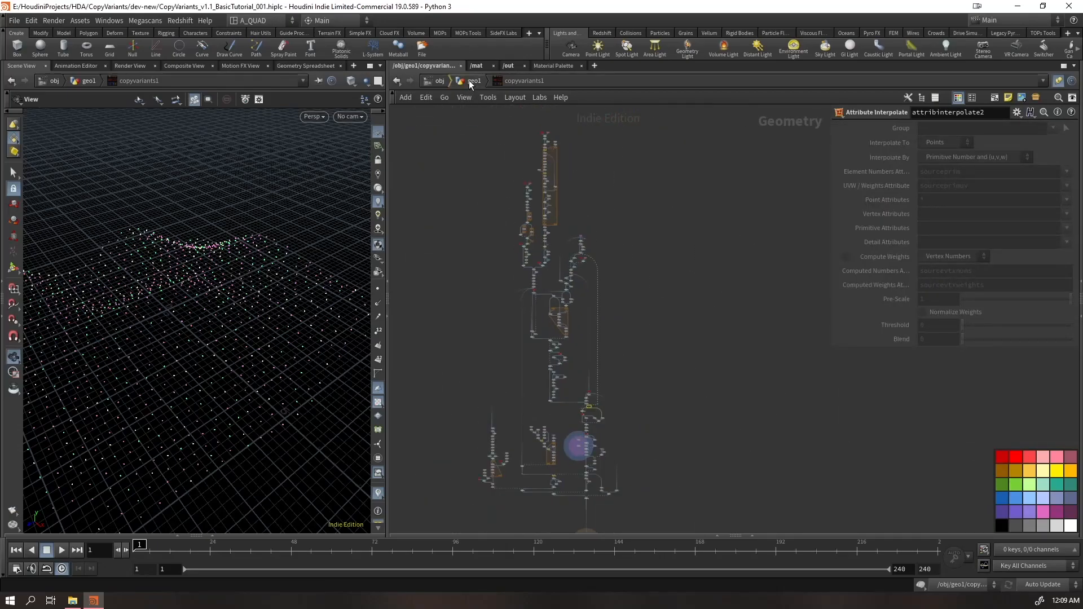
Return to geo1, allow editing of copyvariants1's contents, and enter its network again
{"action": "left_click", "coordinate": [471, 81]}
{"action": "right_click", "coordinate": [421, 405]}
{"action": "key", "text": "Escape"}
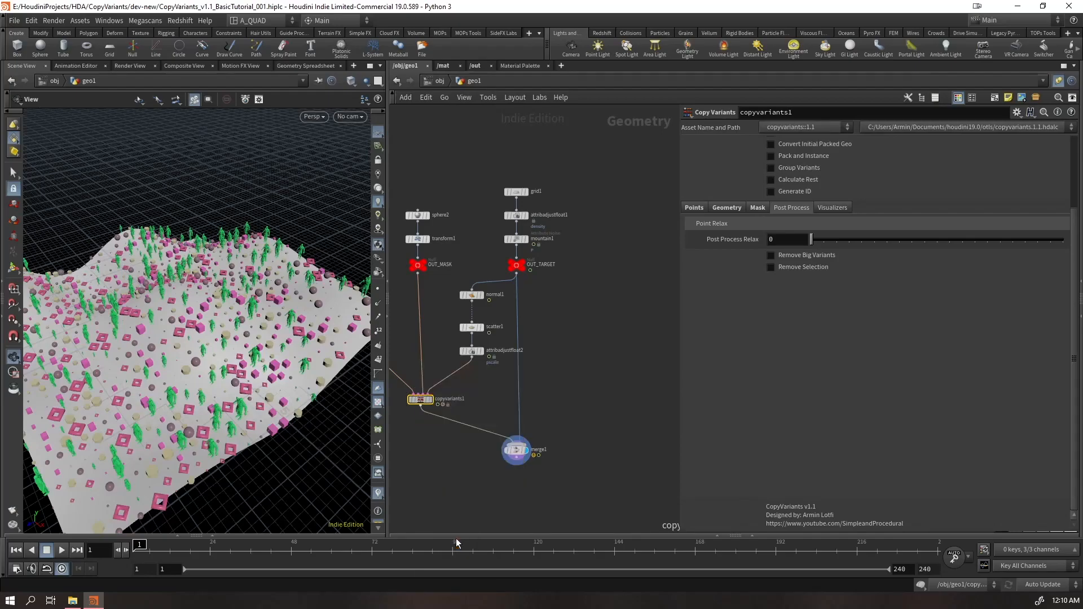
{"action": "key", "text": "Return"}
Display the OUT_COPIED_VARIANTS node at the end of the internal network
{"action": "middle_click_drag", "start_coordinate": [611, 433], "coordinate": [622, 224]}
{"action": "scroll", "coordinate": [594, 350], "scroll_direction": "up", "scroll_amount": 1}
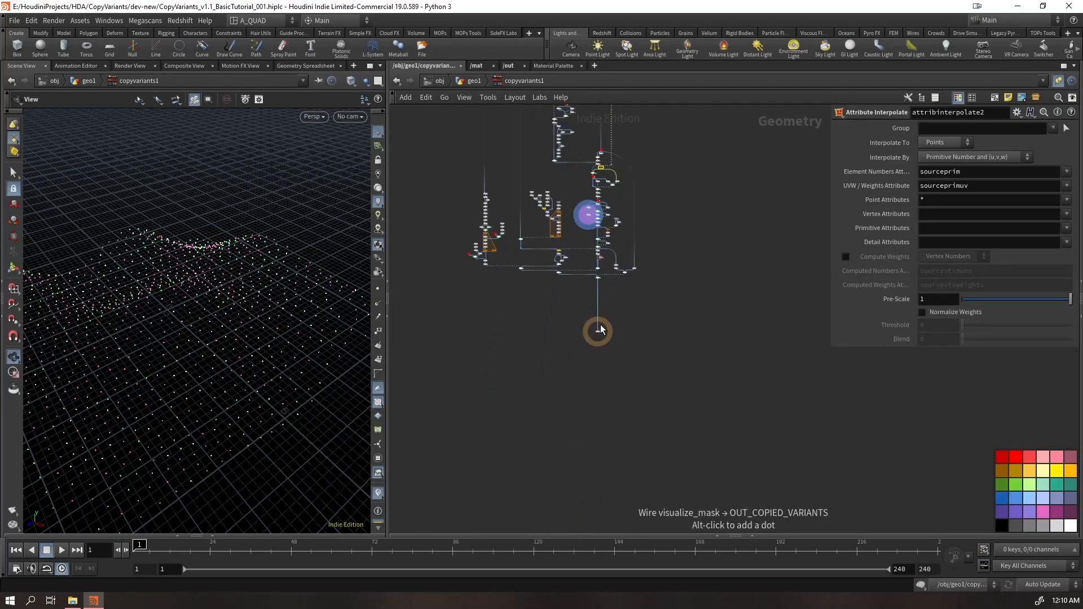
{"action": "left_click", "coordinate": [606, 330]}
Examine the for-each loop block around set_variant by selecting its nodes
{"action": "middle_click_drag", "start_coordinate": [727, 211], "coordinate": [766, 394]}
{"action": "scroll", "coordinate": [683, 223], "scroll_direction": "up", "scroll_amount": 7}
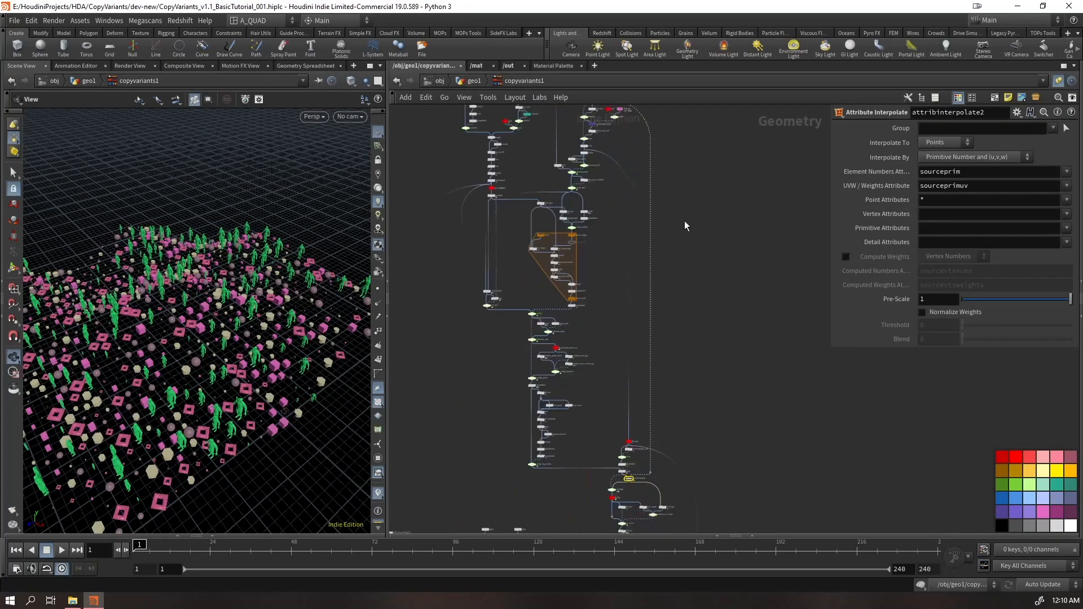
{"action": "middle_click_drag", "start_coordinate": [540, 276], "coordinate": [675, 341]}
{"action": "left_click_drag", "start_coordinate": [714, 225], "coordinate": [452, 435]}
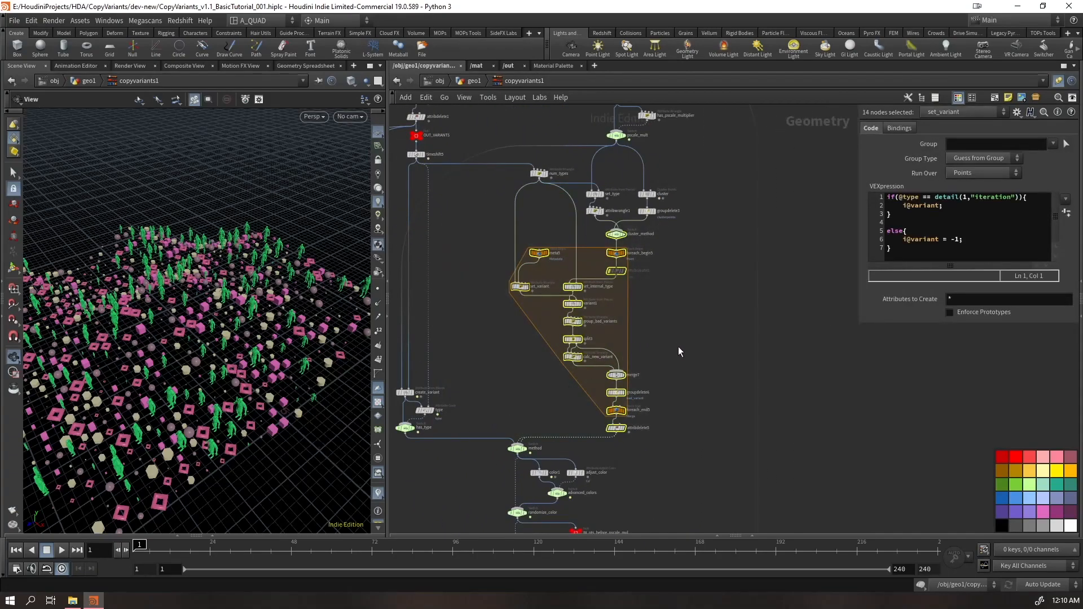
{"action": "left_click", "coordinate": [569, 384]}
Examine the upper node chains and loop blocks of the copyvariants1 network
{"action": "scroll", "coordinate": [569, 448], "scroll_direction": "down", "scroll_amount": 5}
{"action": "scroll", "coordinate": [564, 262], "scroll_direction": "up", "scroll_amount": 1}
{"action": "middle_click_drag", "start_coordinate": [564, 262], "coordinate": [588, 434]}
{"action": "scroll", "coordinate": [679, 241], "scroll_direction": "up", "scroll_amount": 1}
{"action": "middle_click_drag", "start_coordinate": [679, 241], "coordinate": [692, 382]}
{"action": "scroll", "coordinate": [626, 260], "scroll_direction": "down", "scroll_amount": 3}
{"action": "left_click_drag", "start_coordinate": [626, 164], "coordinate": [571, 477]}
{"action": "left_click", "coordinate": [686, 298]}
{"action": "scroll", "coordinate": [682, 473], "scroll_direction": "up", "scroll_amount": 1}
{"action": "middle_click_drag", "start_coordinate": [682, 473], "coordinate": [665, 330]}
{"action": "middle_click_drag", "start_coordinate": [789, 406], "coordinate": [822, 268]}
{"action": "middle_click_drag", "start_coordinate": [464, 235], "coordinate": [465, 505]}
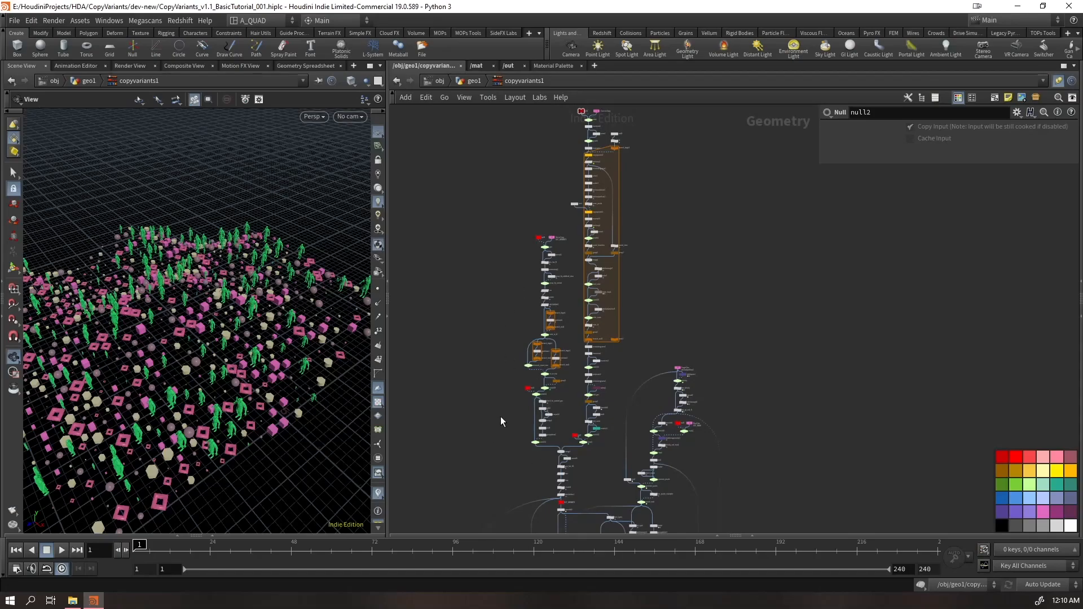
Examine the lower branches of the copyvariants1 network by selecting their node groups, including the block ending in foreach_end8
{"action": "middle_click_drag", "start_coordinate": [657, 424], "coordinate": [556, 99]}
{"action": "middle_click_drag", "start_coordinate": [645, 377], "coordinate": [650, 26]}
{"action": "left_click_drag", "start_coordinate": [535, 137], "coordinate": [445, 282]}
{"action": "middle_click_drag", "start_coordinate": [445, 282], "coordinate": [655, 285]}
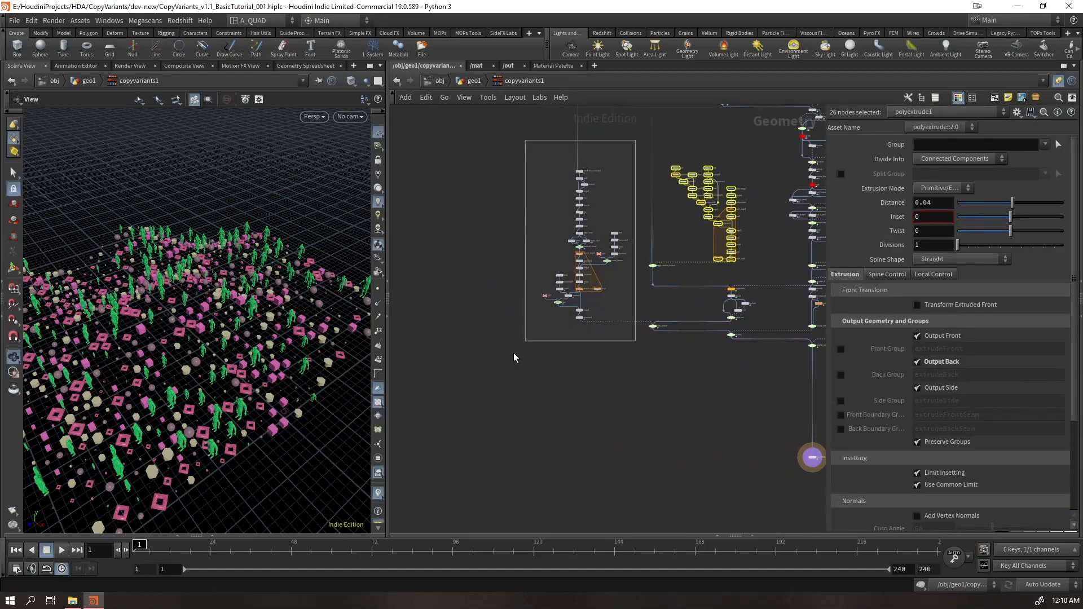
{"action": "left_click_drag", "start_coordinate": [533, 335], "coordinate": [525, 343]}
{"action": "middle_click_drag", "start_coordinate": [729, 190], "coordinate": [681, 216]}
{"action": "left_click_drag", "start_coordinate": [726, 168], "coordinate": [585, 308]}
{"action": "scroll", "coordinate": [693, 299], "scroll_direction": "up", "scroll_amount": 4}
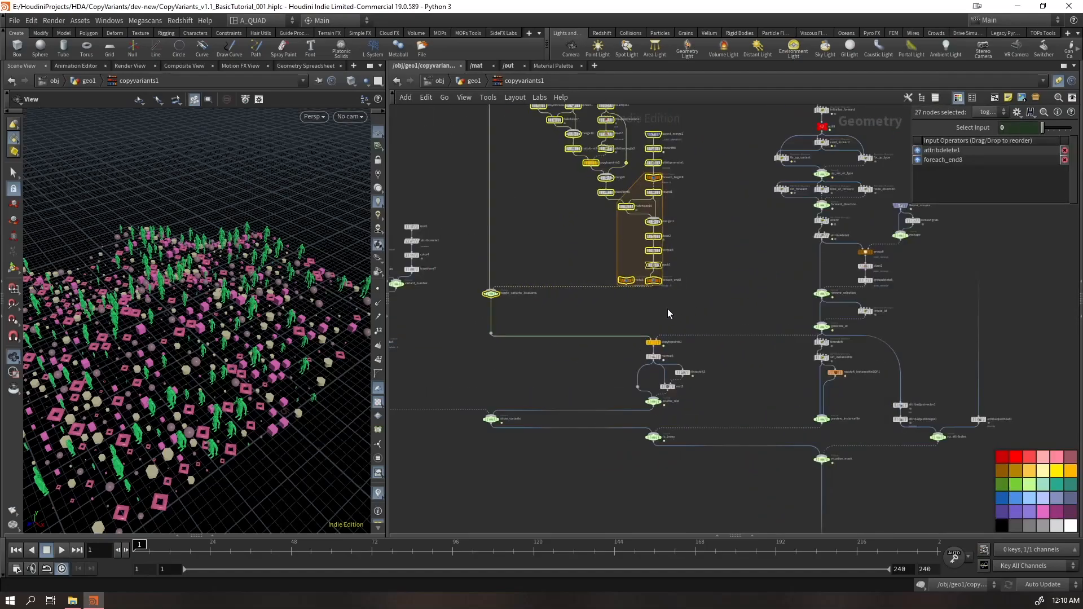
Display the output of foreach_end8 and inspect its geometry up close
{"action": "scroll", "coordinate": [674, 309], "scroll_direction": "up", "scroll_amount": 3}
{"action": "left_click", "coordinate": [663, 254]}
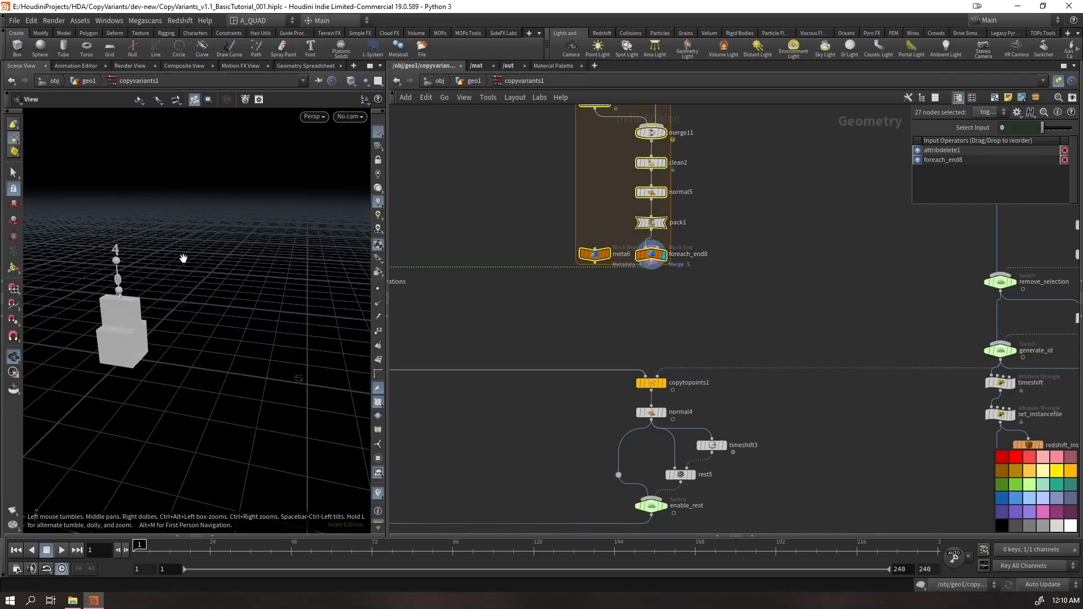
{"action": "scroll", "coordinate": [251, 198], "scroll_direction": "up", "scroll_amount": 3}
{"action": "scroll", "coordinate": [571, 314], "scroll_direction": "down", "scroll_amount": 5}
Display the last node of the variant-number branch, directly below its merge
{"action": "middle_click_drag", "start_coordinate": [441, 288], "coordinate": [702, 223]}
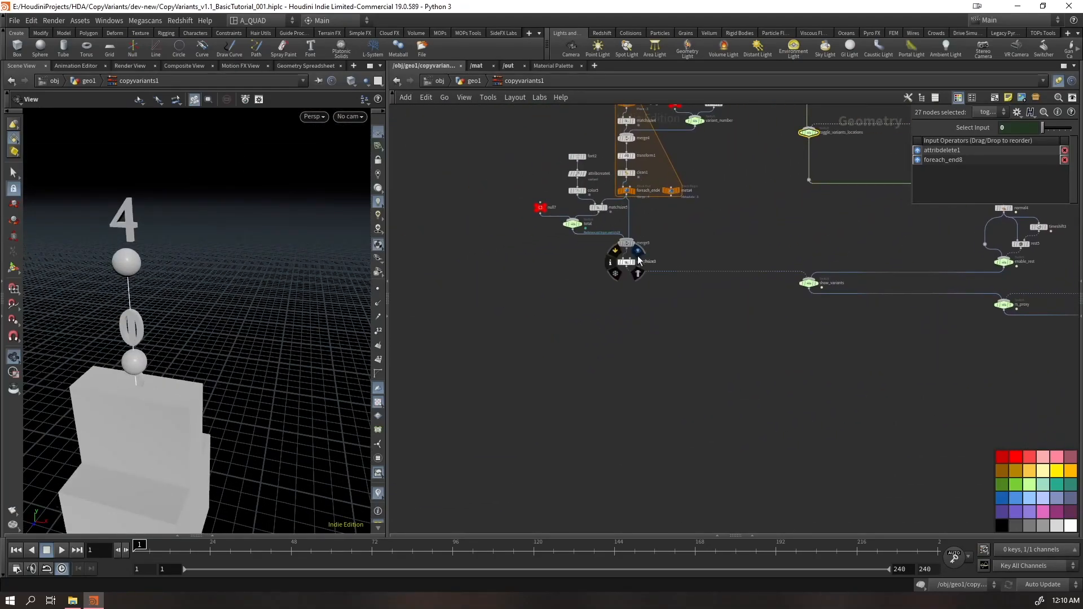
{"action": "left_click", "coordinate": [638, 255]}
{"action": "scroll", "coordinate": [157, 338], "scroll_direction": "down", "scroll_amount": 5}
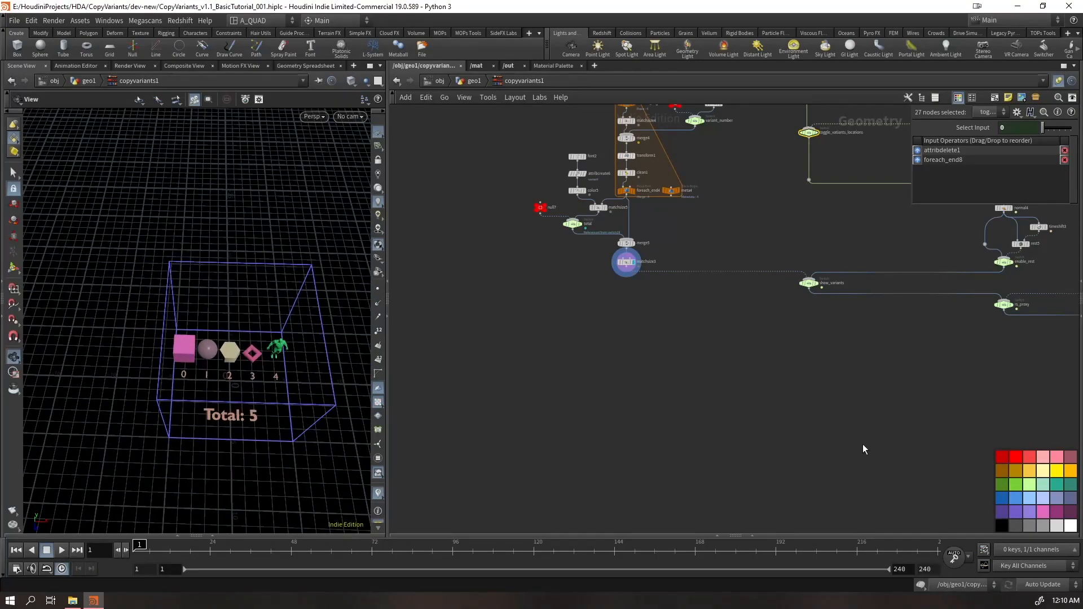
Display the OUT_COPIED_VARIANTS output node again and inspect the scattered variants
{"action": "middle_click_drag", "start_coordinate": [1040, 418], "coordinate": [520, 401]}
{"action": "middle_click_drag", "start_coordinate": [735, 479], "coordinate": [662, 75]}
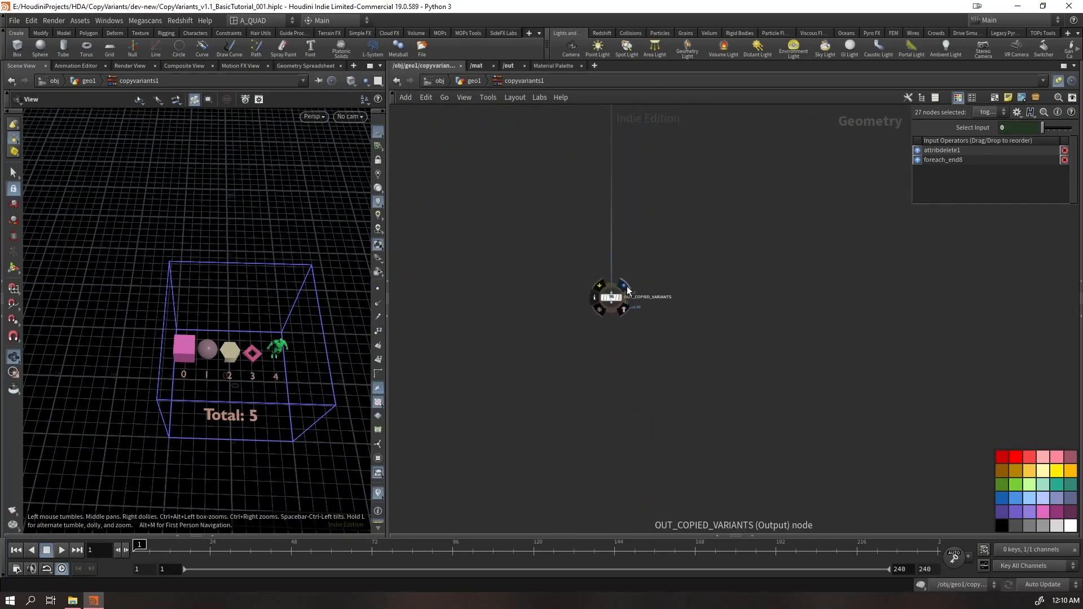
{"action": "left_click", "coordinate": [627, 290]}
{"action": "left_click_drag", "start_coordinate": [228, 393], "coordinate": [404, 243]}
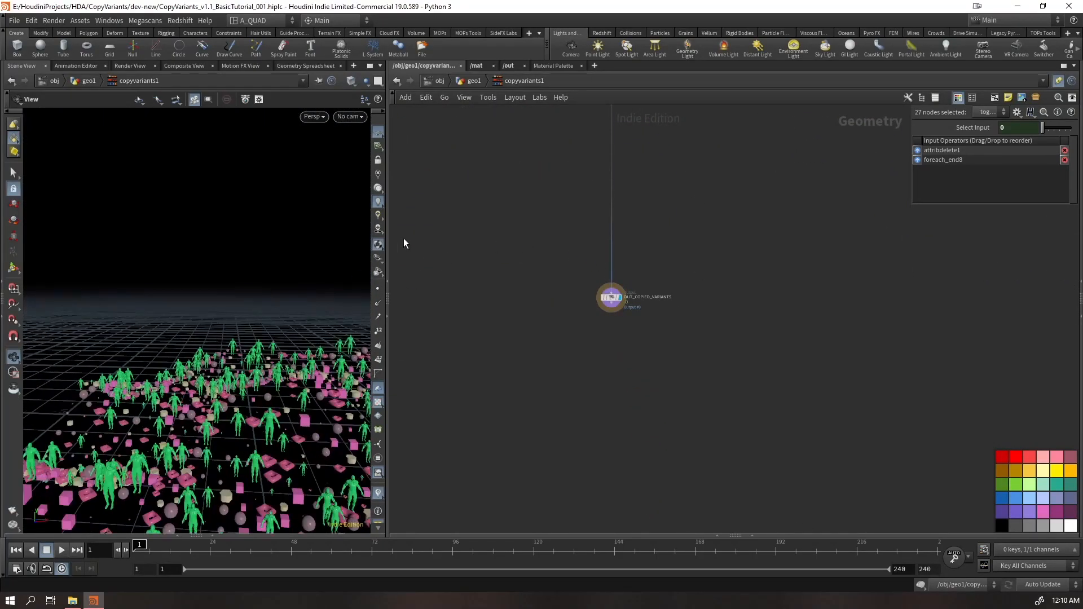
Back in geo1, save the copyvariants1 node type and match the node to its current definition
{"action": "left_click", "coordinate": [461, 83]}
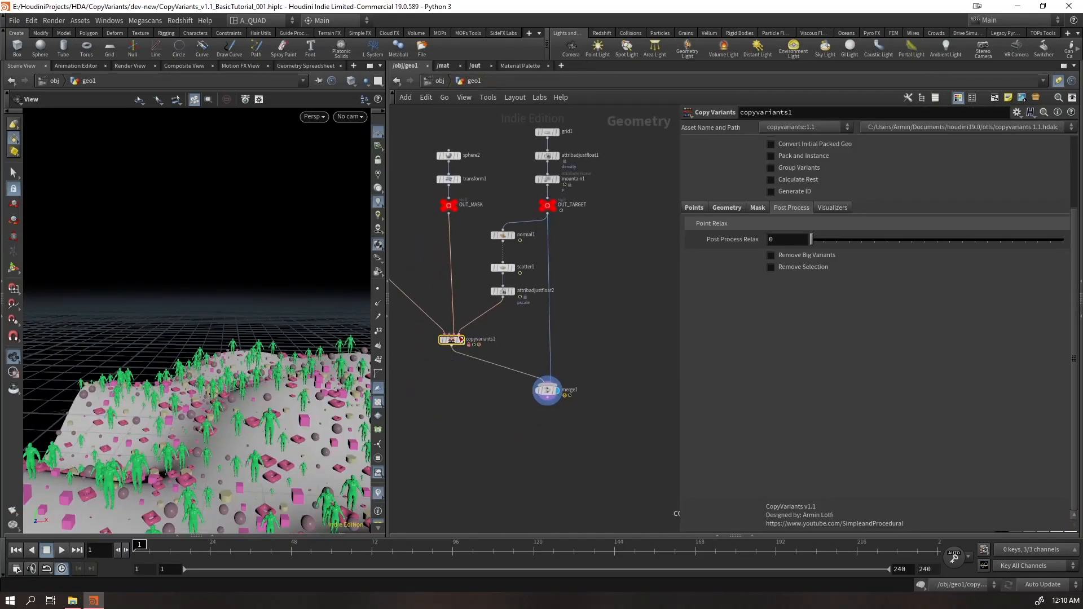
{"action": "right_click", "coordinate": [455, 348]}
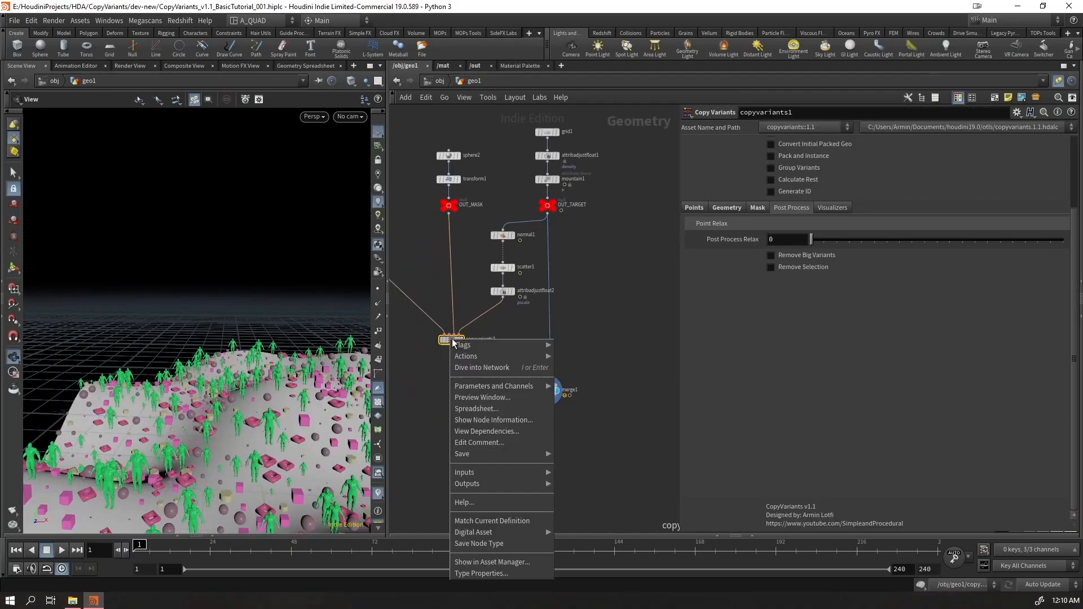
{"action": "left_click", "coordinate": [470, 545]}
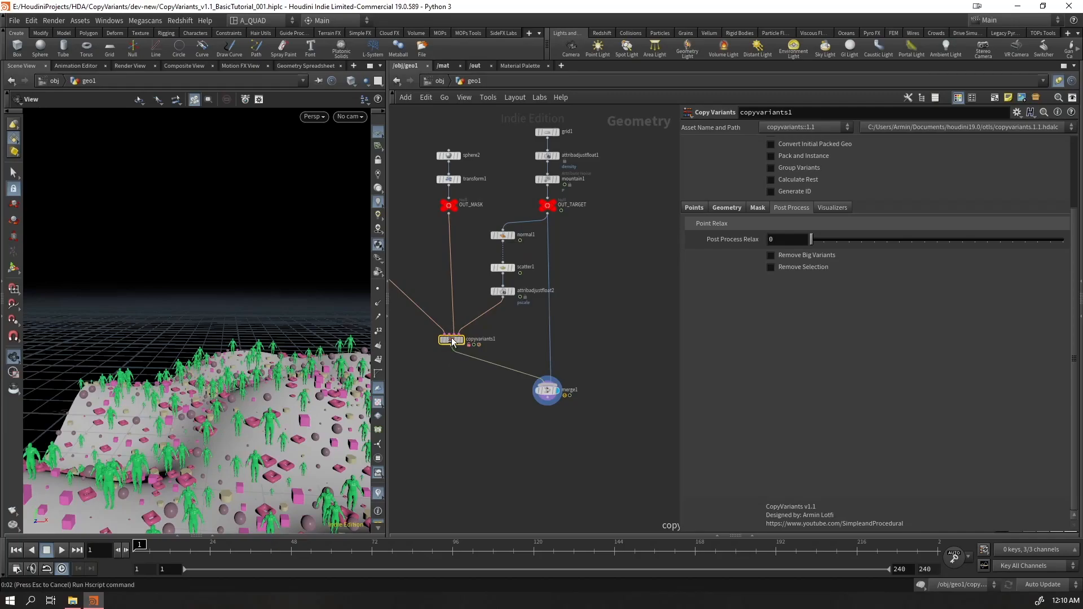
{"action": "right_click", "coordinate": [452, 341]}
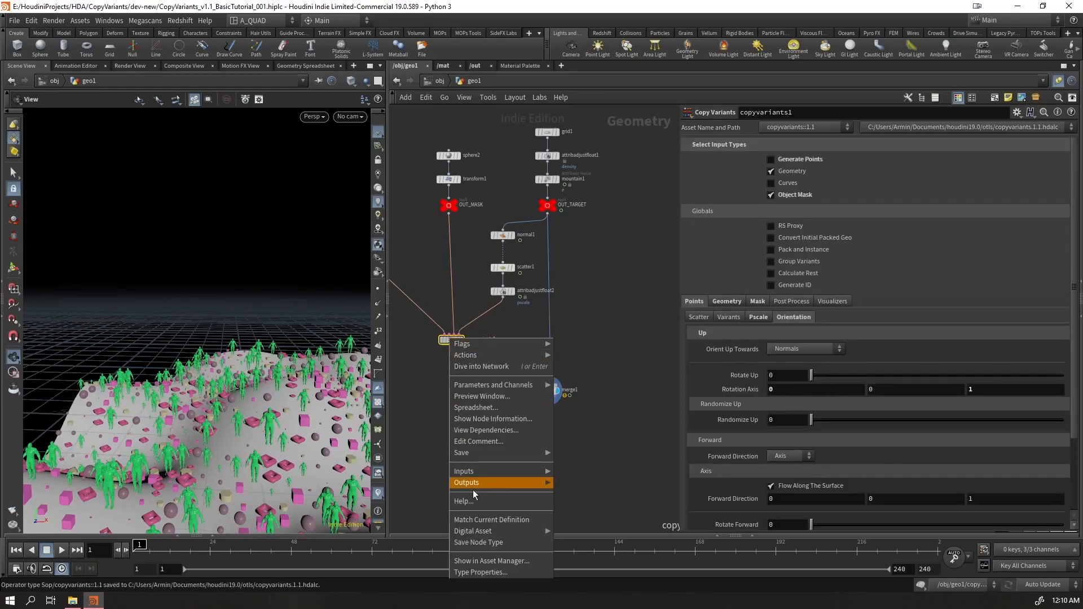
{"action": "left_click", "coordinate": [467, 523]}
{"action": "left_click_drag", "start_coordinate": [227, 415], "coordinate": [230, 337]}
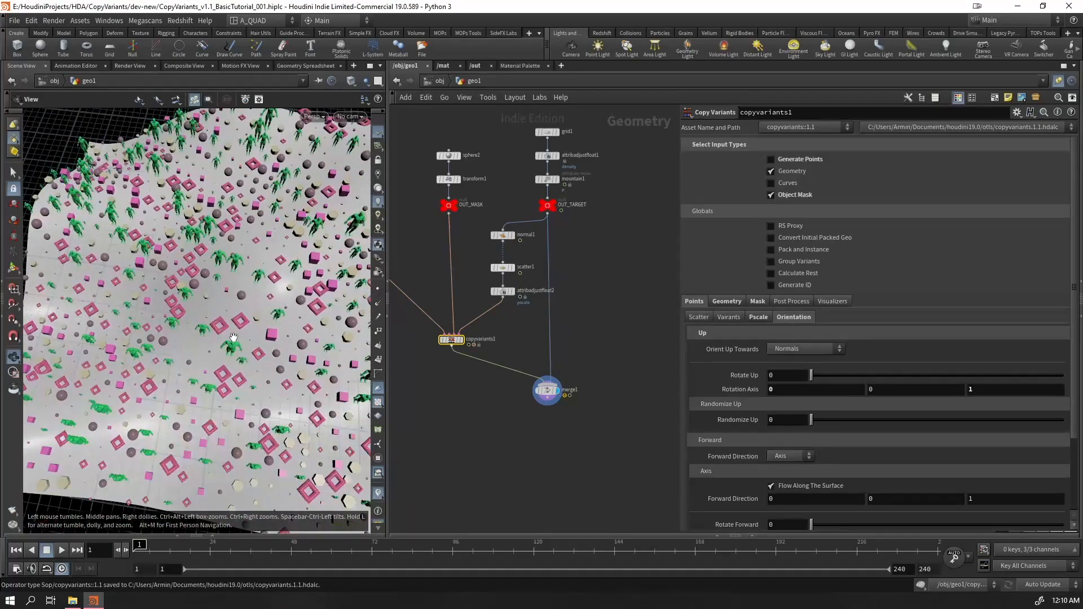
{"action": "left_click_drag", "start_coordinate": [271, 389], "coordinate": [244, 319]}
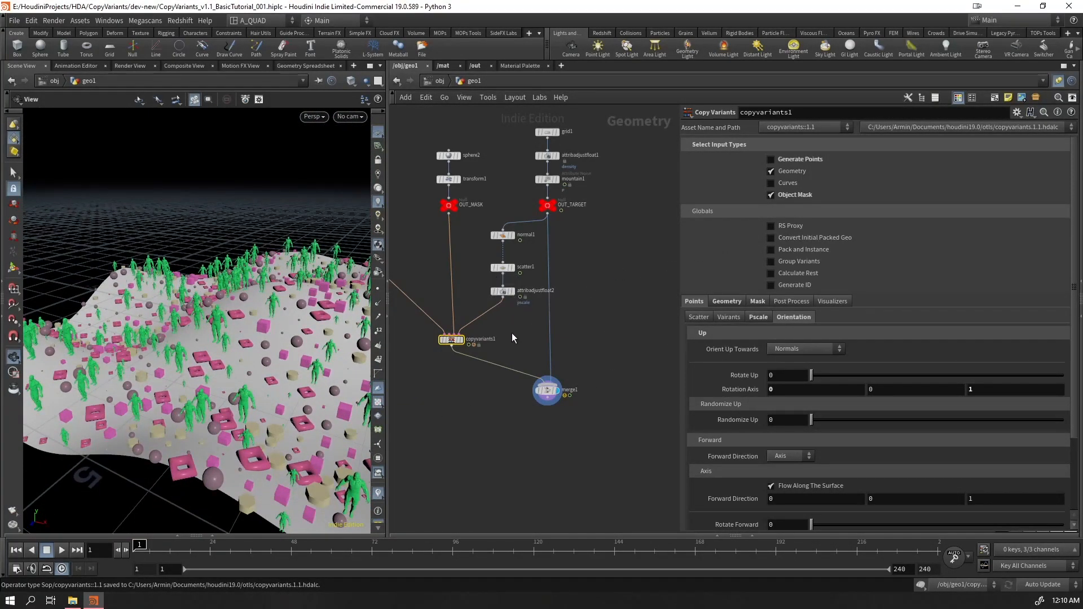
Pull the normal, scatter and attribute-adjust chain out of the OUT_TARGET to copyvariants1 connection and enable Generate Points on copyvariants1
{"action": "left_click_drag", "start_coordinate": [555, 209], "coordinate": [653, 239]}
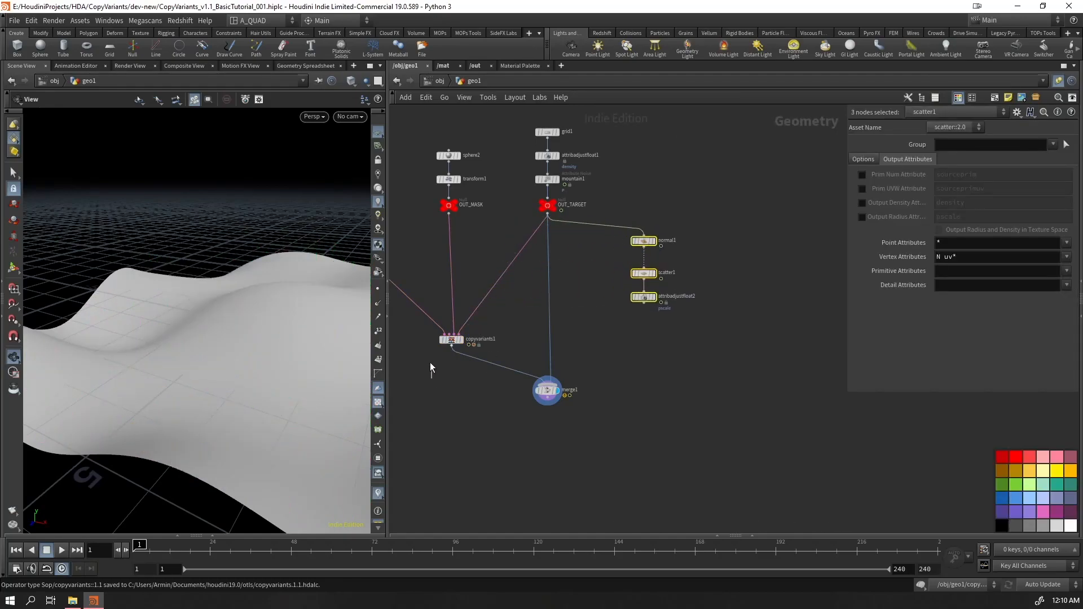
{"action": "left_click_drag", "start_coordinate": [431, 373], "coordinate": [477, 334]}
{"action": "left_click", "coordinate": [785, 164]}
{"action": "left_click_drag", "start_coordinate": [264, 320], "coordinate": [275, 331]}
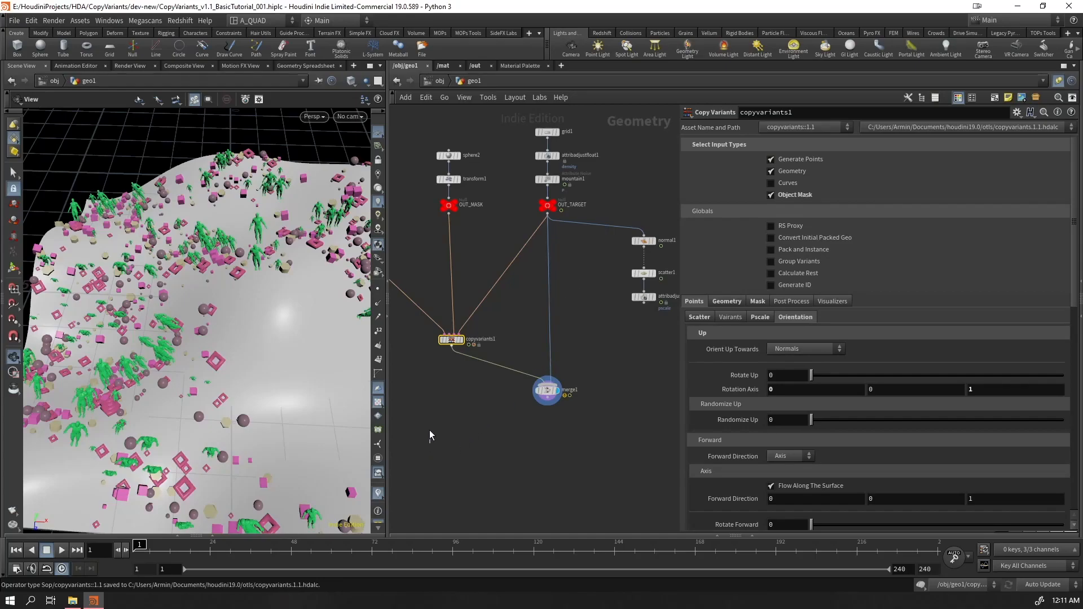
Show the Scatter settings of copyvariants1 and save the scene file
{"action": "left_click", "coordinate": [699, 317]}
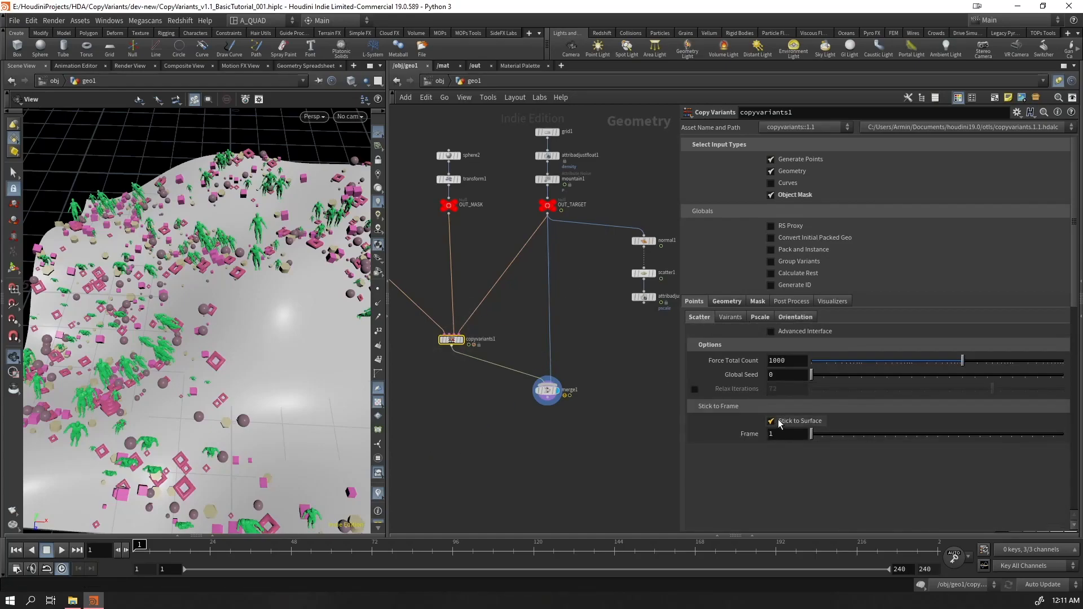
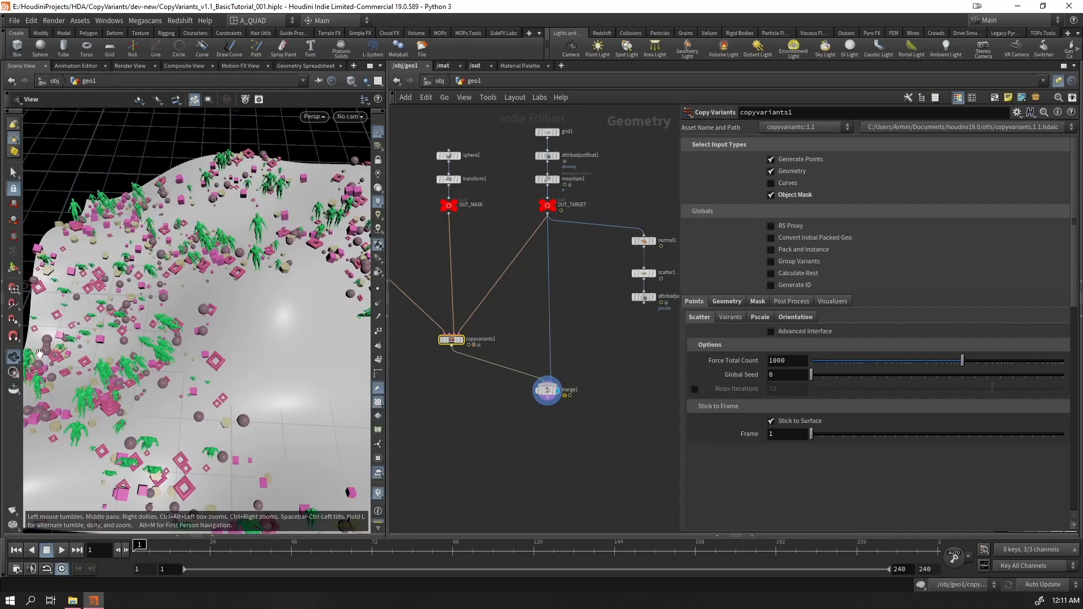
{"action": "scroll", "coordinate": [212, 293], "scroll_direction": "down", "scroll_amount": 10}
{"action": "scroll", "coordinate": [275, 255], "scroll_direction": "up", "scroll_amount": 5}
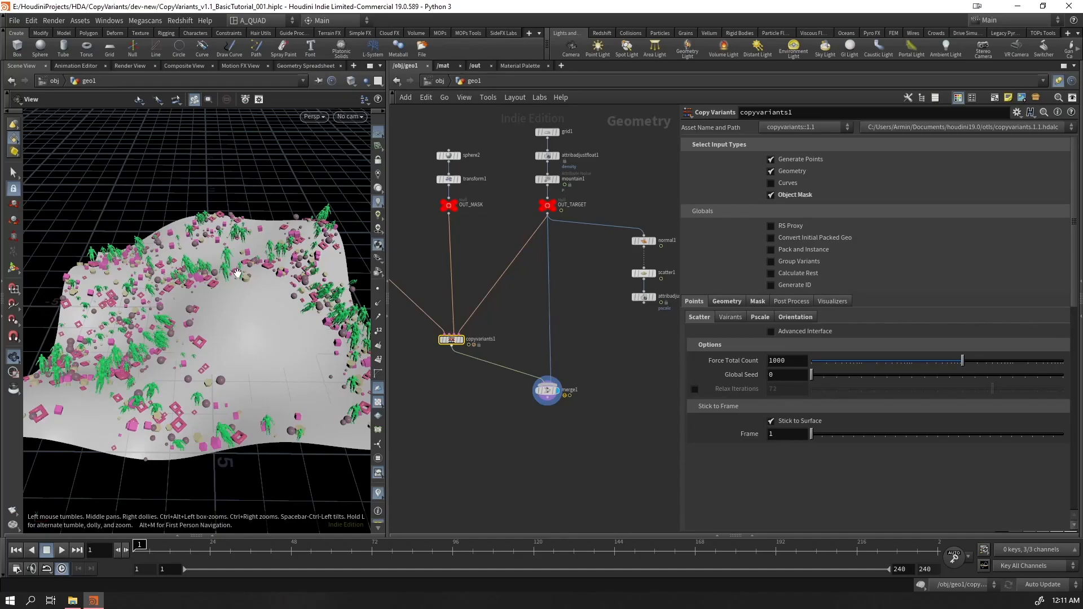
{"action": "key", "text": "ctrl+s"}
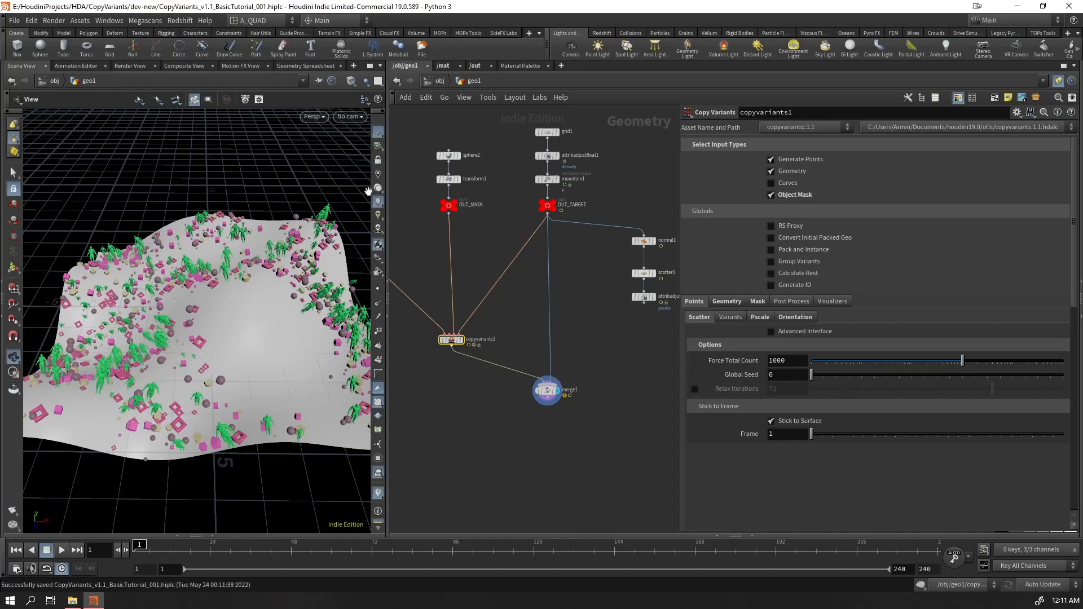
Lay out sphere2, transform1, OUT_MASK and copyvariants1 as a compact column
{"action": "left_click_drag", "start_coordinate": [441, 290], "coordinate": [431, 135], "text": "shift"}
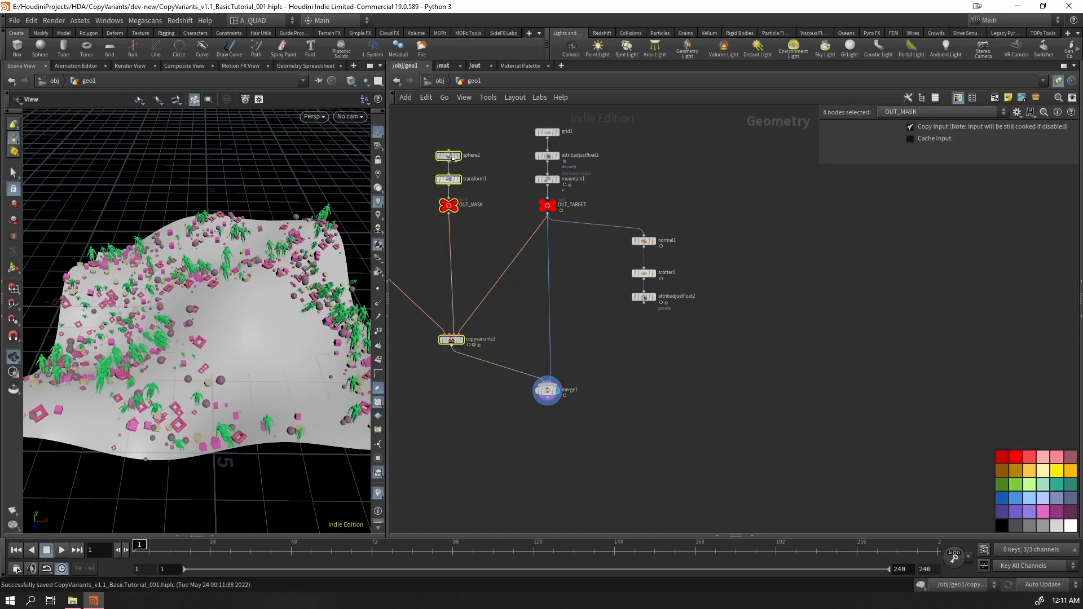
{"action": "key", "text": "l"}
{"action": "left_click", "coordinate": [433, 329]}
Move the variant source nodes, their packed merge and OUT_VARIANTS closer to the OUT_MASK column
{"action": "scroll", "coordinate": [472, 321], "scroll_direction": "up", "scroll_amount": 1}
{"action": "middle_click_drag", "start_coordinate": [473, 319], "coordinate": [608, 438]}
{"action": "scroll", "coordinate": [499, 346], "scroll_direction": "down", "scroll_amount": 3}
{"action": "middle_click_drag", "start_coordinate": [501, 380], "coordinate": [620, 378]}
{"action": "left_click_drag", "start_coordinate": [623, 213], "coordinate": [404, 355]}
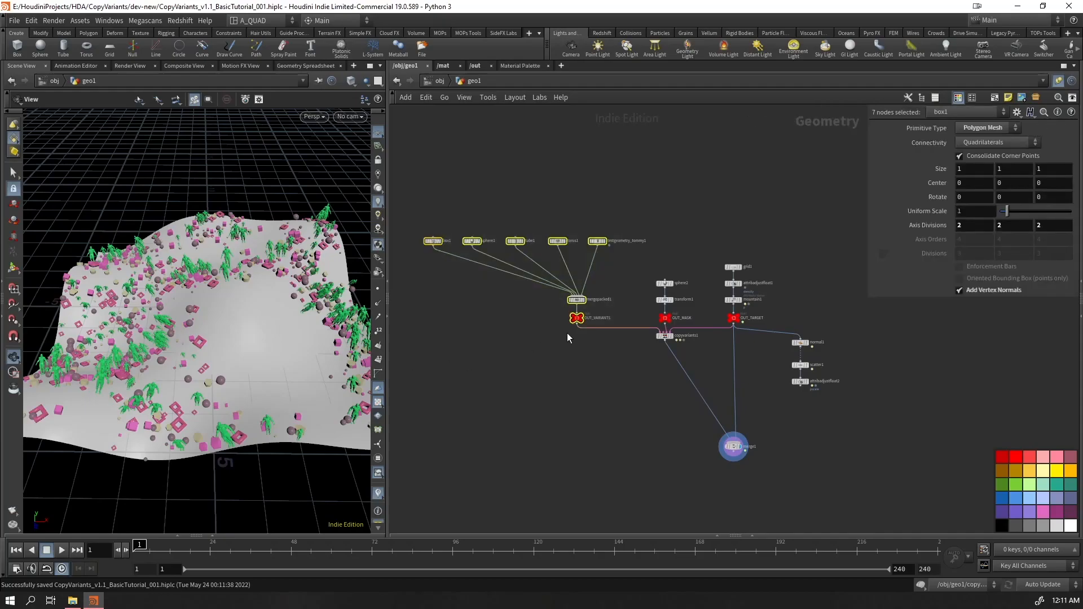
{"action": "left_click_drag", "start_coordinate": [573, 317], "coordinate": [609, 320]}
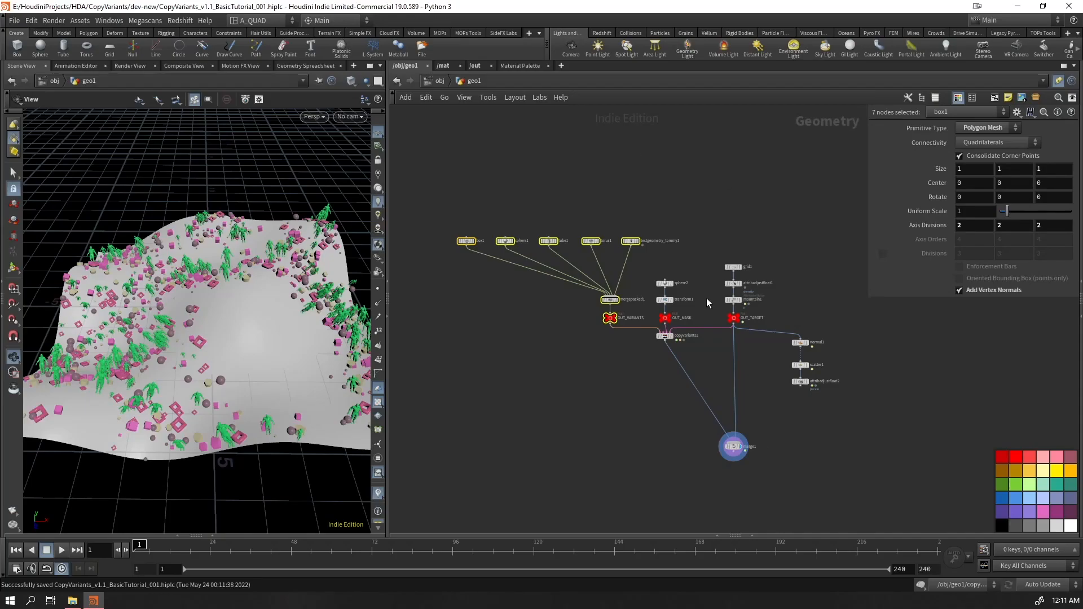
Delete the unused normal1, scatter1 and attribadjustfloat2 nodes
{"action": "left_click_drag", "start_coordinate": [735, 433], "coordinate": [811, 352]}
{"action": "key", "text": "Escape"}
{"action": "left_click_drag", "start_coordinate": [789, 390], "coordinate": [814, 313]}
{"action": "key", "text": "Delete"}
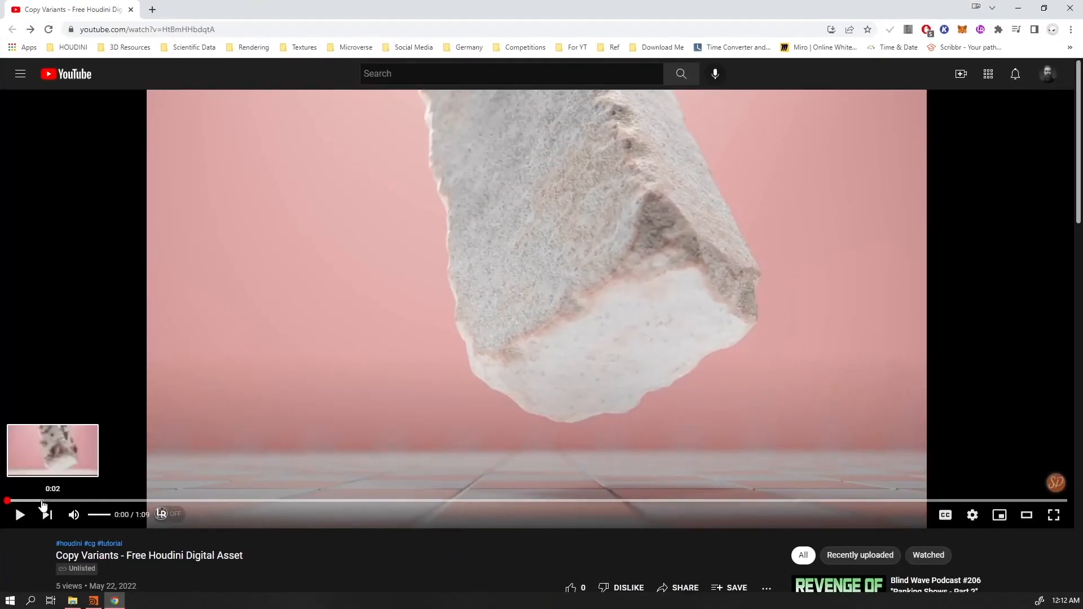
Switch to the YouTube video "Copy Variants - Free Houdini Digital Asset" and seek to 0:40
{"action": "left_click_drag", "start_coordinate": [15, 504], "coordinate": [627, 501]}
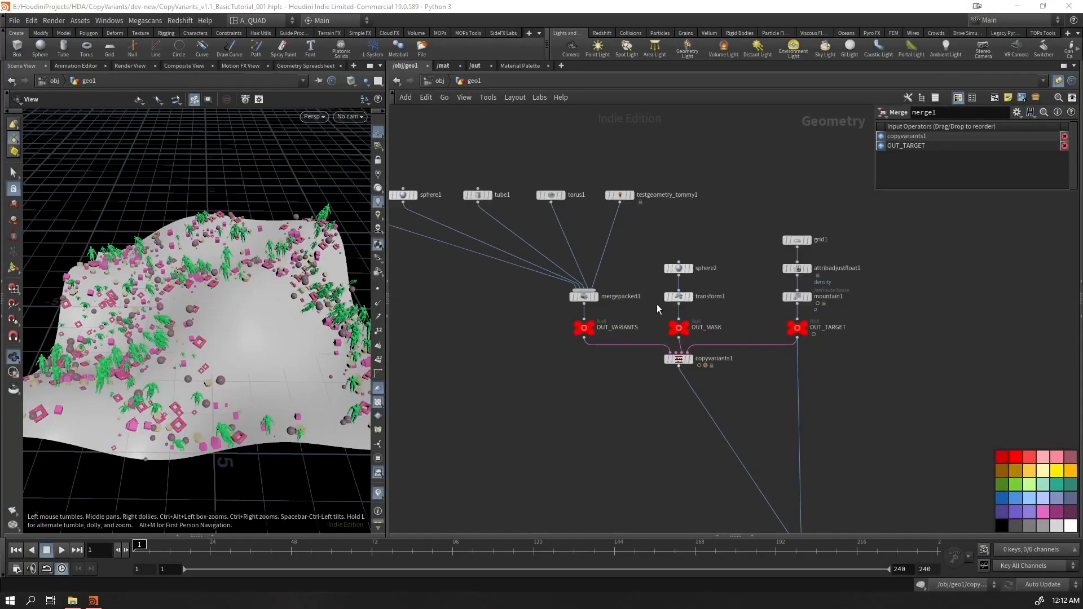
Switch back to Houdini and bring up the parameters of copyvariants1 with its inputs in close view
{"action": "scroll", "coordinate": [676, 364], "scroll_direction": "up", "scroll_amount": 8}
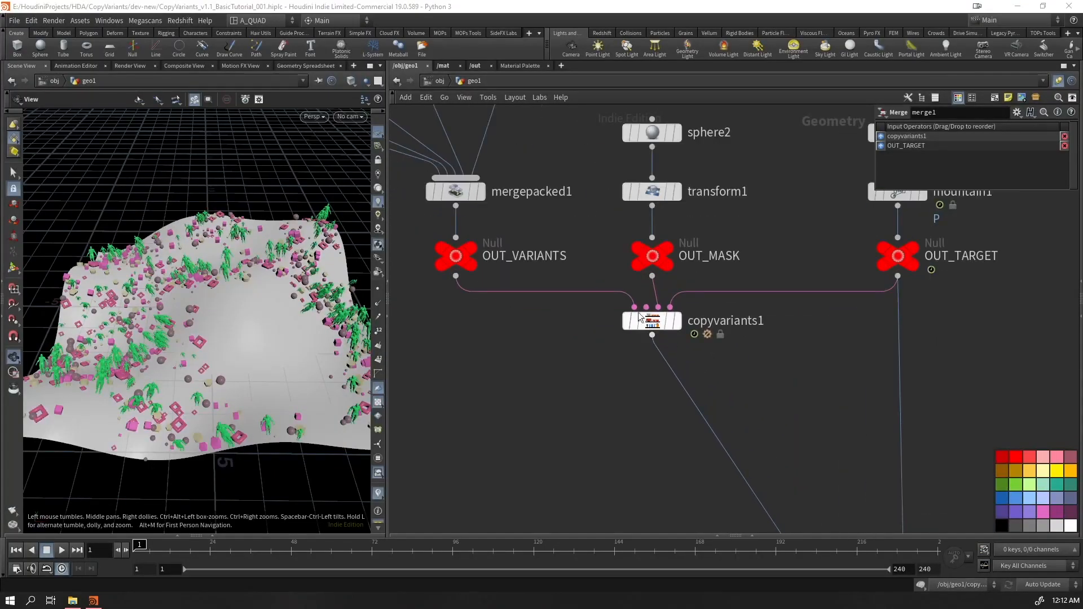
{"action": "left_click", "coordinate": [678, 332]}
{"action": "middle_click_drag", "start_coordinate": [599, 411], "coordinate": [399, 412]}
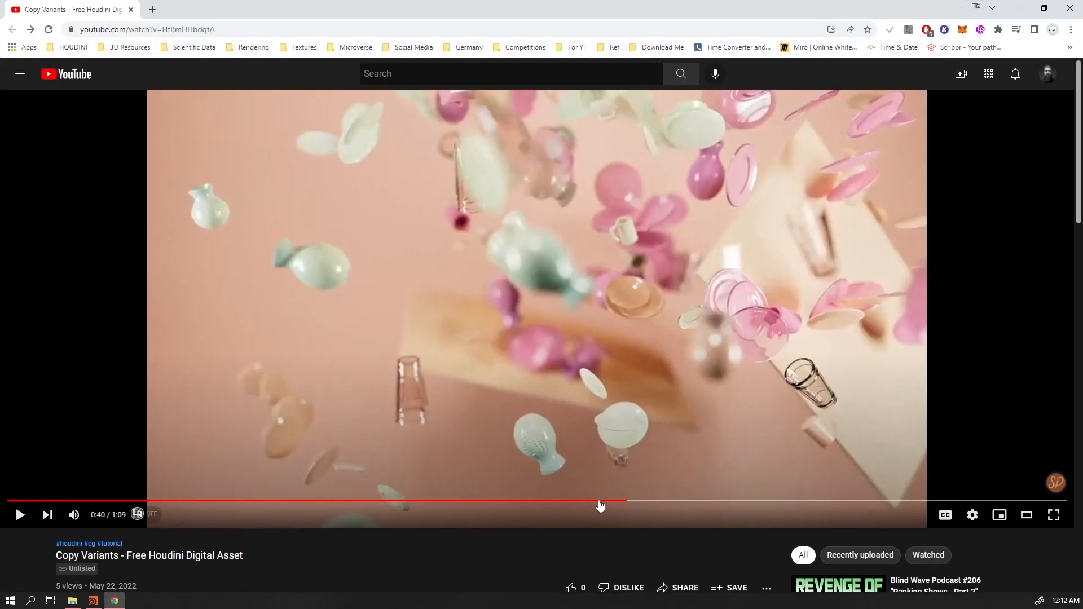
Return to the Copy Variants video on YouTube and skim its example renders between 0:13 and 0:40
{"action": "left_click", "coordinate": [583, 501]}
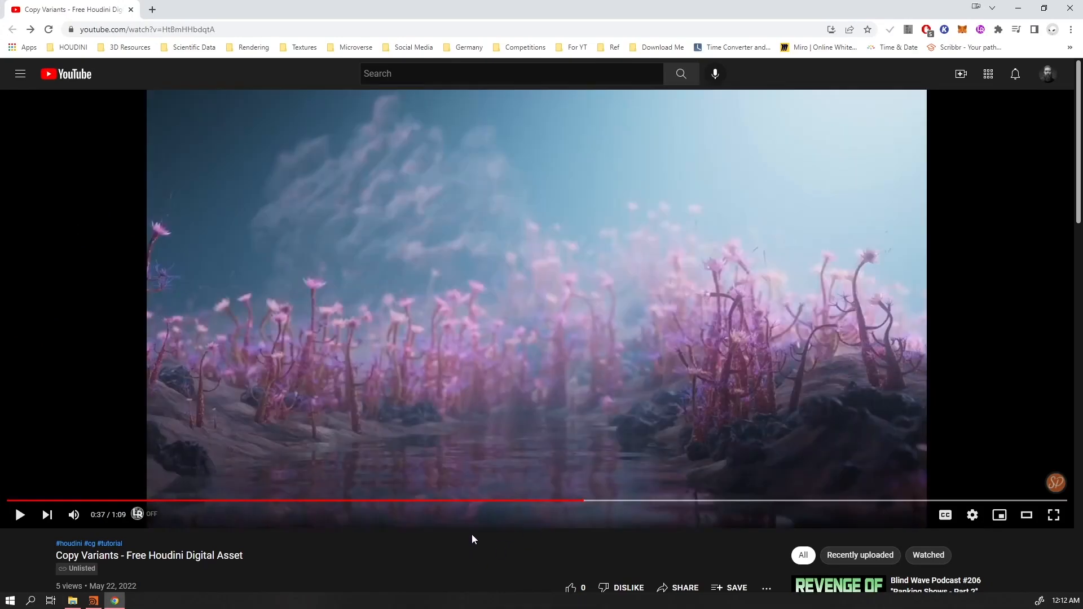
{"action": "left_click", "coordinate": [484, 501]}
{"action": "left_click", "coordinate": [426, 502]}
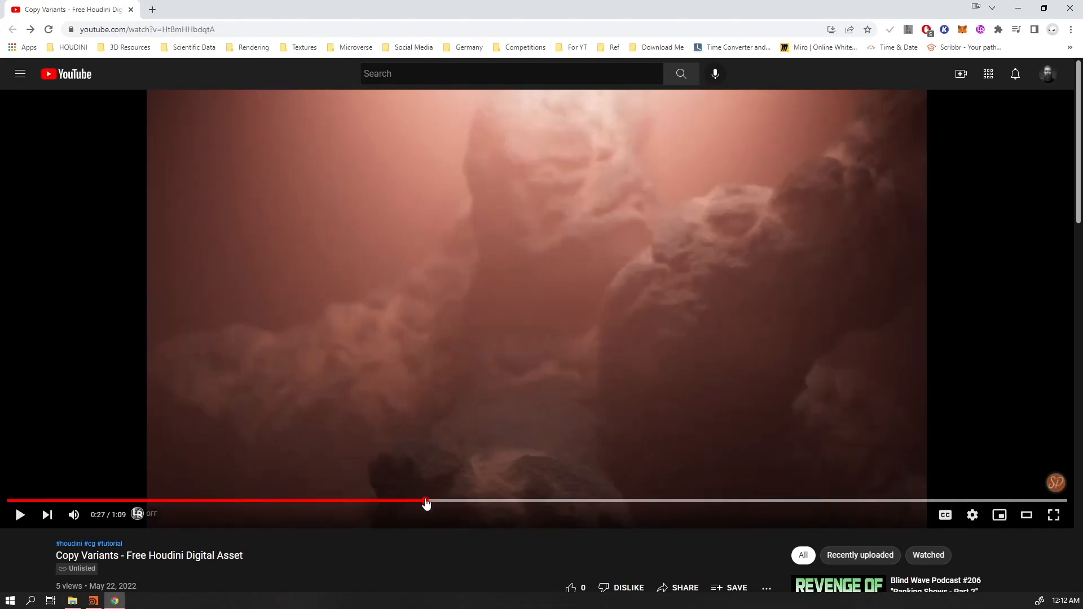
{"action": "left_click", "coordinate": [389, 502]}
{"action": "left_click", "coordinate": [357, 501]}
{"action": "left_click", "coordinate": [297, 502]}
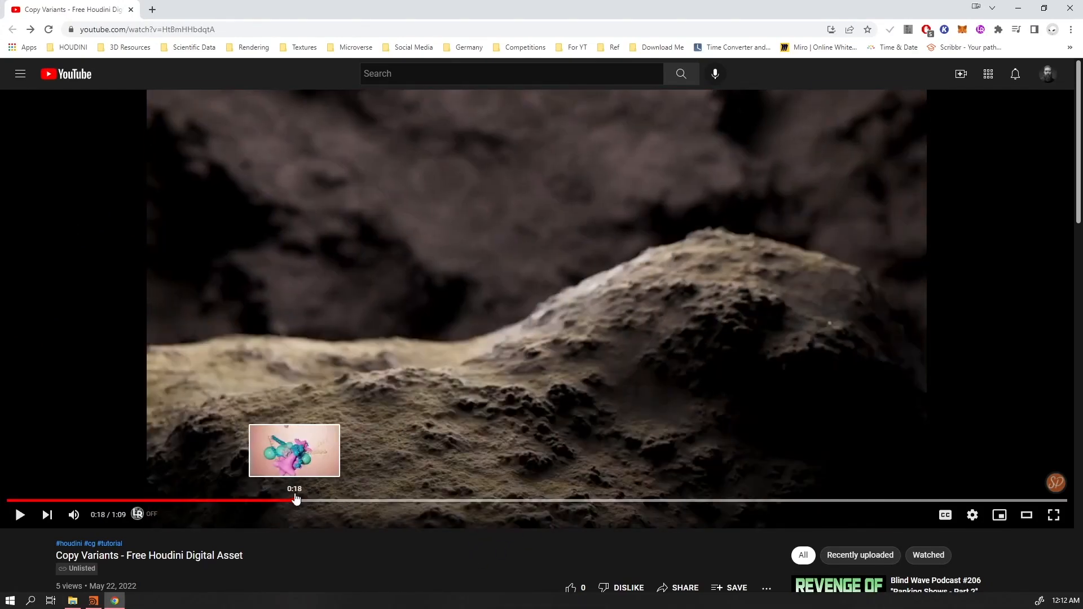
{"action": "left_click", "coordinate": [215, 501]}
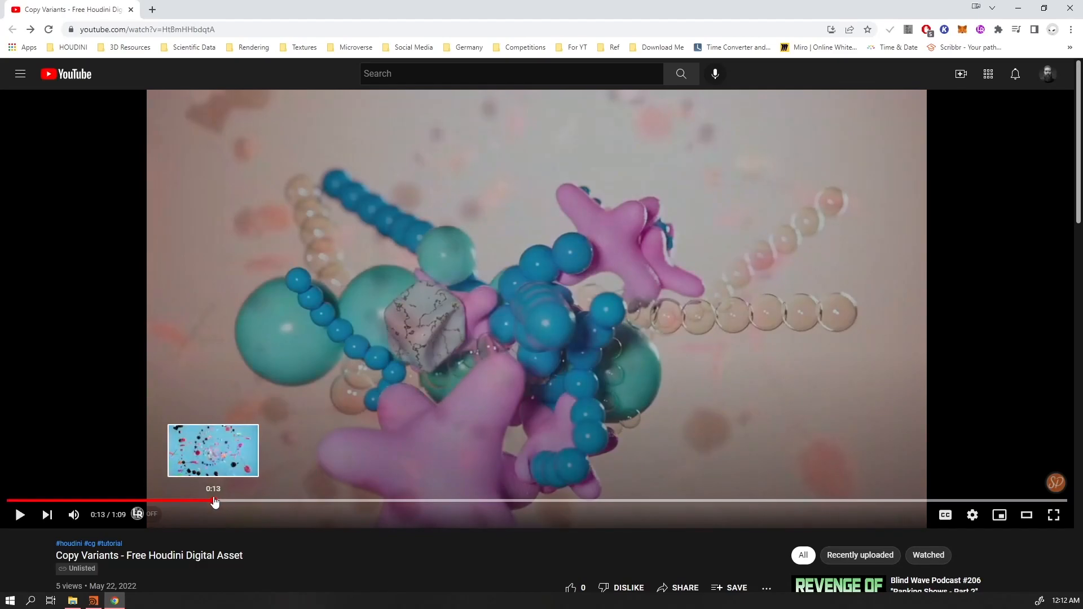
{"action": "left_click", "coordinate": [268, 501]}
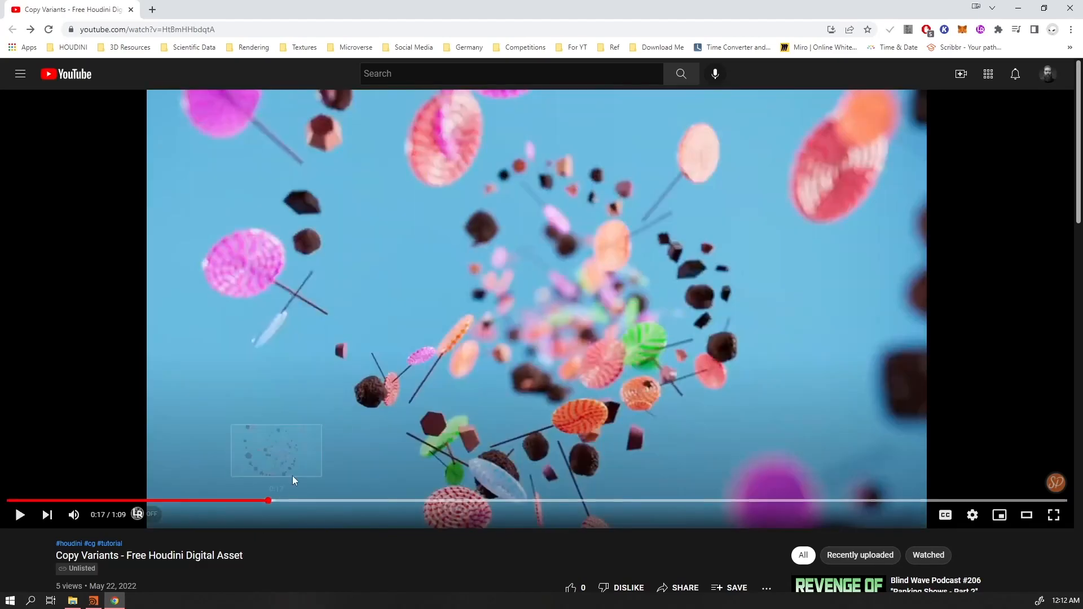
{"action": "left_click_drag", "start_coordinate": [276, 501], "coordinate": [614, 493]}
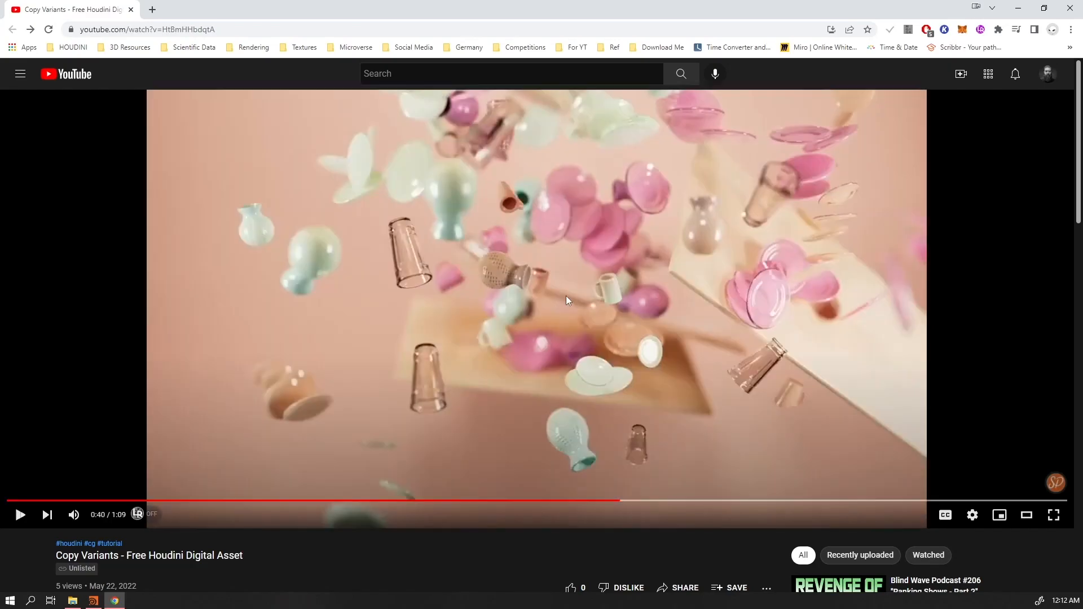
Play the video briefly, mute it, and replay the floating candy shot at about 0:13
{"action": "left_click", "coordinate": [543, 337]}
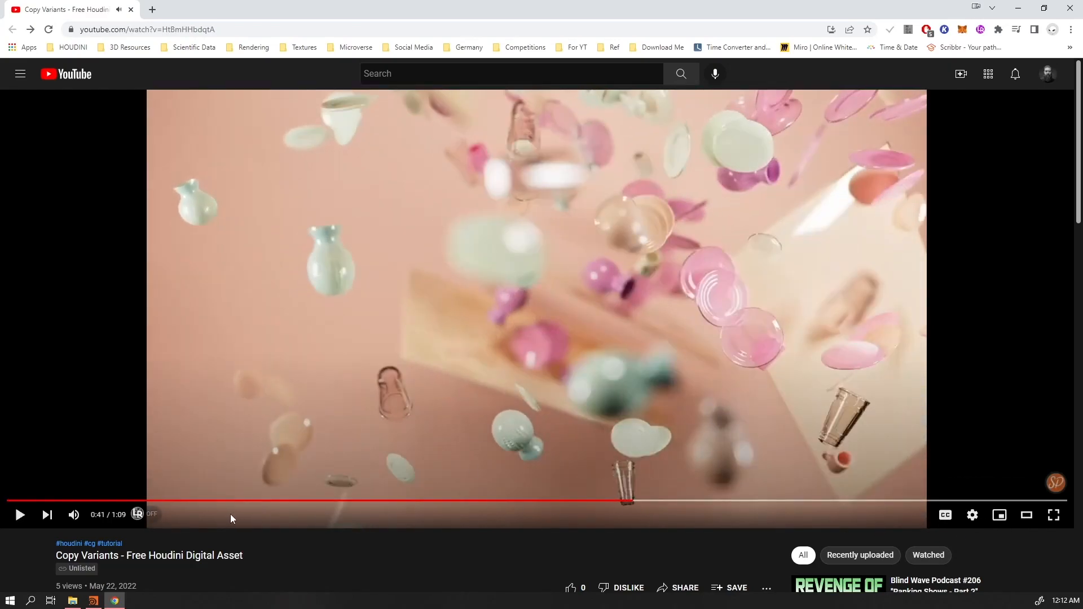
{"action": "left_click", "coordinate": [73, 515]}
{"action": "left_click_drag", "start_coordinate": [154, 501], "coordinate": [205, 494]}
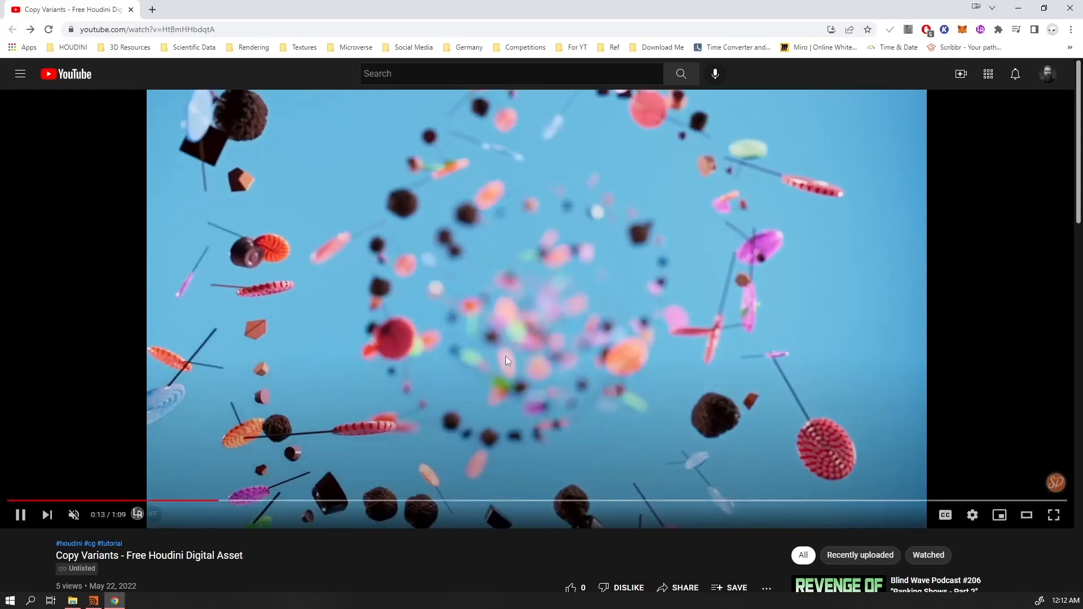
{"action": "left_click", "coordinate": [505, 356]}
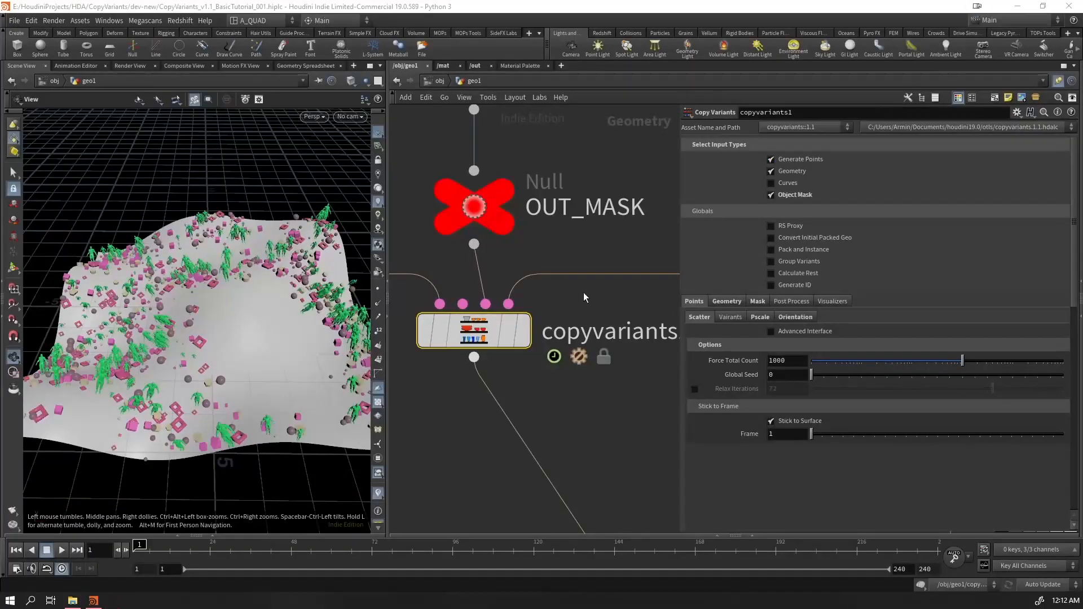
Widen the network view and display the output of copyvariants1 on its own in the viewport
{"action": "scroll", "coordinate": [515, 398], "scroll_direction": "down", "scroll_amount": 3}
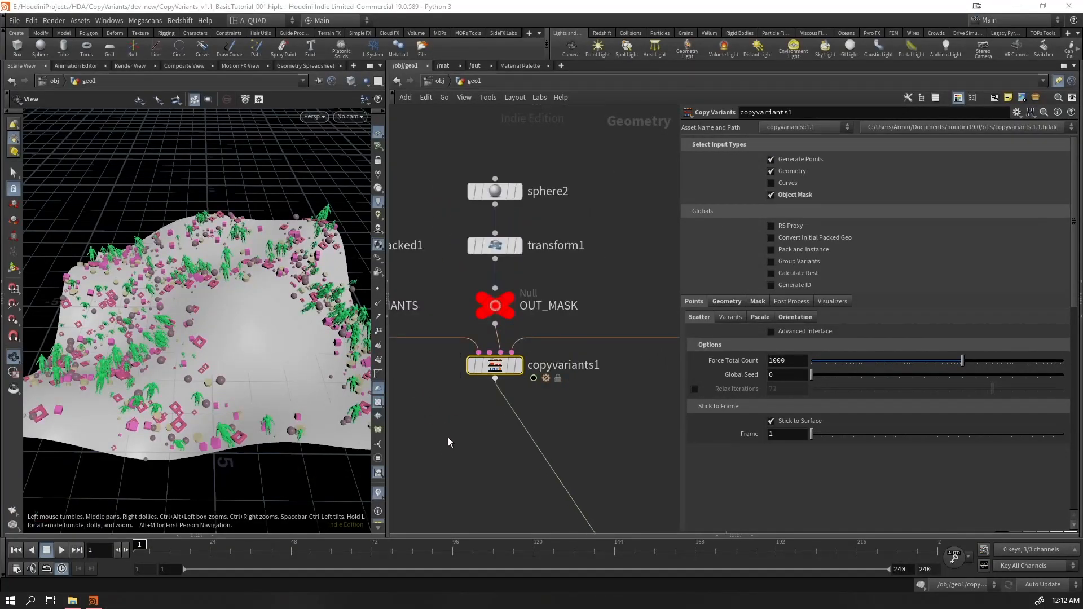
{"action": "left_click_drag", "start_coordinate": [679, 148], "coordinate": [801, 193]}
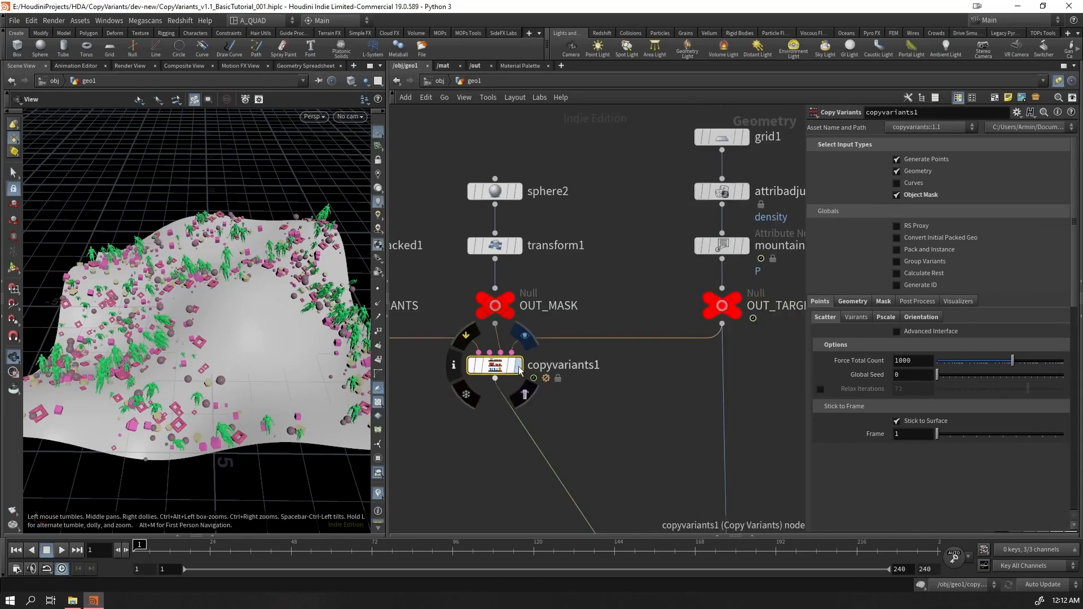
{"action": "left_click", "coordinate": [518, 365]}
{"action": "left_click_drag", "start_coordinate": [219, 366], "coordinate": [325, 433]}
{"action": "middle_click_drag", "start_coordinate": [325, 433], "coordinate": [320, 348]}
{"action": "middle_click_drag", "start_coordinate": [454, 433], "coordinate": [493, 298]}
{"action": "scroll", "coordinate": [516, 246], "scroll_direction": "up", "scroll_amount": 2}
Add a MOPs Transform Modifier fed by the output of copyvariants1
{"action": "key", "text": "Tab"}
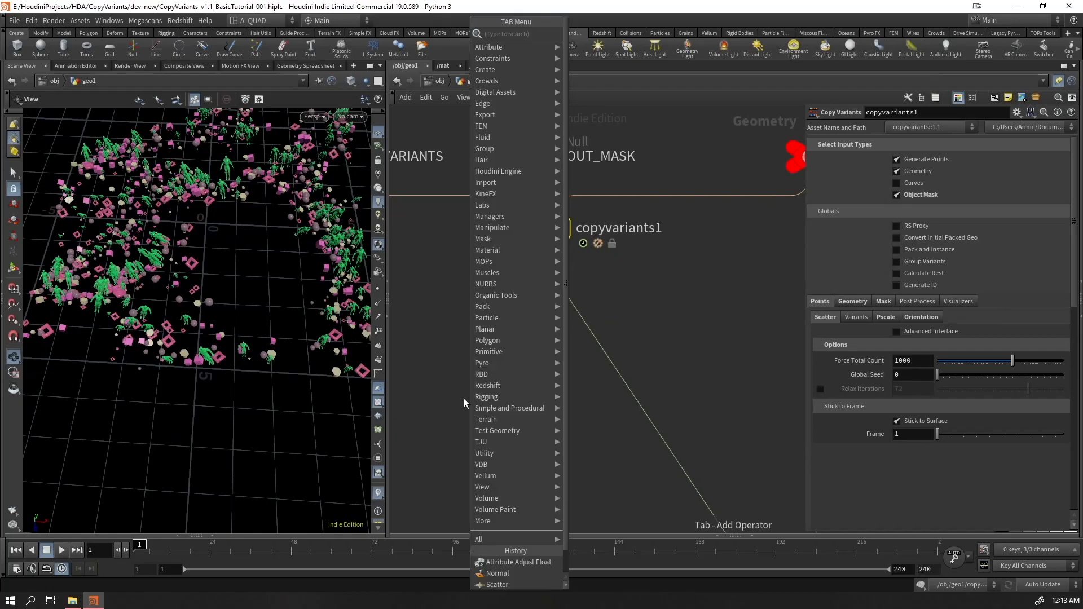
{"action": "type", "text": "mop"}
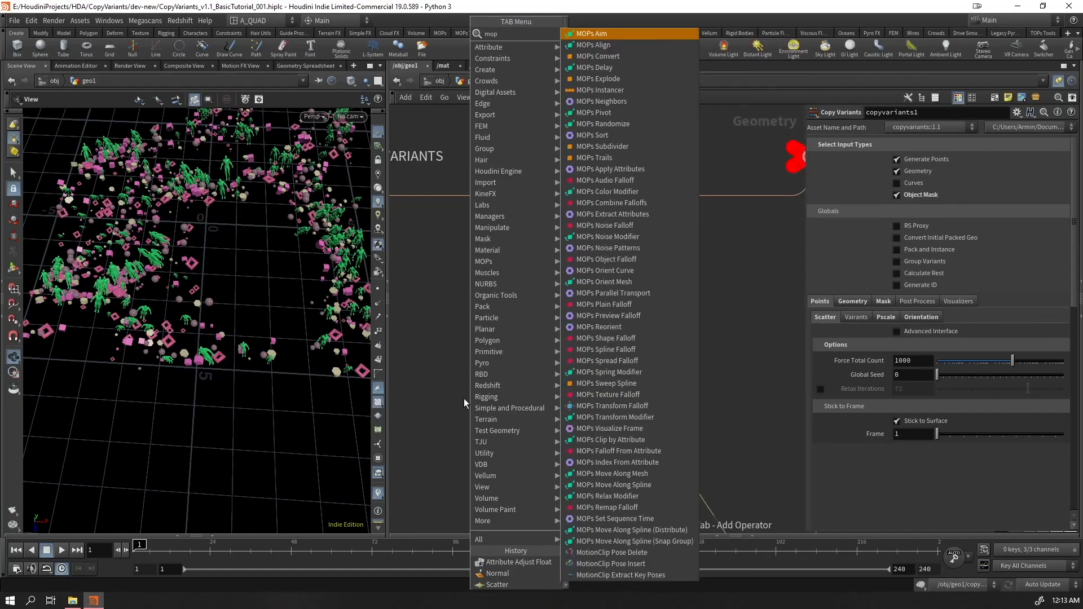
{"action": "type", "text": "st"}
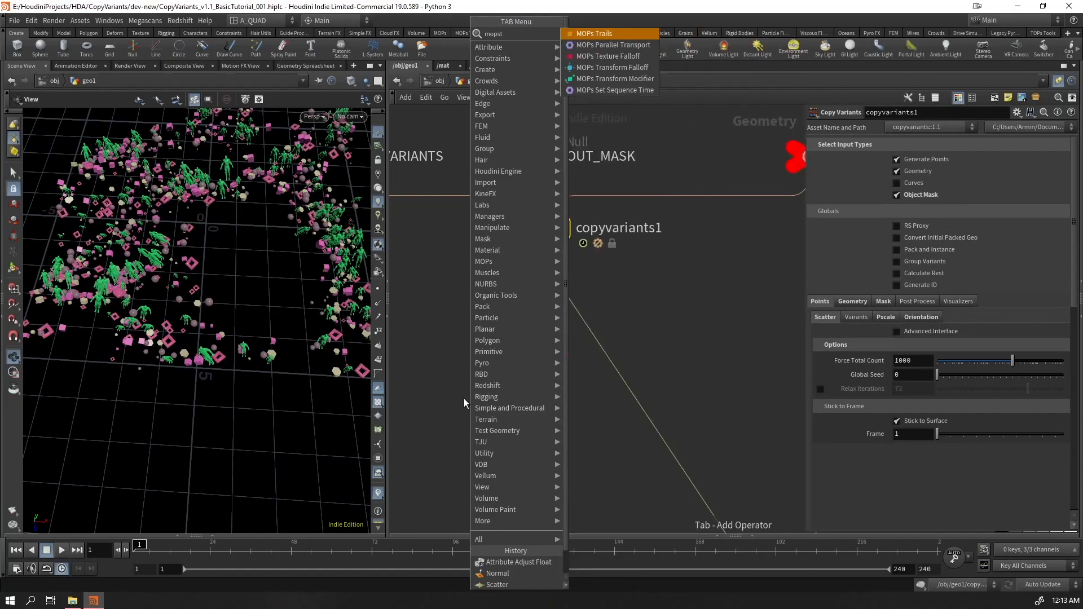
{"action": "key", "text": "Down"}
{"action": "key", "text": "Down"}
{"action": "key", "text": "Down"}
{"action": "key", "text": "Down"}
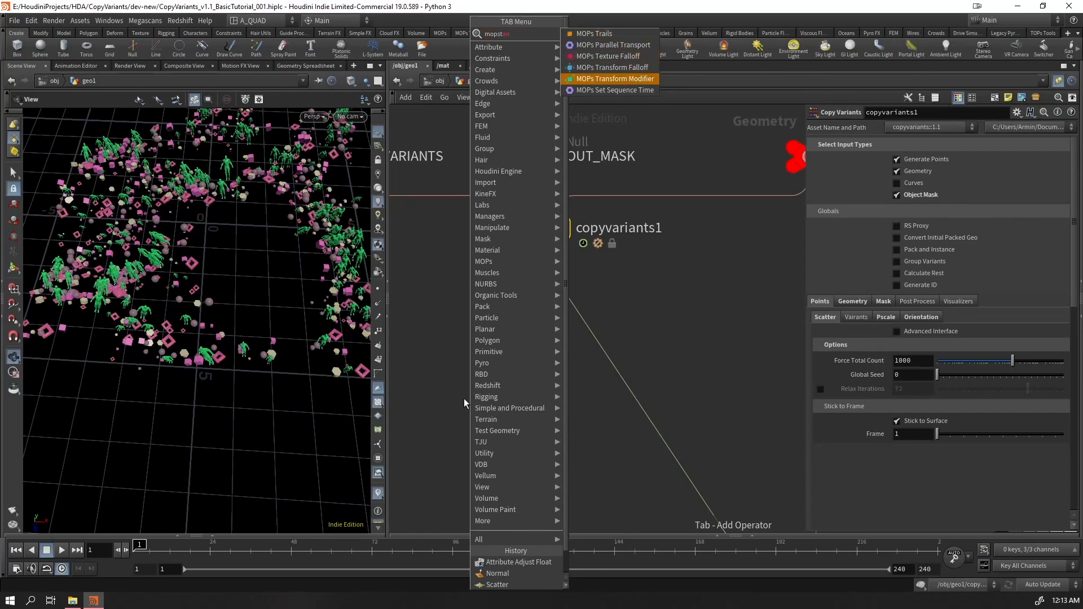
{"action": "key", "text": "Return"}
{"action": "left_click", "coordinate": [464, 399]}
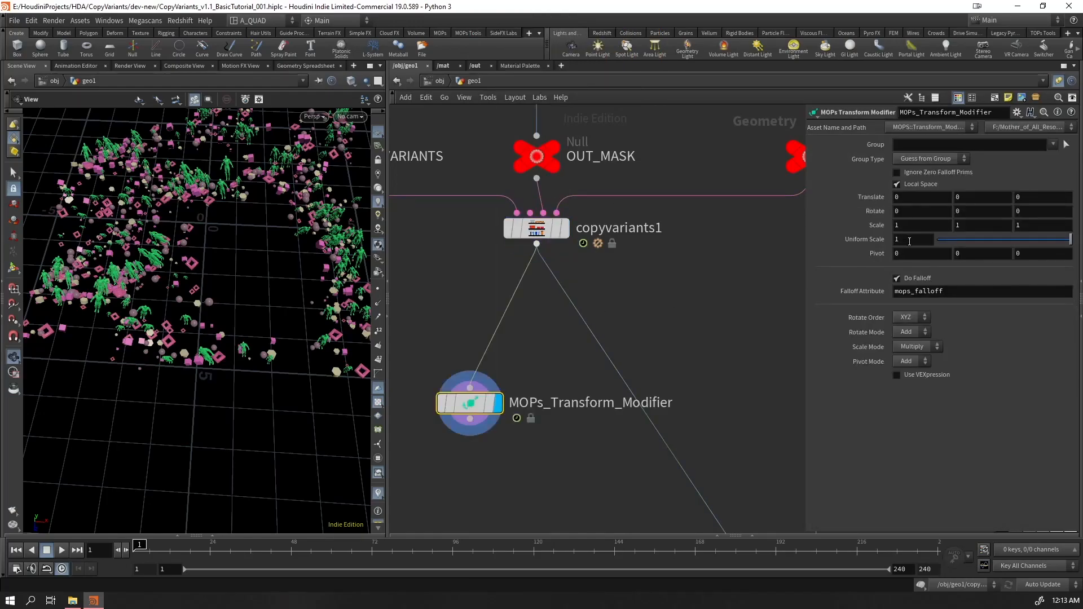
Rotate the copies in local space with the MOPs Transform Modifier, settling on a Y rotation of 23
{"action": "left_click_drag", "start_coordinate": [1037, 243], "coordinate": [1081, 249]}
{"action": "middle_click_drag", "start_coordinate": [963, 212], "coordinate": [798, 245]}
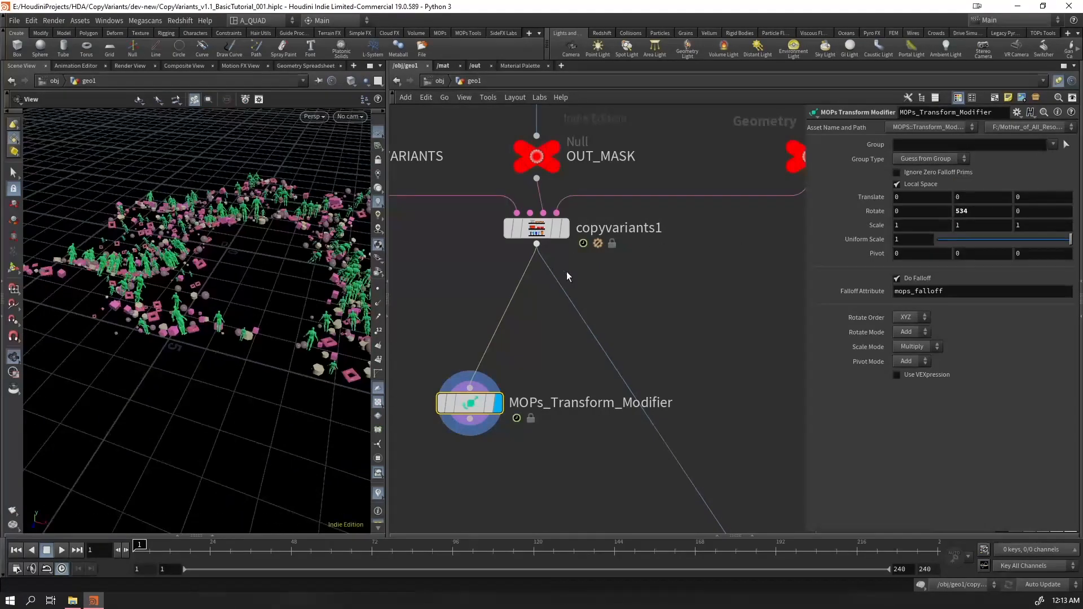
{"action": "left_click", "coordinate": [535, 228]}
{"action": "scroll", "coordinate": [265, 237], "scroll_direction": "up", "scroll_amount": 6}
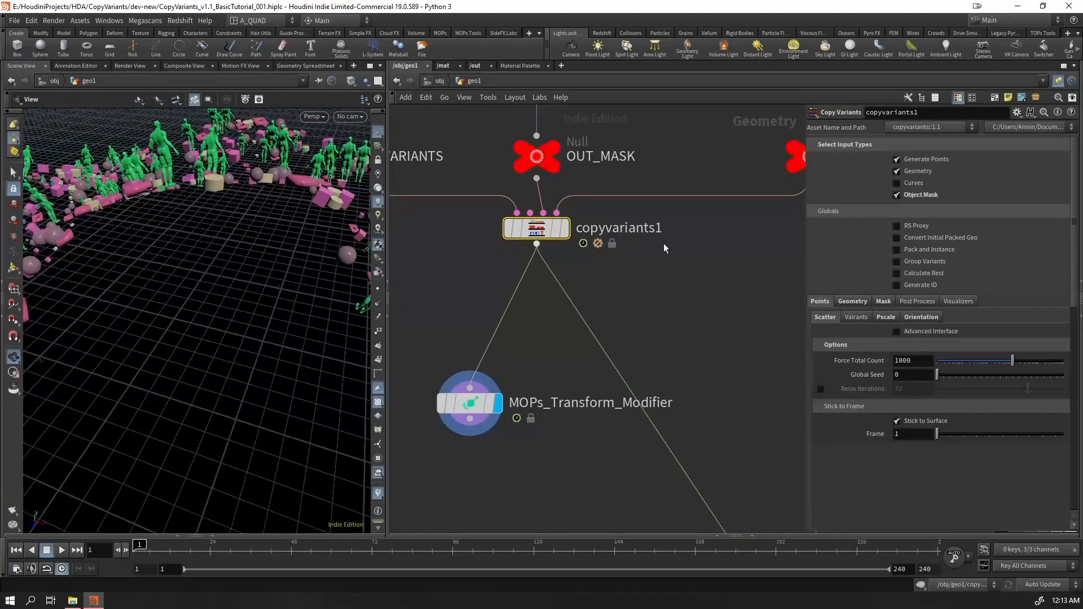
{"action": "left_click", "coordinate": [470, 403]}
{"action": "middle_click_drag", "start_coordinate": [961, 197], "coordinate": [962, 223]}
Enable Generate ID on copyvariants1 and return to the MOPs Transform Modifier with the copies in view
{"action": "middle_click_drag", "start_coordinate": [703, 340], "coordinate": [779, 139]}
{"action": "left_click_drag", "start_coordinate": [550, 204], "coordinate": [541, 325]}
{"action": "scroll", "coordinate": [541, 326], "scroll_direction": "down", "scroll_amount": 4}
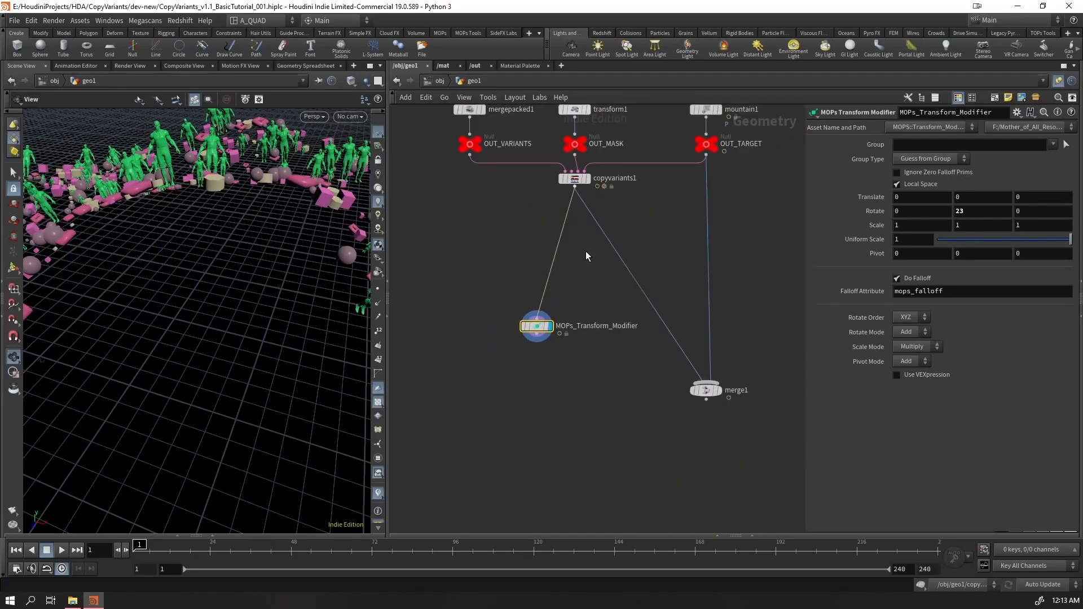
{"action": "left_click_drag", "start_coordinate": [540, 199], "coordinate": [590, 165]}
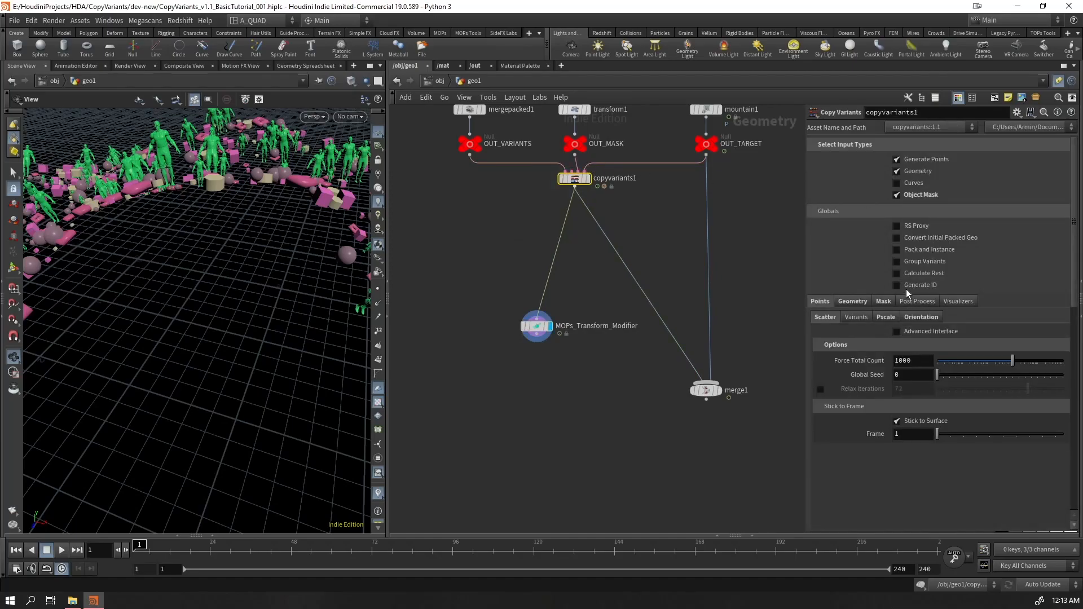
{"action": "left_click", "coordinate": [536, 326]}
{"action": "left_click_drag", "start_coordinate": [319, 248], "coordinate": [268, 255], "text": "alt"}
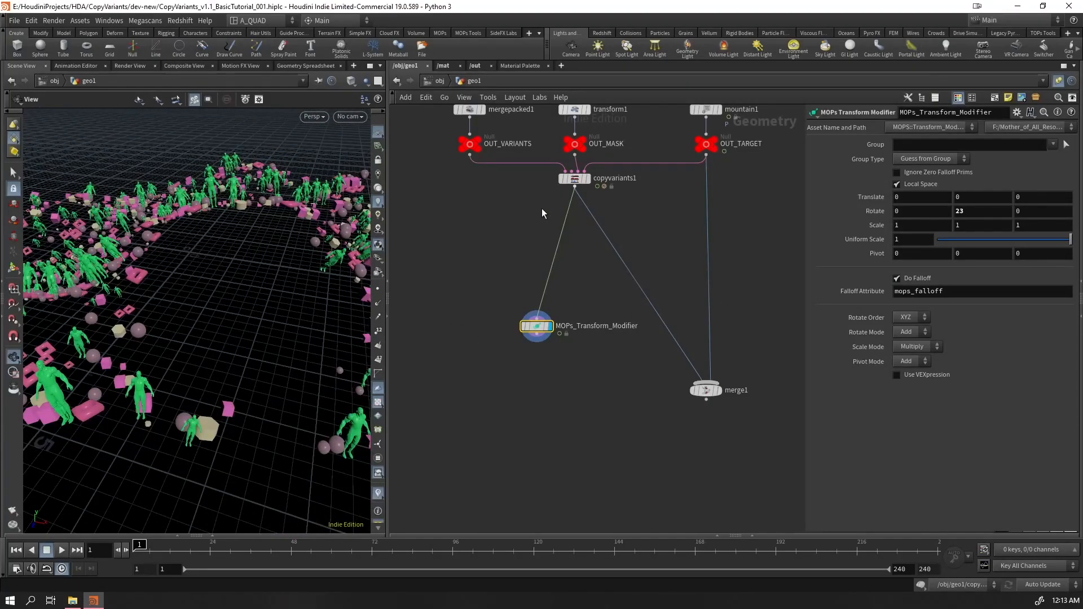
Compare the point attributes in the node info of the MOPs Transform Modifier and of copyvariants1
{"action": "left_click", "coordinate": [574, 178]}
{"action": "left_click_drag", "start_coordinate": [595, 387], "coordinate": [497, 311]}
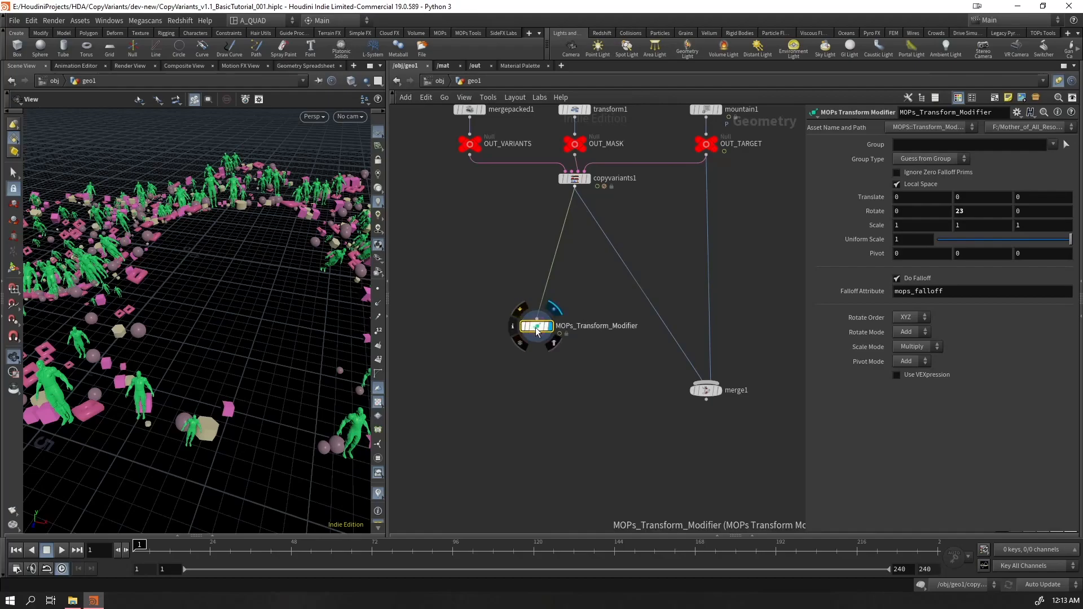
{"action": "left_click", "coordinate": [513, 326]}
{"action": "left_click", "coordinate": [655, 279]}
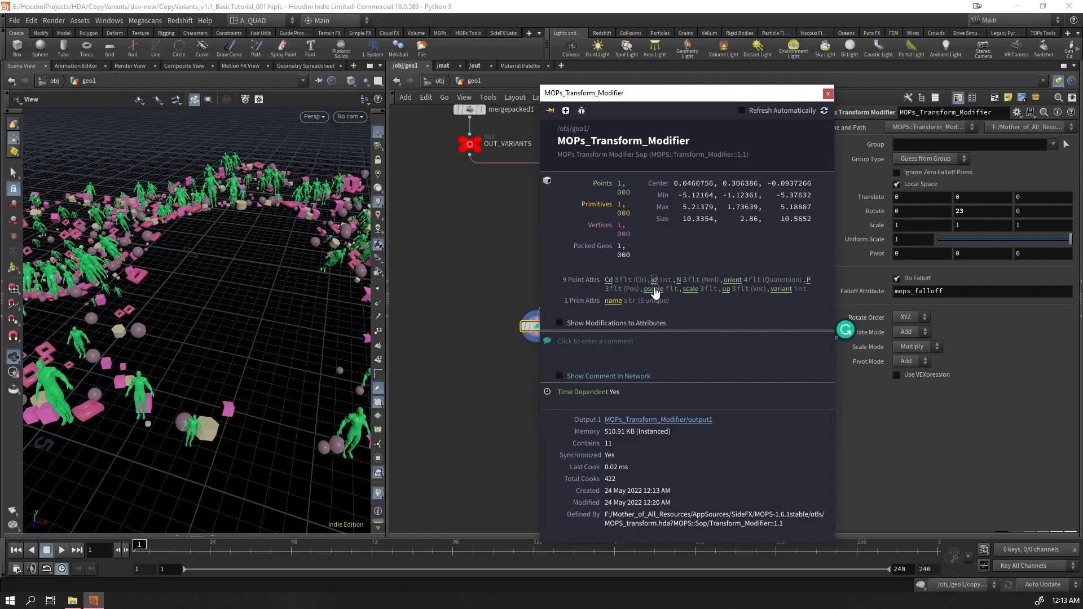
{"action": "key", "text": "Escape"}
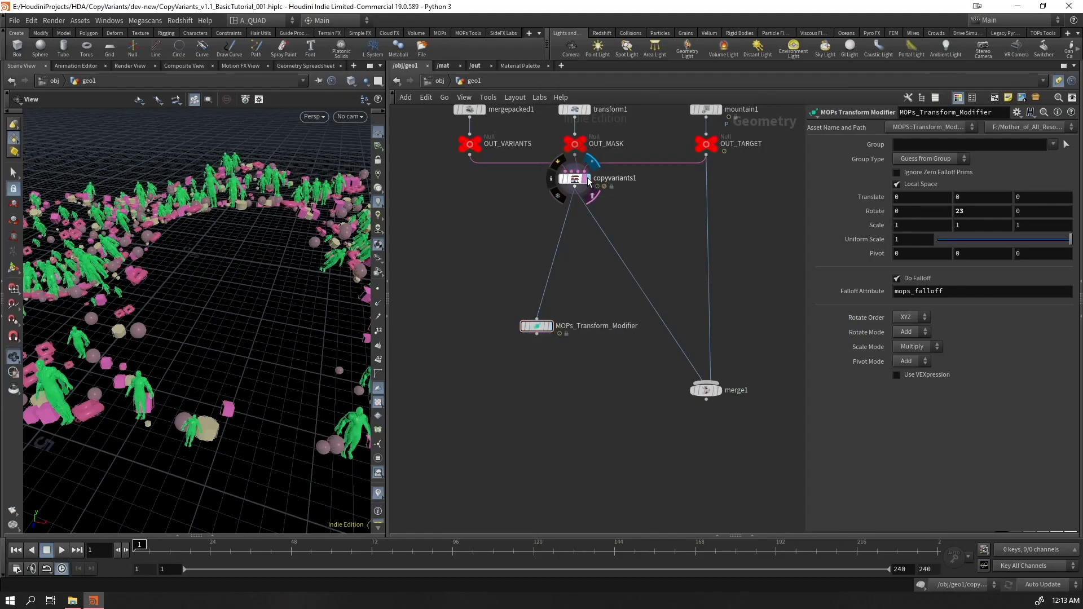
{"action": "left_click", "coordinate": [586, 181]}
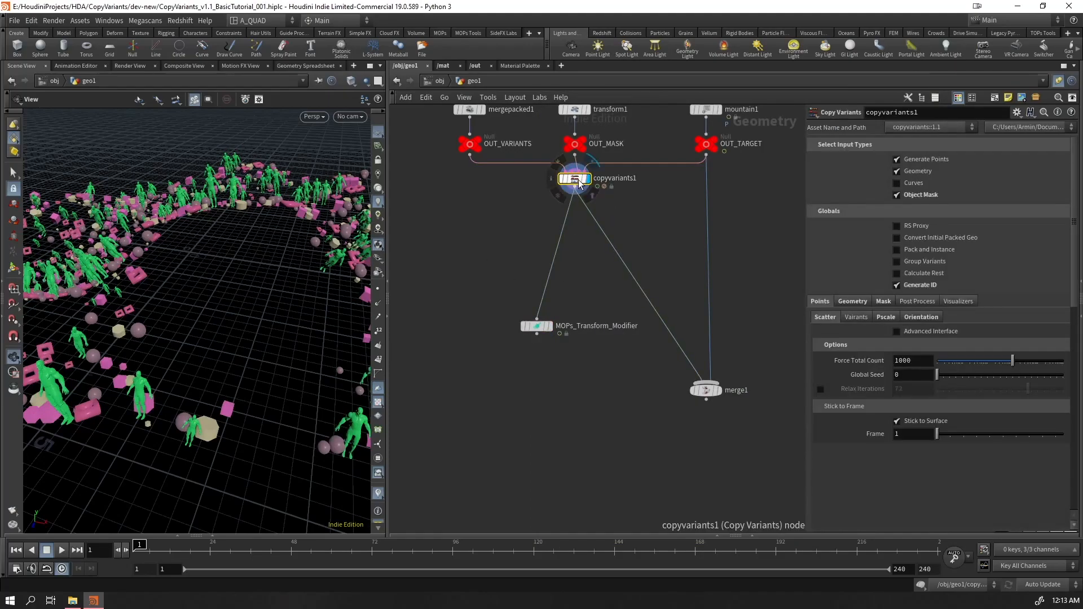
{"action": "middle_click", "coordinate": [588, 186]}
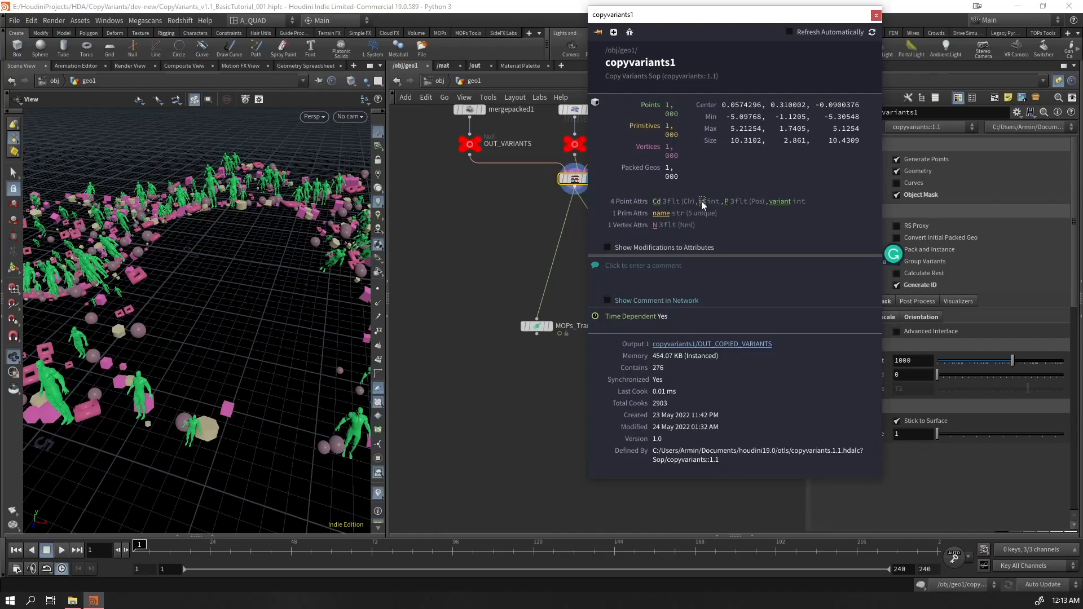
Turn off Randomize Color per Attribute in the visualizer settings of copyvariants1
{"action": "left_click", "coordinate": [941, 299]}
{"action": "left_click", "coordinate": [820, 302]}
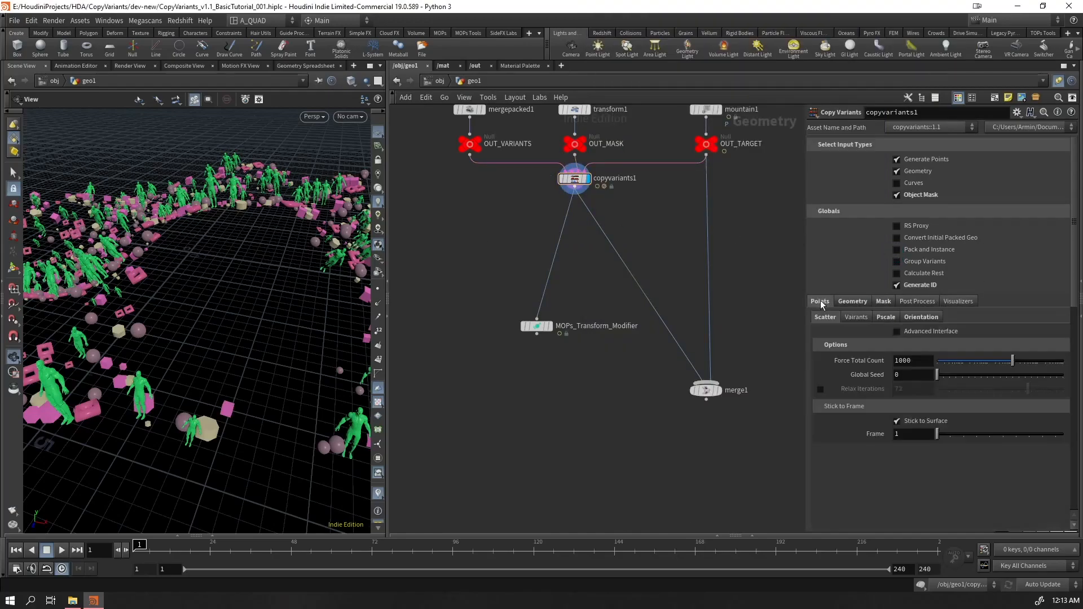
{"action": "left_click", "coordinate": [917, 301]}
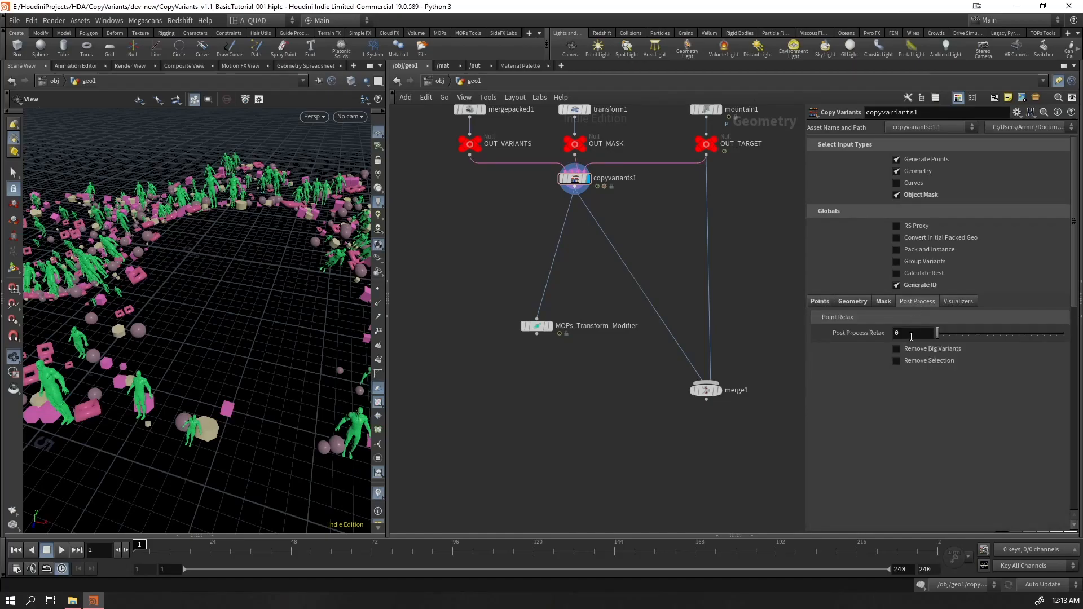
{"action": "left_click", "coordinate": [957, 304]}
{"action": "left_click", "coordinate": [869, 346]}
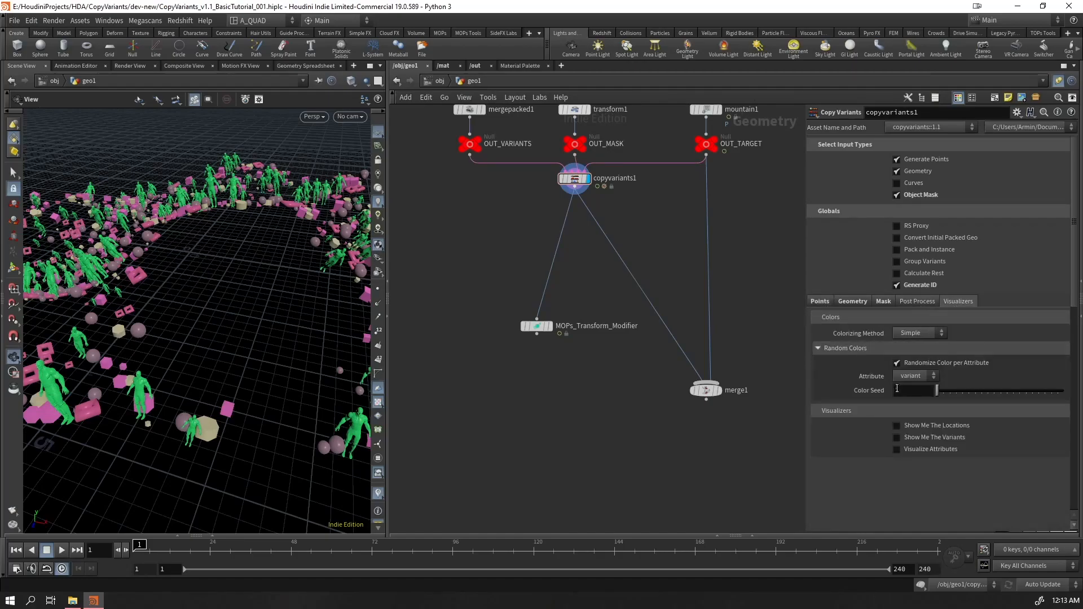
{"action": "left_click", "coordinate": [909, 362]}
Check the point attributes of copyvariants1 in its node info and view the uncolored copies from above
{"action": "left_click", "coordinate": [575, 178]}
{"action": "middle_click", "coordinate": [576, 177]}
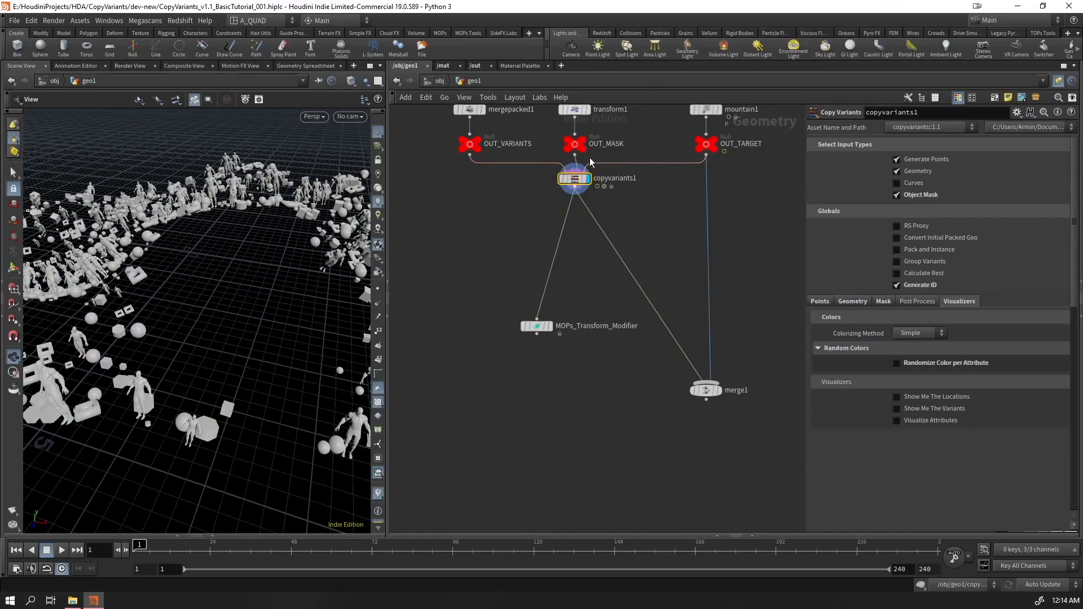
{"action": "left_click", "coordinate": [552, 178]}
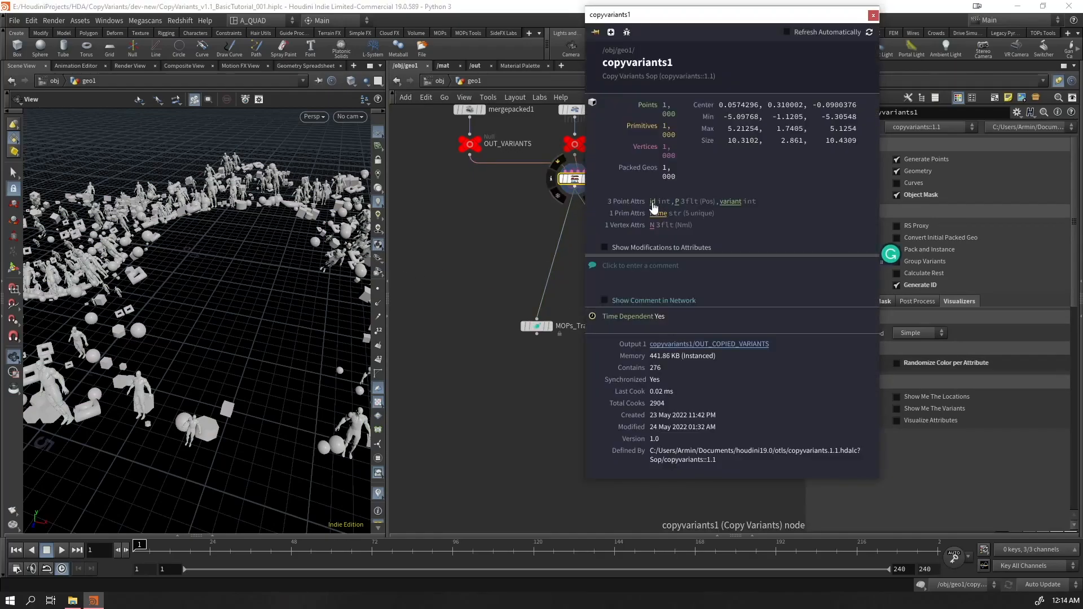
{"action": "left_click_drag", "start_coordinate": [208, 263], "coordinate": [238, 338]}
{"action": "right_click_drag", "start_coordinate": [239, 337], "coordinate": [239, 314]}
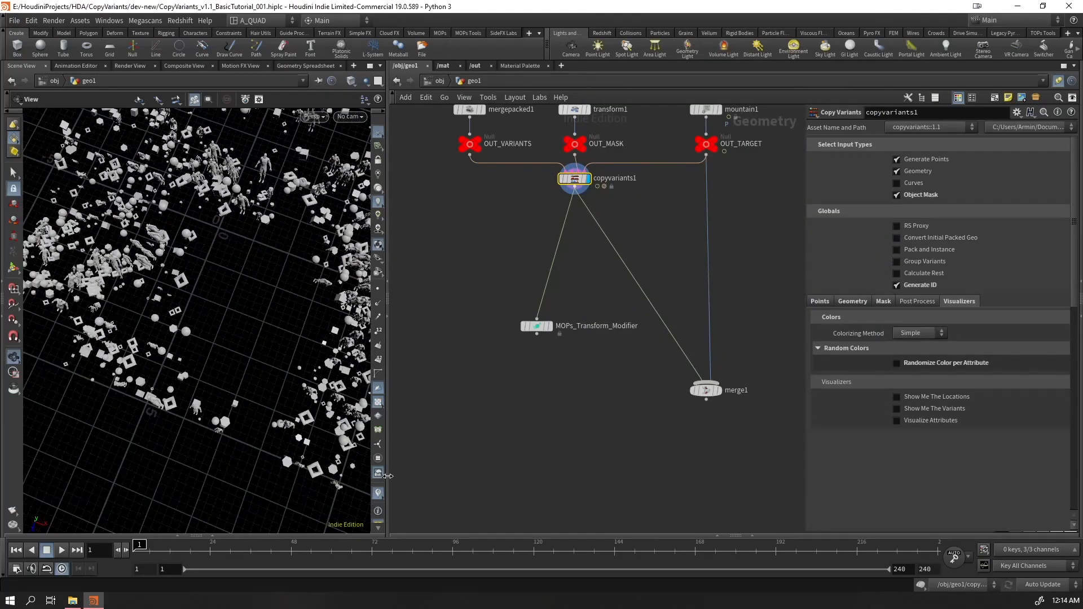
{"action": "right_click", "coordinate": [378, 493]}
{"action": "left_click", "coordinate": [386, 485]}
{"action": "left_click", "coordinate": [496, 241]}
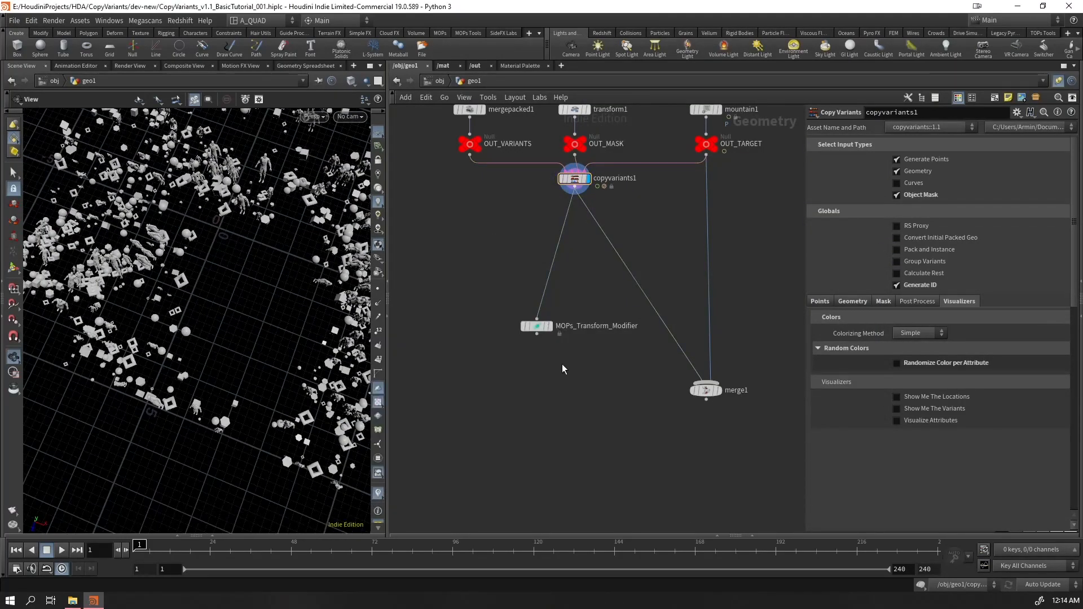
Display the MOPs Transform Modifier in the viewport and keep it selected
{"action": "left_click", "coordinate": [551, 328]}
{"action": "left_click_drag", "start_coordinate": [573, 275], "coordinate": [512, 370]}
{"action": "left_click_drag", "start_coordinate": [328, 353], "coordinate": [341, 247]}
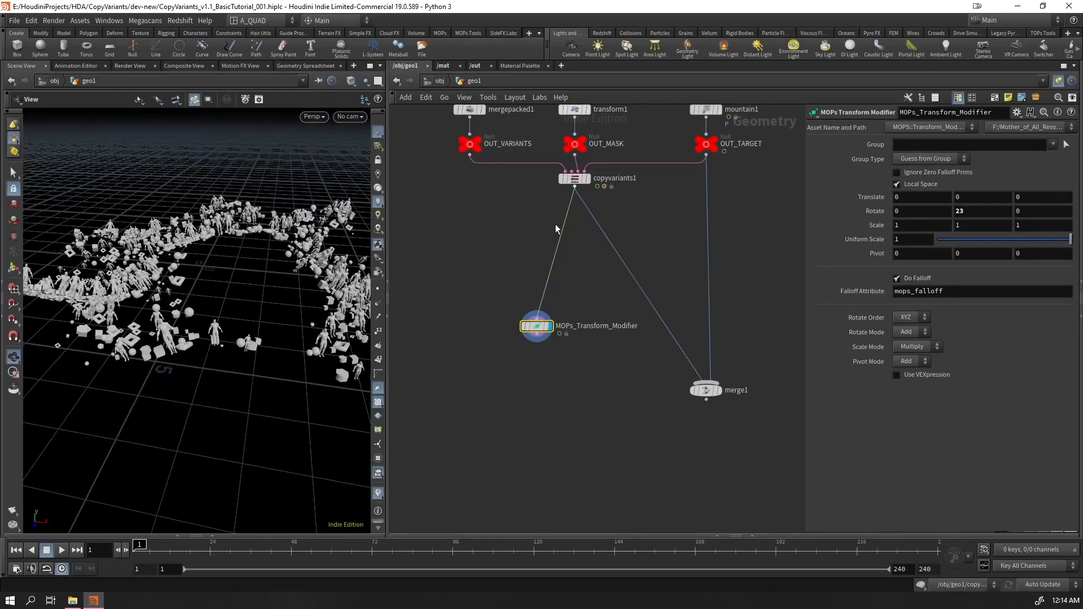
{"action": "left_click", "coordinate": [575, 179]}
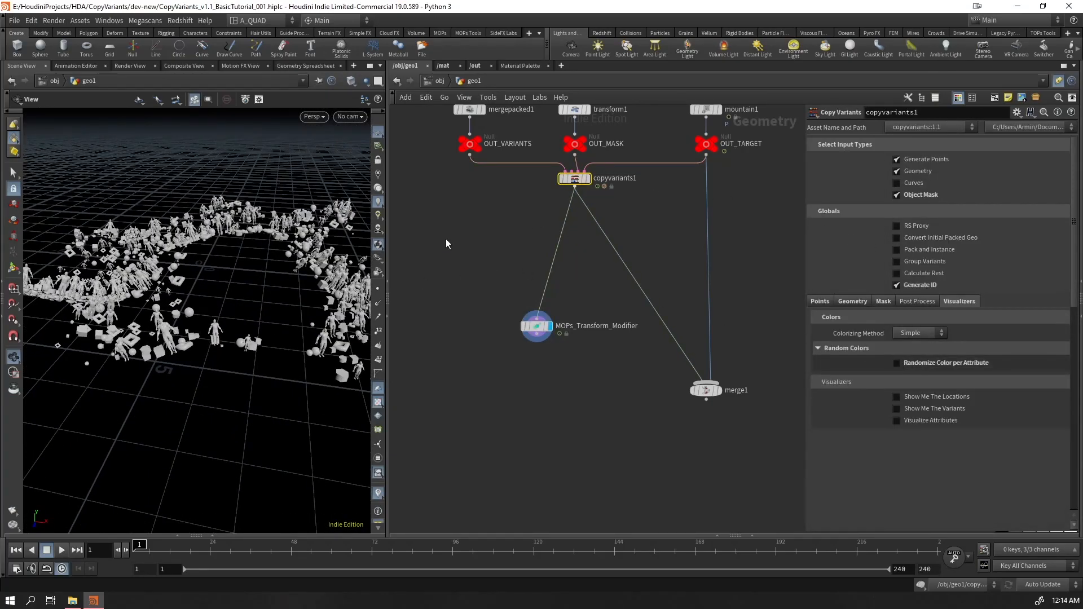
{"action": "left_click", "coordinate": [537, 326]}
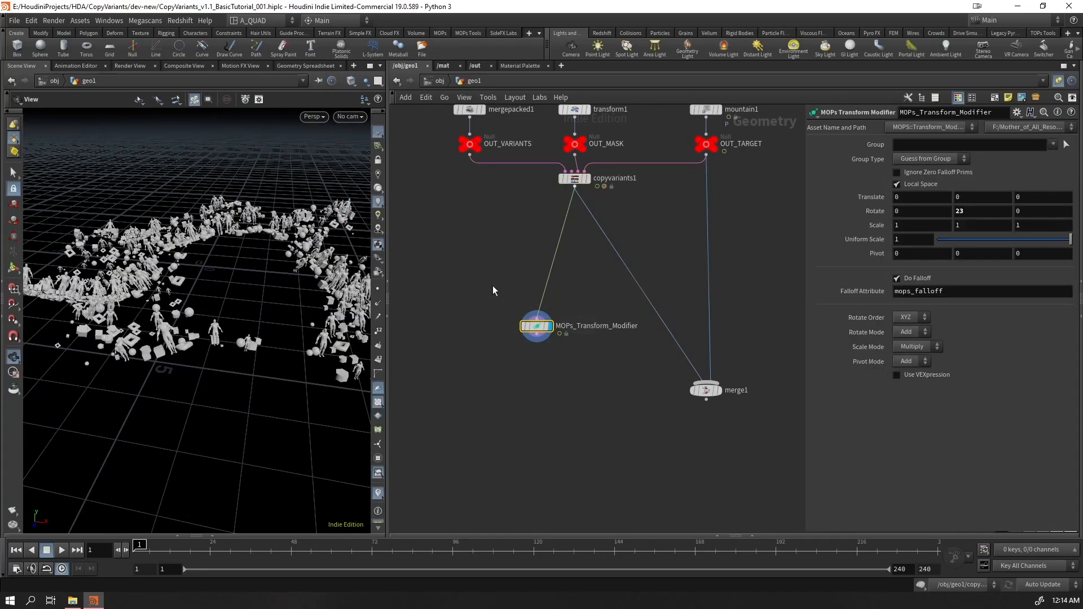
Insert a MOPs Shape Falloff between copyvariants1 and the MOPs Transform Modifier, placed just above the modifier
{"action": "key", "text": "Tab"}
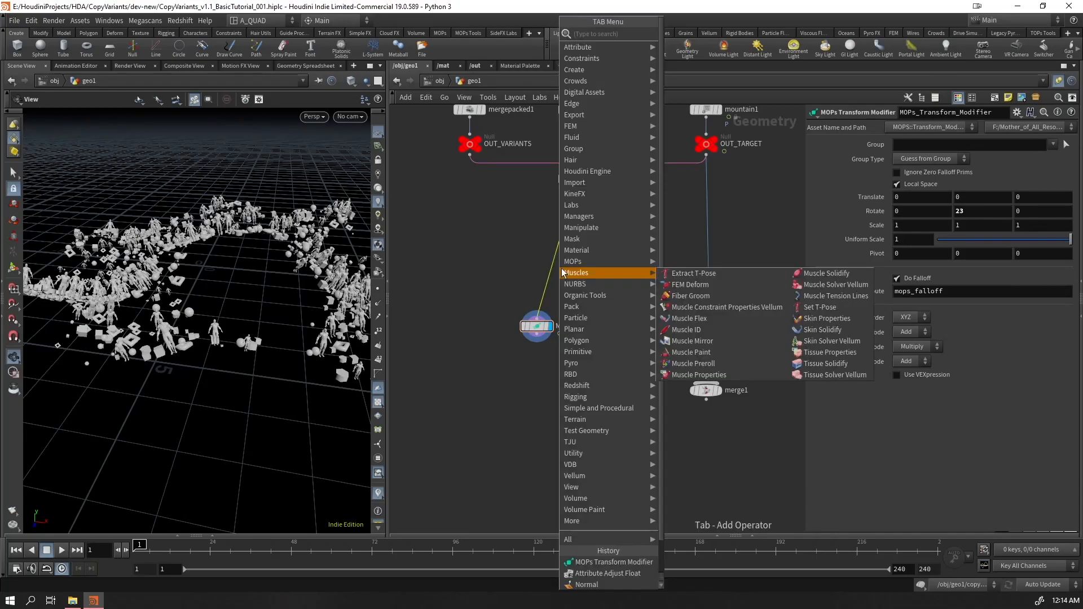
{"action": "type", "text": "fall"}
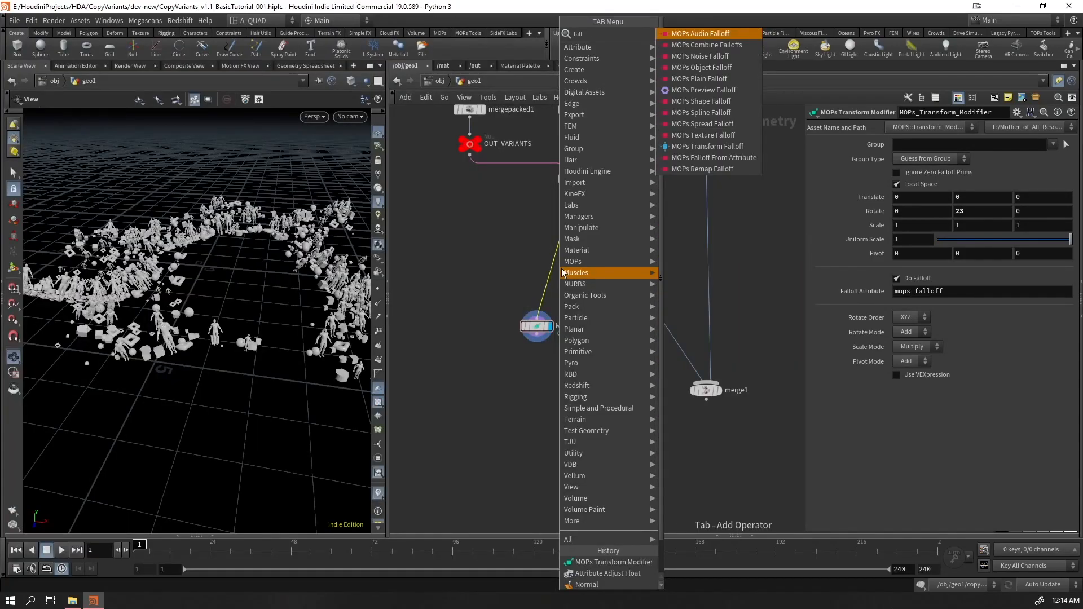
{"action": "type", "text": "s"}
{"action": "key", "text": "Return"}
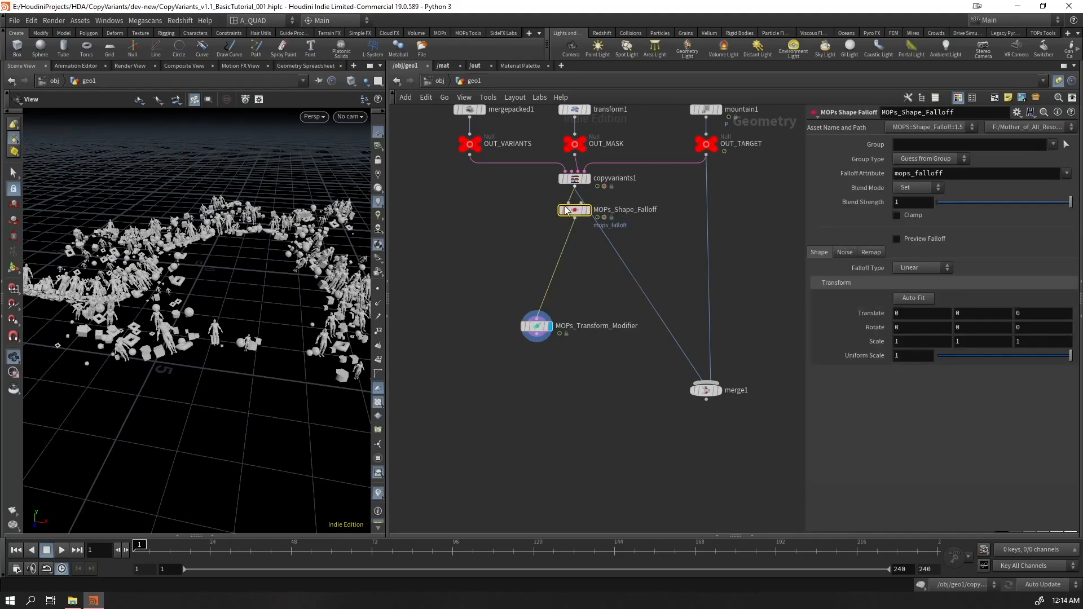
{"action": "left_click", "coordinate": [539, 293]}
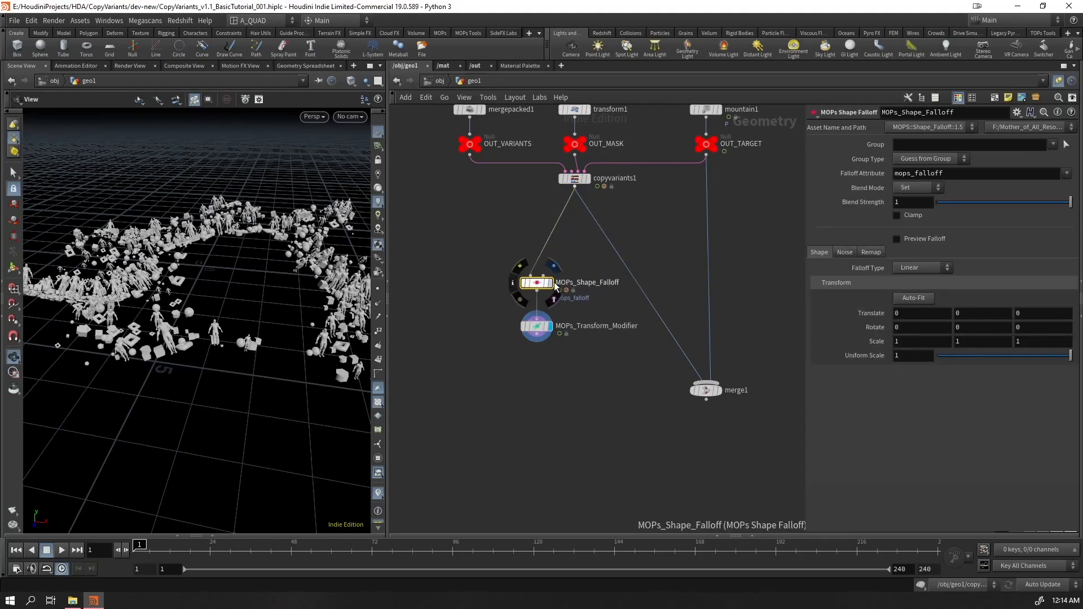
Display the MOPs Shape Falloff on the copies with Preview Falloff enabled
{"action": "left_click_drag", "start_coordinate": [216, 248], "coordinate": [245, 293], "text": "alt"}
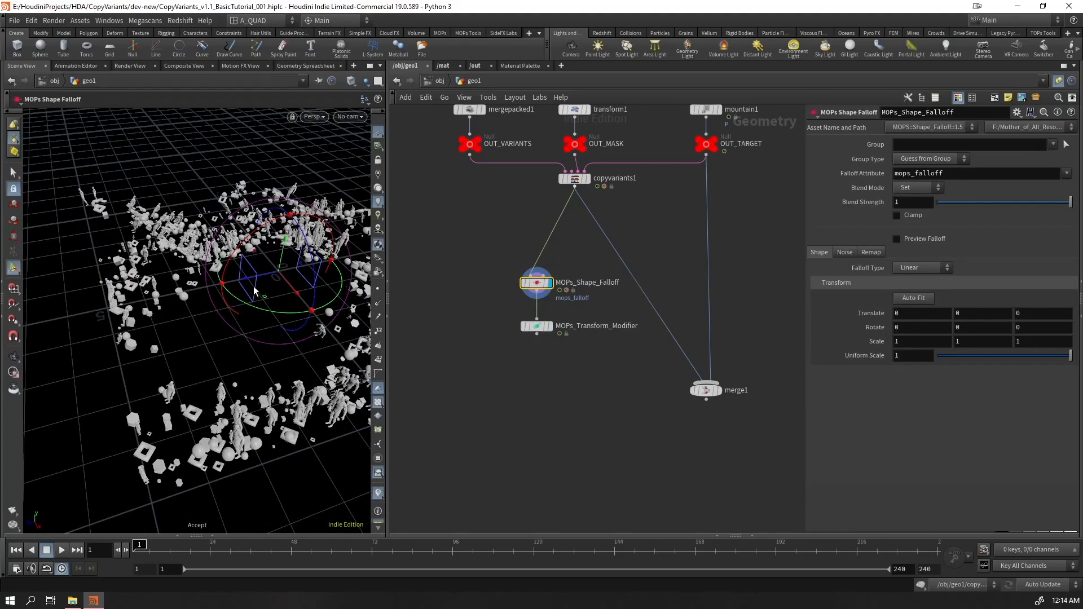
{"action": "right_click_drag", "start_coordinate": [158, 250], "coordinate": [253, 279], "text": "alt"}
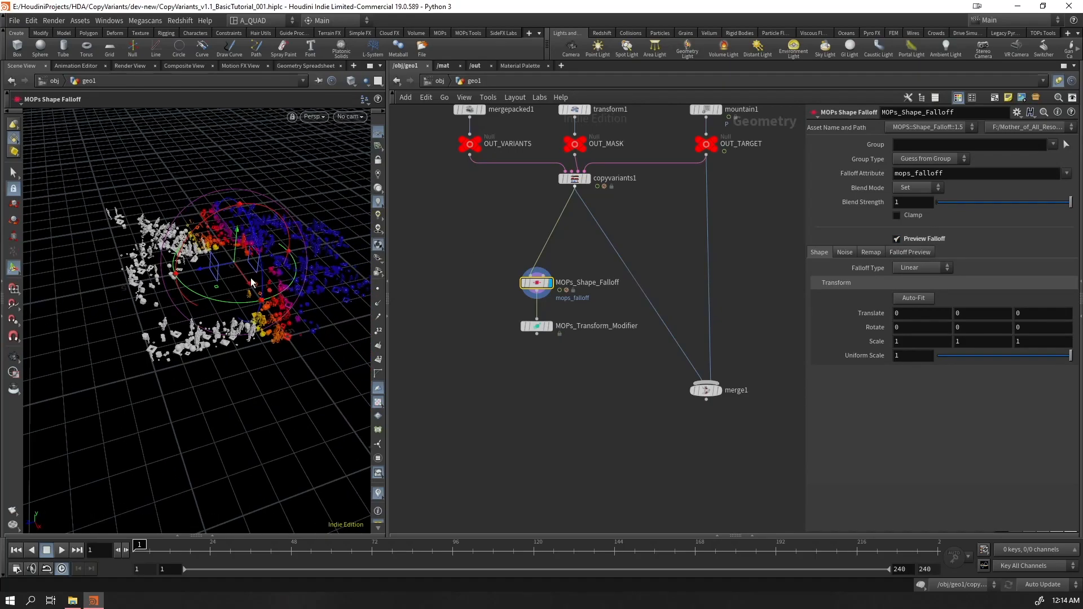
Keyframe the MOPs Shape Falloff's Z translation from -7.33873 at frame 1 to 6.61795 at frame 47 and return to the first frame
{"action": "left_click_drag", "start_coordinate": [222, 266], "coordinate": [299, 250]}
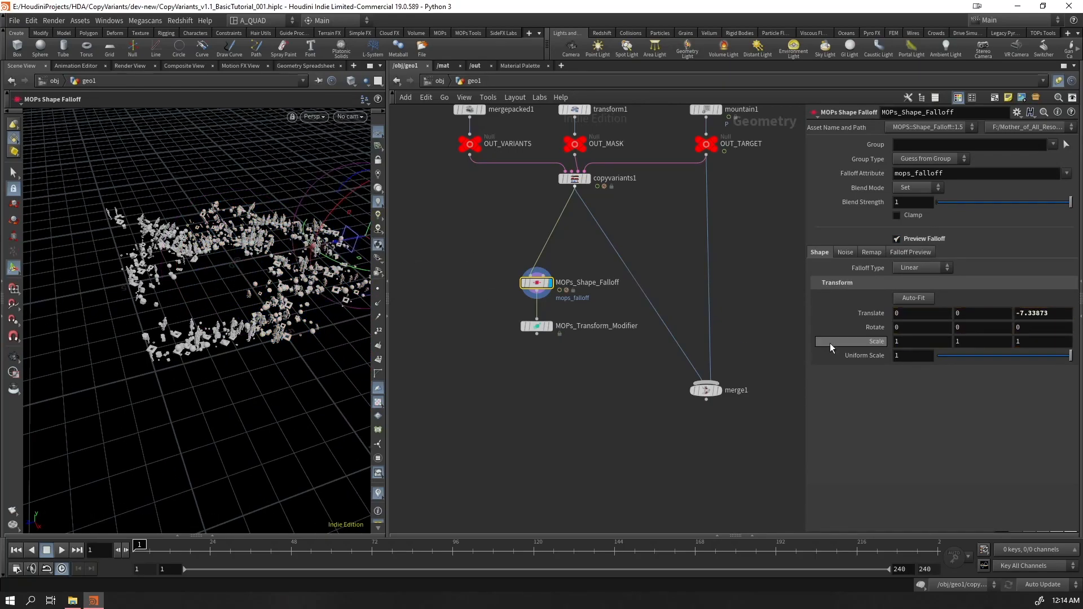
{"action": "left_click", "coordinate": [851, 316], "text": "alt"}
{"action": "left_click_drag", "start_coordinate": [152, 556], "coordinate": [288, 560]}
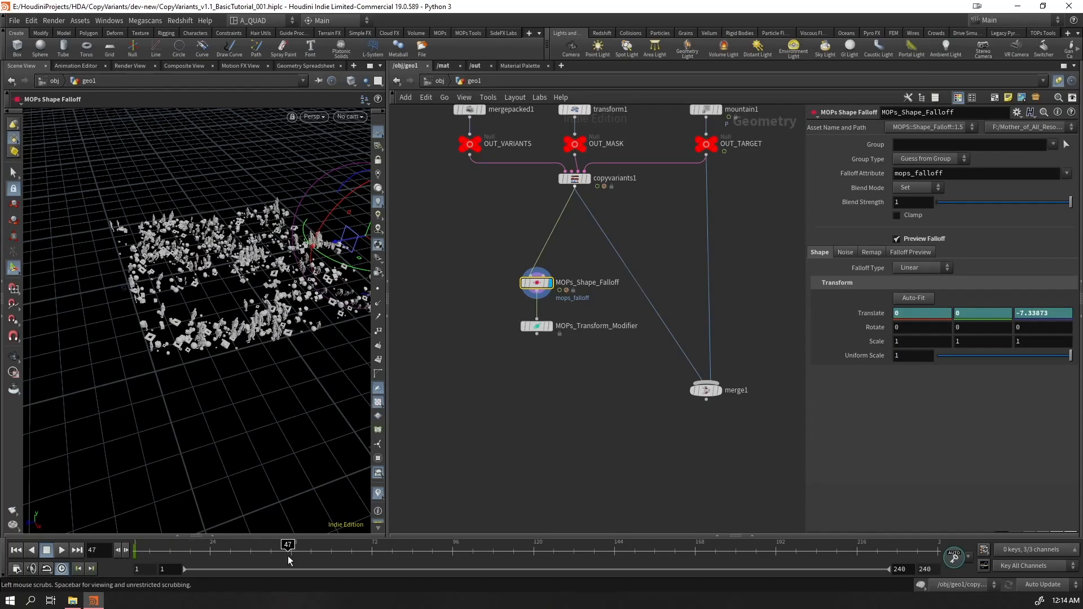
{"action": "left_click_drag", "start_coordinate": [339, 244], "coordinate": [57, 313]}
{"action": "key", "text": "Escape"}
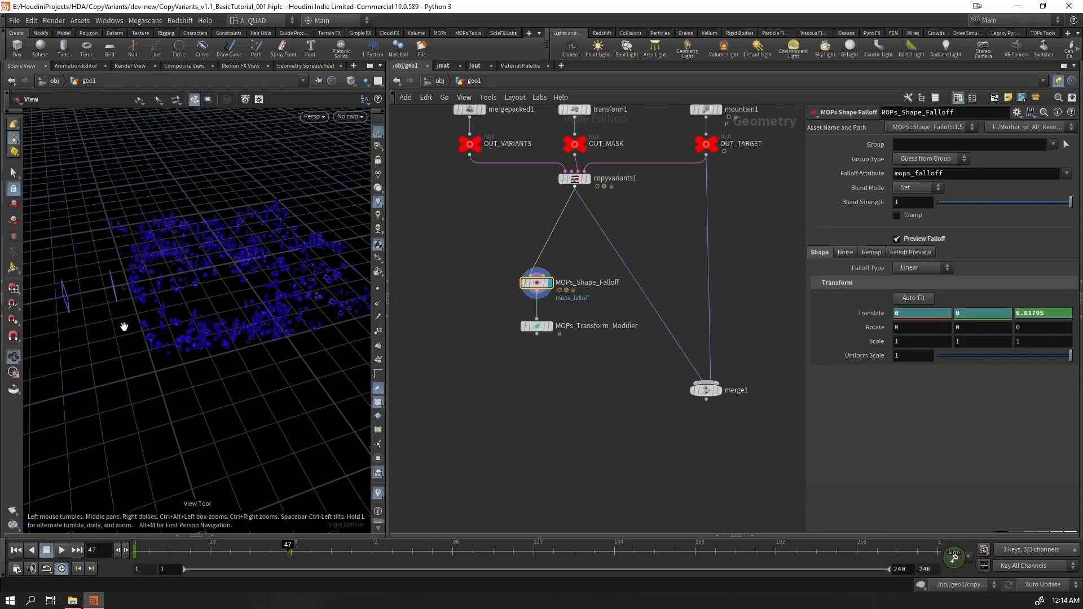
{"action": "key", "text": "ctrl+Up"}
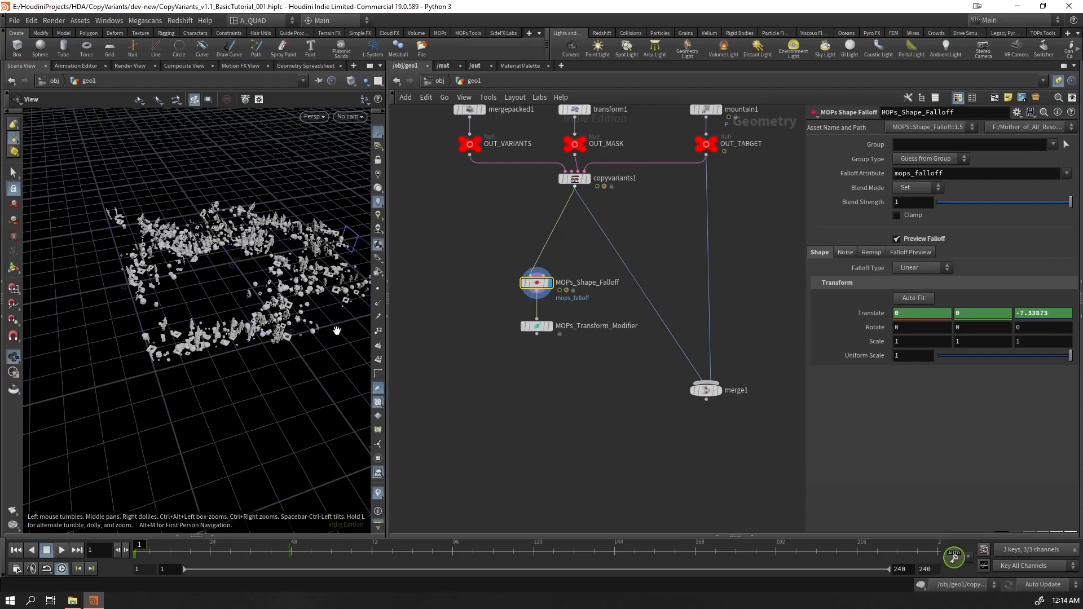
Display the MOPs Transform Modifier, set its Y rotation to 181, and play the animation from the first frame
{"action": "left_click", "coordinate": [549, 326]}
{"action": "key", "text": "Up"}
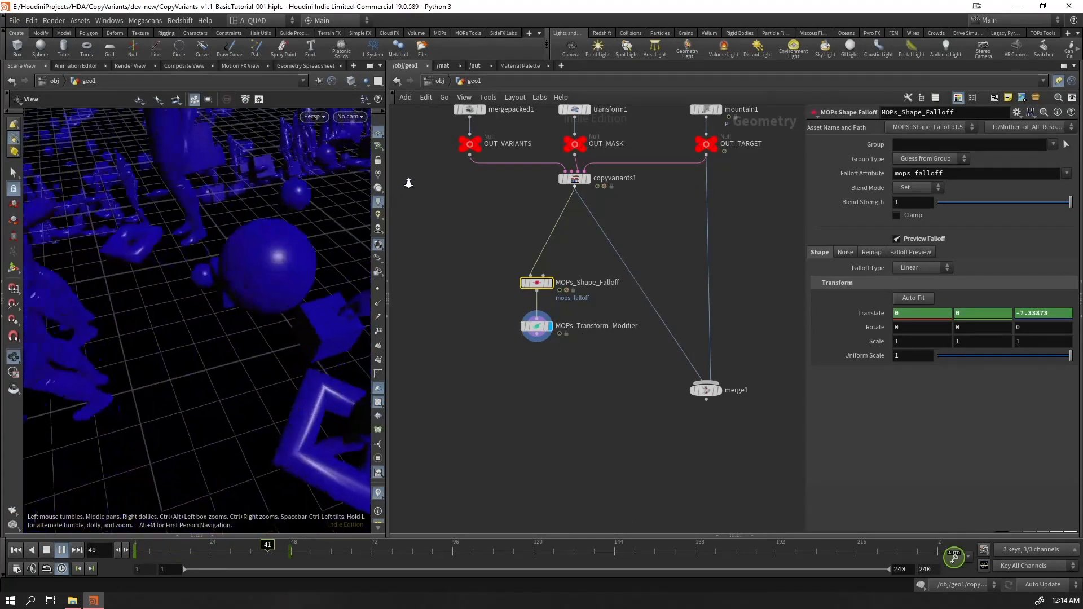
{"action": "left_click_drag", "start_coordinate": [466, 381], "coordinate": [577, 325]}
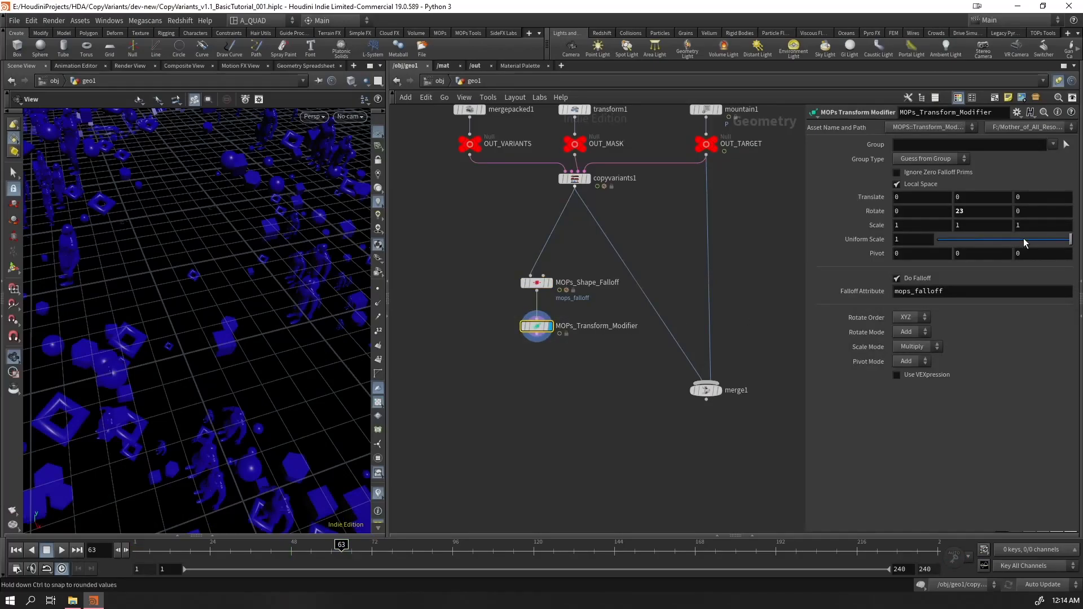
{"action": "middle_click_drag", "start_coordinate": [972, 213], "coordinate": [1010, 199]}
{"action": "right_click_drag", "start_coordinate": [248, 304], "coordinate": [237, 333]}
{"action": "left_click_drag", "start_coordinate": [237, 333], "coordinate": [180, 329]}
{"action": "key", "text": "ctrl+Up"}
{"action": "key", "text": "Up"}
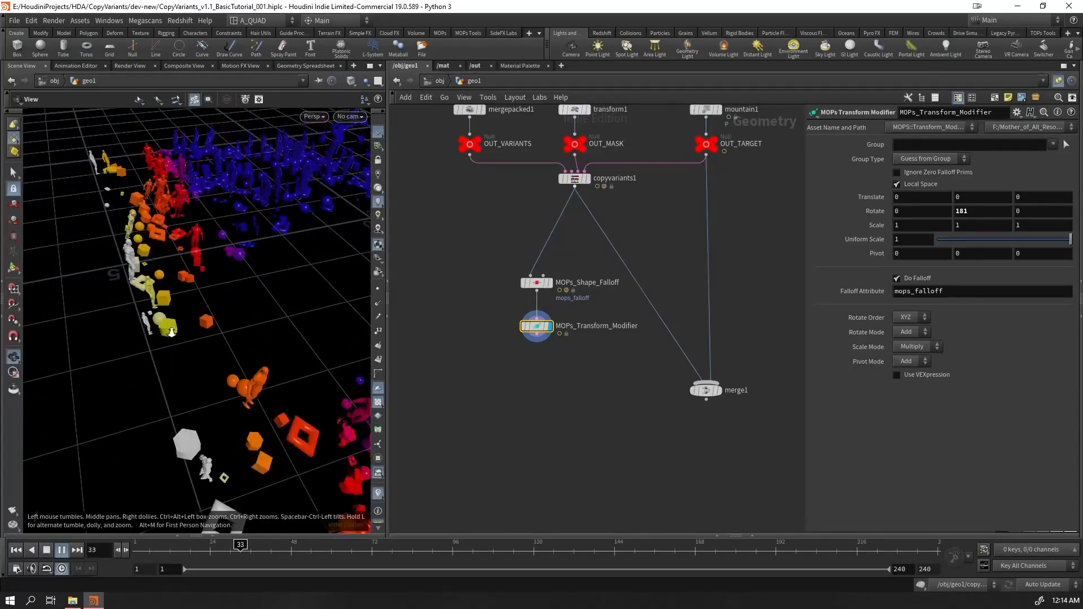
{"action": "mouse_move", "coordinate": [175, 553]}
{"action": "left_mouse_down"}
{"action": "mouse_move", "coordinate": [132, 557]}
{"action": "mouse_move", "coordinate": [268, 552]}
{"action": "mouse_move", "coordinate": [240, 552]}
{"action": "left_mouse_up"}
Invert the Remap Falloff ramp of the MOPs Shape Falloff so it descends from 1 to 0, and play the result from frame 1
{"action": "left_click", "coordinate": [536, 283]}
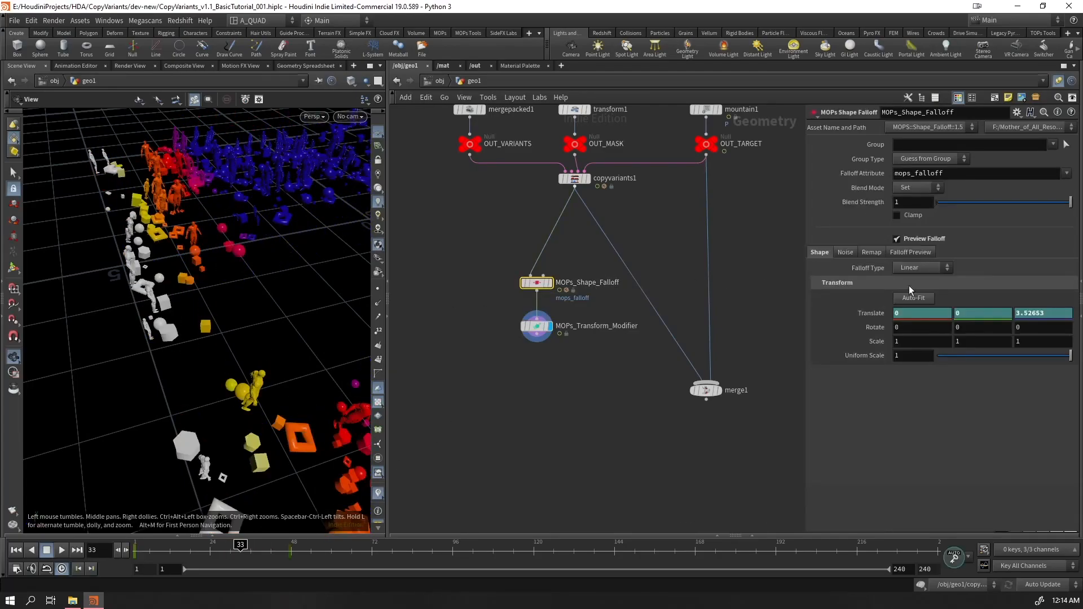
{"action": "left_click", "coordinate": [910, 252]}
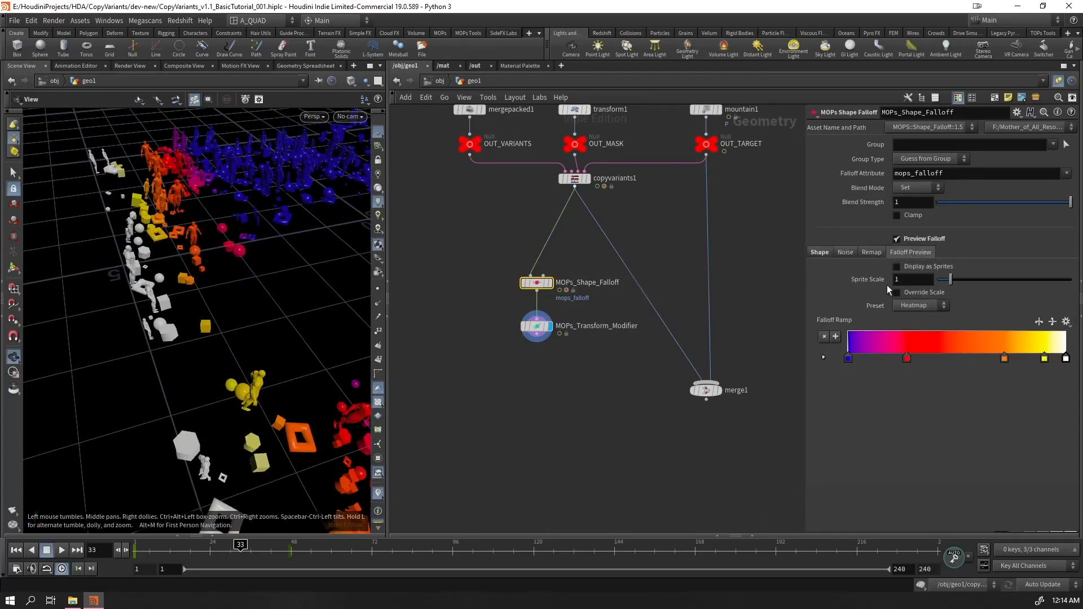
{"action": "left_click", "coordinate": [872, 251]}
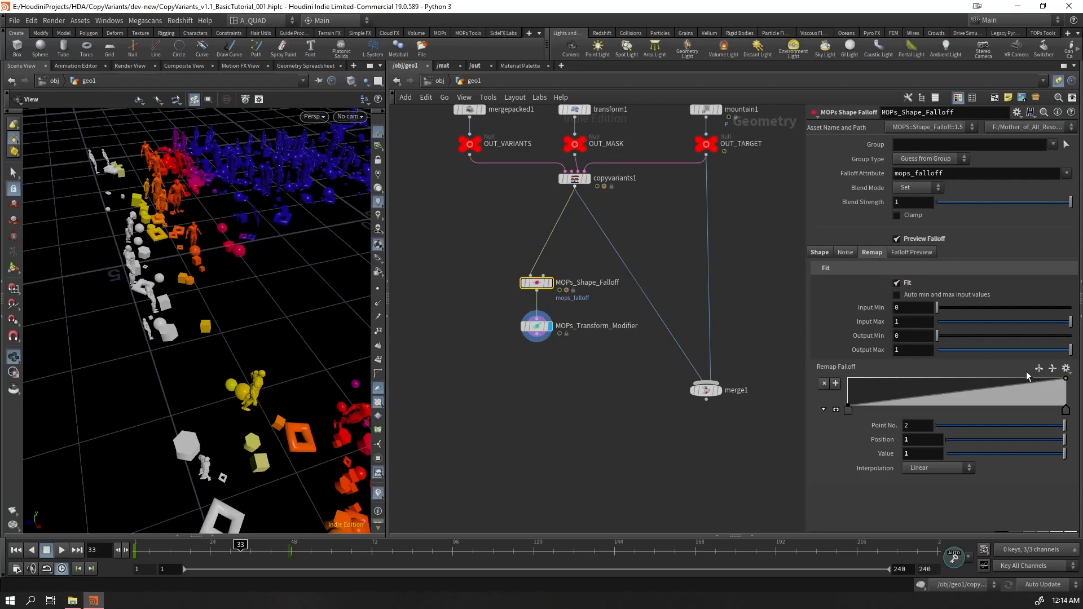
{"action": "left_click", "coordinate": [1051, 368]}
{"action": "key", "text": "ctrl+Up"}
{"action": "key", "text": "Up"}
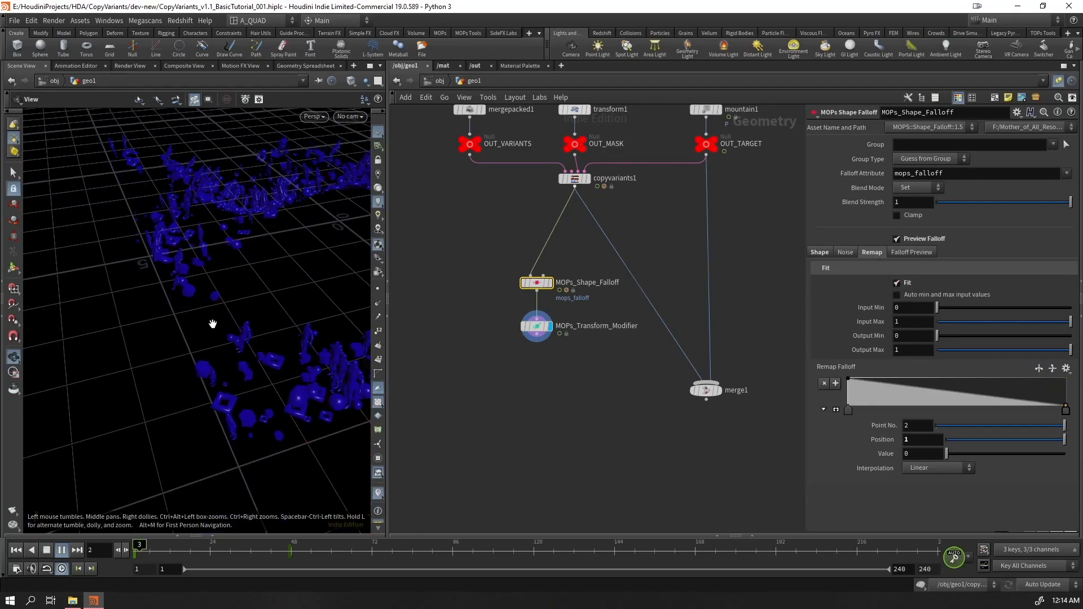
{"action": "middle_click_drag", "start_coordinate": [242, 288], "coordinate": [77, 341]}
{"action": "right_click_drag", "start_coordinate": [77, 341], "coordinate": [332, 250]}
{"action": "key", "text": "ctrl+Up"}
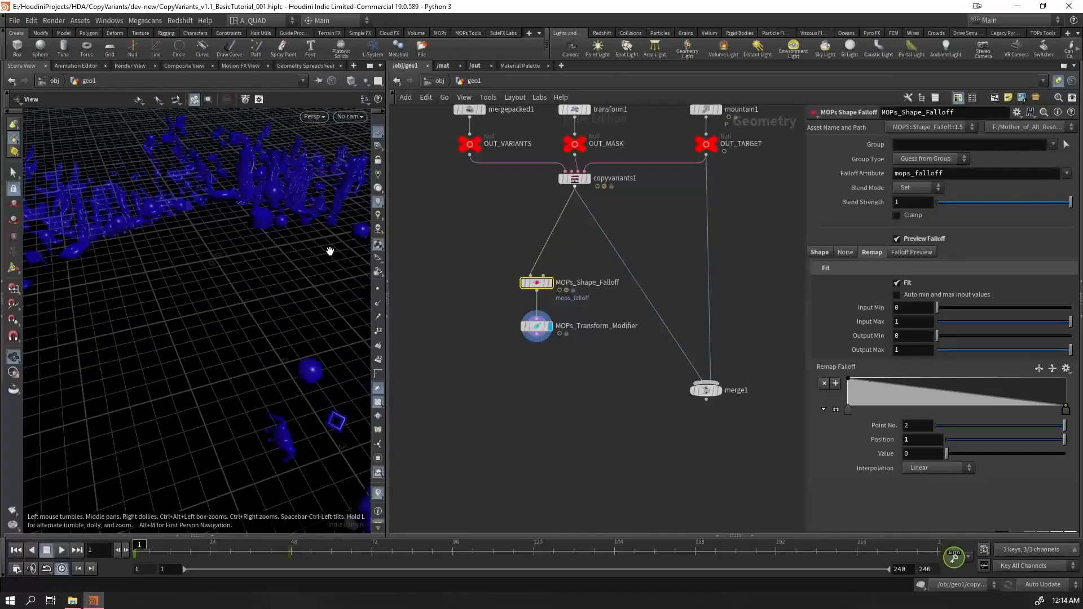
{"action": "middle_click_drag", "start_coordinate": [332, 250], "coordinate": [66, 317]}
Inspect the noise settings of mountain1 and view the copies from a low angle
{"action": "middle_click_drag", "start_coordinate": [742, 198], "coordinate": [644, 440]}
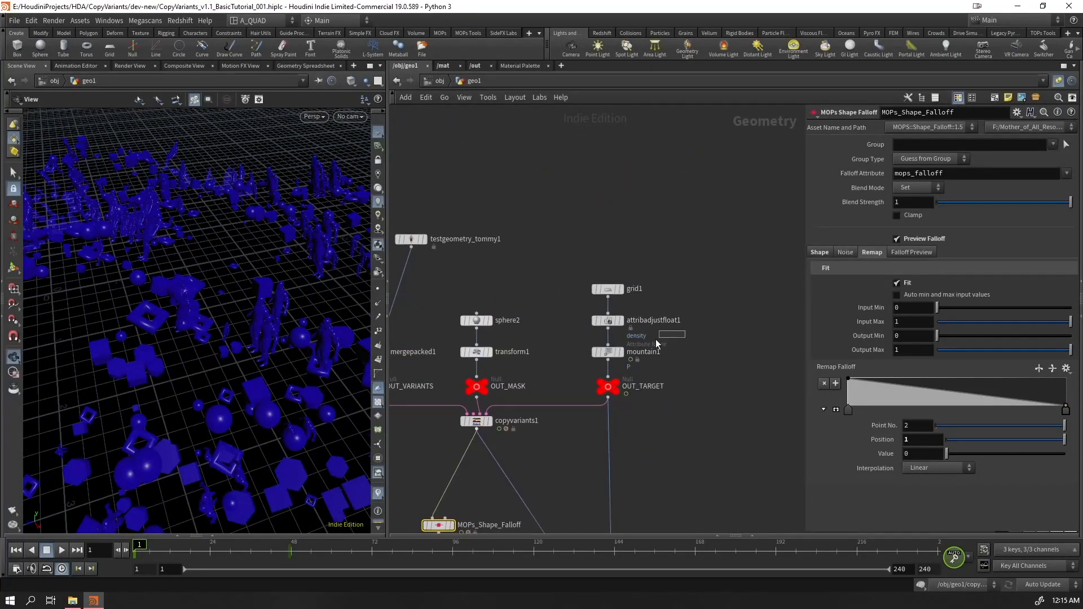
{"action": "left_click", "coordinate": [607, 352]}
{"action": "left_click_drag", "start_coordinate": [161, 295], "coordinate": [230, 277]}
{"action": "middle_click_drag", "start_coordinate": [567, 454], "coordinate": [588, 230]}
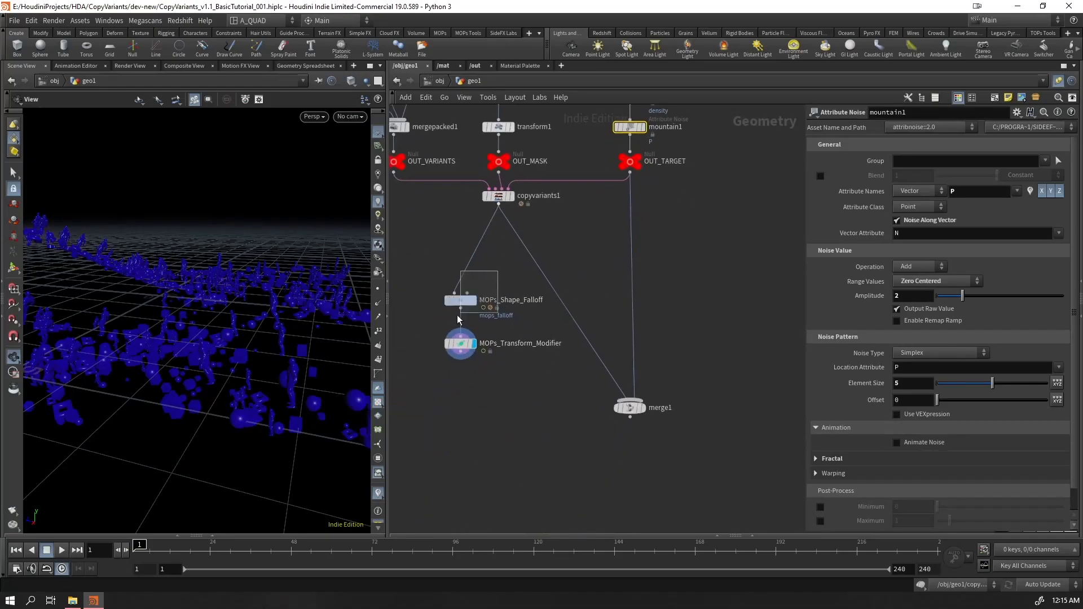
Turn off Preview Falloff on the MOPs Shape Falloff, play the animation, and return to the first frame
{"action": "left_click", "coordinate": [460, 299]}
{"action": "left_click", "coordinate": [897, 238]}
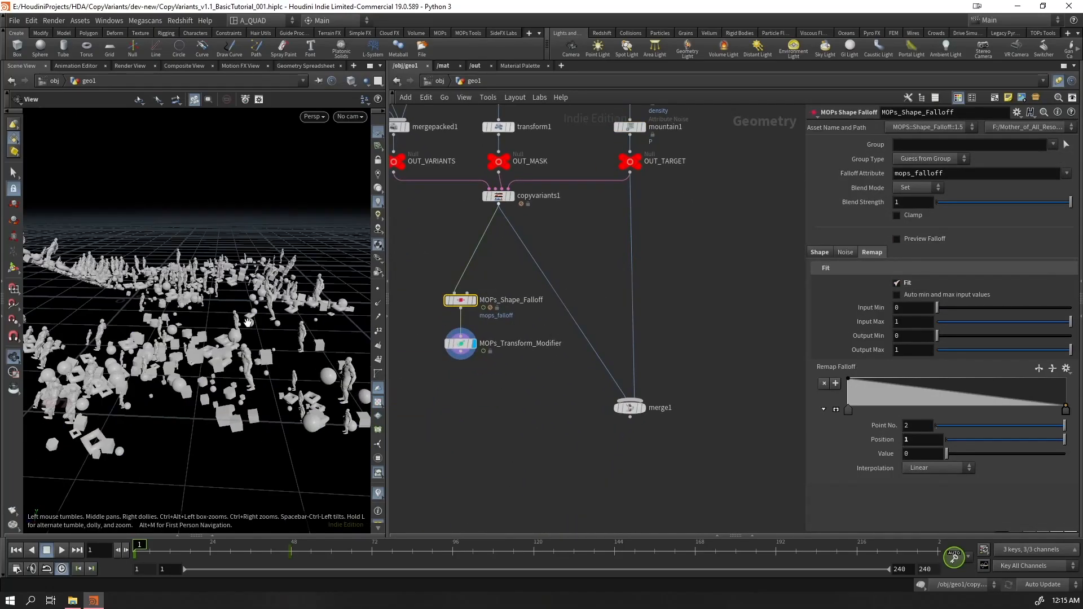
{"action": "key", "text": "Up"}
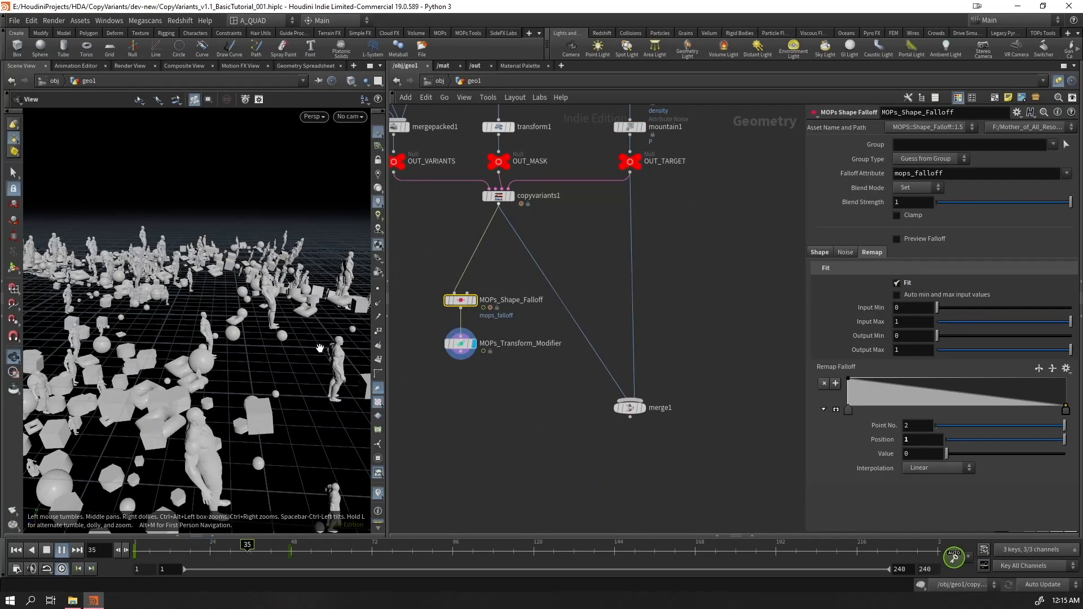
{"action": "key", "text": "Down"}
{"action": "key", "text": "ctrl+Up"}
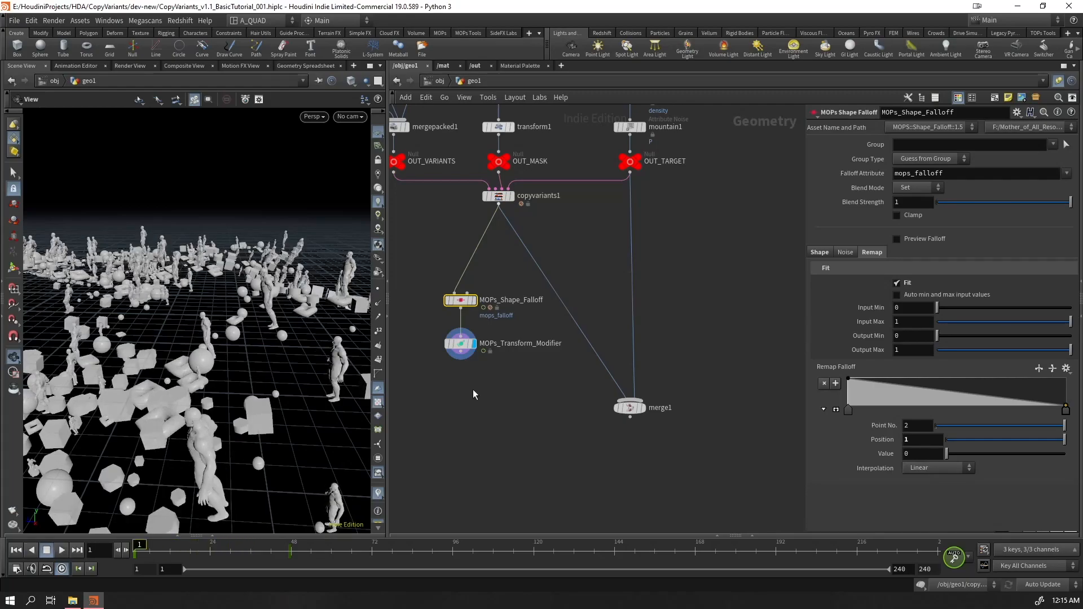
Try to animate the MOPs Transform Modifier's Uniform Scale from 0 at frame 1 to 1 at frame 48, playing it back
{"action": "left_click", "coordinate": [459, 343]}
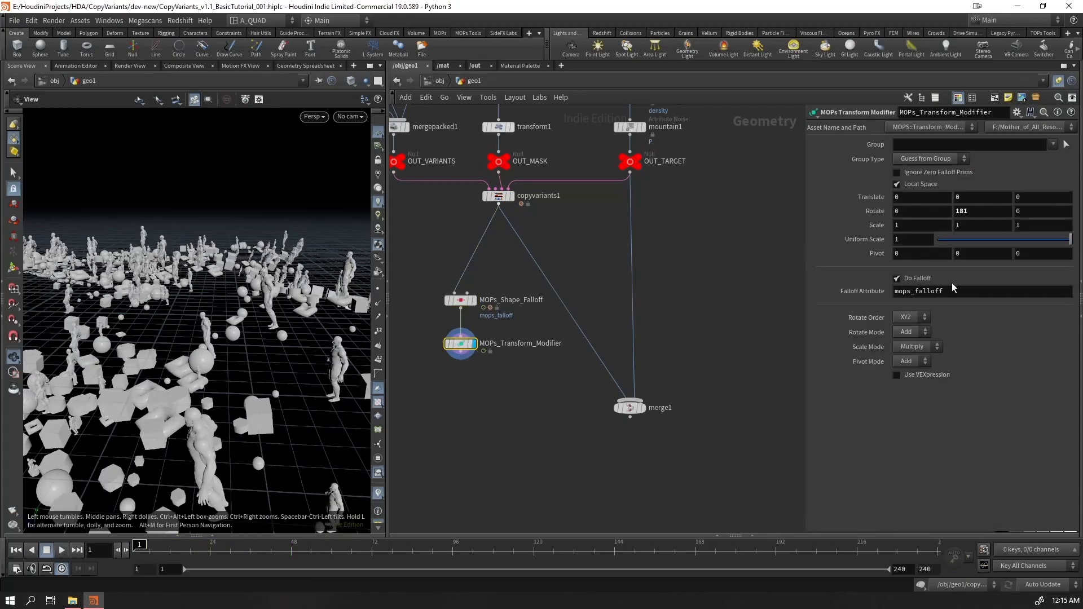
{"action": "left_click_drag", "start_coordinate": [937, 239], "coordinate": [918, 238]}
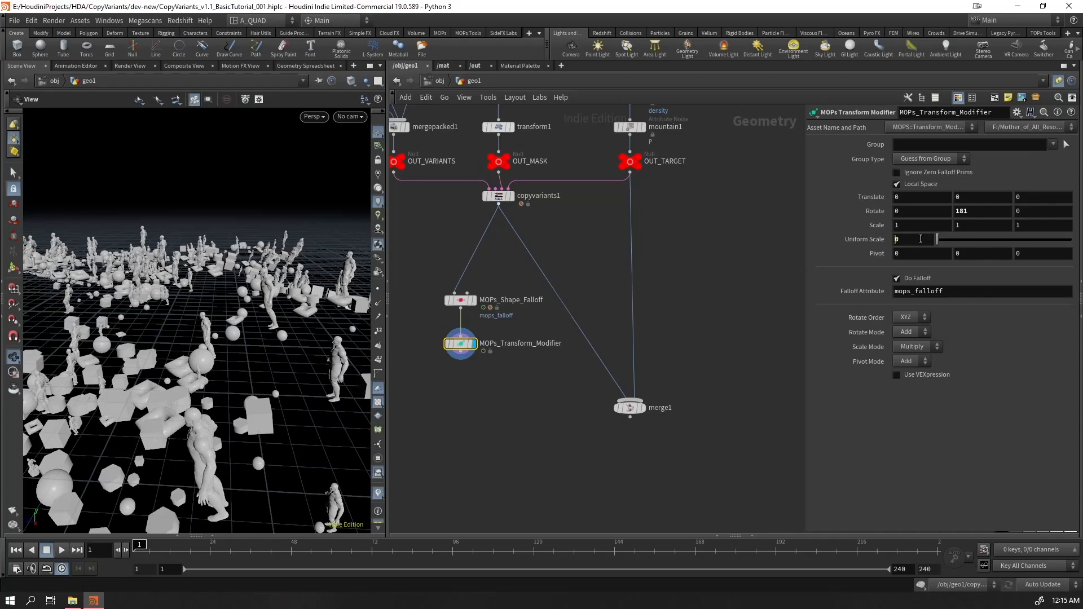
{"action": "left_click", "coordinate": [922, 239], "text": "alt"}
{"action": "left_click_drag", "start_coordinate": [138, 550], "coordinate": [291, 552]}
{"action": "left_click_drag", "start_coordinate": [937, 239], "coordinate": [1070, 239]}
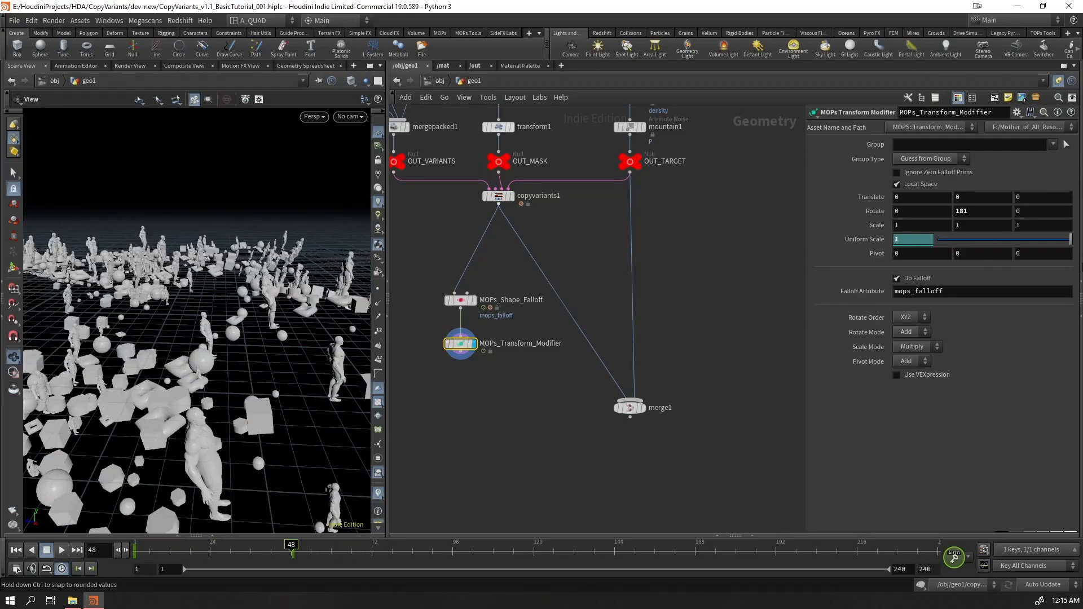
{"action": "key", "text": "ctrl+Up"}
{"action": "key", "text": "Up"}
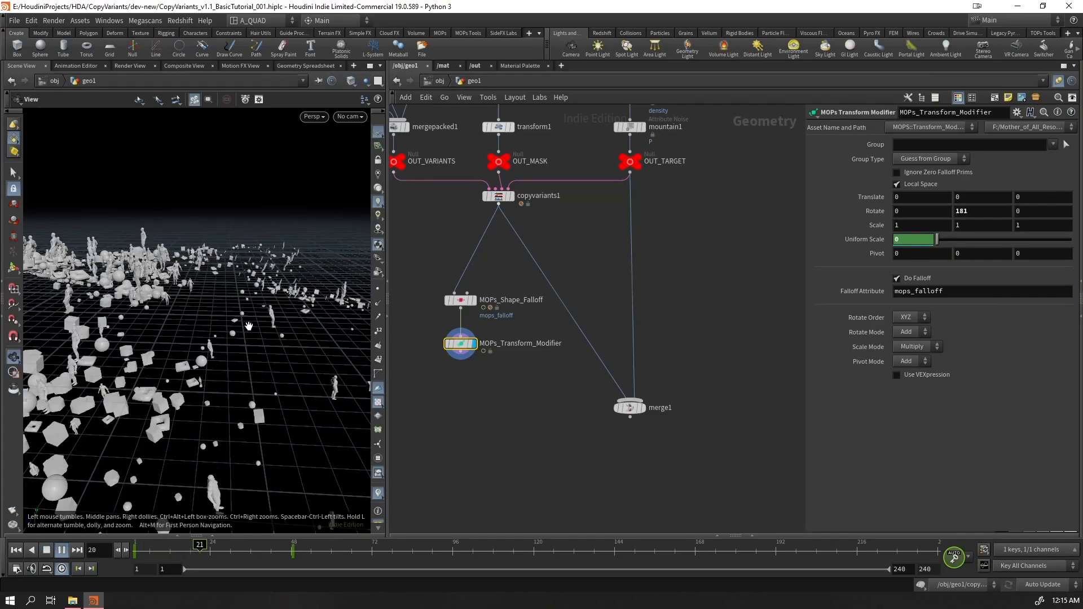
{"action": "key", "text": "ctrl+Up"}
{"action": "key", "text": "Up"}
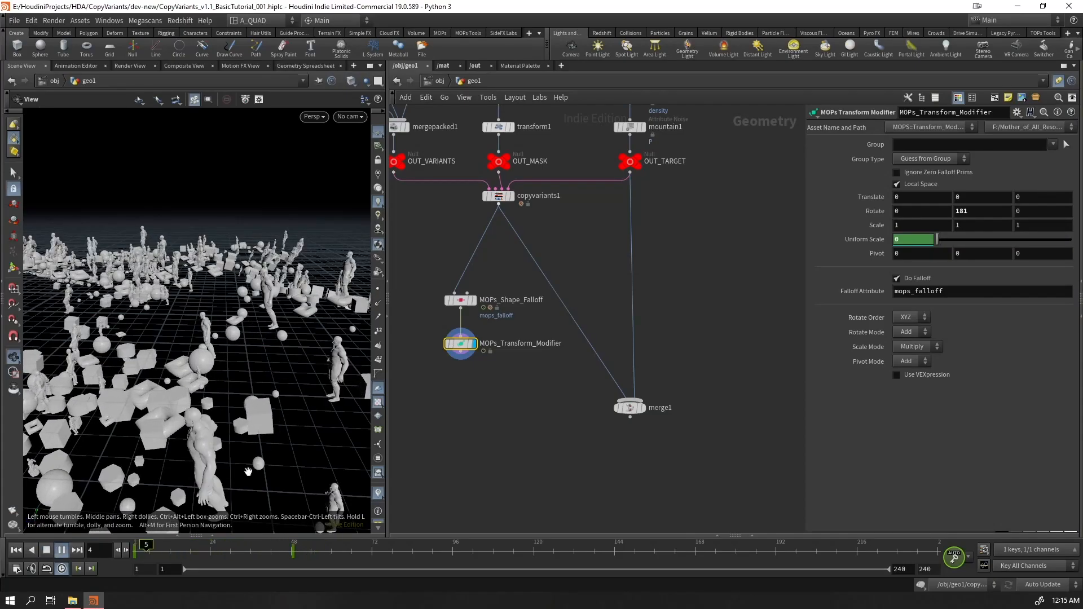
{"action": "key", "text": "ctrl+Up"}
Undo the Uniform Scale animation on the MOPs Transform Modifier
{"action": "key", "text": "ctrl+z"}
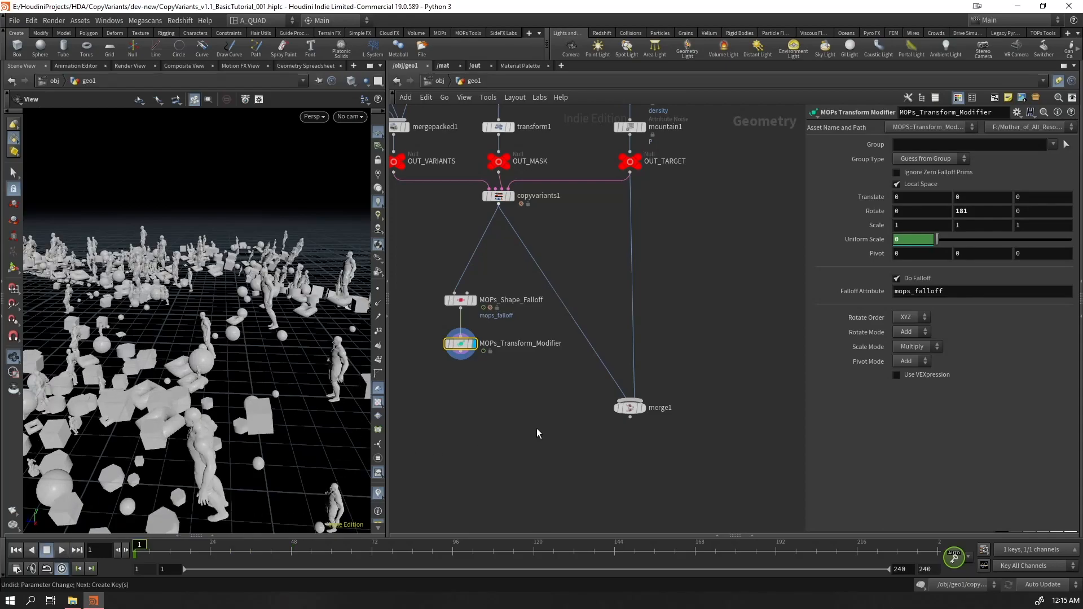
{"action": "key", "text": "ctrl+z"}
{"action": "key", "text": "ctrl+z"}
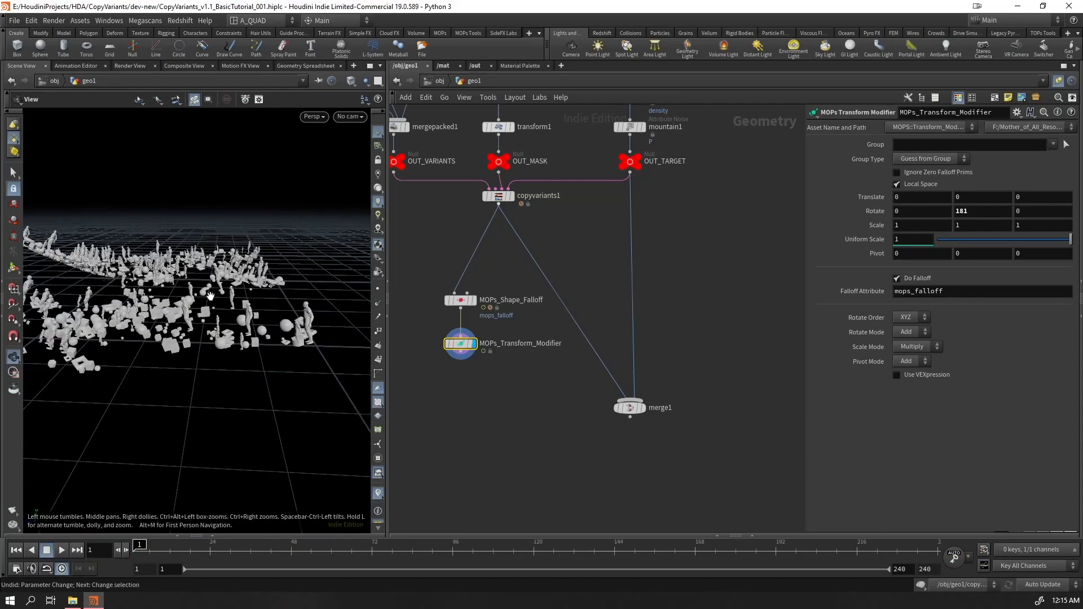
View all copies from farther away and move the MOPs Shape Falloff and Transform Modifier nodes together farther below copyvariants1
{"action": "left_click_drag", "start_coordinate": [220, 297], "coordinate": [178, 425]}
{"action": "left_click_drag", "start_coordinate": [156, 298], "coordinate": [161, 361]}
{"action": "right_click_drag", "start_coordinate": [161, 361], "coordinate": [164, 384]}
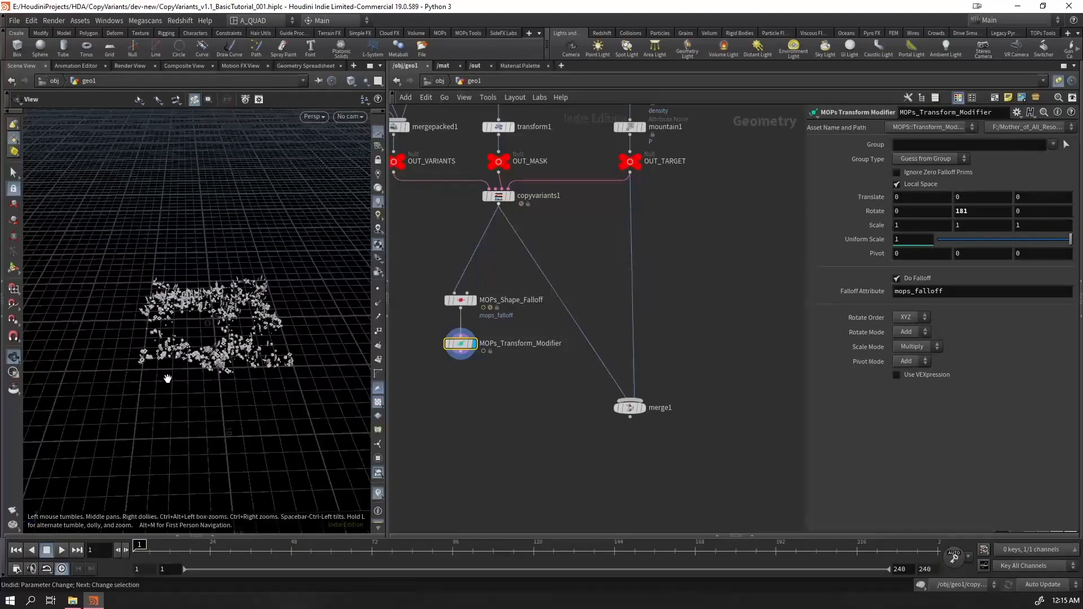
{"action": "left_click_drag", "start_coordinate": [164, 384], "coordinate": [178, 308]}
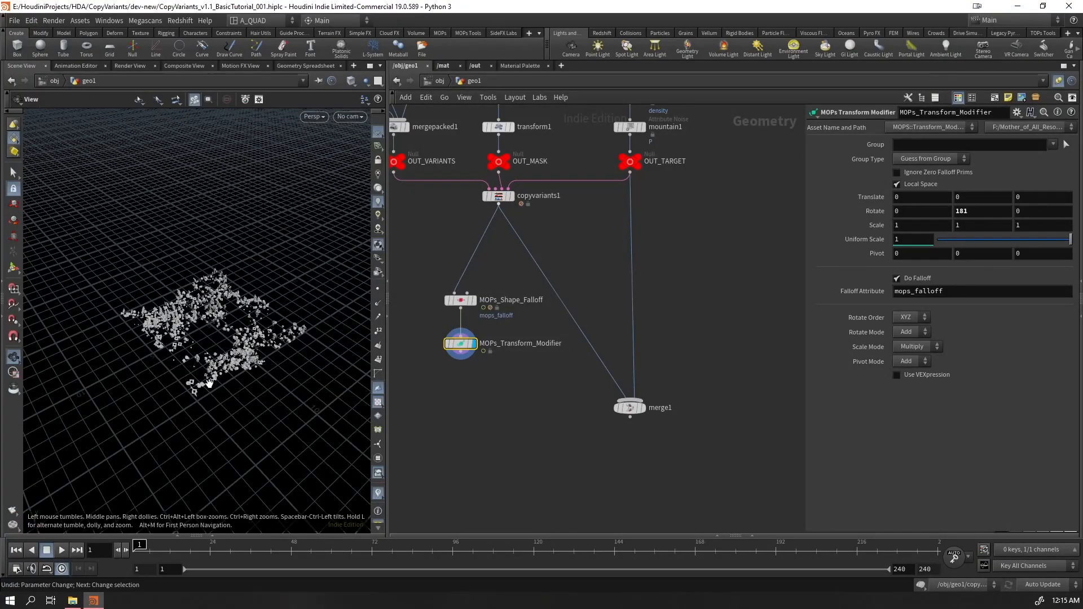
{"action": "left_click_drag", "start_coordinate": [508, 406], "coordinate": [441, 411]}
{"action": "middle_click_drag", "start_coordinate": [517, 378], "coordinate": [635, 343]}
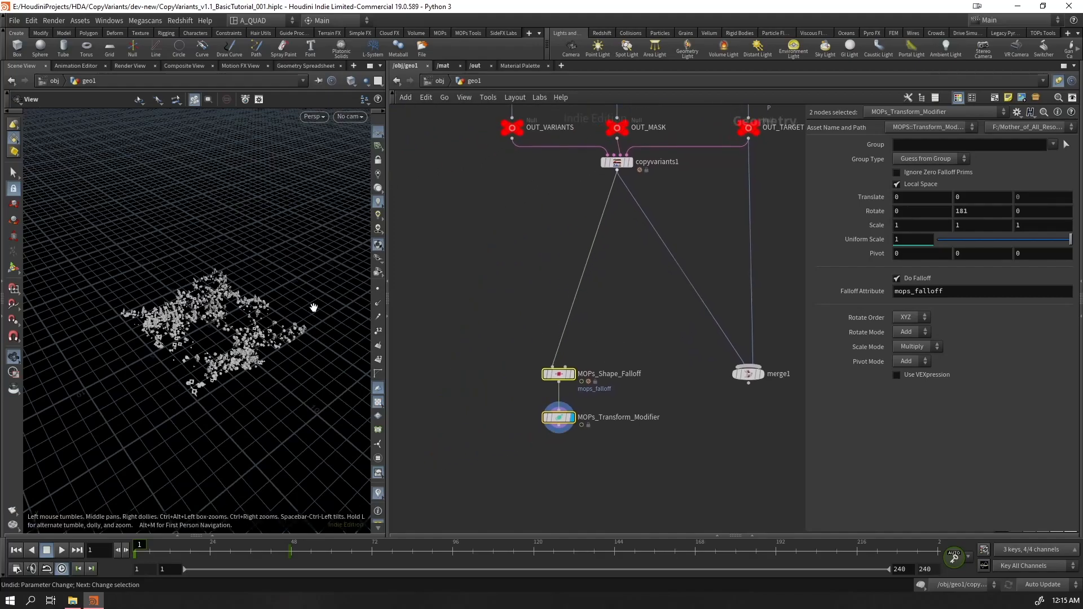
Enable RS Proxy on copyvariants1 and show its full Instancefile expression in a widened parameter area
{"action": "left_click_drag", "start_coordinate": [656, 193], "coordinate": [592, 160]}
{"action": "middle_click_drag", "start_coordinate": [562, 228], "coordinate": [515, 250]}
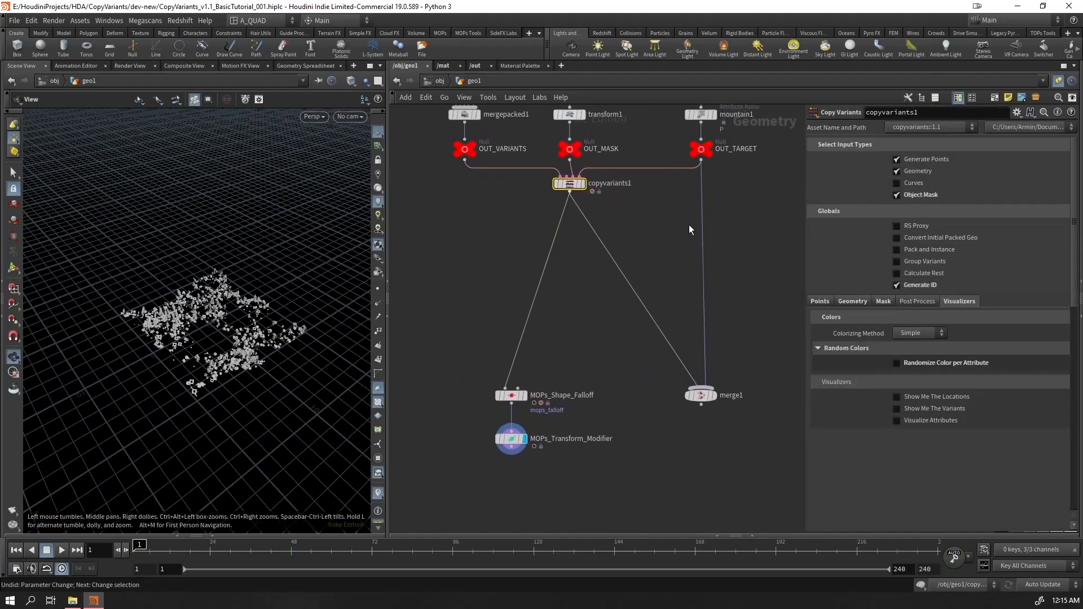
{"action": "left_click", "coordinate": [905, 229]}
{"action": "left_click", "coordinate": [894, 350]}
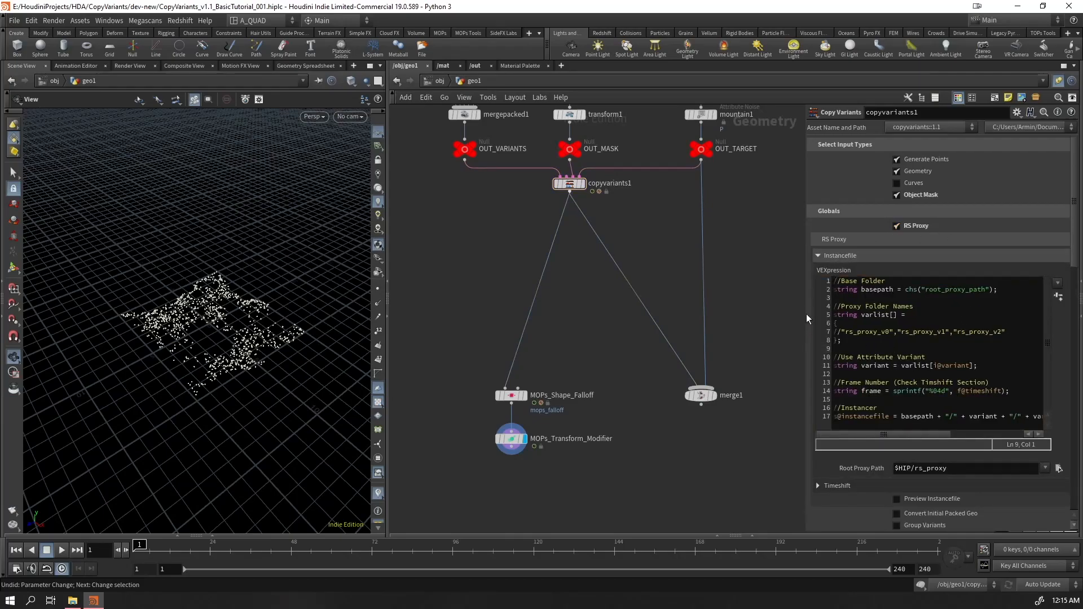
{"action": "left_click_drag", "start_coordinate": [804, 314], "coordinate": [652, 314]}
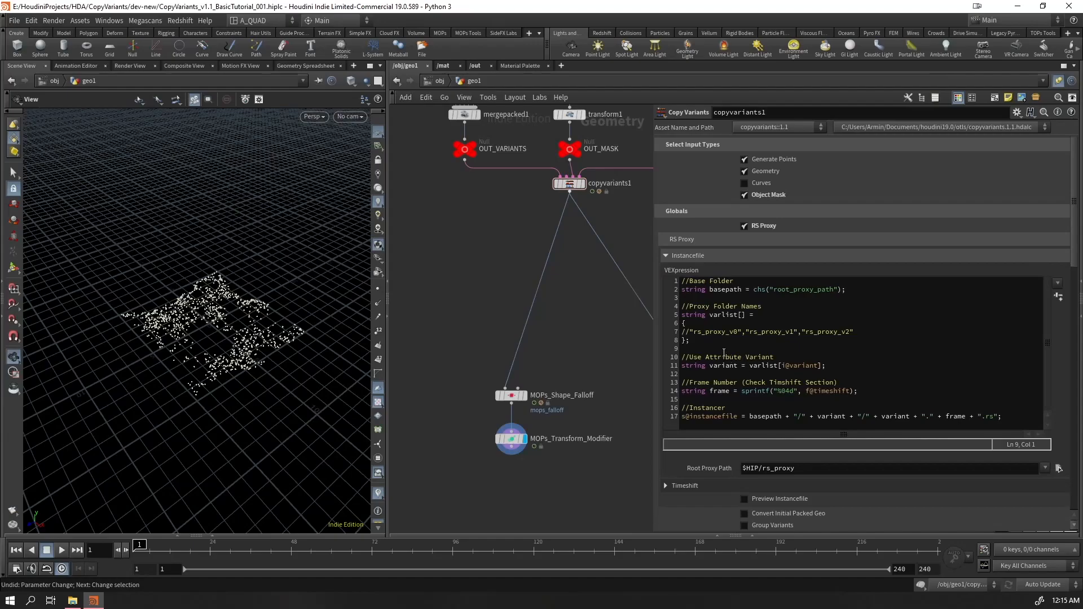
Review the RS Proxy Timeshift expression and settings of copyvariants1, leaving the Instancefile and Timeshift sections collapsed
{"action": "left_click", "coordinate": [687, 255]}
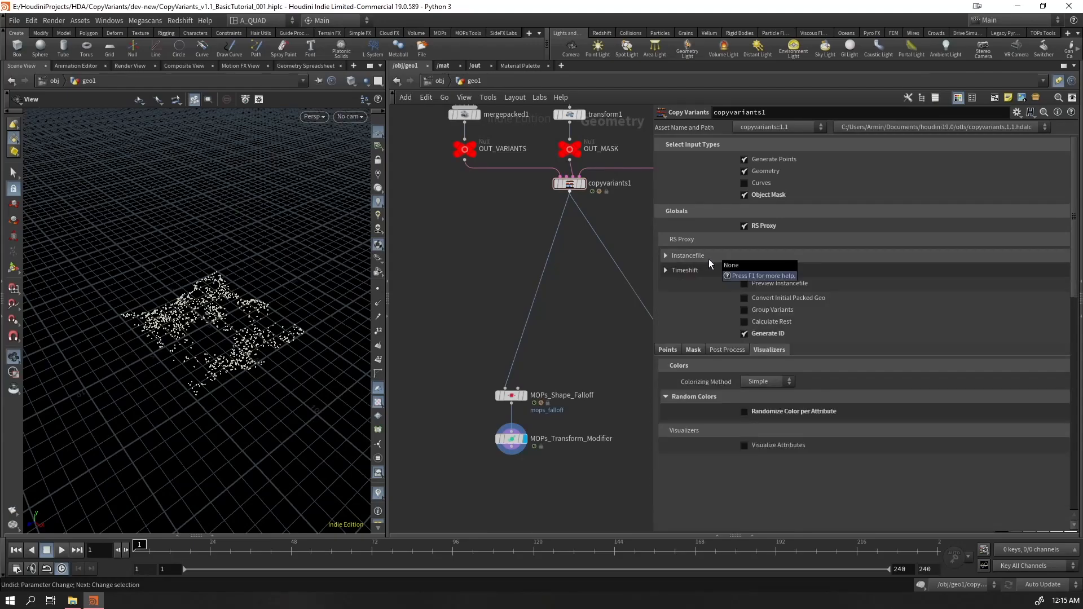
{"action": "left_click", "coordinate": [698, 270]}
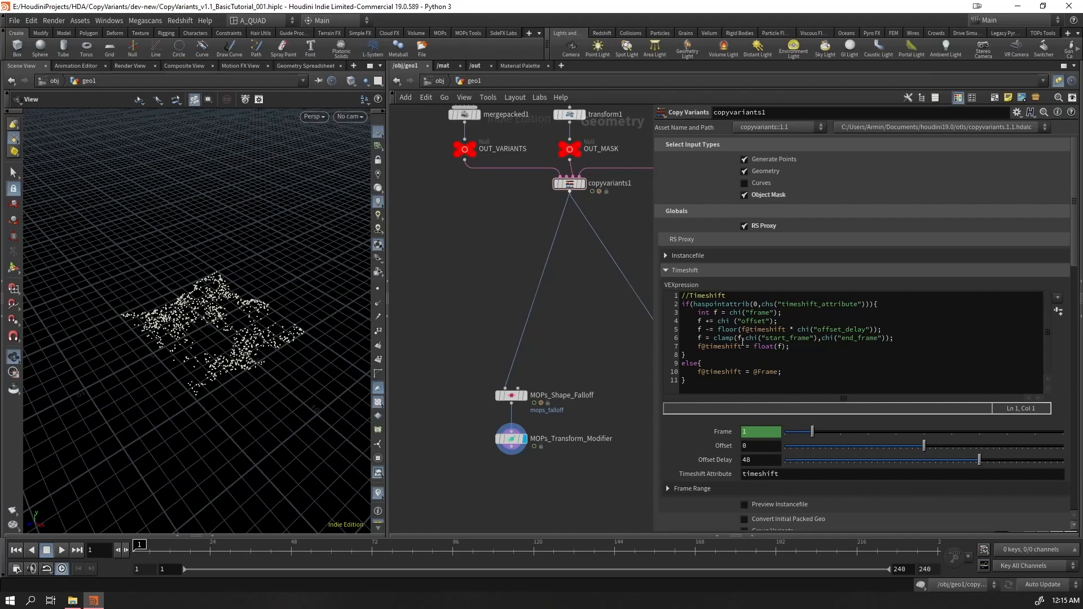
{"action": "left_click", "coordinate": [685, 271]}
{"action": "scroll", "coordinate": [545, 400], "scroll_direction": "down", "scroll_amount": 3}
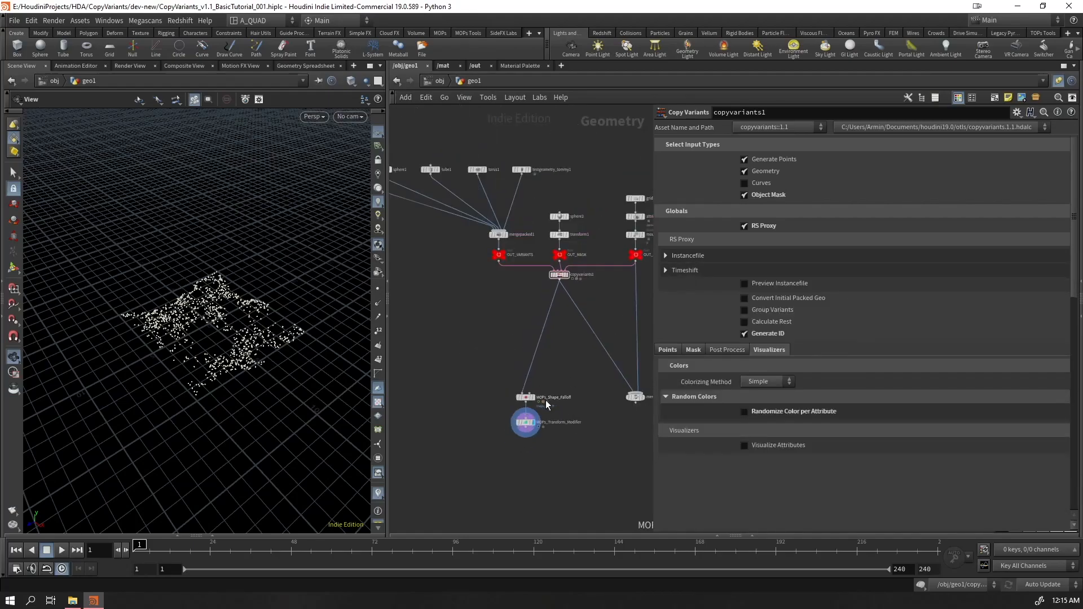